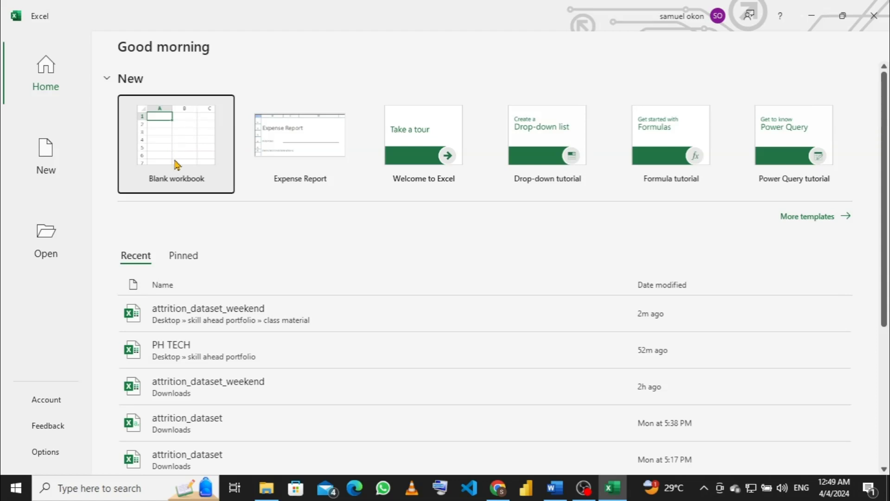
# Create a new blank workbook.
pyautogui.click(168, 136)
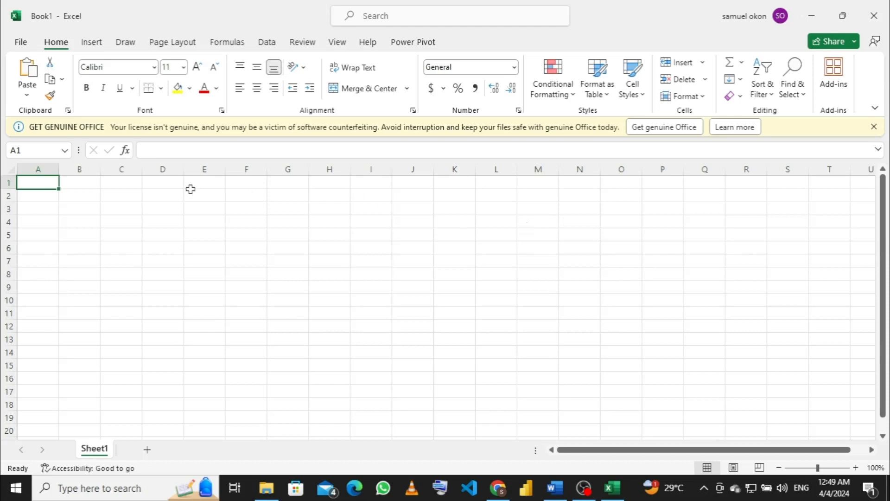
pyautogui.click(268, 44)
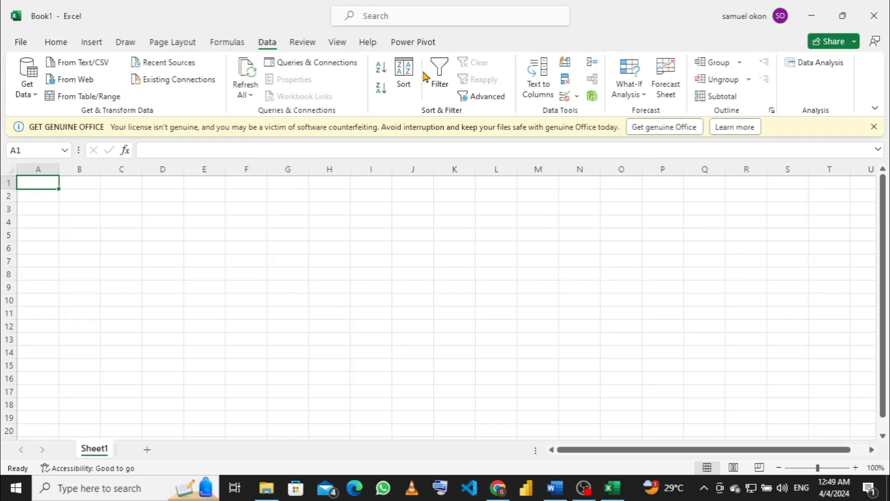
pyautogui.click(54, 42)
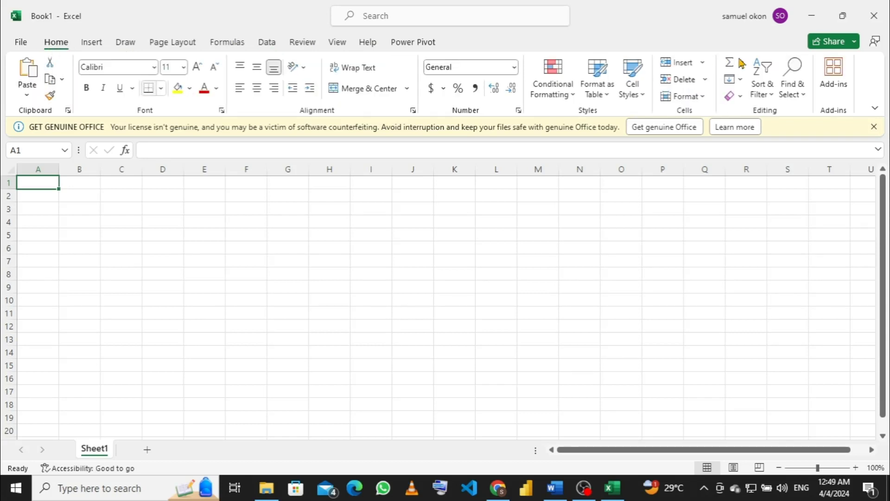
pyautogui.click(99, 45)
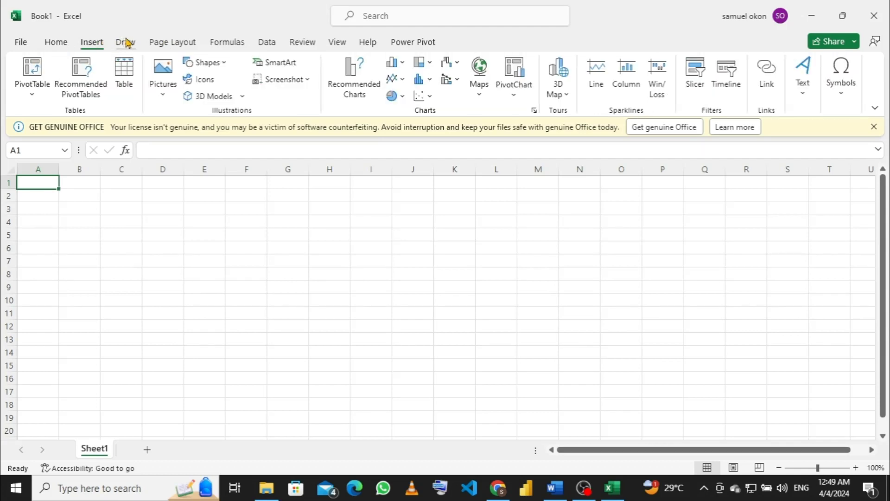
pyautogui.click(128, 43)
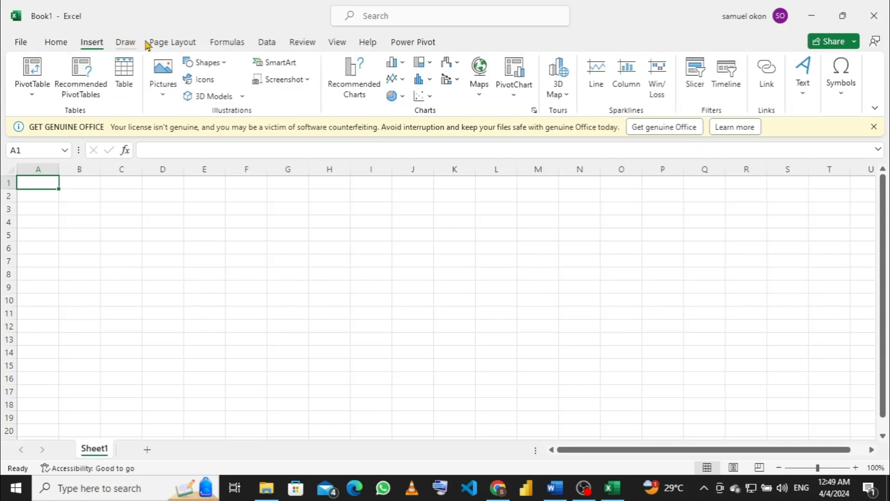
pyautogui.click(174, 44)
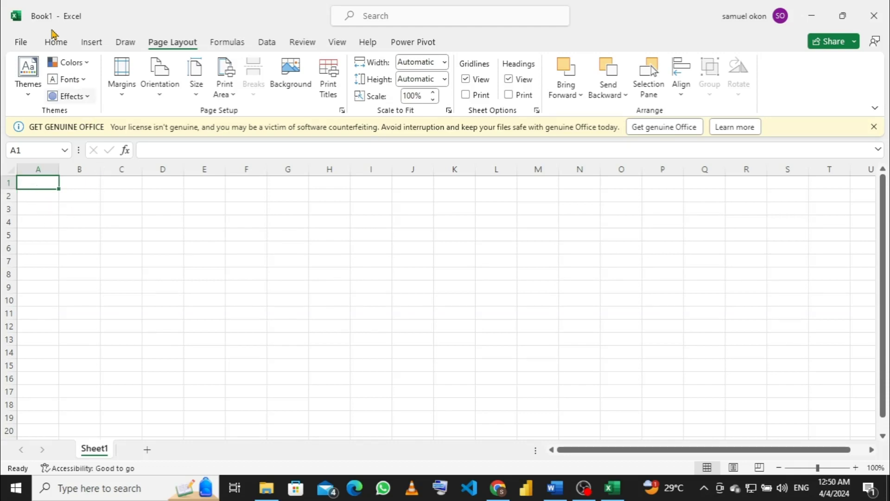
pyautogui.click(60, 44)
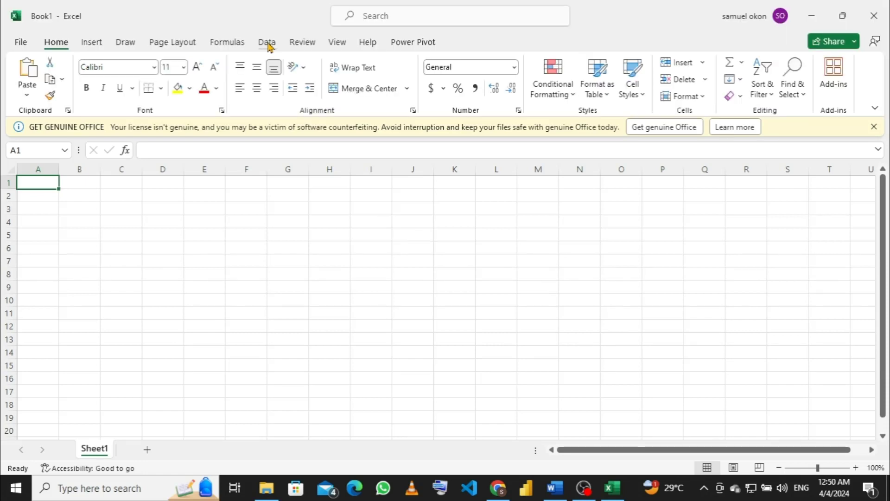
# Import data from the Excel workbook attrition_dataset_weekend, stored on the Desktop under skill ahead portfolio, class material.
pyautogui.click(267, 44)
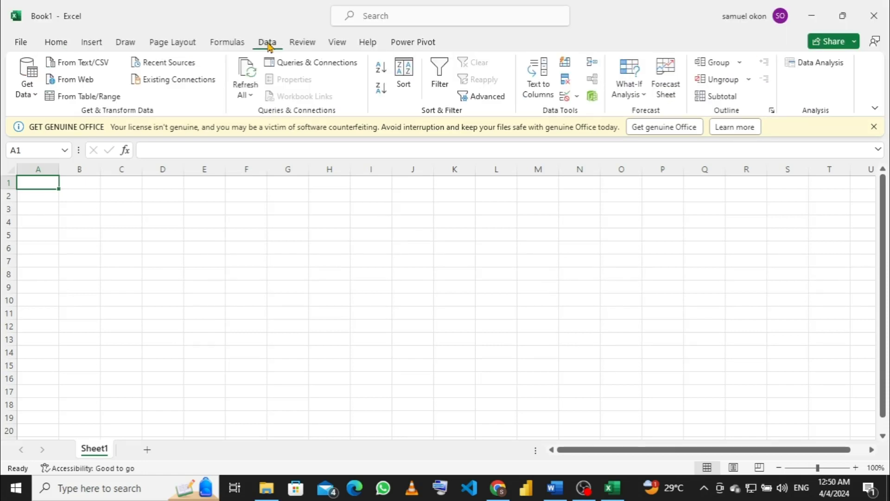
pyautogui.click(36, 95)
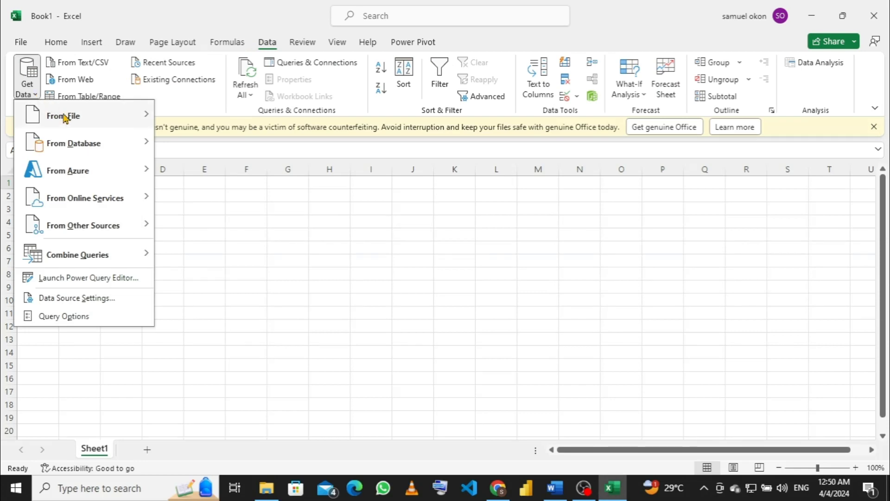
pyautogui.moveTo(65, 118)
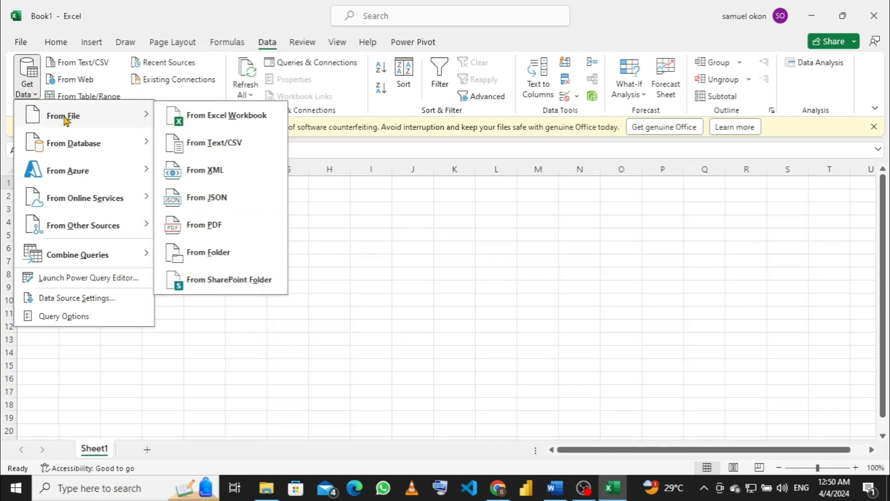
pyautogui.click(211, 120)
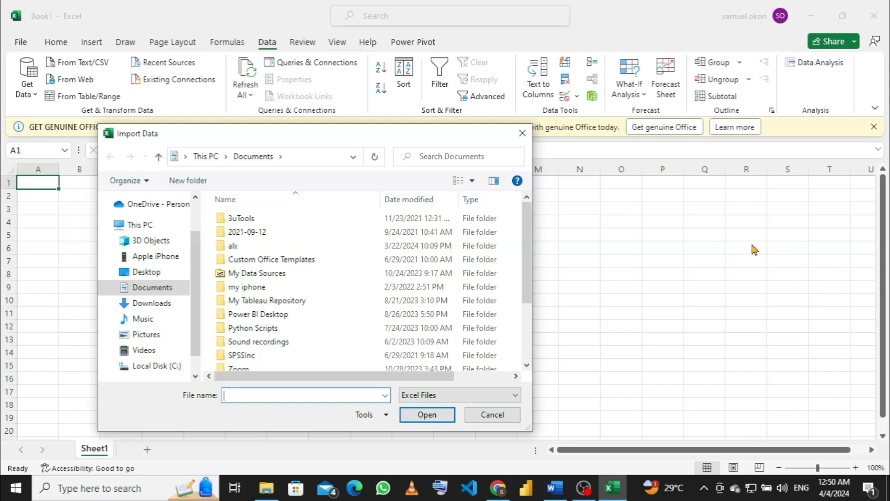
pyautogui.click(156, 274)
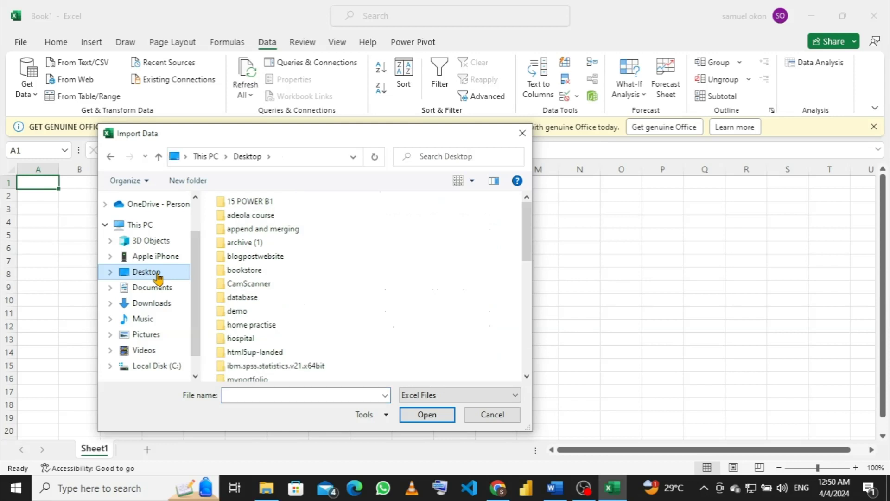
pyautogui.scroll(-2, 293, 311)
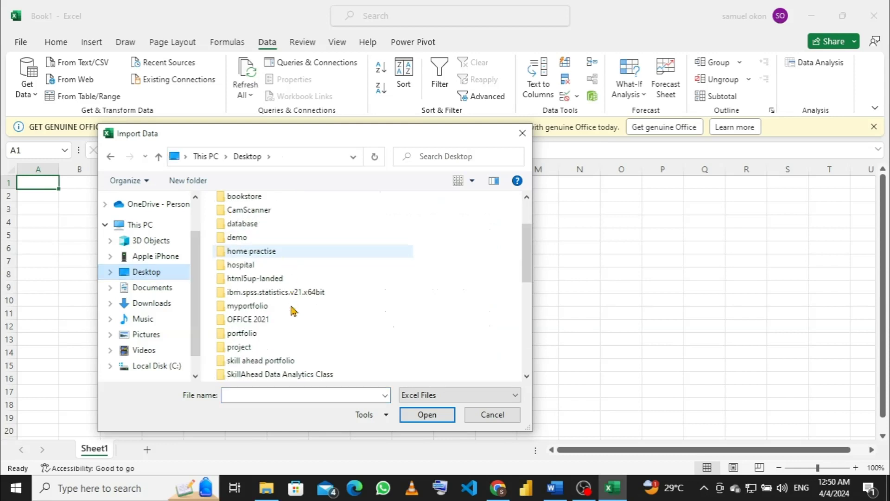
pyautogui.click(281, 361)
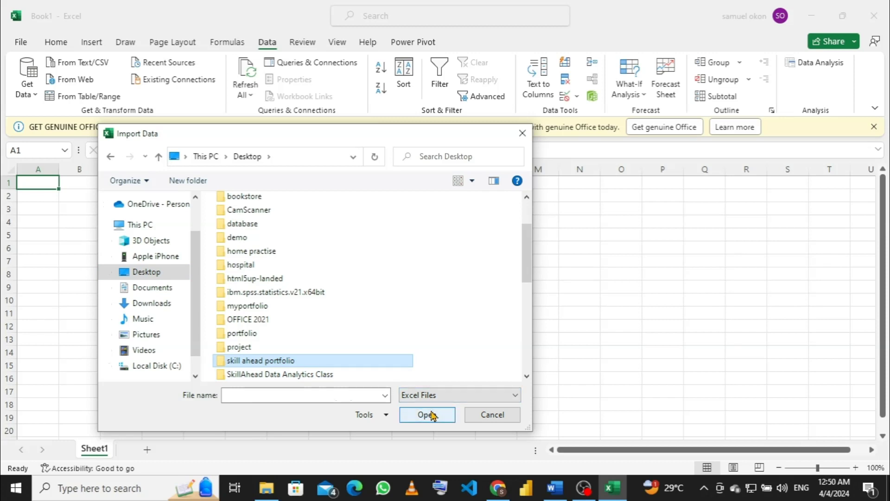
pyautogui.doubleClick(314, 364)
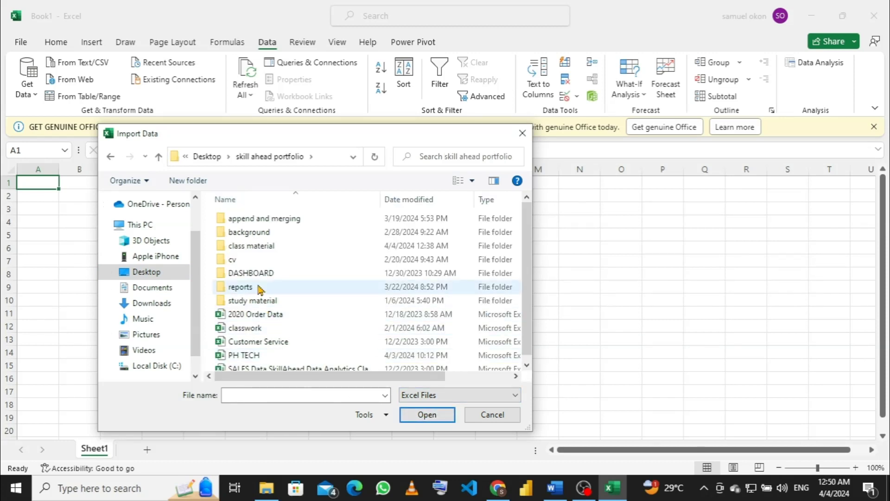
pyautogui.click(255, 248)
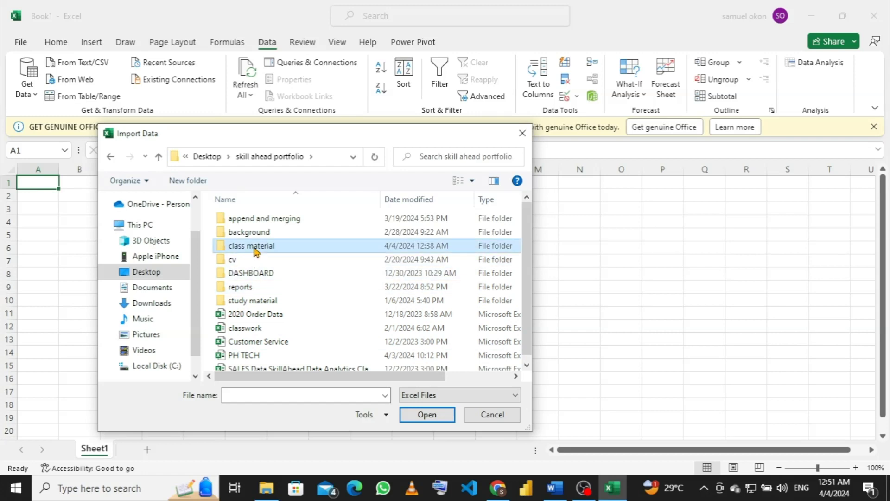
pyautogui.doubleClick(255, 248)
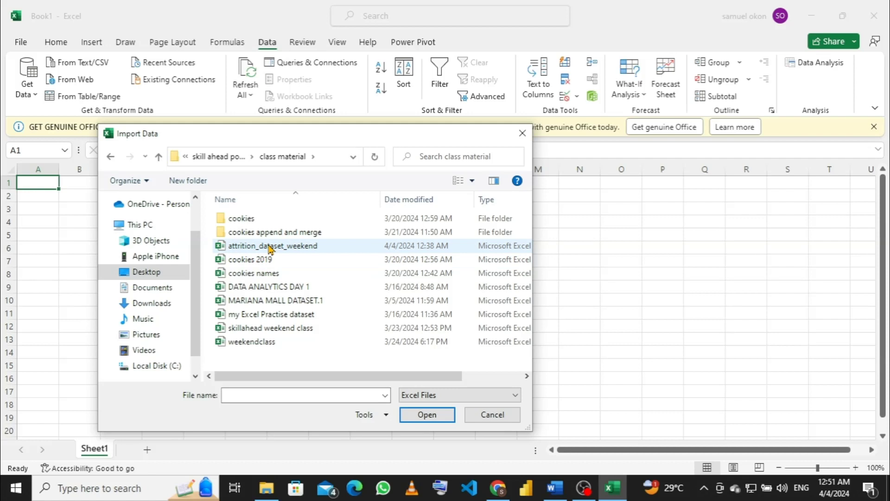
pyautogui.click(271, 249)
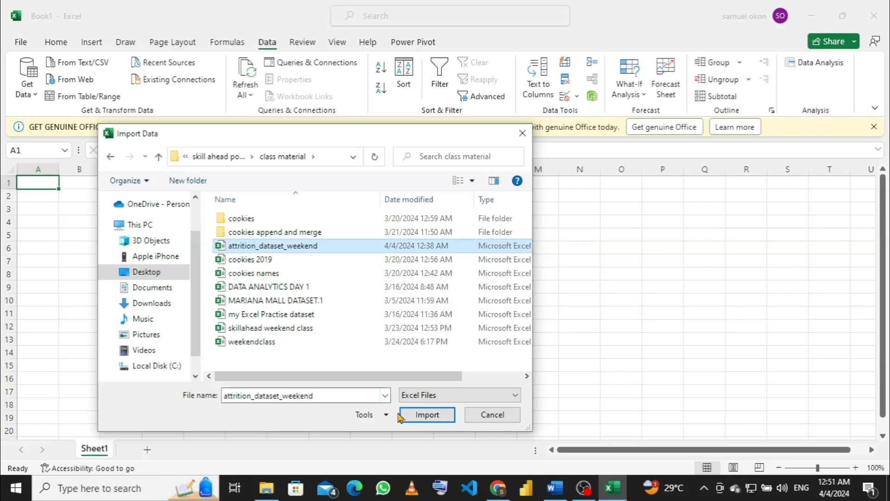
pyautogui.click(422, 416)
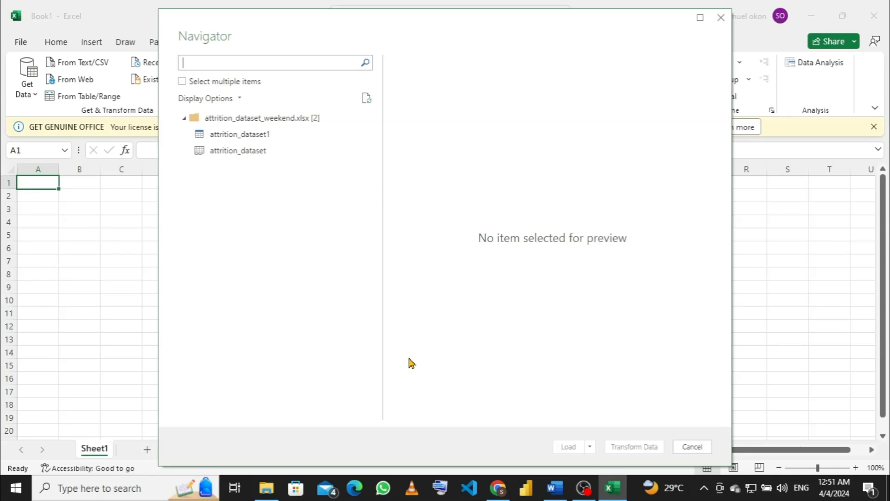
# Choose the attrition_dataset sheet of the imported workbook and open it for transformation in Power Query Editor.
pyautogui.click(242, 155)
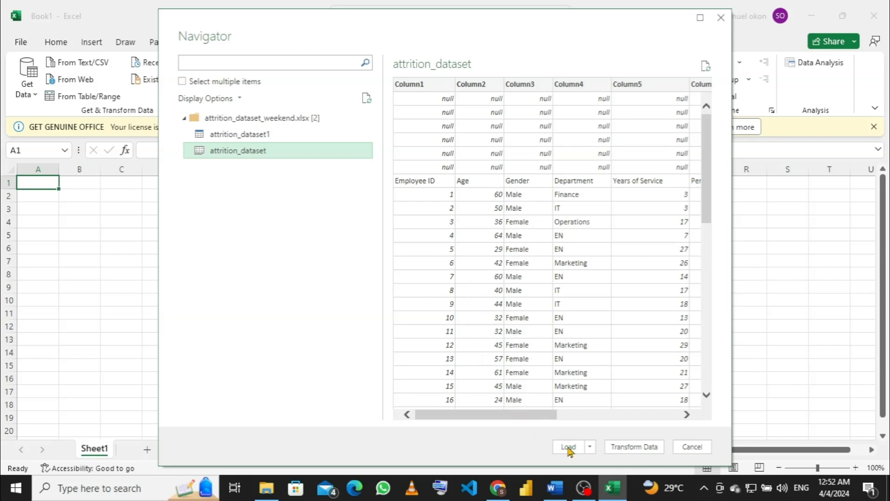
pyautogui.click(638, 446)
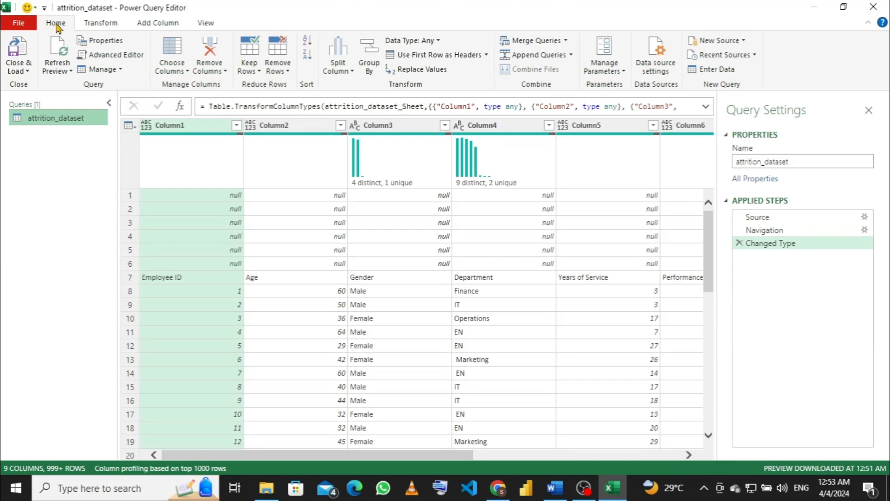
pyautogui.click(106, 24)
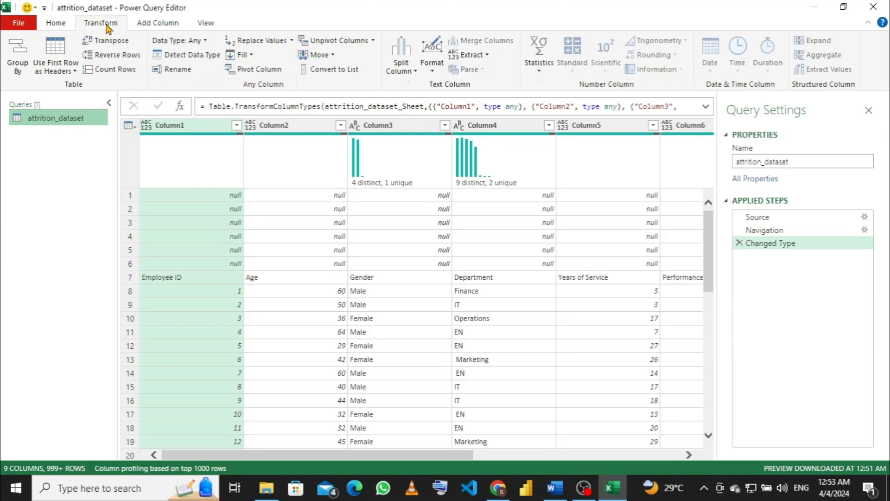
pyautogui.click(169, 27)
pyautogui.click(205, 24)
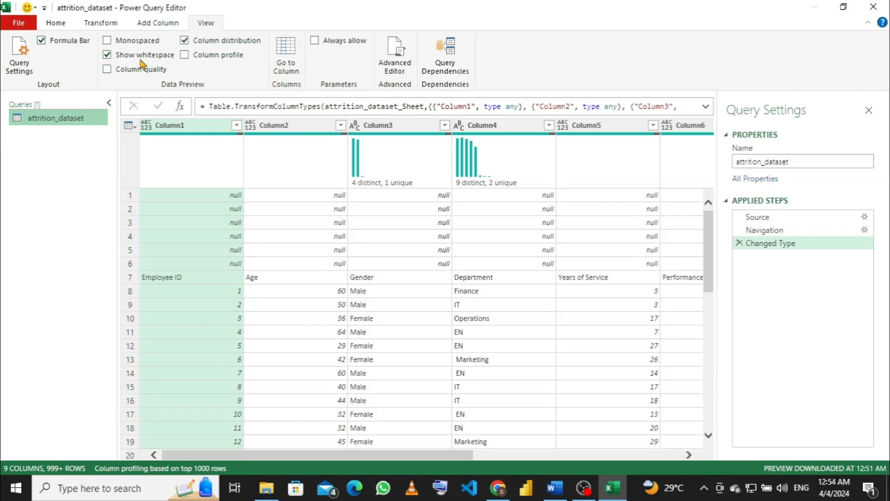
pyautogui.click(47, 27)
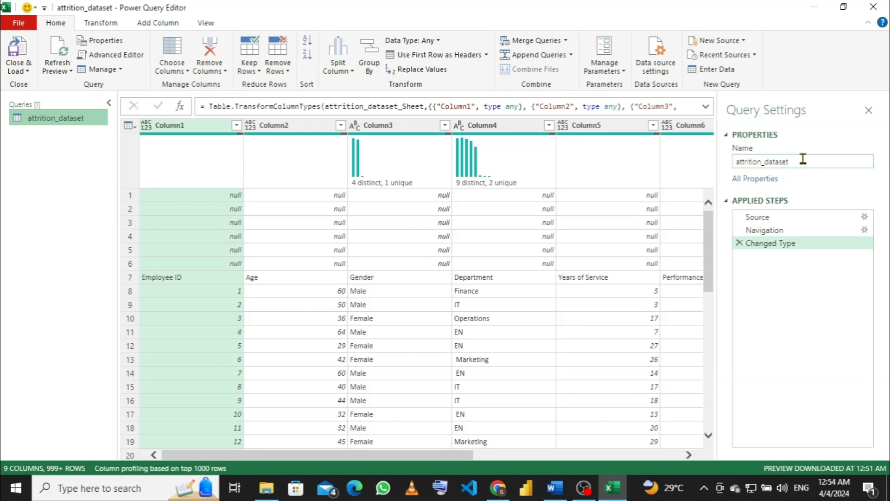
pyautogui.moveTo(803, 159); pyautogui.dragTo(732, 170)
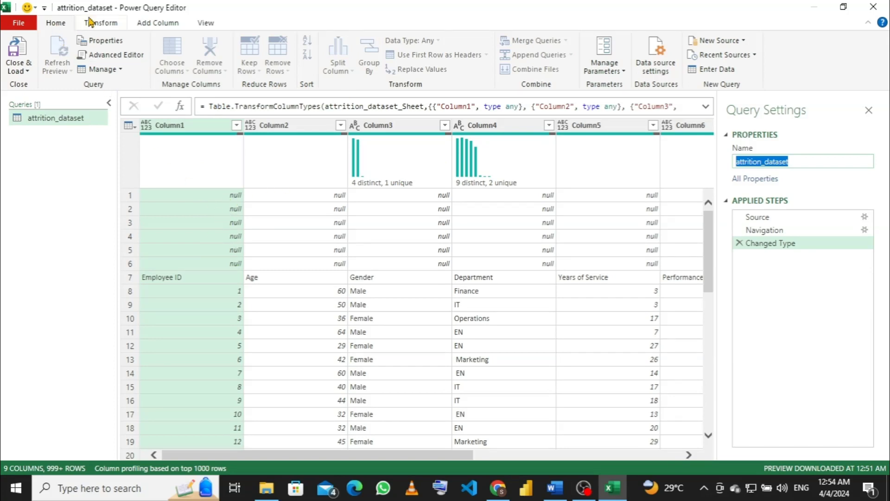
pyautogui.click(802, 163)
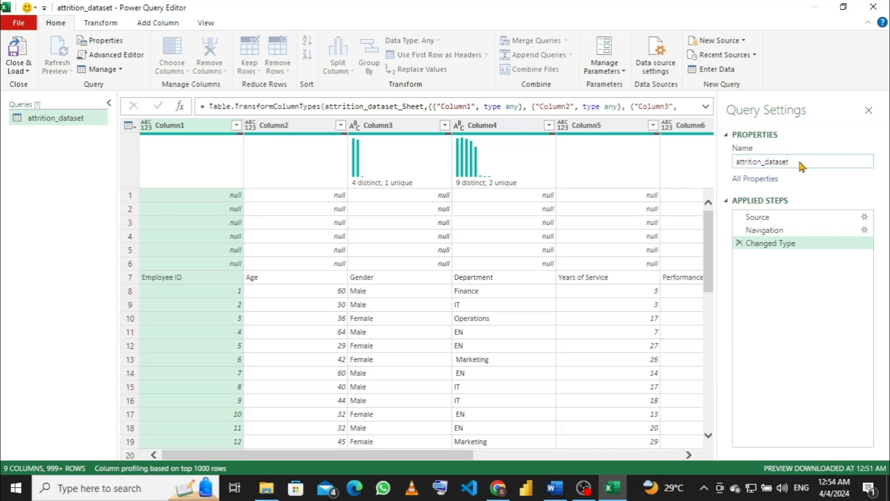
pyautogui.click(73, 154)
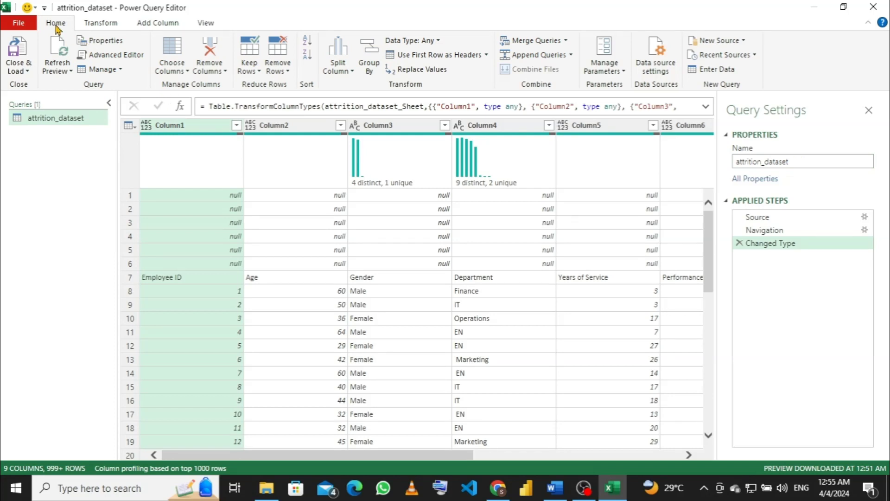
# Try keeping only the top 6 rows of the attrition_dataset query, and delete the resulting applied step.
pyautogui.click(259, 72)
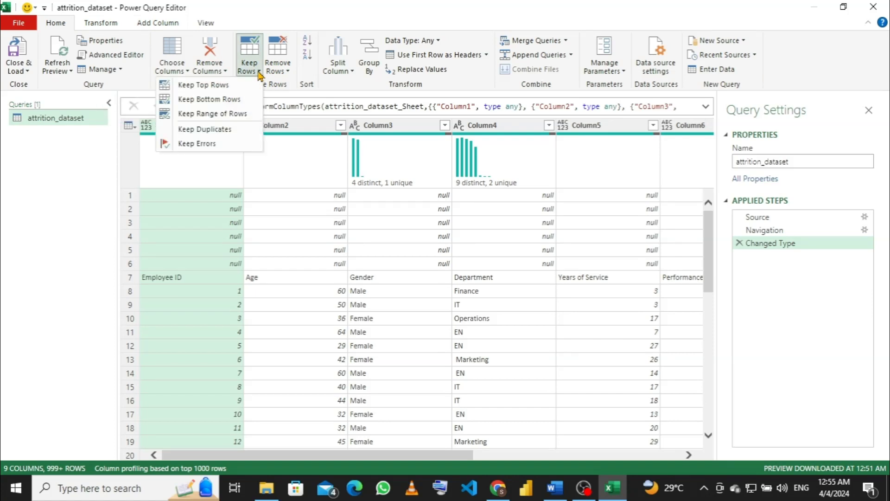
pyautogui.click(248, 88)
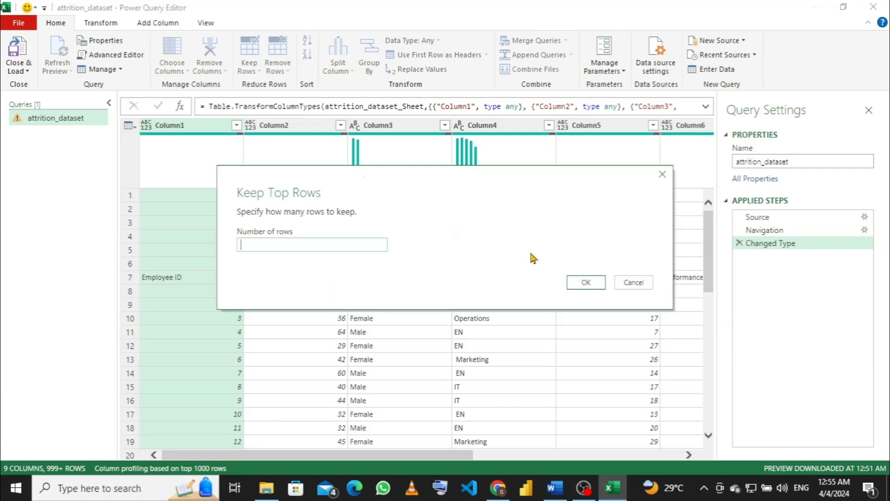
pyautogui.moveTo(501, 191); pyautogui.dragTo(616, 193)
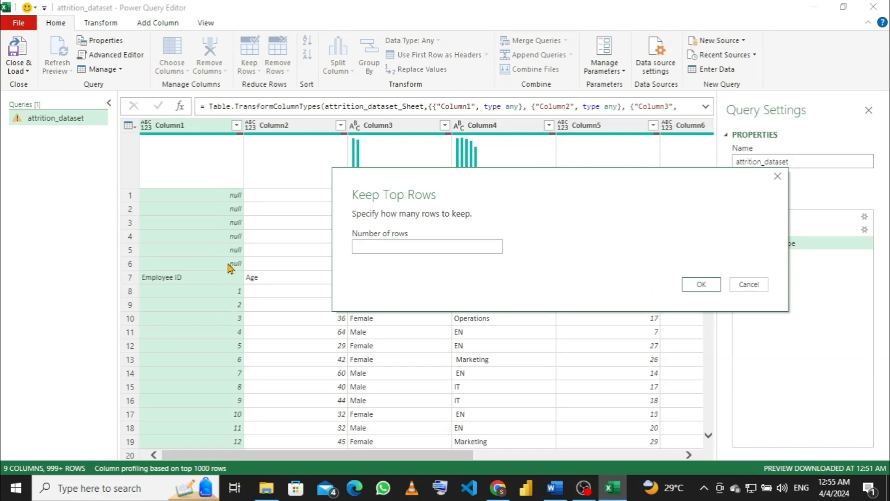
pyautogui.click(389, 245)
pyautogui.write('6')
pyautogui.click(697, 286)
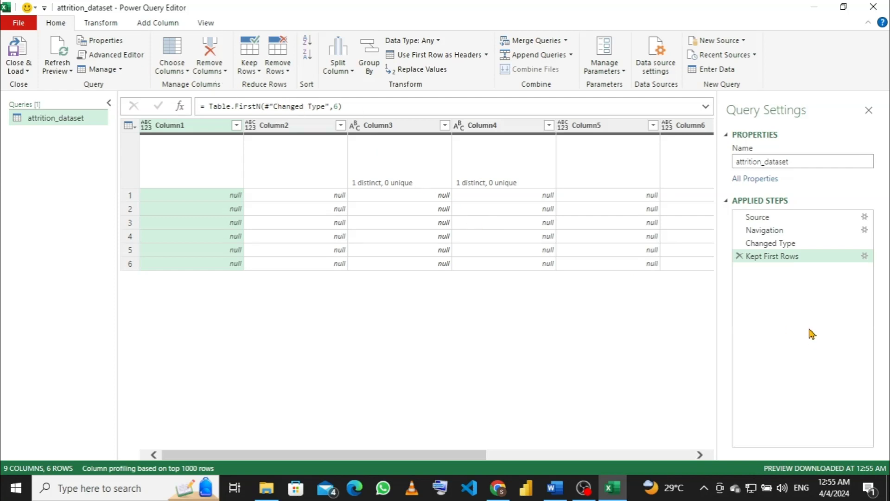
pyautogui.click(739, 256)
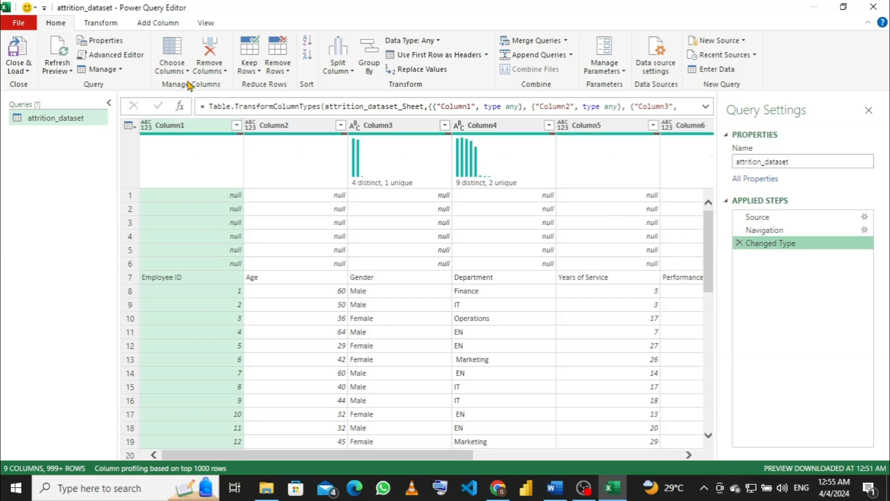
# Remove the top 6 rows of the attrition_dataset query and promote the first remaining row to column headers.
pyautogui.click(222, 72)
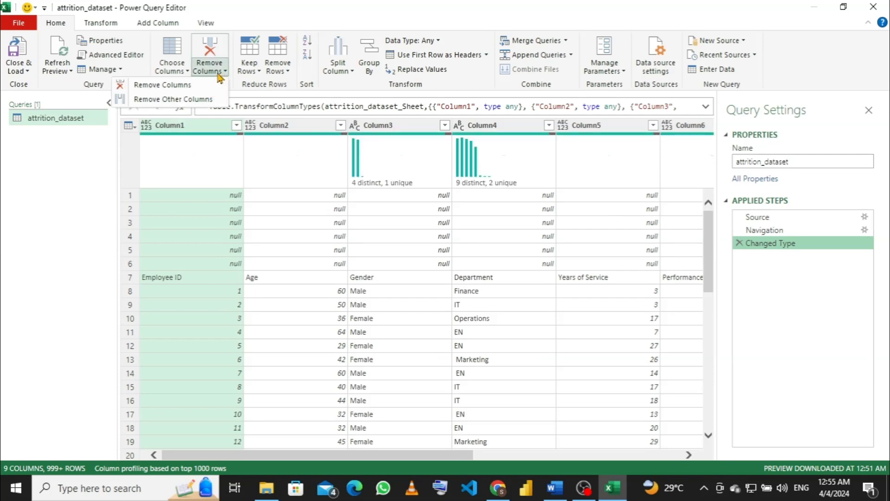
pyautogui.click(275, 72)
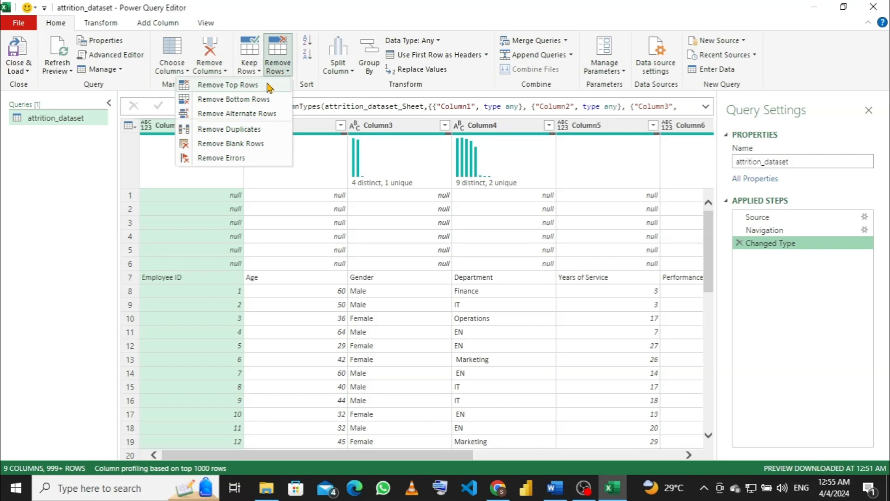
pyautogui.click(268, 87)
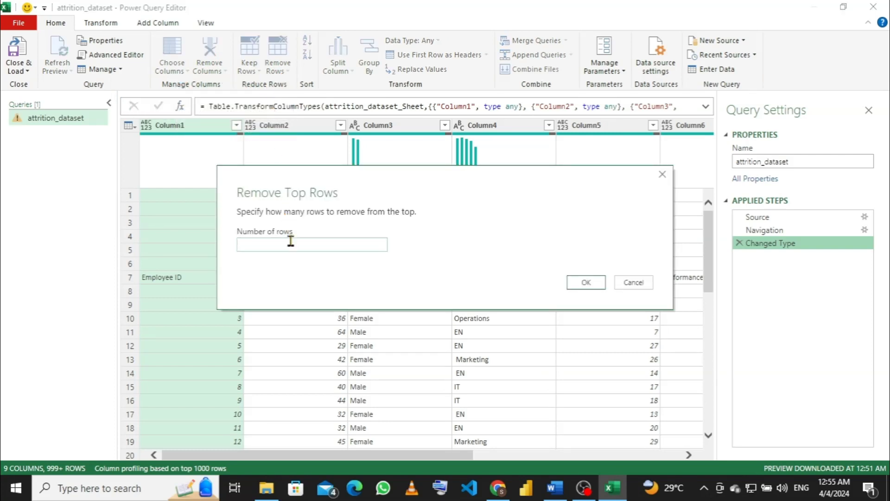
pyautogui.write('6')
pyautogui.click(586, 282)
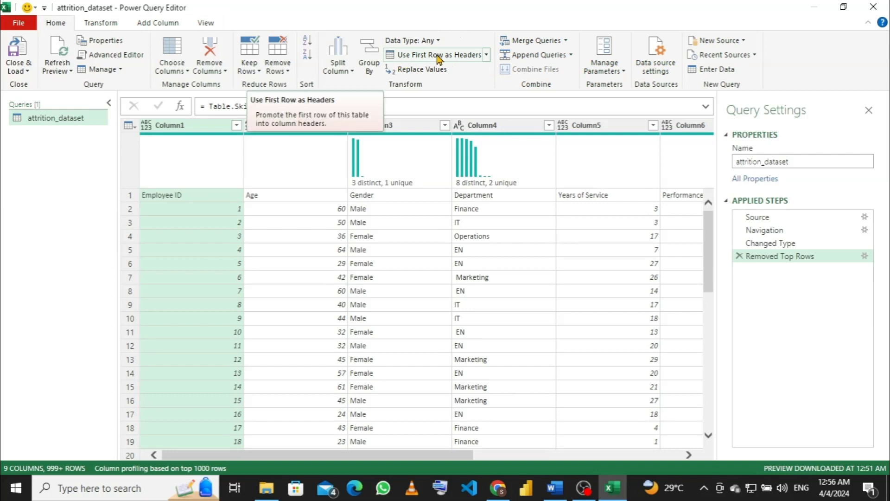
pyautogui.click(487, 55)
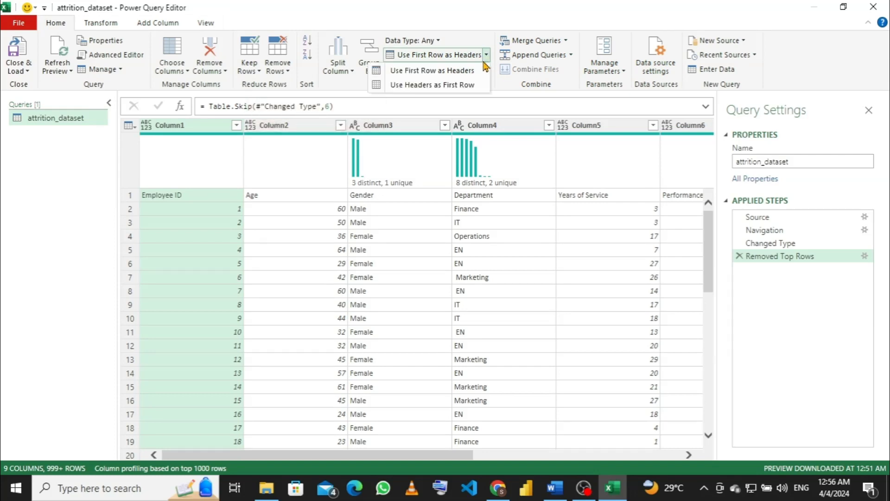
pyautogui.click(450, 74)
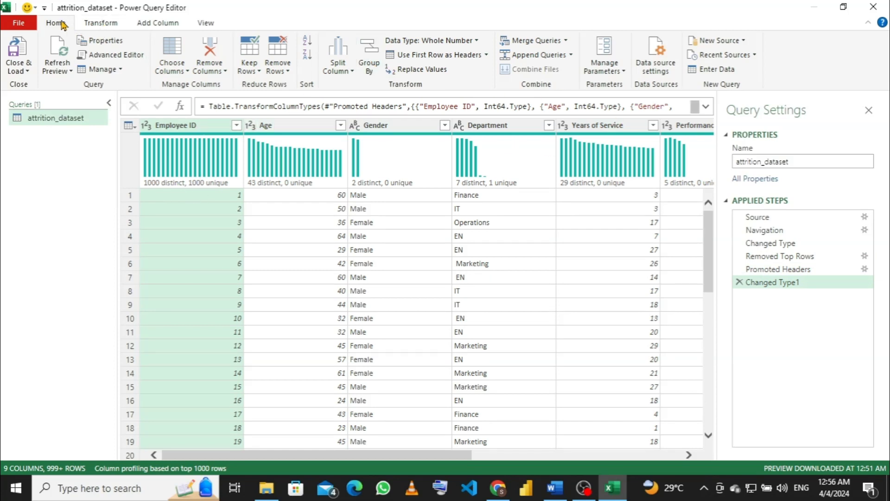
# Hide the column distribution and review the values in the filter lists of the Gender and Department columns without filtering.
pyautogui.click(208, 26)
pyautogui.click(185, 41)
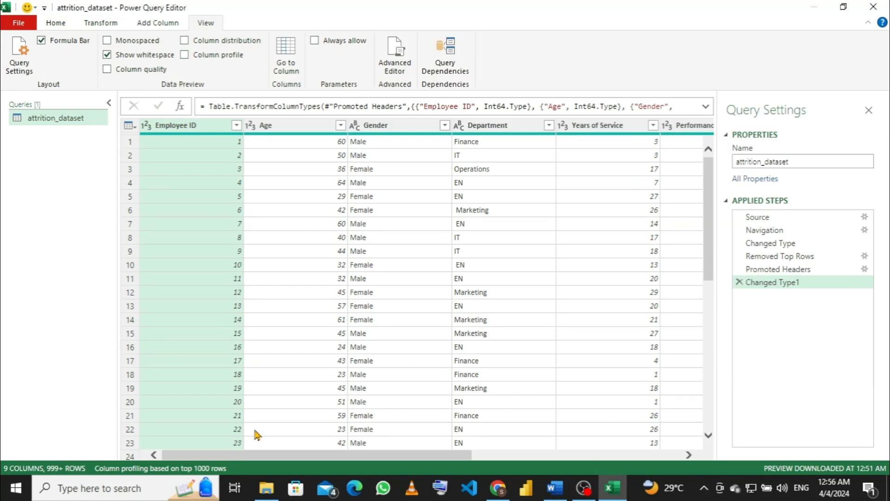
pyautogui.moveTo(263, 459); pyautogui.dragTo(297, 472)
pyautogui.click(445, 126)
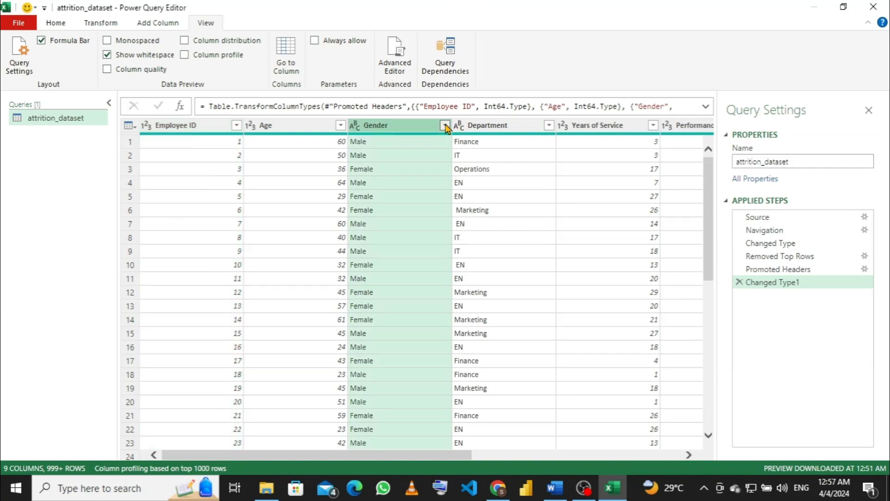
pyautogui.click(445, 125)
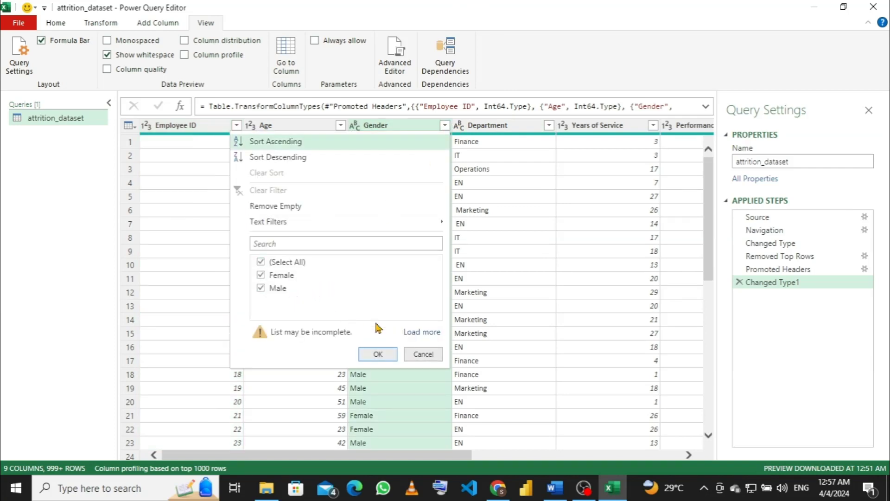
pyautogui.click(422, 354)
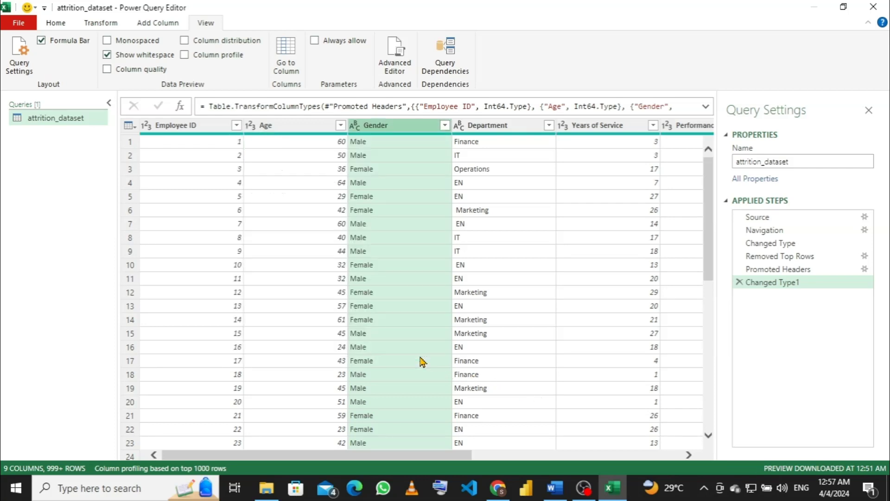
pyautogui.click(549, 126)
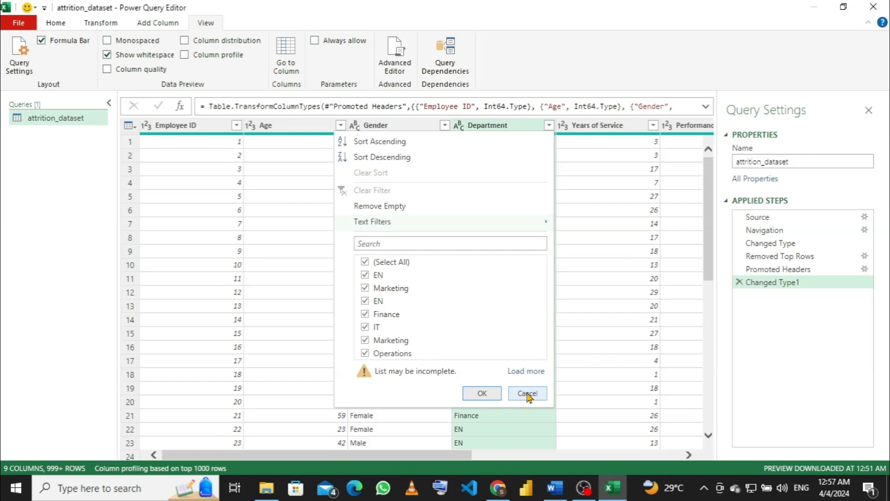
pyautogui.click(528, 394)
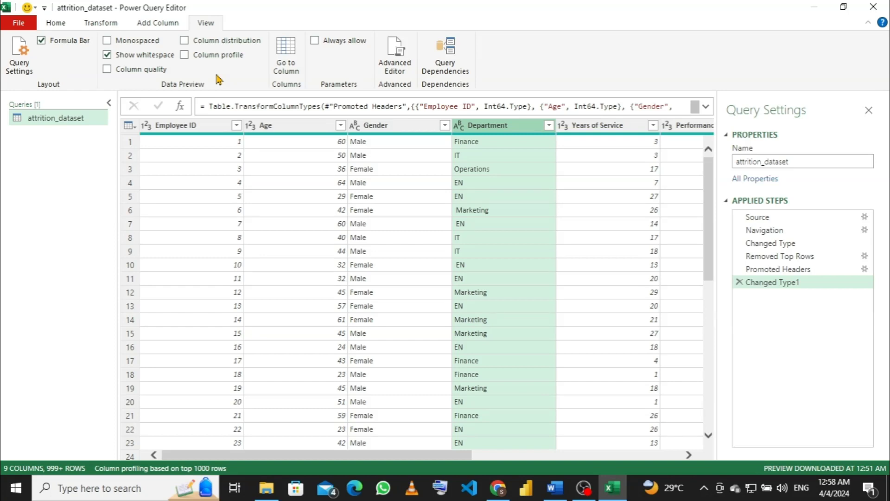
# Show the column distribution and examine the distinct and unique counts of the Employee ID, Age, Gender and Department columns.
pyautogui.click(203, 129)
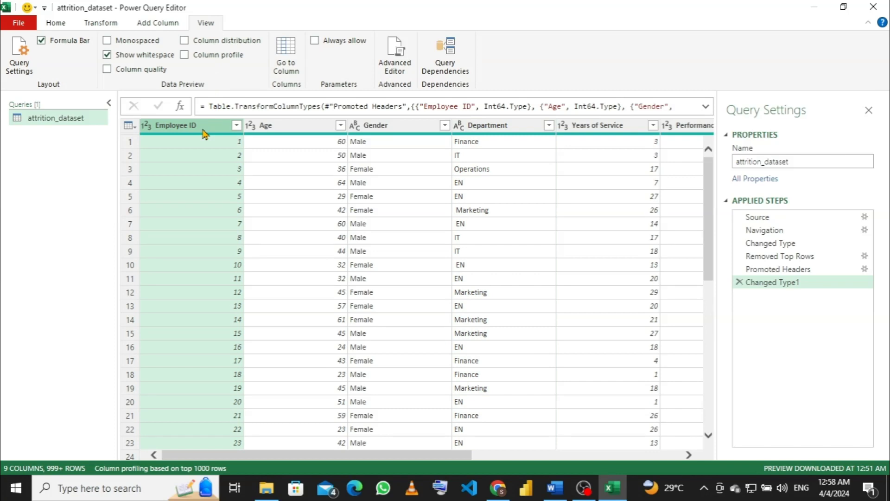
pyautogui.click(184, 41)
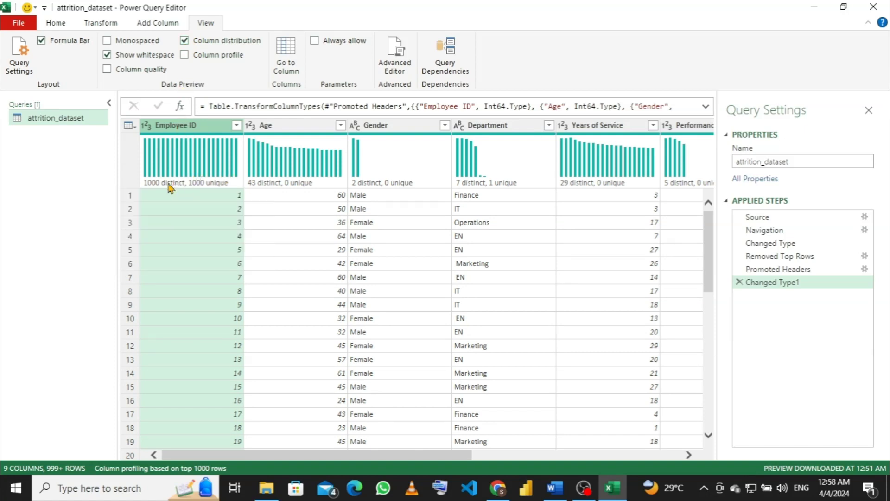
pyautogui.moveTo(152, 188)
pyautogui.moveTo(164, 185)
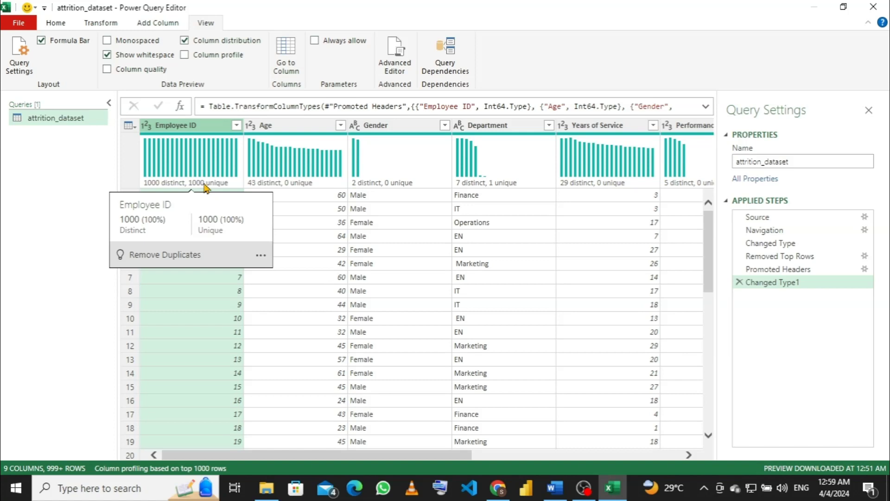
pyautogui.moveTo(325, 192)
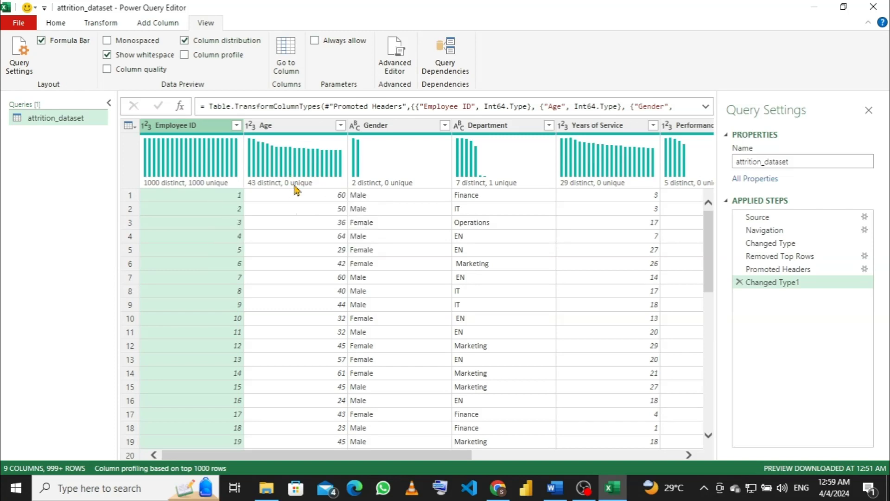
pyautogui.moveTo(367, 187)
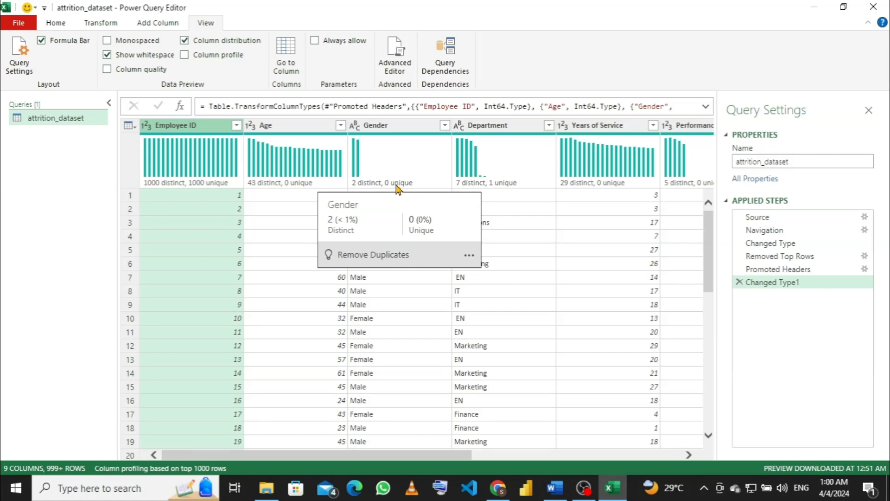
pyautogui.moveTo(501, 186)
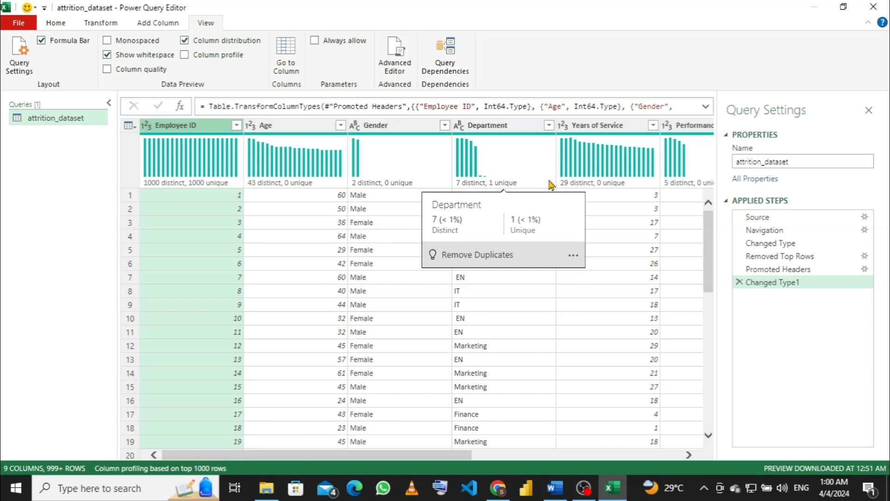
# Show the column profile and examine the value distributions of the Age, Gender and Department columns.
pyautogui.click(185, 56)
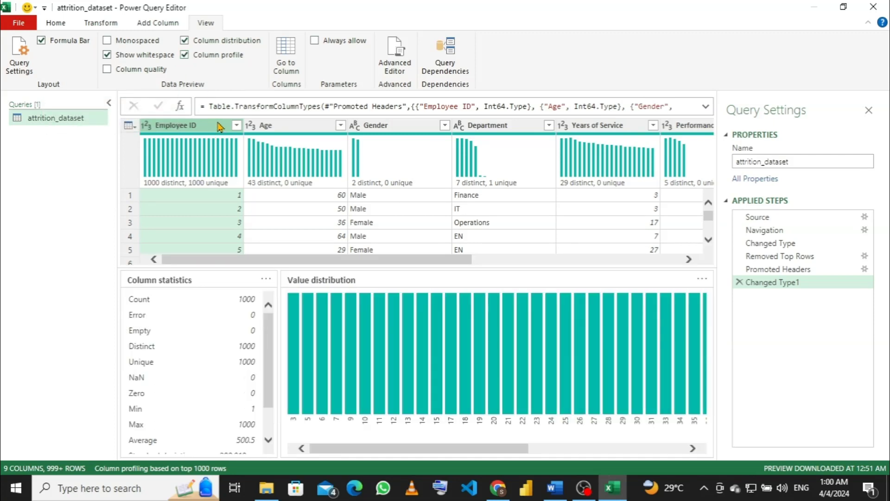
pyautogui.click(297, 135)
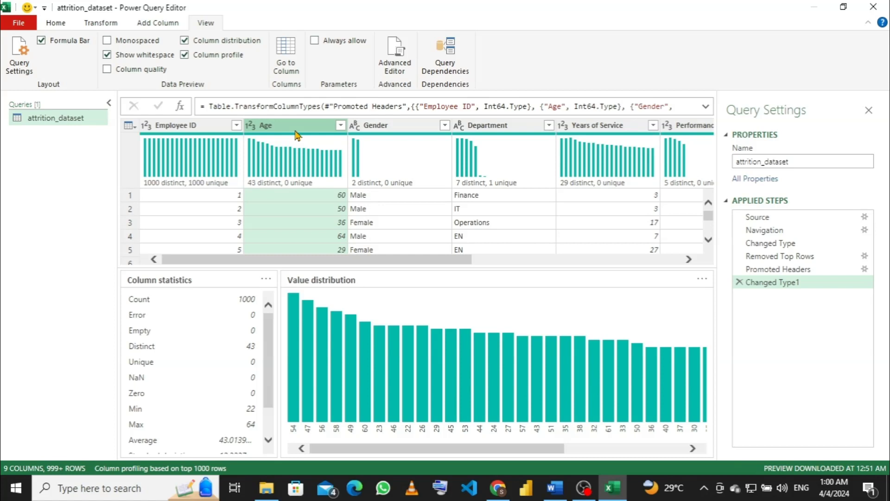
pyautogui.moveTo(297, 383)
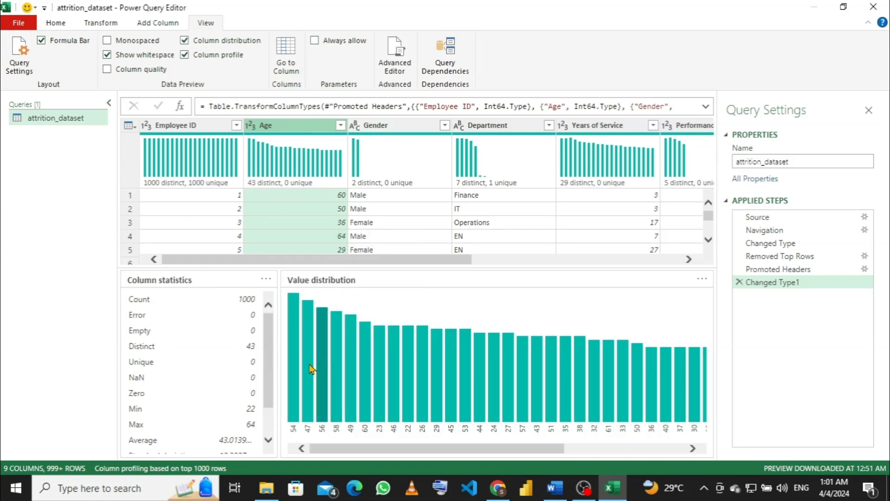
pyautogui.moveTo(291, 360)
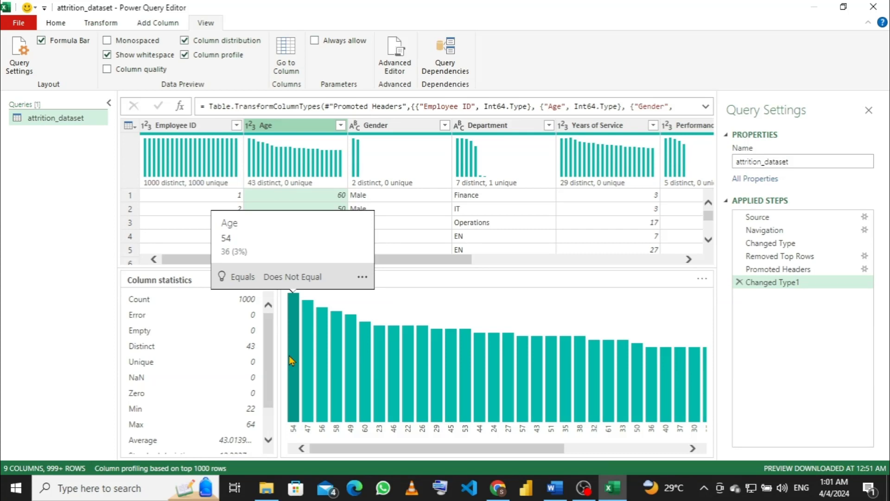
pyautogui.click(397, 133)
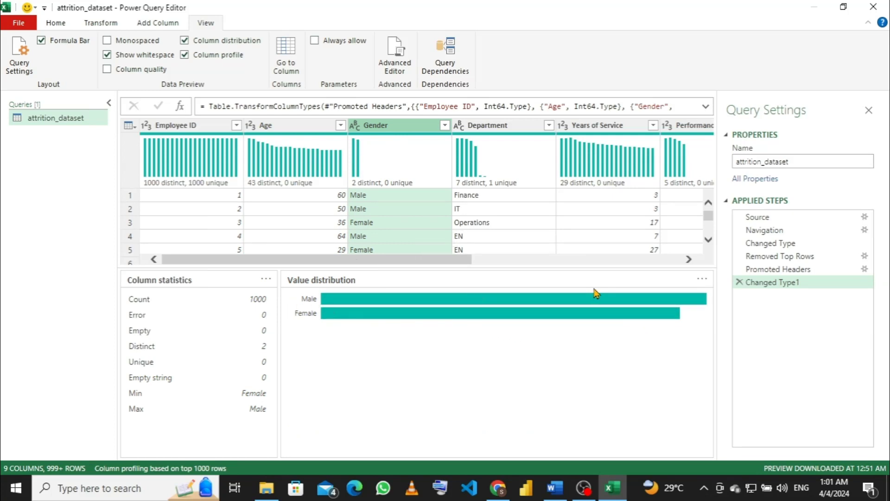
pyautogui.moveTo(705, 305)
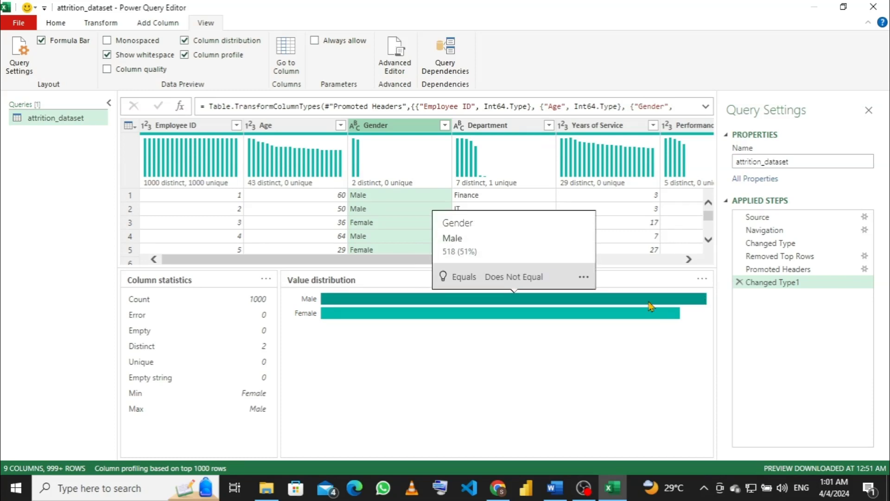
pyautogui.moveTo(331, 320)
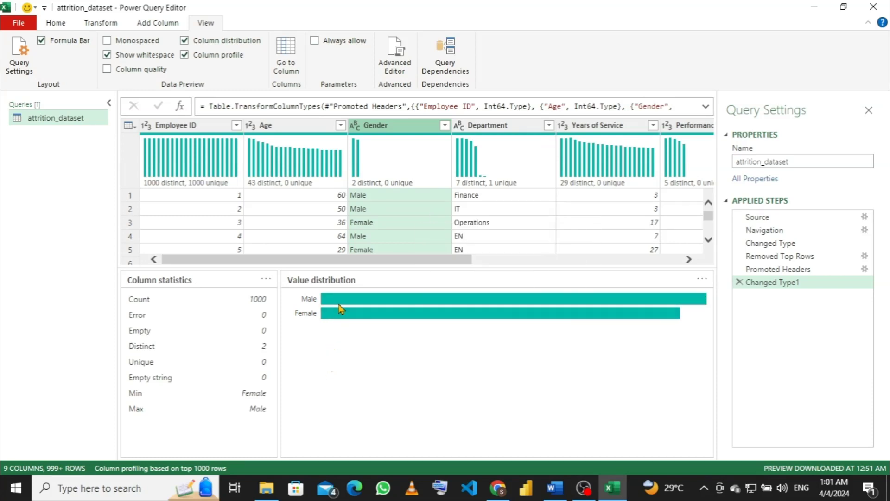
pyautogui.moveTo(342, 306)
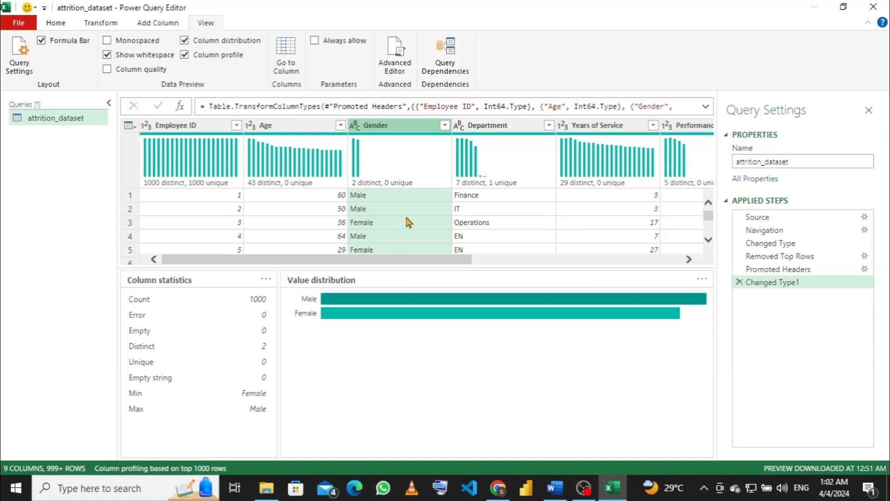
pyautogui.click(515, 125)
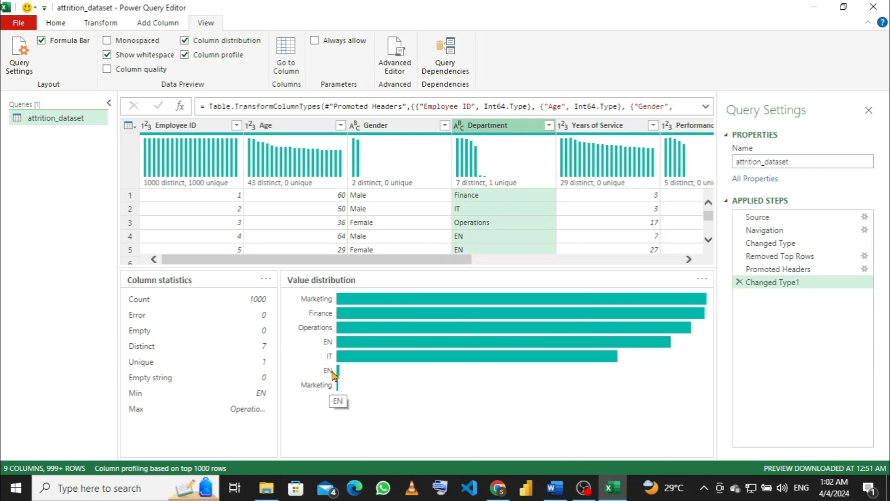
pyautogui.moveTo(339, 373)
pyautogui.moveTo(339, 385)
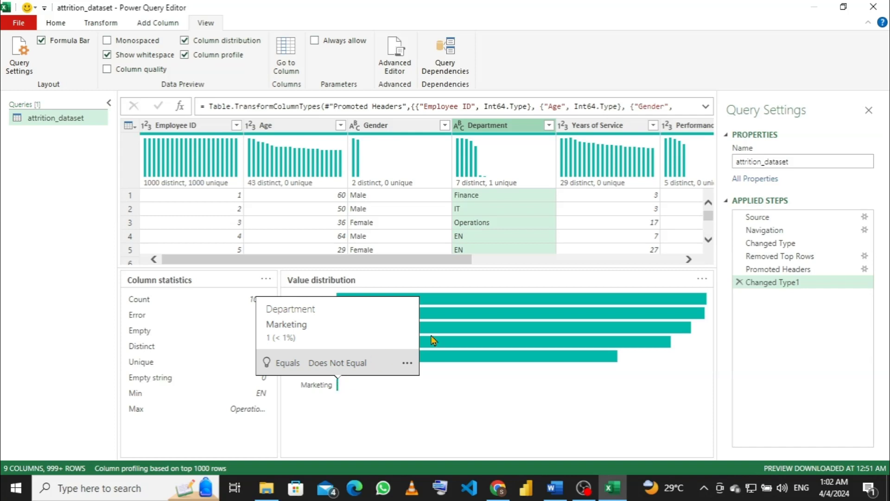
# Hide both the column profile and the column distribution in the data preview.
pyautogui.moveTo(453, 263); pyautogui.dragTo(234, 258)
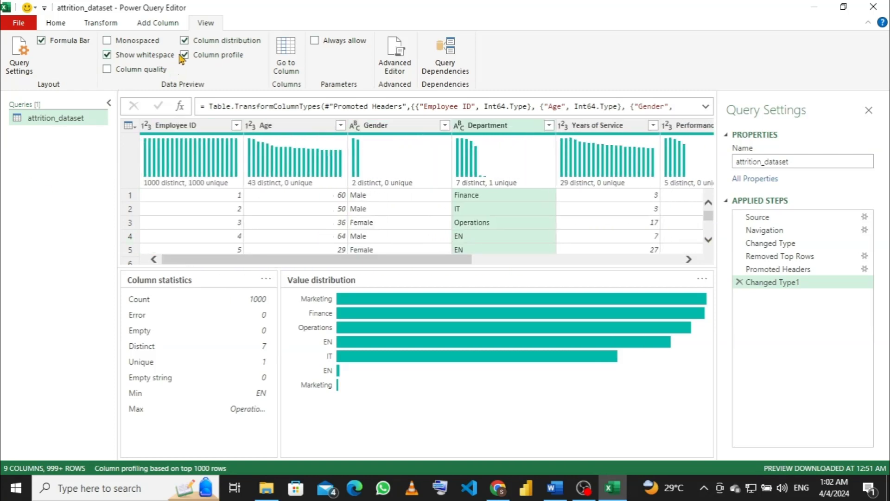
pyautogui.click(186, 55)
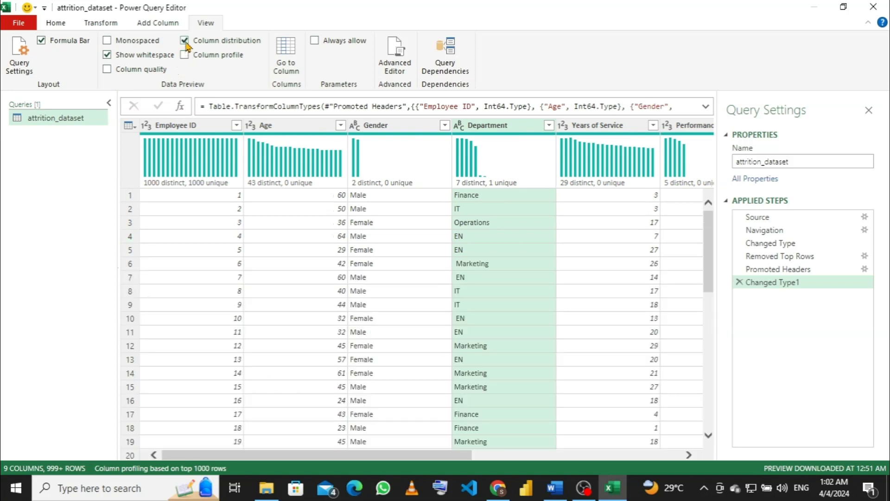
pyautogui.click(185, 41)
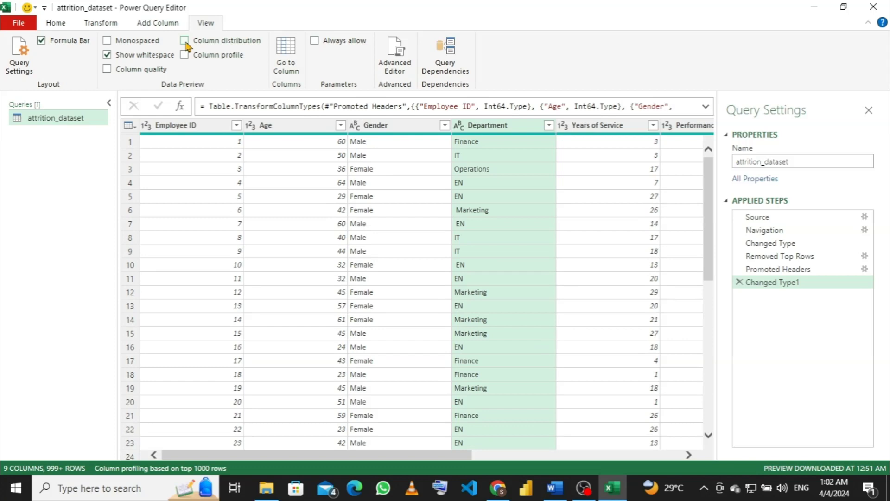
# Apply the Trim transformation to the Gender column.
pyautogui.click(391, 127)
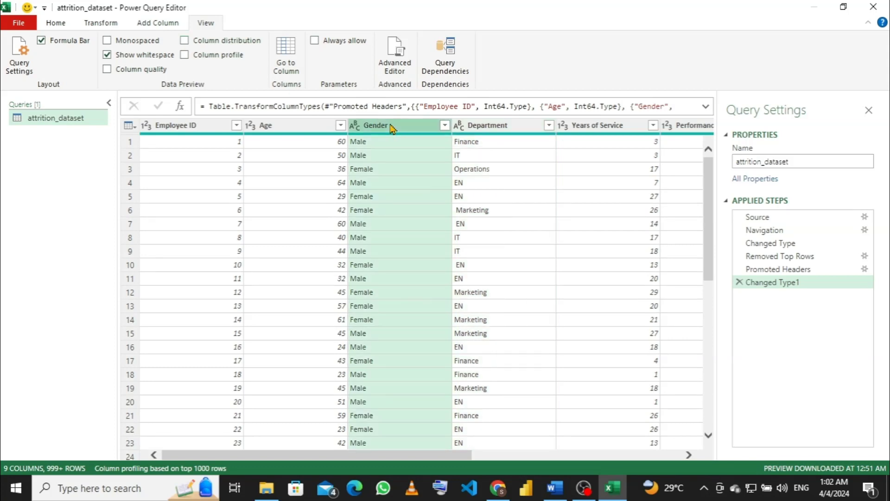
pyautogui.rightClick(391, 128)
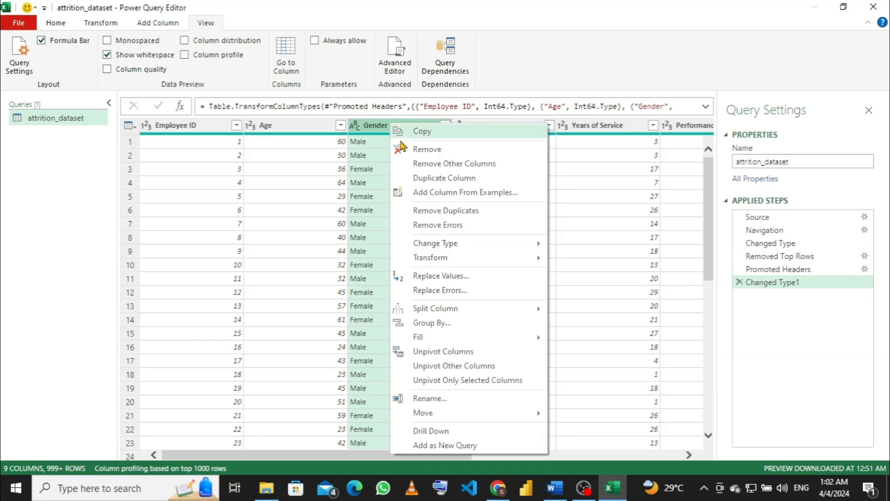
pyautogui.moveTo(445, 263)
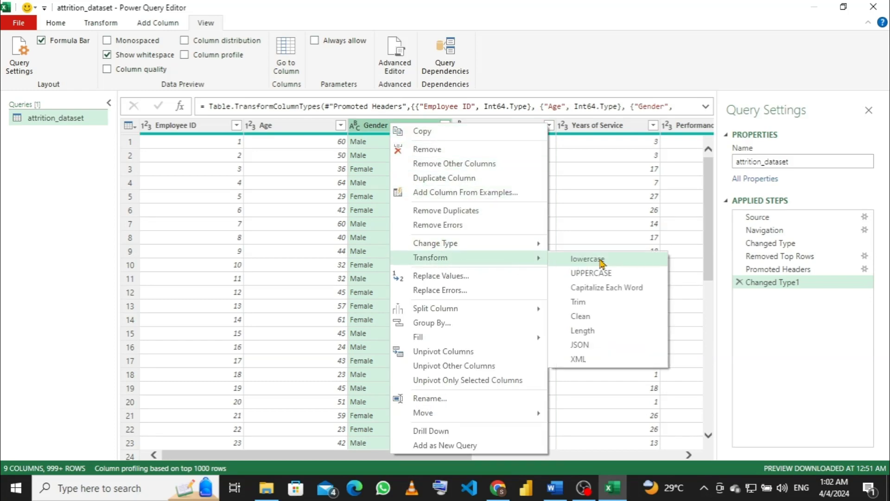
pyautogui.click(591, 302)
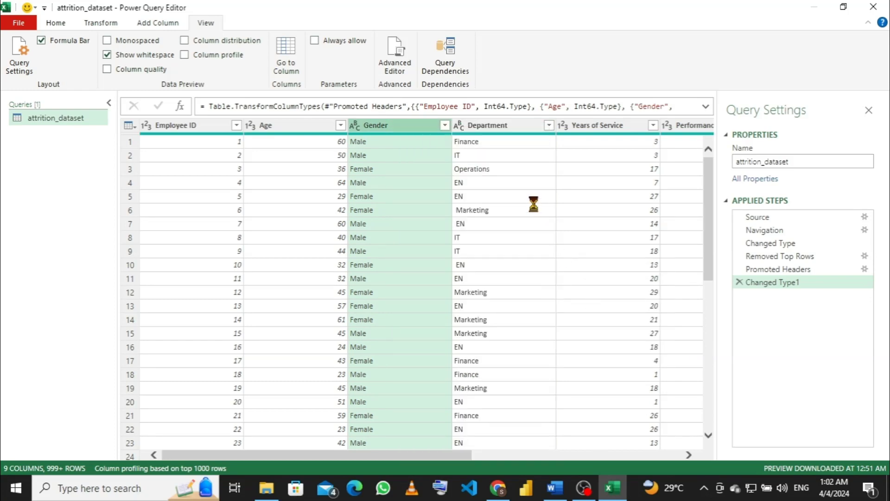
# Trim the extra spaces from the Department column and change the Employee ID column's data type to Text.
pyautogui.rightClick(489, 126)
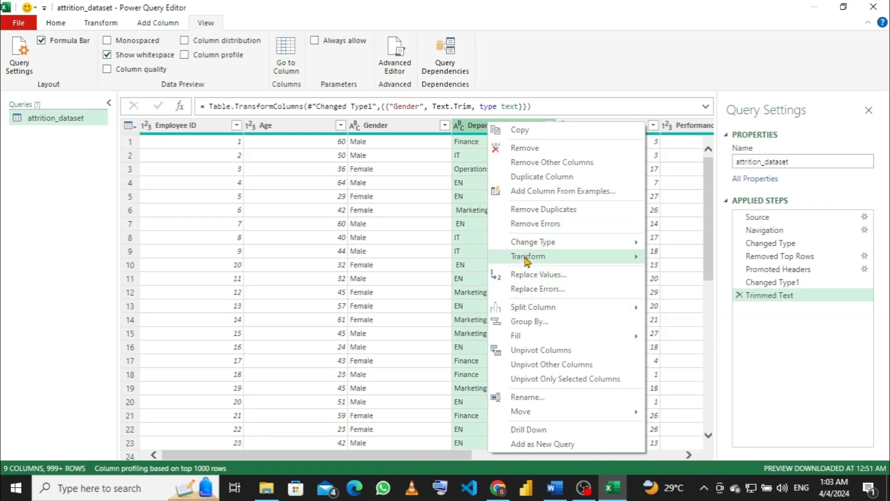
pyautogui.moveTo(527, 262)
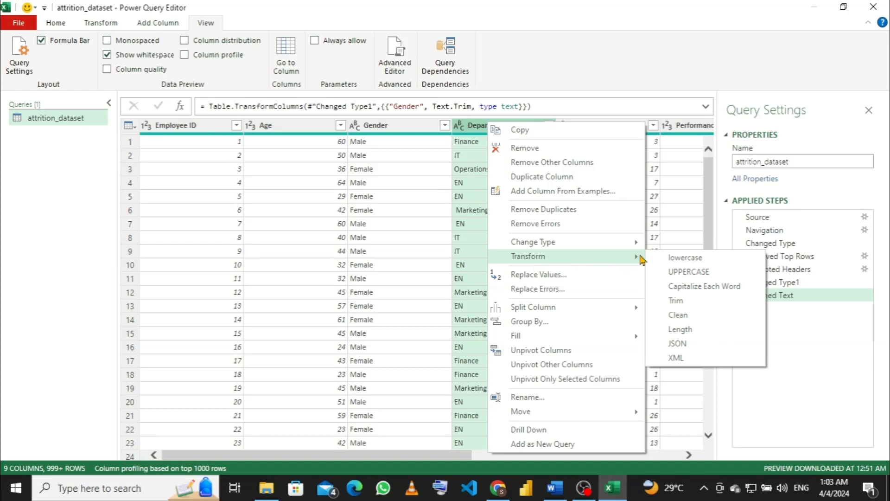
pyautogui.click(675, 302)
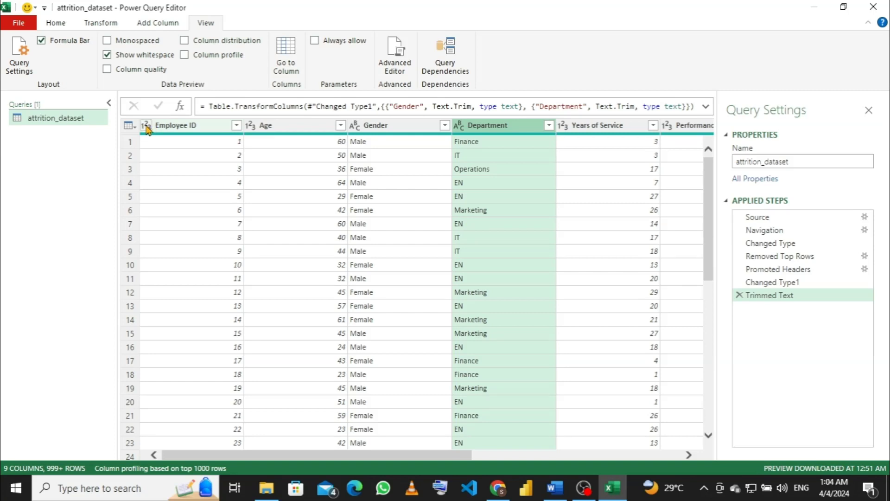
pyautogui.click(148, 128)
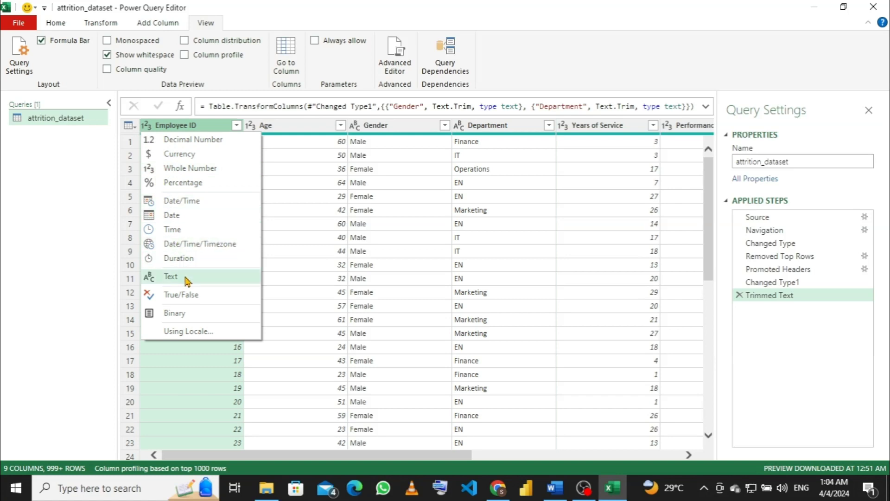
pyautogui.click(187, 277)
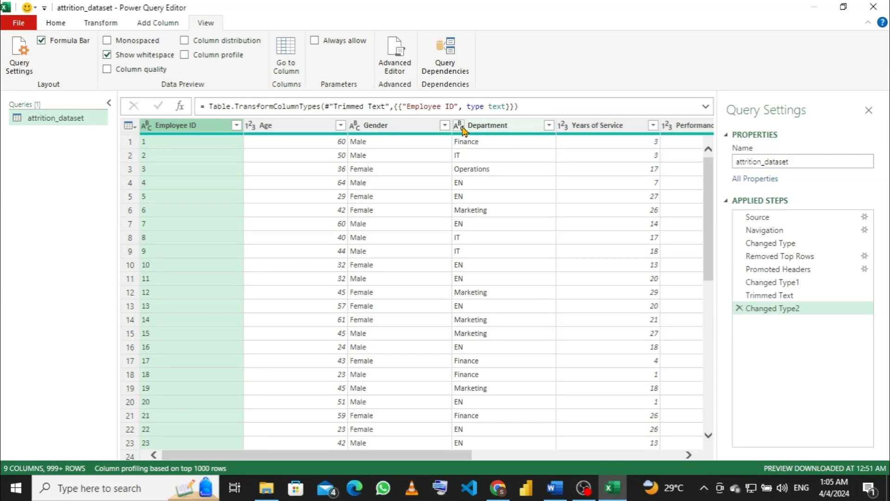
# Review the Department column's list of values and apply its filter with all values selected.
pyautogui.click(549, 125)
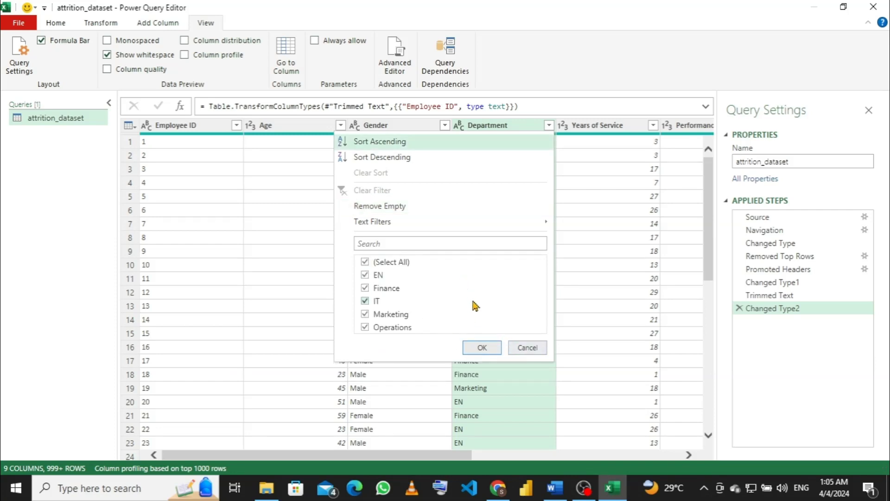
pyautogui.click(482, 348)
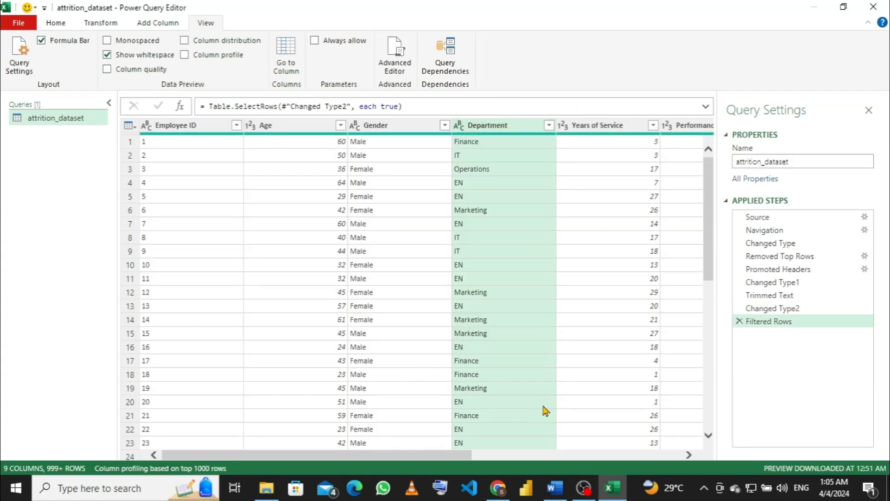
# Examine the full list of values in the Years of Service column without applying a filter.
pyautogui.moveTo(436, 456); pyautogui.dragTo(502, 459)
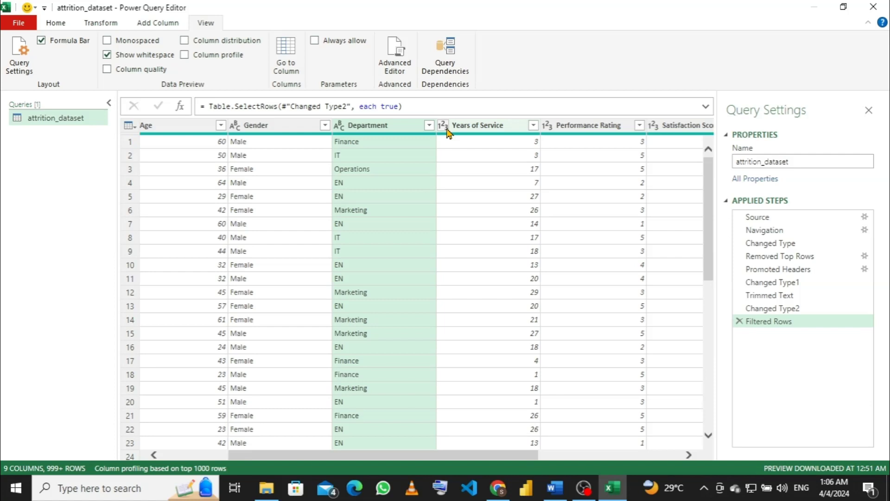
pyautogui.click(534, 125)
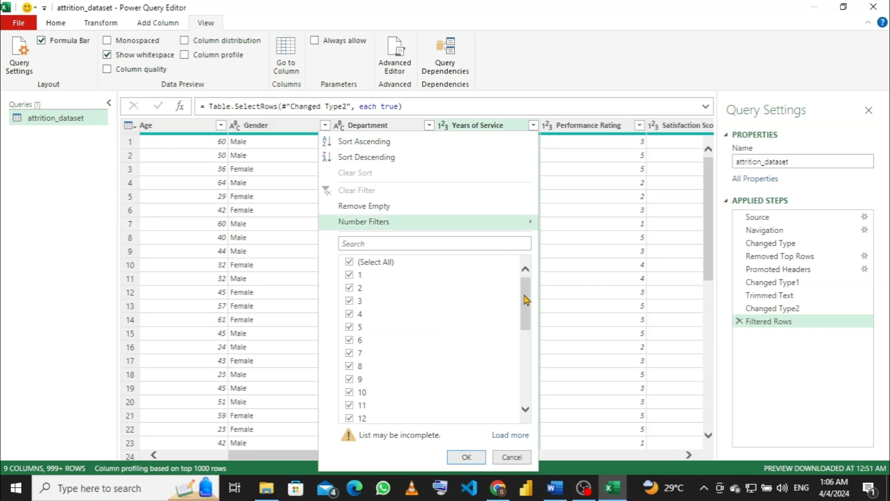
pyautogui.moveTo(527, 299); pyautogui.dragTo(524, 414)
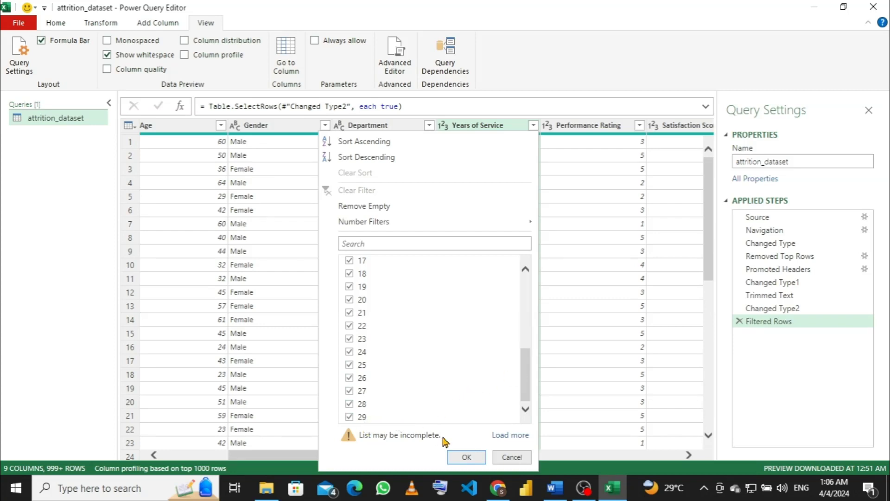
pyautogui.click(514, 457)
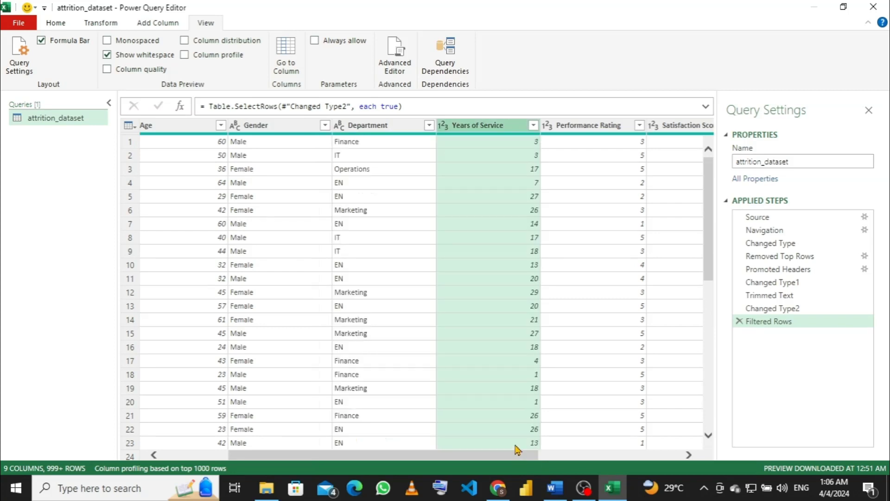
# Change the data type of the Salary column to Currency.
pyautogui.moveTo(507, 459); pyautogui.dragTo(609, 460)
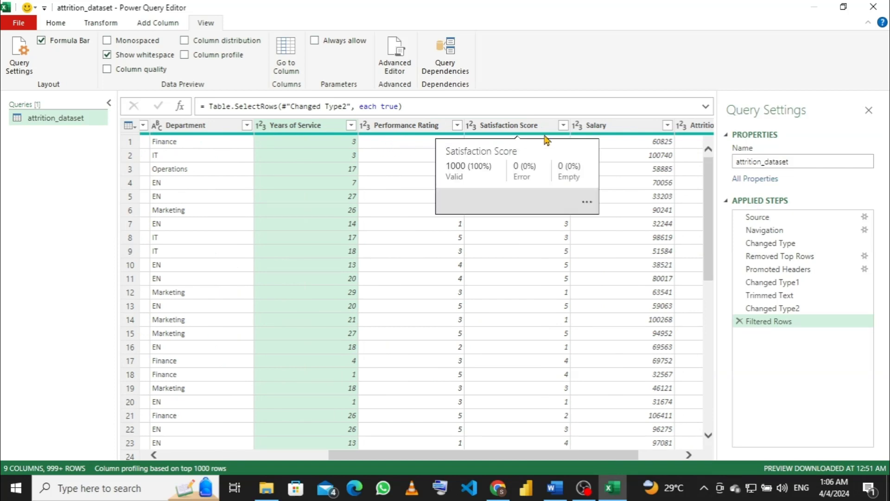
pyautogui.click(581, 128)
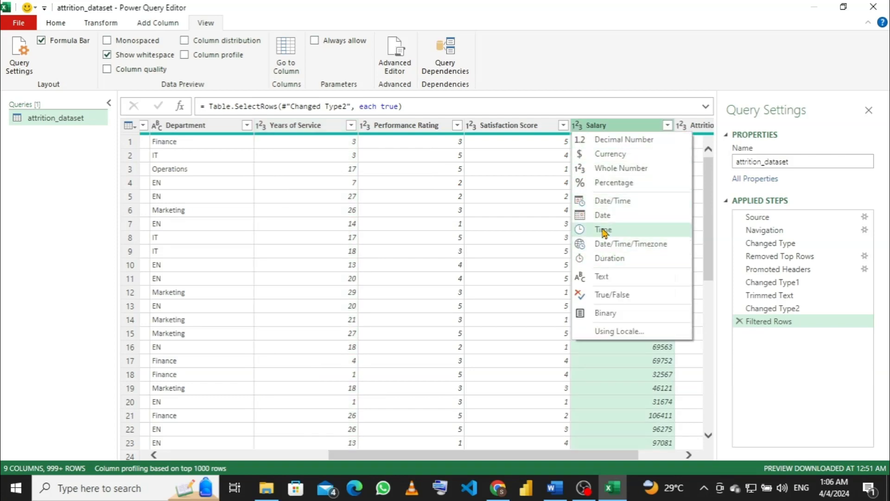
pyautogui.click(610, 156)
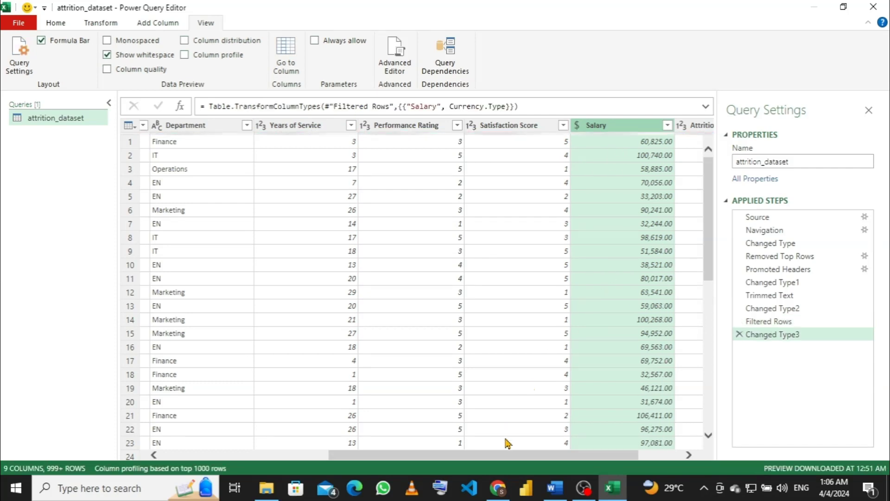
# Change the data type of the Attrition column to Text.
pyautogui.moveTo(509, 456); pyautogui.dragTo(567, 457)
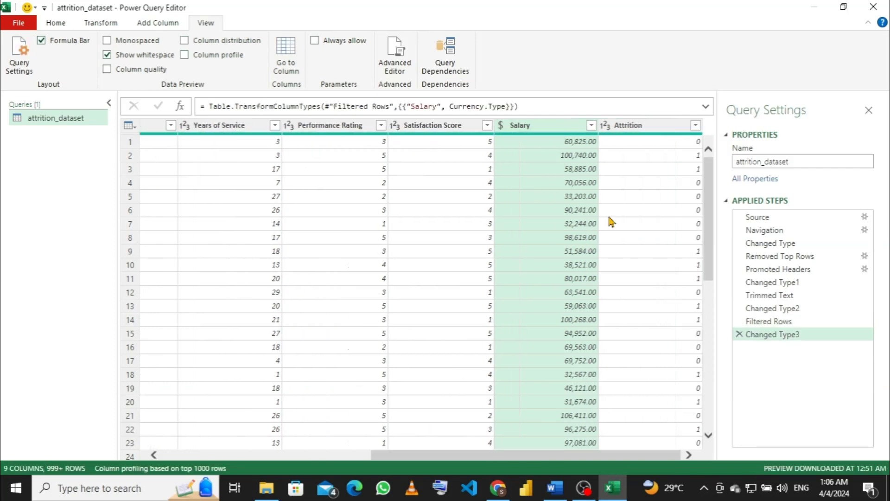
pyautogui.click(606, 125)
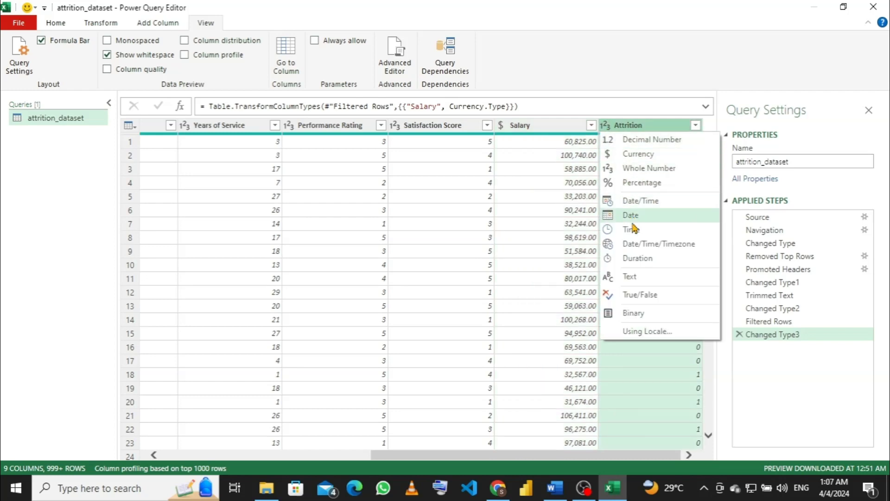
pyautogui.click(648, 278)
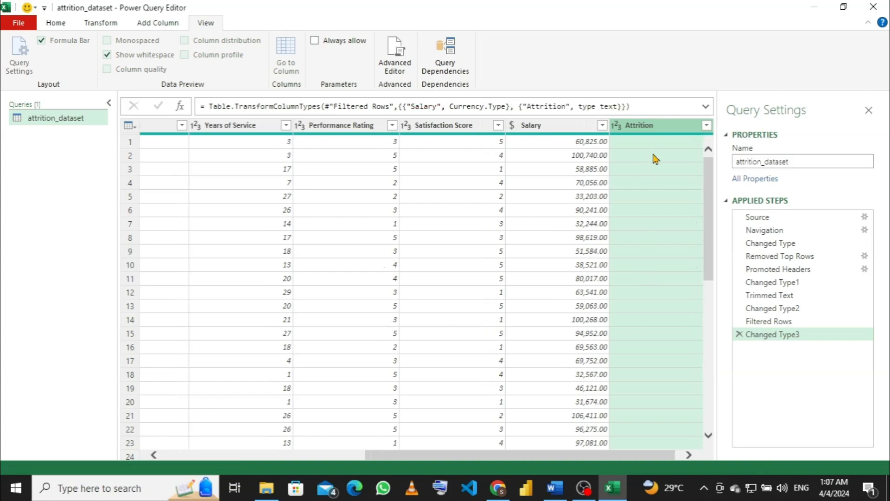
# Replace the value 0 with "No" throughout the Attrition column.
pyautogui.rightClick(625, 141)
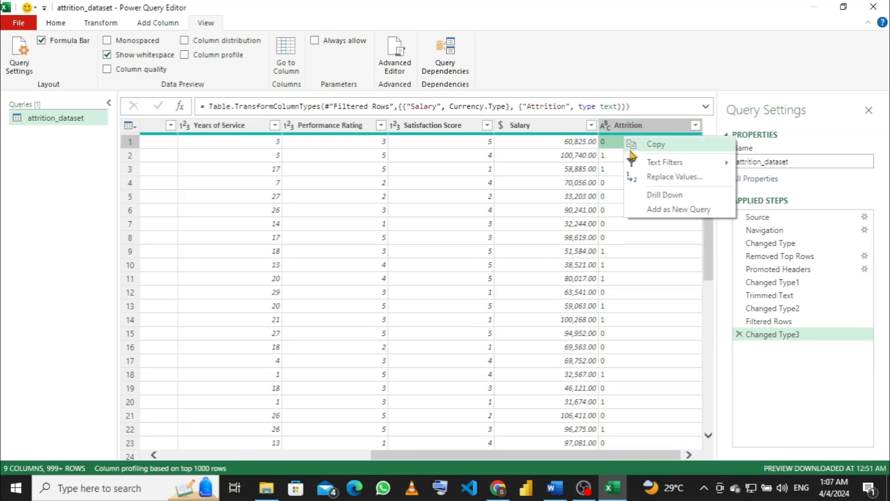
pyautogui.click(657, 180)
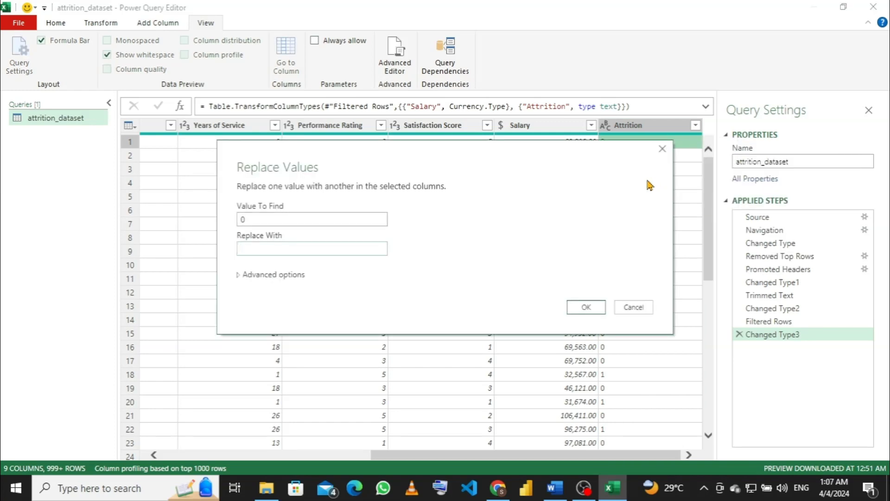
pyautogui.write('Yes')
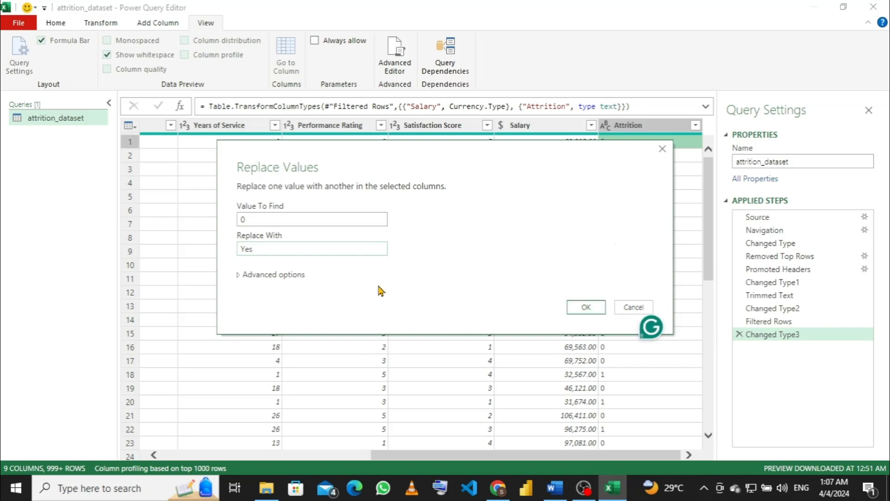
pyautogui.press('BackSpace')
pyautogui.press('BackSpace')
pyautogui.press('BackSpace')
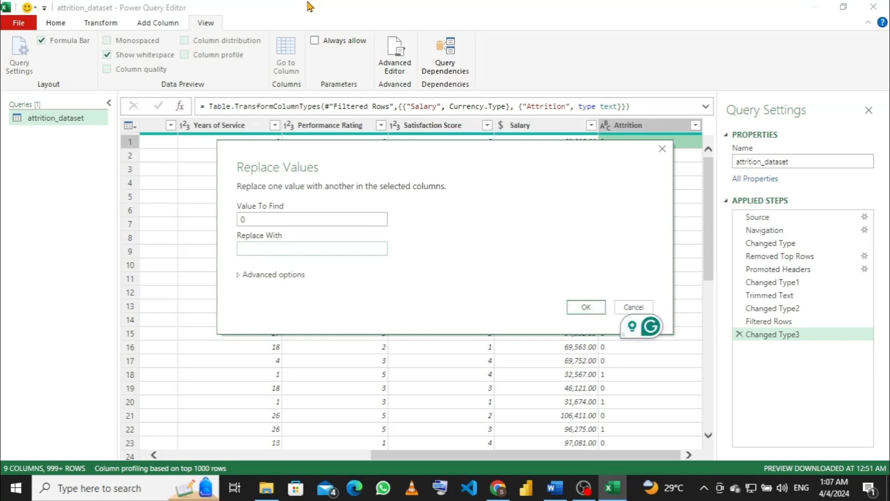
pyautogui.write('No')
pyautogui.click(587, 307)
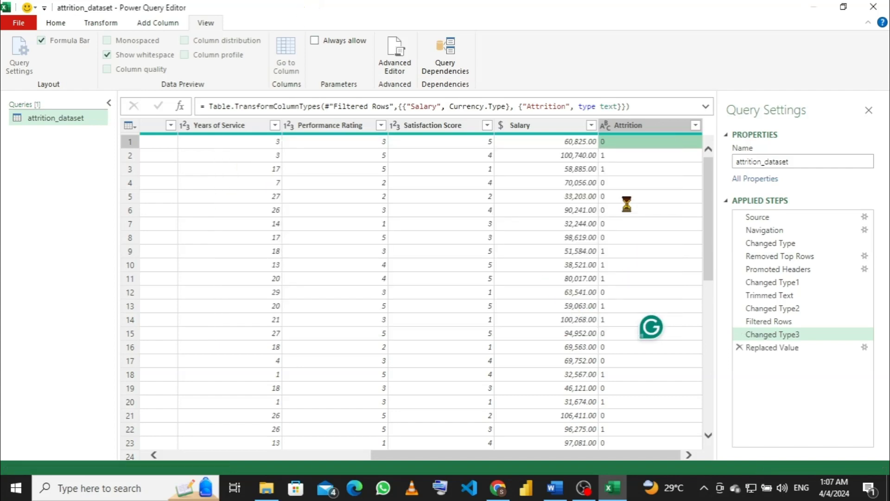
# Replace the value 1 with "Yes" throughout the Attrition column.
pyautogui.rightClick(618, 156)
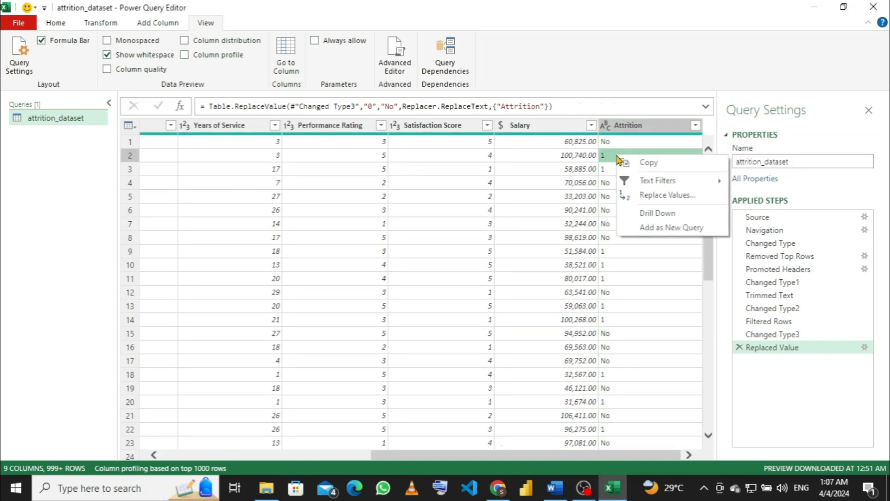
pyautogui.click(666, 195)
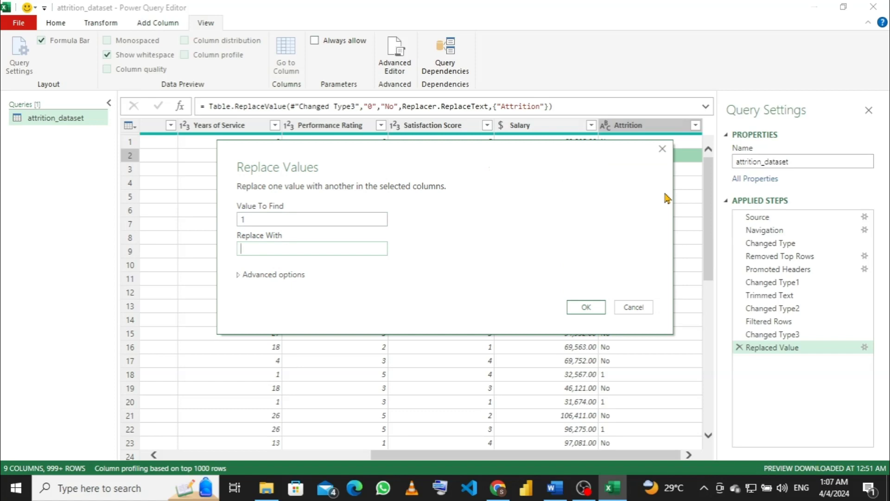
pyautogui.write('Yes')
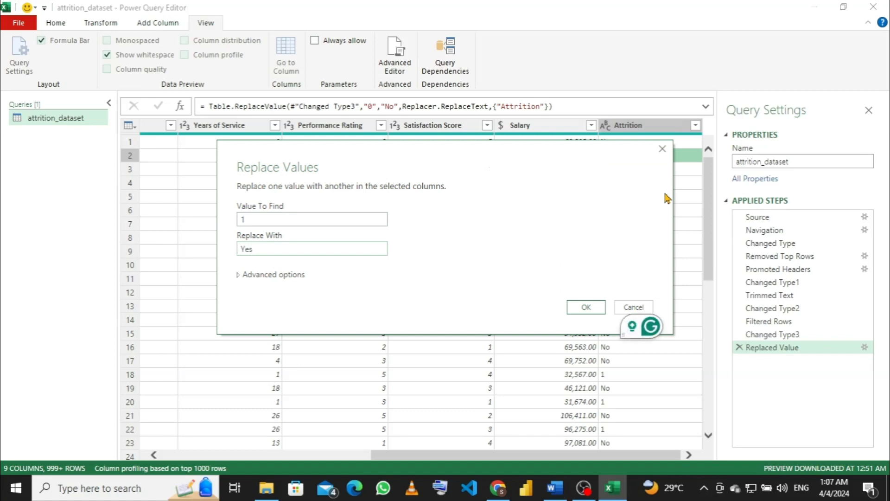
pyautogui.click(586, 307)
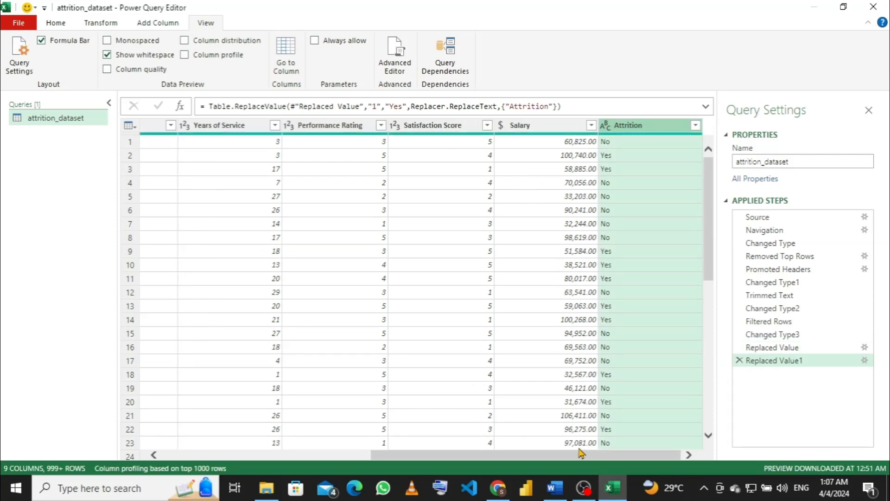
# Replace the value "Finance" with "FN" throughout the Department column.
pyautogui.moveTo(578, 459); pyautogui.dragTo(366, 458)
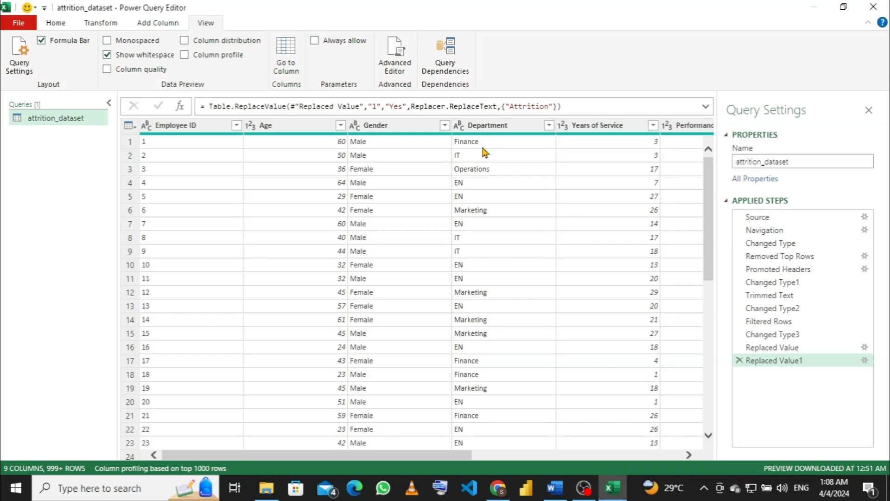
pyautogui.click(484, 146)
pyautogui.rightClick(484, 146)
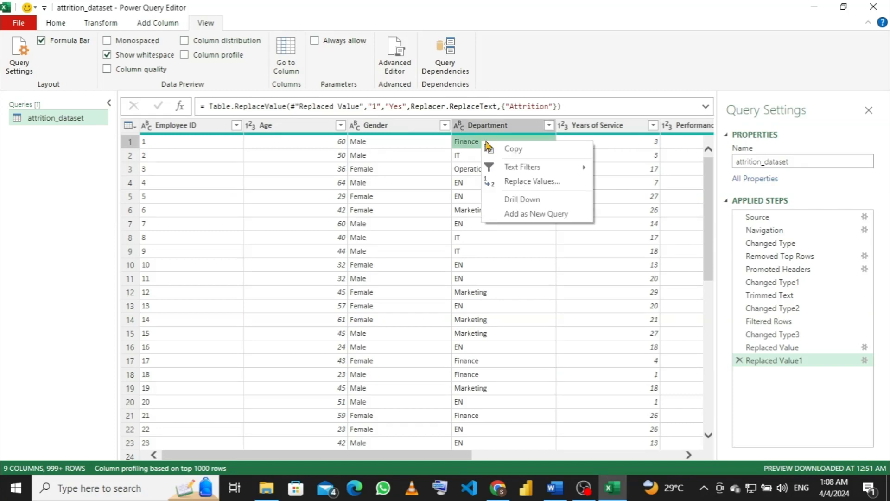
pyautogui.click(533, 185)
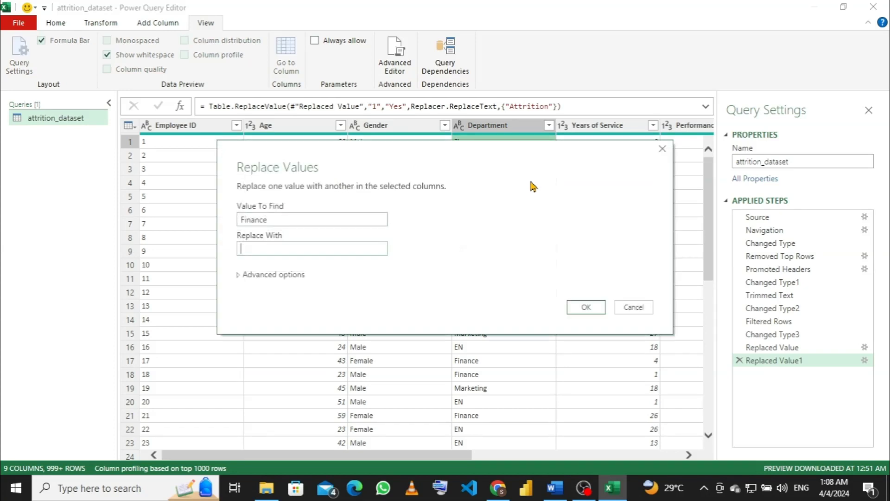
pyautogui.write('F')
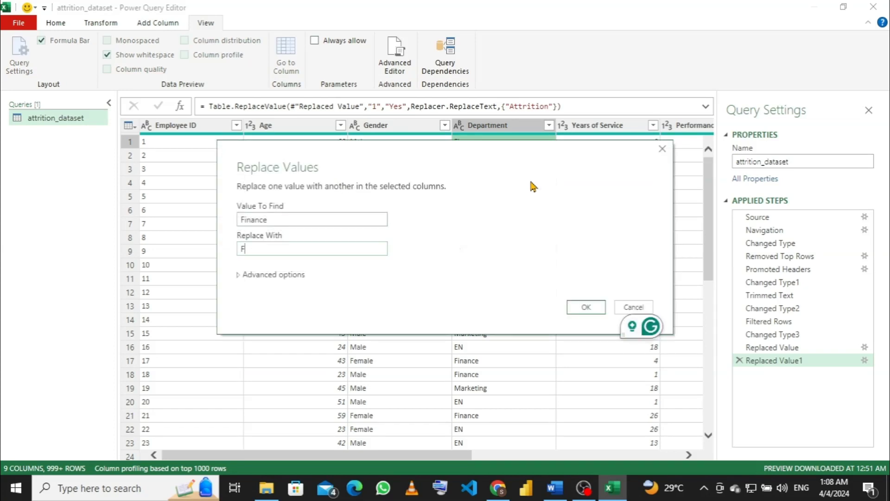
pyautogui.write('N')
pyautogui.click(585, 307)
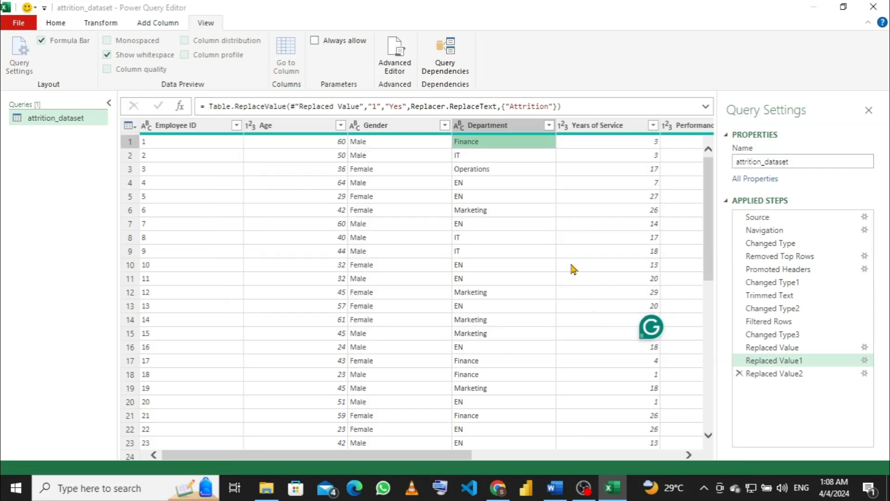
# Replace the value "Operations" with "OP" throughout the Department column.
pyautogui.rightClick(481, 173)
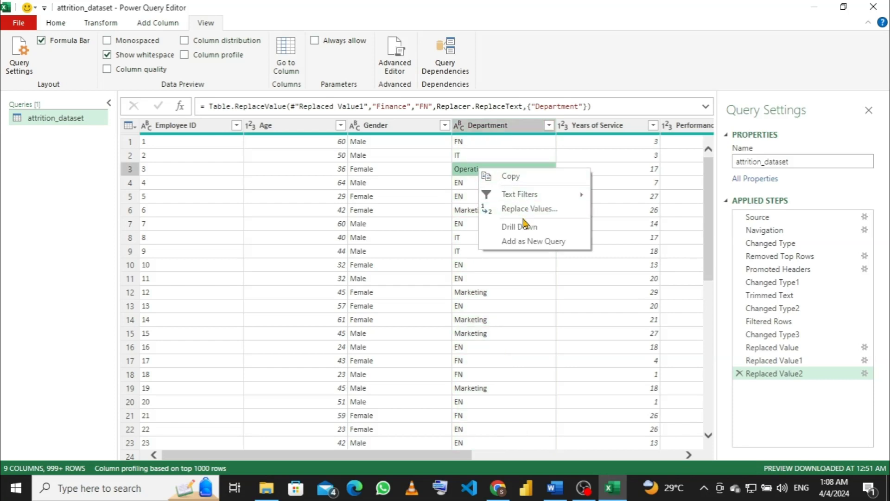
pyautogui.click(522, 211)
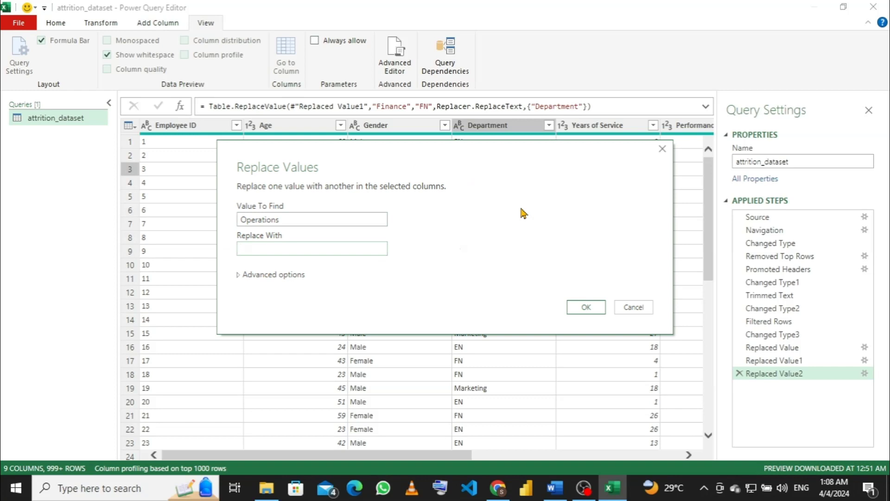
pyautogui.write('OP')
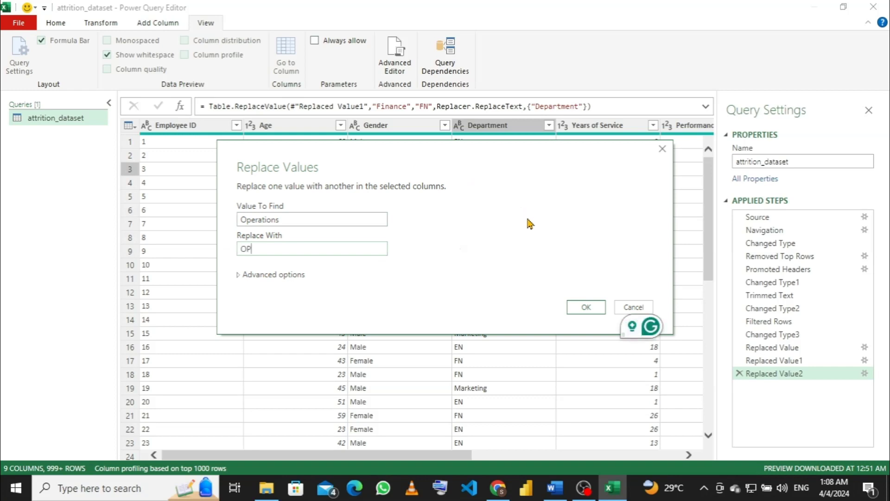
pyautogui.click(587, 307)
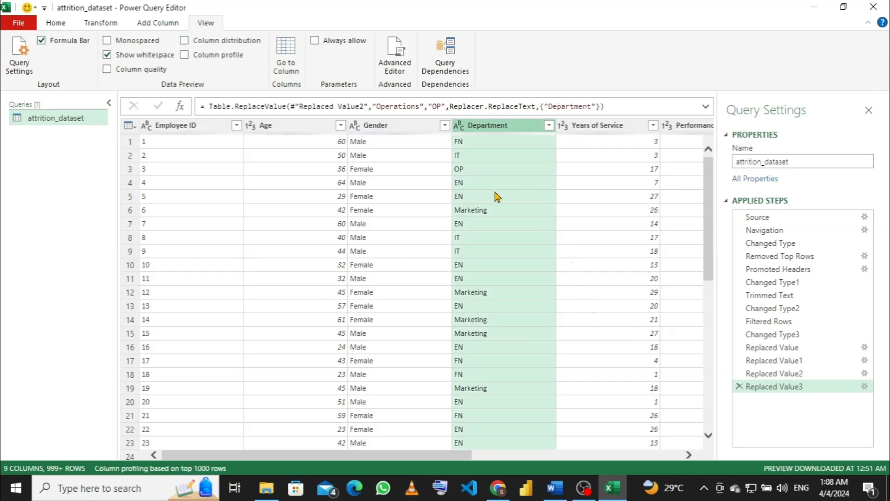
# Replace the value "Marketing" with "MK" throughout the Department column.
pyautogui.rightClick(482, 214)
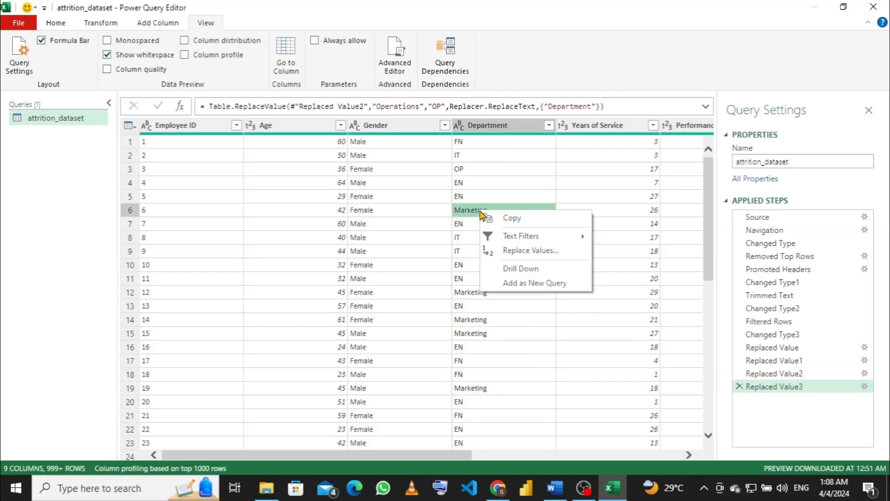
pyautogui.click(514, 254)
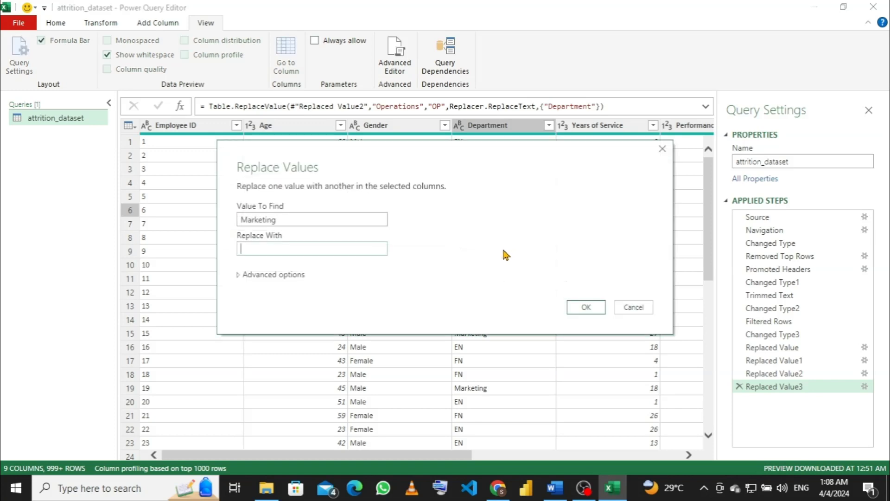
pyautogui.write('MK')
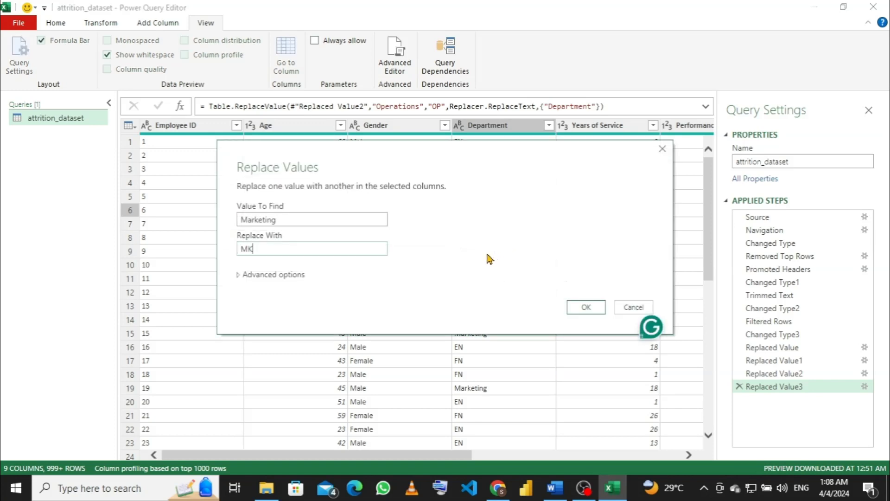
pyautogui.click(579, 307)
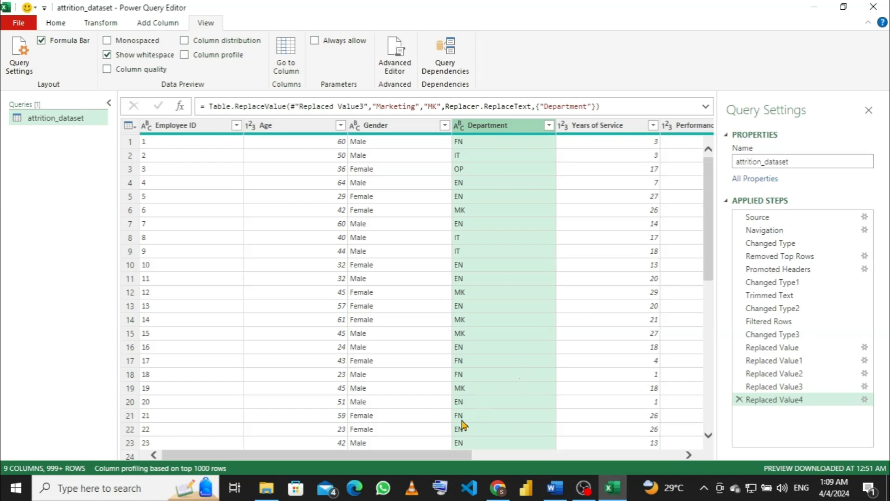
# Switch to the Word document and review the project objectives for the variables that need ranges.
pyautogui.moveTo(444, 454); pyautogui.dragTo(624, 455)
pyautogui.click(496, 491)
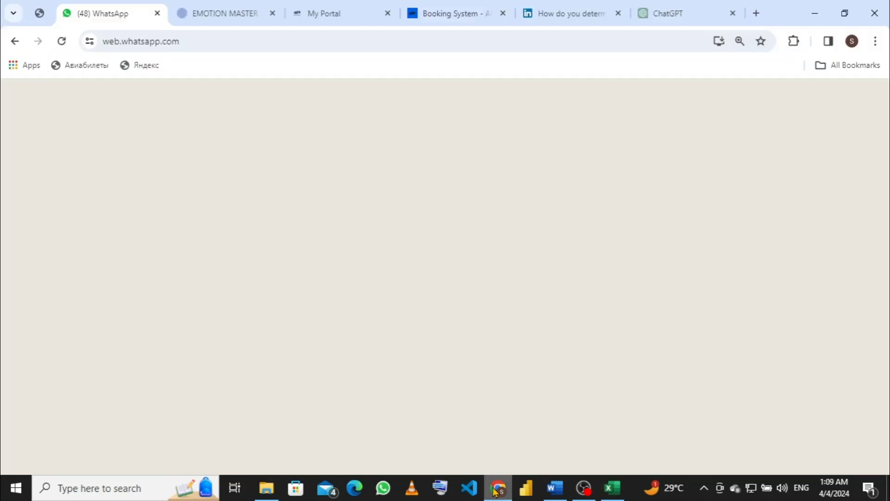
pyautogui.click(496, 491)
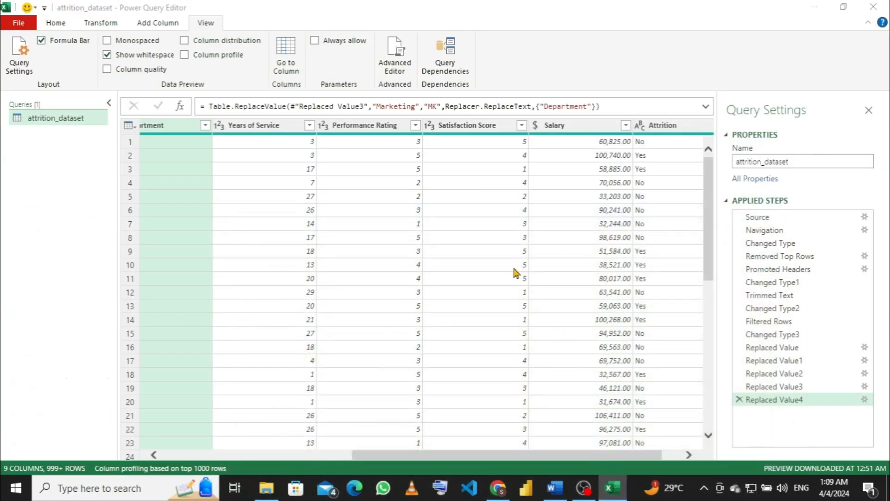
pyautogui.click(555, 488)
pyautogui.scroll(1, 400, 257)
pyautogui.scroll(-1, 400, 256)
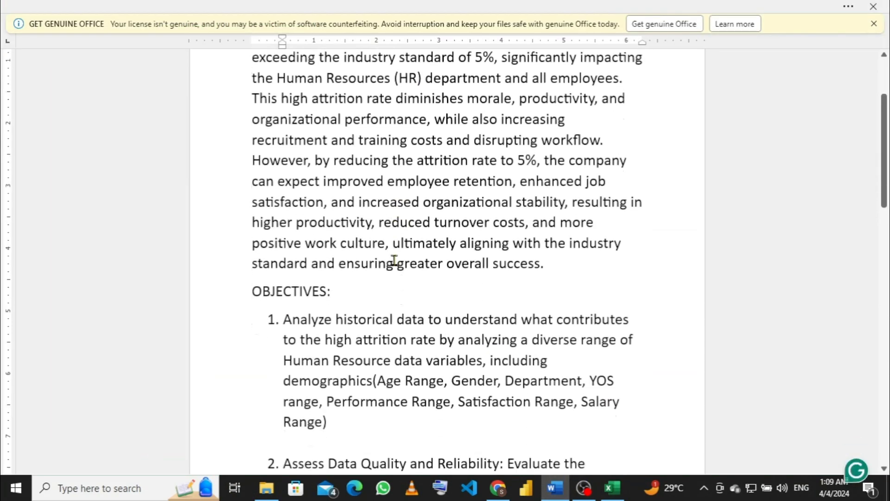
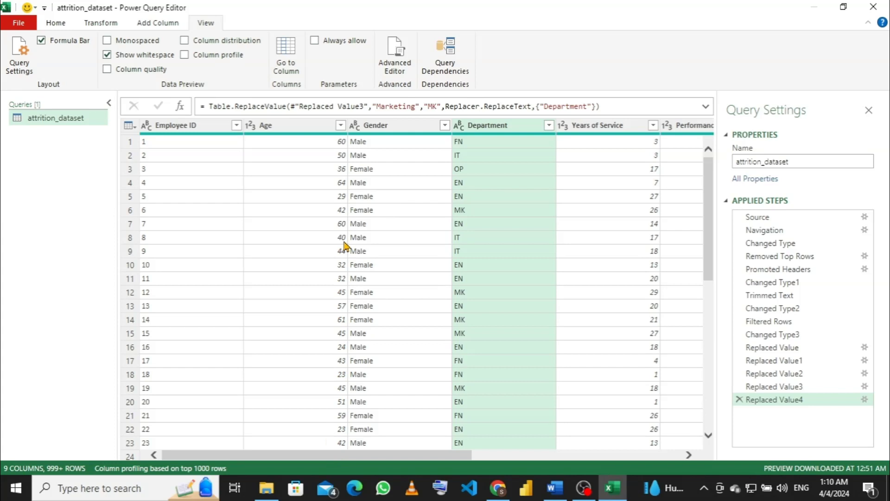
# Back in Power Query Editor, examine the distinct values in the Age column's filter list without applying a filter.
pyautogui.click(341, 125)
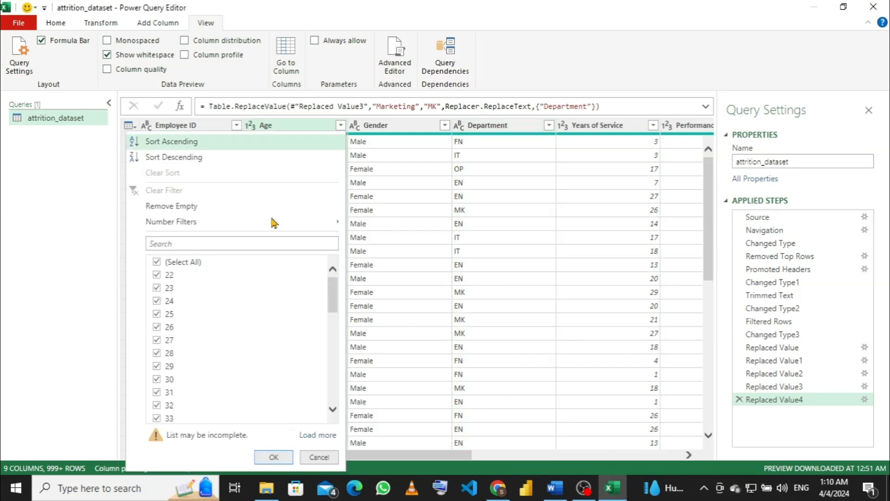
pyautogui.scroll(-3, 228, 349)
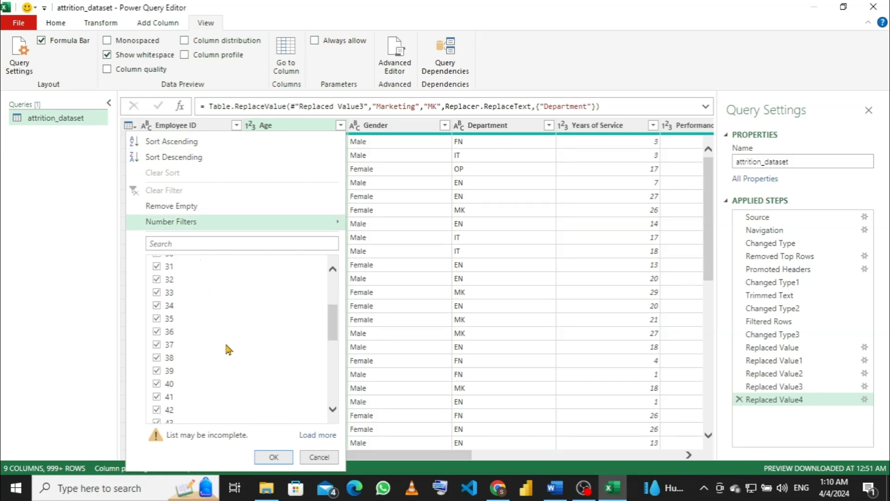
pyautogui.scroll(-7, 228, 350)
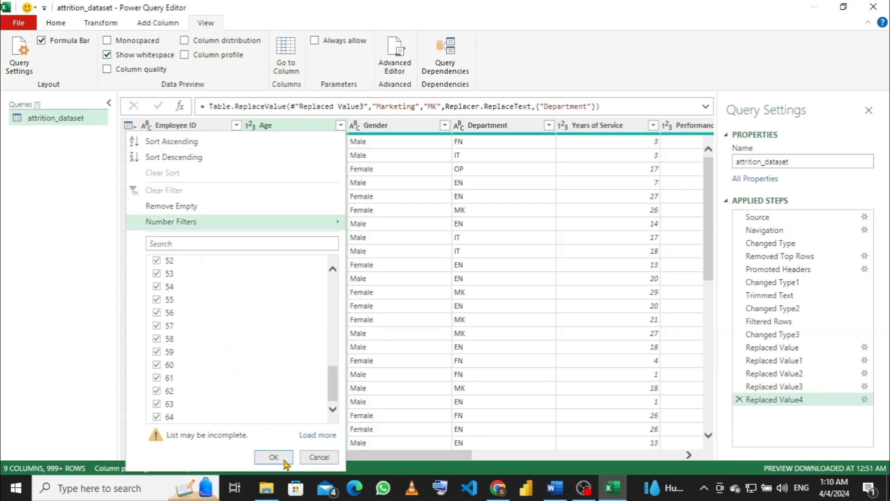
pyautogui.click(319, 457)
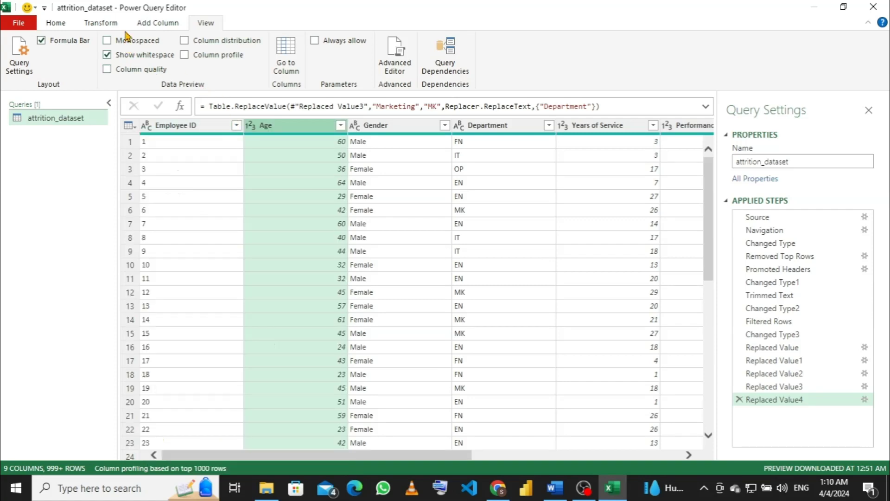
# Start a new conditional column and name it "Age Range".
pyautogui.click(159, 23)
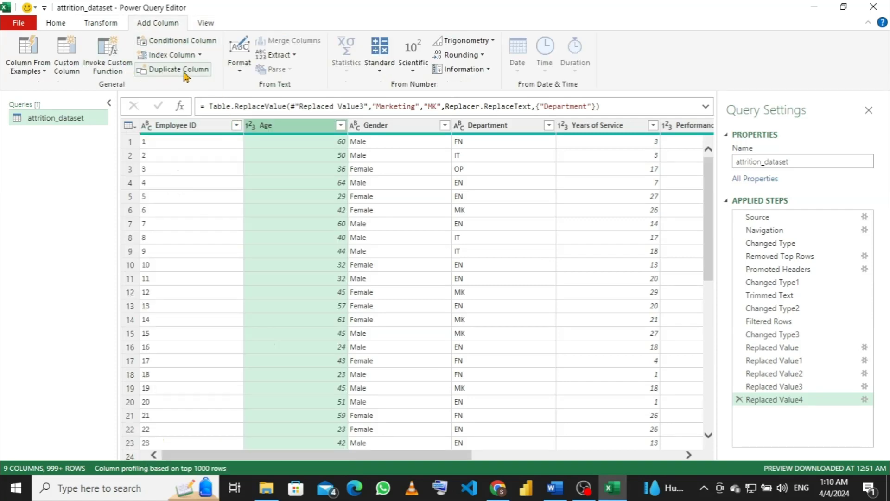
pyautogui.click(208, 45)
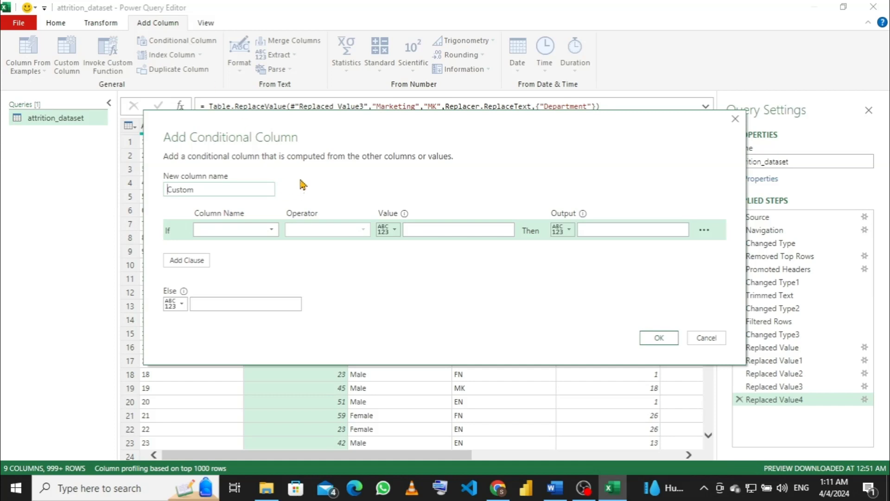
pyautogui.click(241, 188)
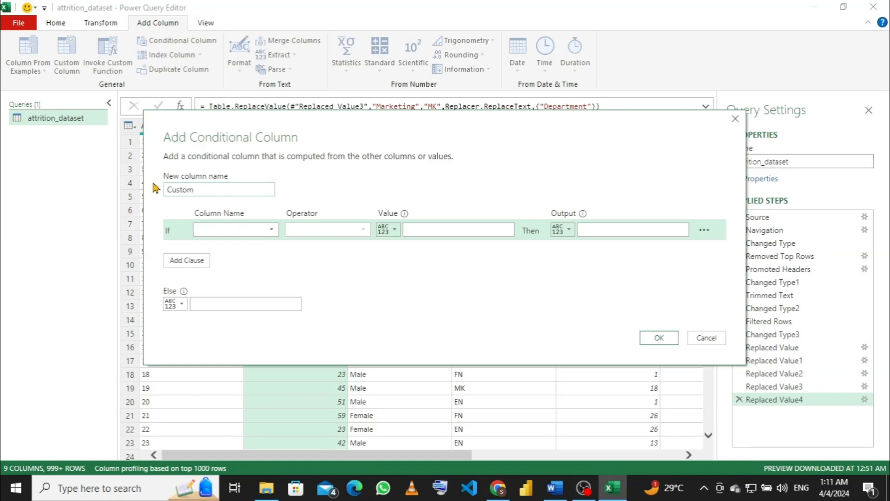
pyautogui.press('BackSpace')
pyautogui.press('BackSpace')
pyautogui.press('BackSpace')
pyautogui.press('BackSpace')
pyautogui.press('BackSpace')
pyautogui.press('BackSpace')
pyautogui.write('Age Range')
# Define the first clause so that Age is less than or equal to 30 outputs "22-28".
pyautogui.click(235, 232)
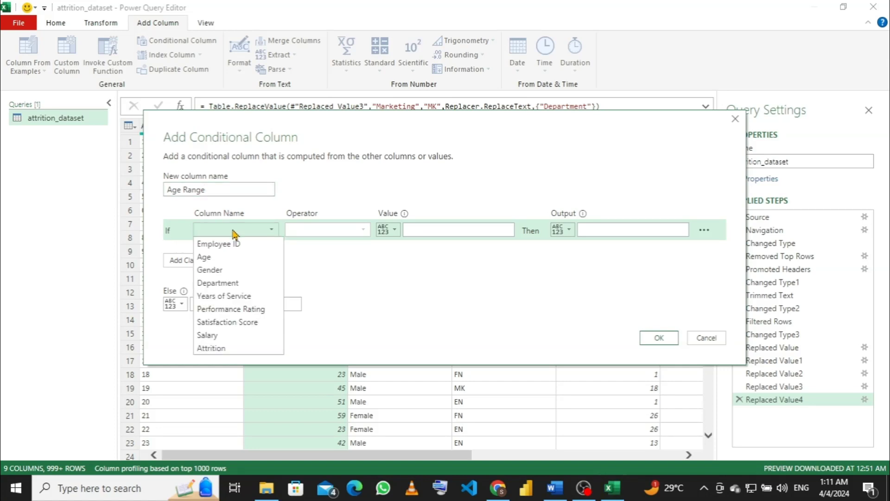
pyautogui.click(230, 258)
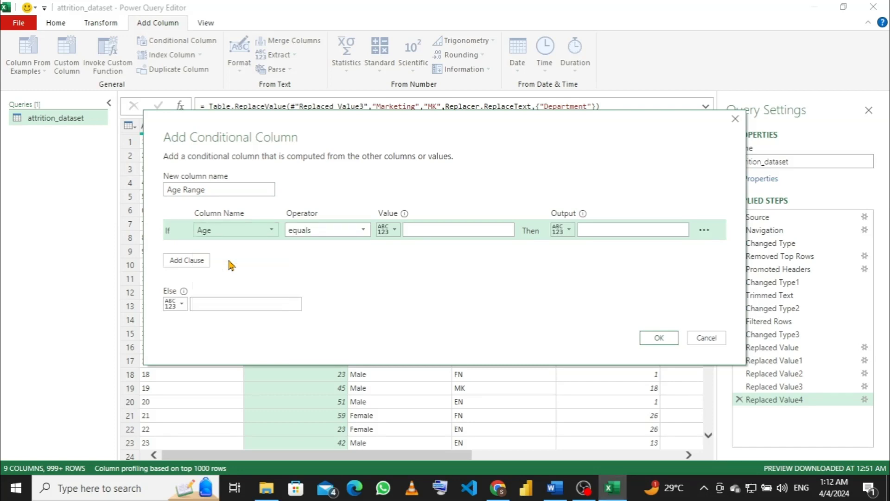
pyautogui.click(321, 233)
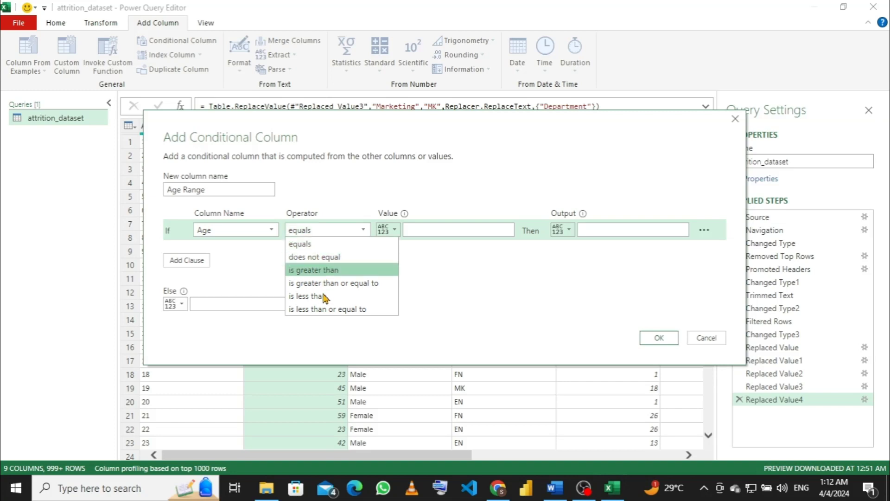
pyautogui.click(324, 309)
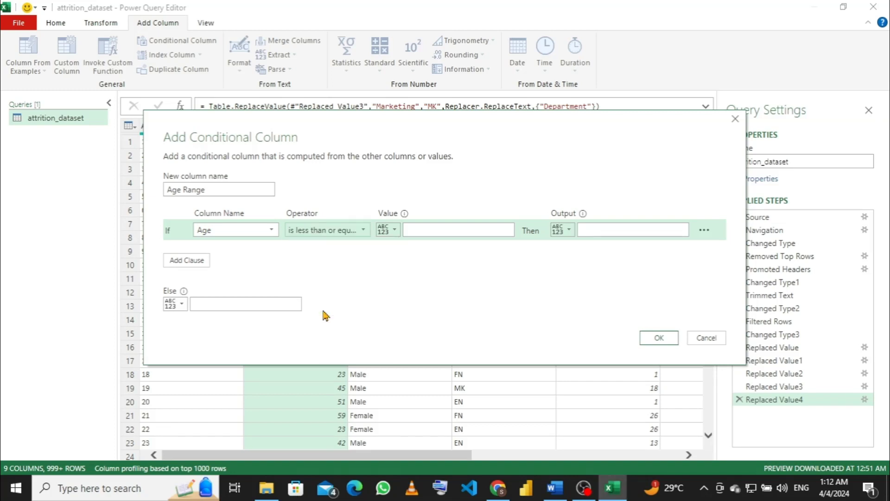
pyautogui.click(434, 232)
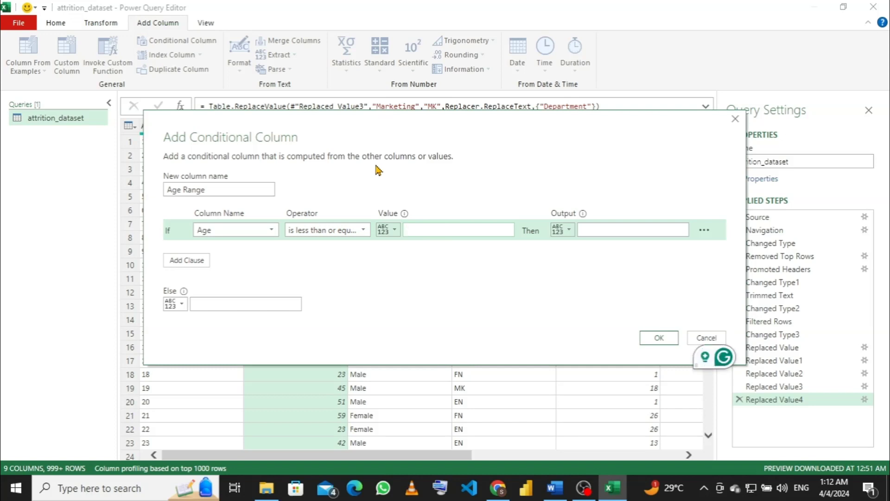
pyautogui.write('30')
pyautogui.write('22-')
pyautogui.write('2')
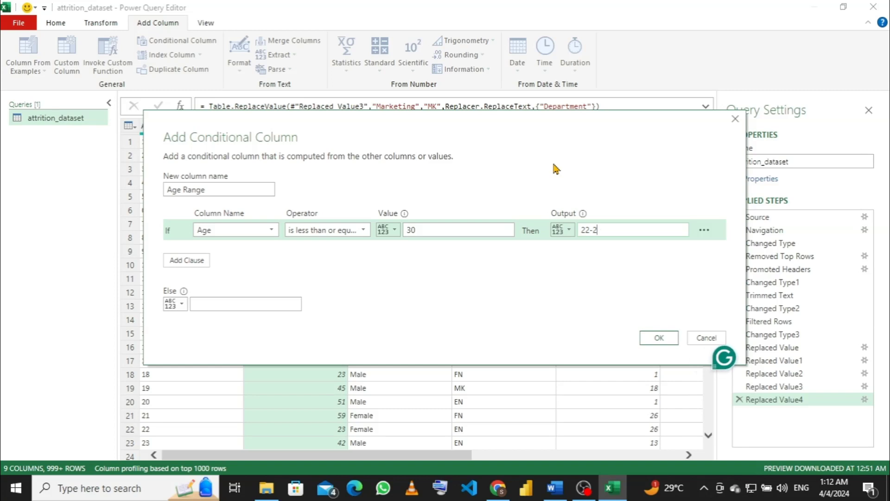
pyautogui.write('8')
# Add an Else If clause with the condition Age is less than or equal to 40.
pyautogui.click(176, 261)
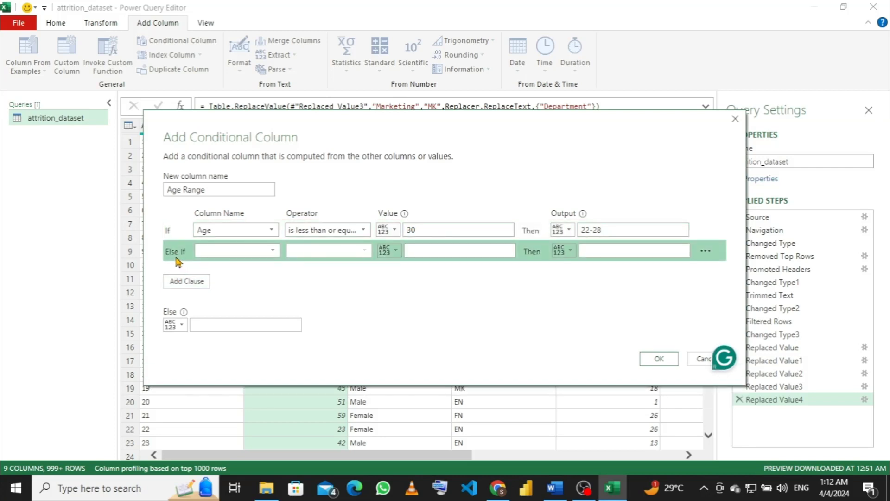
pyautogui.click(214, 252)
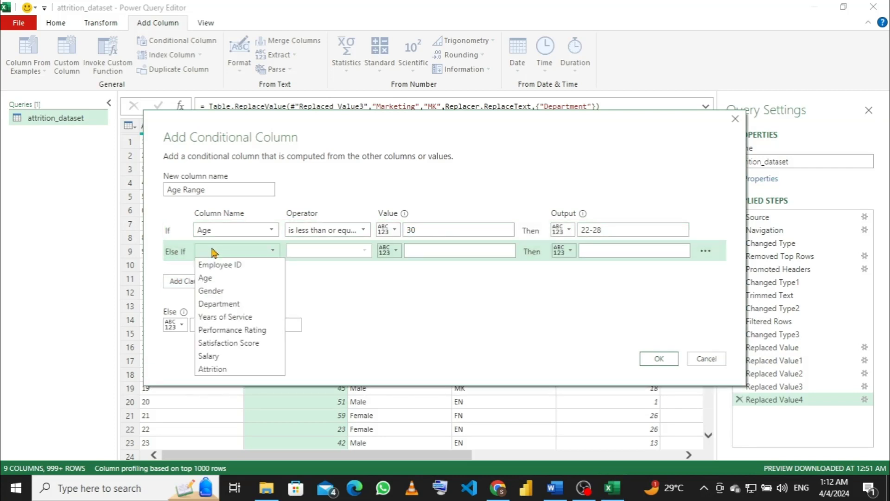
pyautogui.click(214, 278)
pyautogui.click(364, 251)
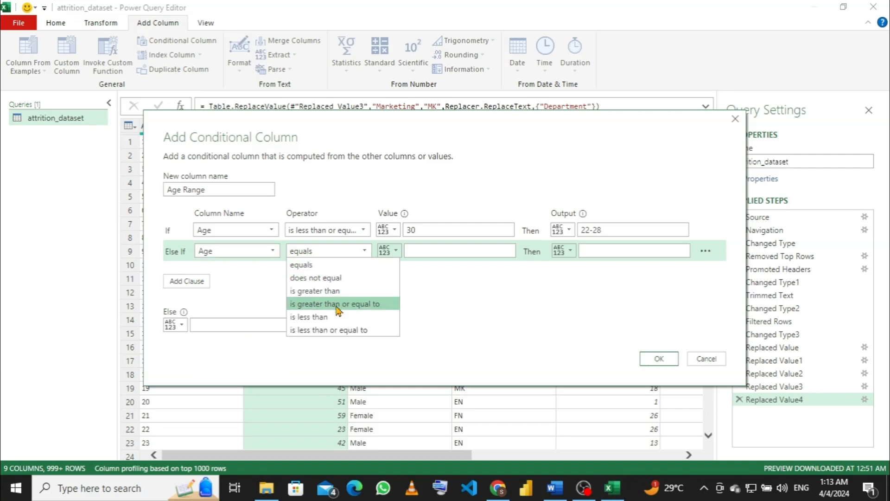
pyautogui.click(338, 330)
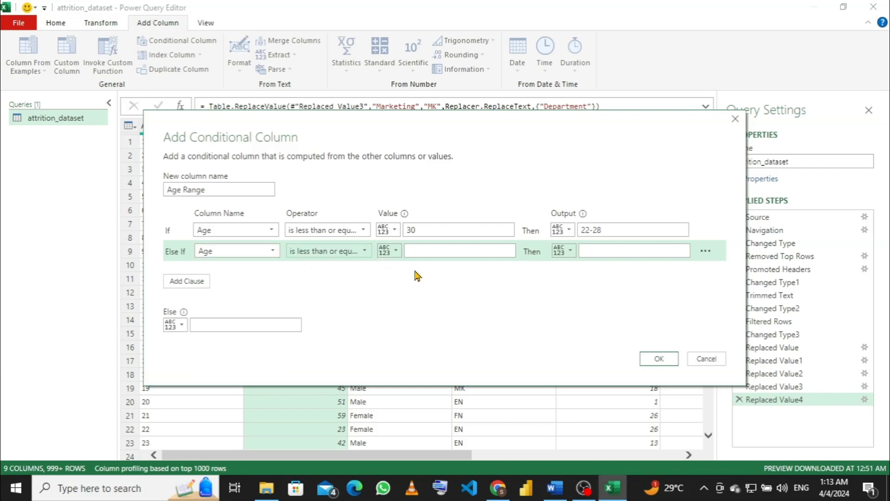
pyautogui.click(427, 246)
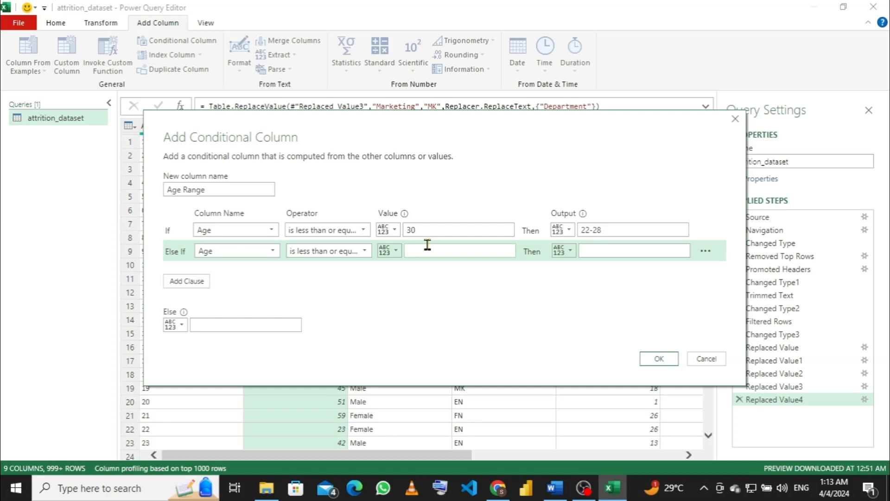
pyautogui.write('40')
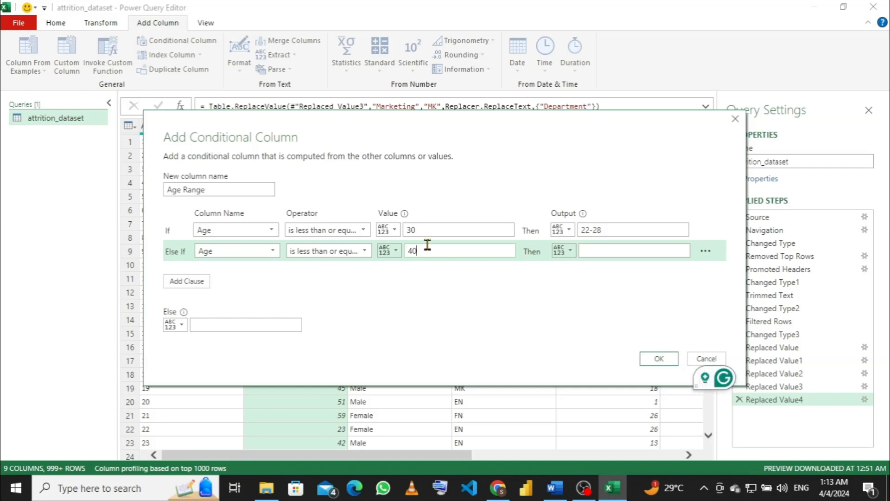
pyautogui.click(587, 251)
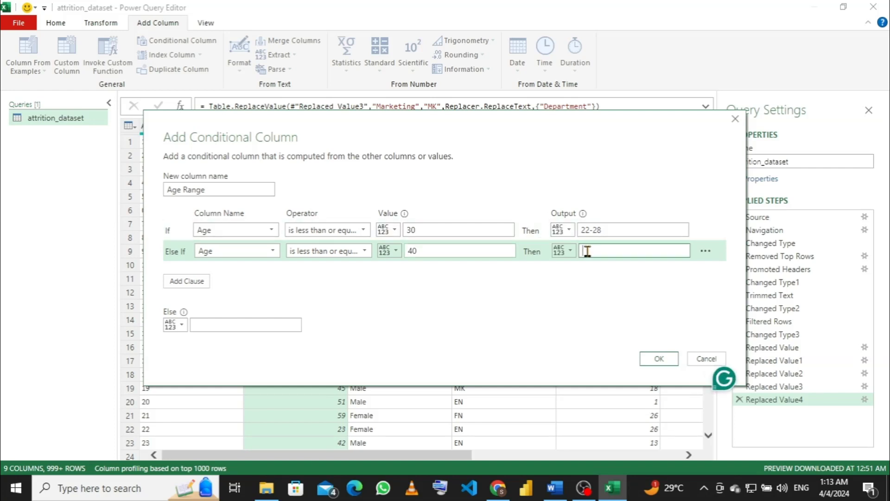
# Change the first clause's output to "22-30".
pyautogui.click(611, 228)
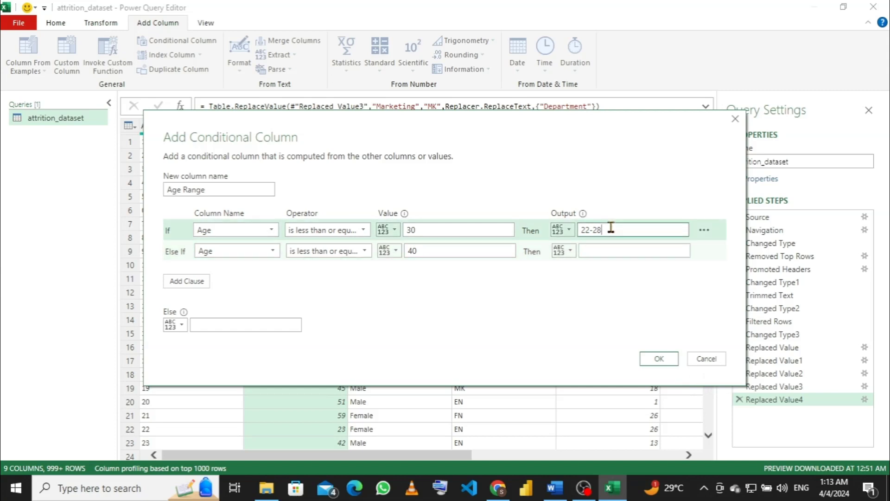
pyautogui.press('BackSpace')
pyautogui.press('BackSpace')
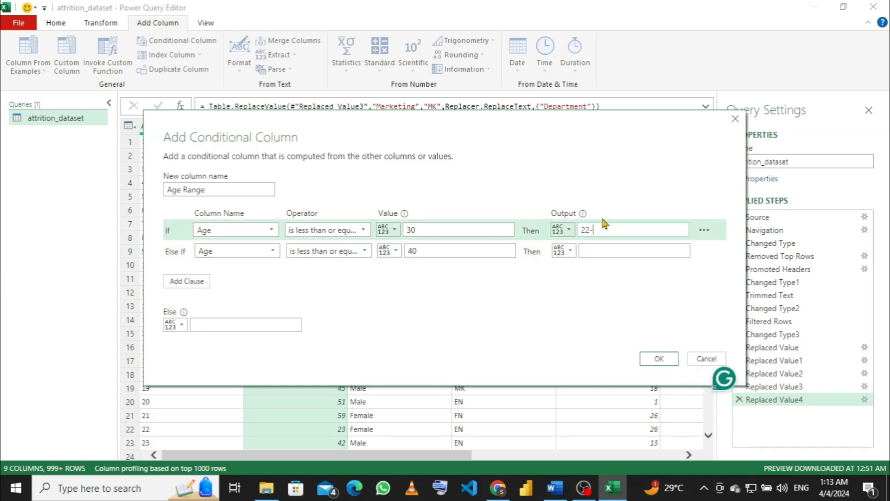
pyautogui.write('30')
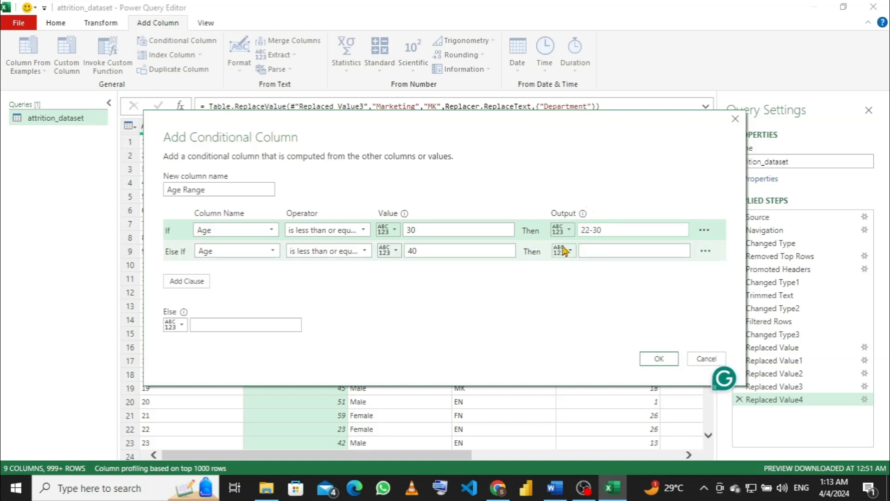
# Set the output of the second clause to "31-40".
pyautogui.click(600, 247)
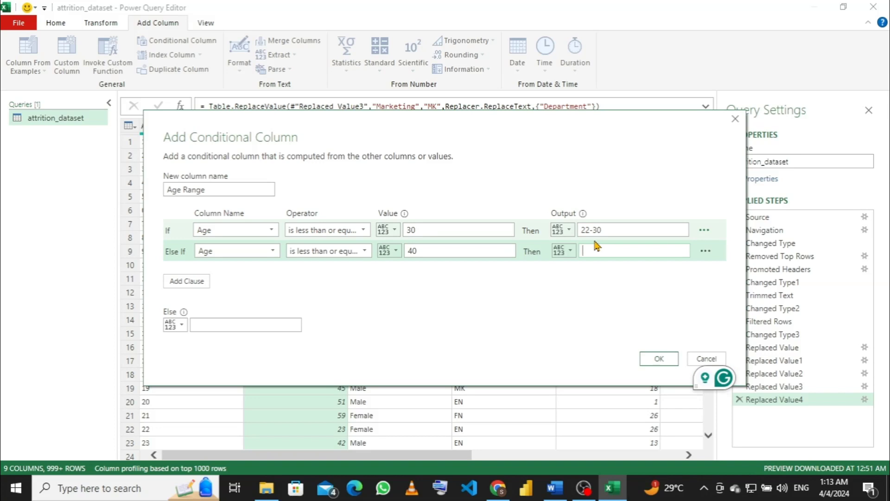
pyautogui.write('31-')
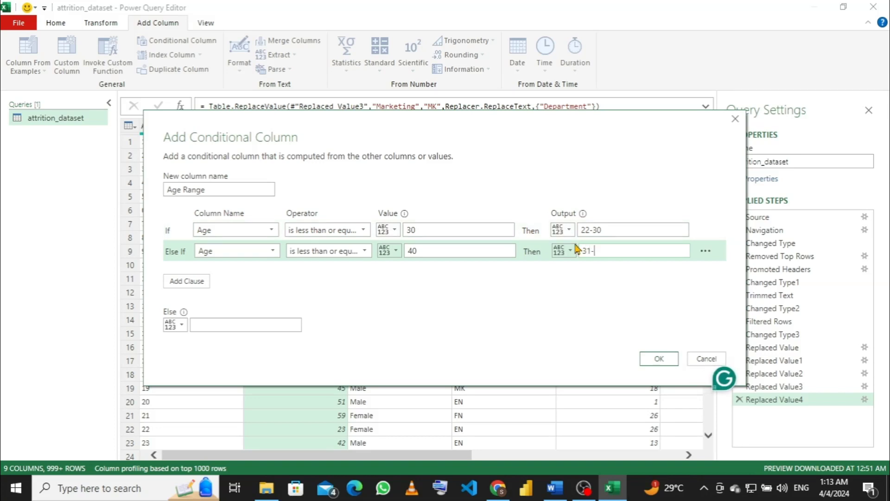
pyautogui.write('40')
# Add an Else If clause so that Age is less than or equal to 50 outputs "41-50".
pyautogui.click(182, 281)
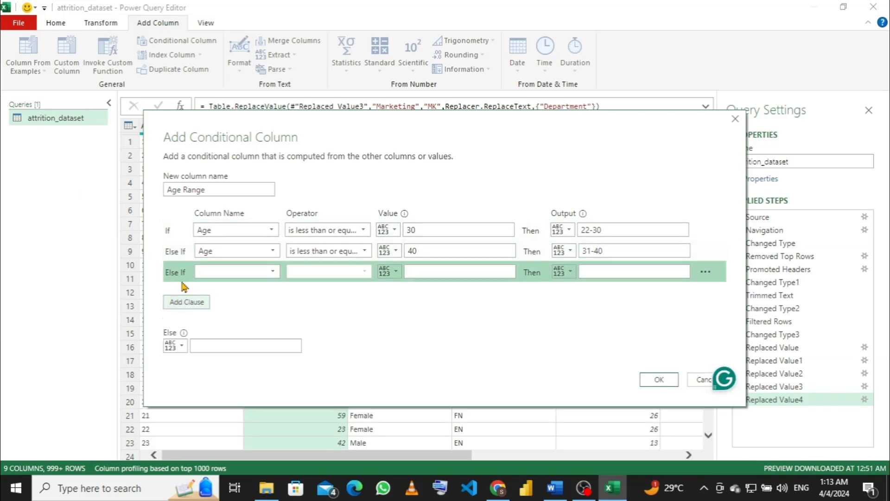
pyautogui.click(221, 272)
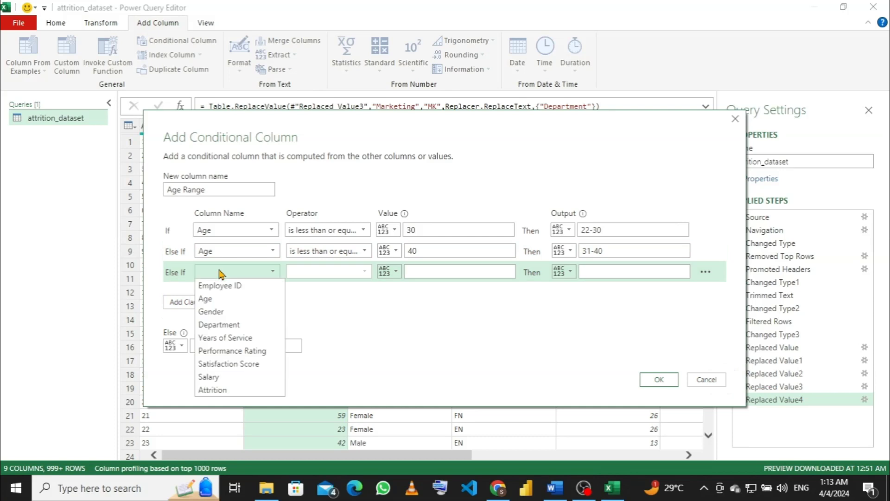
pyautogui.click(220, 299)
pyautogui.click(304, 277)
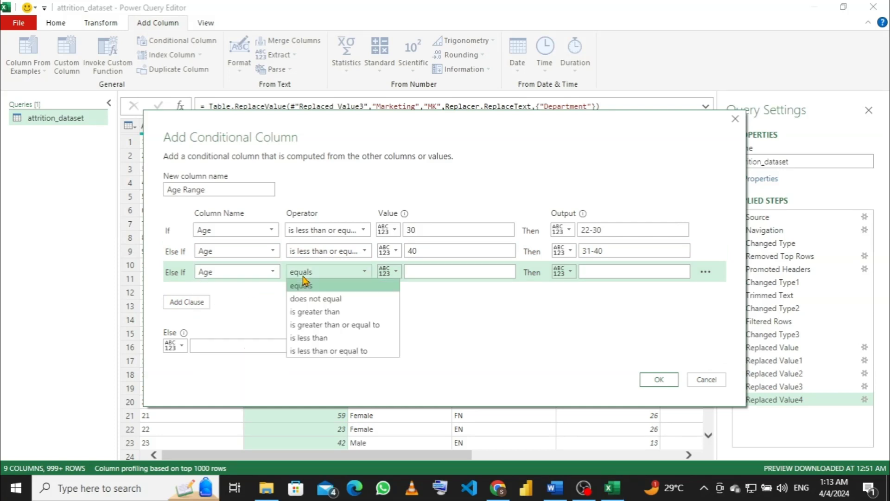
pyautogui.click(301, 351)
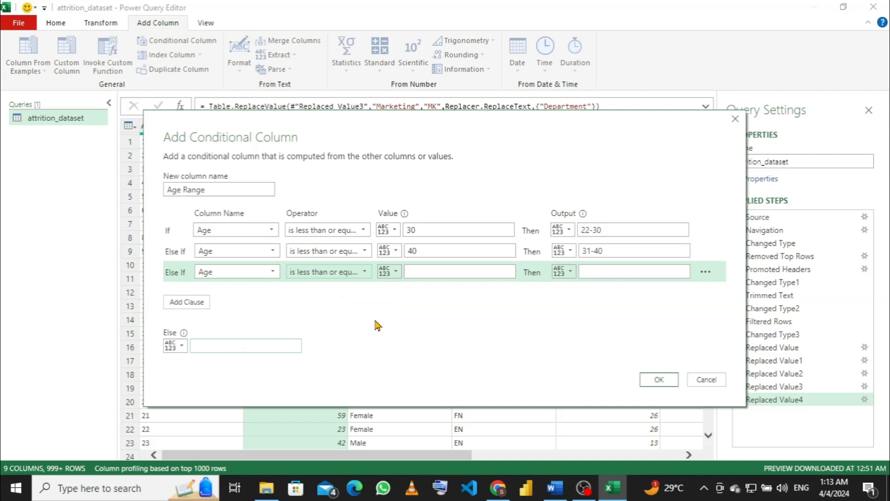
pyautogui.click(423, 272)
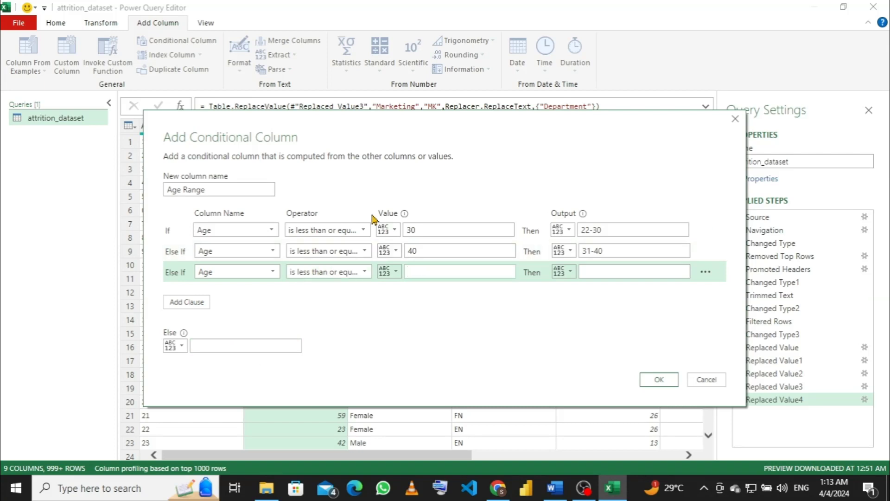
pyautogui.write('50')
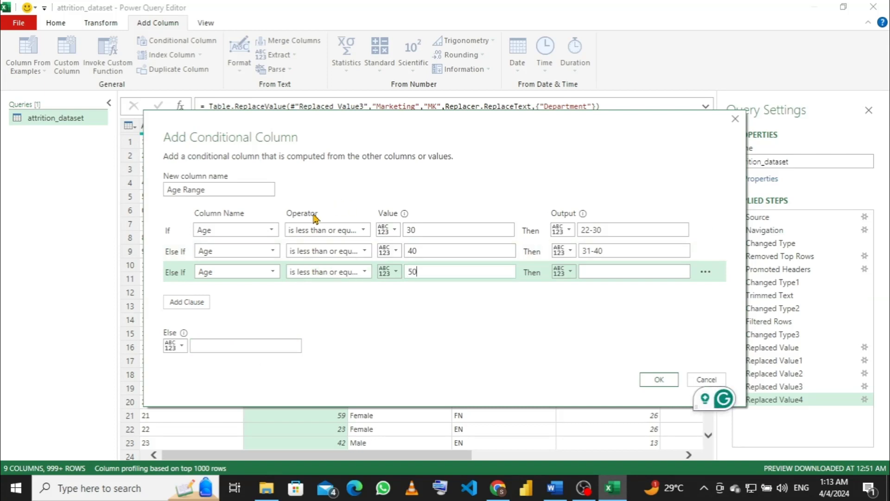
pyautogui.click(613, 270)
pyautogui.write('1-50')
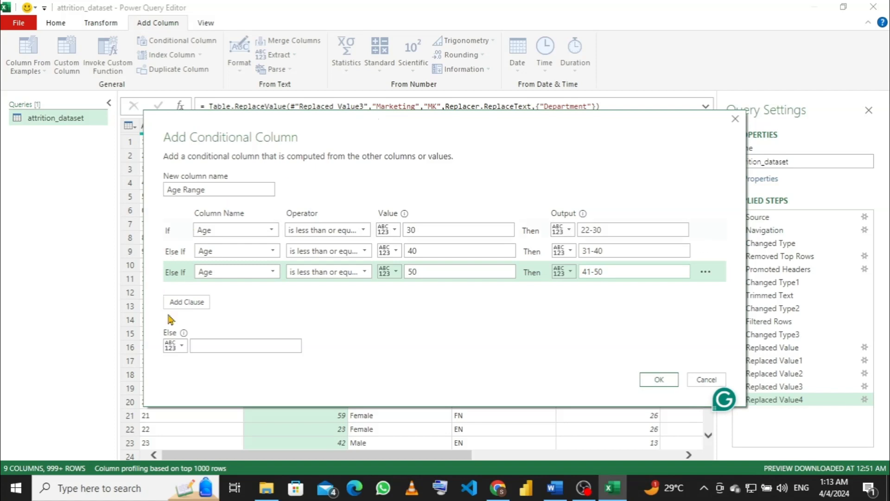
# Add a fourth clause so that Age is less than or equal to 60 outputs "51-60".
pyautogui.click(223, 345)
pyautogui.click(186, 304)
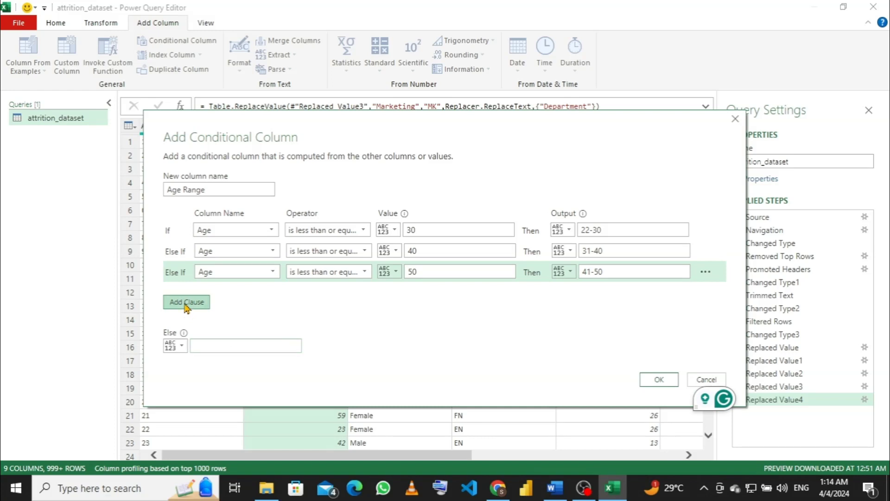
pyautogui.click(234, 293)
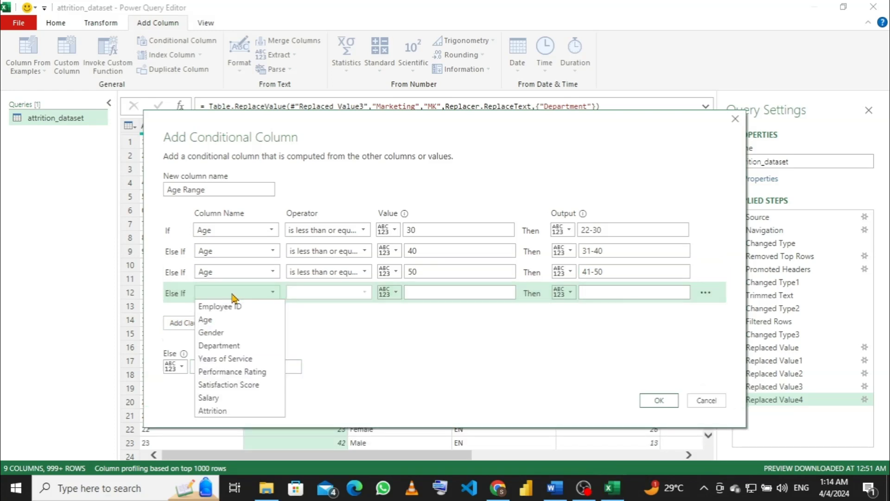
pyautogui.click(227, 322)
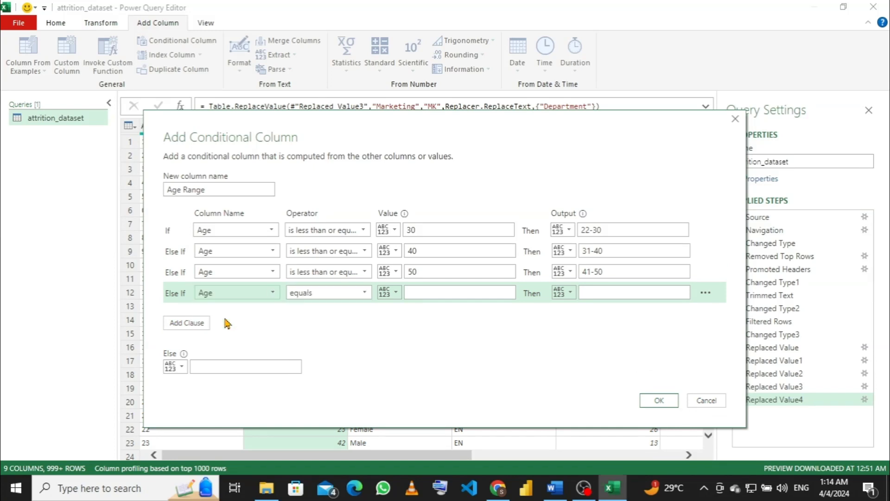
pyautogui.click(321, 296)
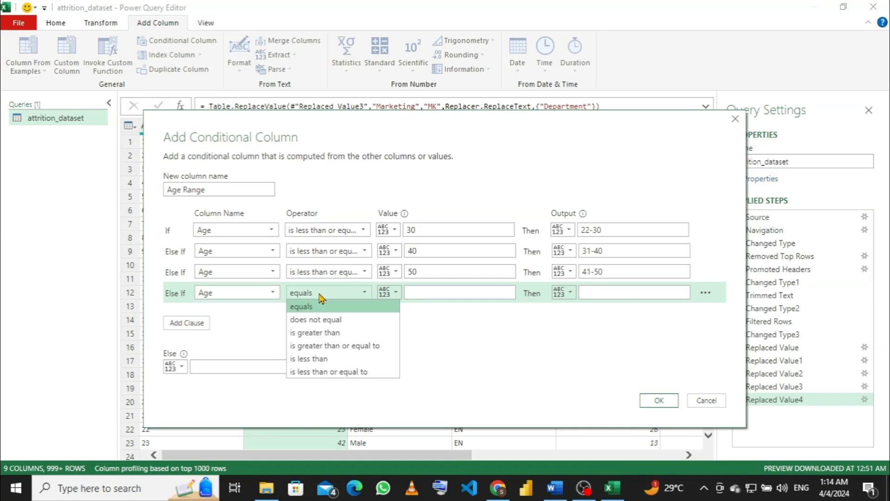
pyautogui.click(316, 371)
pyautogui.click(425, 293)
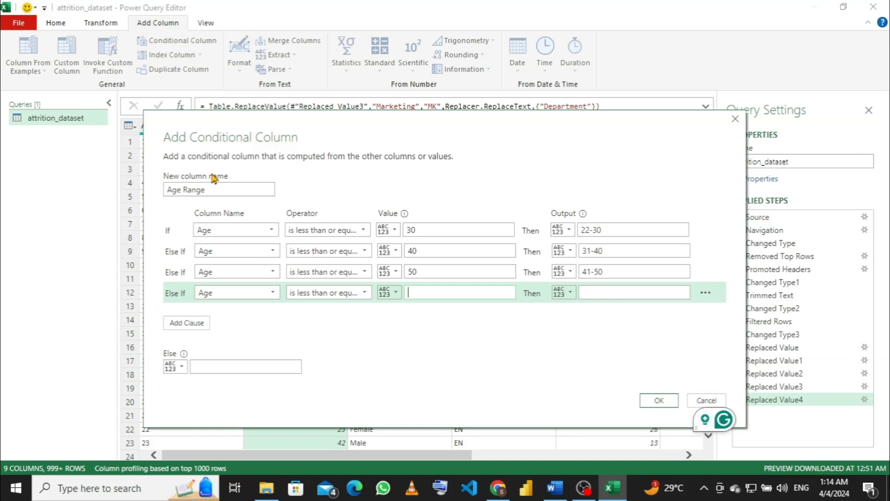
pyautogui.write('60')
pyautogui.click(593, 291)
pyautogui.write('1-')
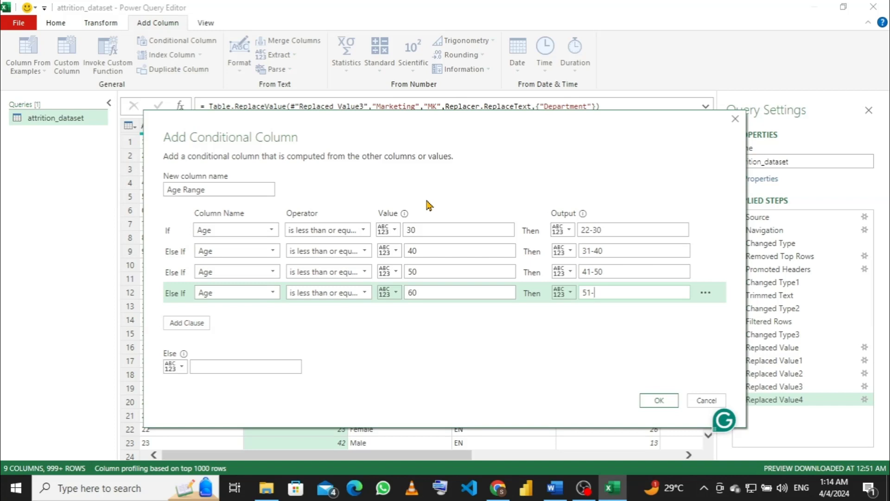
pyautogui.write('0')
# Set the Else output to "61-64" and create the Age Range column.
pyautogui.click(245, 366)
pyautogui.write('61-')
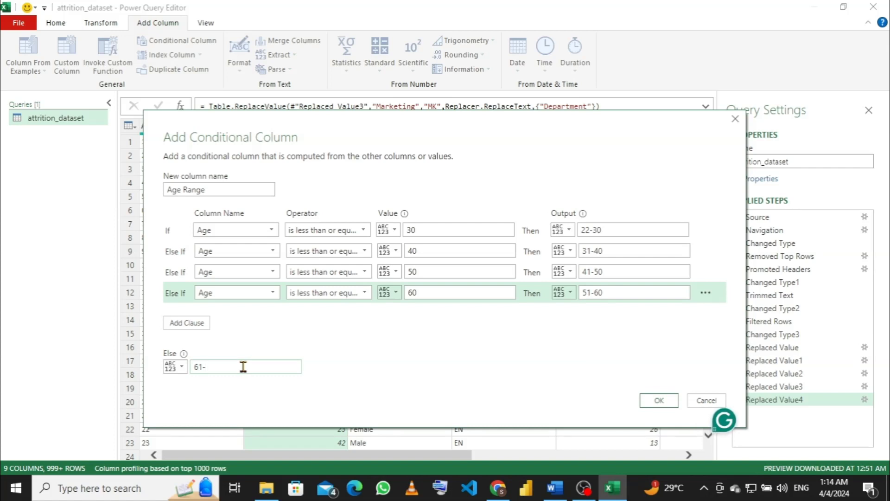
pyautogui.write('64')
pyautogui.click(659, 401)
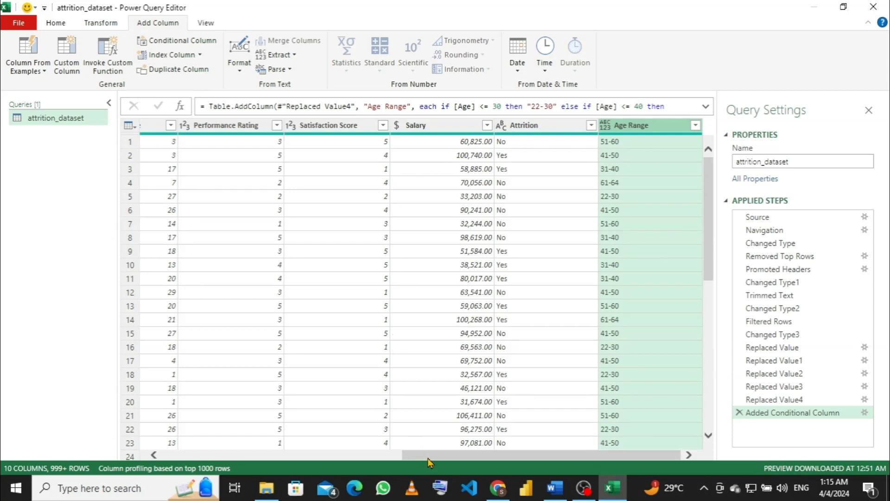
# Start a new conditional column and name it "YOS Range".
pyautogui.moveTo(429, 457); pyautogui.dragTo(343, 456)
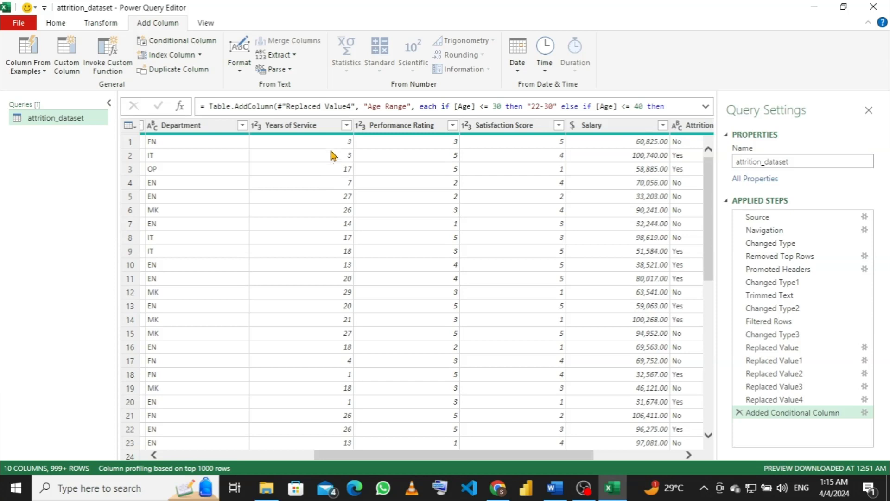
pyautogui.click(159, 44)
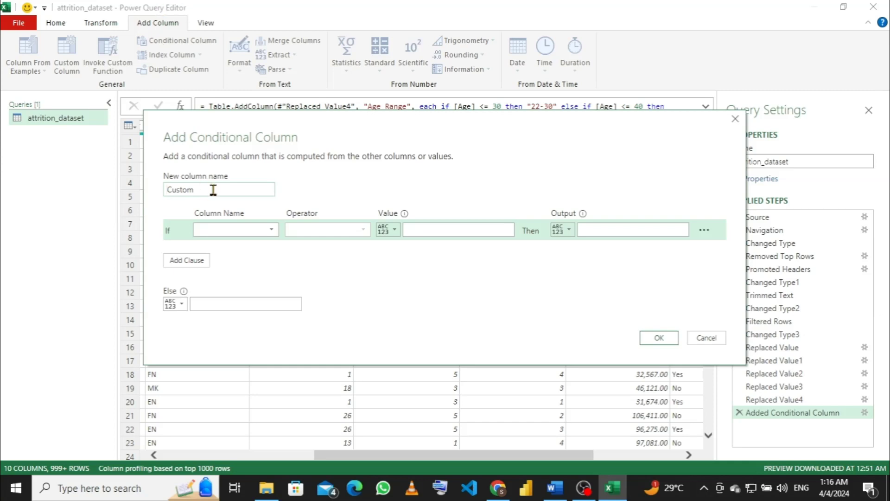
pyautogui.moveTo(213, 190); pyautogui.dragTo(137, 196)
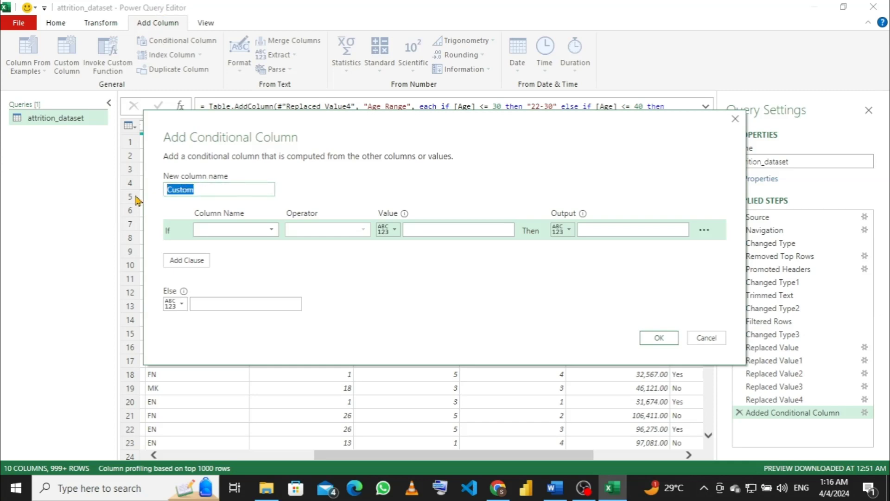
pyautogui.write('Y')
pyautogui.write('OS Range')
# Define the first clause so that Years of Service is less than or equal to 5 outputs "Entry".
pyautogui.click(271, 229)
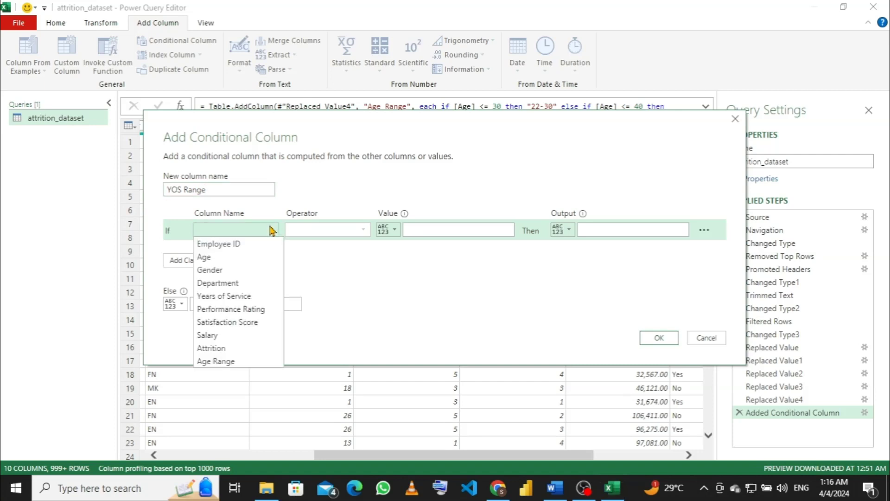
pyautogui.click(234, 296)
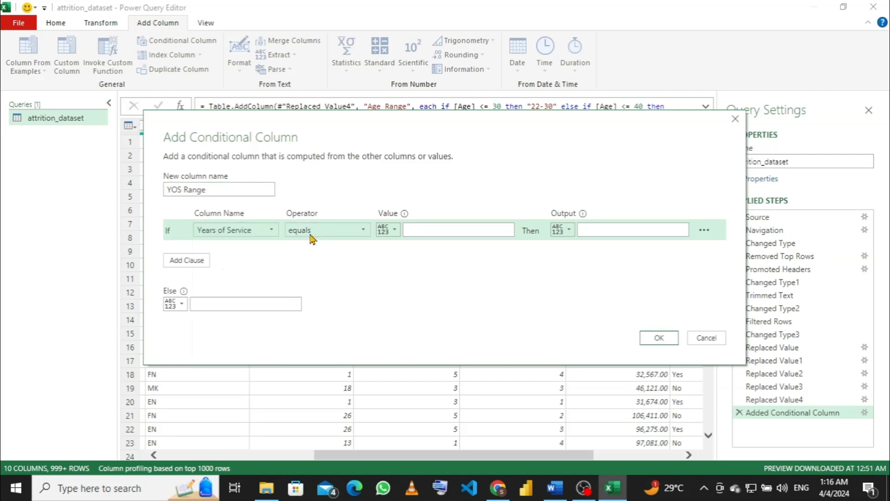
pyautogui.click(317, 230)
pyautogui.click(313, 310)
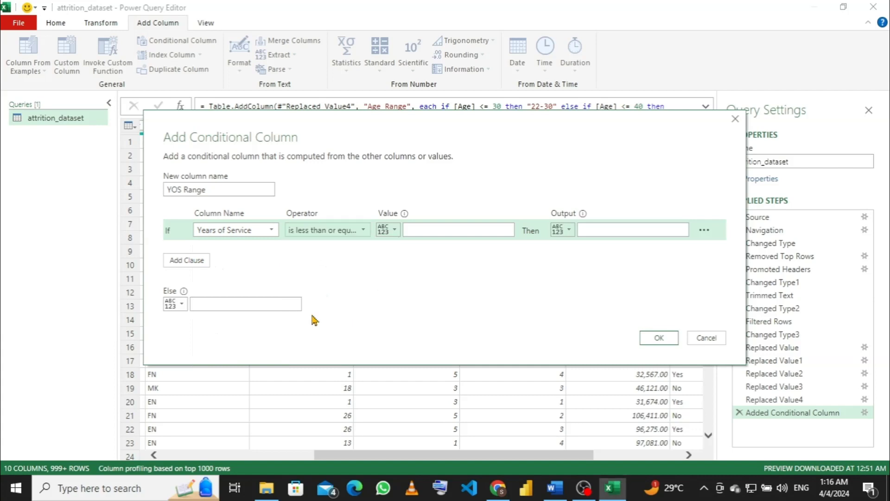
pyautogui.click(454, 230)
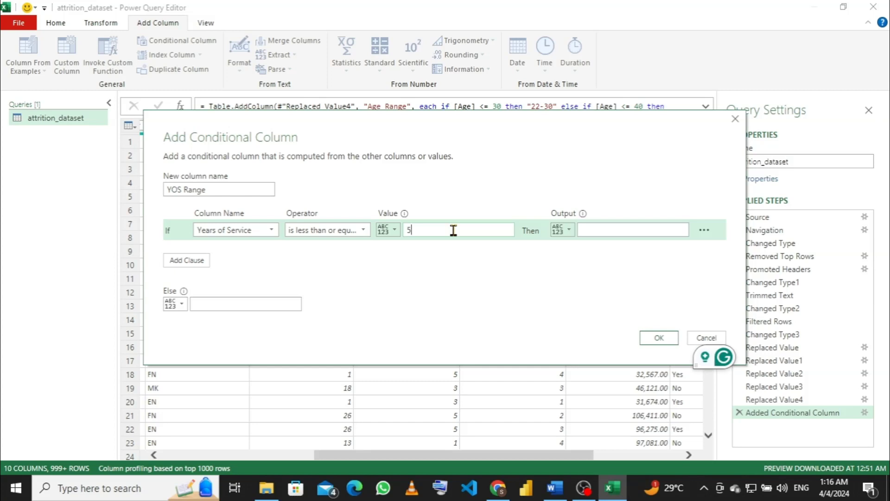
pyautogui.click(627, 226)
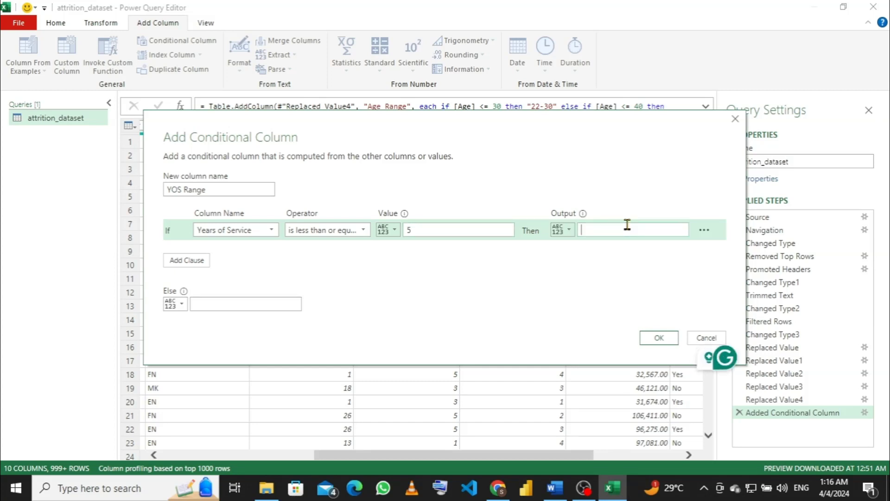
pyautogui.write('1-5')
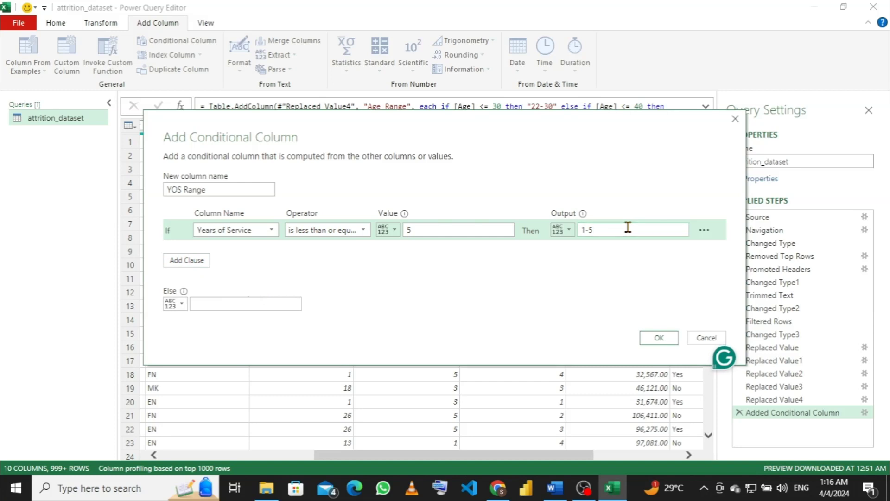
pyautogui.press('BackSpace')
pyautogui.press('BackSpace')
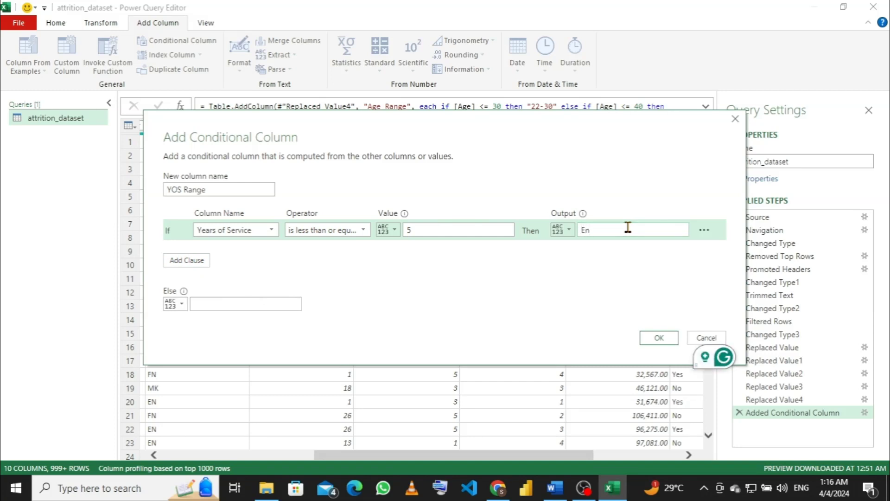
pyautogui.write('Enyery')
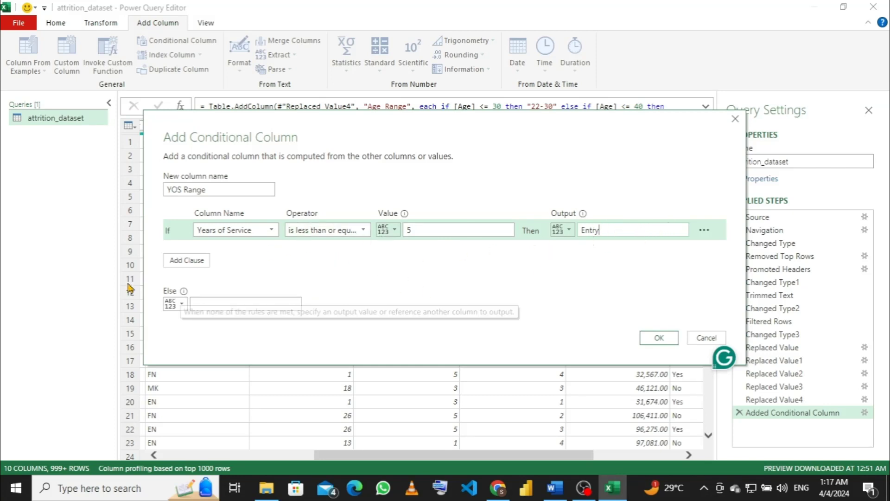
# Add an Else If clause so that Years of Service is less than or equal to 10 outputs "Junior".
pyautogui.click(198, 263)
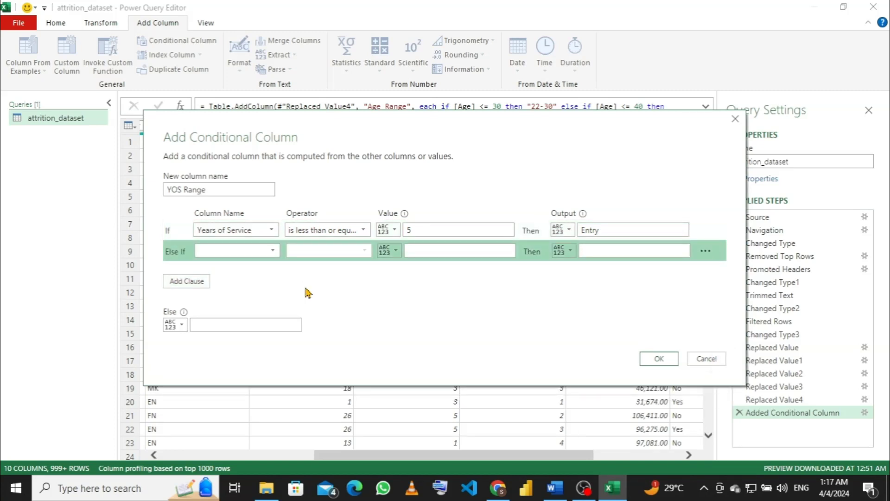
pyautogui.click(269, 253)
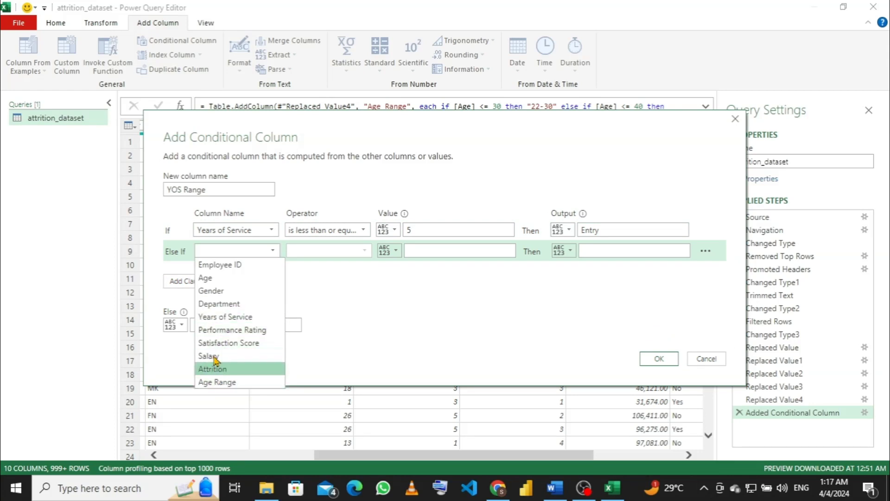
pyautogui.click(219, 316)
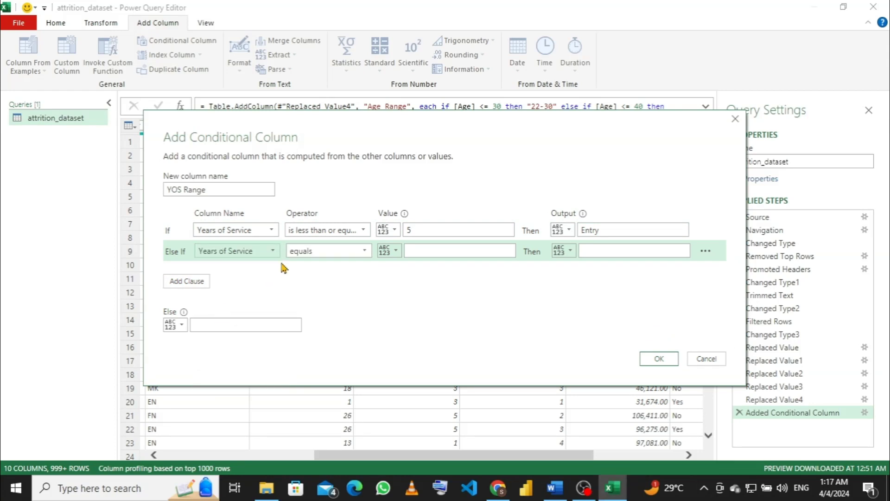
pyautogui.click(319, 251)
pyautogui.click(316, 329)
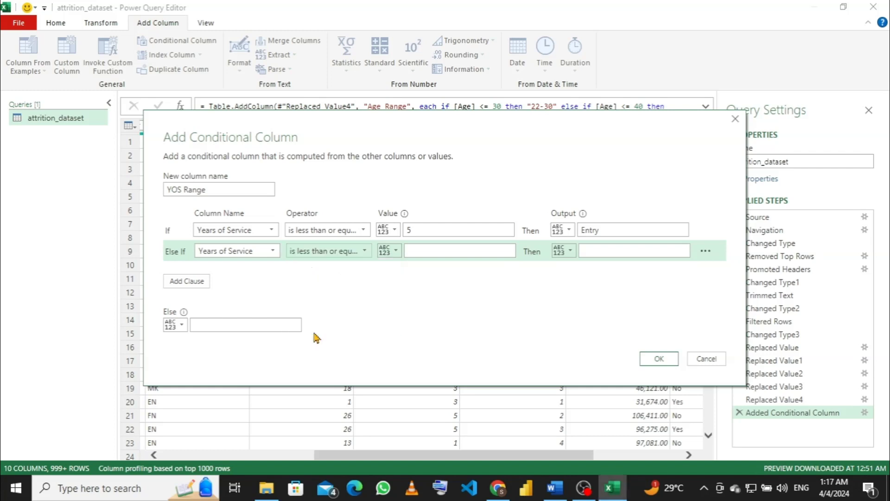
pyautogui.click(465, 246)
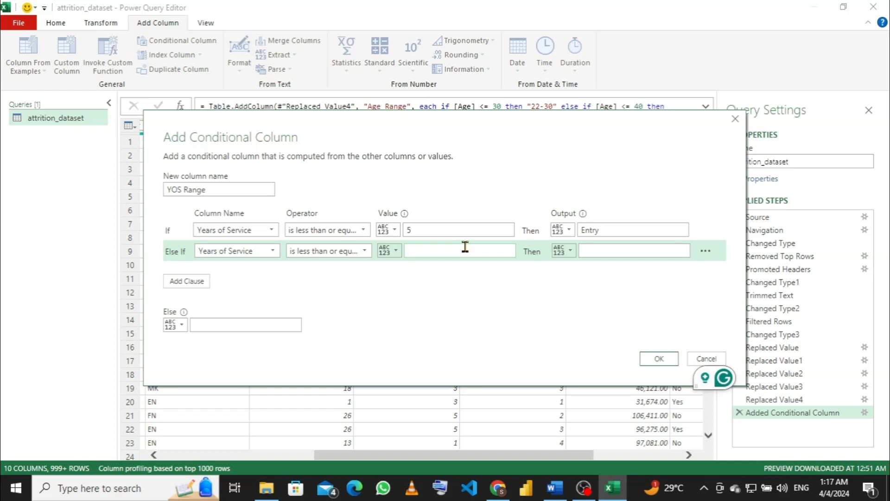
pyautogui.write('10')
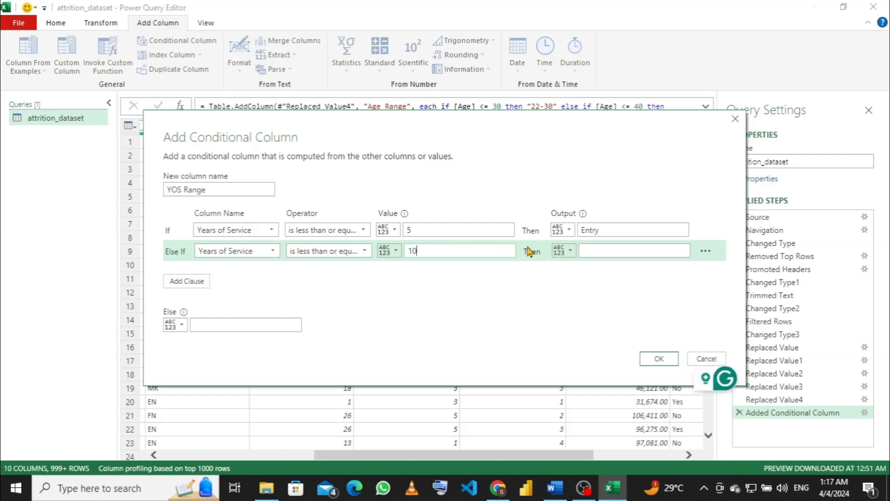
pyautogui.click(622, 252)
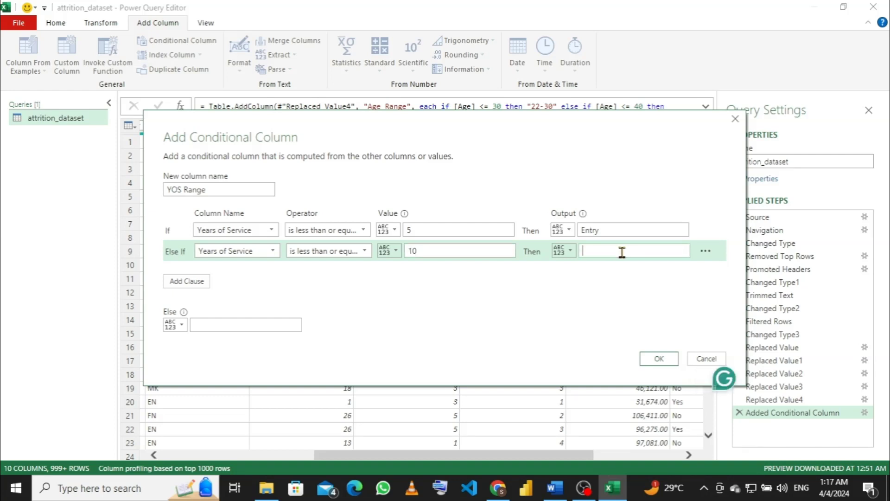
pyautogui.write('Junoi')
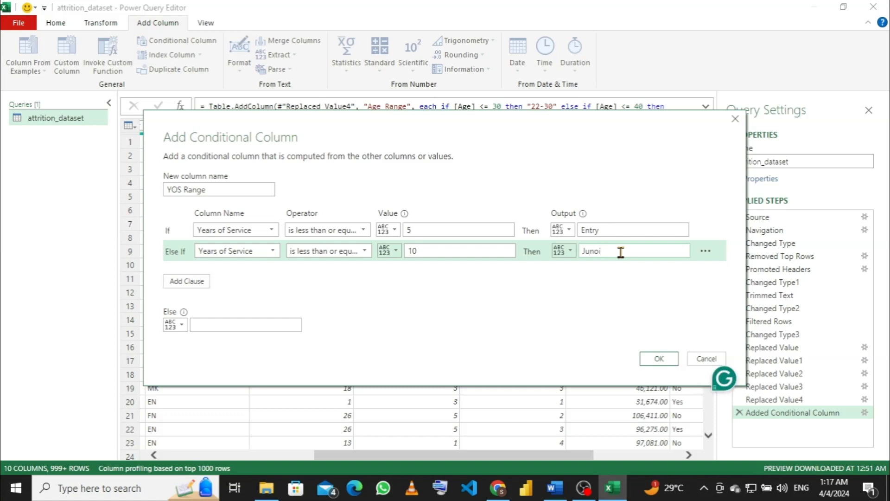
pyautogui.press('BackSpace')
pyautogui.press('BackSpace')
pyautogui.write('ior')
# Add an Else If clause so that Years of Service is less than or equal to 15 outputs "Senior".
pyautogui.click(181, 287)
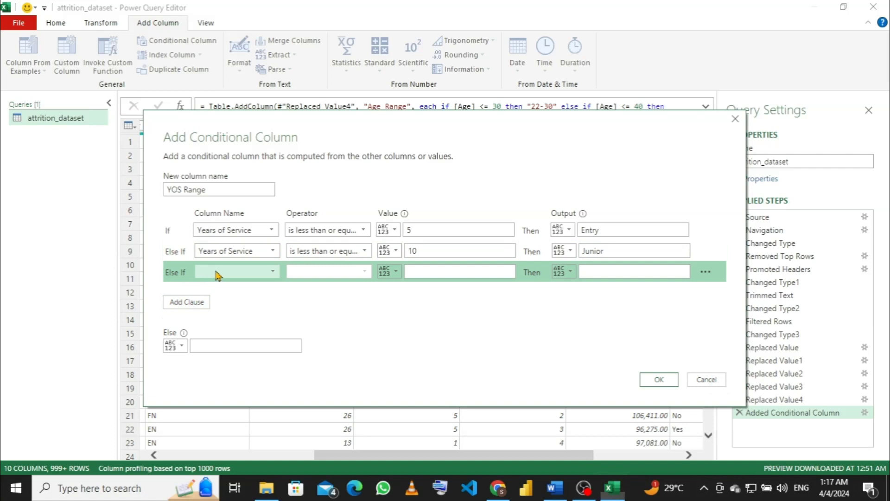
pyautogui.click(217, 272)
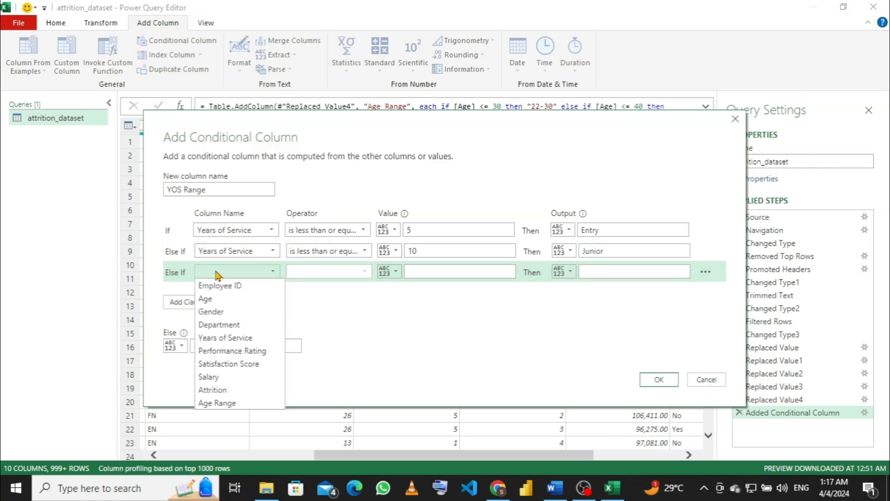
pyautogui.click(218, 338)
pyautogui.click(324, 274)
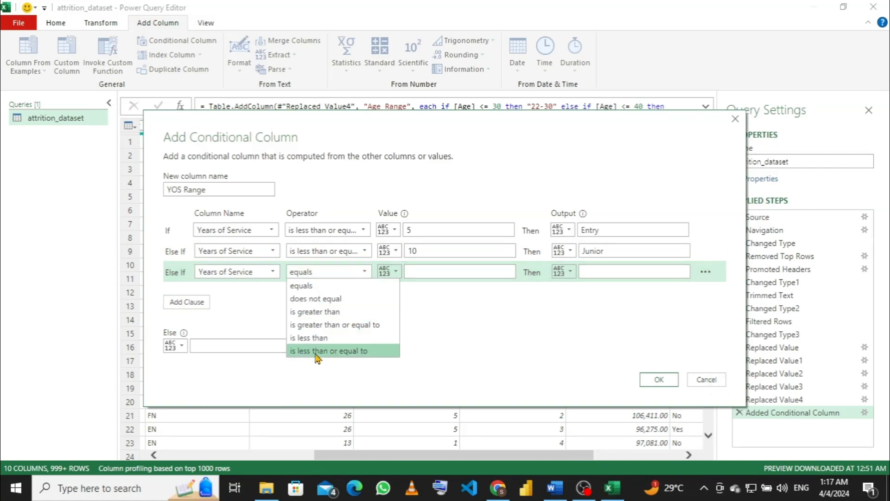
pyautogui.click(352, 351)
pyautogui.click(441, 267)
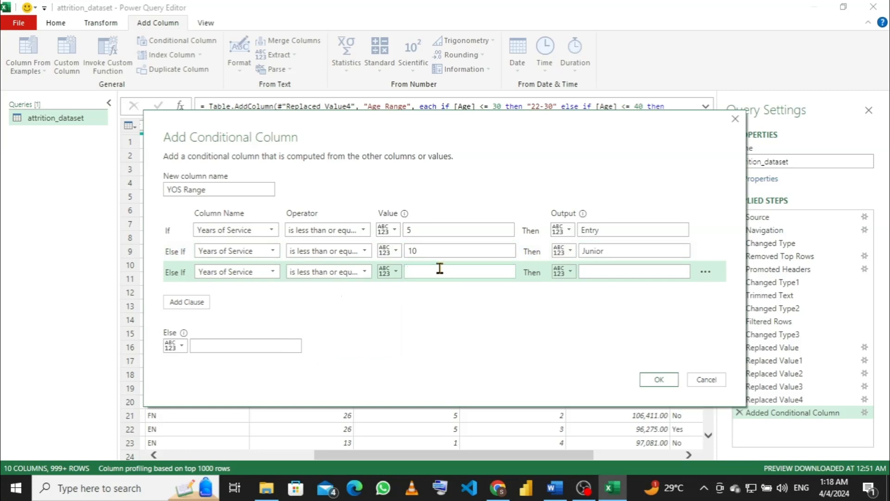
pyautogui.write('15')
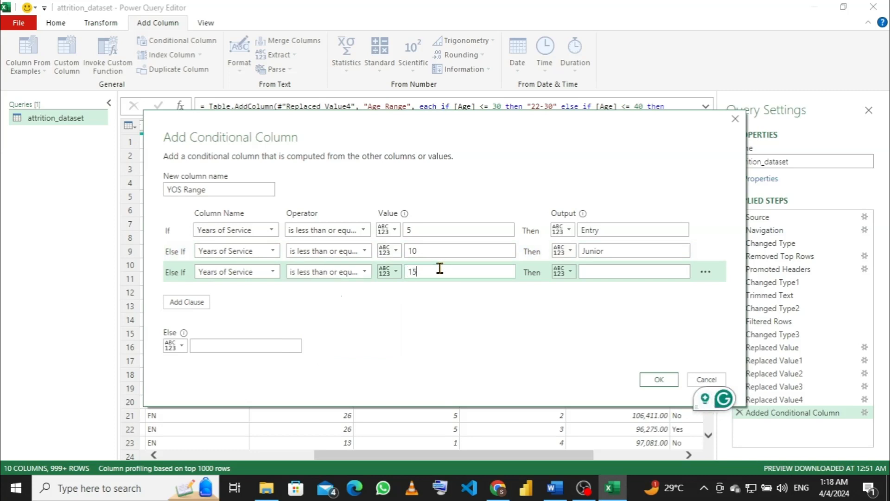
pyautogui.click(594, 272)
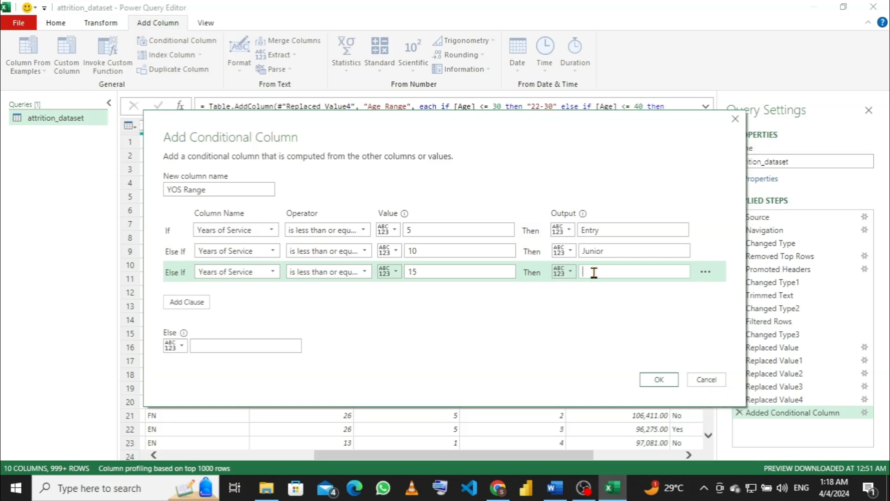
pyautogui.write('s')
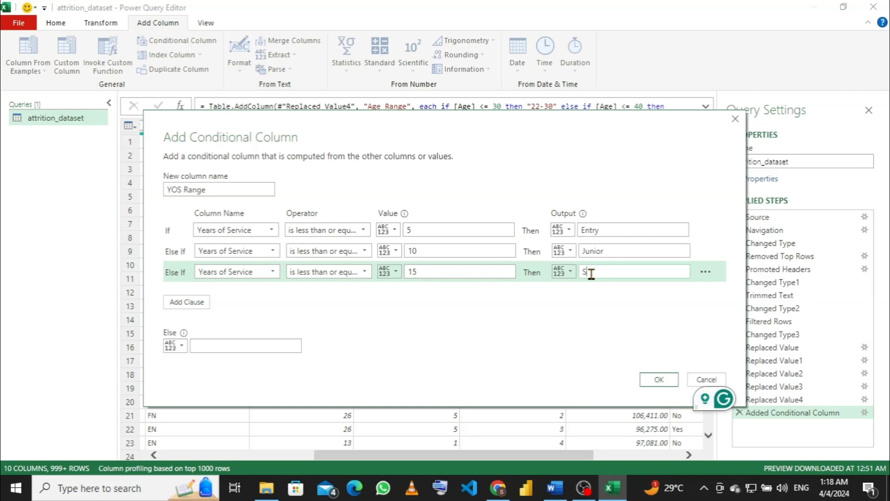
pyautogui.write('enior')
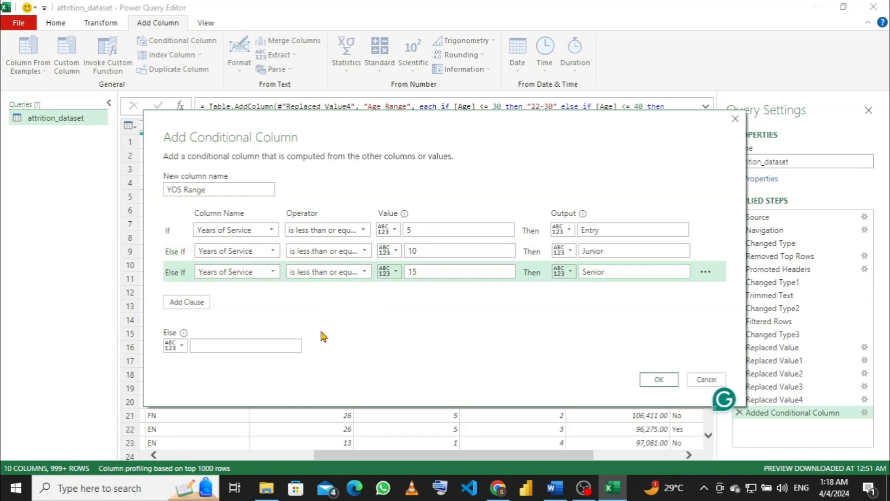
# Set the Else output to "Exper" and create the YOS Range column.
pyautogui.click(218, 348)
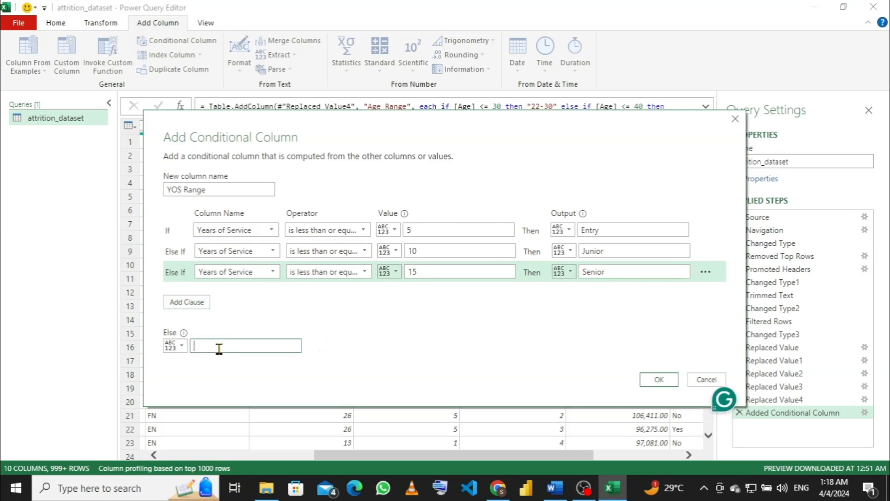
pyautogui.write('Exper')
pyautogui.click(662, 379)
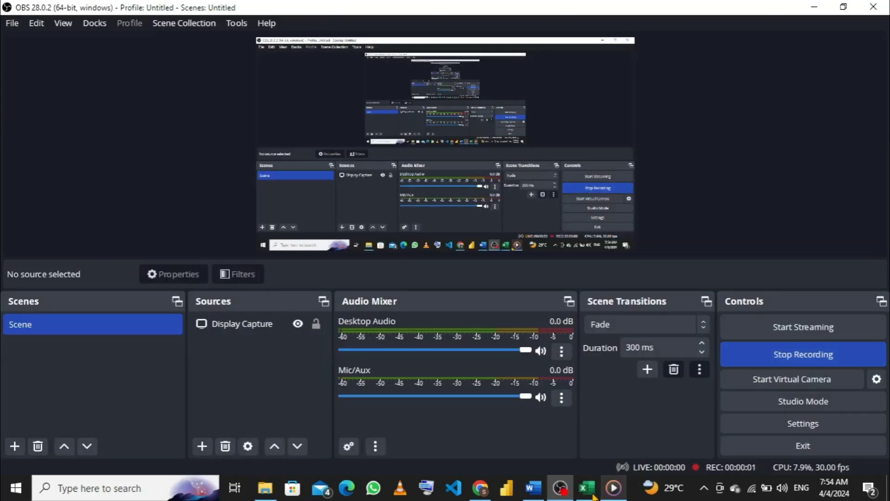
# Switch back to Power Query Editor and start a new conditional column named "Salary Range".
pyautogui.click(588, 489)
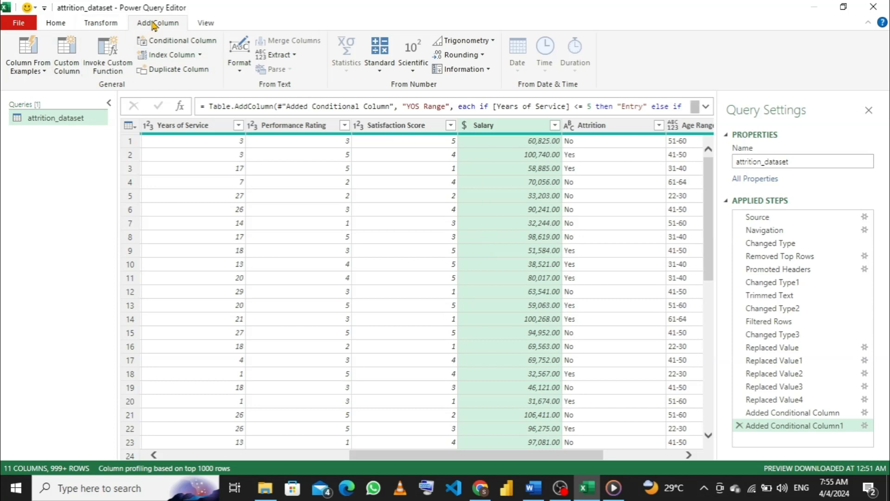
pyautogui.click(199, 47)
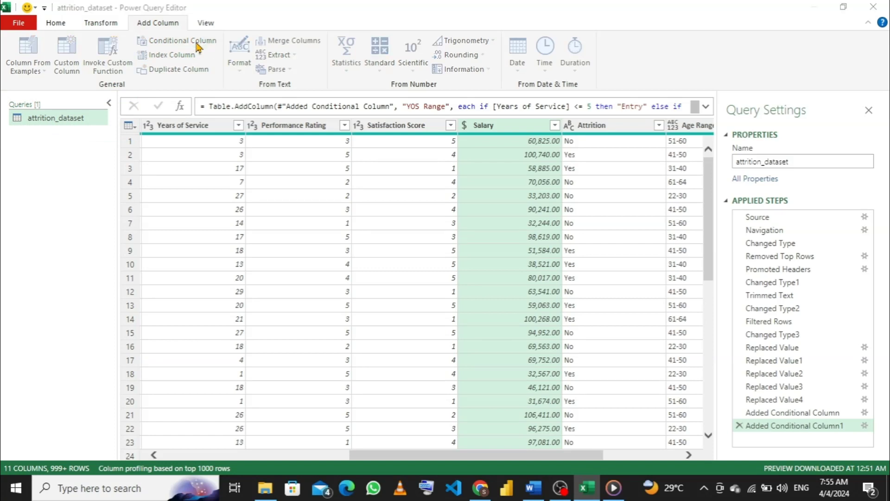
pyautogui.click(251, 191)
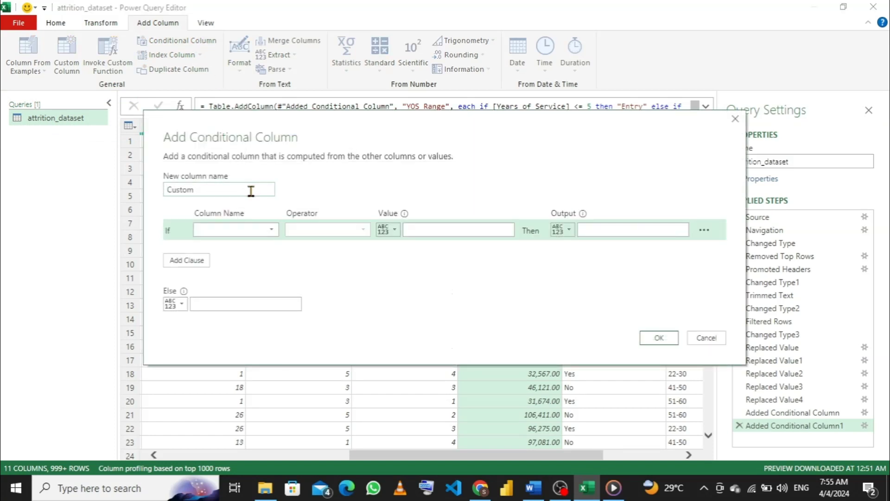
pyautogui.press('BackSpace')
pyautogui.press('BackSpace')
pyautogui.press('BackSpace')
pyautogui.press('BackSpace')
pyautogui.press('BackSpace')
pyautogui.press('BackSpace')
pyautogui.write('S')
pyautogui.write('Range')
# Define the first clause so that Salary is less than or equal to 50000 outputs "30-50K".
pyautogui.click(271, 231)
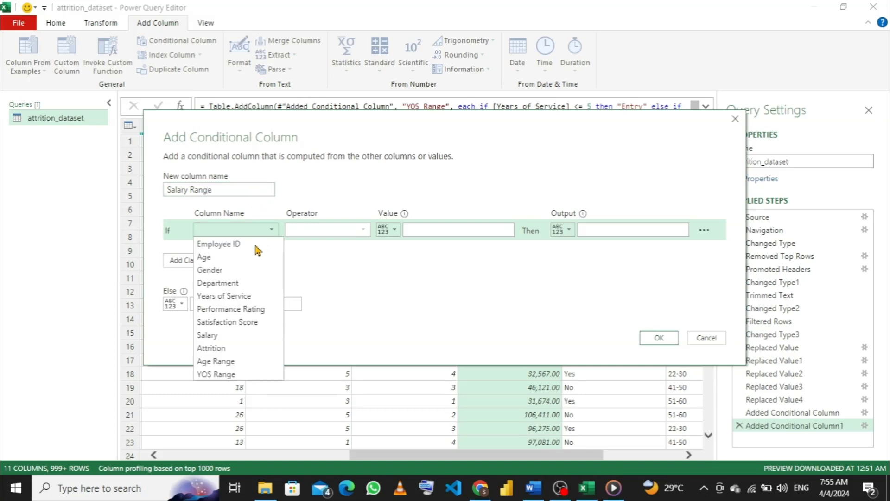
pyautogui.click(215, 337)
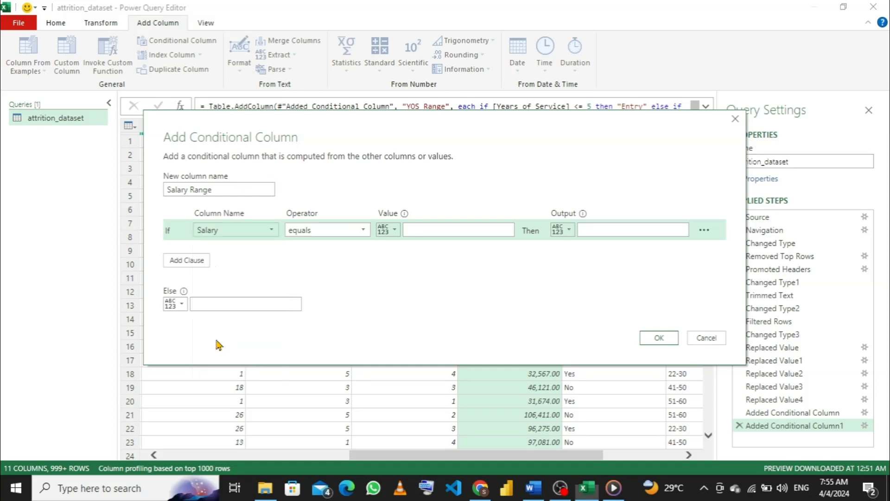
pyautogui.click(358, 230)
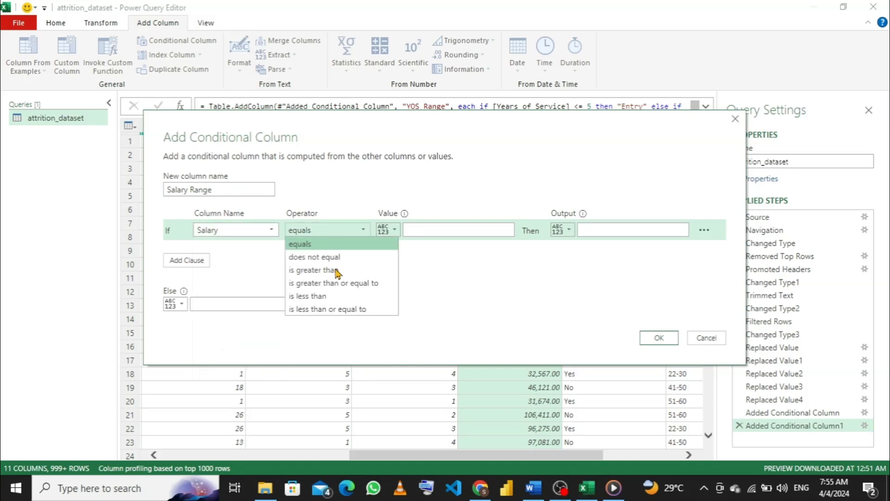
pyautogui.click(332, 308)
pyautogui.click(441, 231)
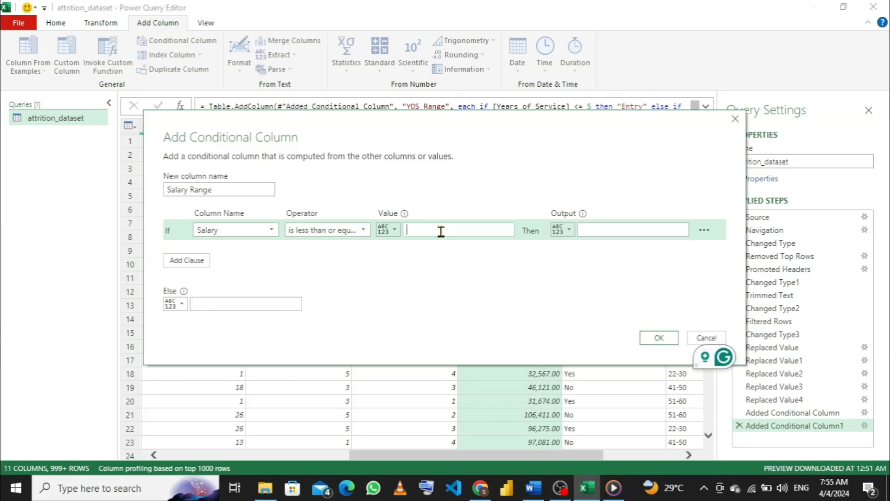
pyautogui.write('50000')
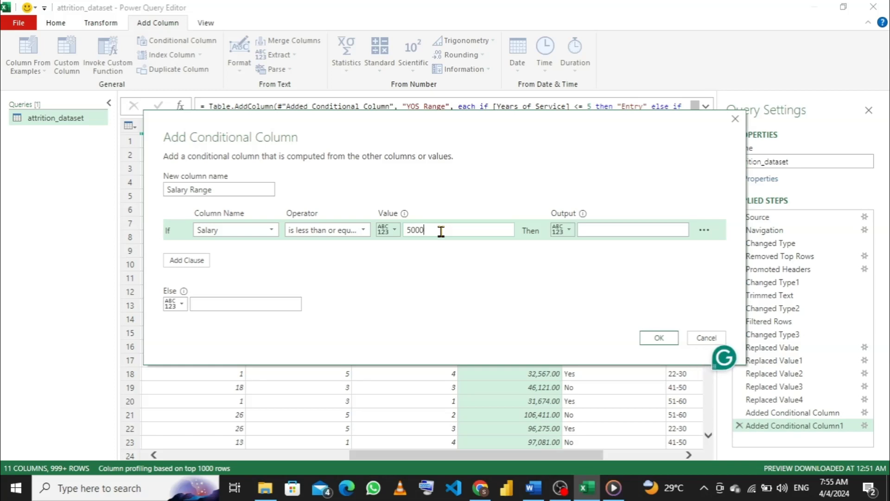
pyautogui.click(597, 231)
pyautogui.write('K')
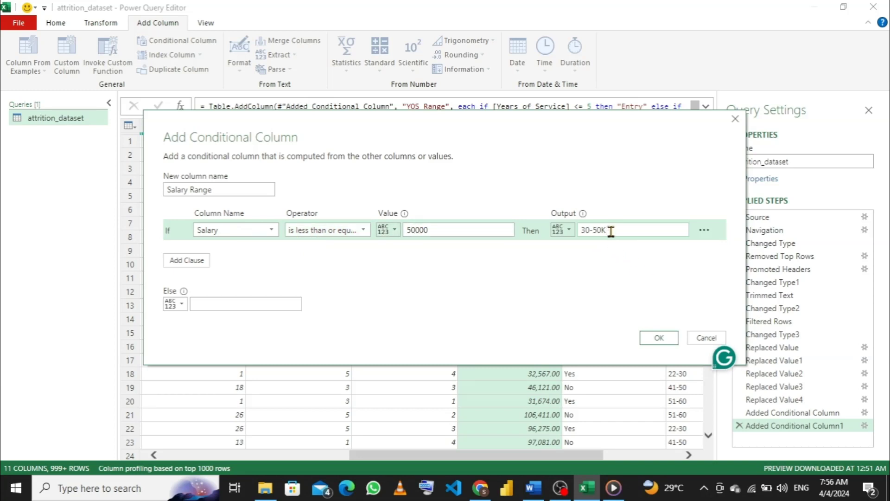
# Add an Else If clause so that Salary is less than or equal to 70000 outputs "50-70K".
pyautogui.click(204, 262)
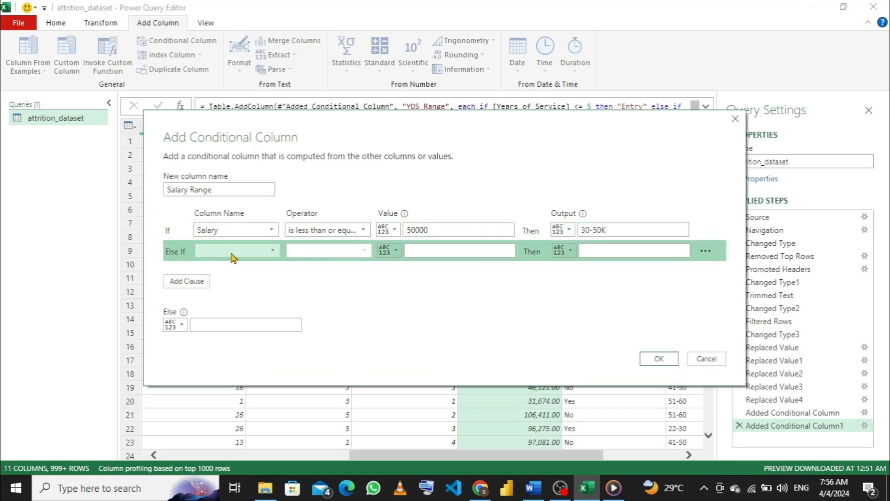
pyautogui.click(232, 253)
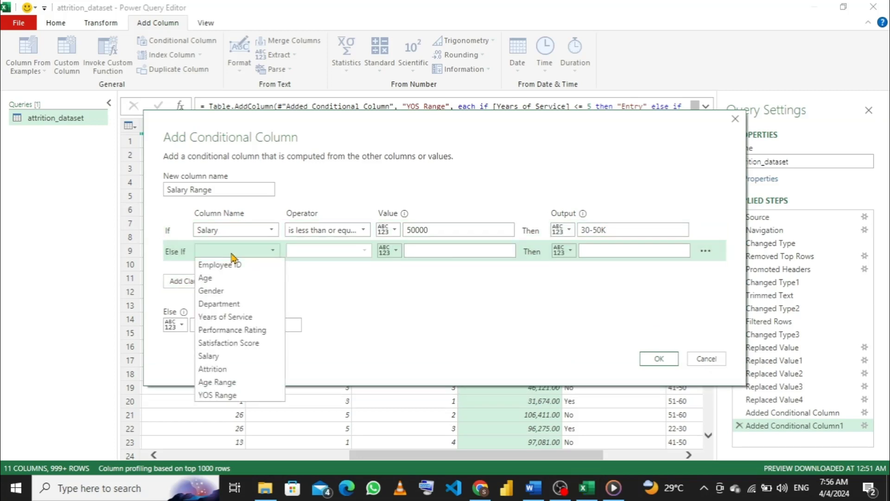
pyautogui.click(227, 357)
pyautogui.click(363, 252)
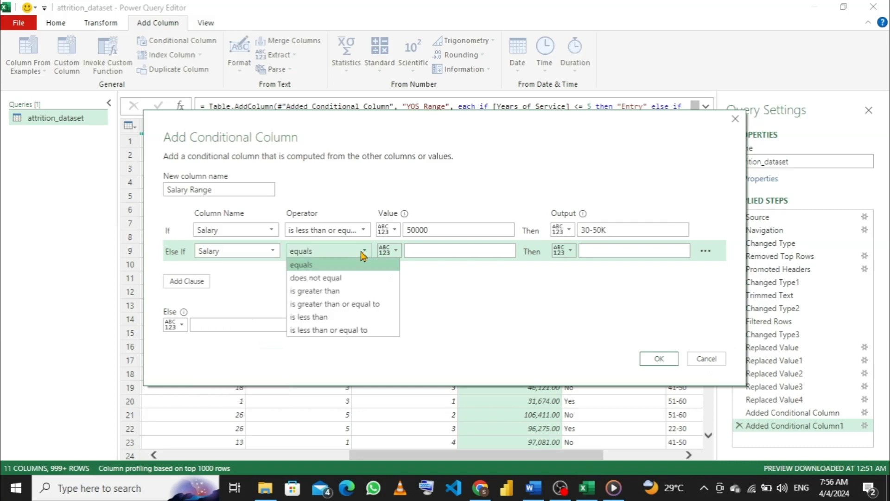
pyautogui.click(334, 331)
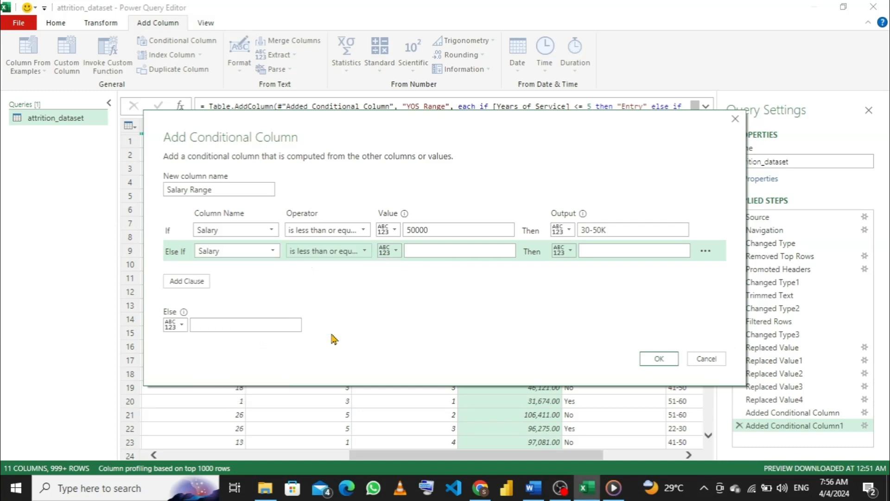
pyautogui.click(435, 251)
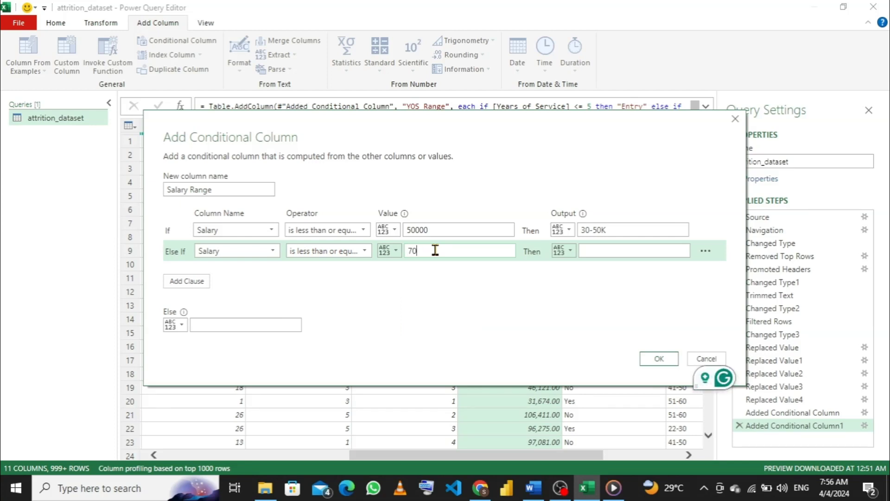
pyautogui.write('000')
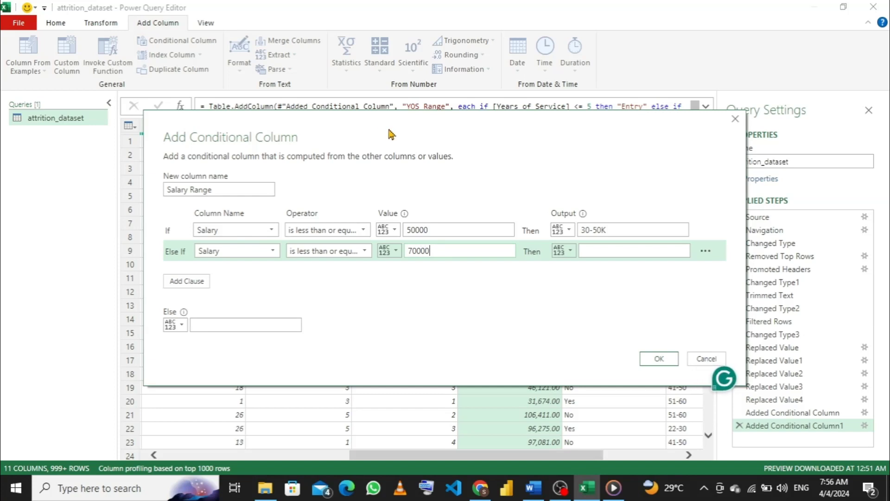
pyautogui.click(615, 251)
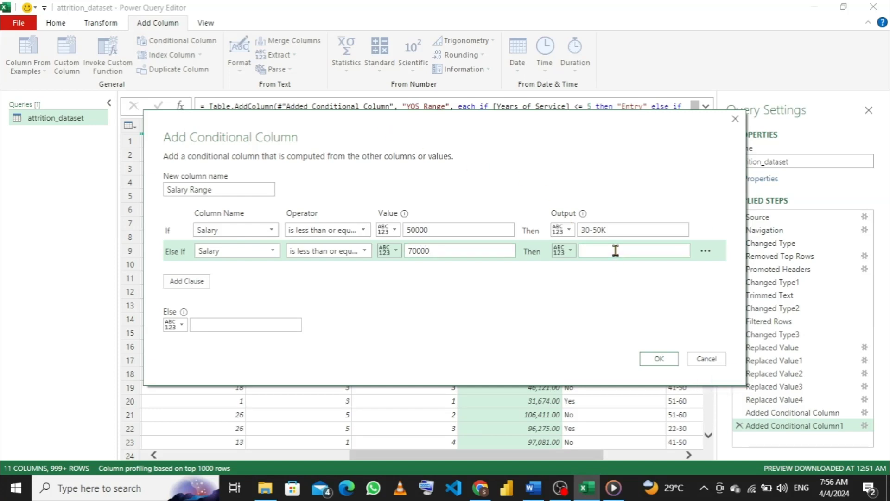
pyautogui.write('50')
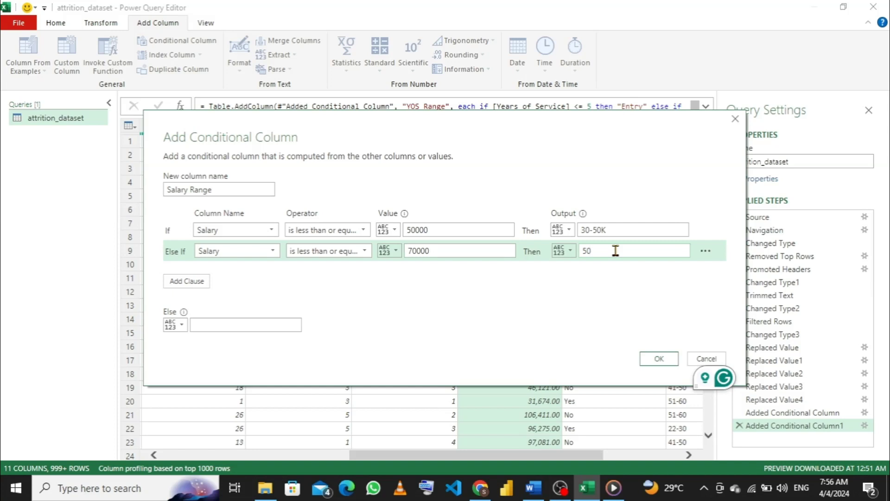
pyautogui.write('-7')
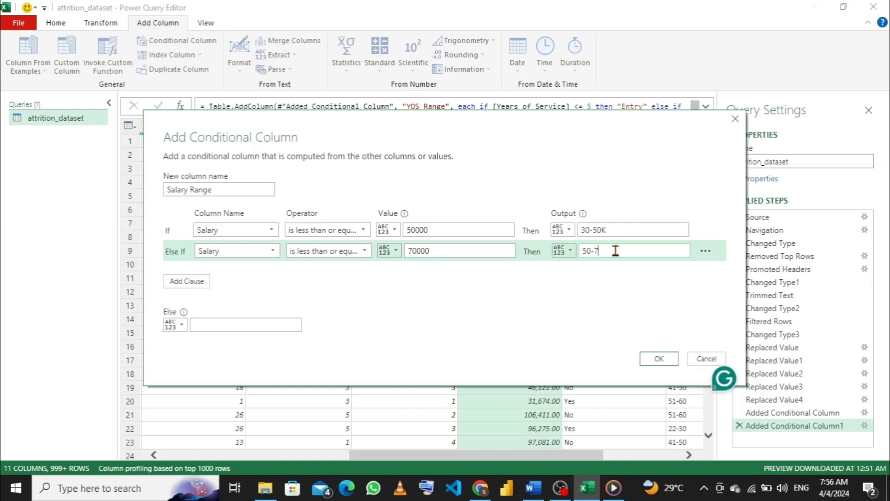
pyautogui.write('0K')
# Add an Else If clause so that Salary is less than or equal to 90000 outputs "70-90K".
pyautogui.click(182, 280)
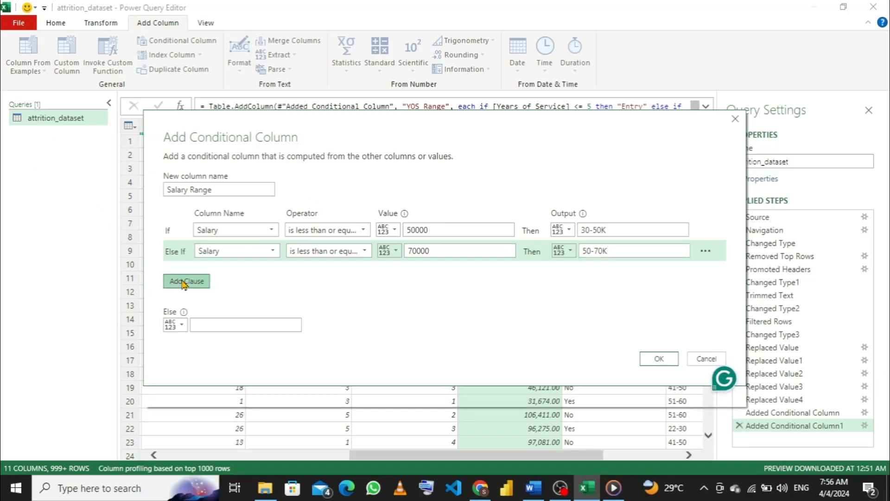
pyautogui.click(211, 272)
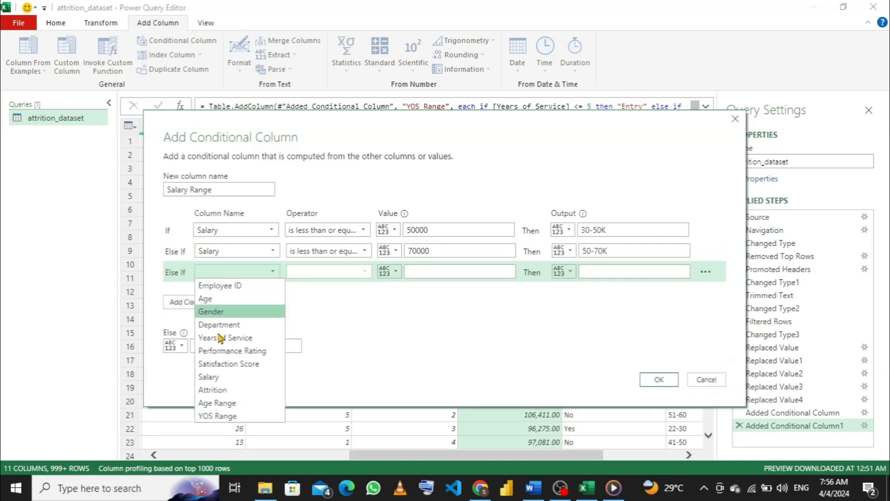
pyautogui.click(218, 376)
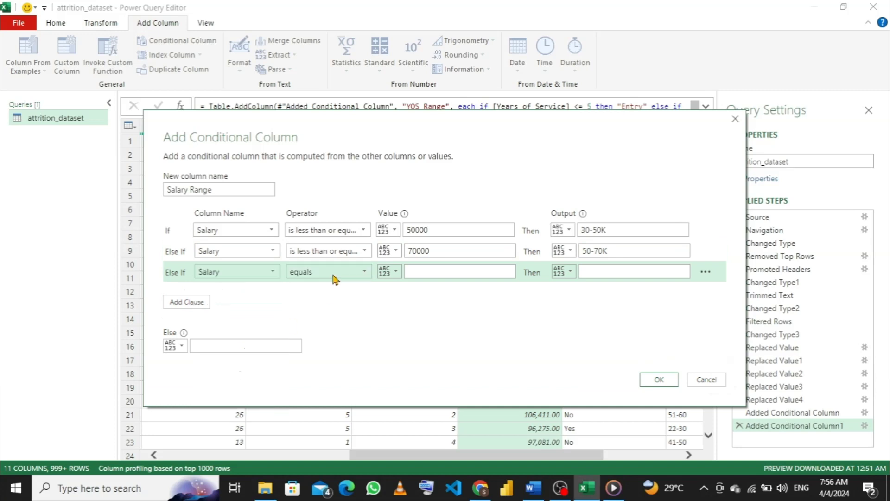
pyautogui.click(332, 273)
pyautogui.click(345, 350)
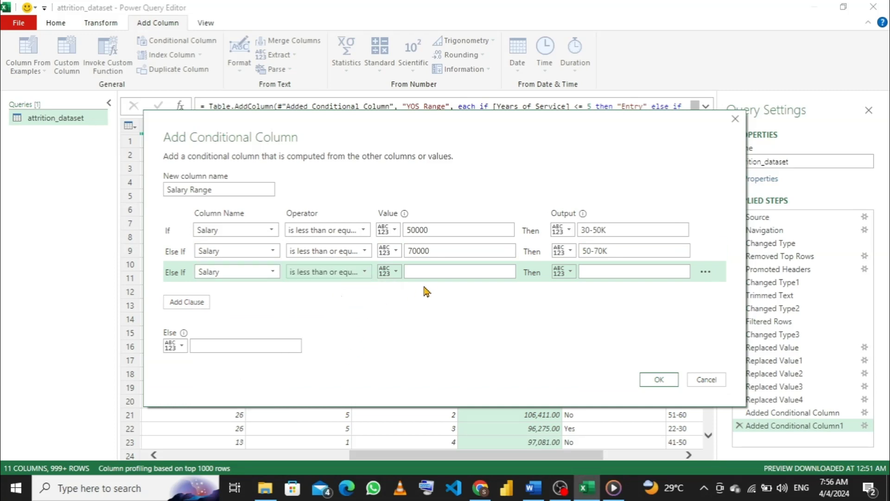
pyautogui.click(437, 271)
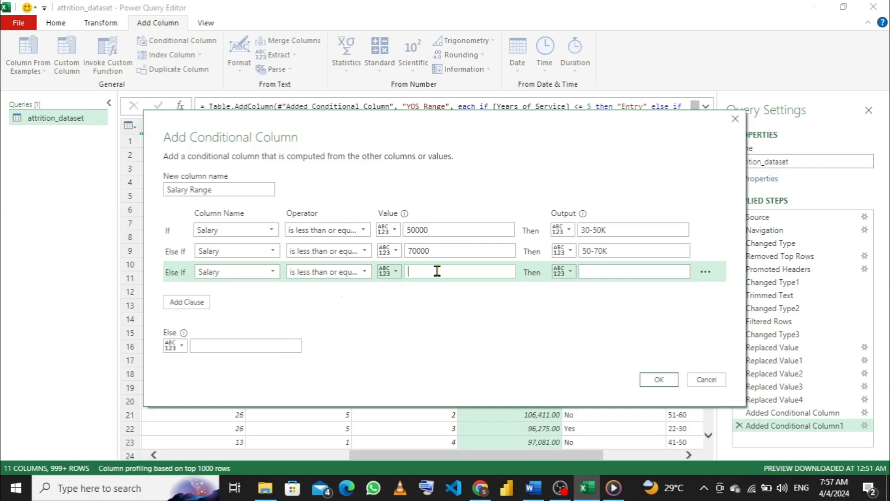
pyautogui.write('90000')
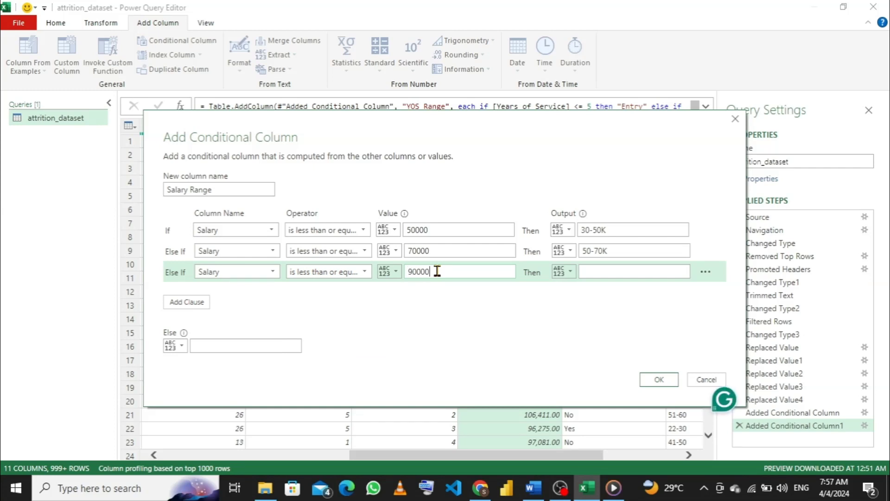
pyautogui.click(650, 268)
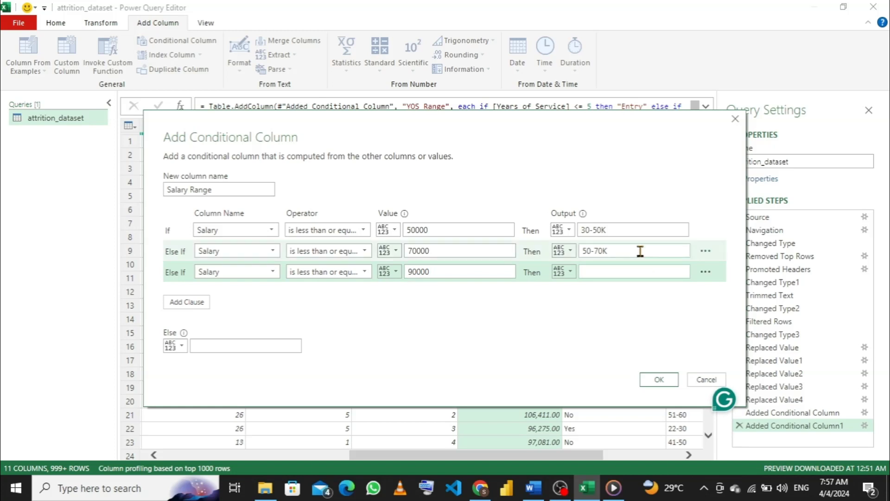
pyautogui.write('70-90K')
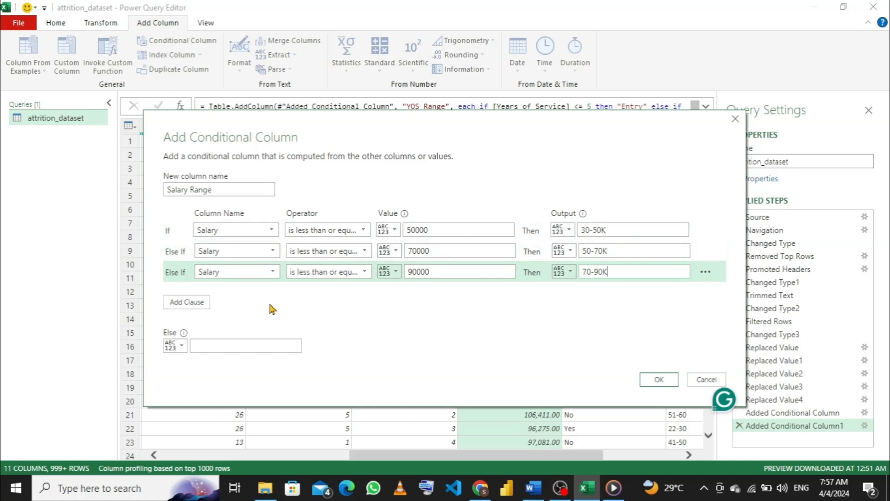
# Add an Else If clause so that Salary is less than or equal to 110000 outputs "90-110K".
pyautogui.click(196, 305)
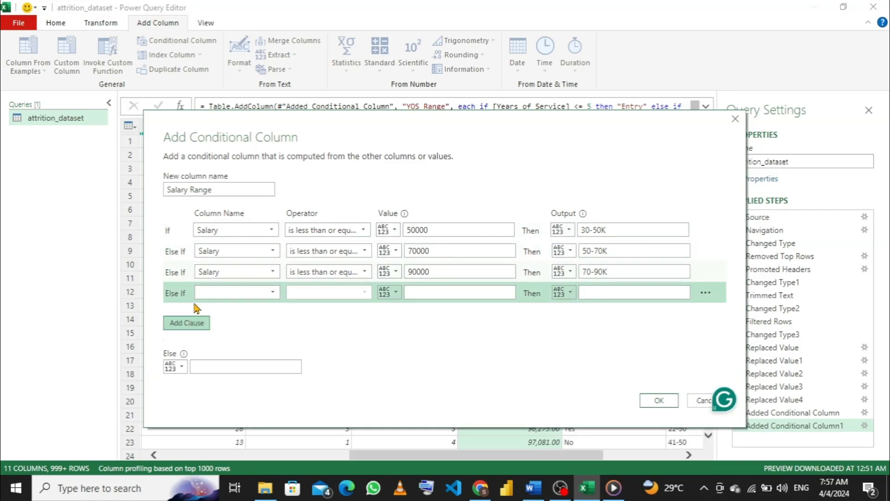
pyautogui.click(225, 295)
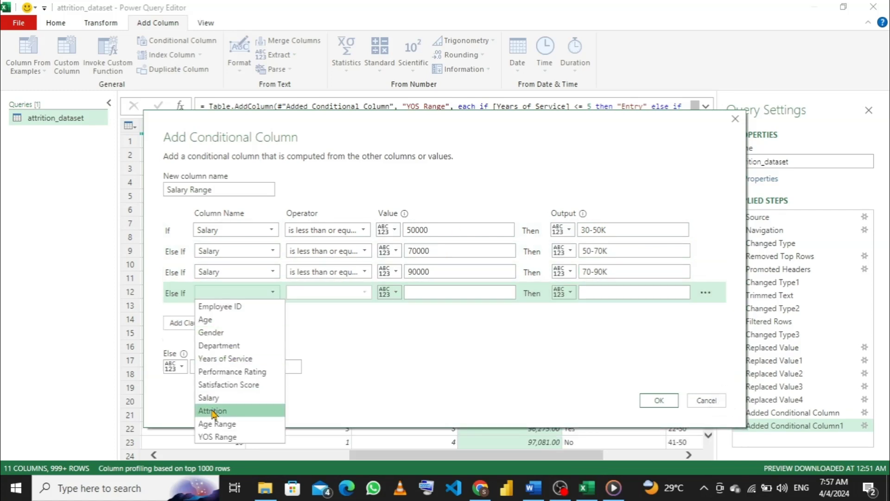
pyautogui.click(222, 399)
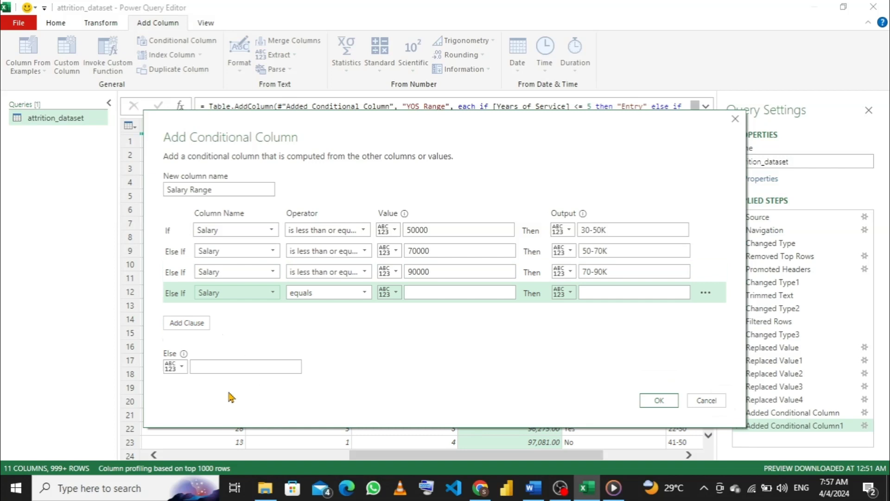
pyautogui.click(329, 299)
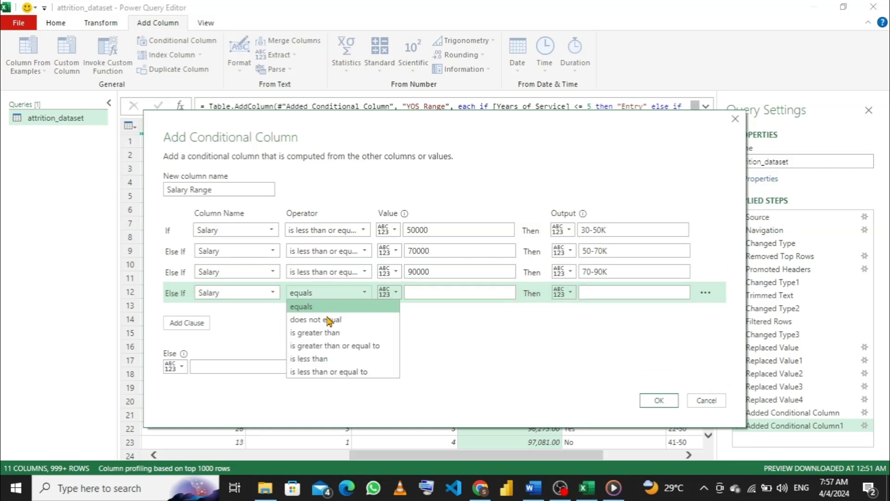
pyautogui.click(326, 372)
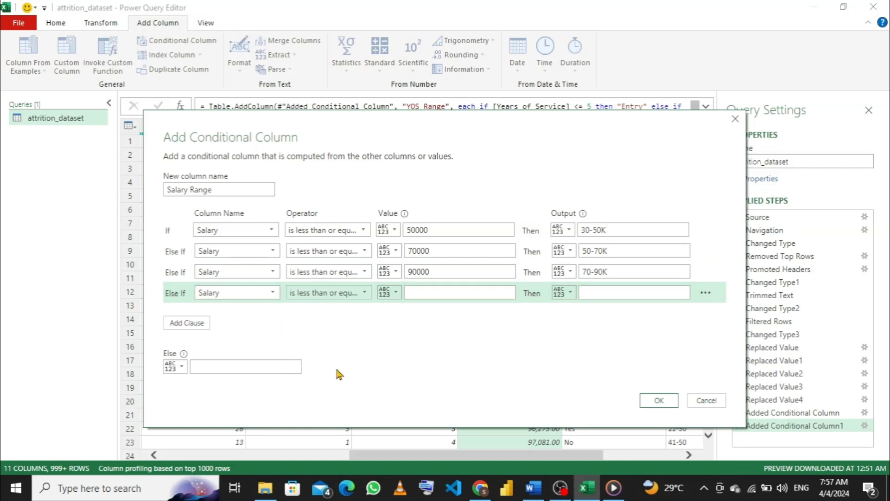
pyautogui.click(434, 293)
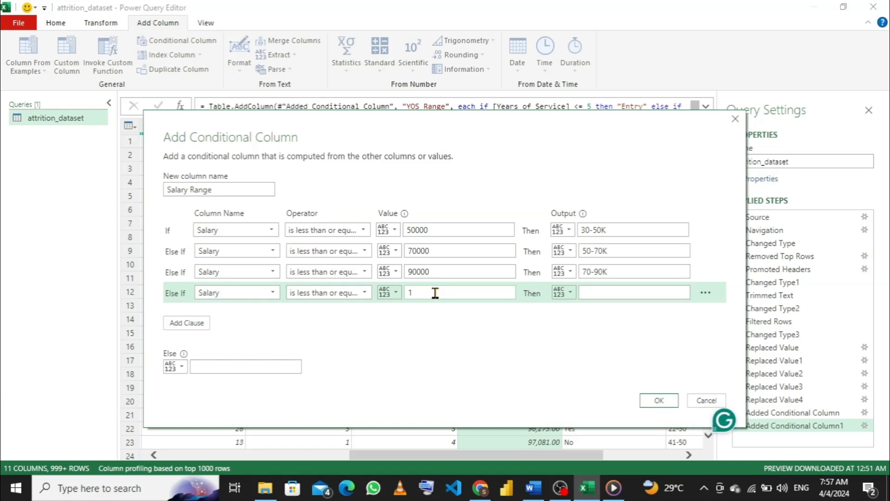
pyautogui.write('10000')
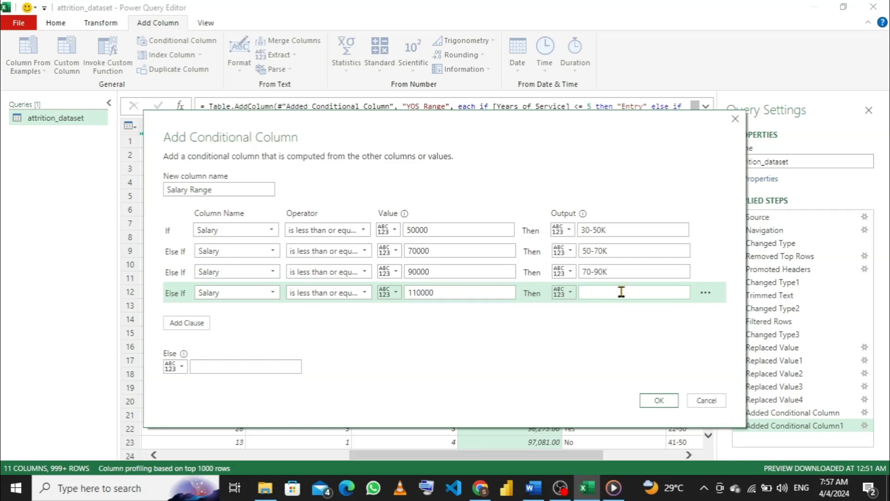
pyautogui.click(621, 292)
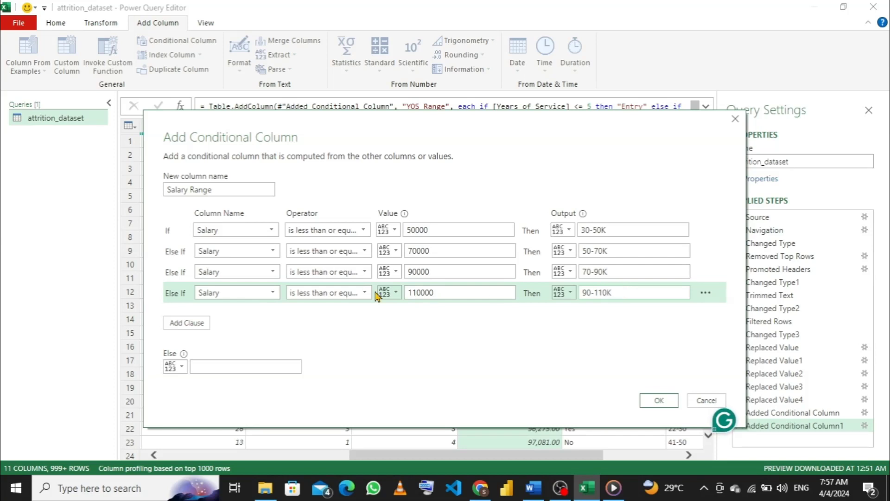
# Set the Else output to "110-120K" and create the Salary Range column.
pyautogui.click(270, 370)
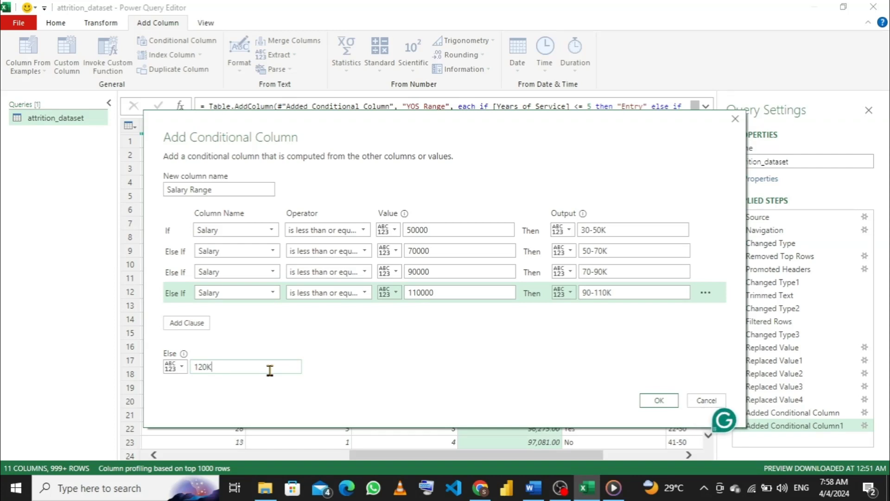
pyautogui.click(192, 367)
pyautogui.write('110K')
pyautogui.press('BackSpace')
pyautogui.write('-')
pyautogui.click(657, 402)
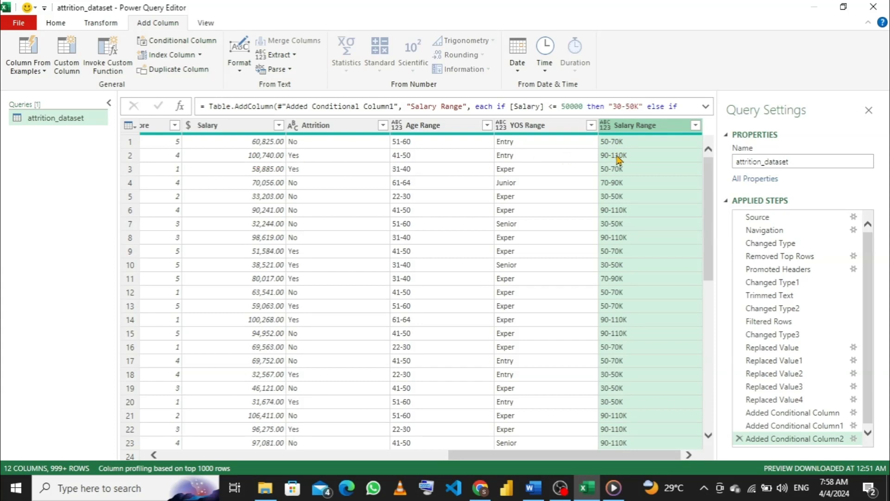
# Change the data type of the Salary Range, YOS Range and Age Range columns to Text.
pyautogui.click(606, 125)
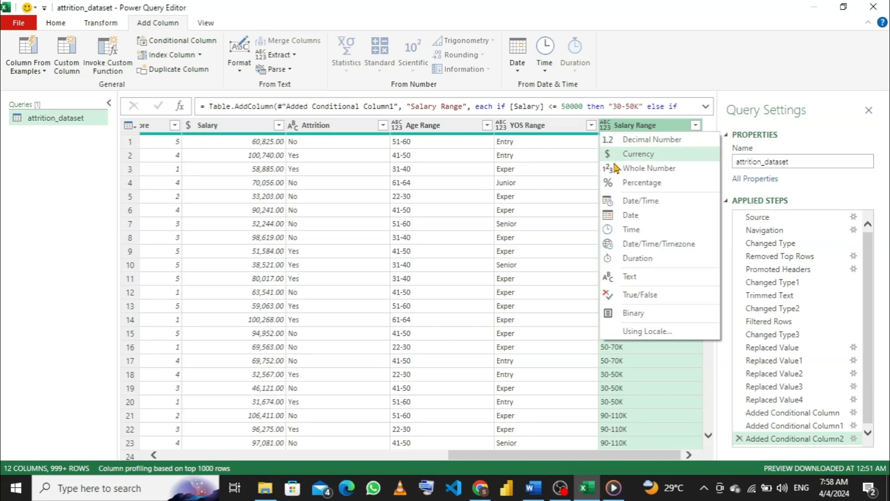
pyautogui.click(629, 276)
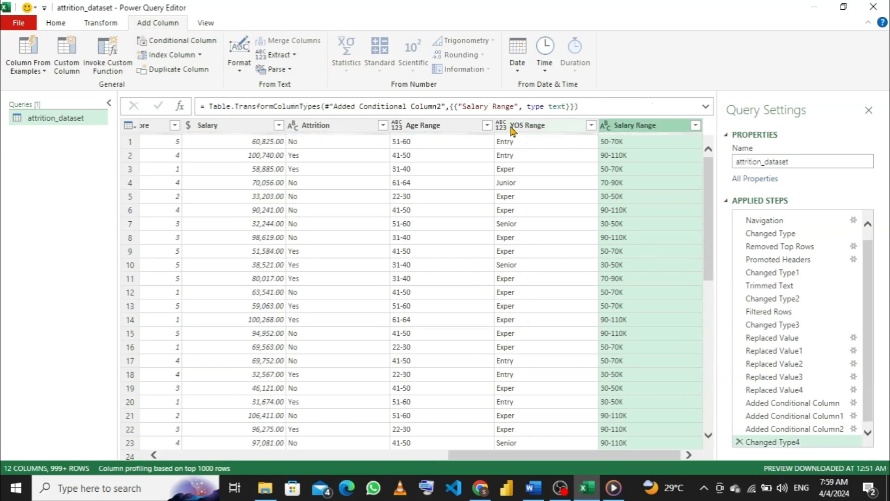
pyautogui.click(502, 126)
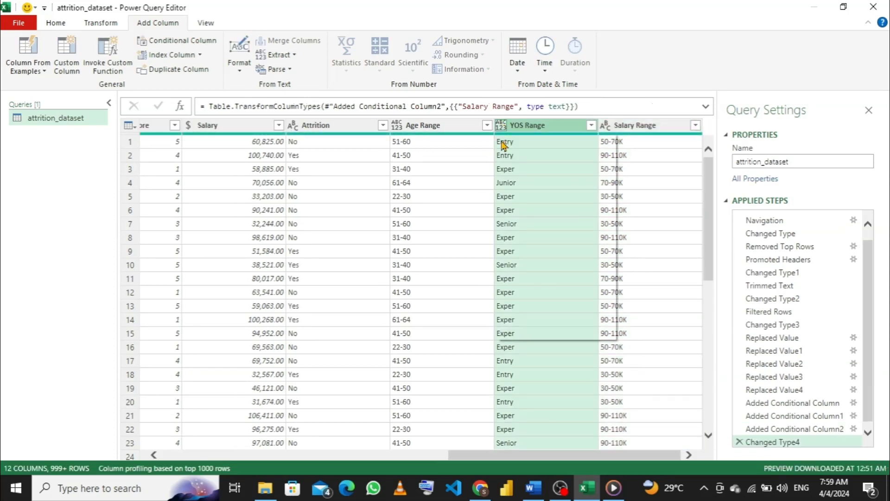
pyautogui.click(502, 126)
pyautogui.click(518, 279)
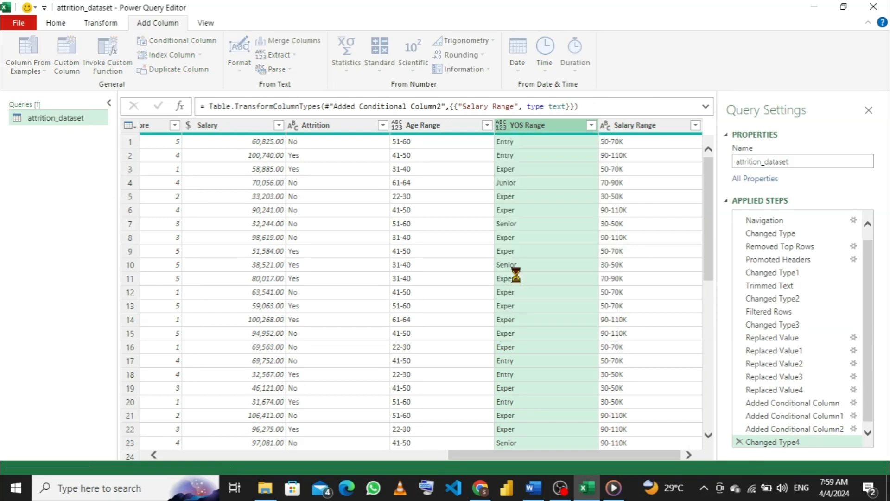
pyautogui.click(410, 126)
pyautogui.click(410, 126)
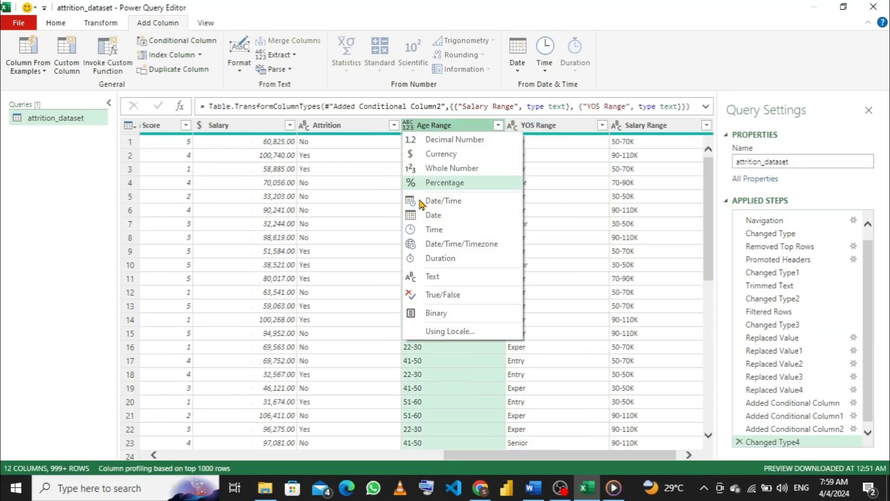
pyautogui.click(427, 279)
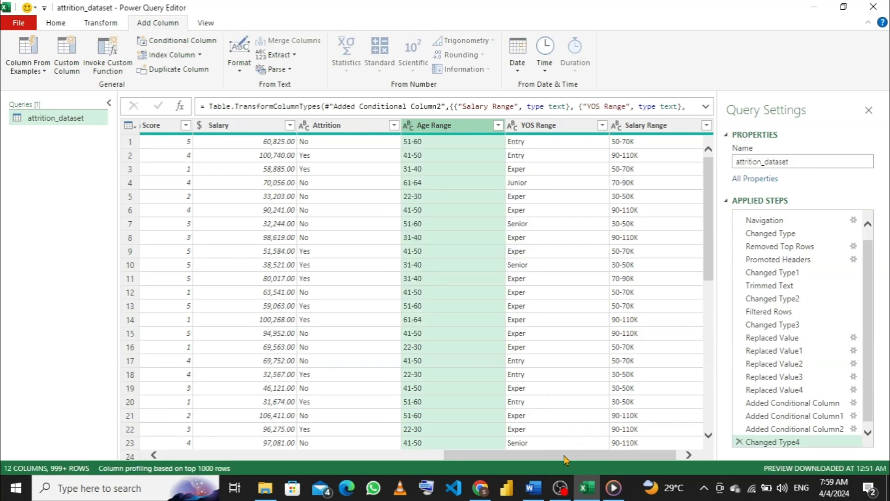
# Check which distinct values the Satisfaction Score column contains, leaving its filter unapplied.
pyautogui.moveTo(567, 458); pyautogui.dragTo(437, 456)
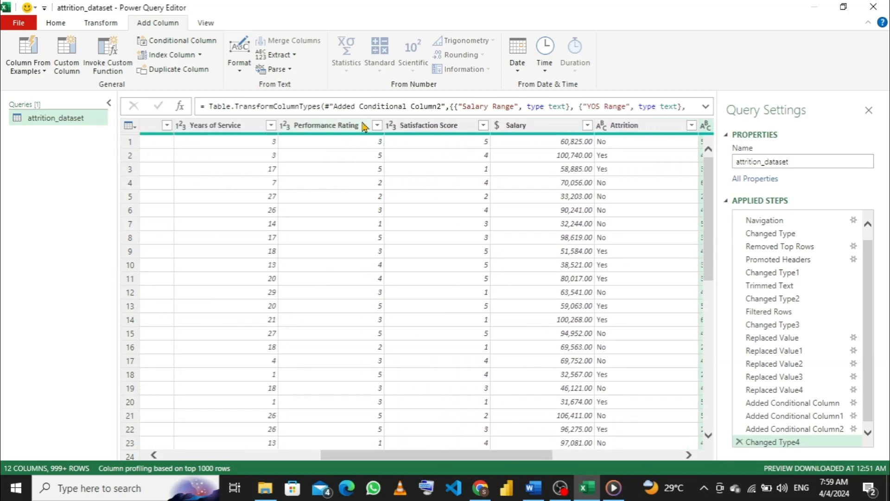
pyautogui.click(484, 125)
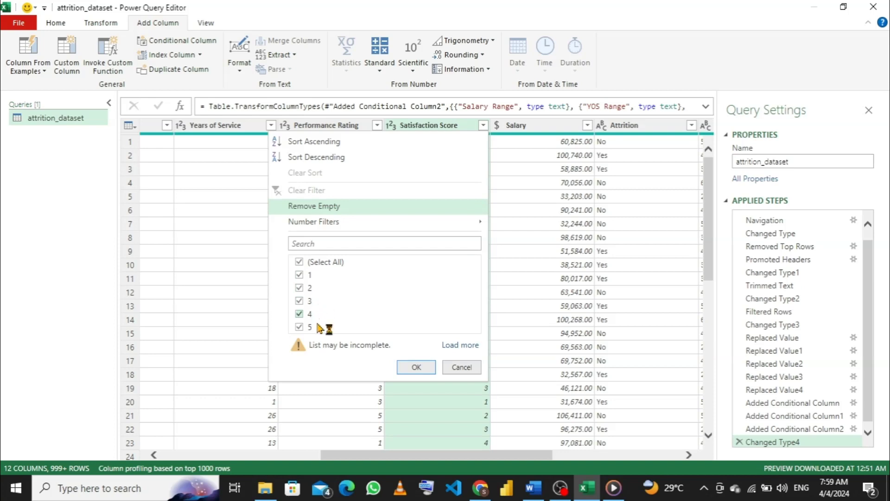
pyautogui.click(461, 368)
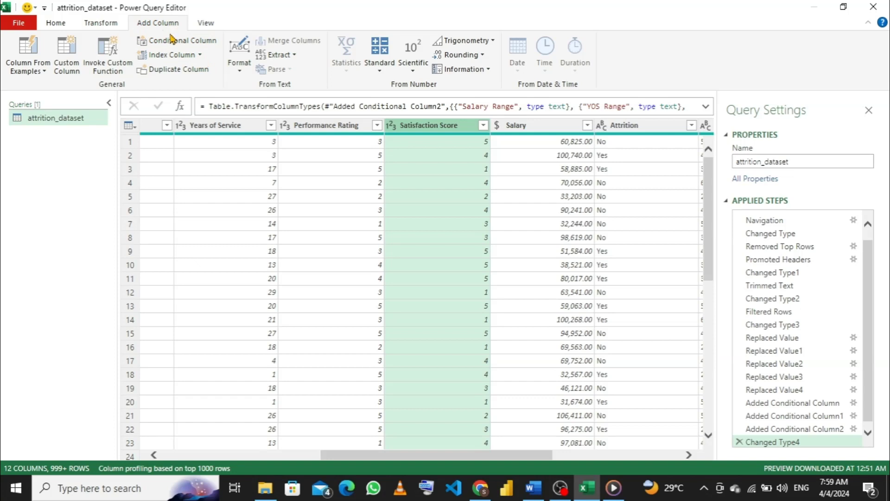
# Start a new conditional column named "Satisfaction Range".
pyautogui.click(172, 42)
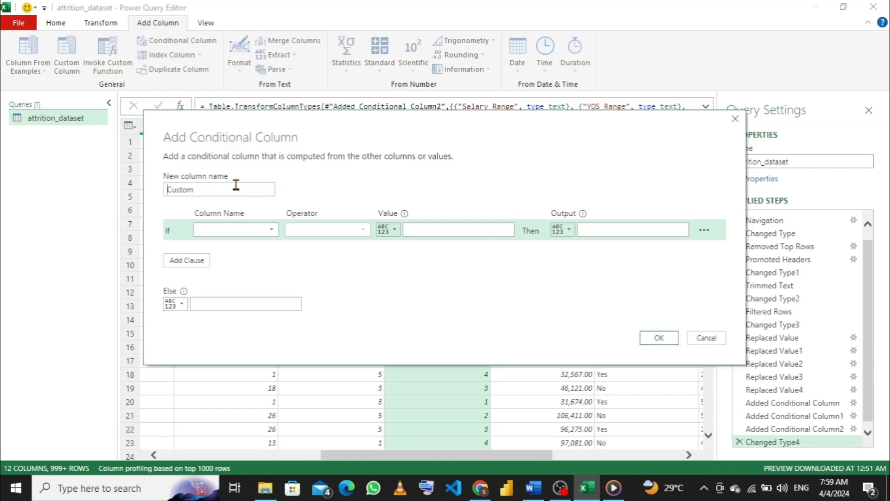
pyautogui.click(236, 185)
pyautogui.moveTo(340, 135); pyautogui.dragTo(396, 160)
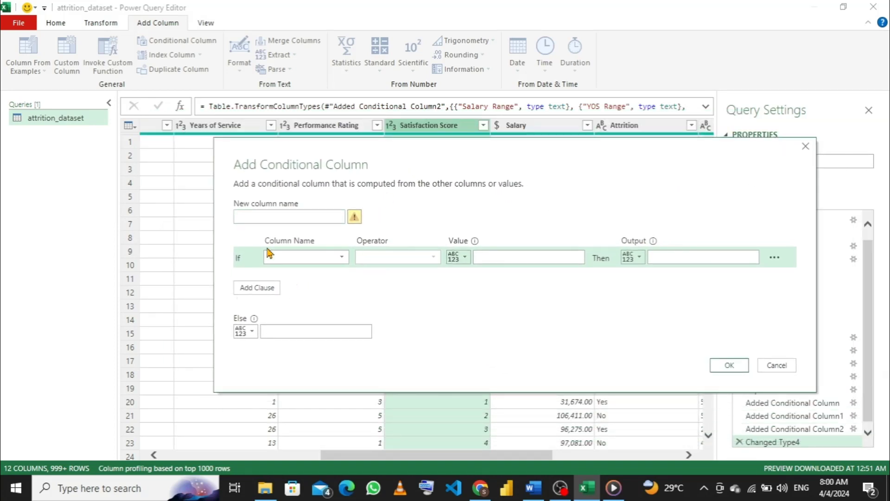
pyautogui.click(252, 217)
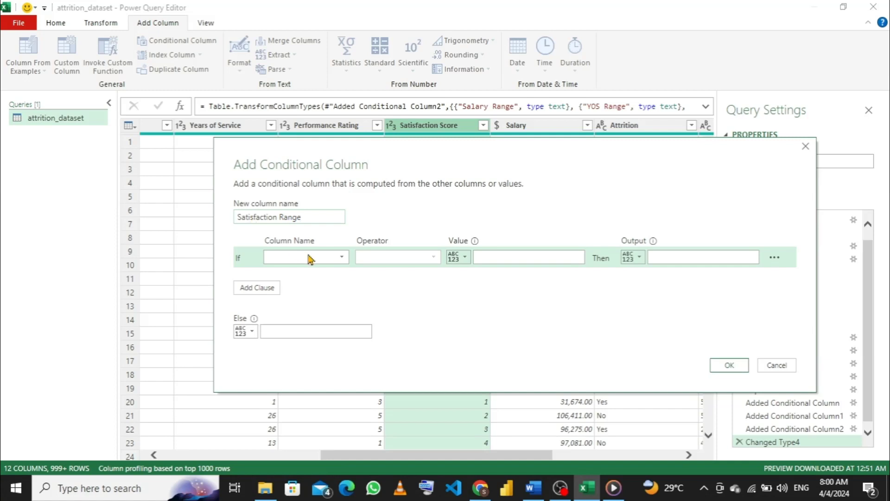
# Set the first condition so that a Satisfaction Score equal to 1 outputs "Very Bad".
pyautogui.click(338, 261)
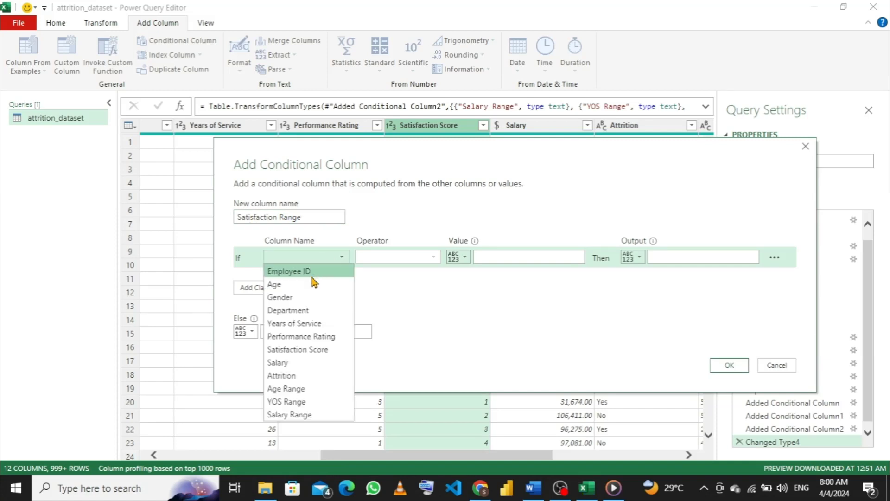
pyautogui.click(305, 349)
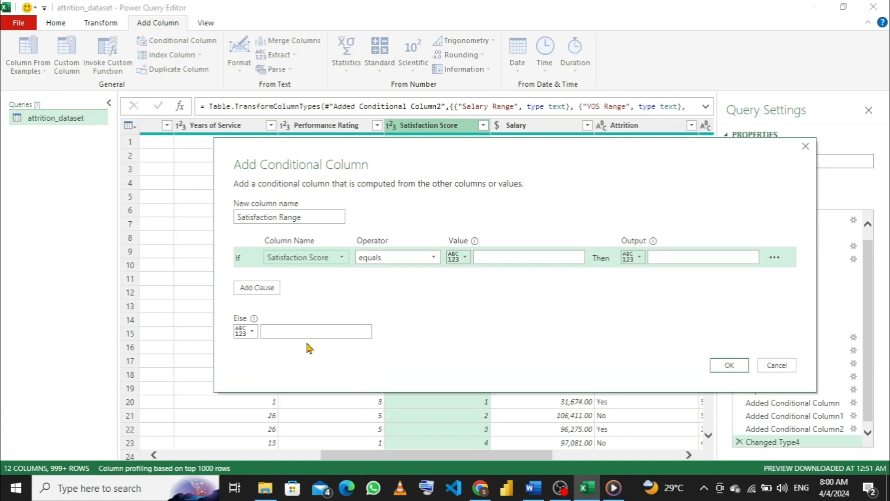
pyautogui.click(374, 259)
pyautogui.click(386, 341)
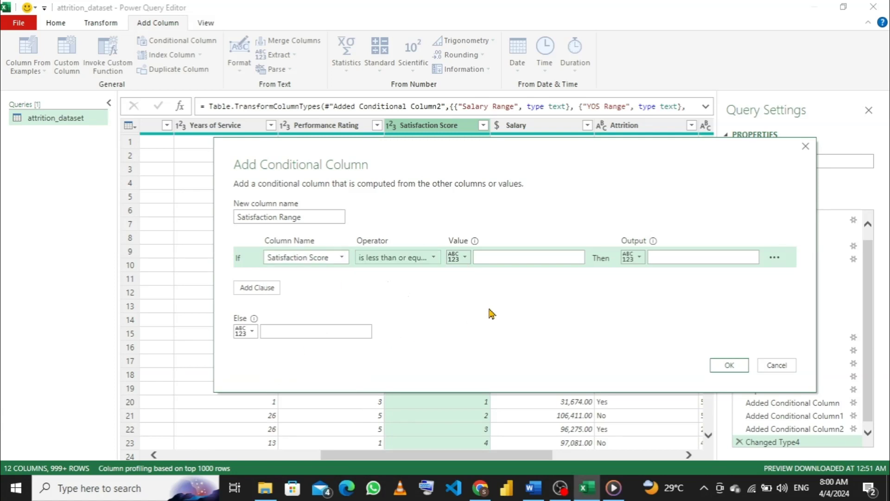
pyautogui.click(495, 258)
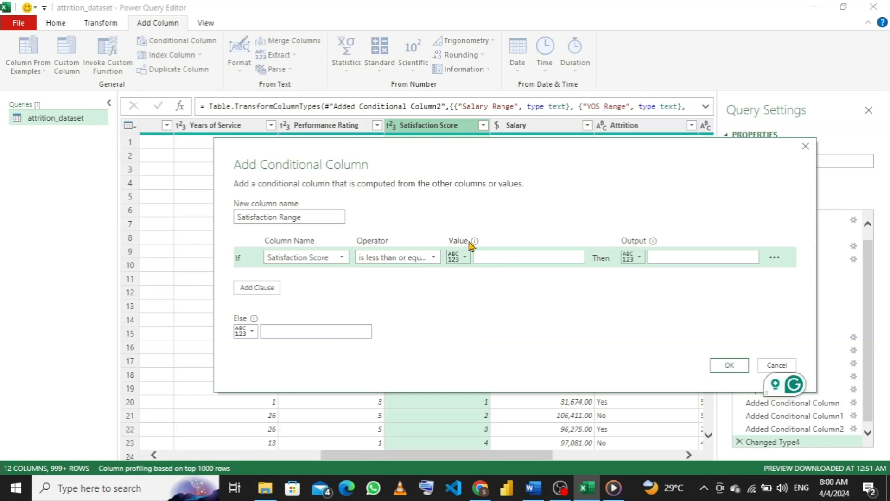
pyautogui.click(434, 258)
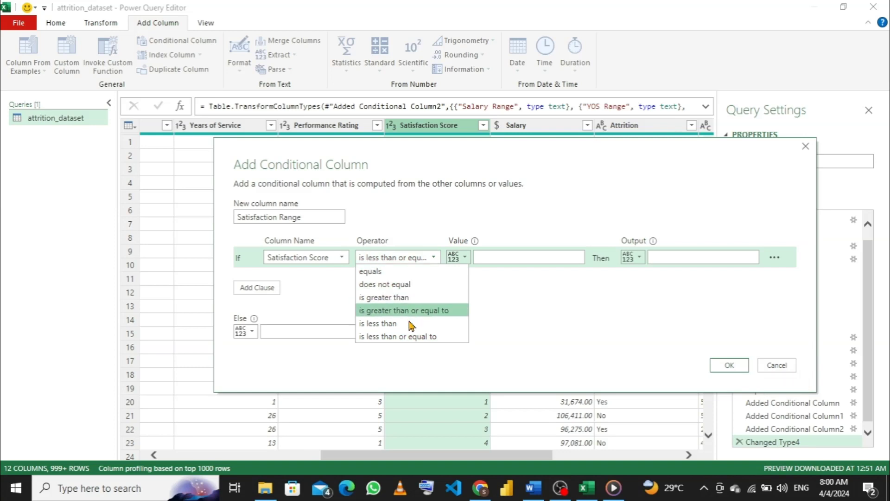
pyautogui.click(404, 271)
pyautogui.click(508, 256)
pyautogui.write('1')
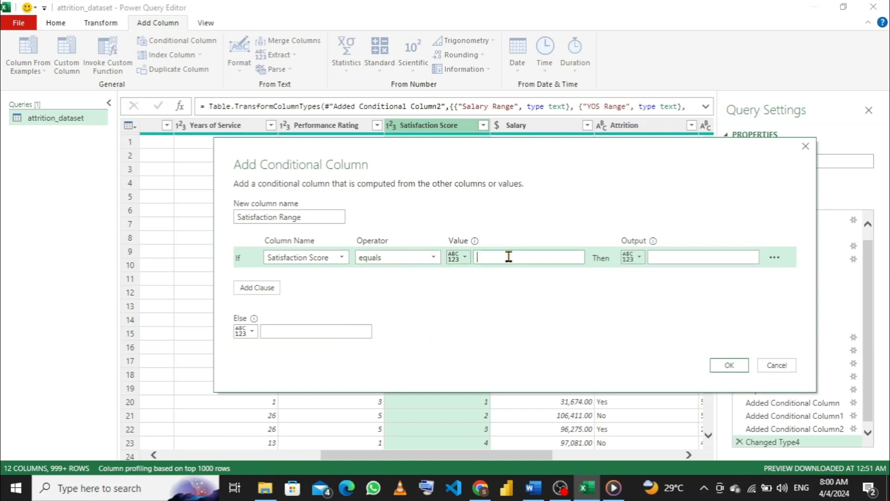
pyautogui.click(683, 256)
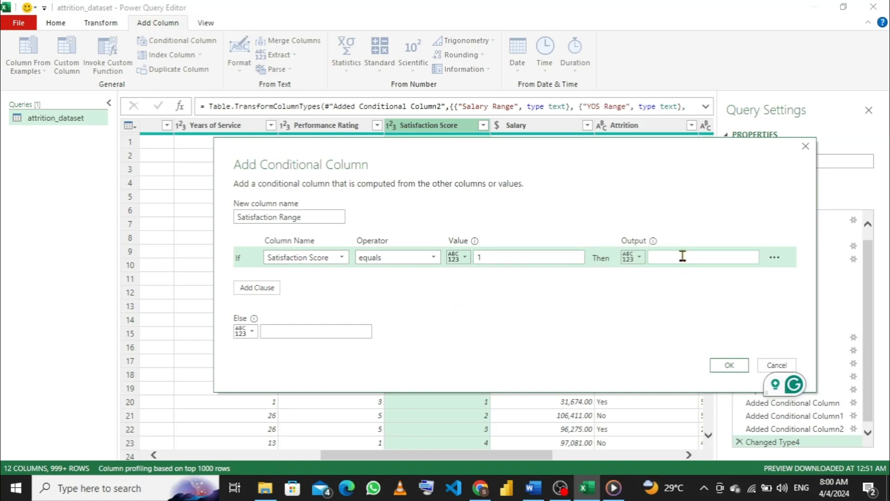
pyautogui.write('Very Bad')
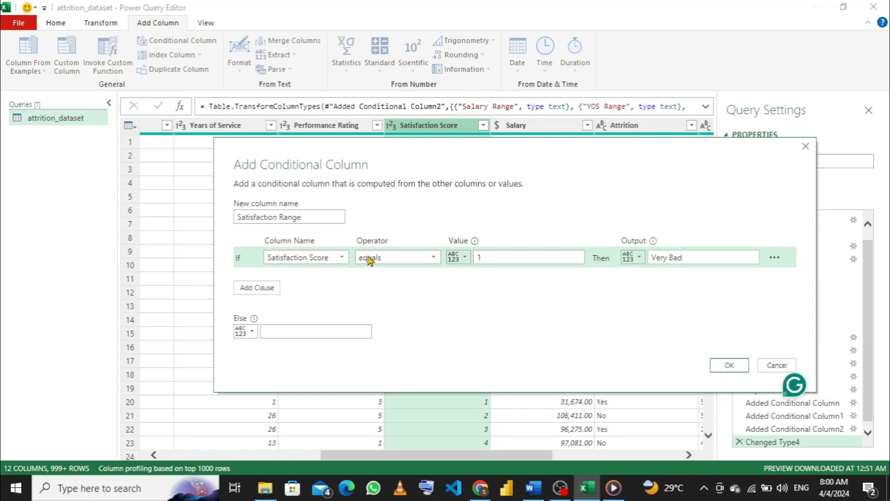
# Add an else-if clause so that a Satisfaction Score equal to 2 outputs "Bad".
pyautogui.click(260, 291)
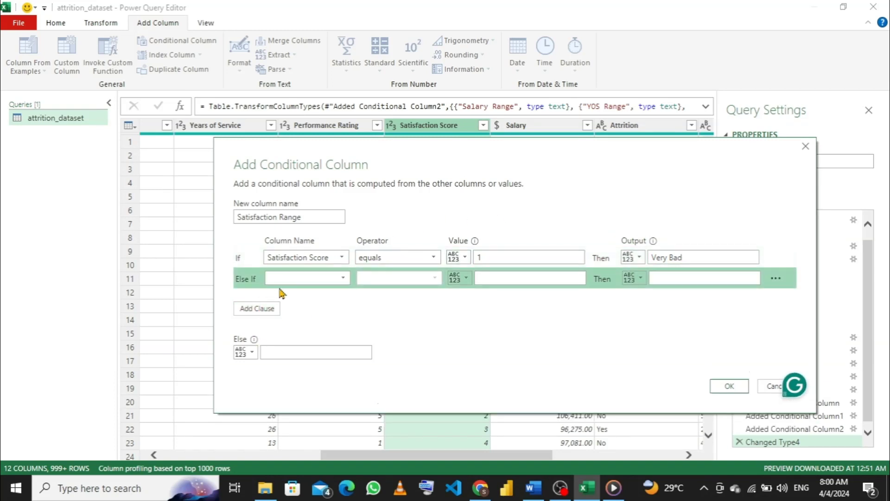
pyautogui.click(304, 279)
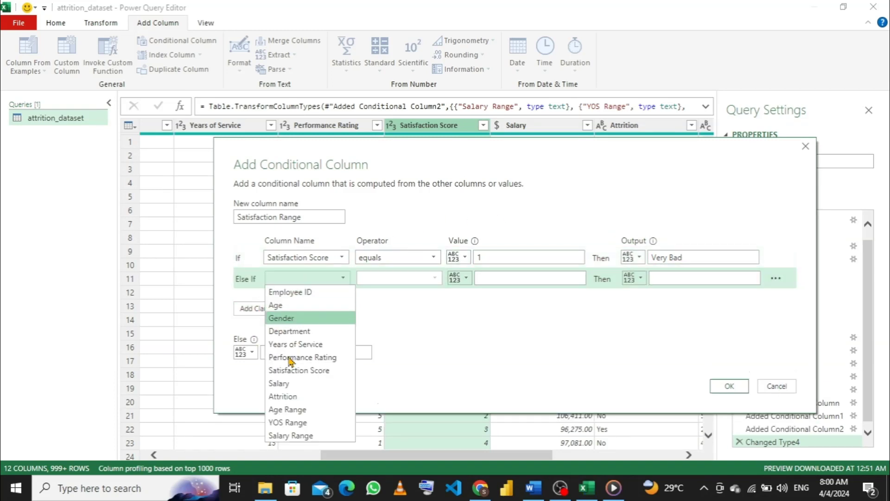
pyautogui.click(297, 371)
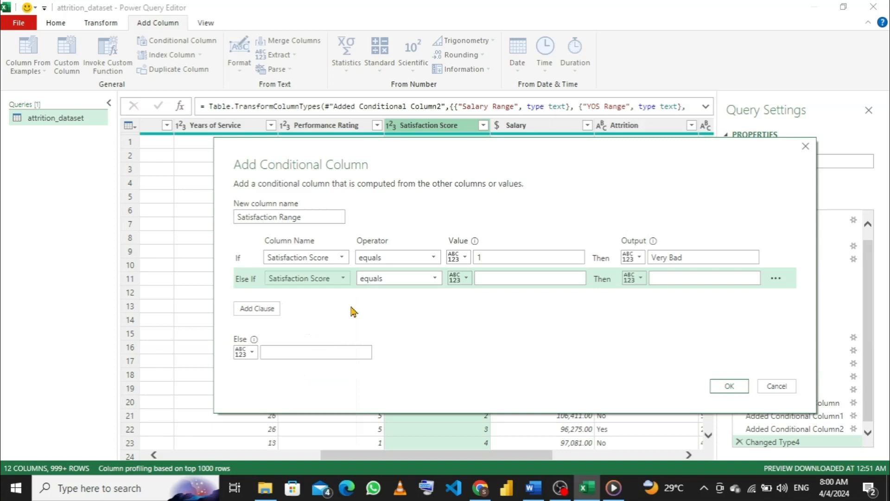
pyautogui.click(405, 281)
pyautogui.click(510, 274)
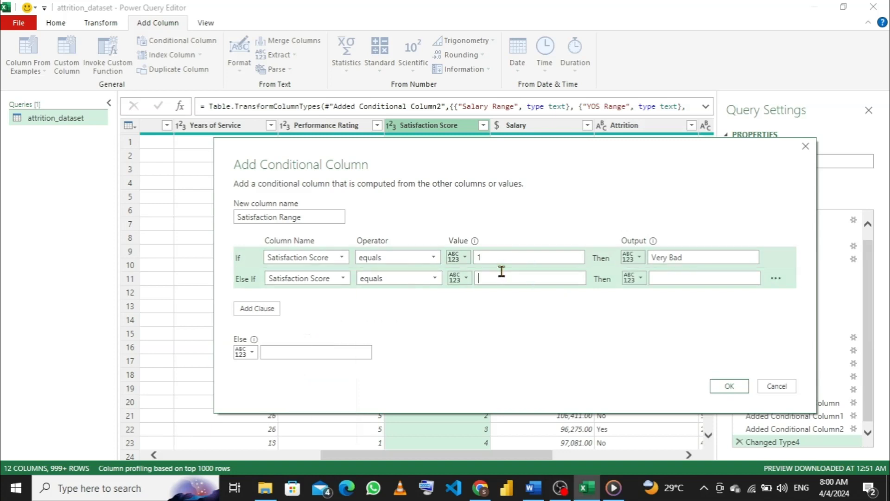
pyautogui.write('2')
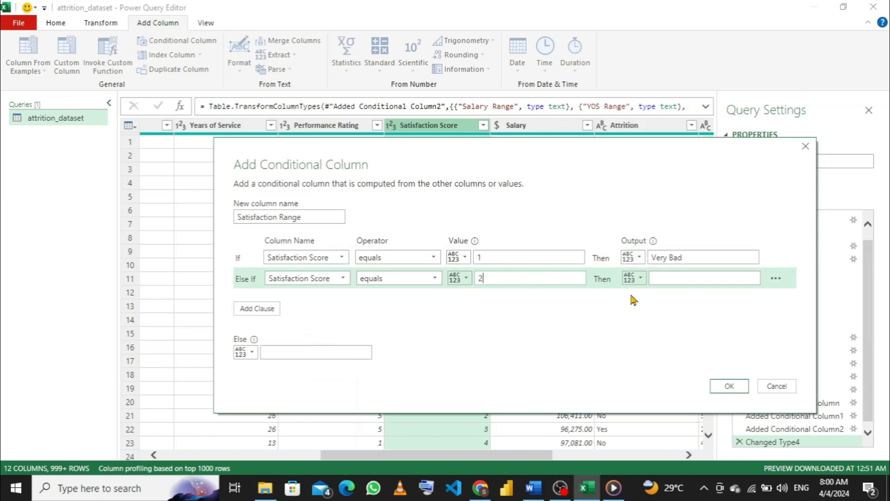
pyautogui.click(684, 278)
pyautogui.write('Bad')
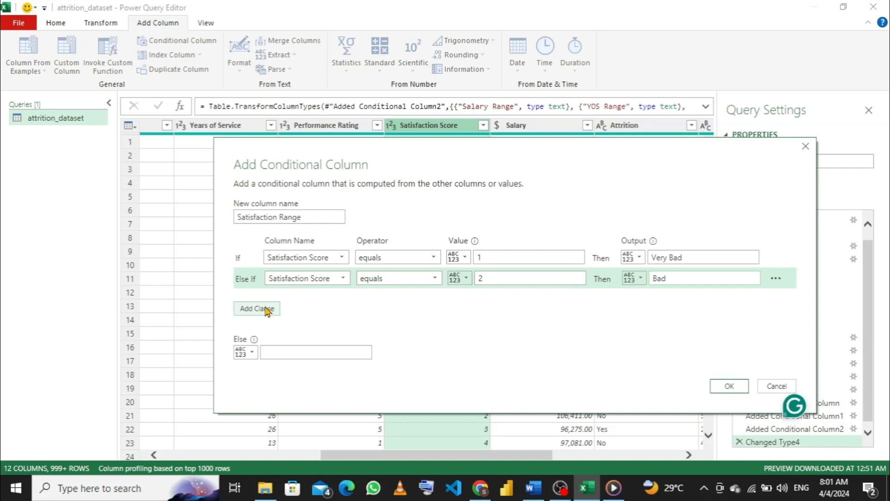
# Add an else-if clause so that a Satisfaction Score equal to 3 outputs "Fair".
pyautogui.click(268, 309)
pyautogui.click(292, 299)
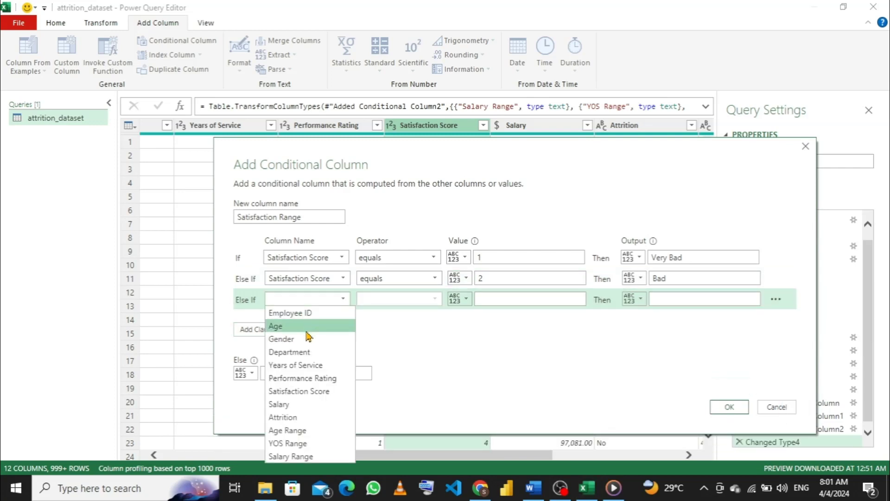
pyautogui.click(294, 392)
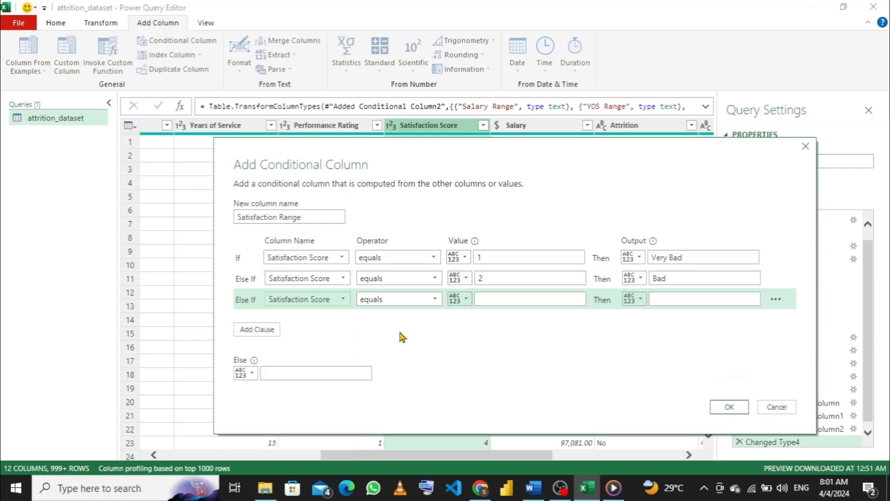
pyautogui.click(505, 299)
pyautogui.write('3')
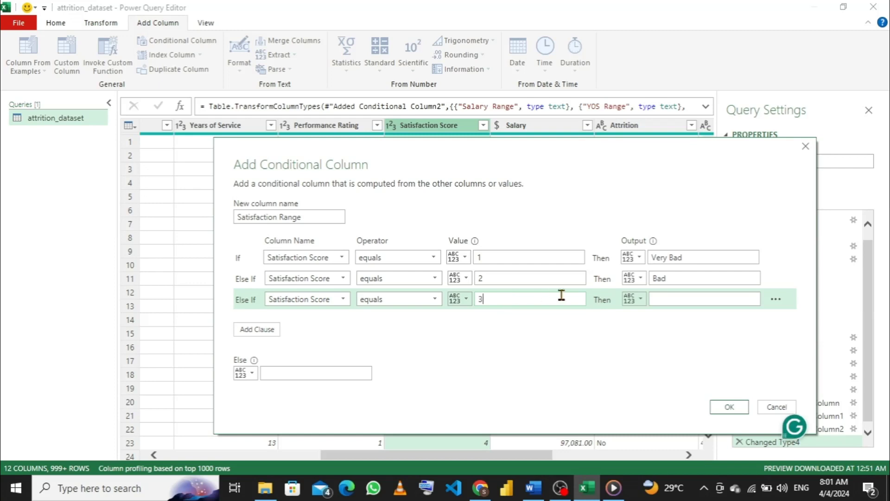
pyautogui.click(671, 298)
pyautogui.write('F')
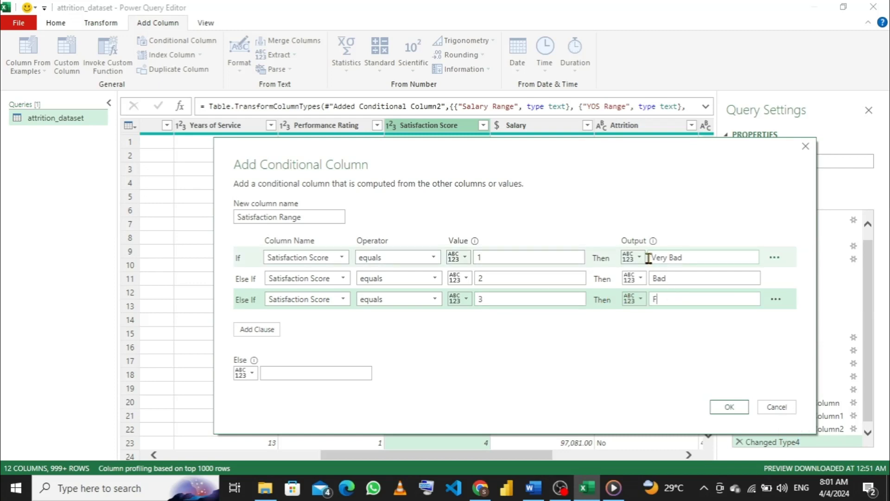
pyautogui.write('air')
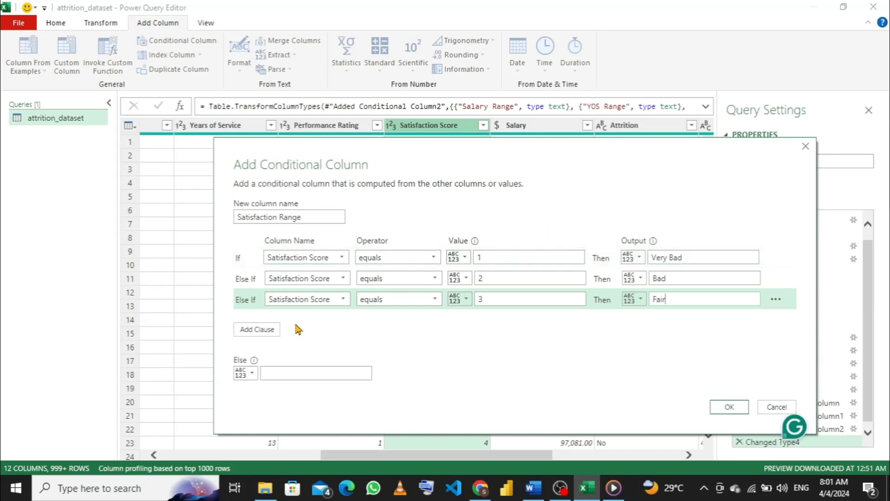
# Add an else-if clause so that a Satisfaction Score equal to 4 outputs "Good".
pyautogui.click(258, 333)
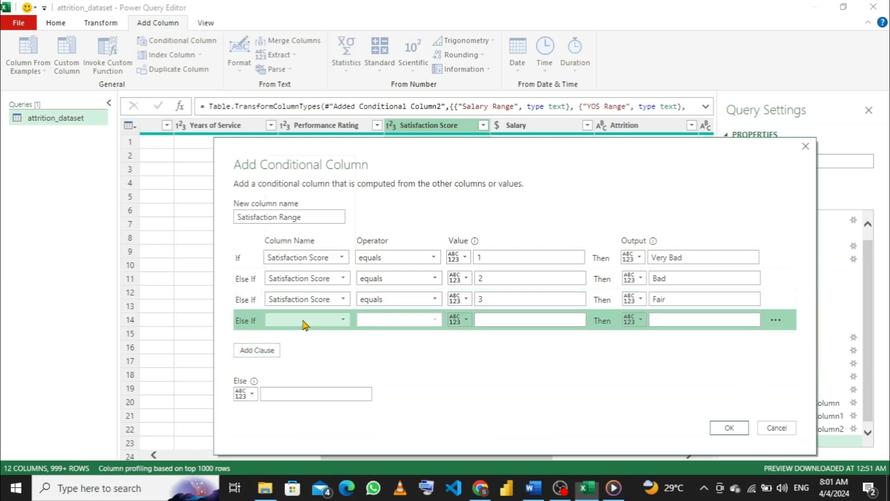
pyautogui.click(302, 320)
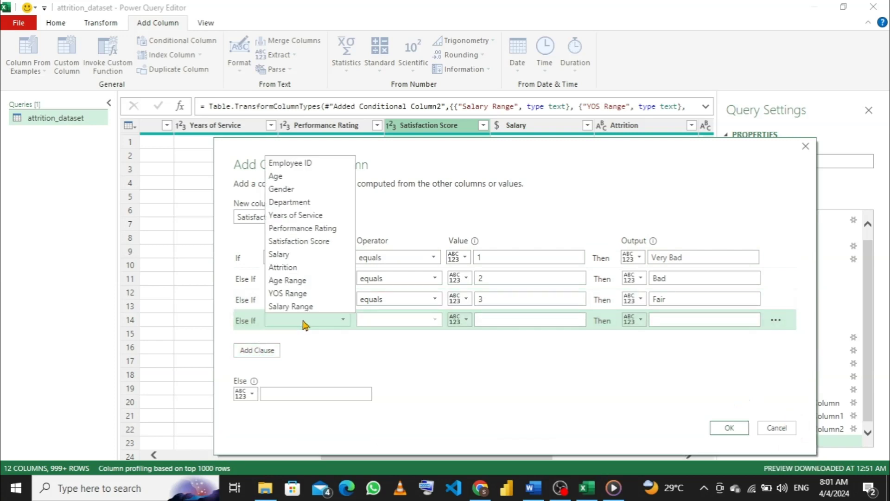
pyautogui.click(308, 242)
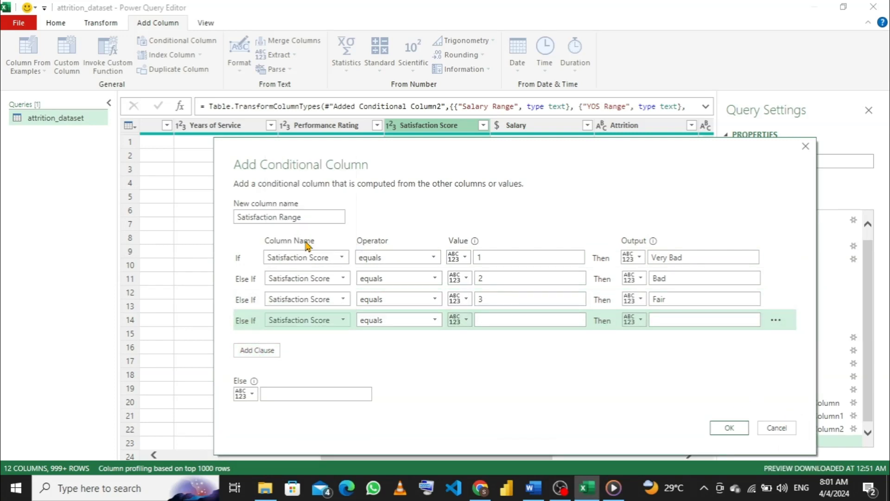
pyautogui.click(513, 322)
pyautogui.write('4')
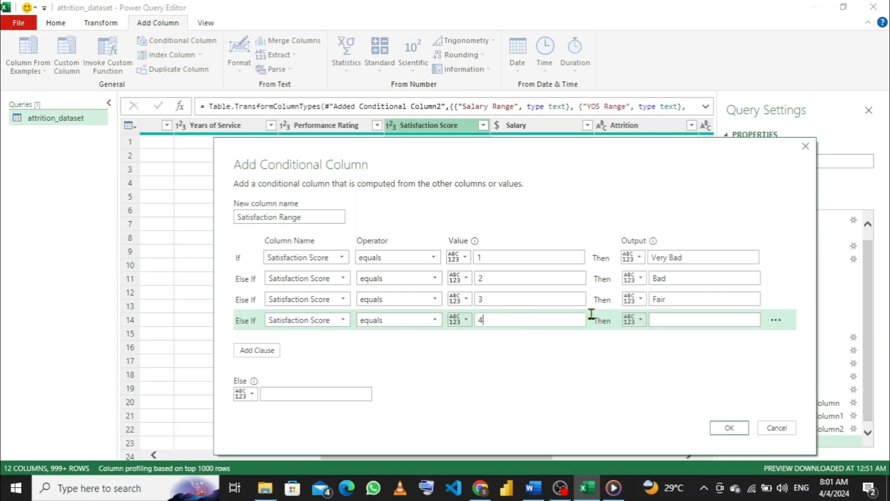
pyautogui.click(679, 319)
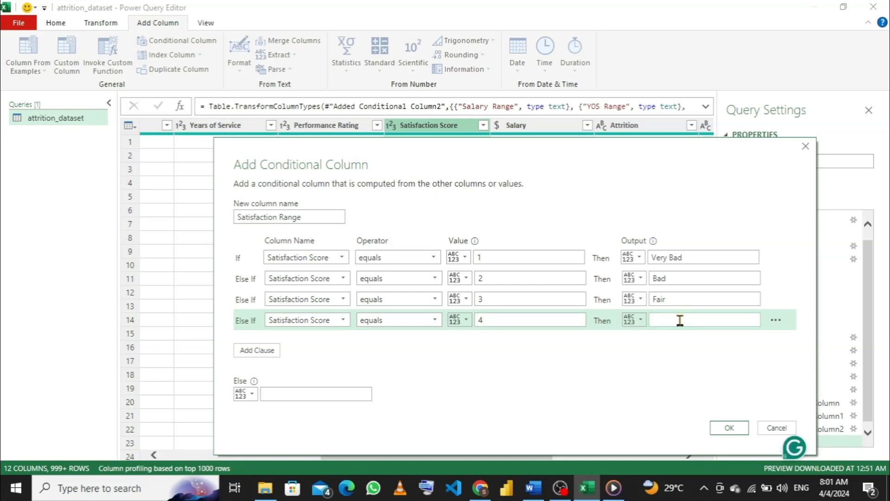
pyautogui.write('Good')
# Set the Else output to "Excellent" and create the Satisfaction Range column.
pyautogui.click(304, 391)
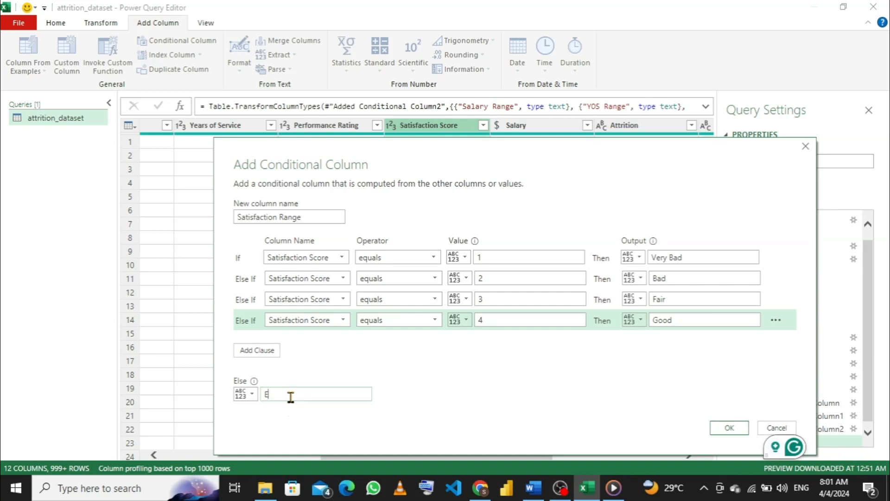
pyautogui.write('xcellent')
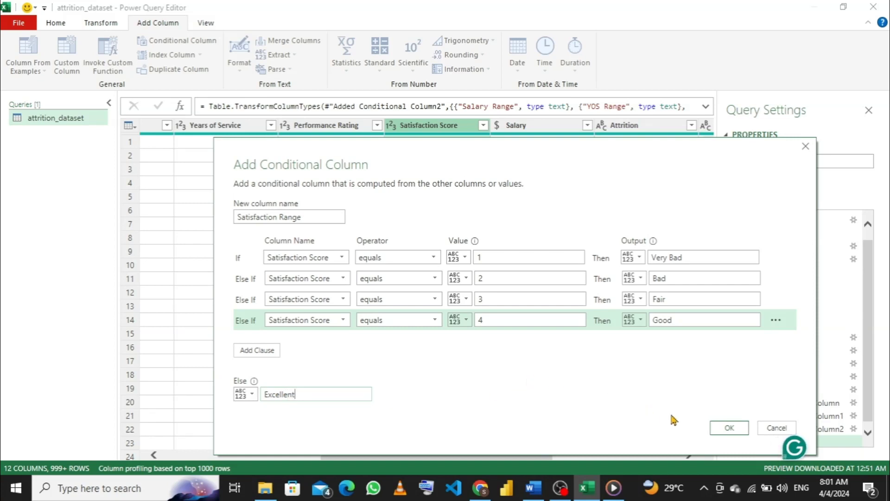
pyautogui.click(732, 428)
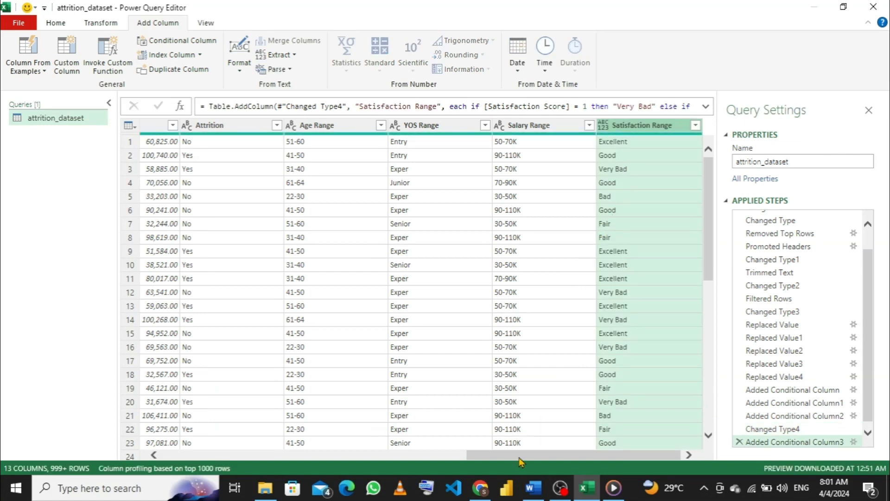
# Start another conditional column named "Satisfaction Range" with Satisfaction Score as the column of its first condition.
pyautogui.moveTo(522, 460); pyautogui.dragTo(334, 460)
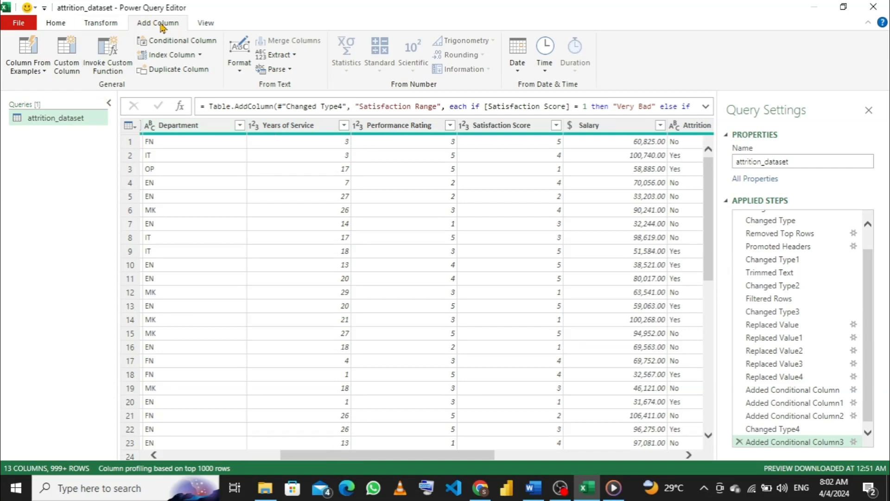
pyautogui.click(210, 43)
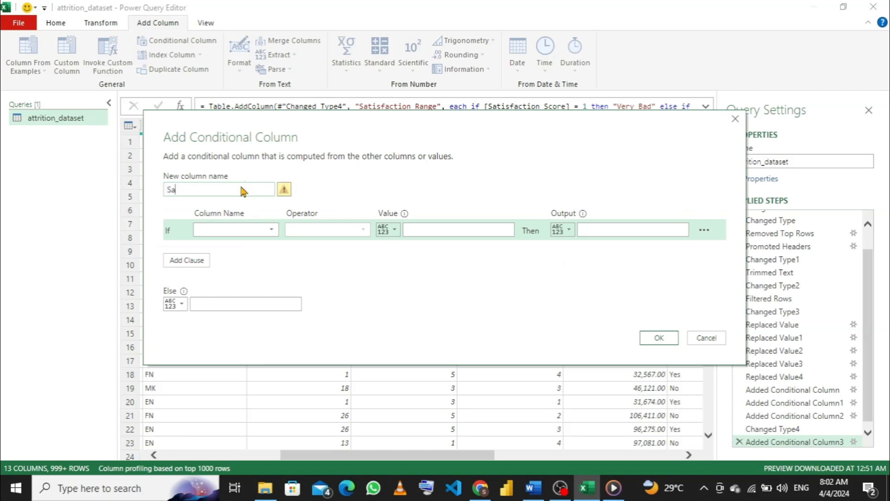
pyautogui.write('tisfaction Range')
pyautogui.click(246, 230)
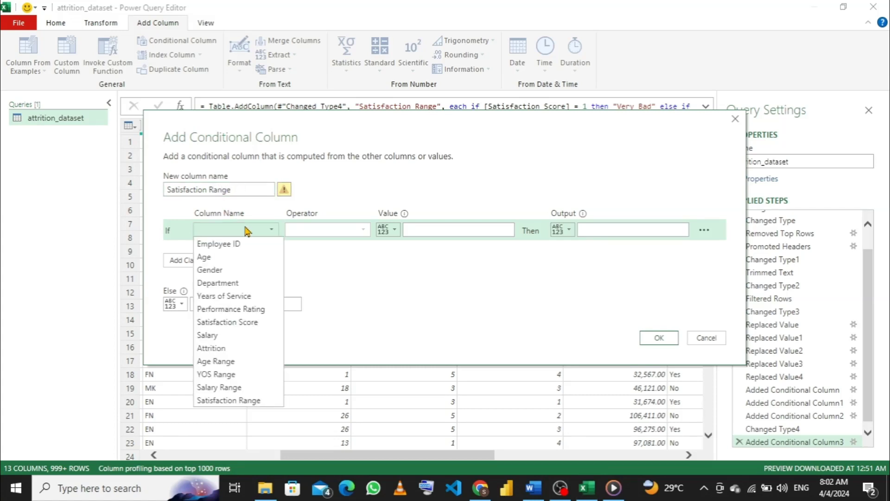
pyautogui.click(230, 322)
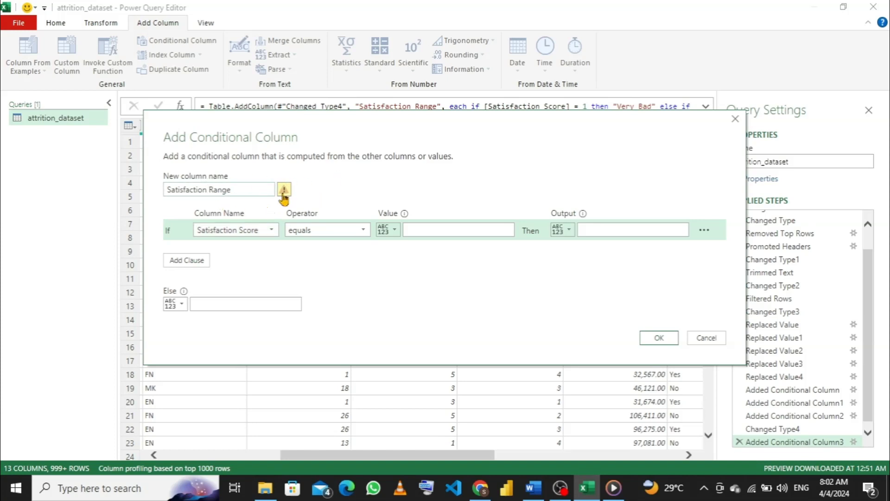
# Move the conditional column dialog off the data and change the new column's name to "Performance Range".
pyautogui.moveTo(480, 123); pyautogui.dragTo(528, 240)
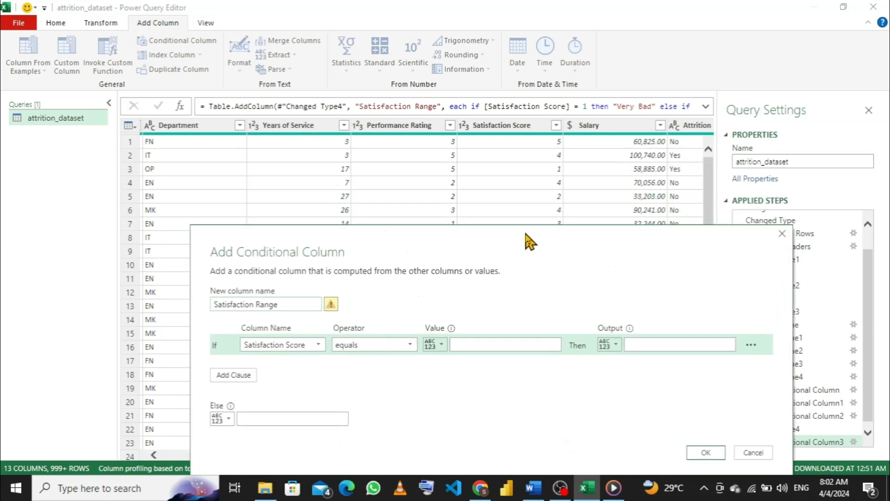
pyautogui.moveTo(280, 305); pyautogui.dragTo(214, 306)
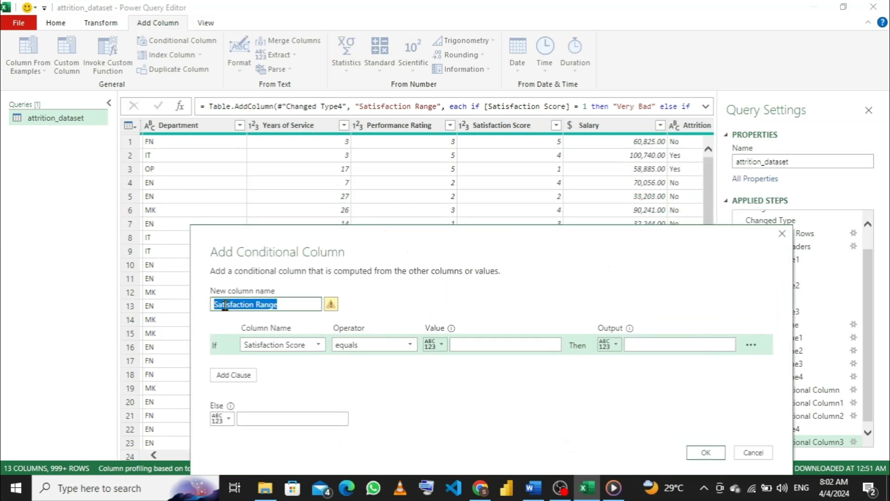
pyautogui.press('BackSpace')
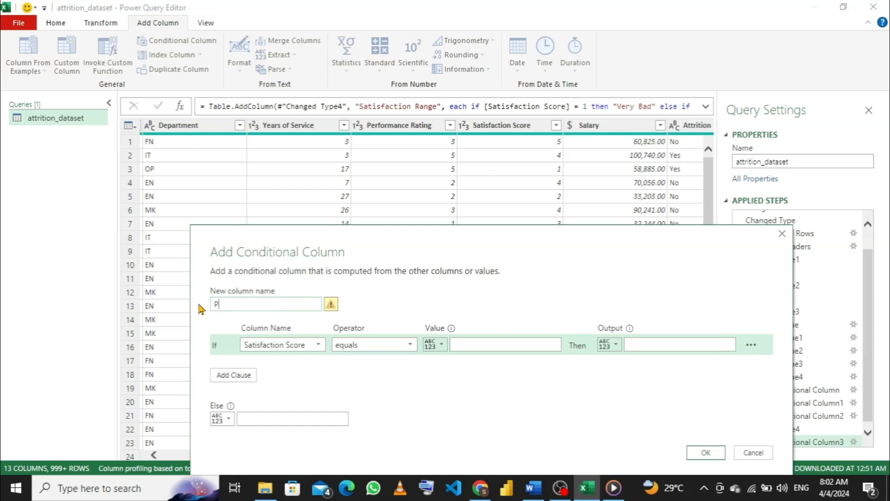
pyautogui.write('P')
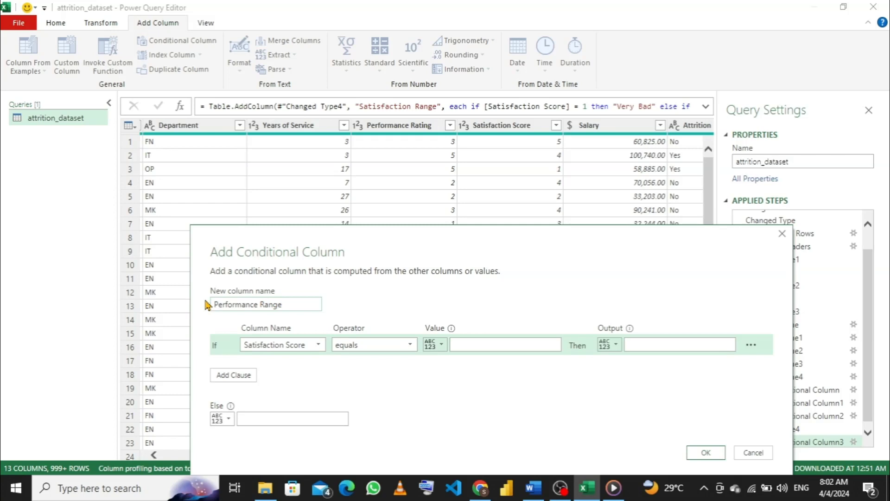
# Set the first condition so that a Performance Rating equal to 1 outputs "Very Bad".
pyautogui.click(320, 346)
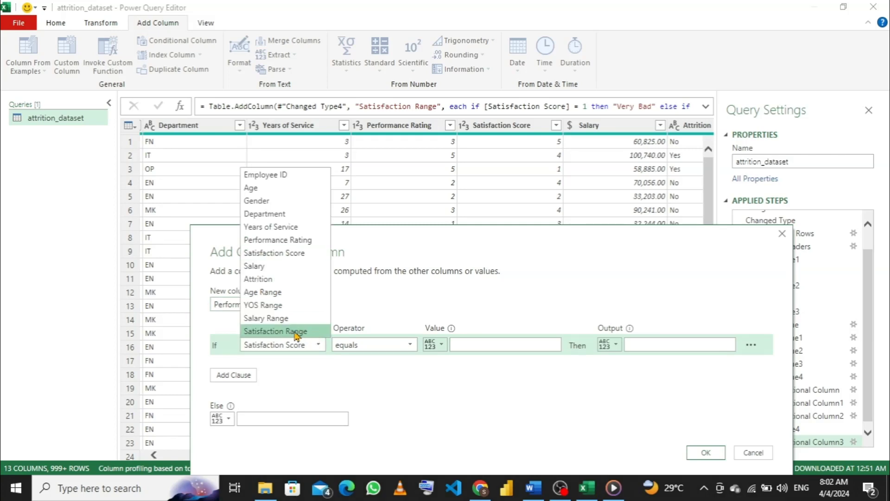
pyautogui.click(269, 239)
pyautogui.click(369, 346)
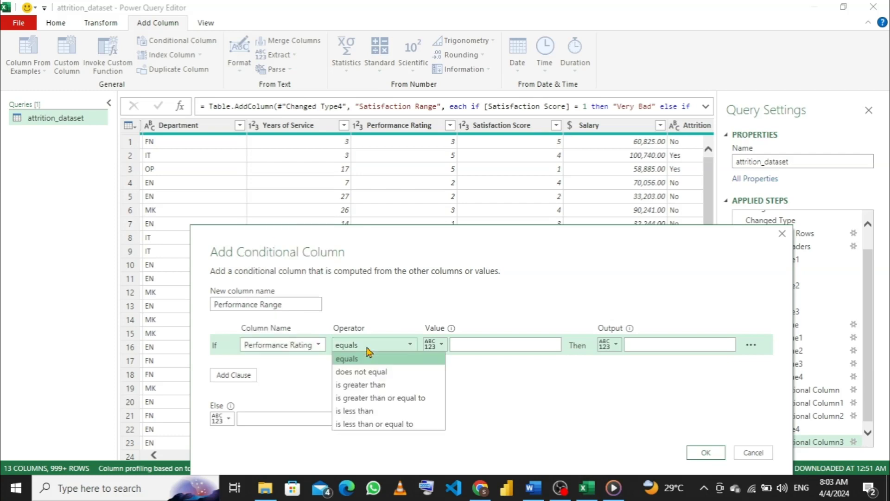
pyautogui.click(499, 343)
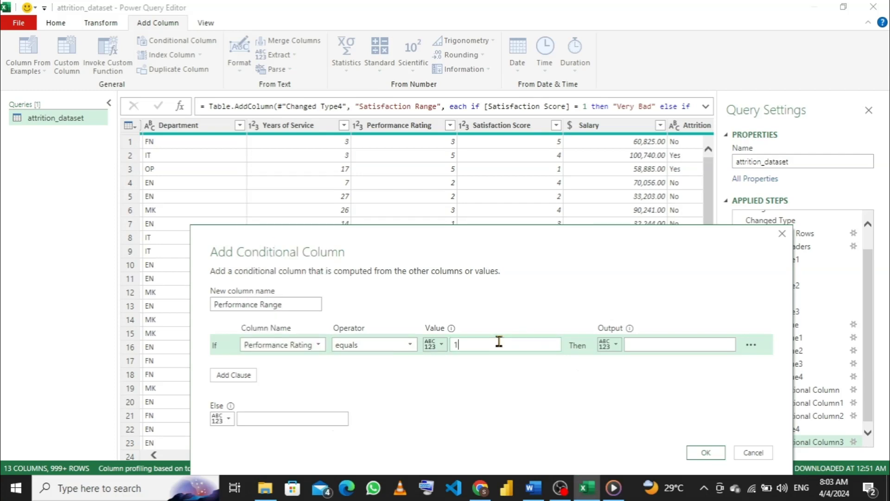
pyautogui.click(647, 343)
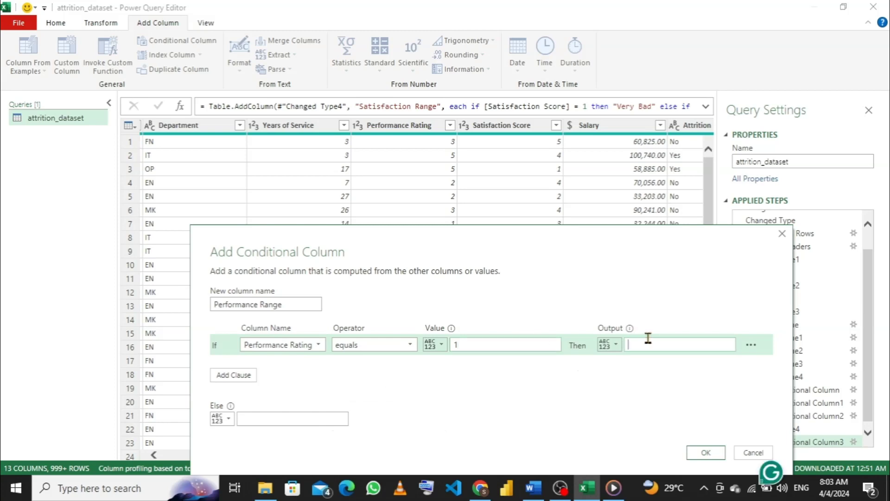
pyautogui.write('B')
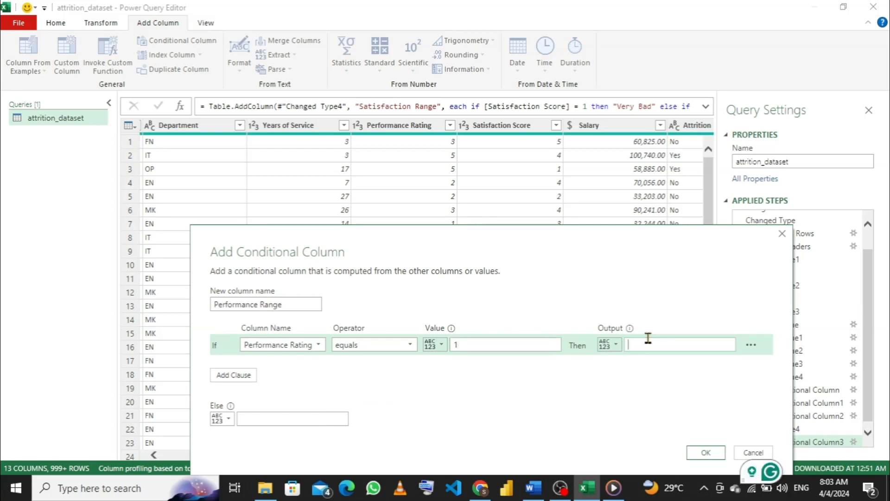
pyautogui.write('Vaer')
pyautogui.press('BackSpace')
pyautogui.press('BackSpace')
pyautogui.press('BackSpace')
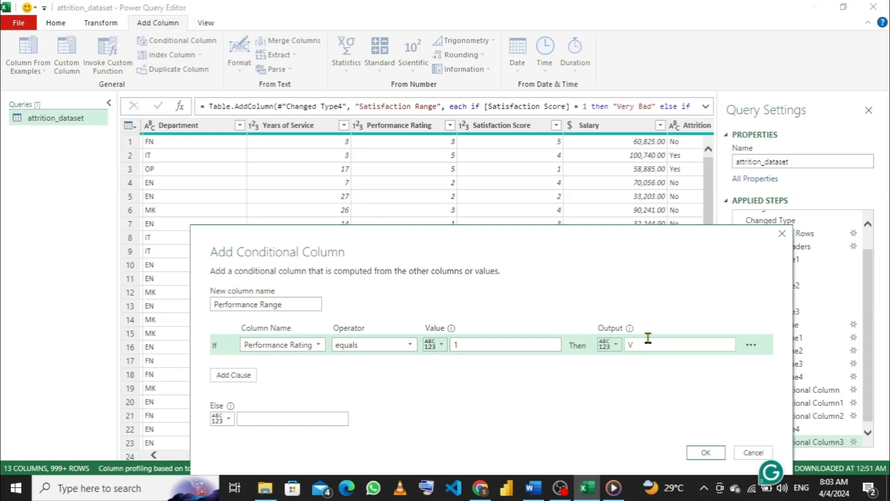
pyautogui.write('ery Bad')
# Add an else-if clause so that a Performance Rating equal to 2 outputs "Bad".
pyautogui.click(235, 375)
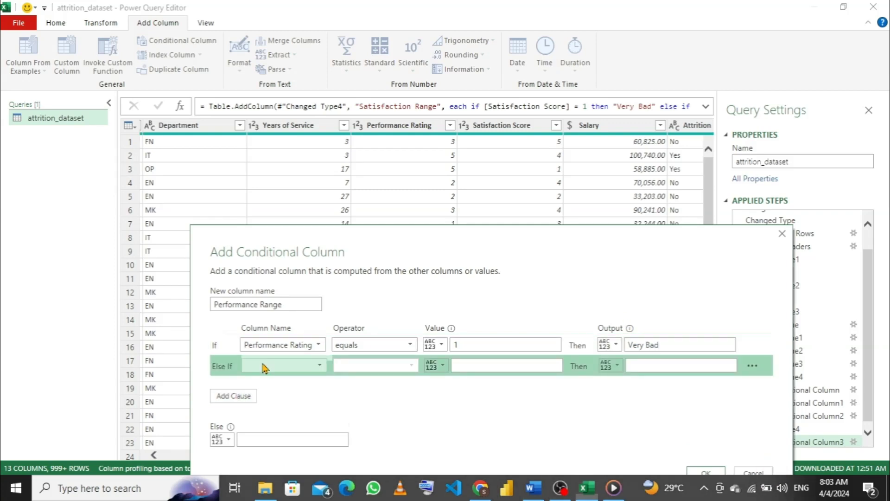
pyautogui.click(264, 367)
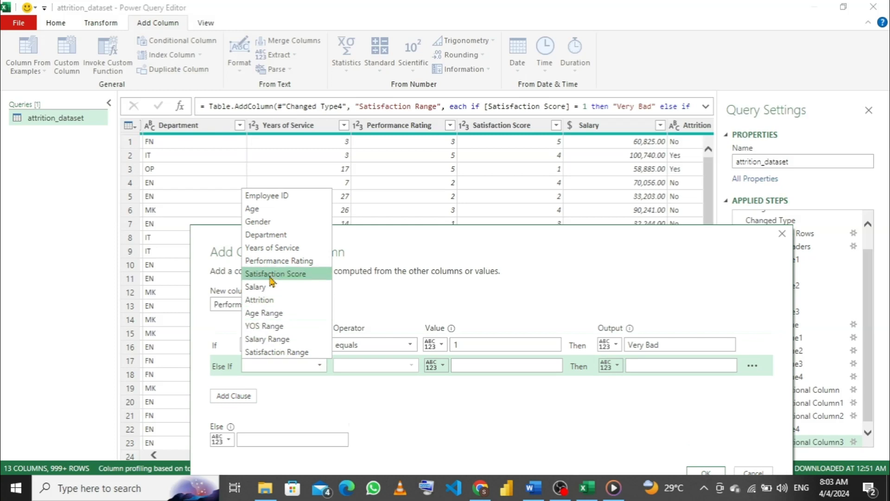
pyautogui.click(276, 262)
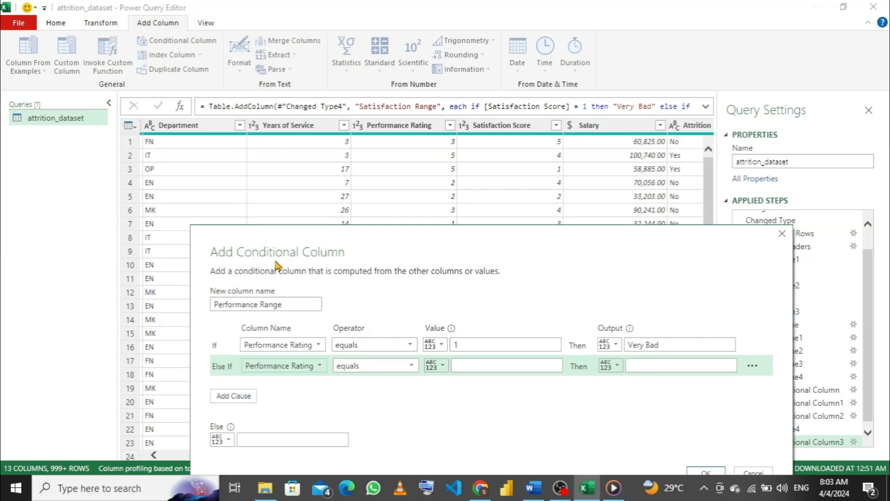
pyautogui.click(477, 365)
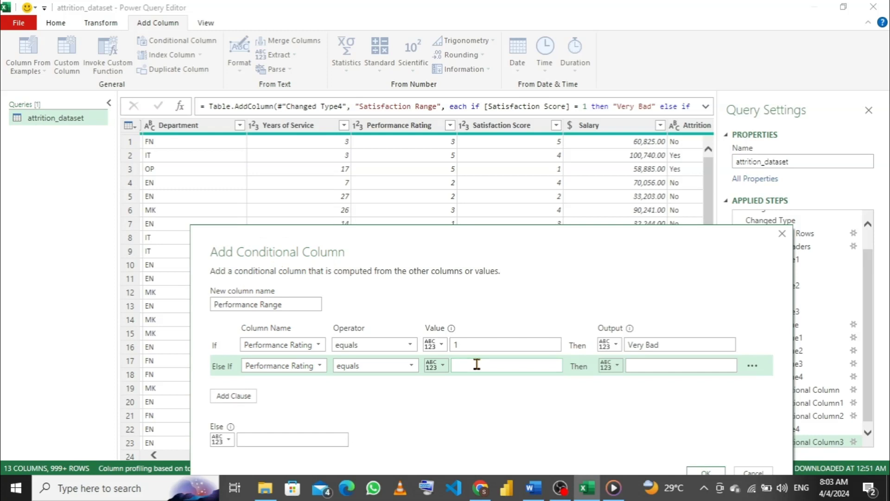
pyautogui.click(644, 366)
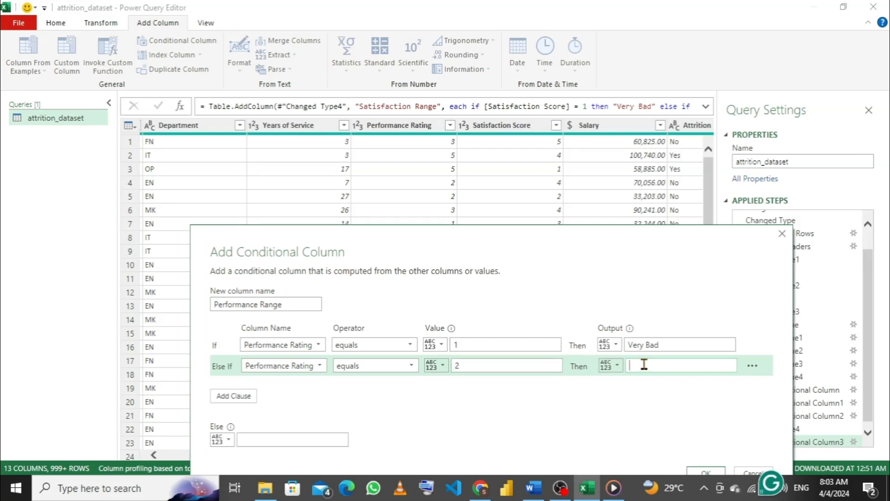
pyautogui.write('Bad')
# Add an else-if clause so that a Performance Rating equal to 3 outputs "Fair".
pyautogui.click(251, 398)
pyautogui.click(286, 387)
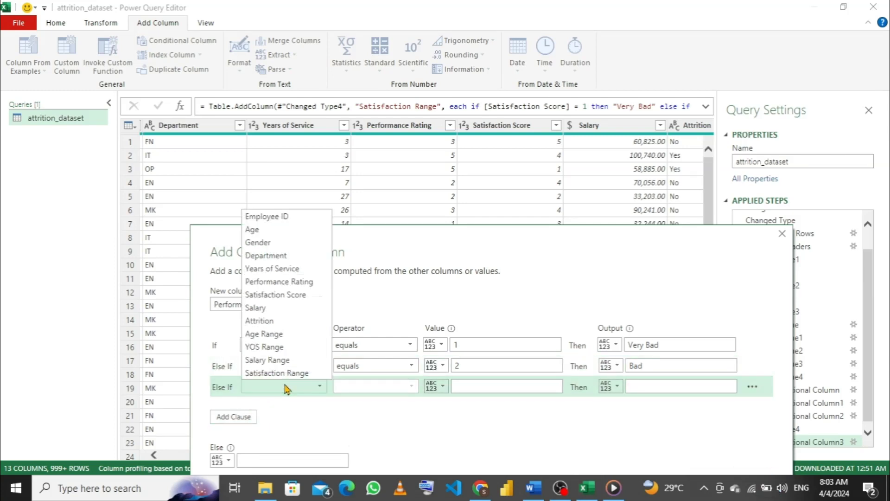
pyautogui.click(284, 282)
pyautogui.click(491, 386)
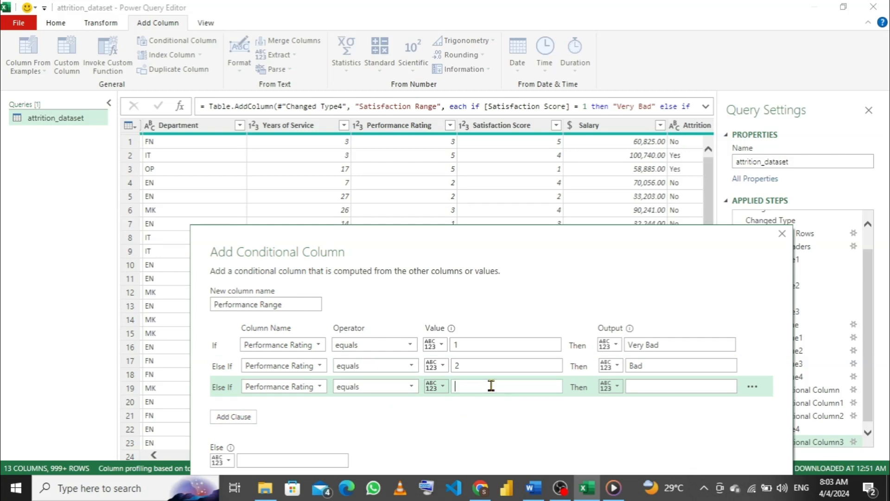
pyautogui.write('3')
pyautogui.click(656, 388)
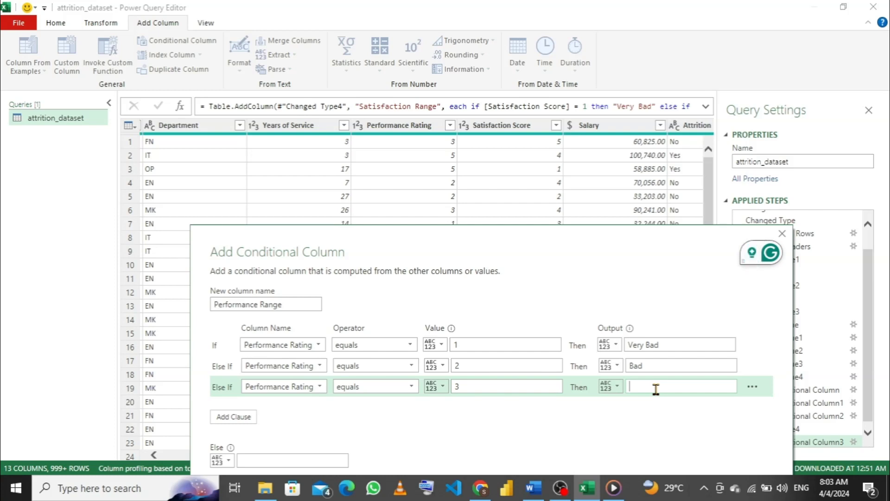
pyautogui.write('Fair')
# Add an else-if clause so that a Performance Rating equal to 4 outputs "Good".
pyautogui.click(219, 418)
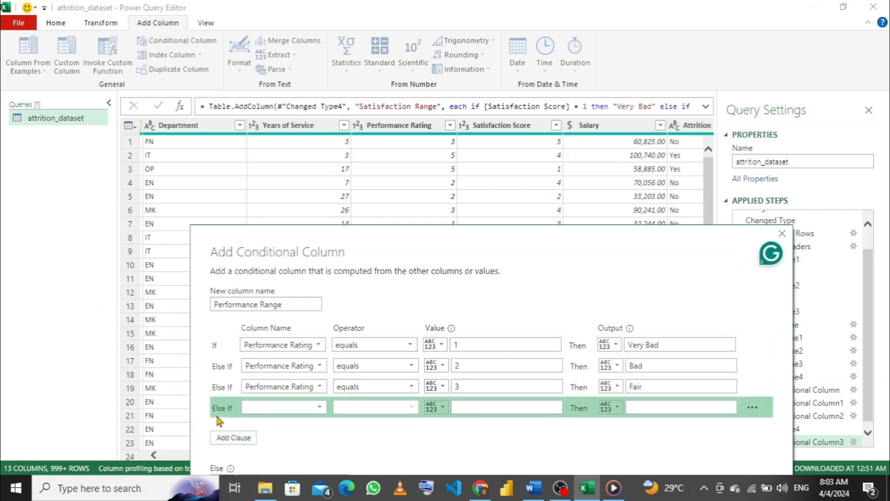
pyautogui.click(309, 408)
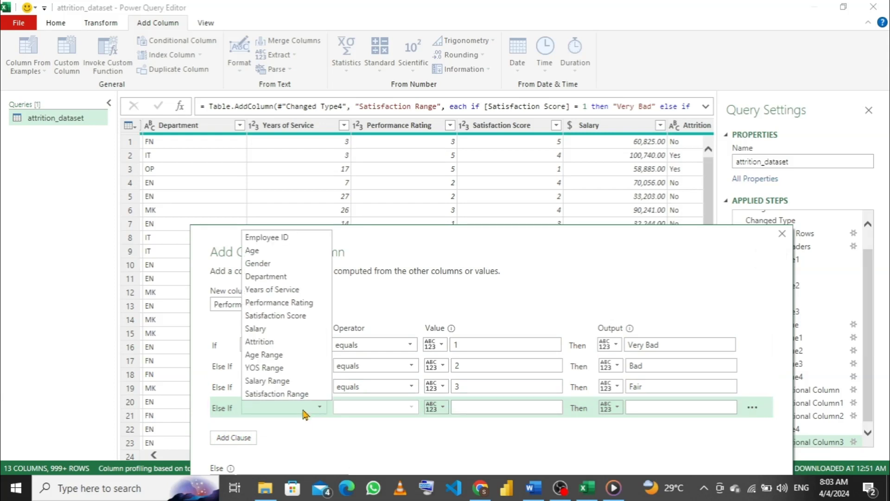
pyautogui.click(280, 303)
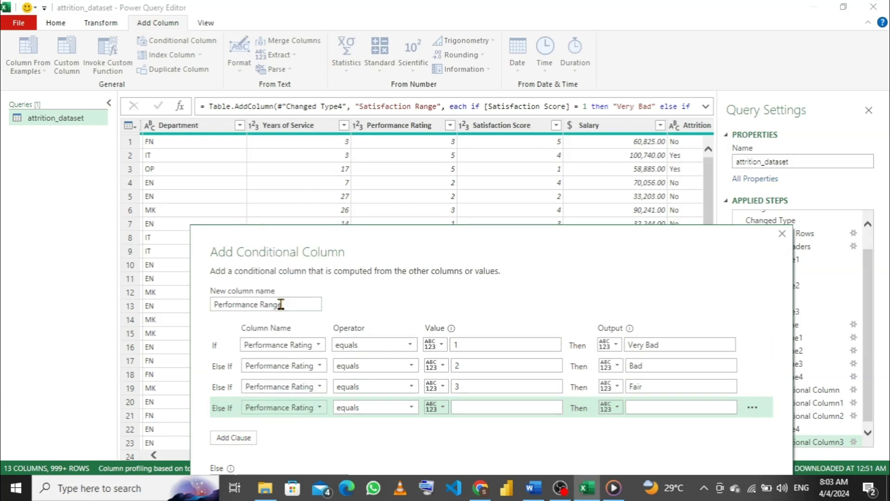
pyautogui.click(495, 410)
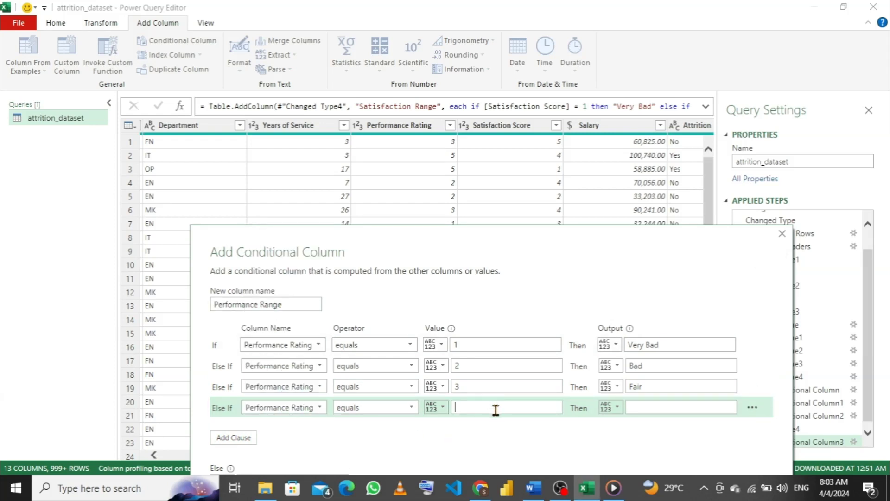
pyautogui.write('4')
pyautogui.click(672, 407)
pyautogui.write('Good')
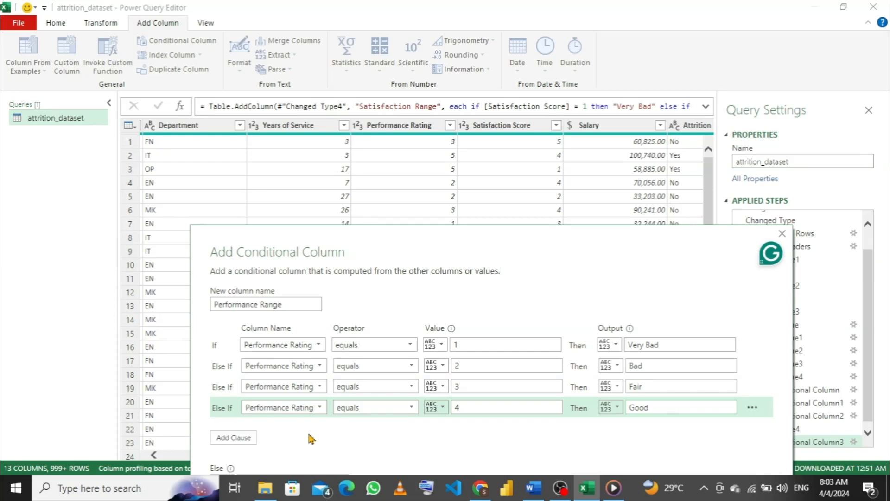
# Set the Else output to "Excellent" and create the Performance Range column.
pyautogui.moveTo(416, 257); pyautogui.dragTo(354, 135)
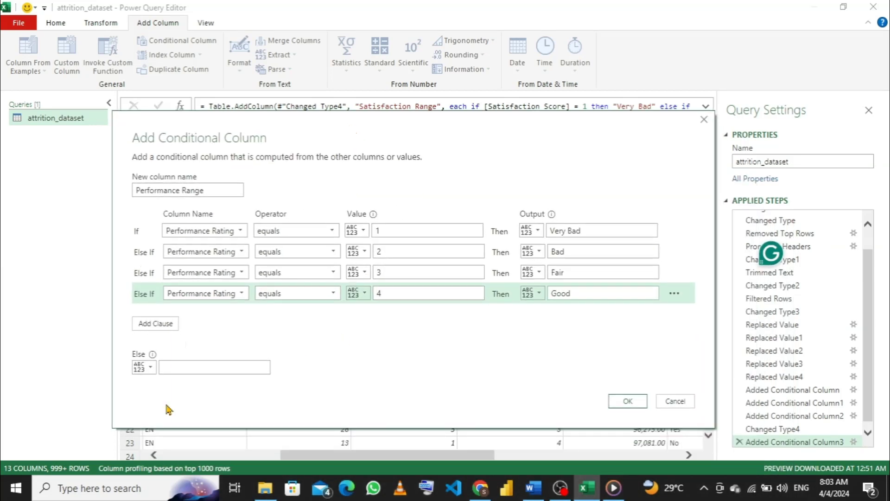
pyautogui.click(217, 368)
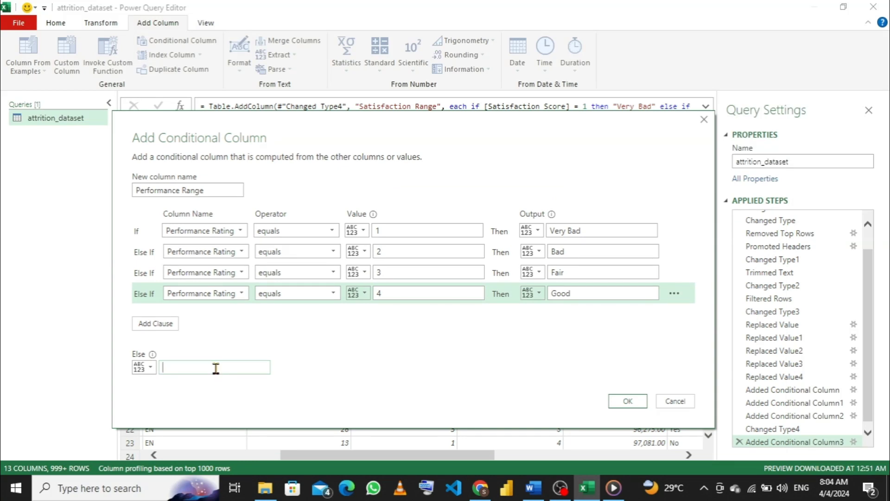
pyautogui.write('W')
pyautogui.press('BackSpace')
pyautogui.write('E')
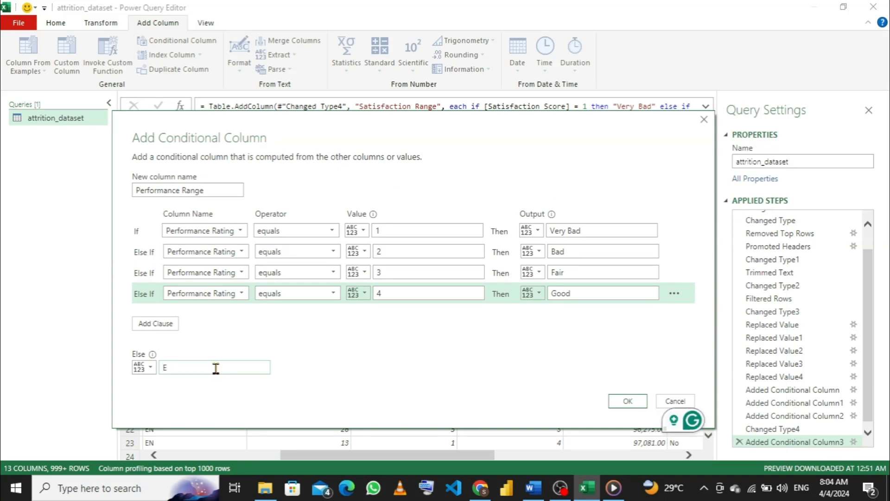
pyautogui.write('xcel')
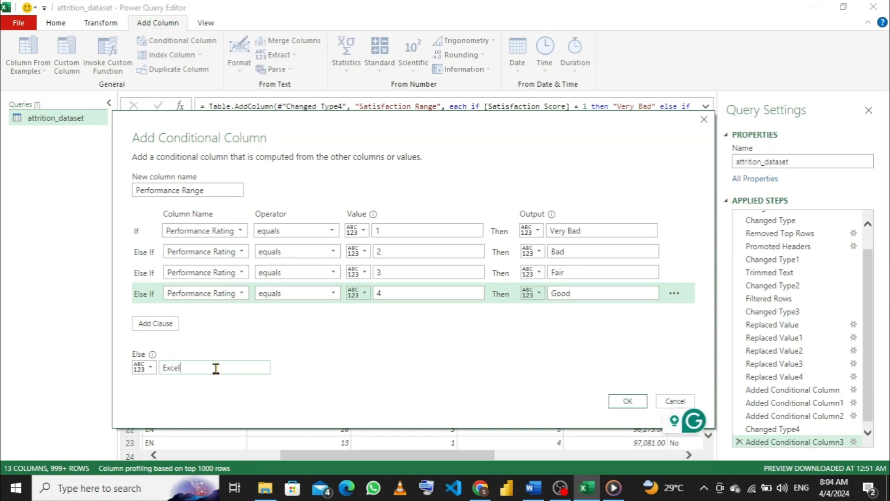
pyautogui.write('lent')
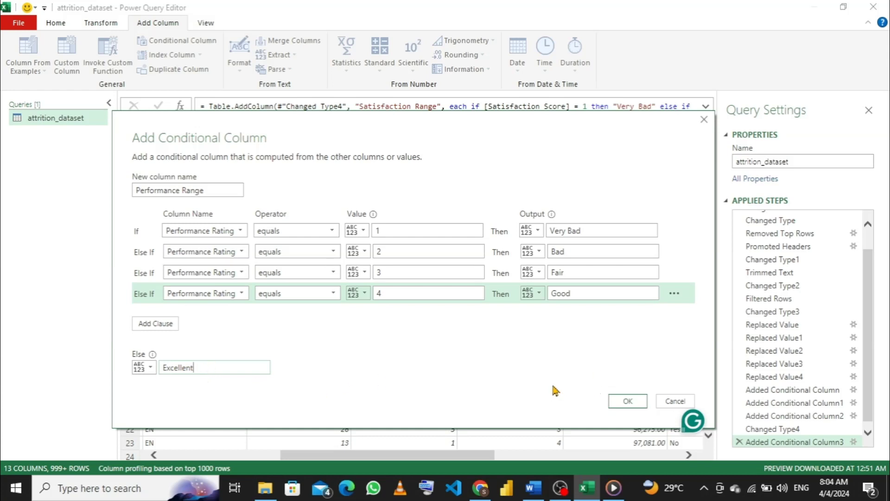
pyautogui.click(626, 401)
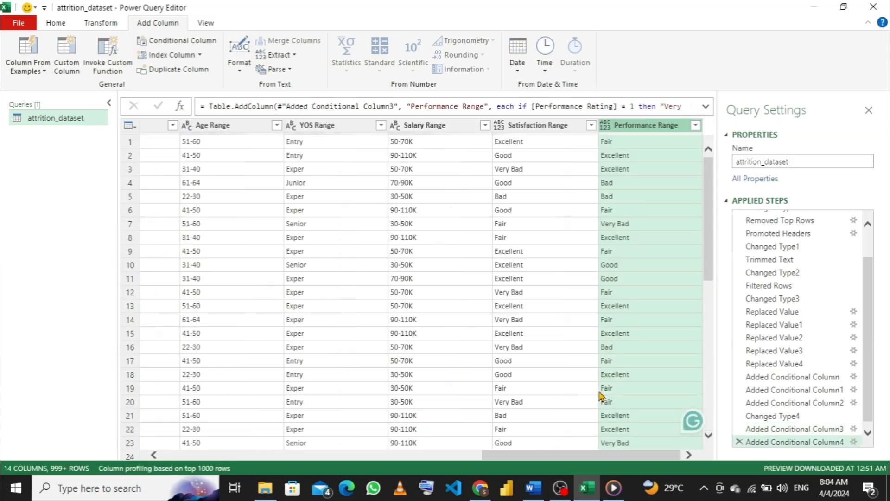
# Change the data type of the Satisfaction Range and Performance Range columns to Text.
pyautogui.click(499, 125)
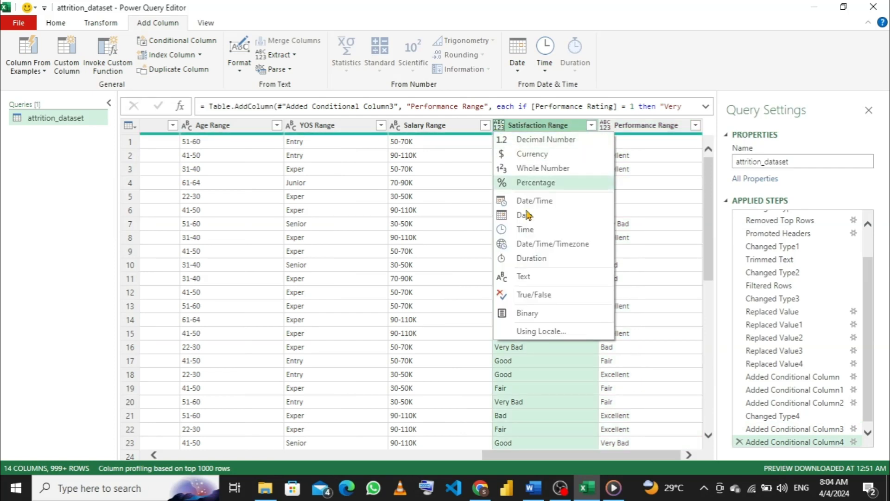
pyautogui.click(532, 277)
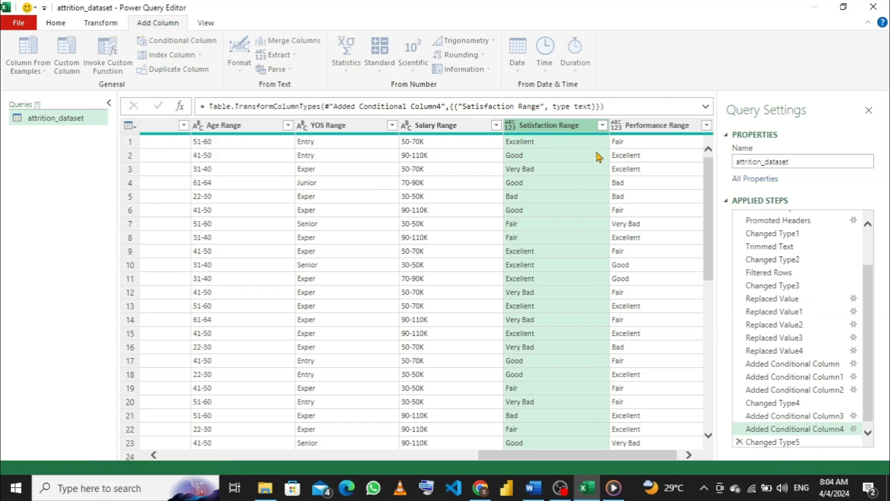
pyautogui.click(617, 130)
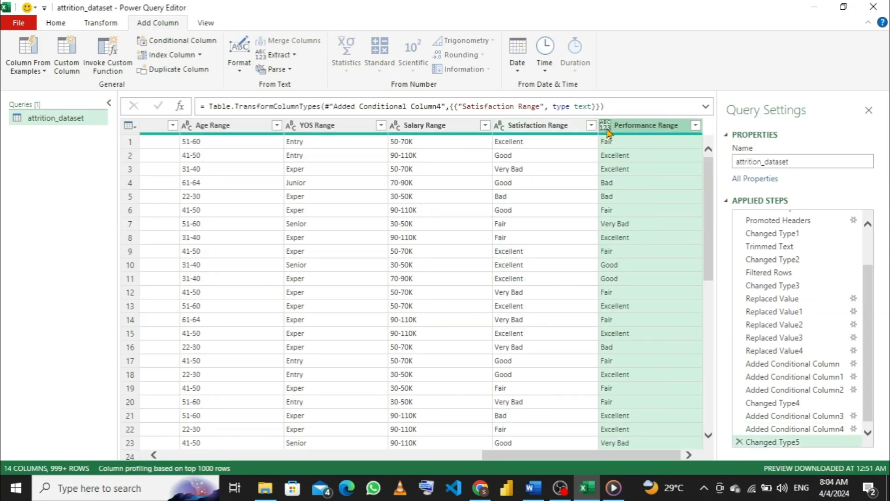
pyautogui.click(609, 133)
pyautogui.click(627, 278)
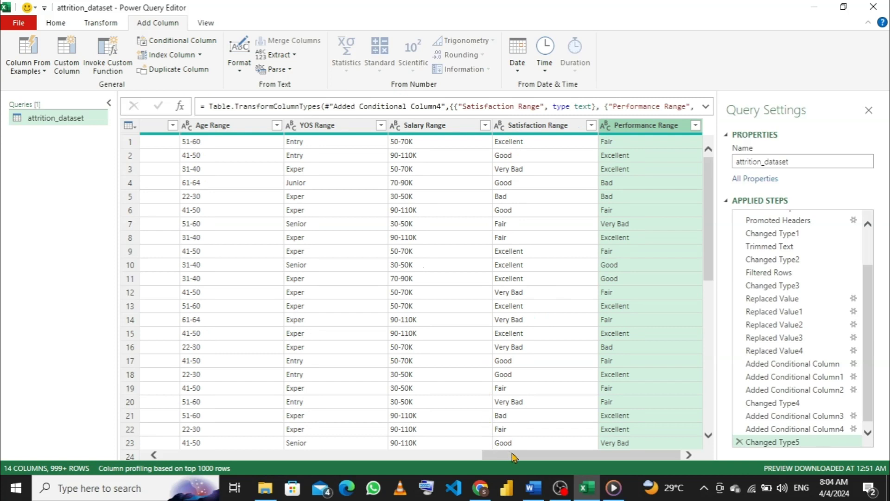
# Close the query editor and load the cleaned attrition_dataset query into the Excel workbook.
pyautogui.moveTo(515, 461); pyautogui.dragTo(180, 477)
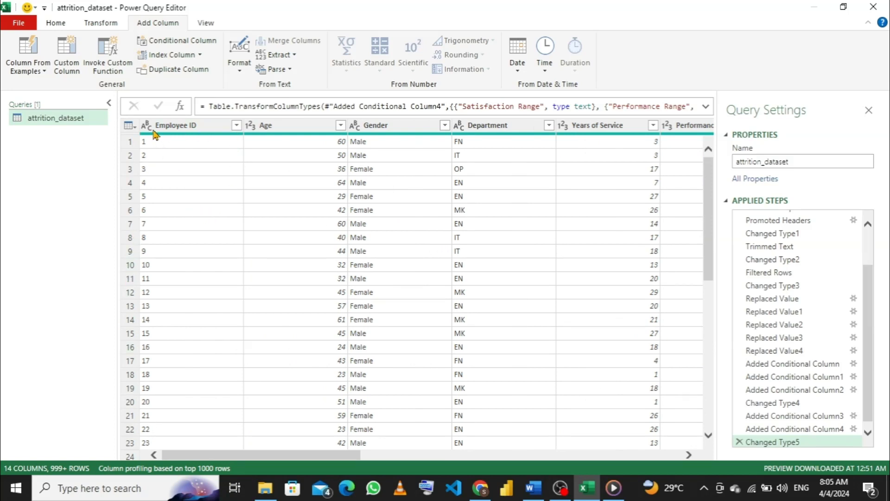
pyautogui.click(58, 24)
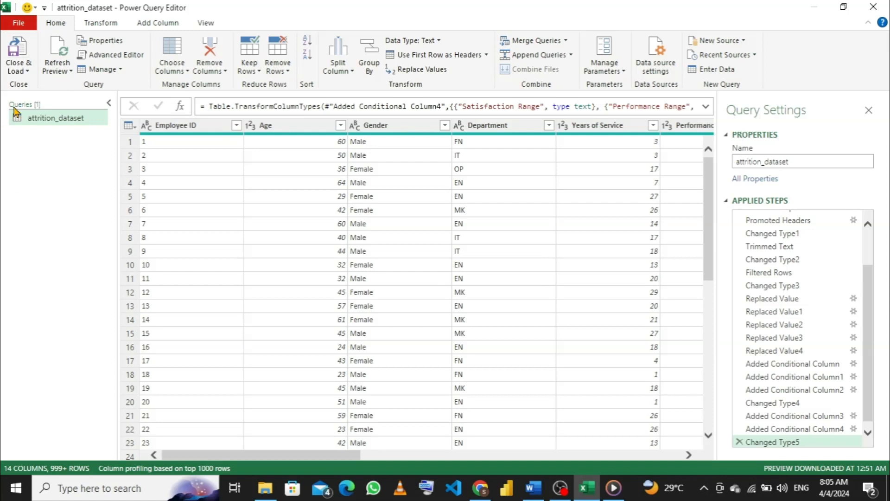
pyautogui.click(26, 71)
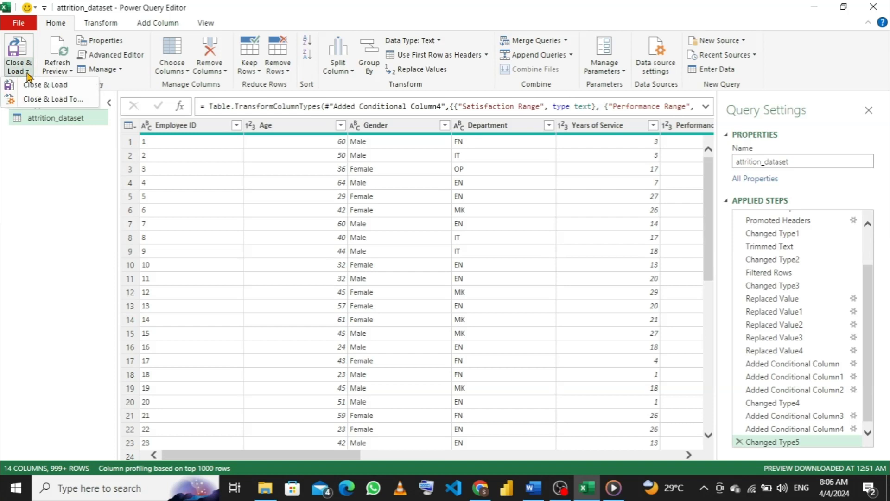
pyautogui.click(67, 86)
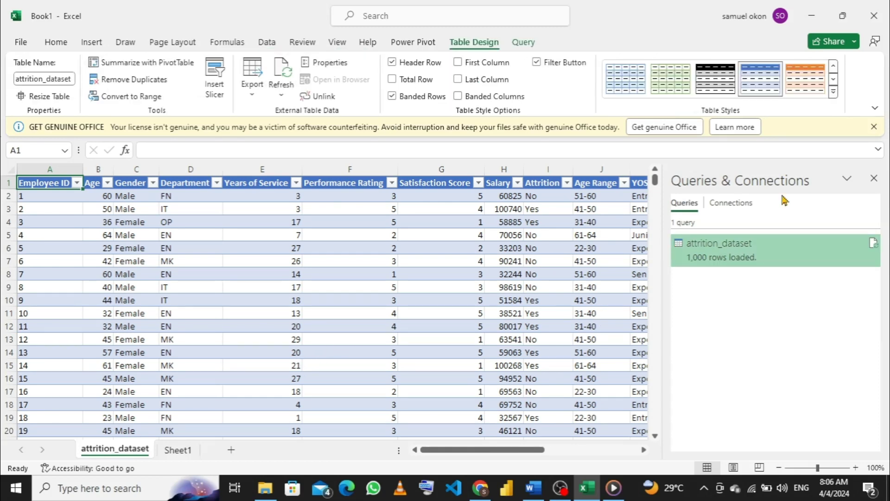
# Close the Queries & Connections pane beside the loaded table and switch to the empty Sheet1.
pyautogui.click(874, 179)
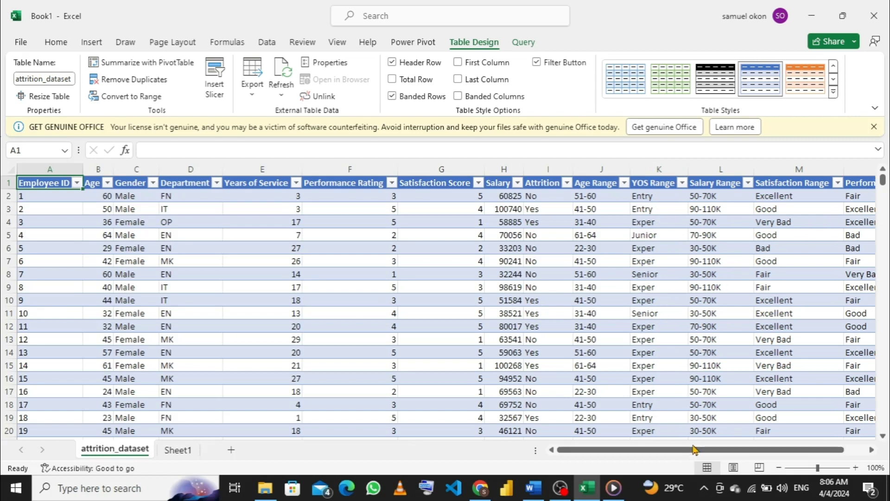
pyautogui.moveTo(690, 453); pyautogui.dragTo(719, 447)
pyautogui.moveTo(682, 449); pyautogui.dragTo(680, 449)
pyautogui.click(175, 451)
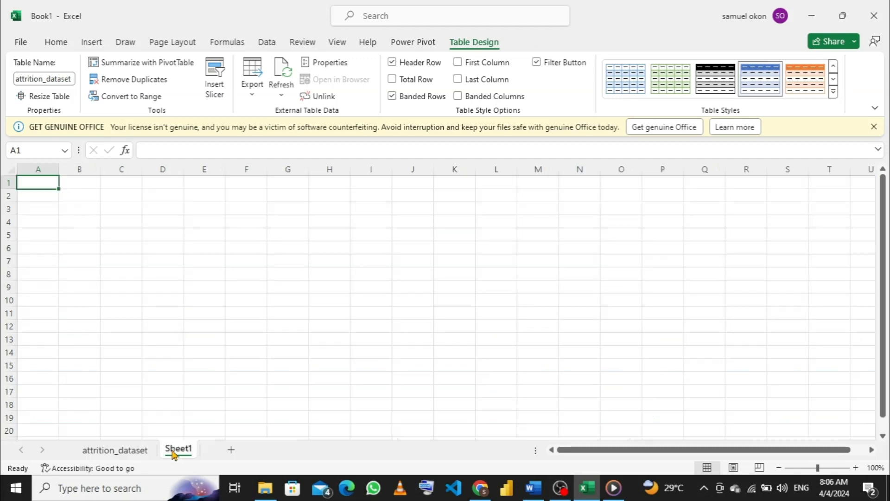
# Delete the empty Sheet1 from the workbook.
pyautogui.rightClick(165, 434)
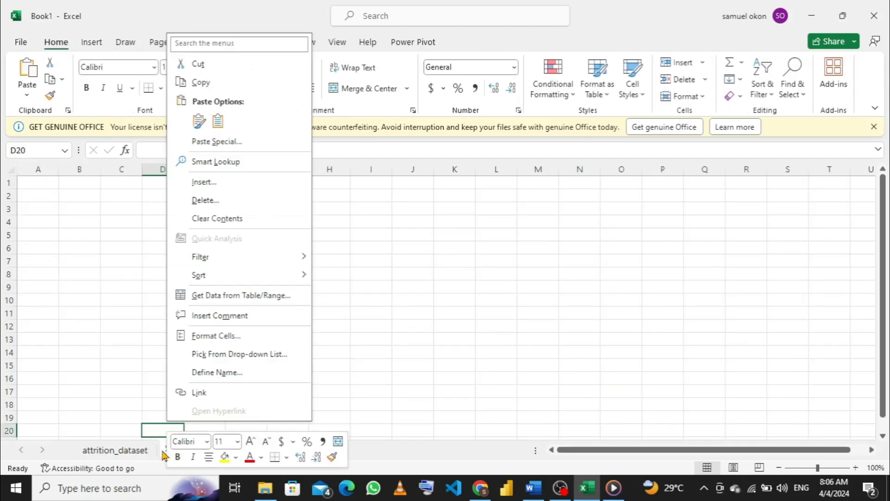
pyautogui.click(164, 453)
pyautogui.rightClick(163, 452)
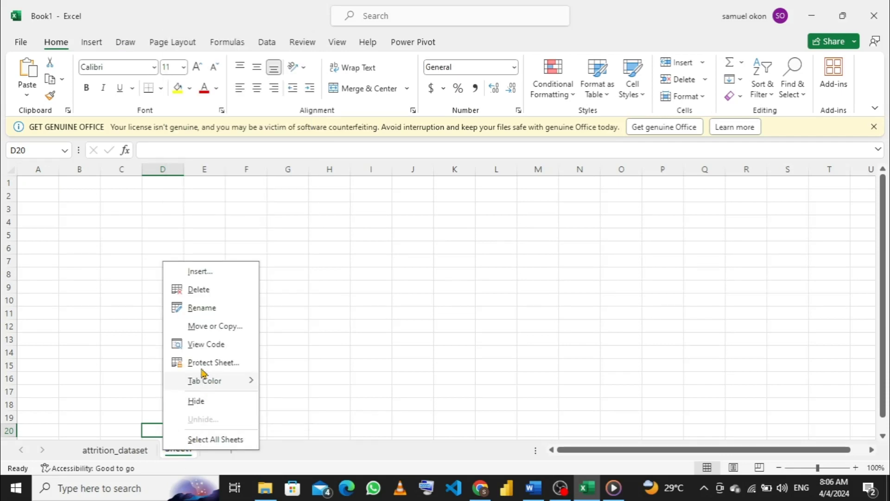
pyautogui.click(200, 293)
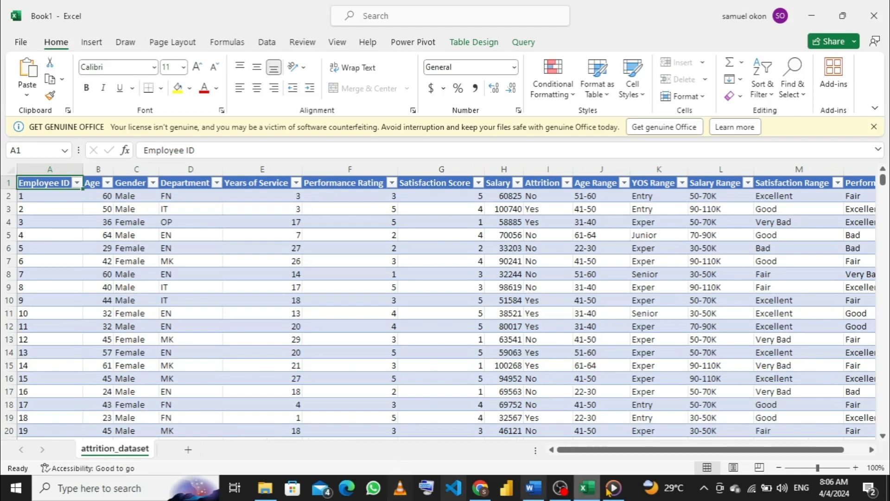
# Switch to the PROBLEM STATEMENT document in Word, review the analysis objectives, and return to the Book1 workbook in Excel.
pyautogui.moveTo(543, 490)
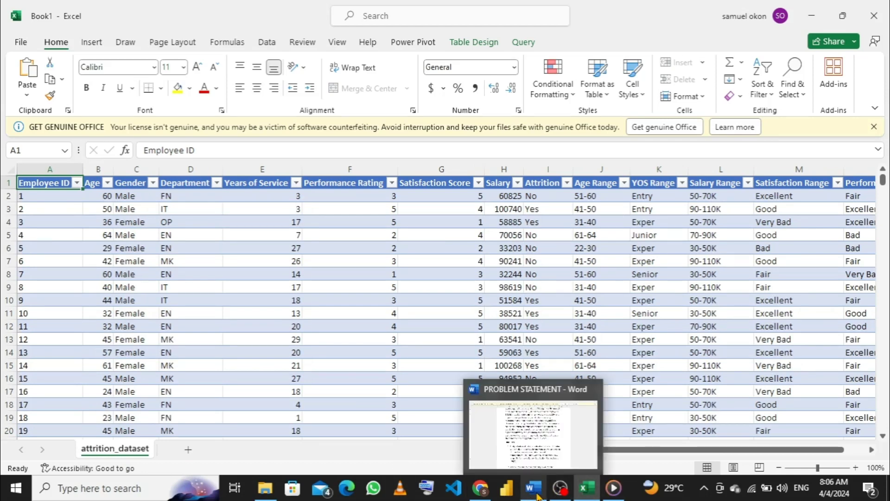
pyautogui.click(551, 444)
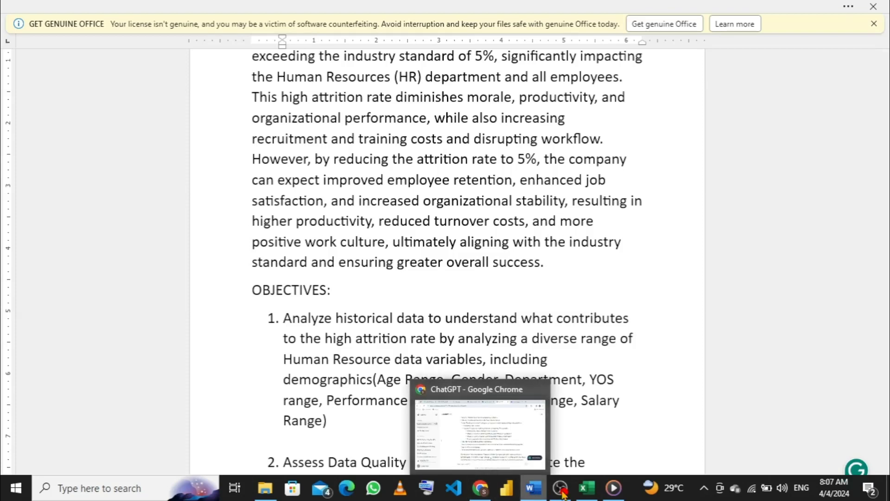
pyautogui.moveTo(587, 488)
pyautogui.click(573, 444)
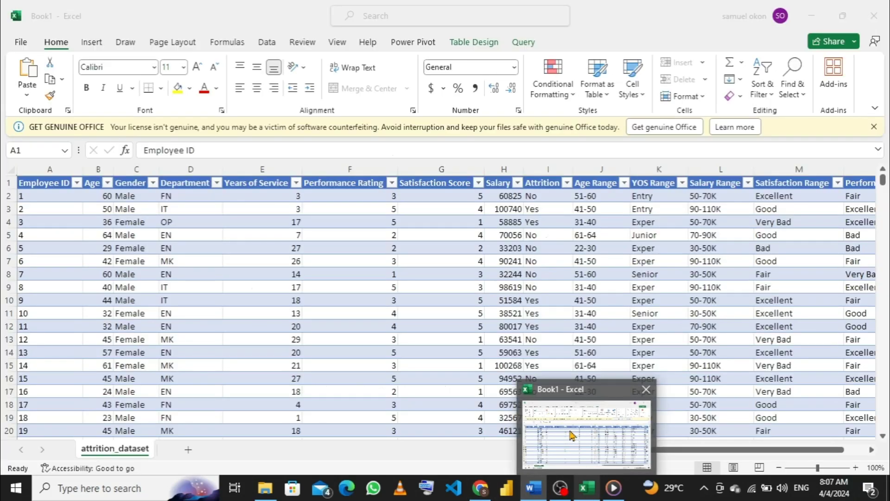
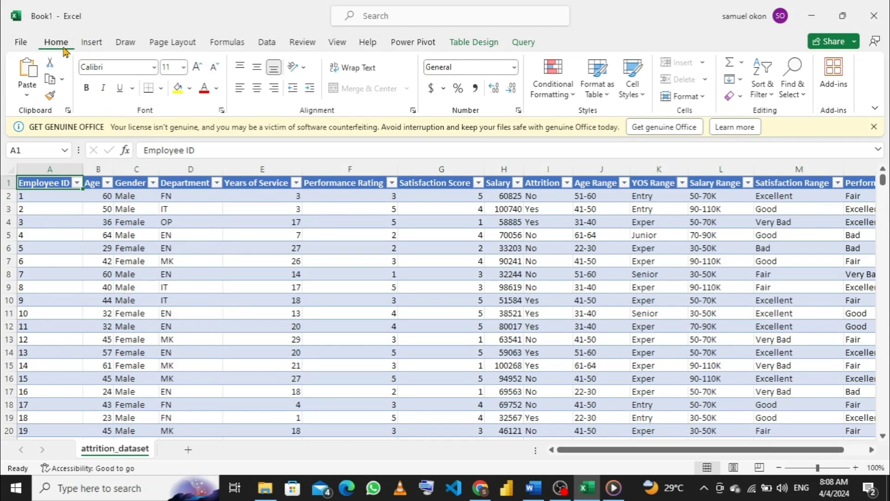
# Insert a PivotTable from the attrition_dataset table on a new worksheet, adding the data to the Data Model.
pyautogui.click(95, 44)
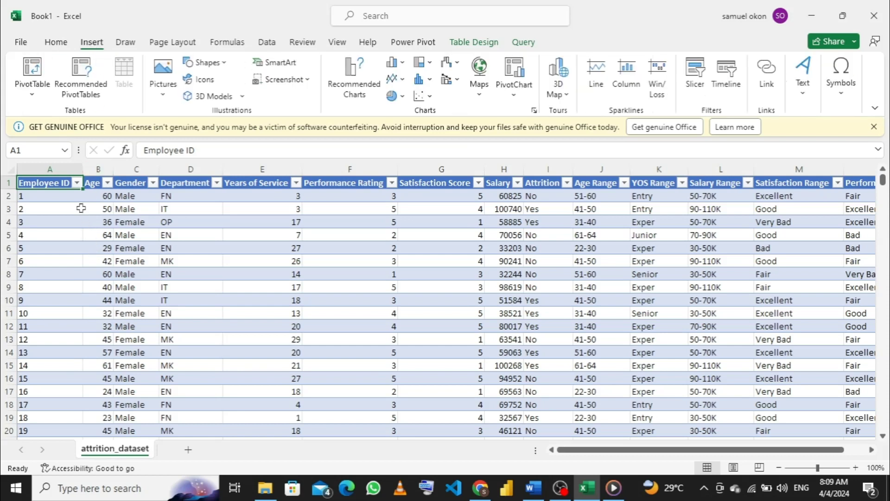
pyautogui.click(34, 96)
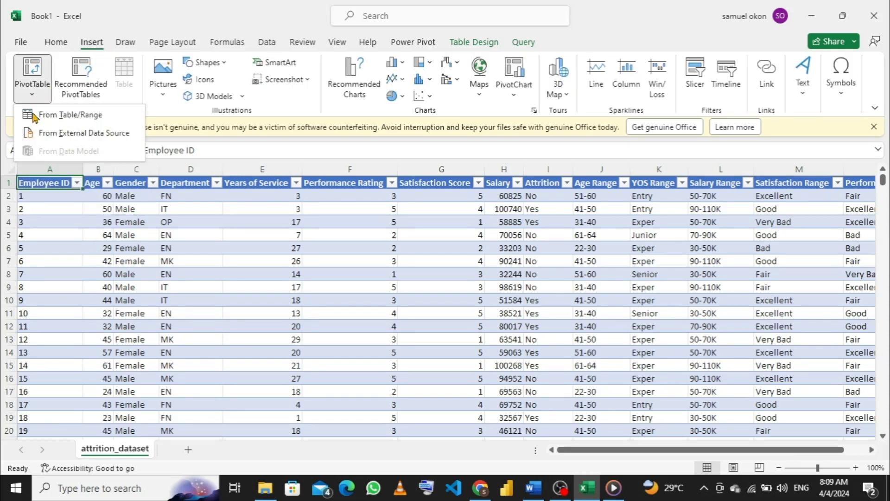
pyautogui.click(70, 117)
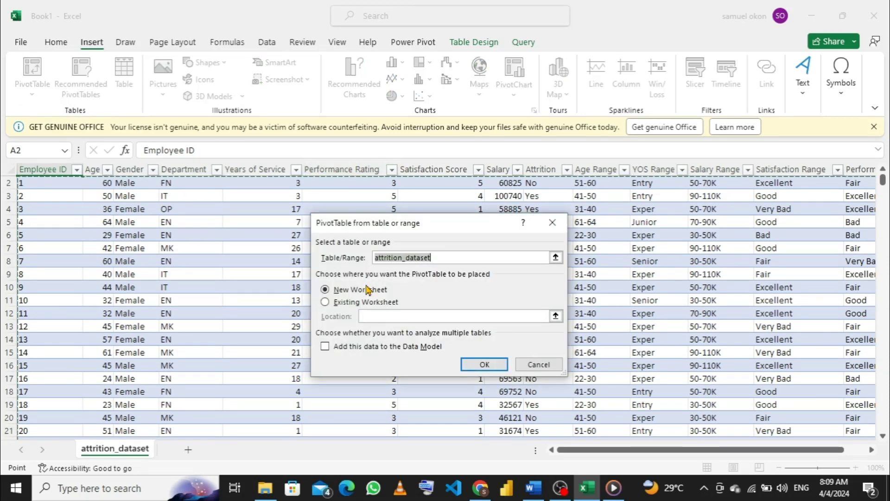
pyautogui.click(325, 347)
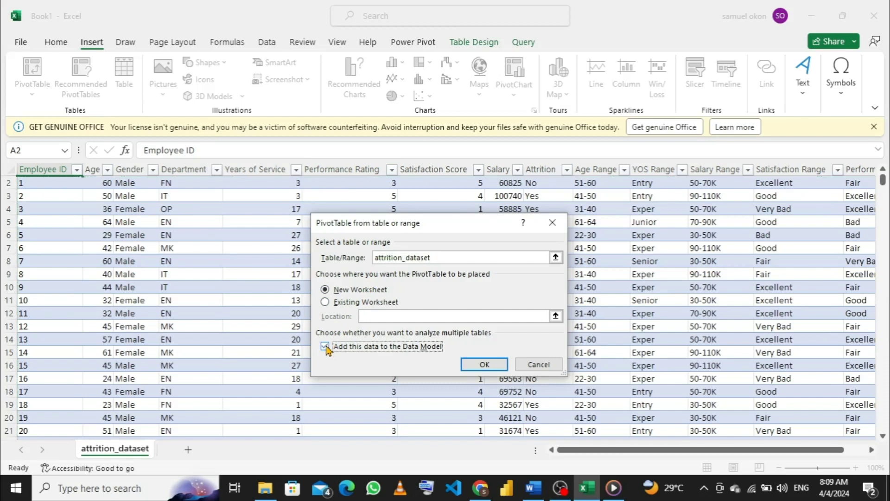
pyautogui.click(486, 362)
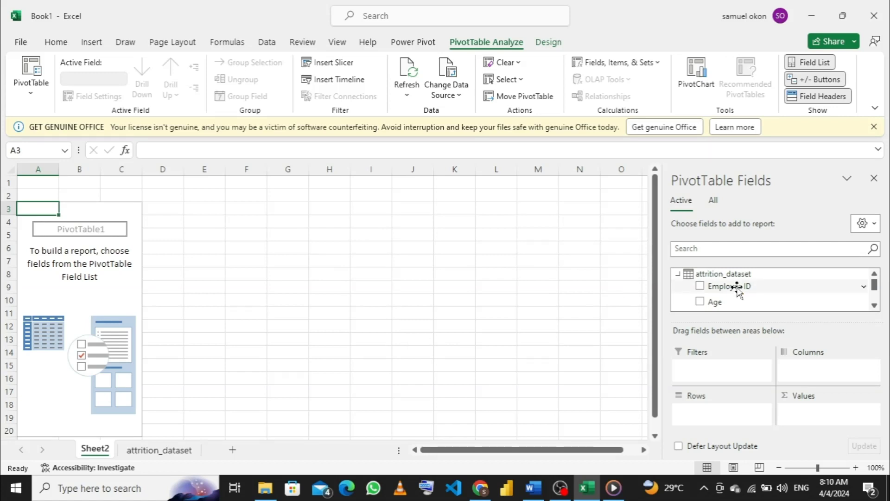
# Place Age Range in the PivotTable's Rows area and Employee ID in Values as a count.
pyautogui.scroll(-5, 742, 287)
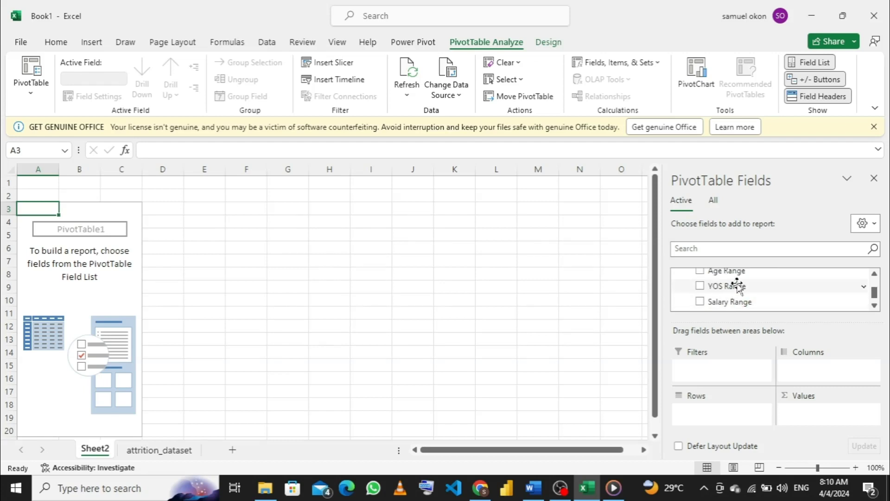
pyautogui.moveTo(736, 273); pyautogui.dragTo(723, 417)
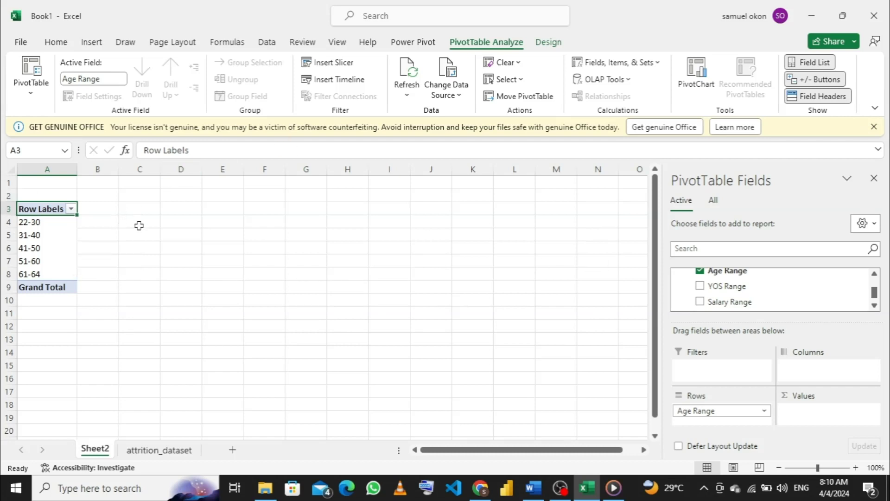
pyautogui.scroll(3, 748, 291)
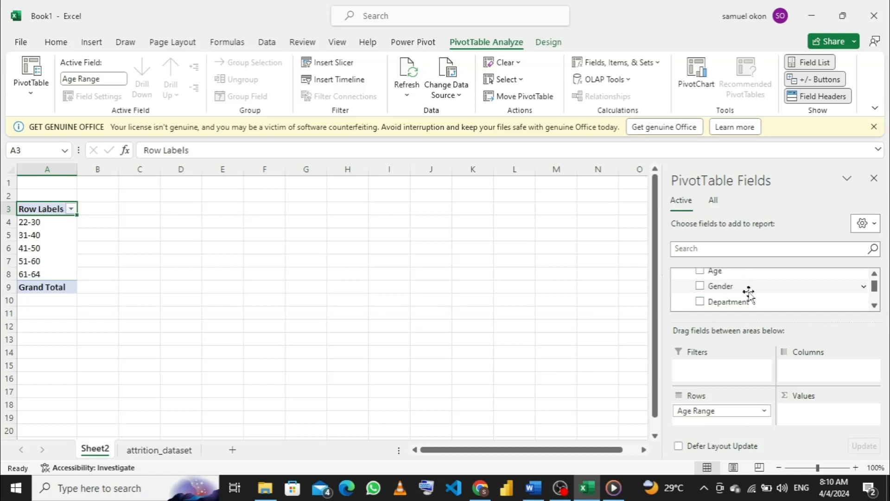
pyautogui.scroll(2, 748, 291)
pyautogui.scroll(-5, 738, 299)
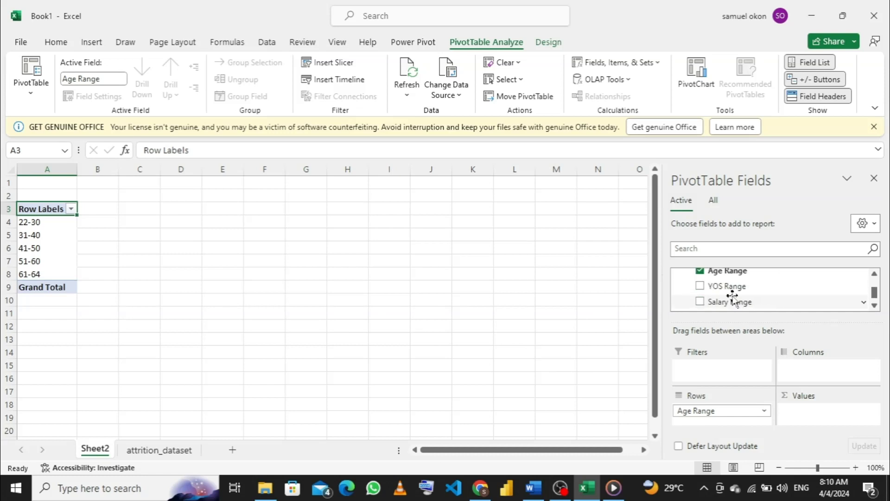
pyautogui.scroll(-2, 733, 298)
pyautogui.scroll(3, 751, 283)
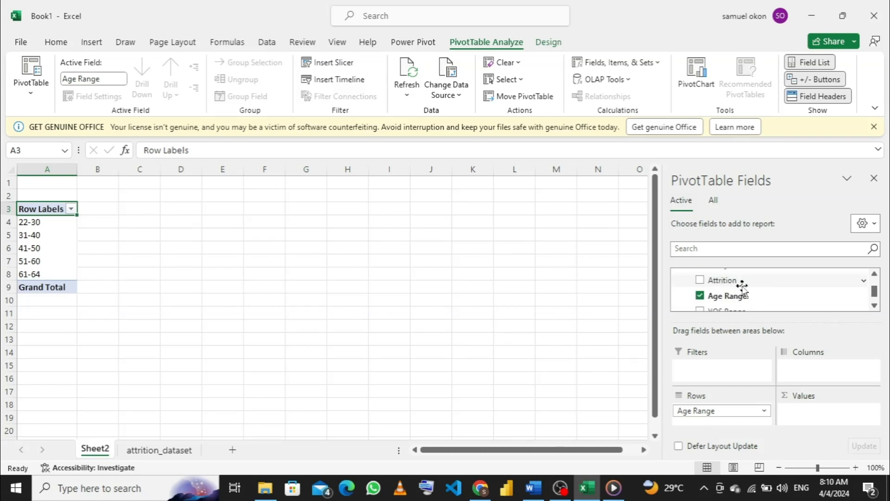
pyautogui.scroll(4, 741, 286)
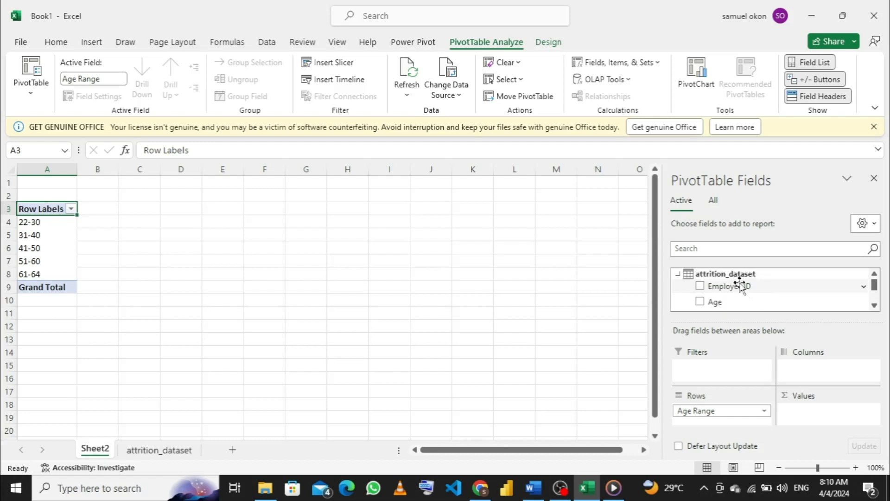
pyautogui.moveTo(740, 286); pyautogui.dragTo(817, 421)
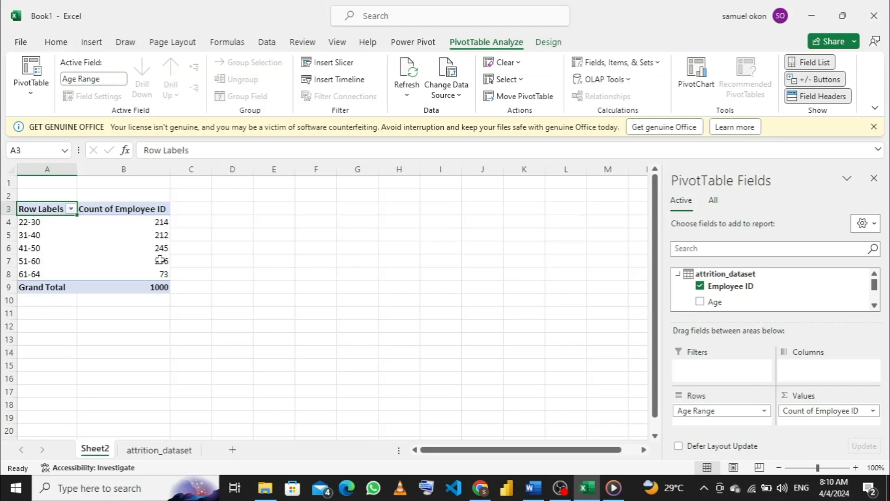
# Locate the Attrition field in the PivotTable's field list.
pyautogui.moveTo(160, 226)
pyautogui.scroll(-6, 791, 304)
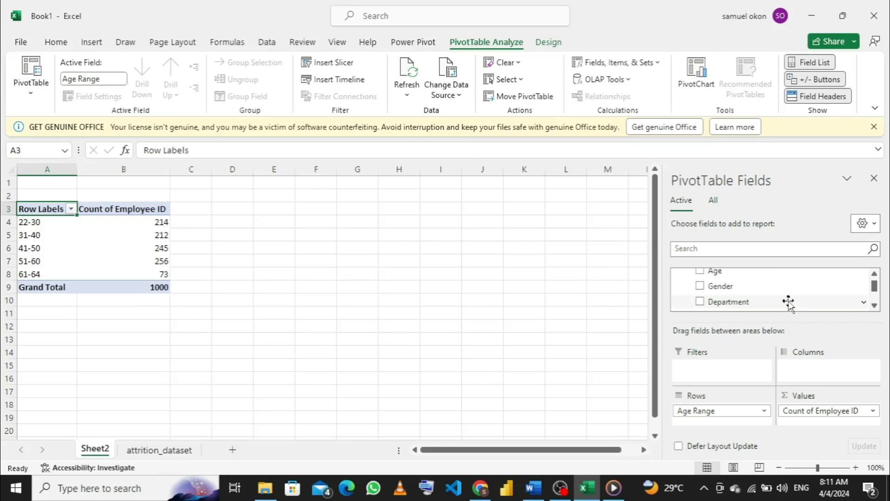
pyautogui.scroll(2, 744, 285)
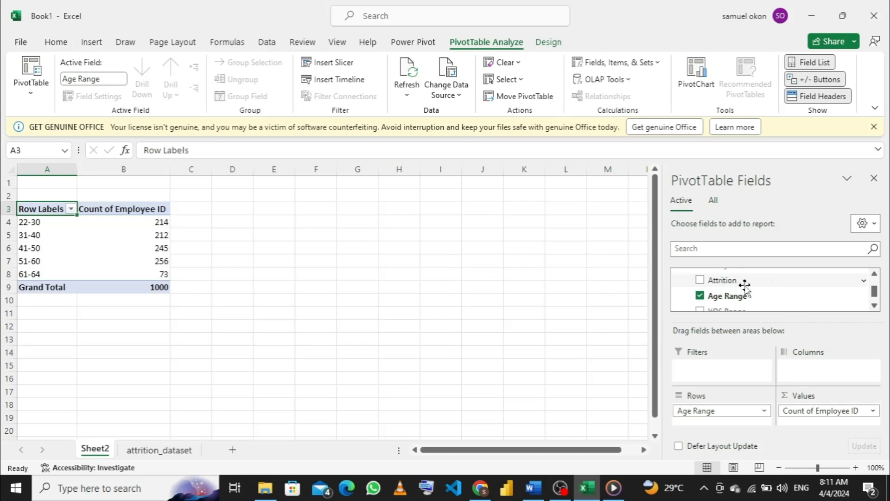
# Add Attrition as a report filter to the age range PivotTable and filter it to only Yes, with multiple-item selection enabled.
pyautogui.moveTo(747, 280); pyautogui.dragTo(721, 373)
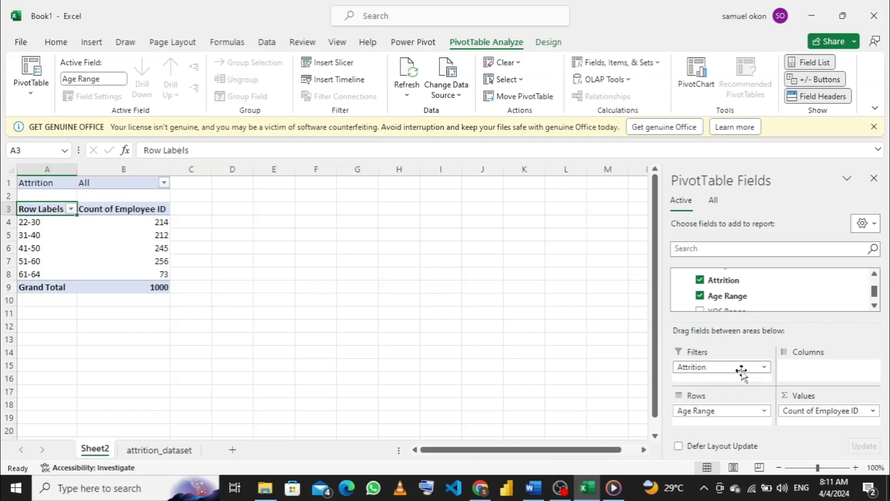
pyautogui.click(164, 182)
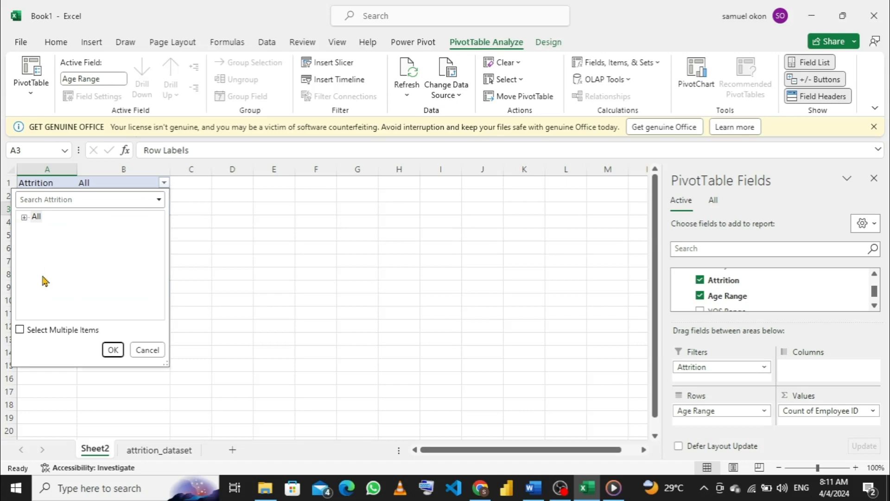
pyautogui.click(20, 330)
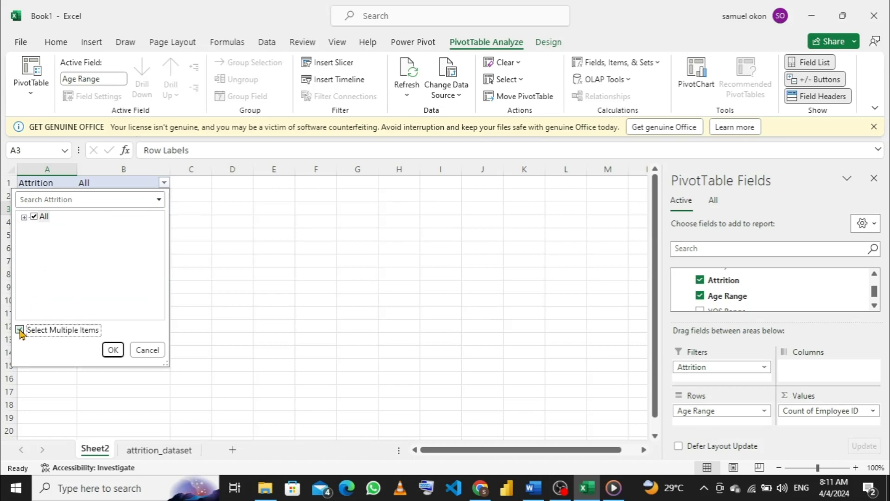
pyautogui.click(24, 217)
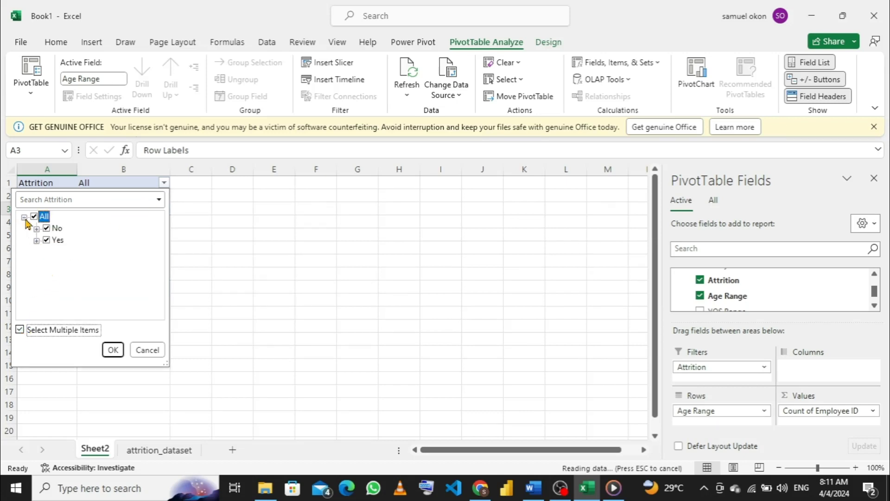
pyautogui.click(48, 231)
pyautogui.click(46, 228)
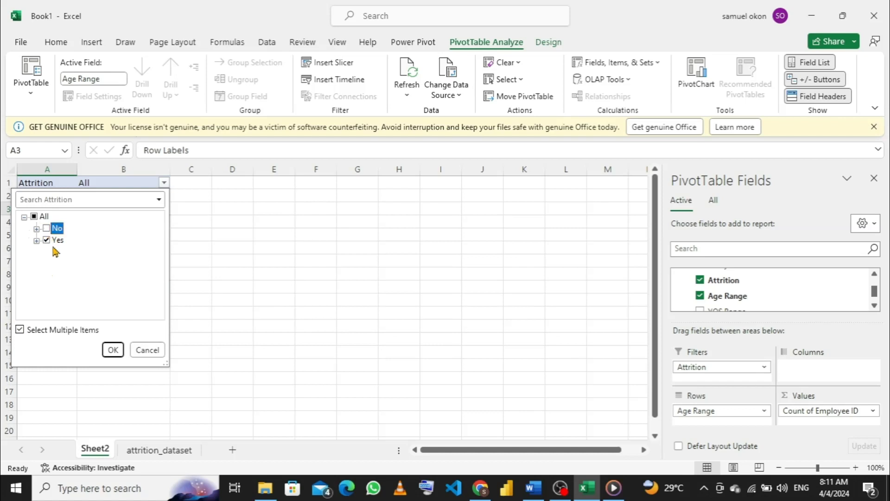
pyautogui.click(113, 350)
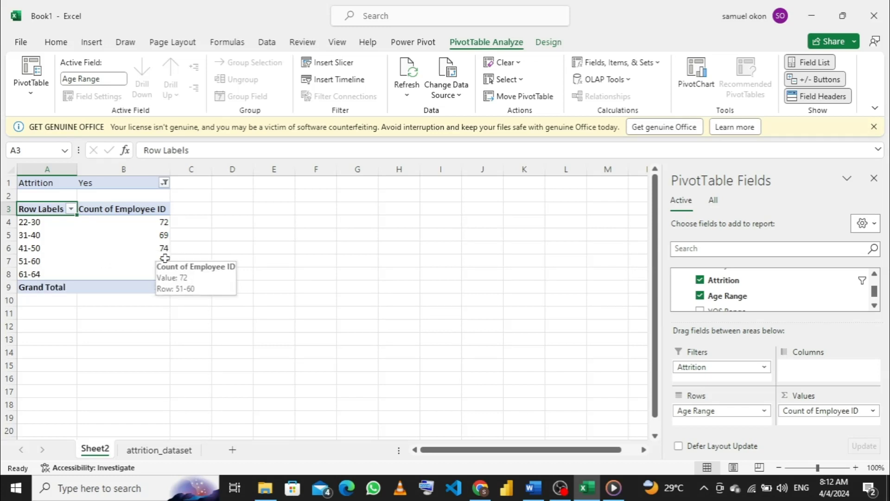
# Sort the age range PivotTable by Count of Employee ID from largest to smallest.
pyautogui.rightClick(147, 223)
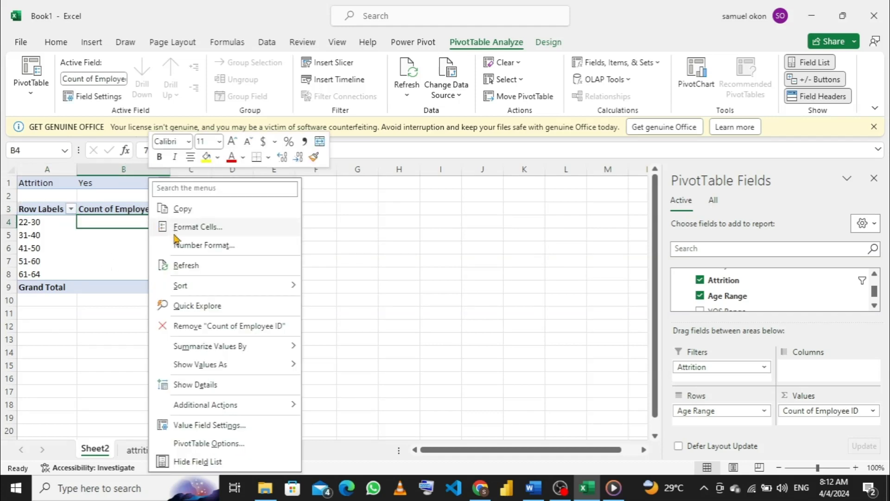
pyautogui.moveTo(230, 291)
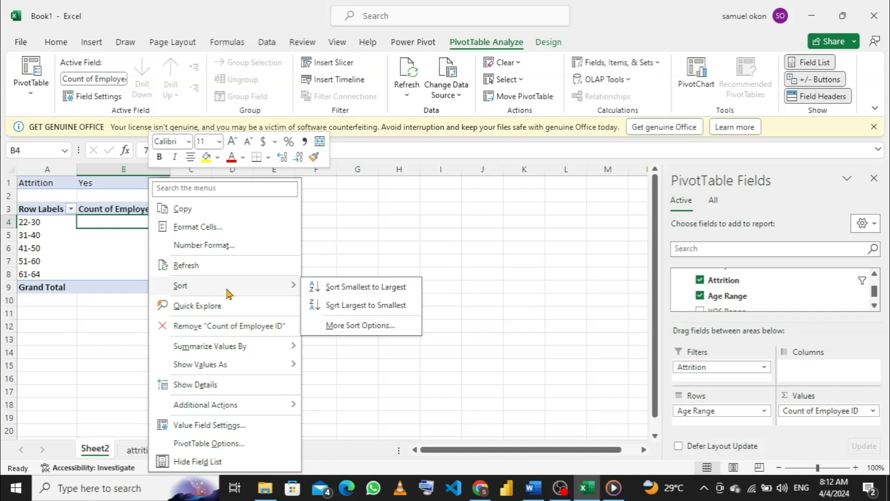
pyautogui.click(353, 305)
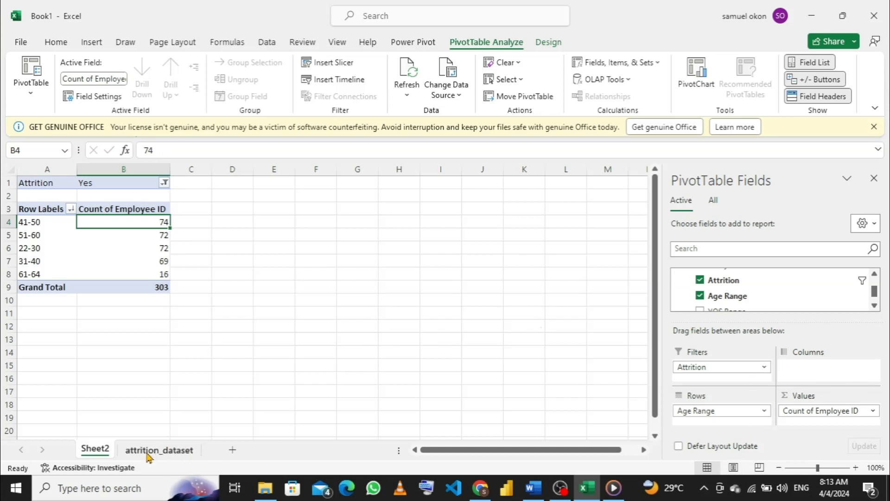
# Rename the Sheet2 worksheet as "Attrition By Age Range".
pyautogui.doubleClick(93, 450)
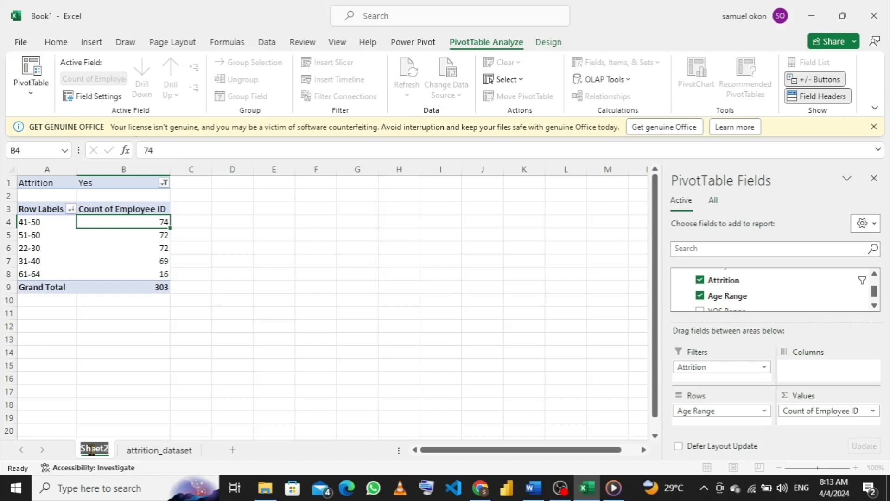
pyautogui.write('At')
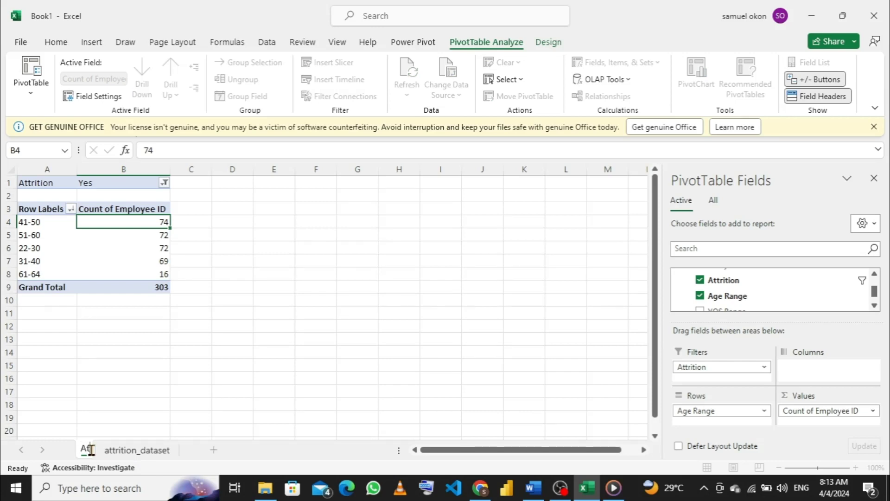
pyautogui.write('trition')
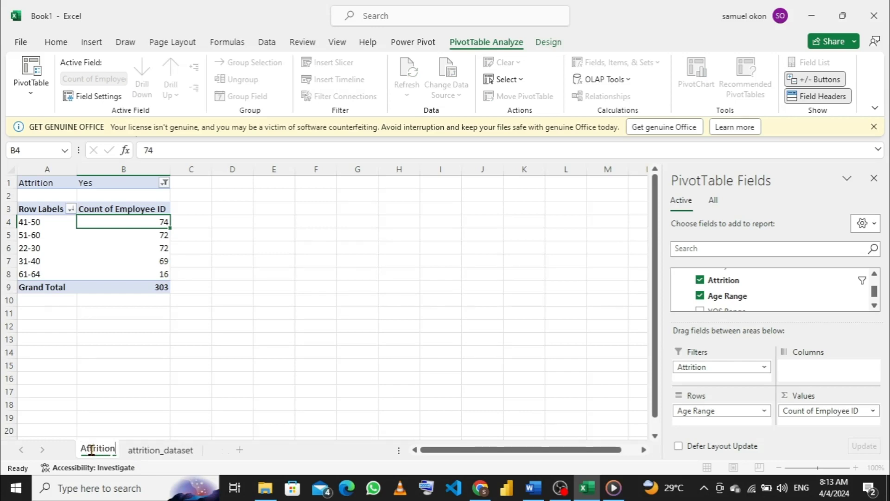
pyautogui.write(' B')
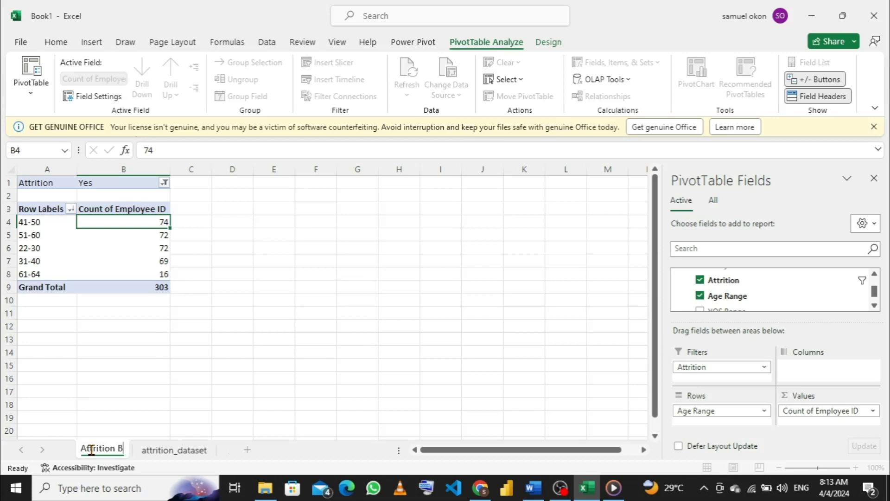
pyautogui.write('y A')
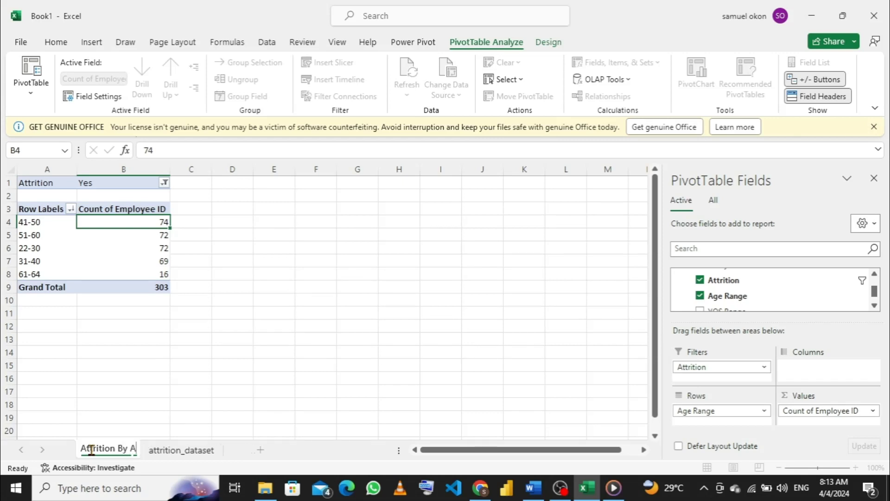
pyautogui.write('ge')
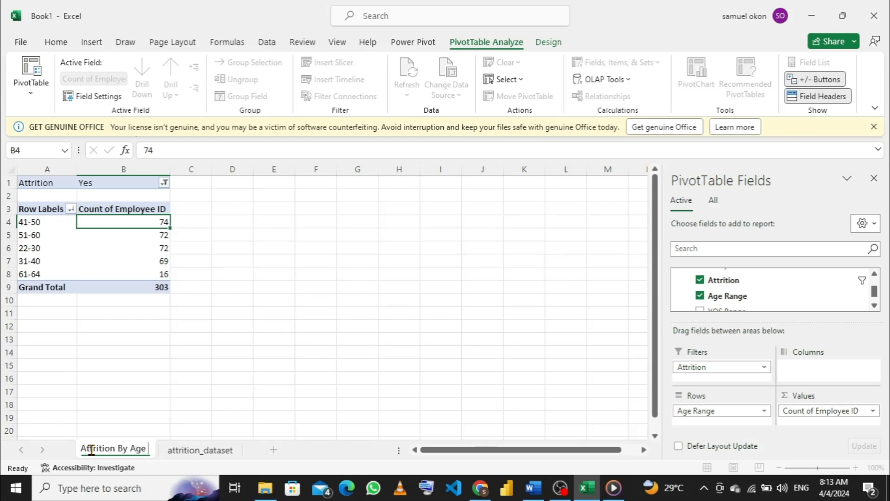
pyautogui.write(' Range')
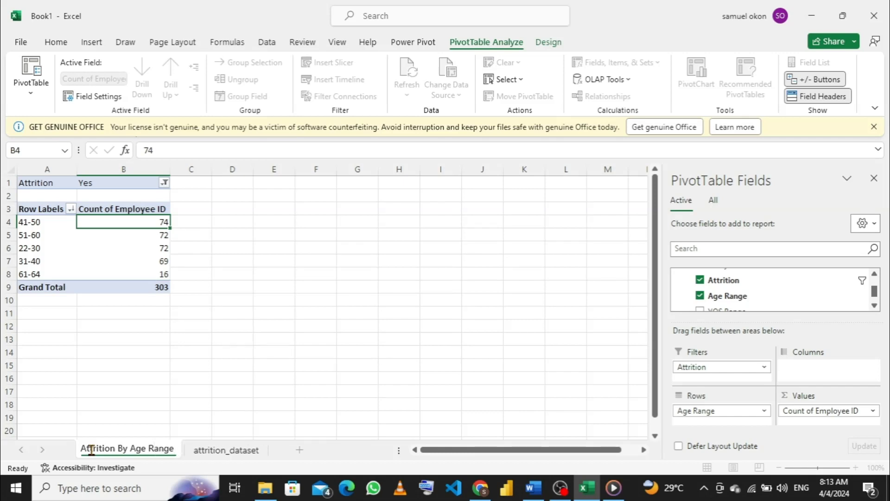
pyautogui.press('Return')
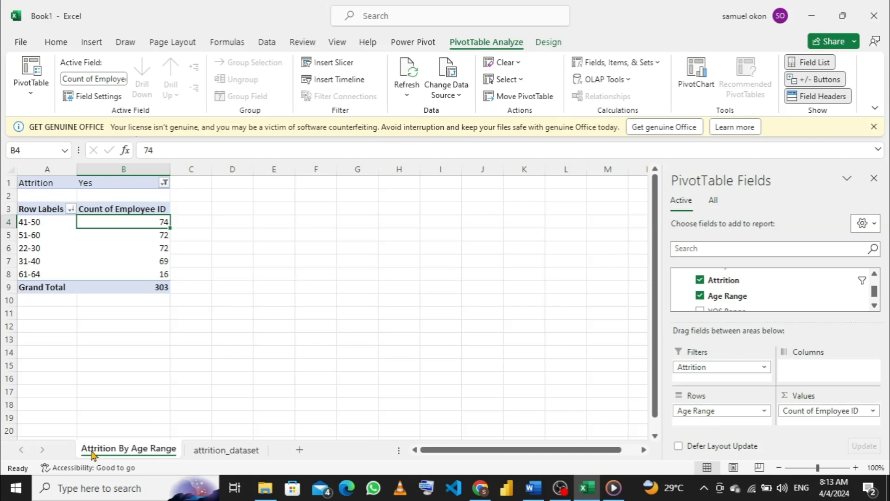
# Color the Attrition By Age Range sheet's tab with a dark green theme shade.
pyautogui.rightClick(122, 454)
pyautogui.moveTo(192, 390)
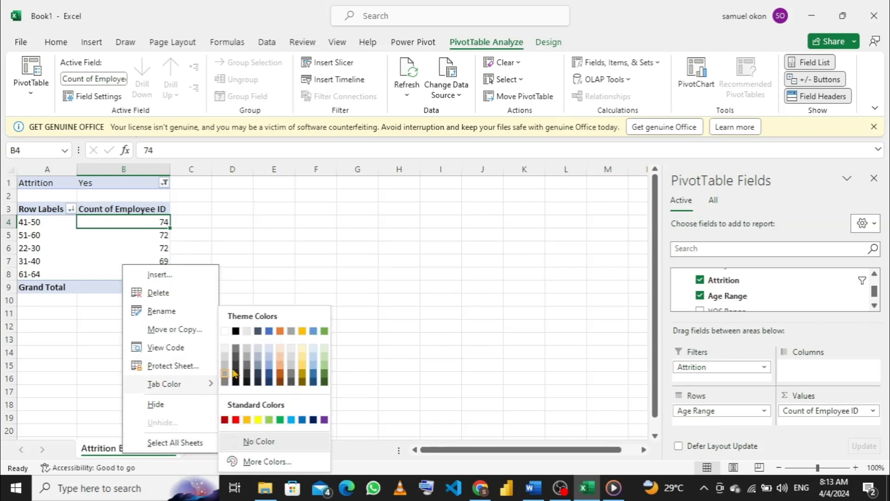
pyautogui.click(324, 374)
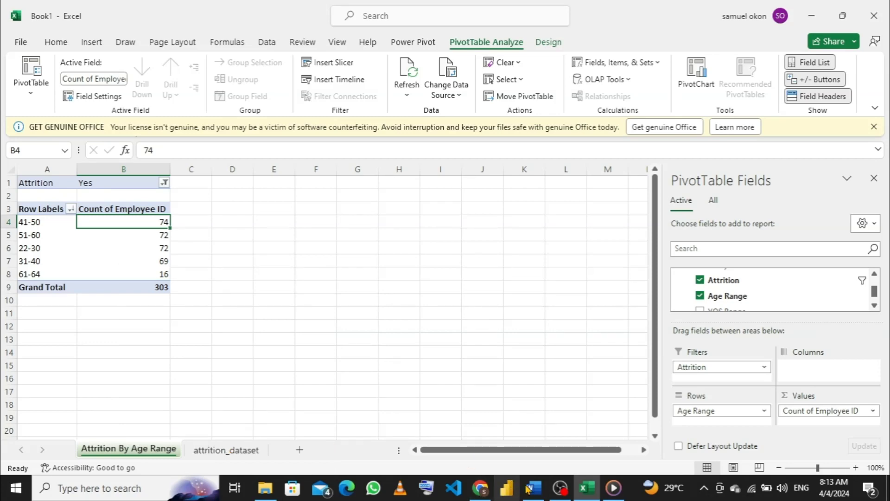
pyautogui.moveTo(538, 491)
pyautogui.moveTo(529, 450)
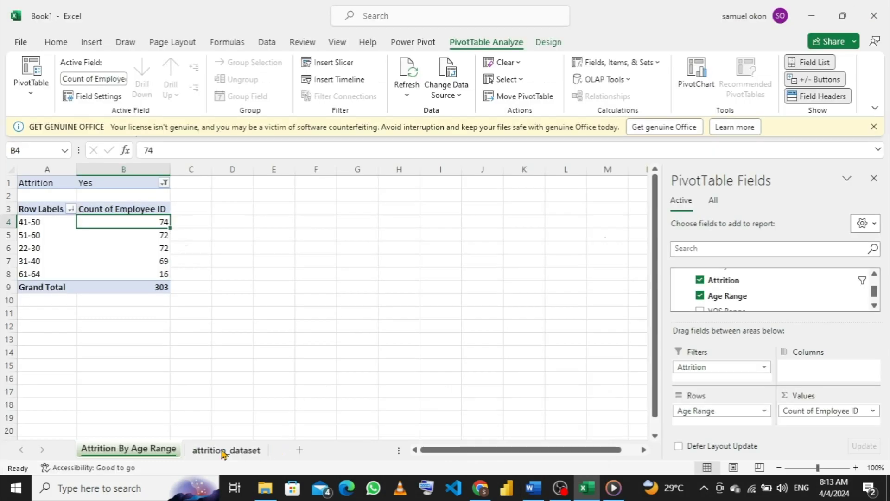
# Create a PivotTable from the attrition_dataset table on a new worksheet, adding the data to the Data Model.
pyautogui.click(224, 451)
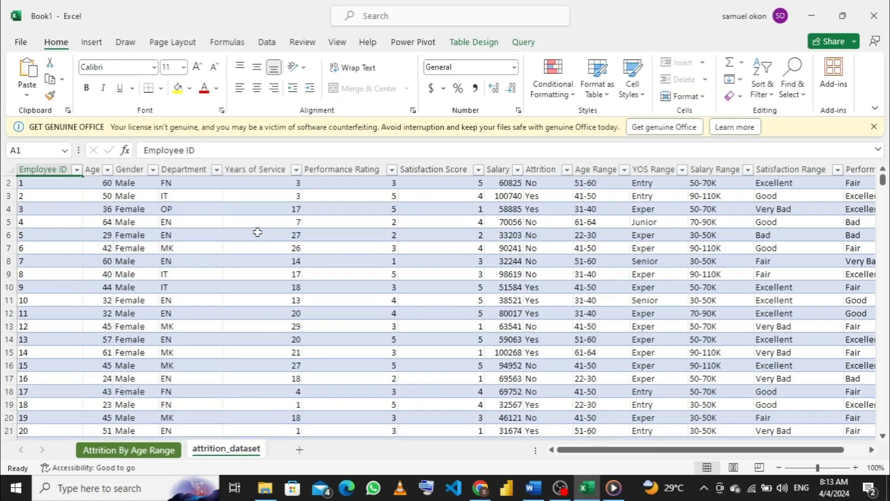
pyautogui.click(258, 233)
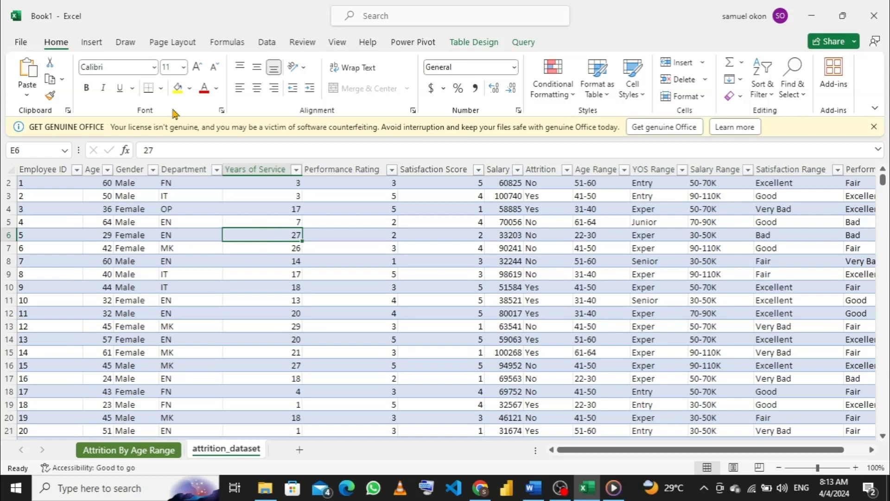
pyautogui.click(92, 42)
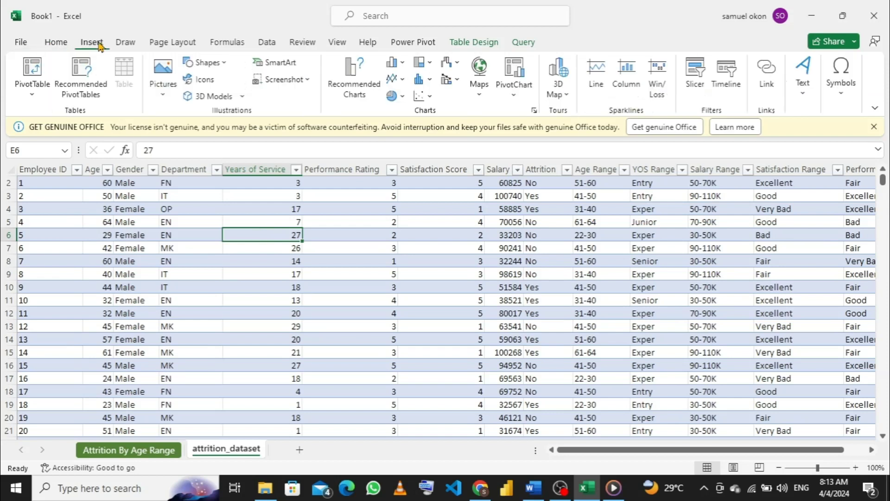
pyautogui.click(35, 97)
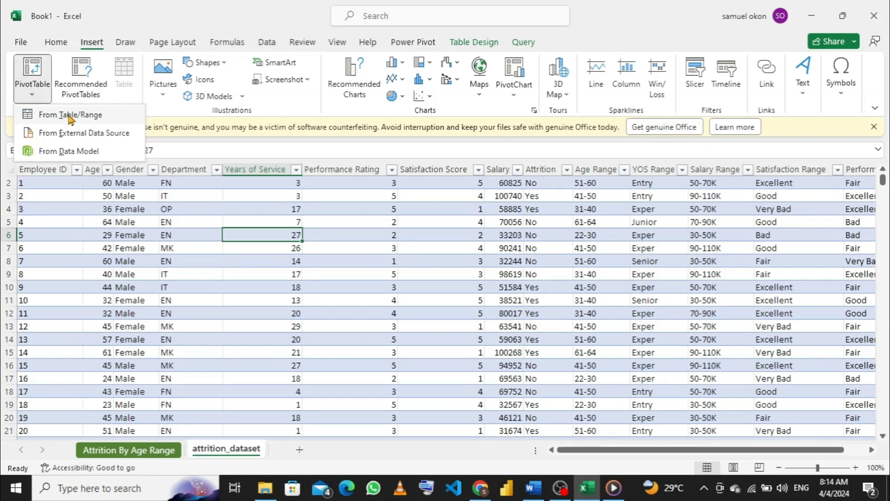
pyautogui.click(69, 116)
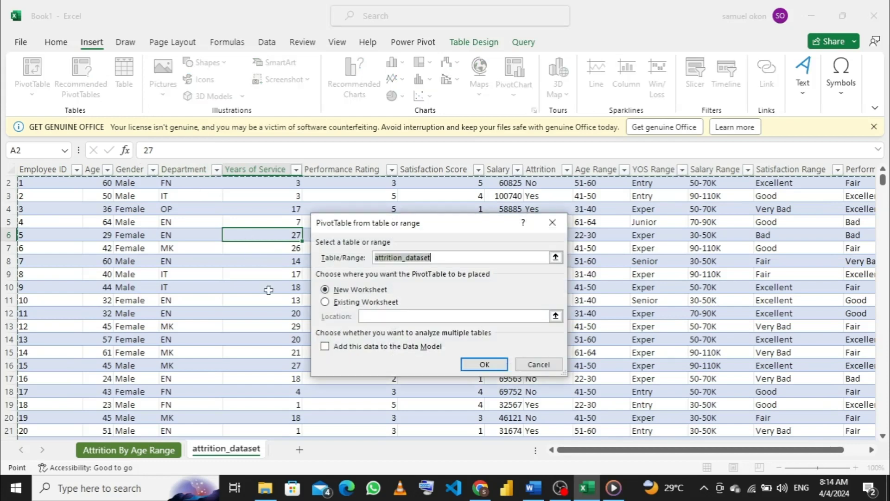
pyautogui.click(325, 347)
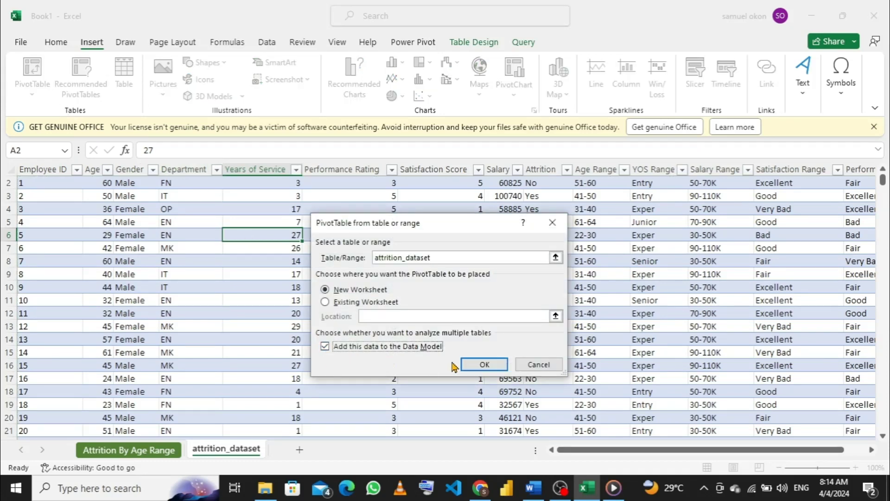
pyautogui.click(485, 365)
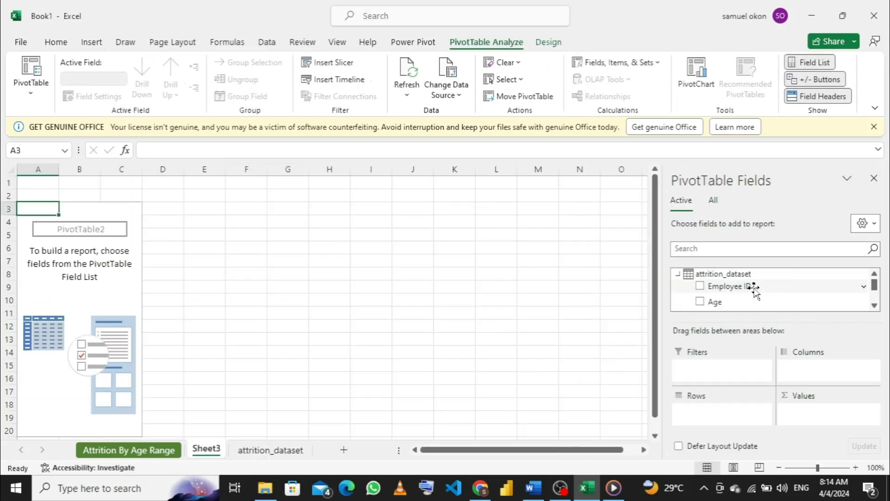
# Build the new PivotTable with the count of Employee ID as values and Gender as rows.
pyautogui.moveTo(752, 286); pyautogui.dragTo(815, 419)
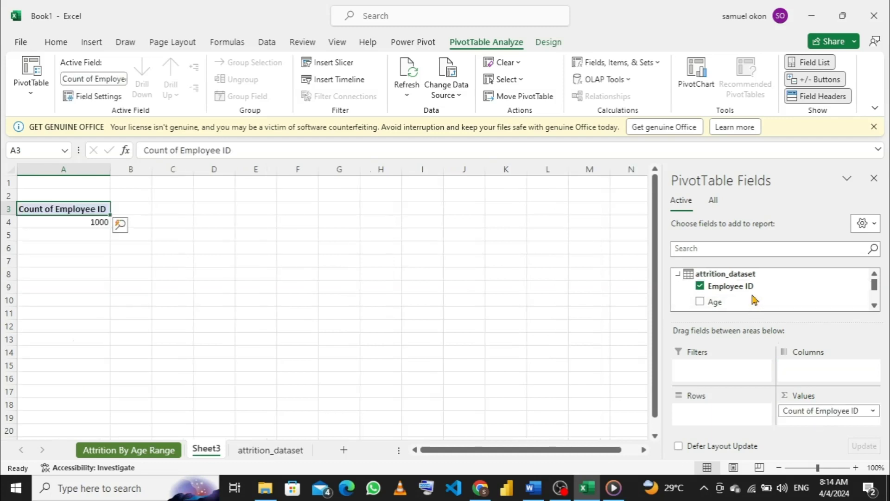
pyautogui.scroll(-3, 754, 301)
pyautogui.scroll(3, 754, 301)
pyautogui.scroll(-6, 754, 301)
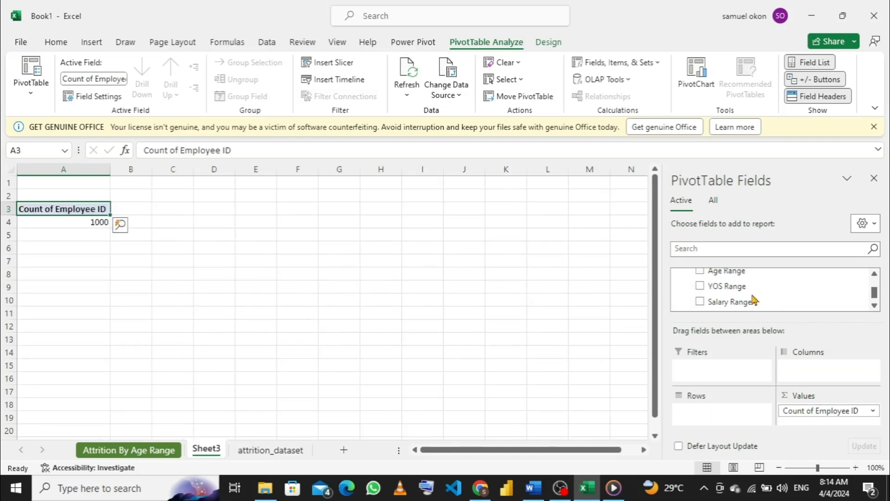
pyautogui.scroll(-2, 754, 301)
pyautogui.scroll(8, 755, 299)
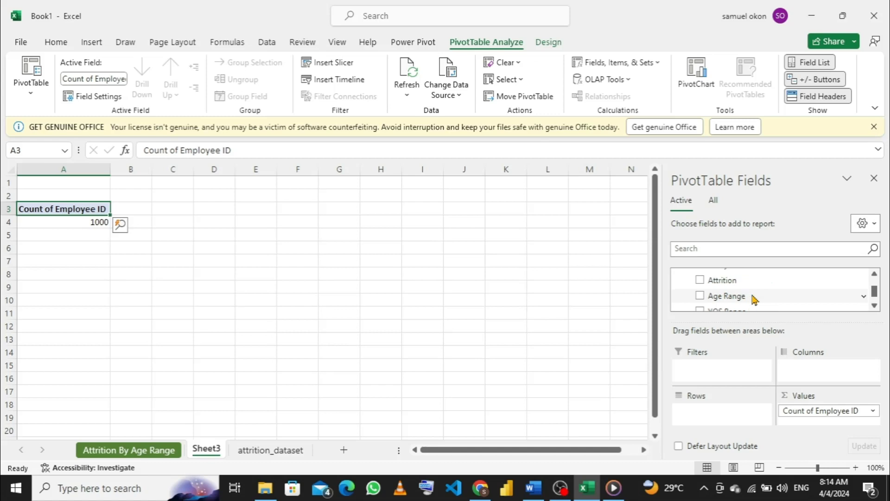
pyautogui.scroll(3, 755, 299)
pyautogui.scroll(-3, 754, 299)
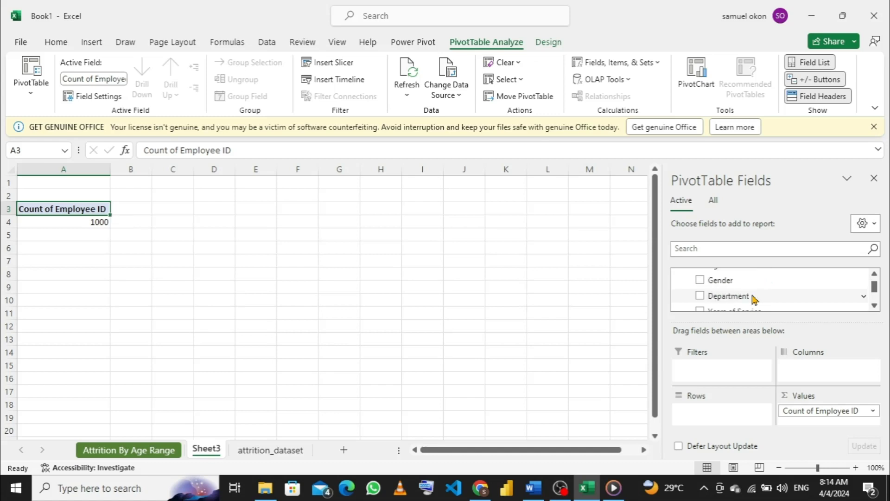
pyautogui.scroll(3, 754, 299)
pyautogui.scroll(-3, 754, 299)
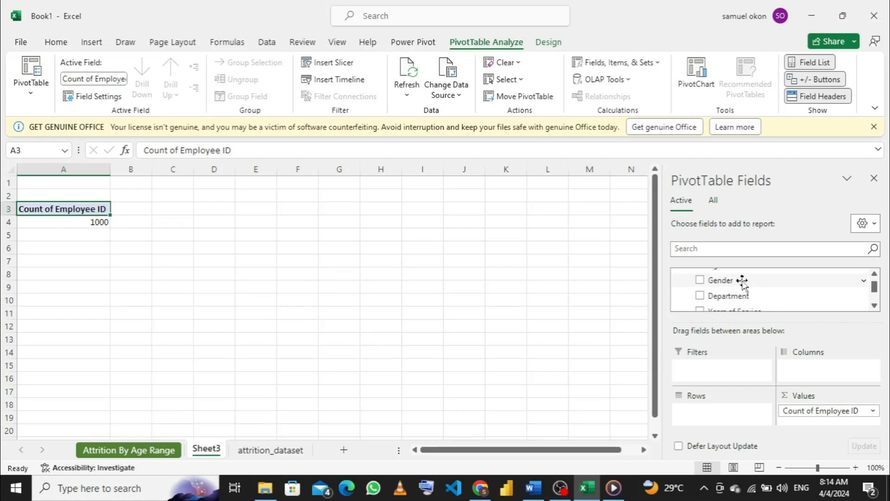
pyautogui.moveTo(741, 280); pyautogui.dragTo(709, 419)
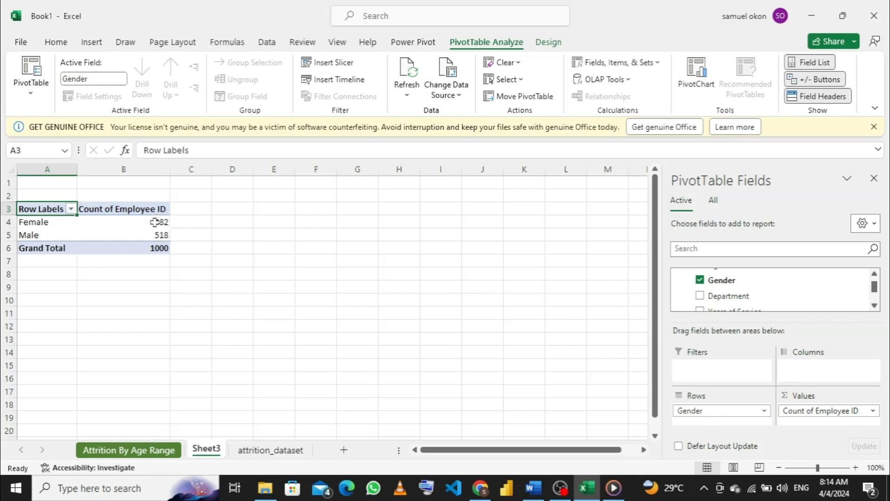
# Add the Attrition field to the gender PivotTable as columns.
pyautogui.moveTo(150, 246)
pyautogui.scroll(2, 770, 283)
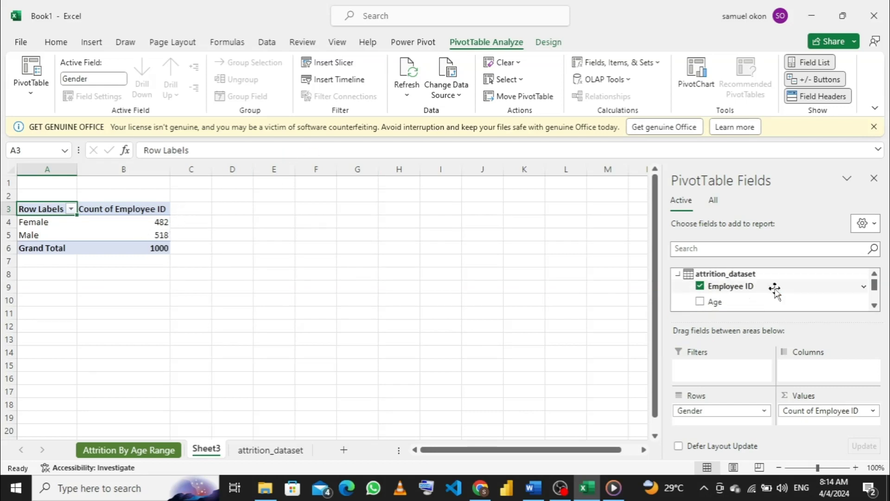
pyautogui.scroll(-5, 773, 300)
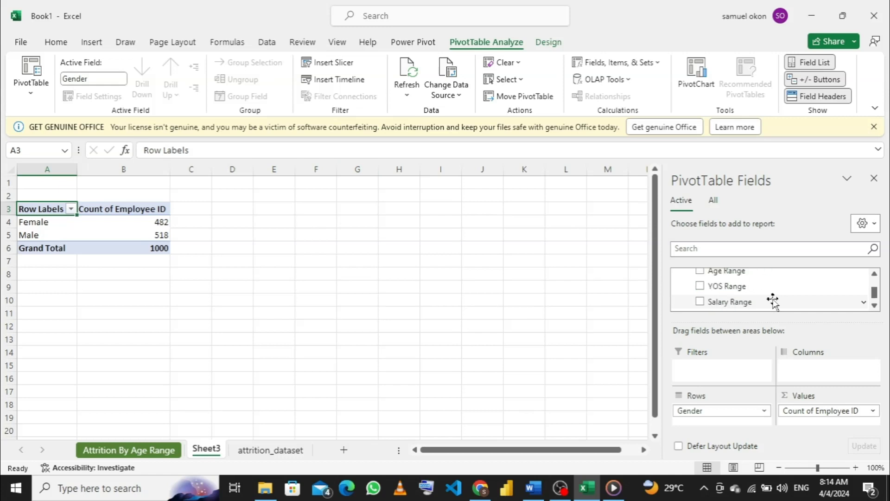
pyautogui.scroll(-2, 773, 301)
pyautogui.scroll(2, 773, 301)
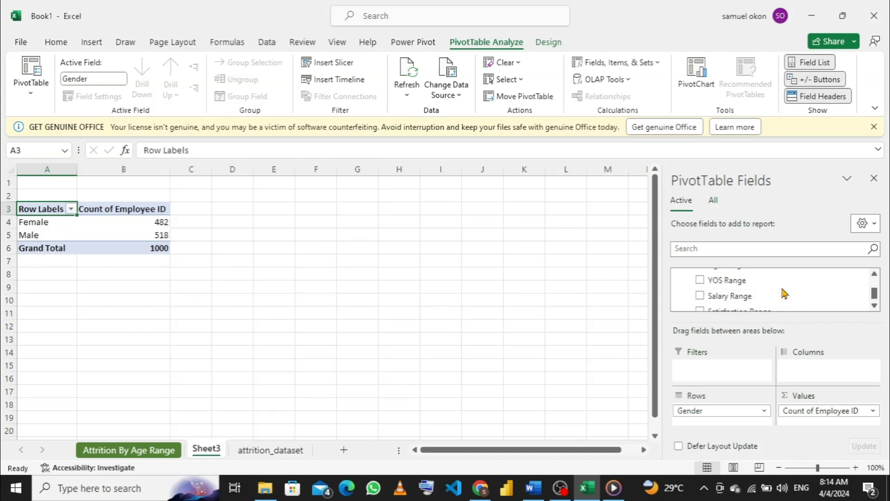
pyautogui.scroll(-2, 774, 300)
pyautogui.scroll(4, 774, 301)
pyautogui.scroll(-4, 775, 301)
pyautogui.scroll(4, 774, 300)
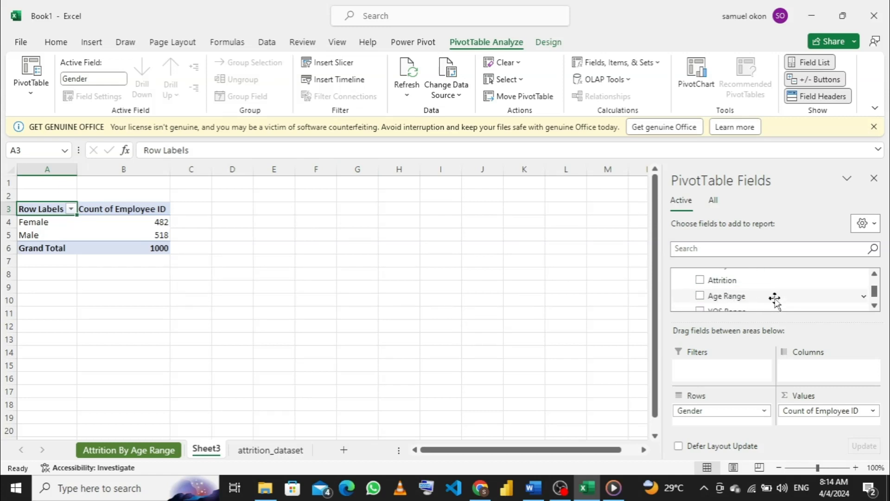
pyautogui.moveTo(747, 280); pyautogui.dragTo(822, 368)
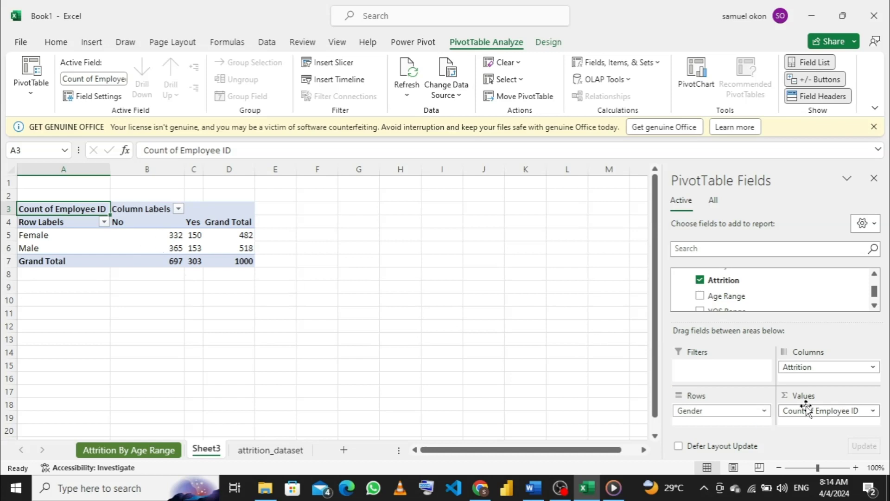
# Move Attrition from the columns to the report filter and restrict the PivotTable to Yes.
pyautogui.moveTo(821, 368); pyautogui.dragTo(724, 373)
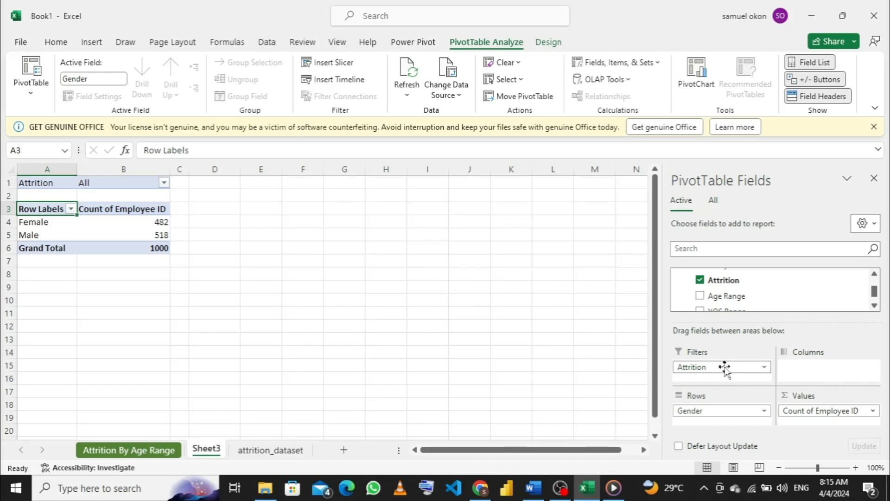
pyautogui.click(164, 183)
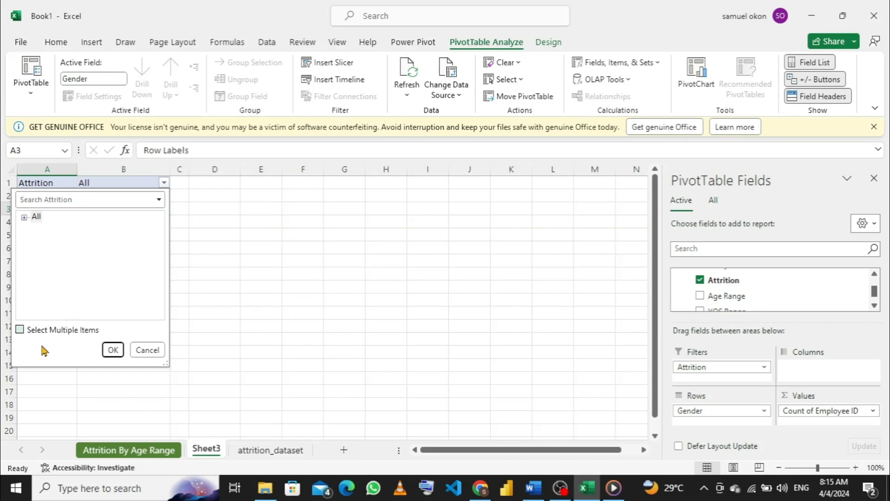
pyautogui.click(18, 332)
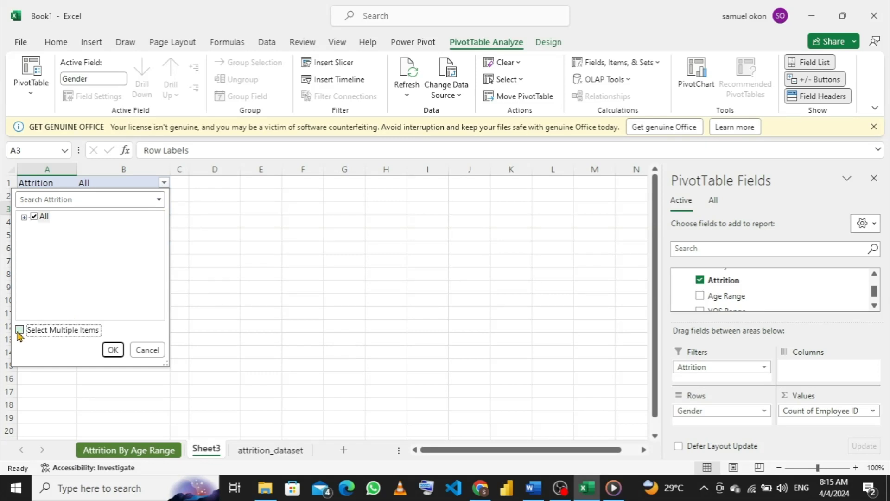
pyautogui.click(24, 217)
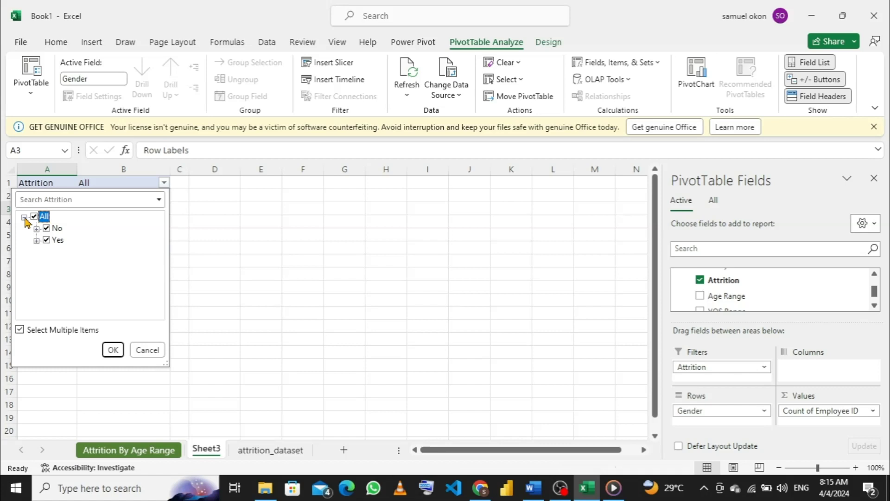
pyautogui.click(46, 229)
pyautogui.click(114, 351)
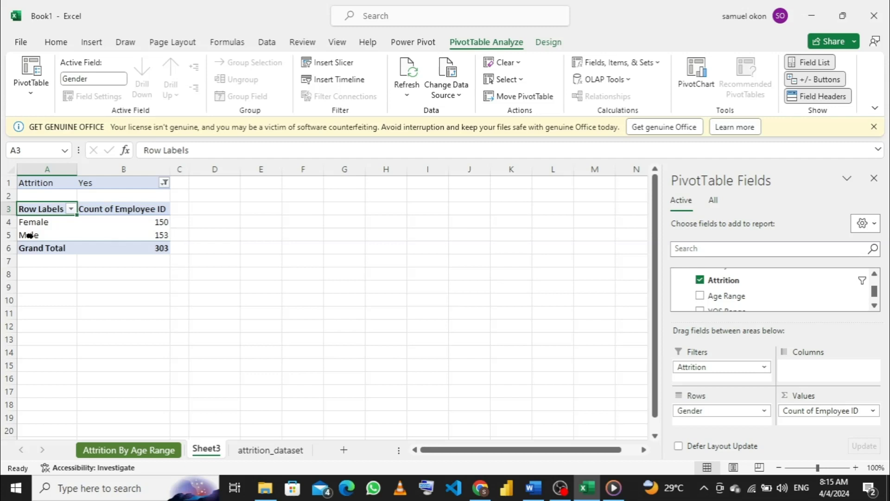
# Rename the Sheet3 worksheet as "Attrition By Gender".
pyautogui.moveTo(165, 219)
pyautogui.doubleClick(207, 449)
pyautogui.write('A')
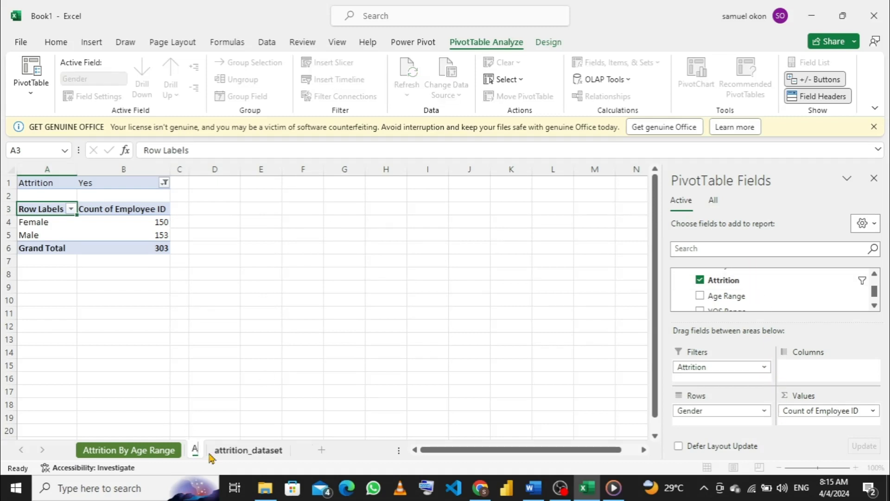
pyautogui.write('ttr')
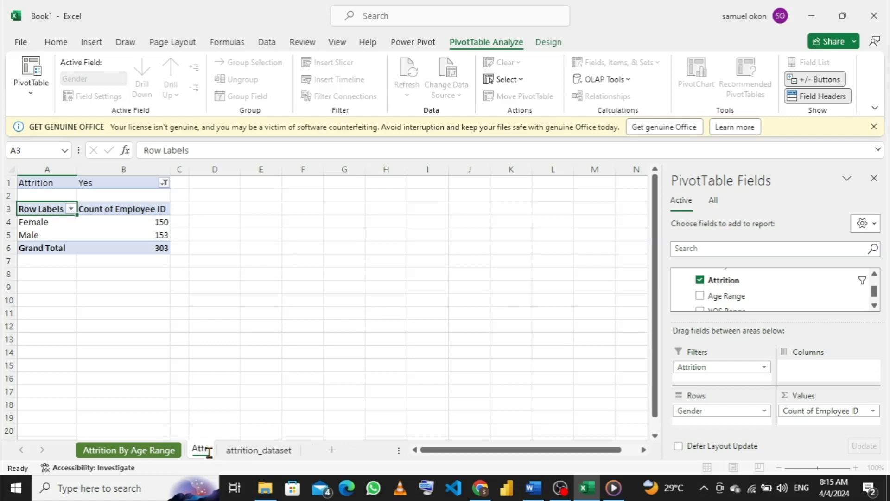
pyautogui.write('ition')
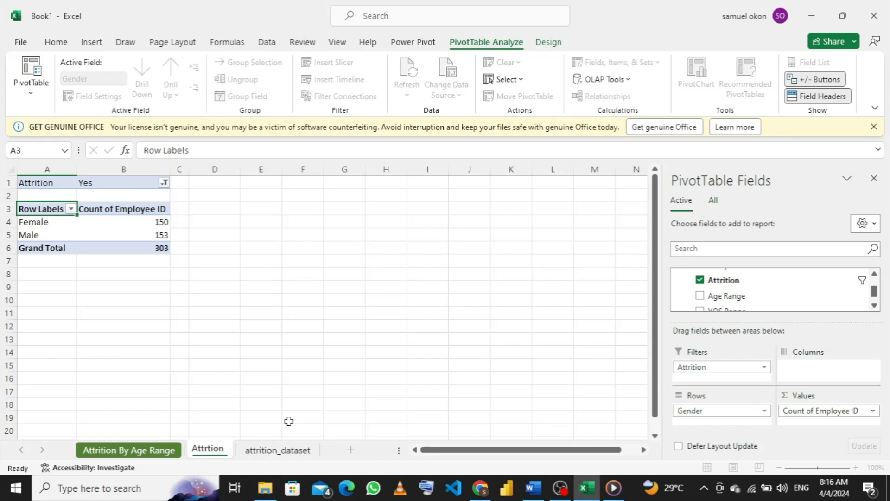
pyautogui.write('ion')
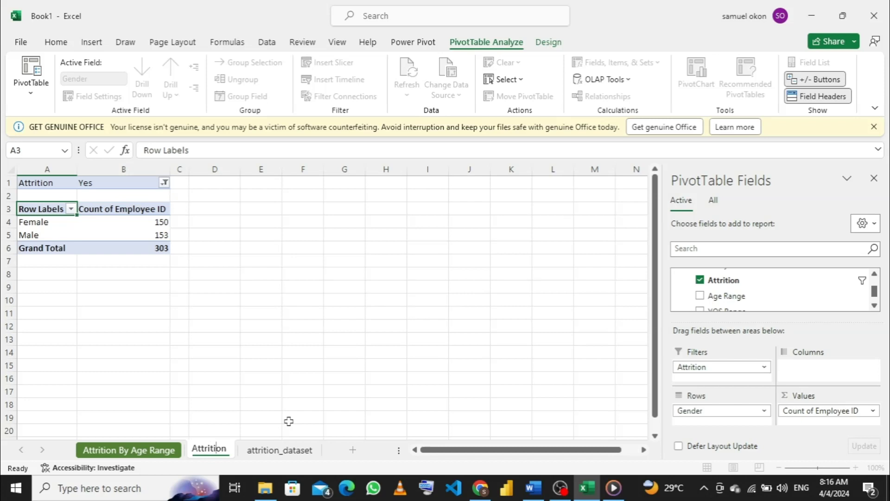
pyautogui.write(' By')
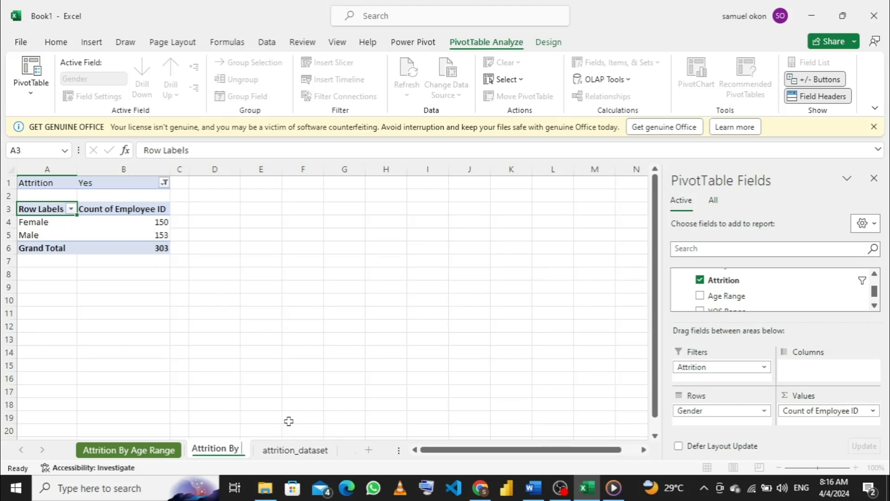
pyautogui.write(' Ge')
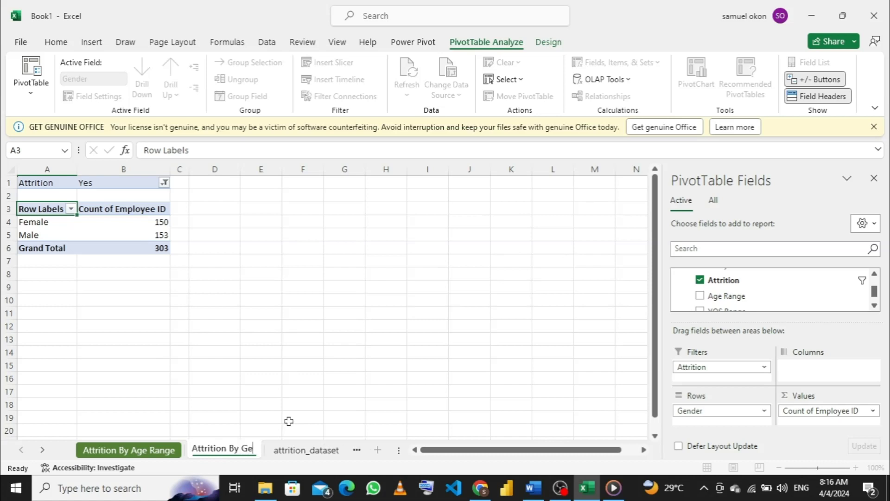
pyautogui.write('n')
pyautogui.write('der')
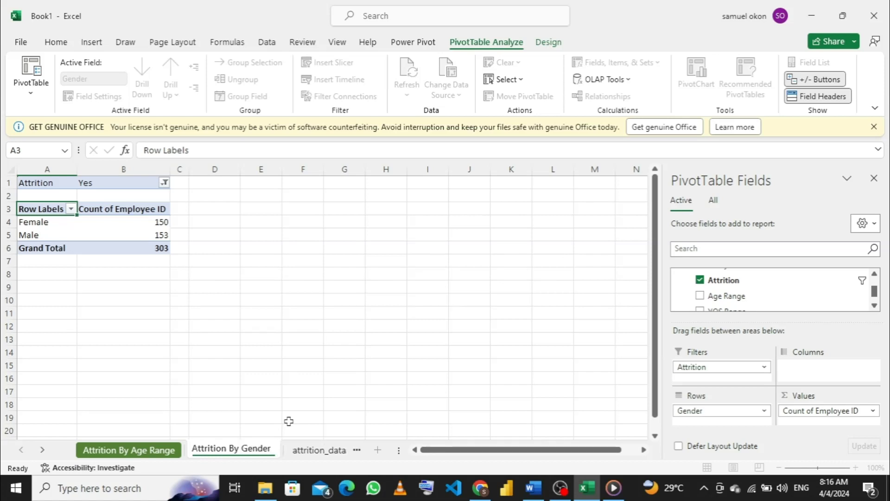
pyautogui.press('Return')
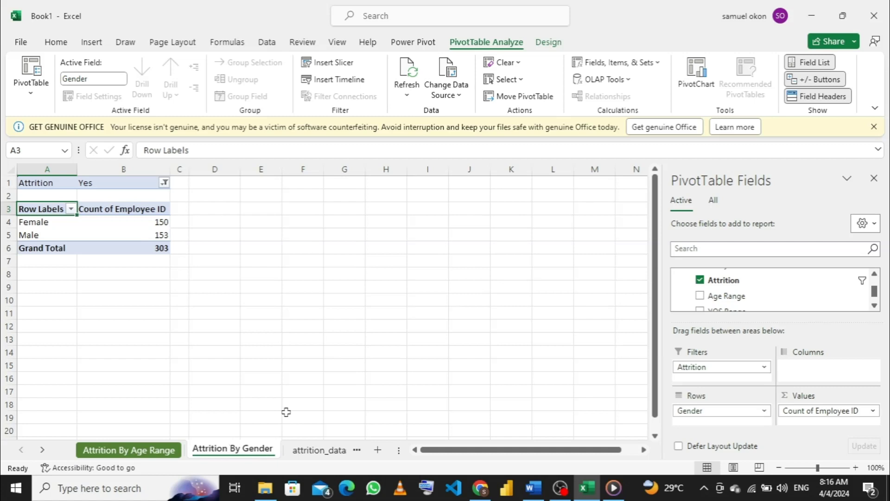
# Color the Attrition By Gender sheet's tab with a dark blue theme shade.
pyautogui.rightClick(258, 452)
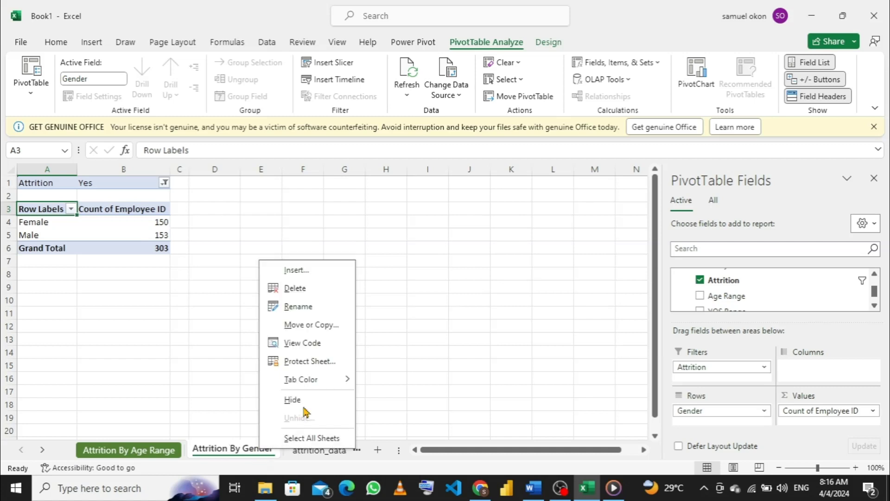
pyautogui.moveTo(320, 379)
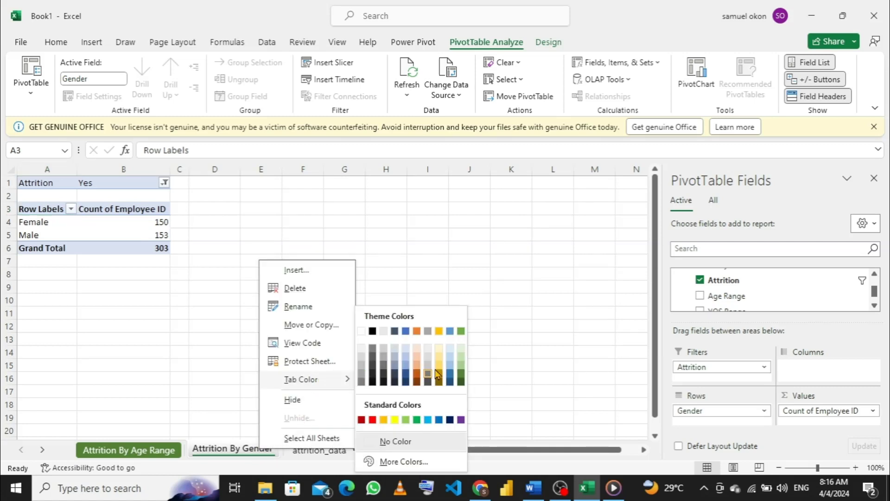
pyautogui.click(450, 375)
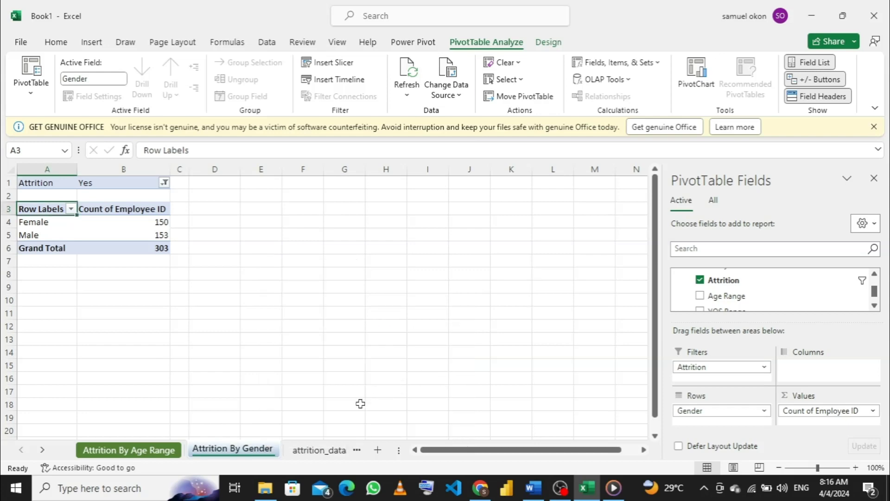
# Show the attrition_dataset sheet, check the demographic variables in the Word document's objectives, and return to the Excel workbook.
pyautogui.click(317, 454)
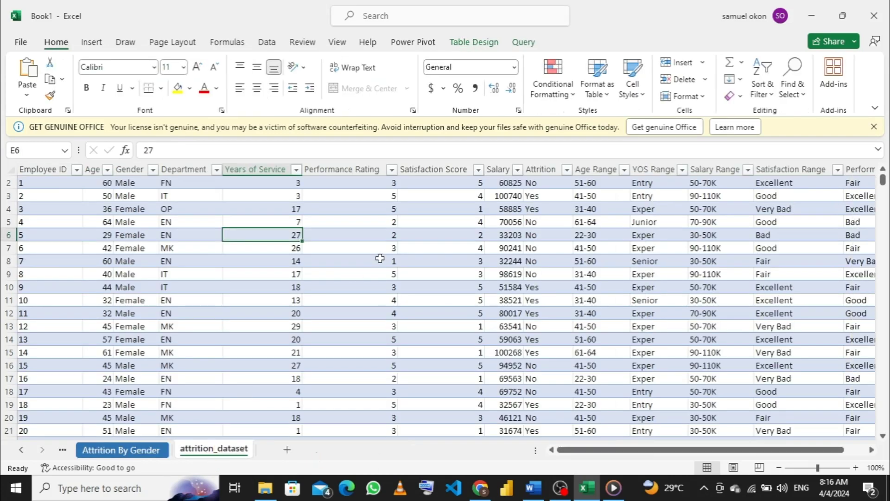
pyautogui.click(534, 491)
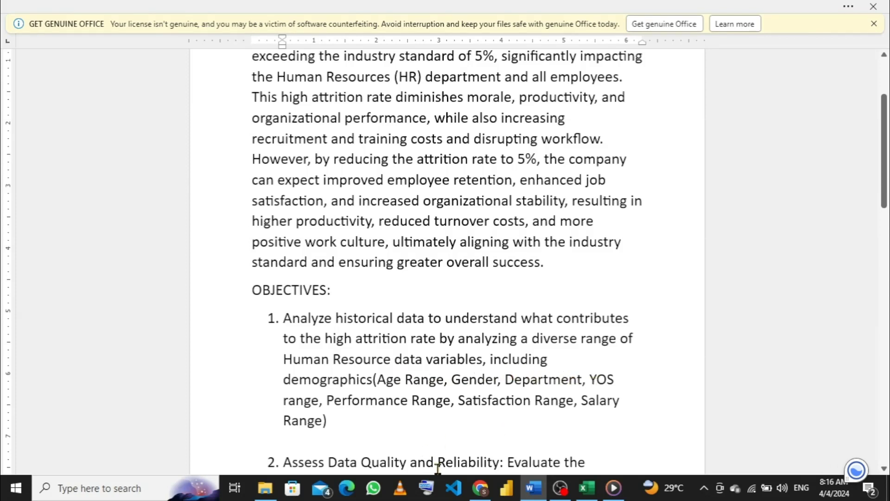
pyautogui.moveTo(588, 493)
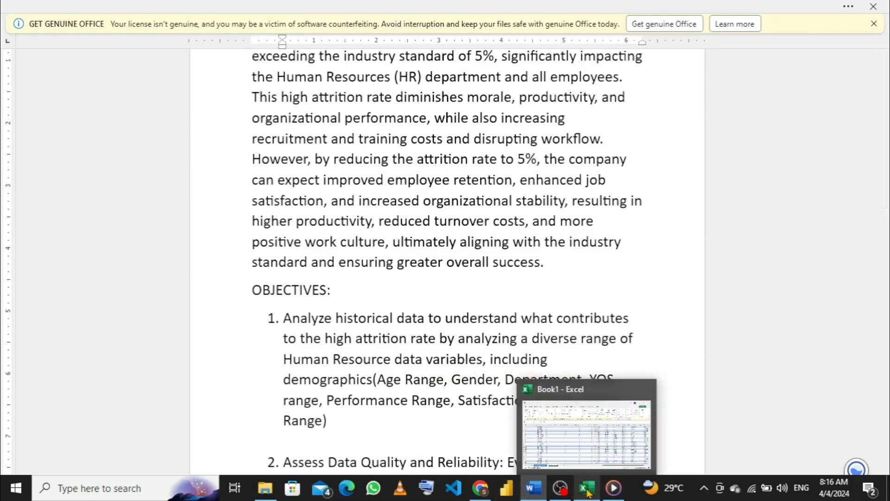
pyautogui.click(586, 446)
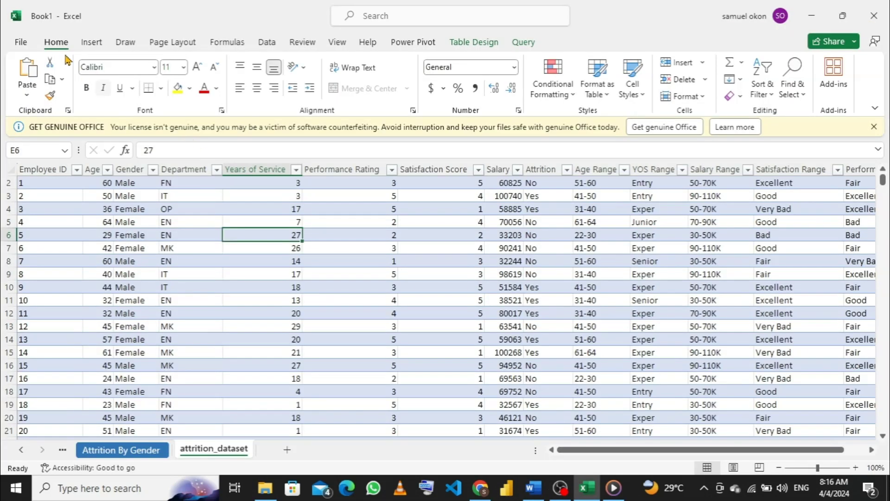
# Create another PivotTable from the attrition_dataset table on a new worksheet, adding the data to the Data Model.
pyautogui.click(92, 43)
pyautogui.click(33, 93)
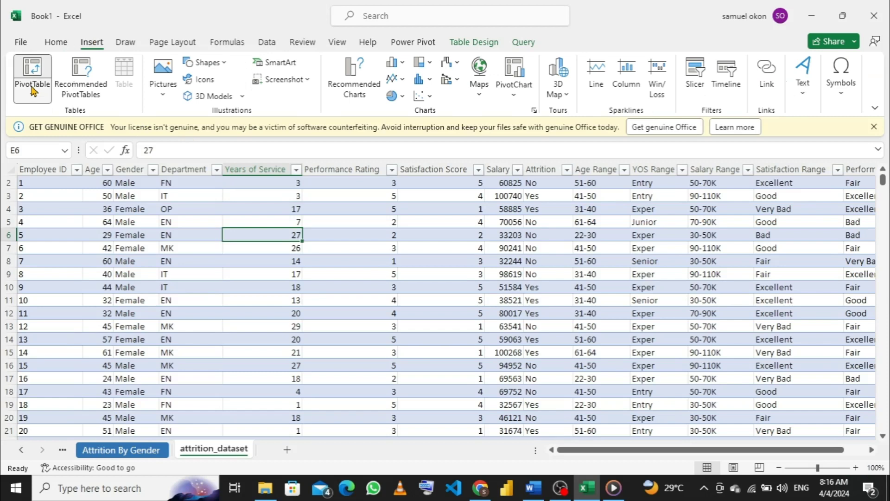
pyautogui.click(65, 114)
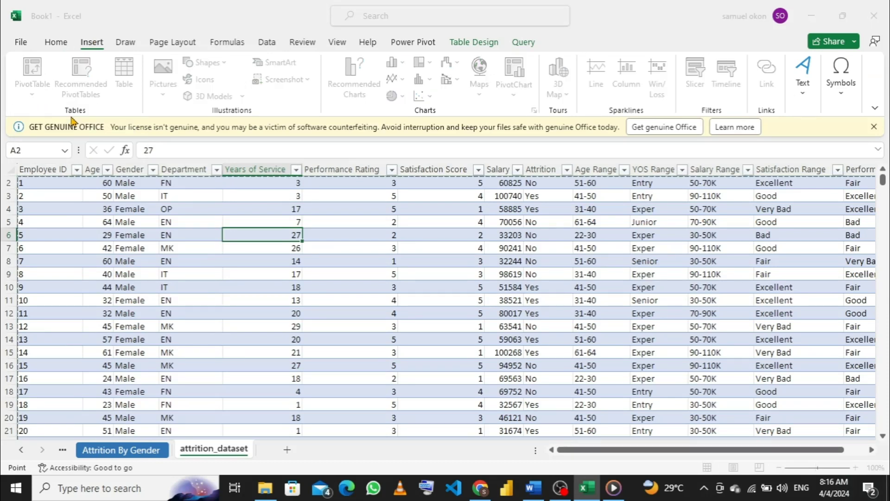
pyautogui.click(324, 346)
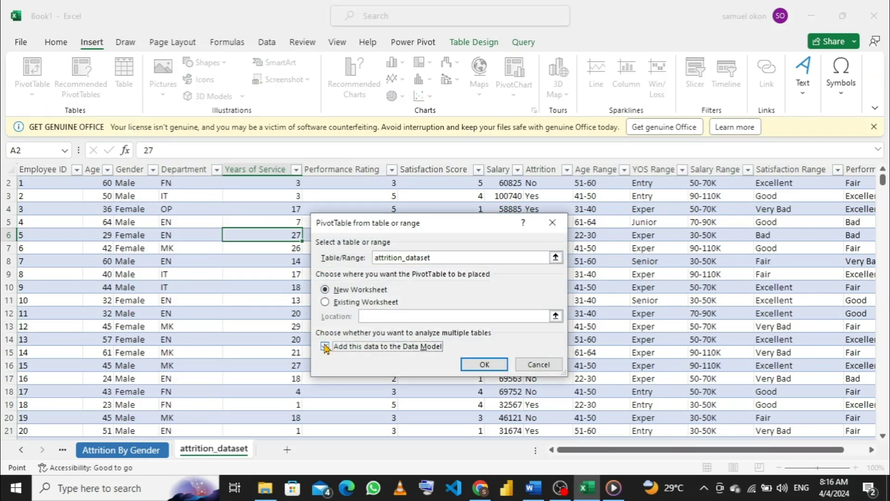
pyautogui.click(487, 364)
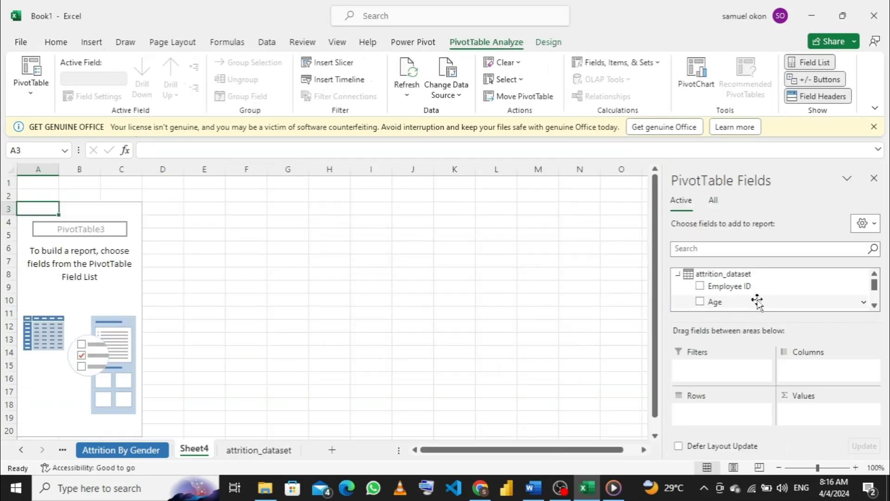
# Summarize the count of Employee ID as the PivotTable values and group the rows by Department.
pyautogui.moveTo(752, 287); pyautogui.dragTo(809, 419)
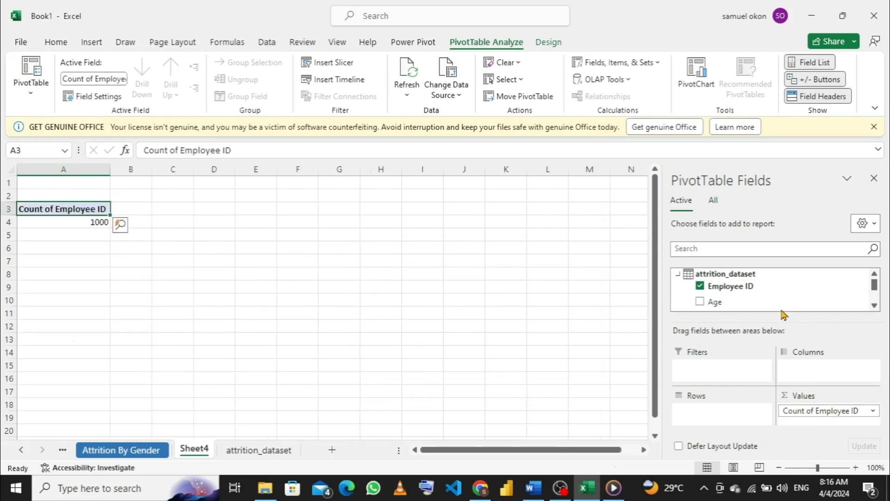
pyautogui.scroll(-5, 765, 301)
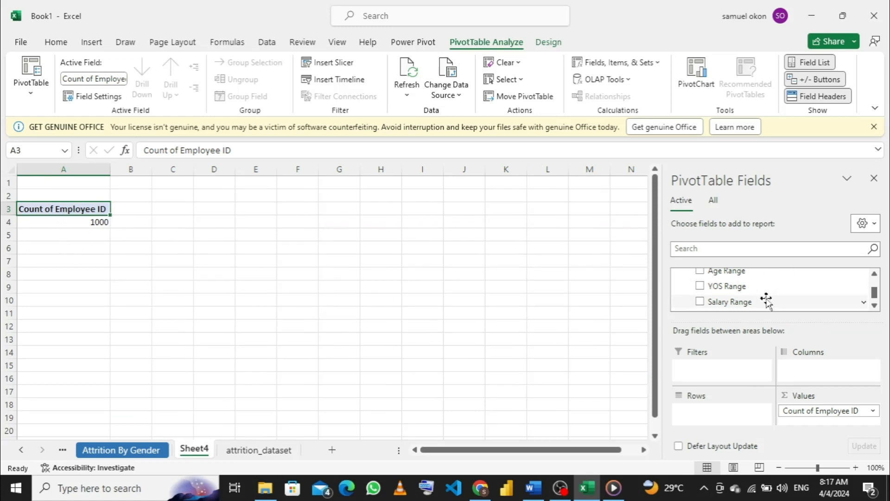
pyautogui.scroll(1, 763, 293)
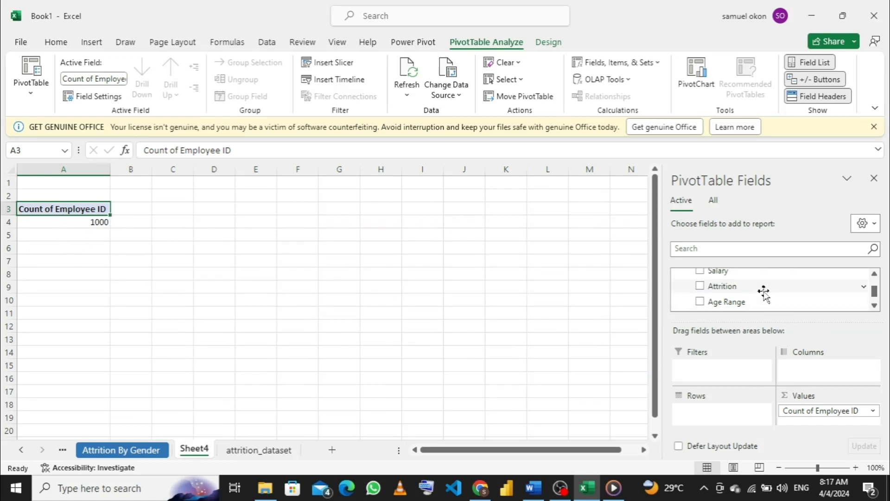
pyautogui.scroll(-2, 764, 292)
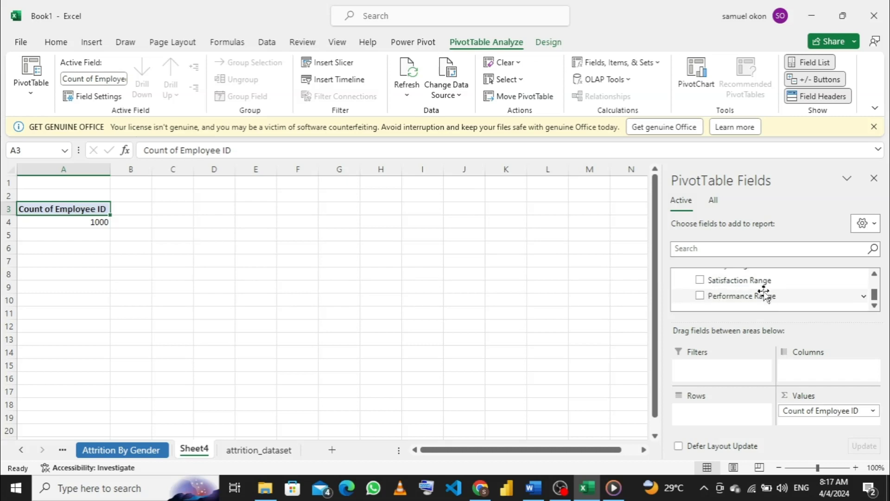
pyautogui.scroll(2, 764, 292)
pyautogui.scroll(1, 764, 292)
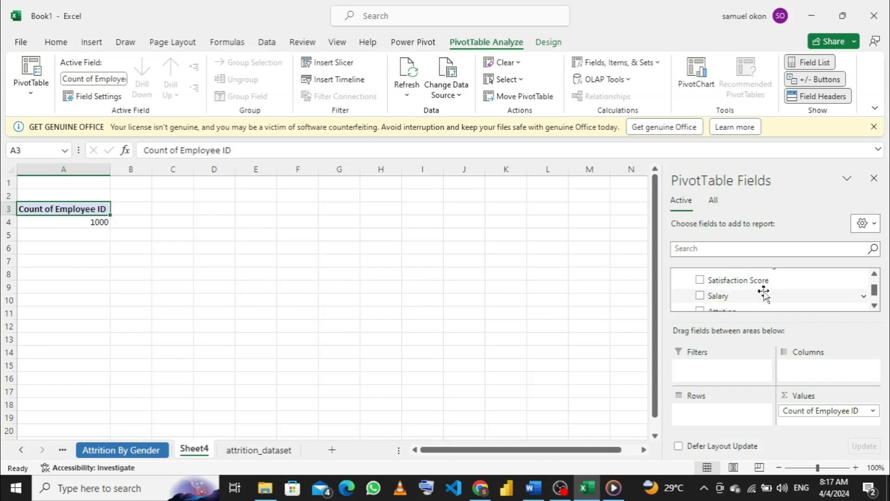
pyautogui.scroll(5, 763, 292)
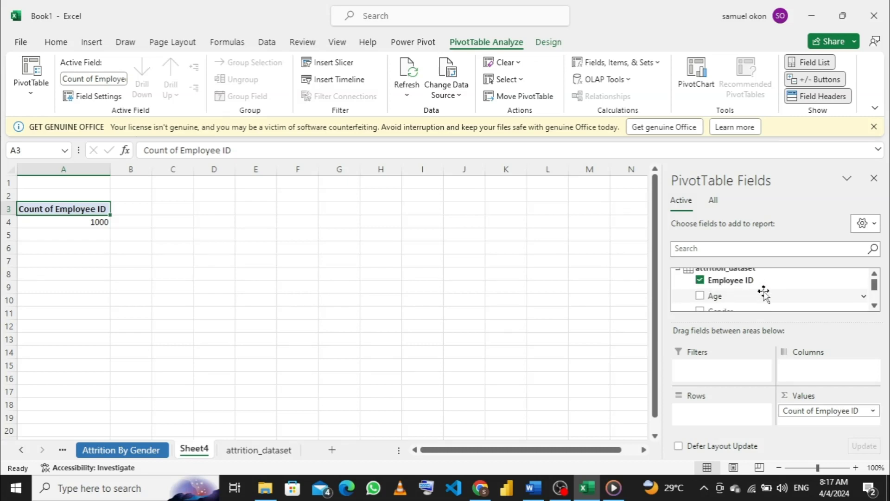
pyautogui.scroll(-1, 764, 292)
pyautogui.scroll(-4, 763, 292)
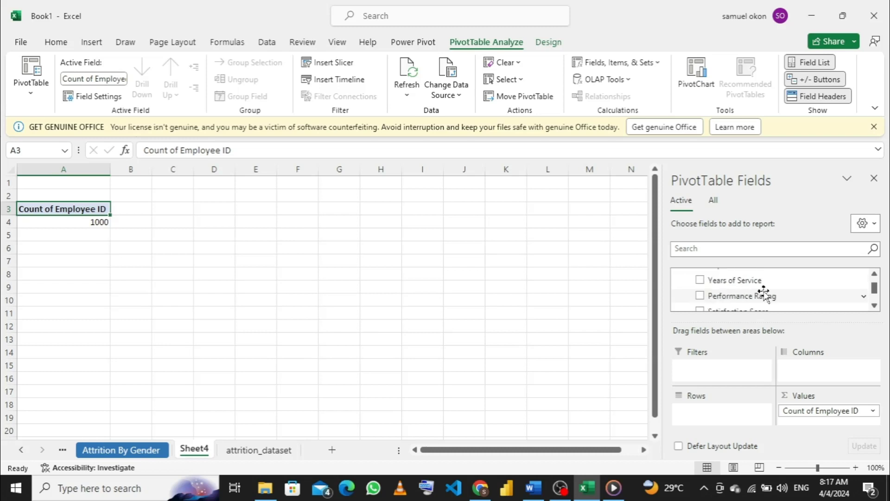
pyautogui.scroll(-1, 764, 292)
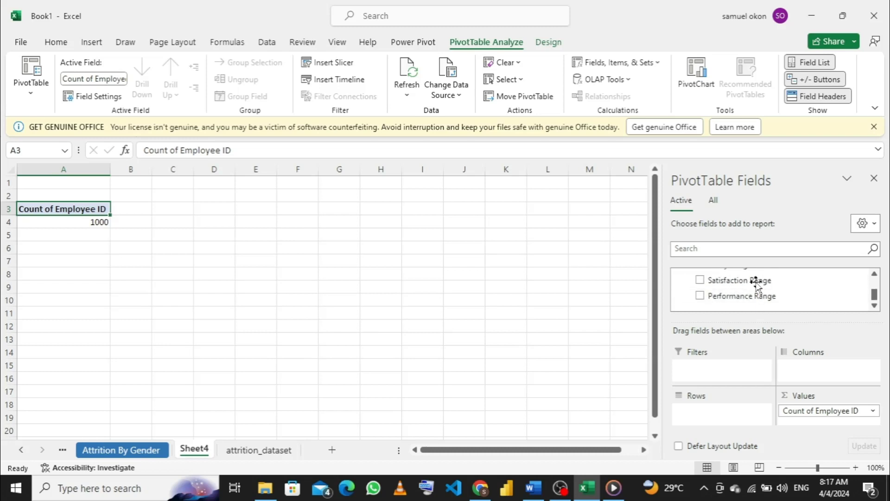
pyautogui.scroll(1, 763, 292)
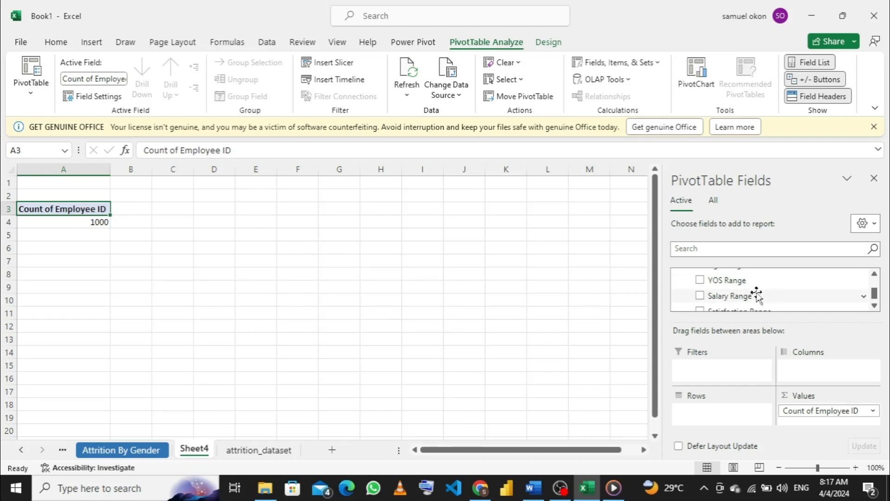
pyautogui.scroll(-1, 761, 304)
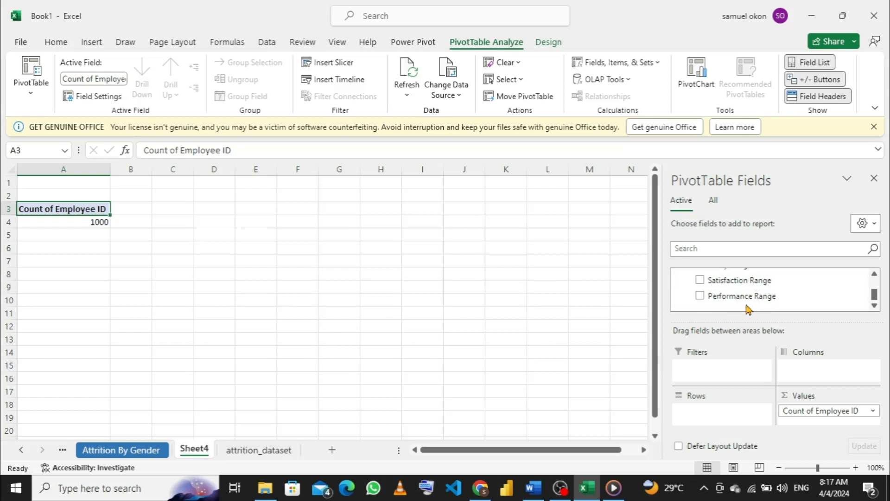
pyautogui.scroll(4, 748, 306)
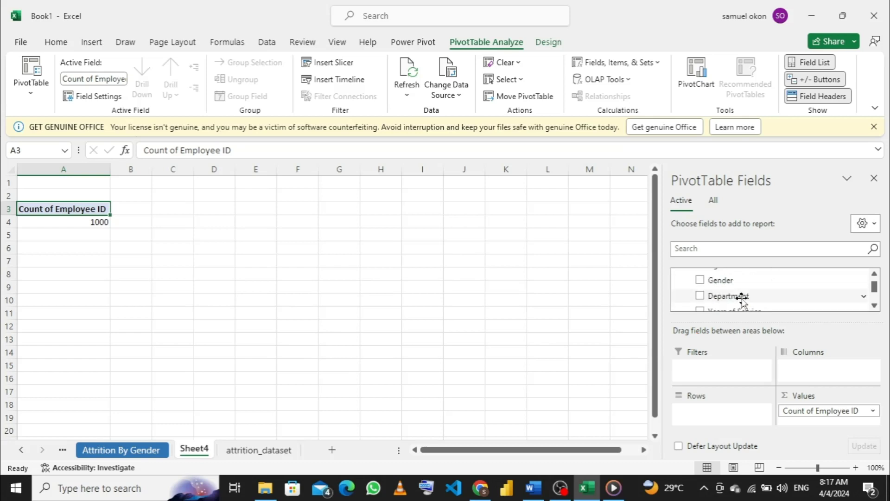
pyautogui.scroll(2, 742, 300)
pyautogui.scroll(-2, 741, 297)
pyautogui.moveTo(741, 294); pyautogui.dragTo(734, 412)
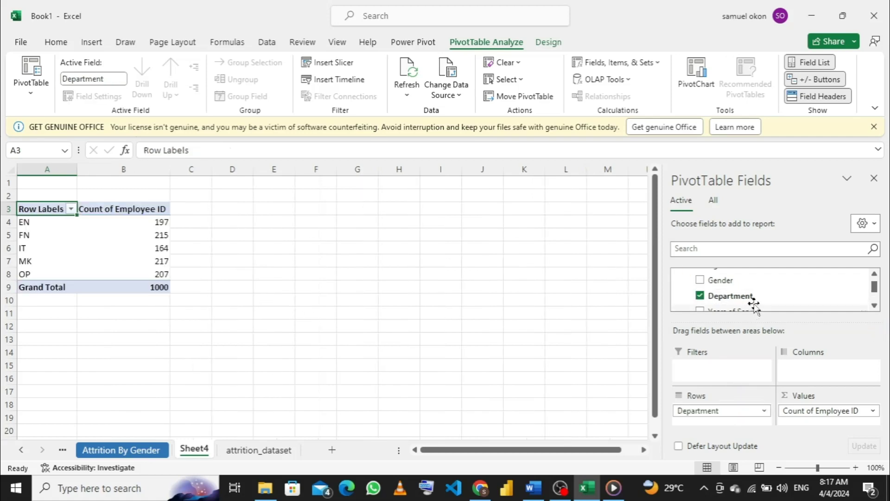
# Add the Attrition field as a report filter to the department PivotTable.
pyautogui.scroll(3, 753, 303)
pyautogui.scroll(-5, 753, 304)
pyautogui.scroll(5, 753, 304)
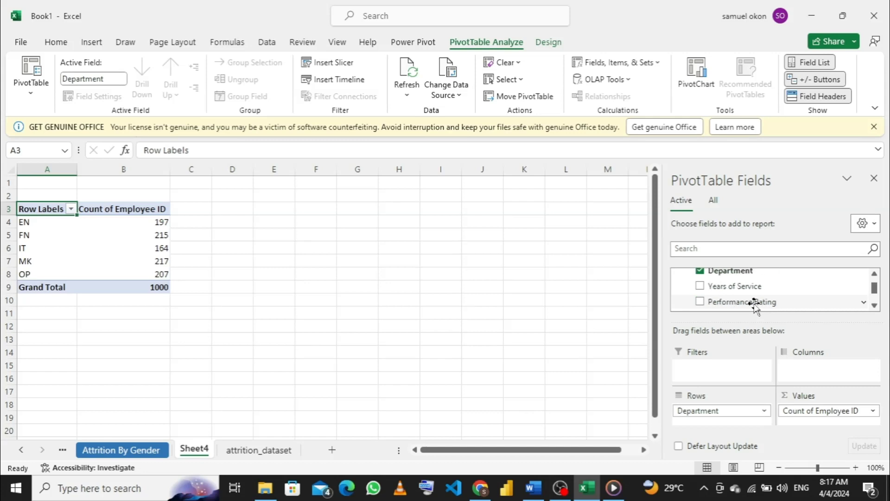
pyautogui.scroll(-8, 753, 304)
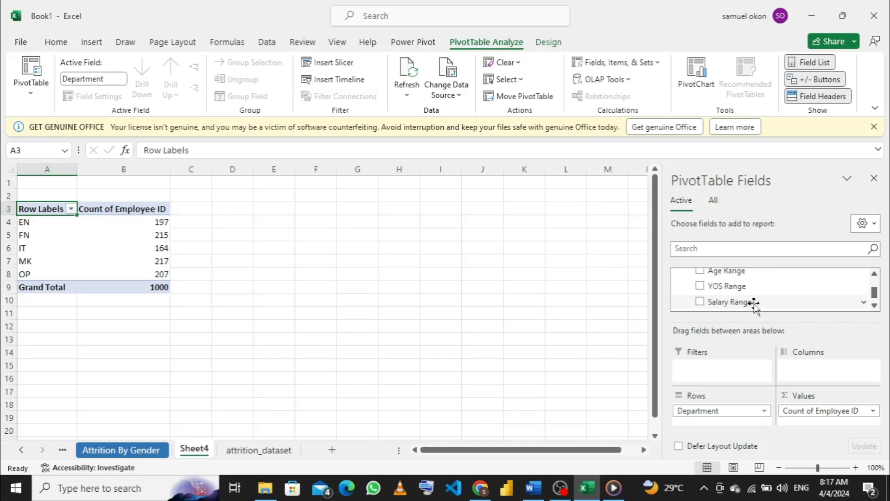
pyautogui.scroll(-2, 754, 306)
pyautogui.scroll(3, 756, 308)
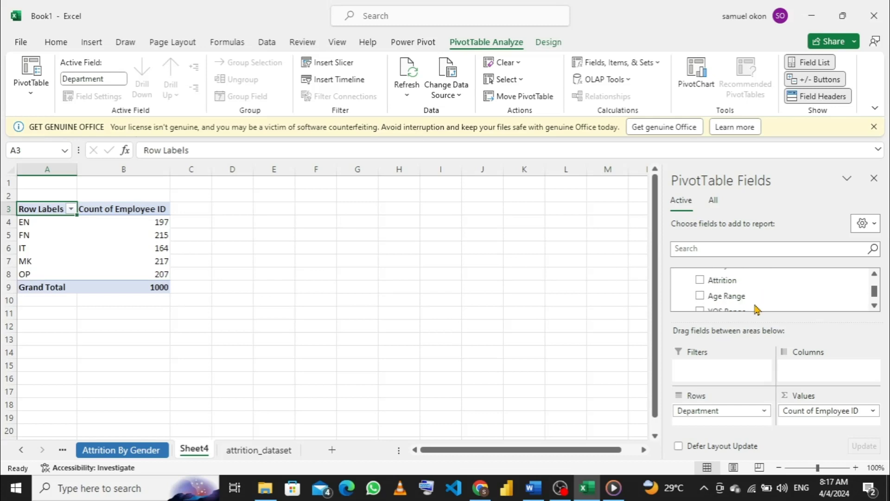
pyautogui.moveTo(737, 282); pyautogui.dragTo(719, 371)
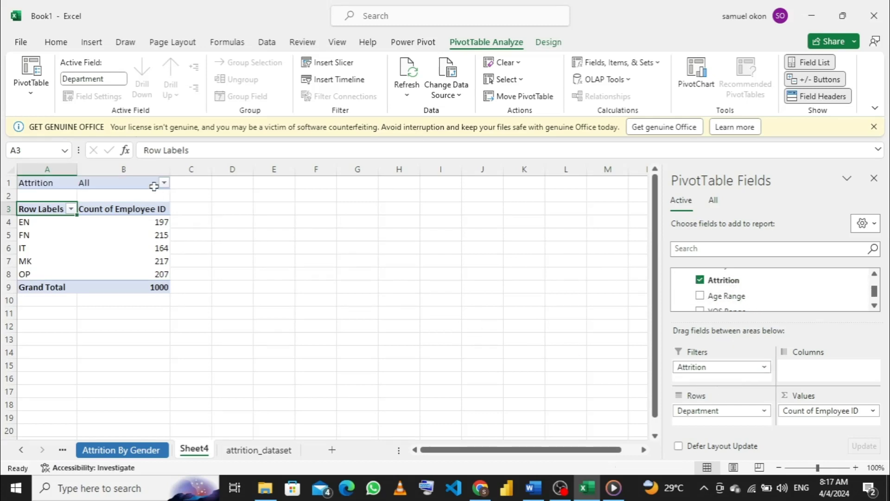
# Enable multiple-item selection in the Attrition filter and exclude No, keeping only Yes.
pyautogui.click(164, 183)
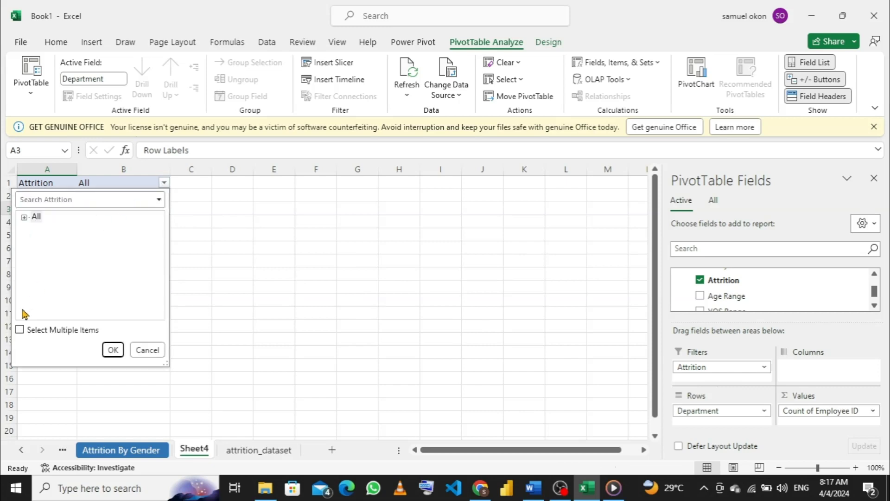
pyautogui.click(20, 330)
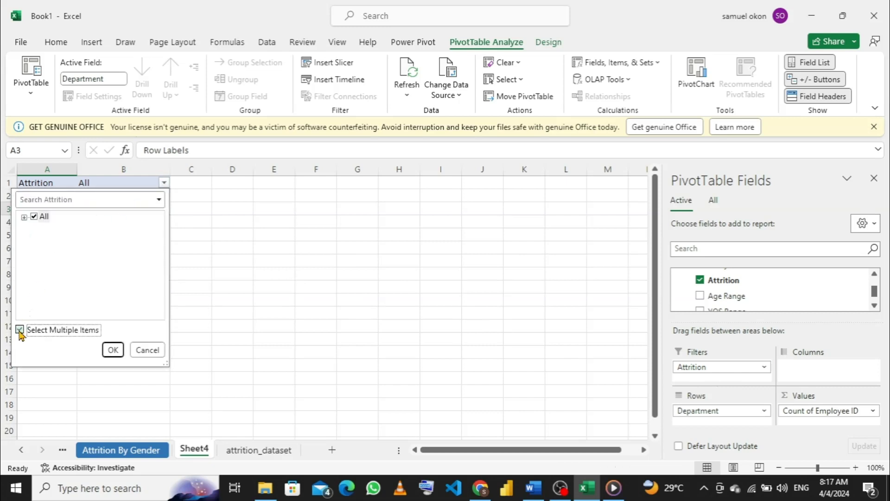
pyautogui.click(24, 218)
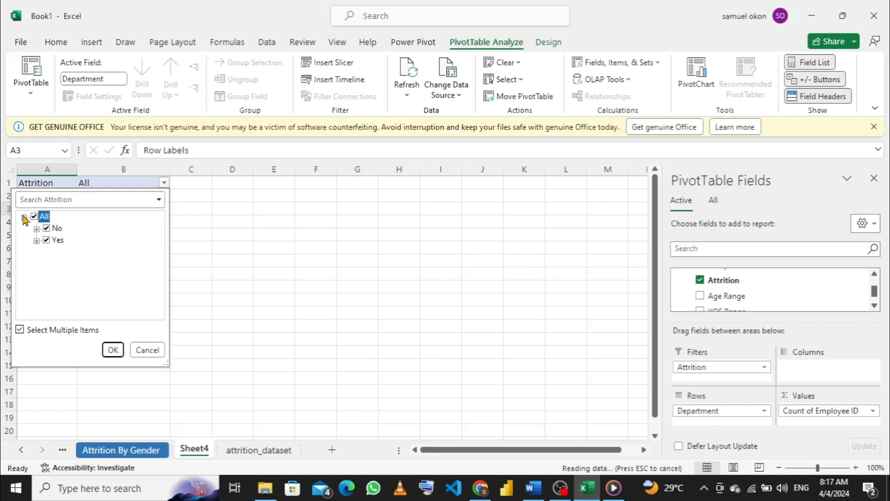
pyautogui.click(45, 229)
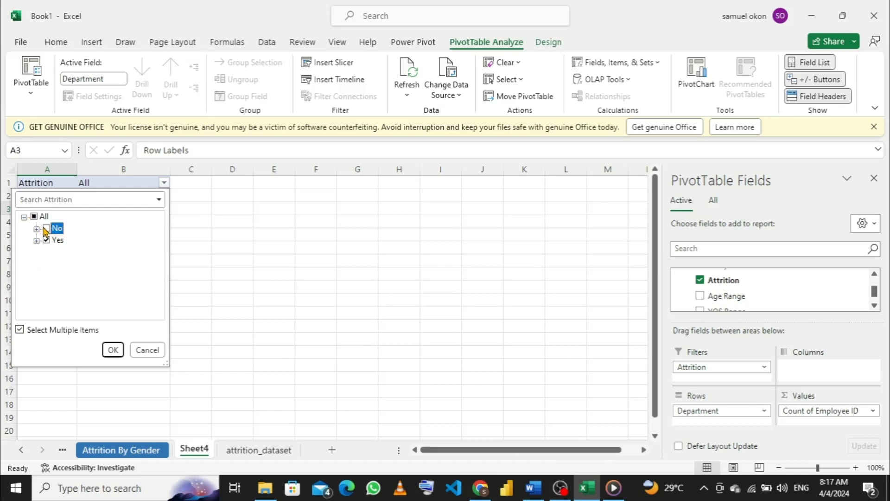
pyautogui.click(113, 350)
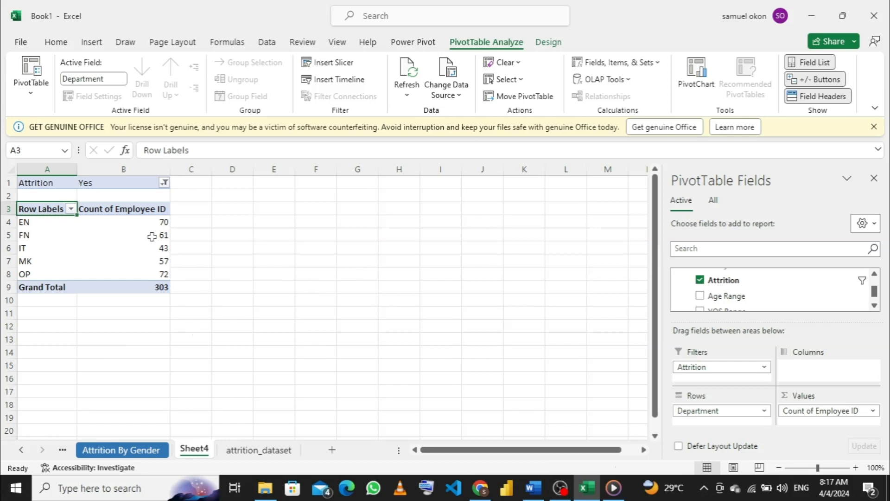
# Sort the departments by Count of Employee ID from largest to smallest.
pyautogui.rightClick(146, 222)
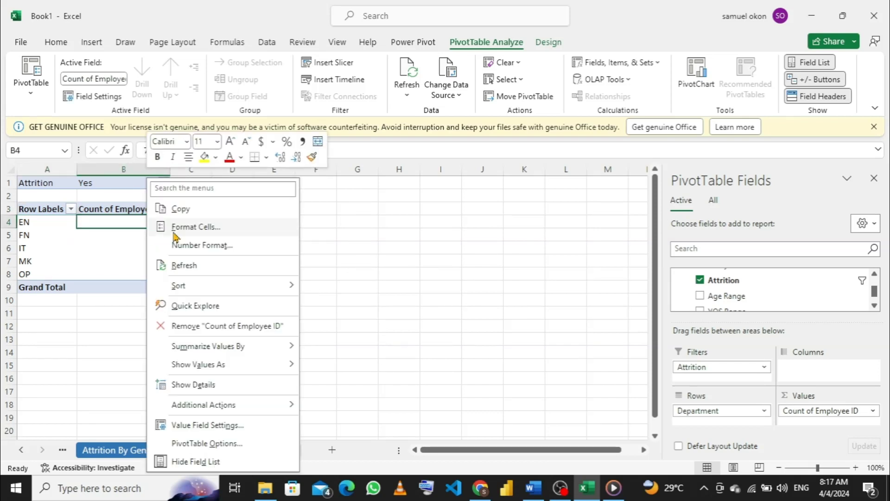
pyautogui.moveTo(283, 286)
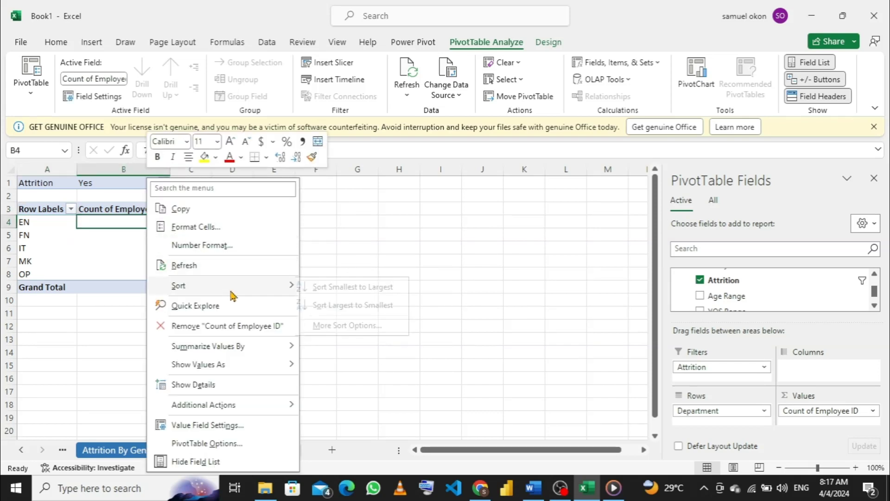
pyautogui.click(377, 306)
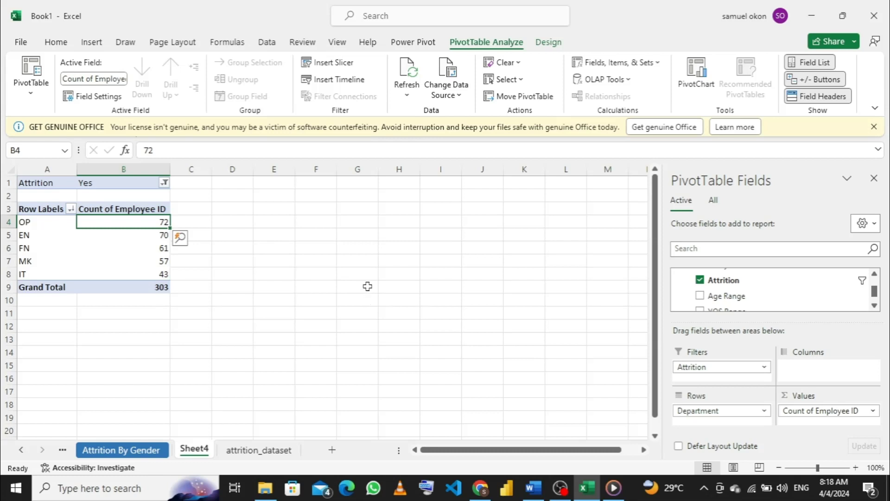
# Rename the Sheet4 worksheet as "Attrition By Department".
pyautogui.doubleClick(197, 450)
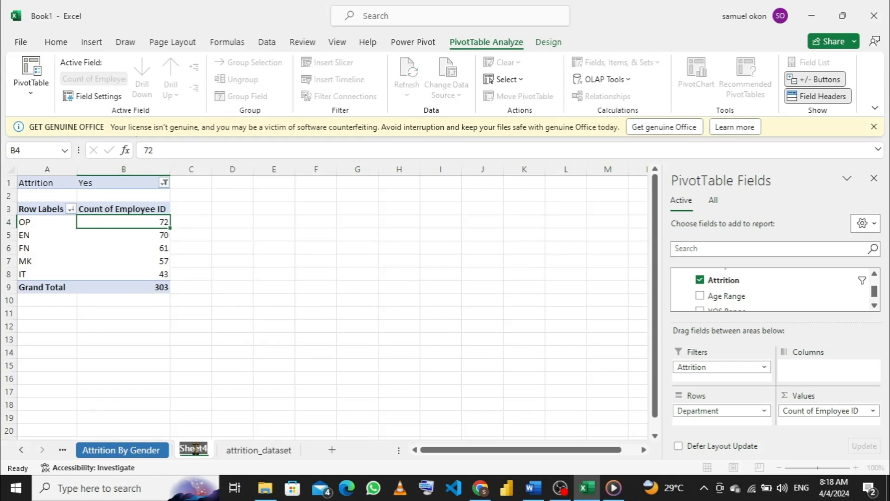
pyautogui.write('Att')
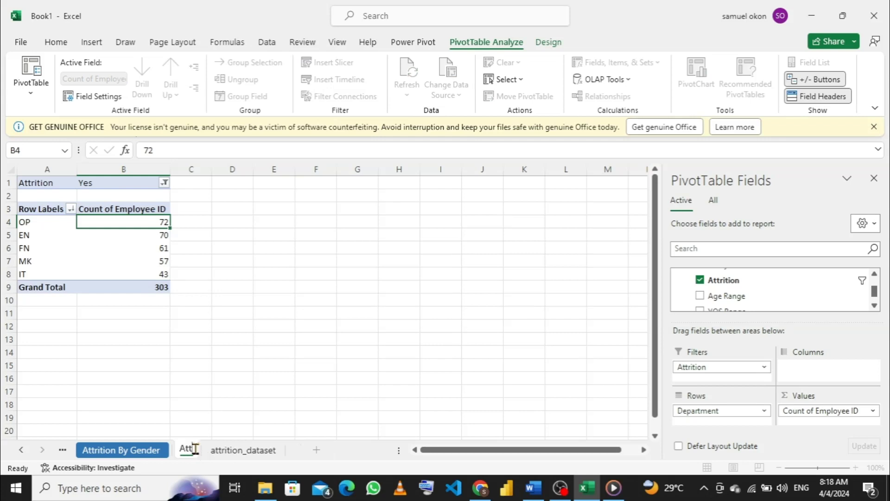
pyautogui.write('rition V')
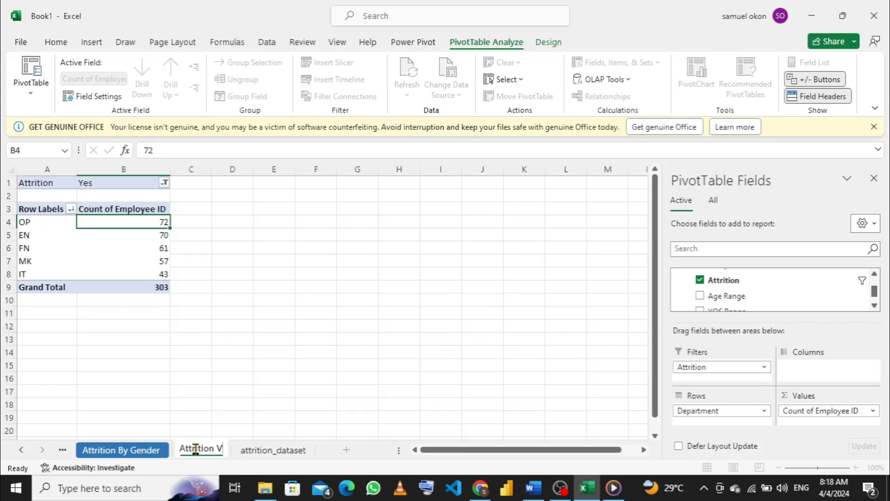
pyautogui.press('BackSpace')
pyautogui.write('By D')
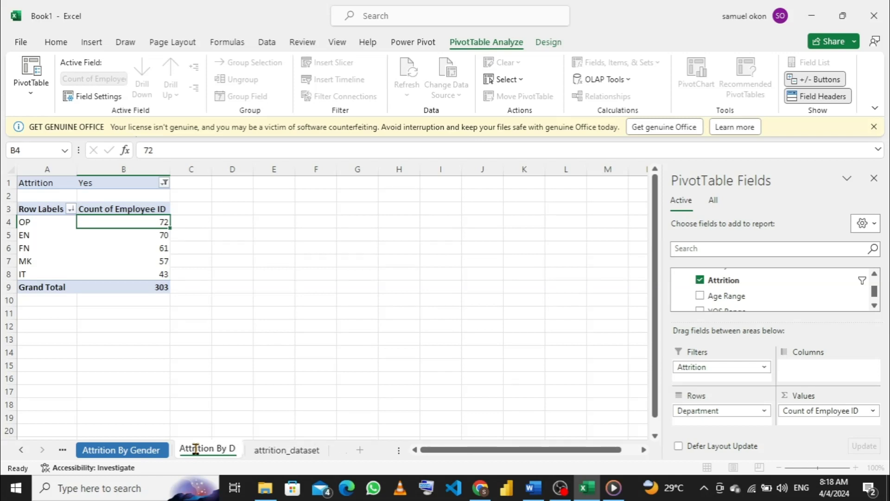
pyautogui.write('epartmen')
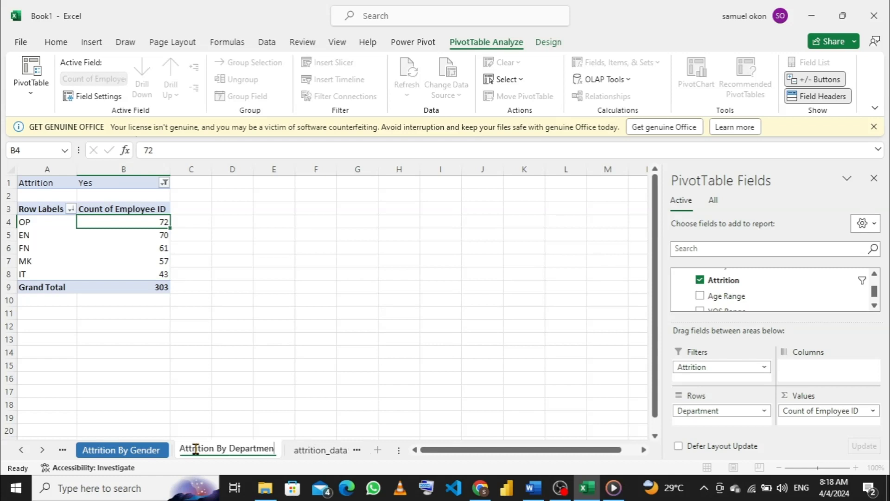
pyautogui.write('t')
pyautogui.press('Return')
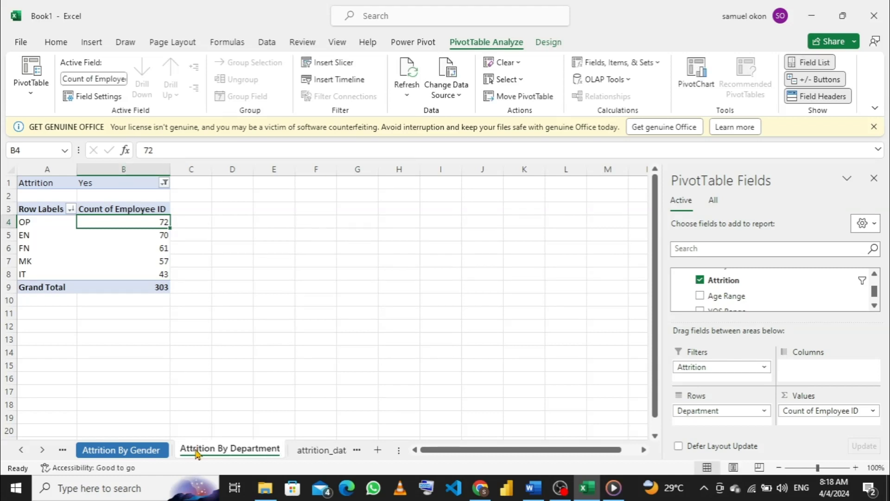
# Color the Attrition By Department sheet's tab with a dark gold theme shade.
pyautogui.rightClick(199, 452)
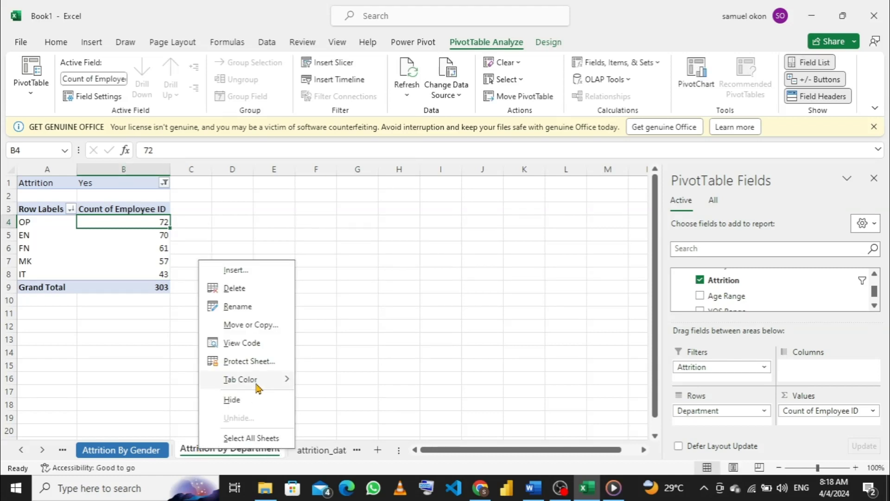
pyautogui.moveTo(256, 383)
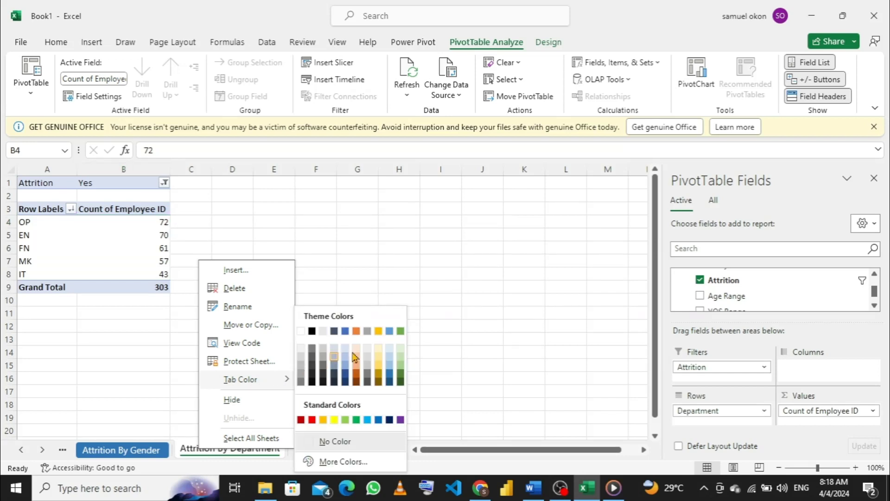
pyautogui.click(377, 374)
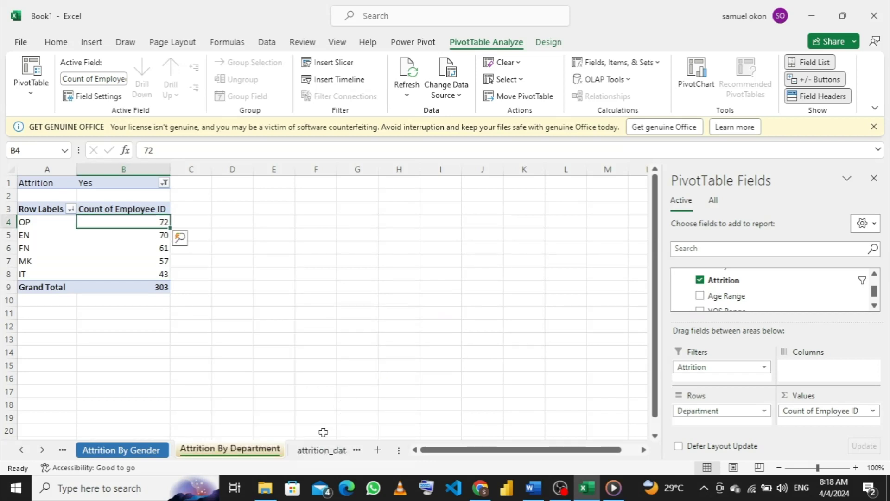
# Open the attrition_dataset sheet and check the demographic variables listed in the objectives of the Word problem statement.
pyautogui.click(314, 454)
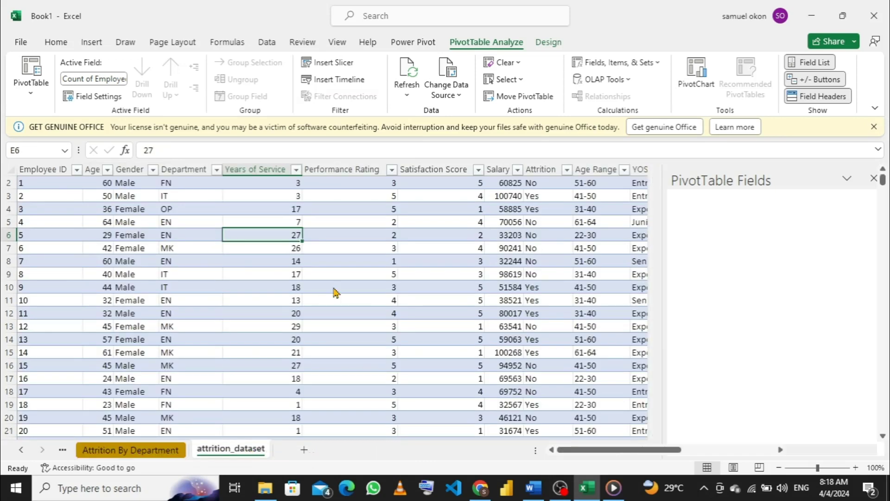
pyautogui.click(92, 44)
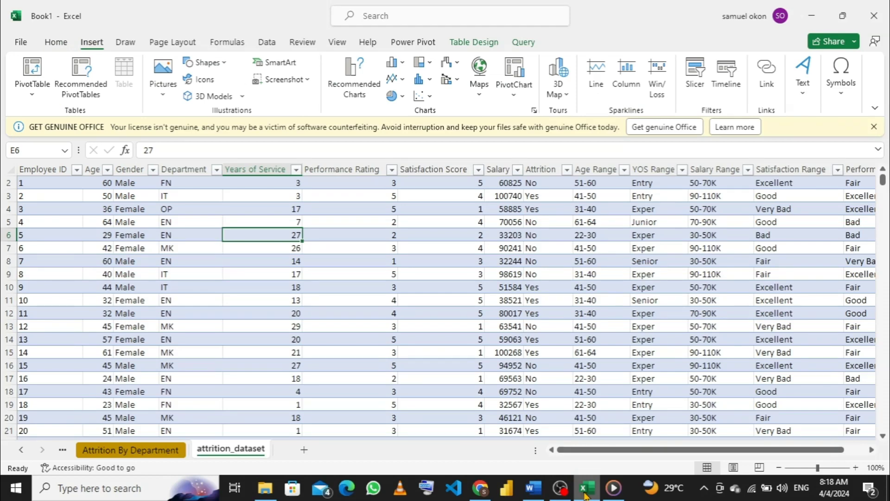
pyautogui.moveTo(540, 496)
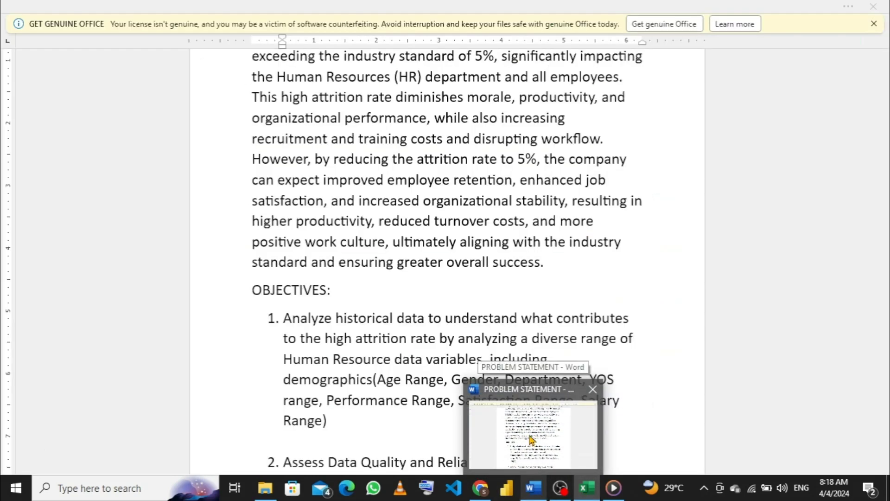
pyautogui.click(533, 439)
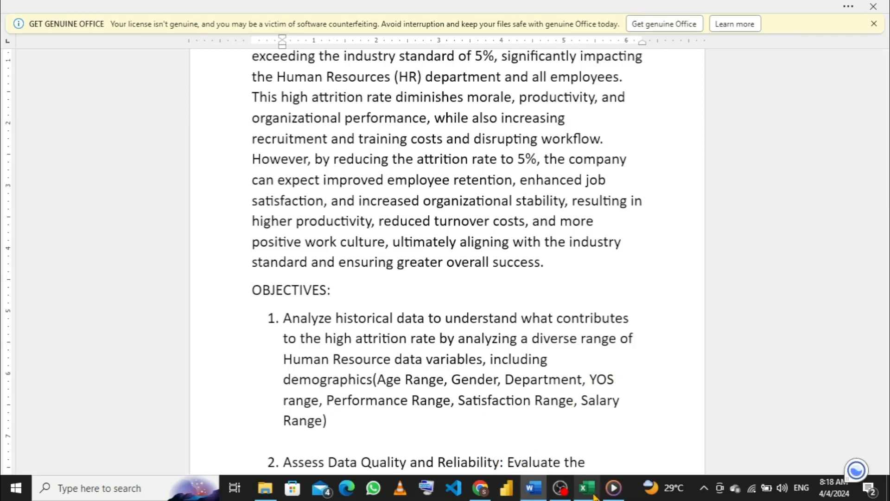
pyautogui.moveTo(587, 487)
pyautogui.click(587, 462)
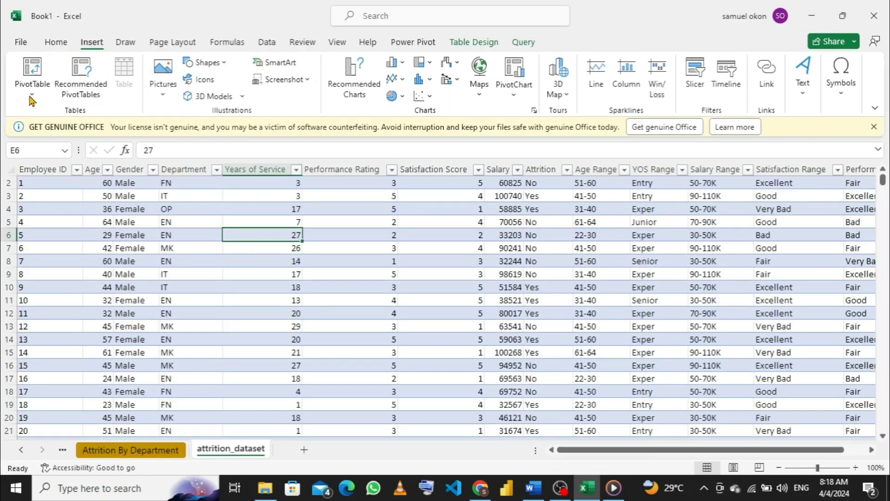
# Insert a PivotTable from attrition_dataset on a new worksheet, with the data added to the Data Model.
pyautogui.click(31, 79)
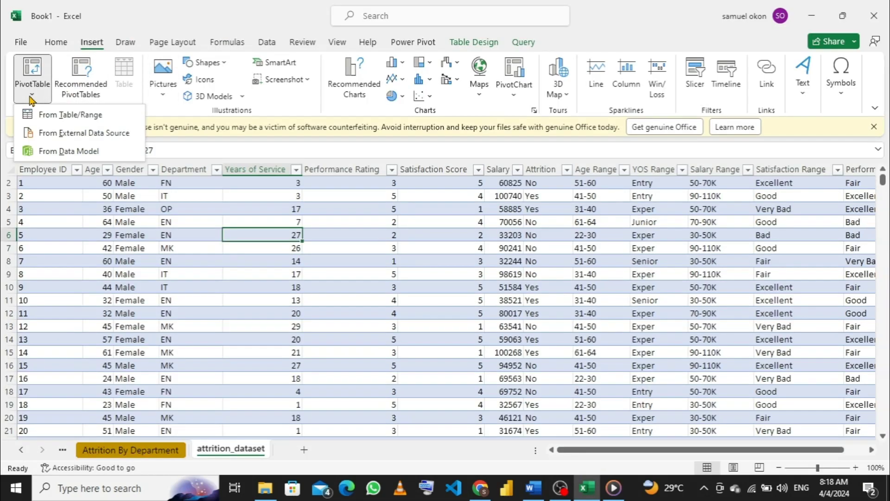
pyautogui.click(54, 115)
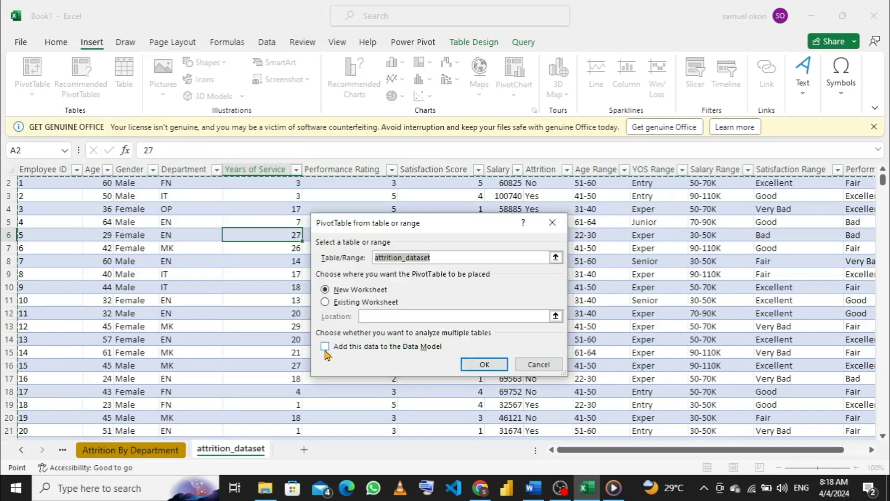
pyautogui.click(324, 348)
pyautogui.click(494, 367)
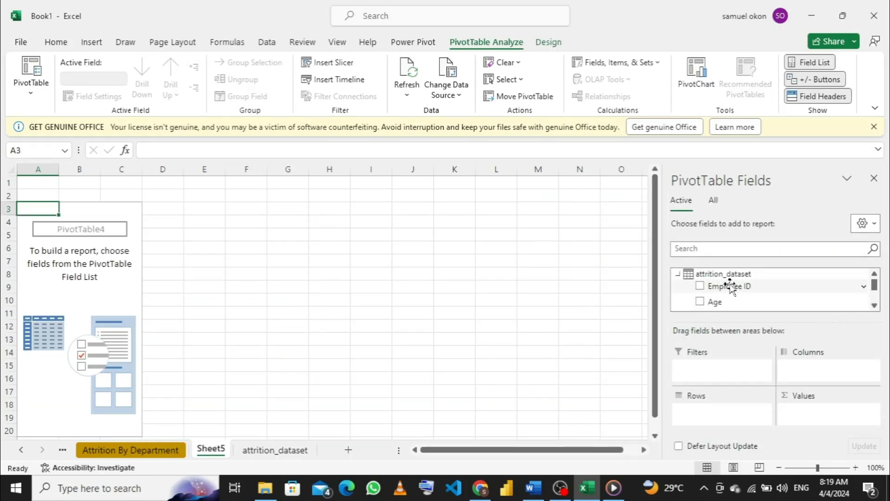
# Add Employee ID as a count in the PivotTable's values and YOS Range as its rows.
pyautogui.moveTo(729, 286); pyautogui.dragTo(811, 410)
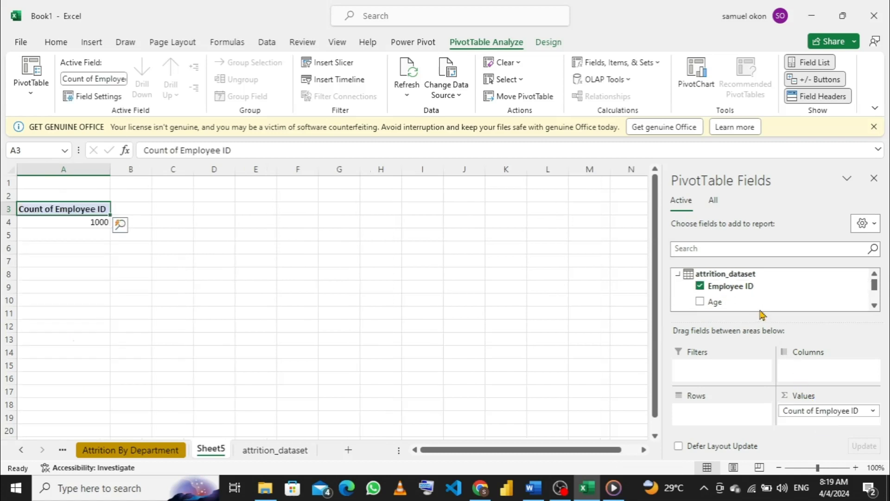
pyautogui.scroll(-3, 756, 286)
pyautogui.scroll(1, 756, 286)
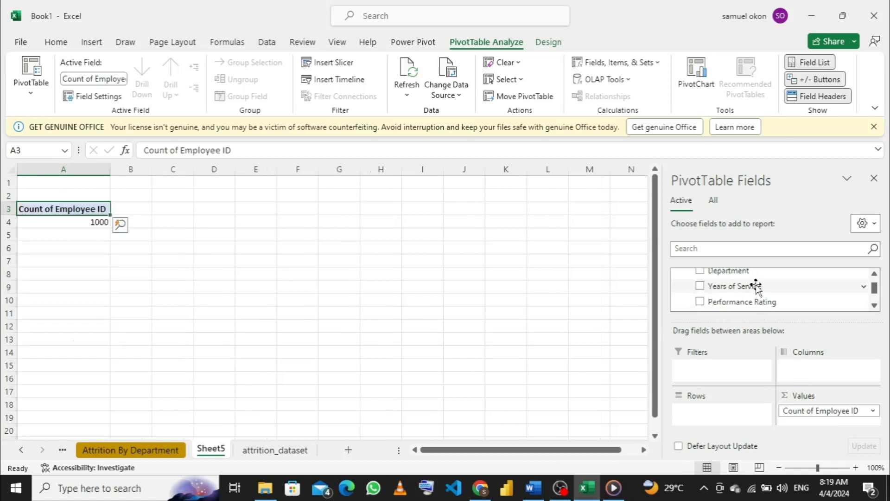
pyautogui.scroll(1, 766, 299)
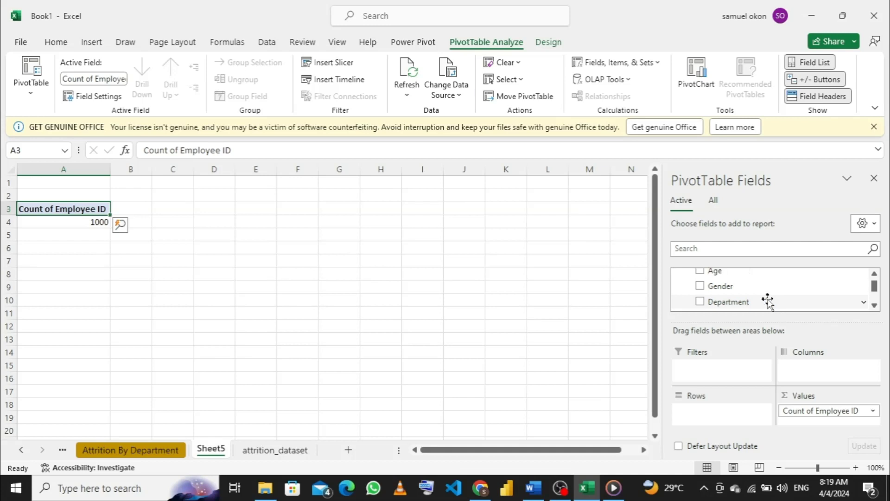
pyautogui.scroll(1, 767, 301)
pyautogui.scroll(-4, 768, 302)
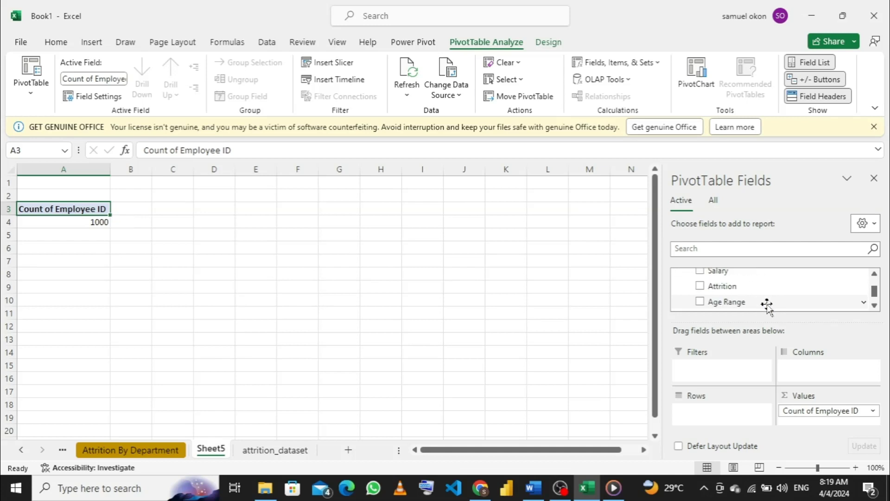
pyautogui.scroll(-3, 767, 304)
pyautogui.scroll(1, 765, 302)
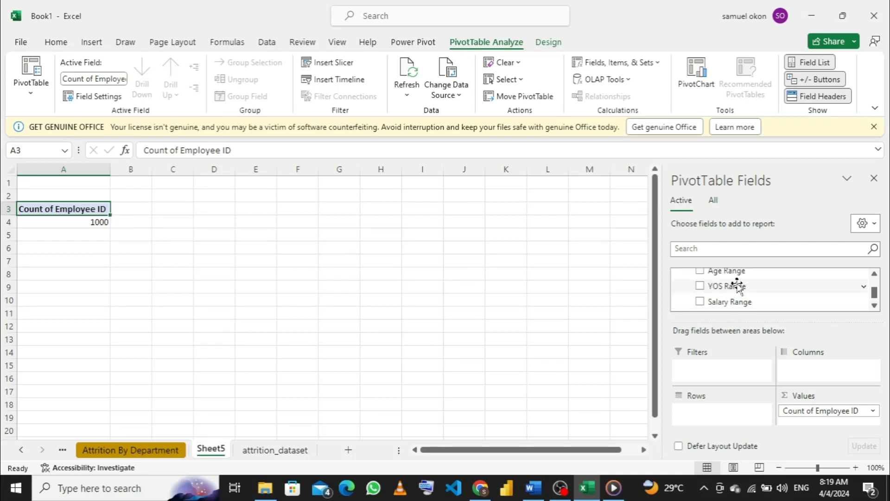
pyautogui.moveTo(738, 286); pyautogui.dragTo(730, 423)
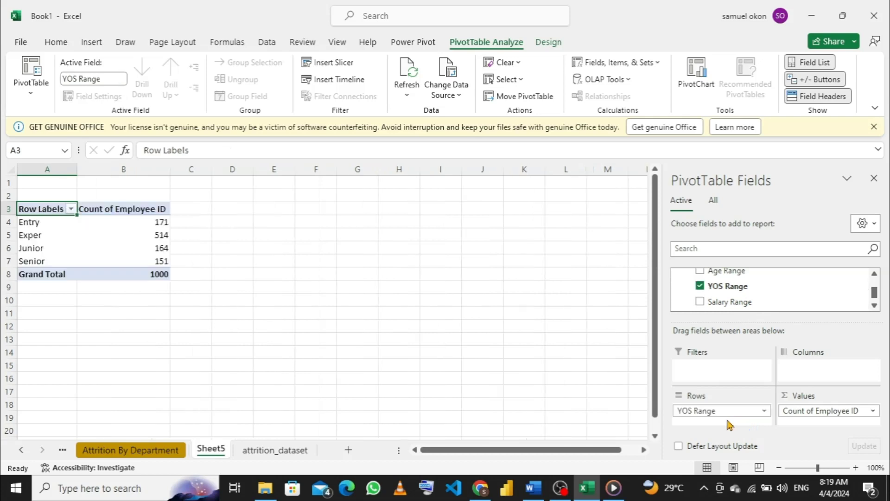
# Add the Attrition field to the PivotTable as a report filter.
pyautogui.scroll(2, 742, 287)
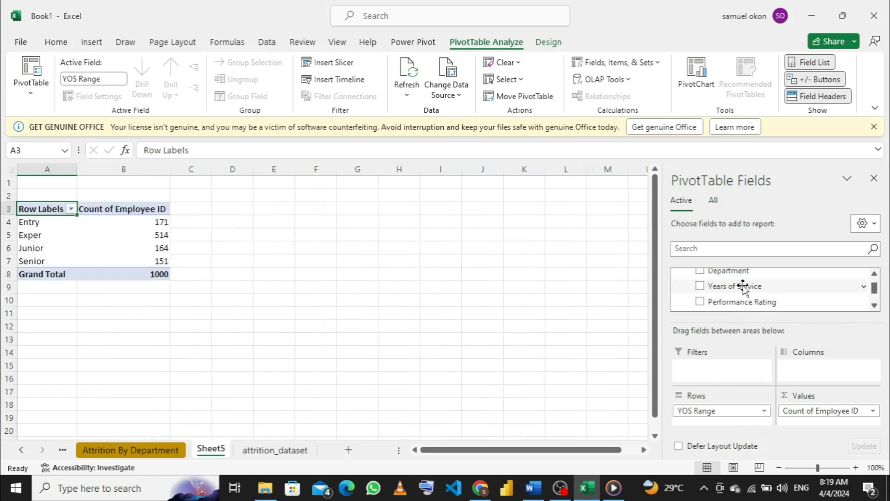
pyautogui.scroll(2, 743, 287)
pyautogui.scroll(-1, 742, 298)
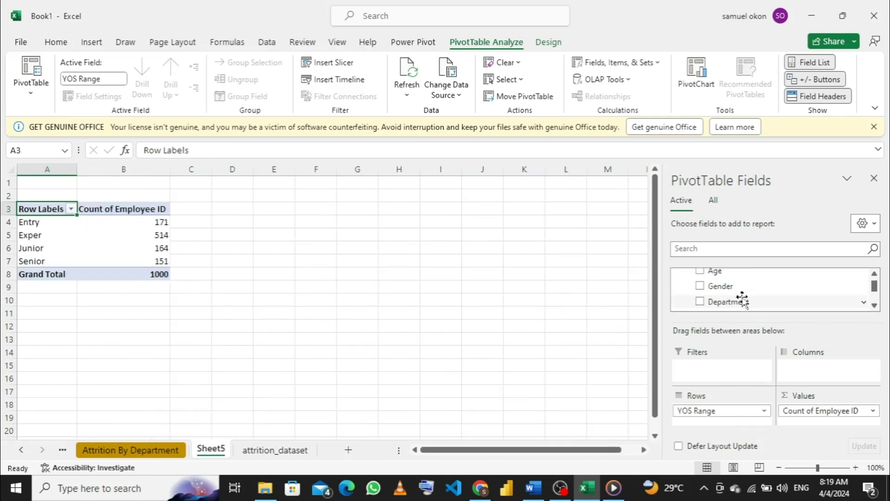
pyautogui.scroll(-3, 742, 301)
pyautogui.scroll(2, 742, 300)
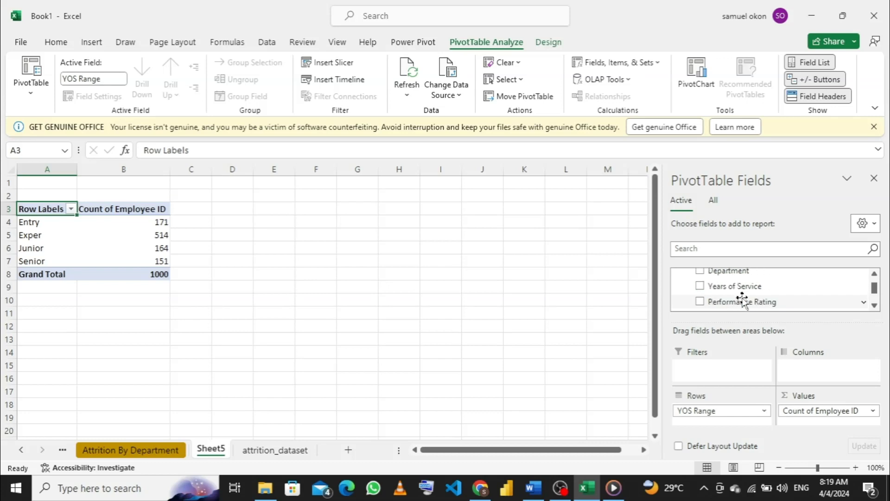
pyautogui.scroll(3, 742, 301)
pyautogui.scroll(-4, 743, 301)
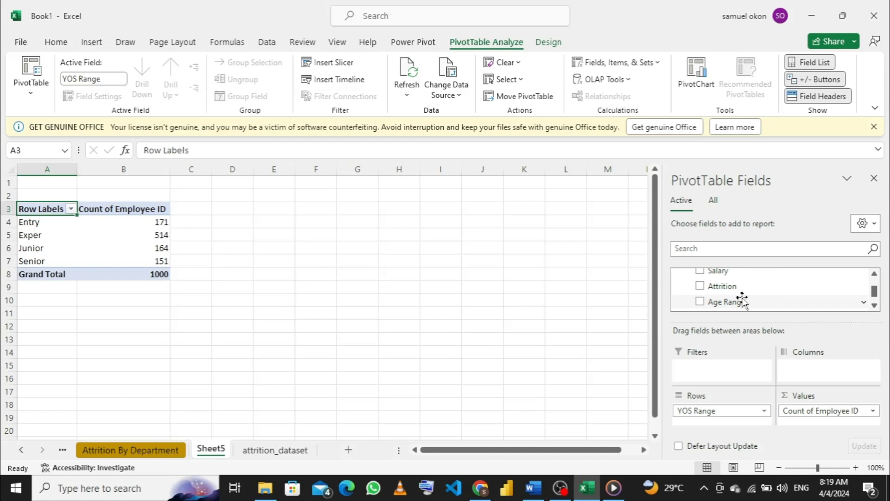
pyautogui.moveTo(743, 286); pyautogui.dragTo(723, 384)
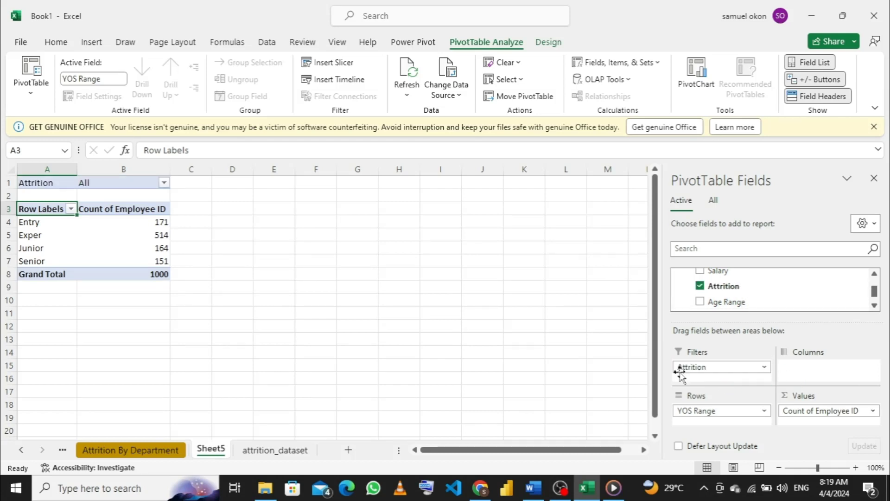
# Enable multiple-item selection in the YOS Range PivotTable's Attrition filter and exclude No, keeping only Yes.
pyautogui.click(165, 184)
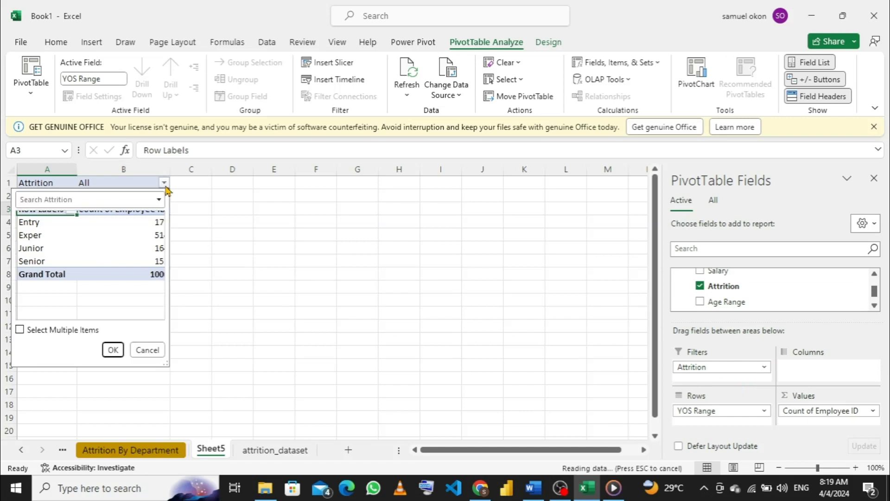
pyautogui.click(19, 330)
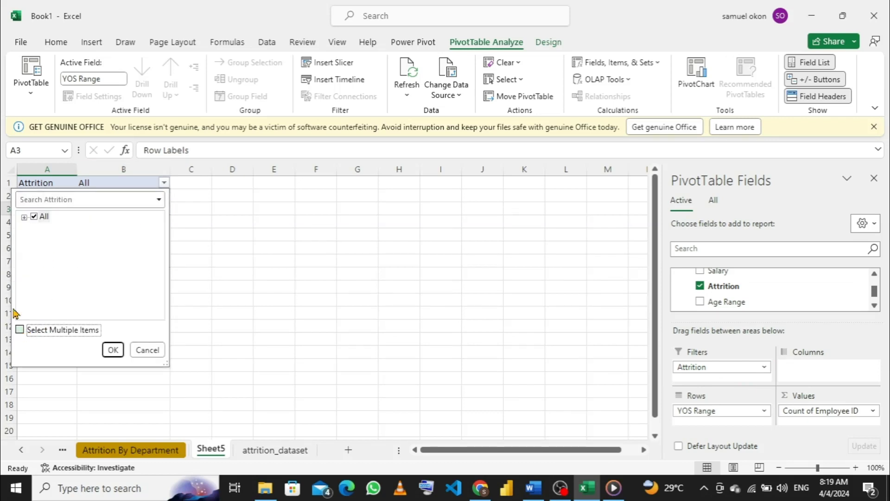
pyautogui.click(24, 217)
pyautogui.click(46, 229)
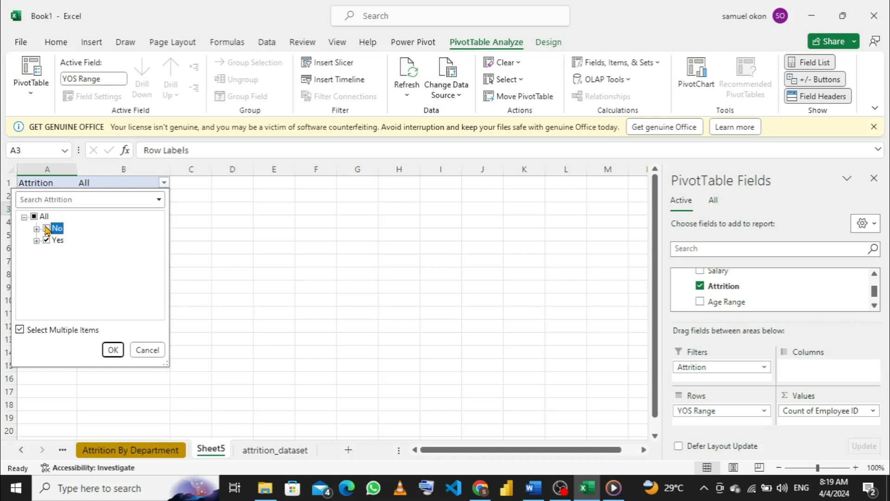
pyautogui.click(113, 351)
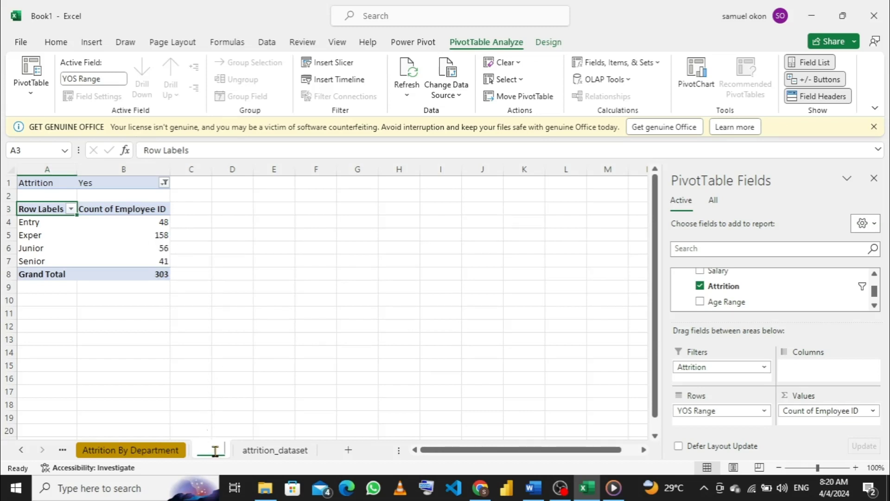
# Rename the Sheet5 worksheet as "Attrition By YOS Range".
pyautogui.doubleClick(215, 450)
pyautogui.write('Att')
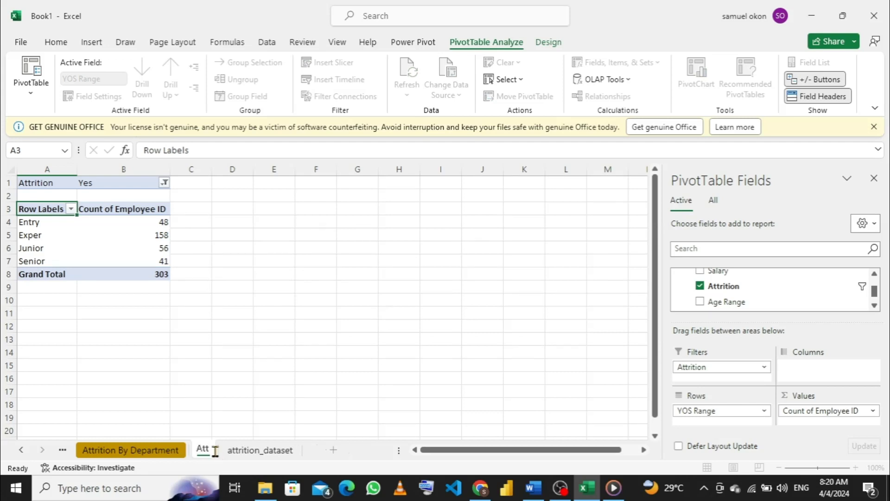
pyautogui.write('rition')
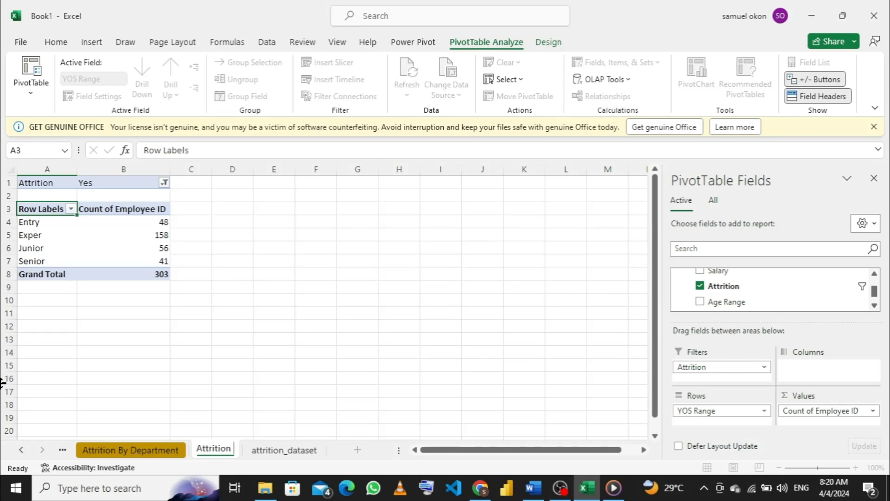
pyautogui.write(' By')
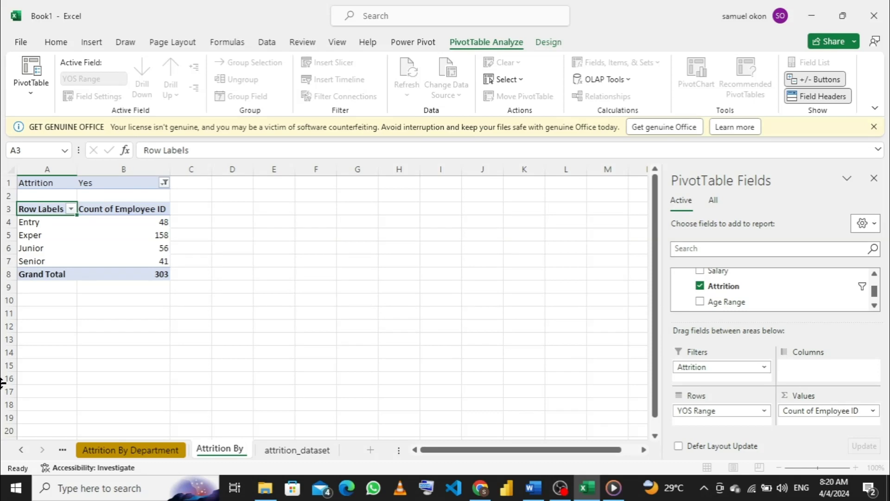
pyautogui.write(' Y')
pyautogui.press('Return')
pyautogui.write('OS')
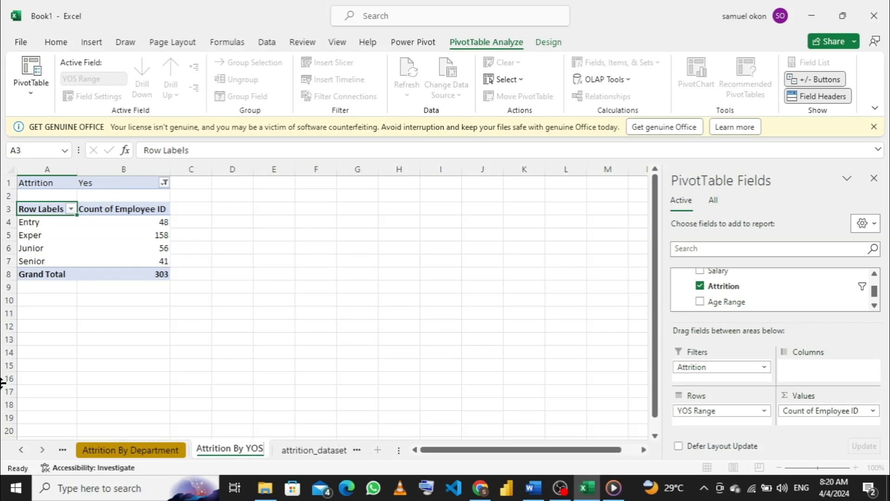
pyautogui.write(' R')
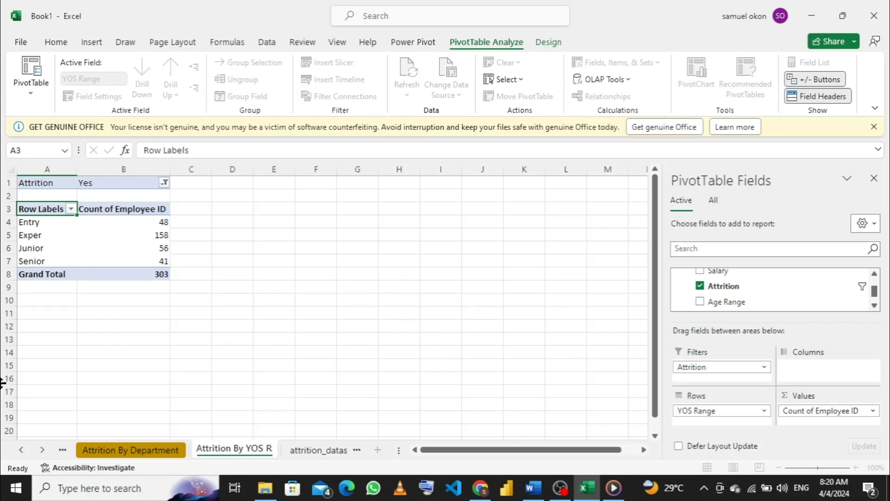
pyautogui.write('ange')
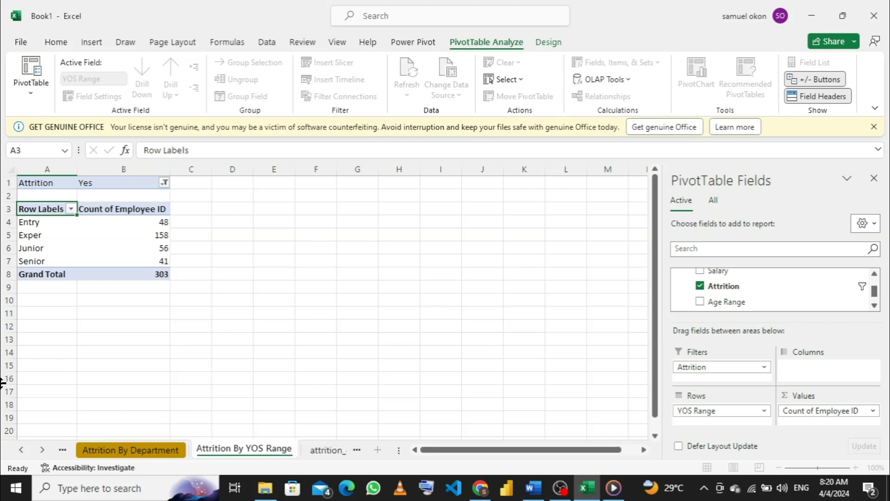
pyautogui.press('Return')
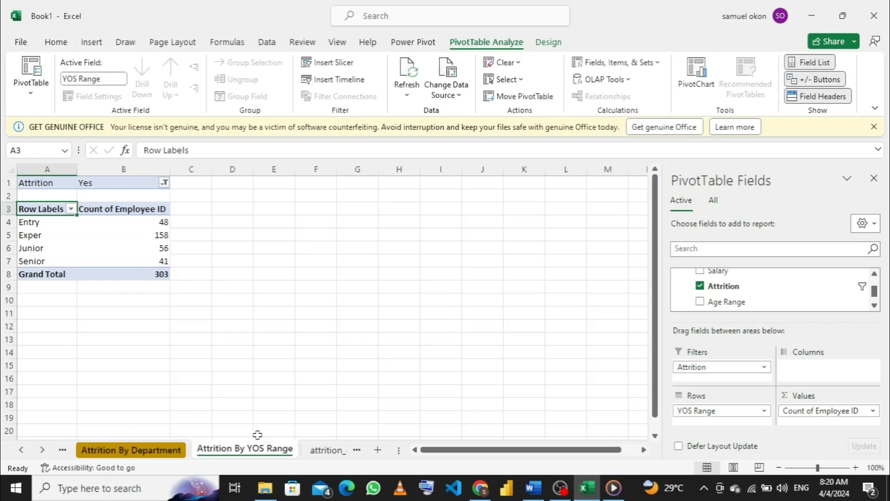
# Color the Attrition By YOS Range sheet's tab with a dark green theme shade.
pyautogui.rightClick(241, 453)
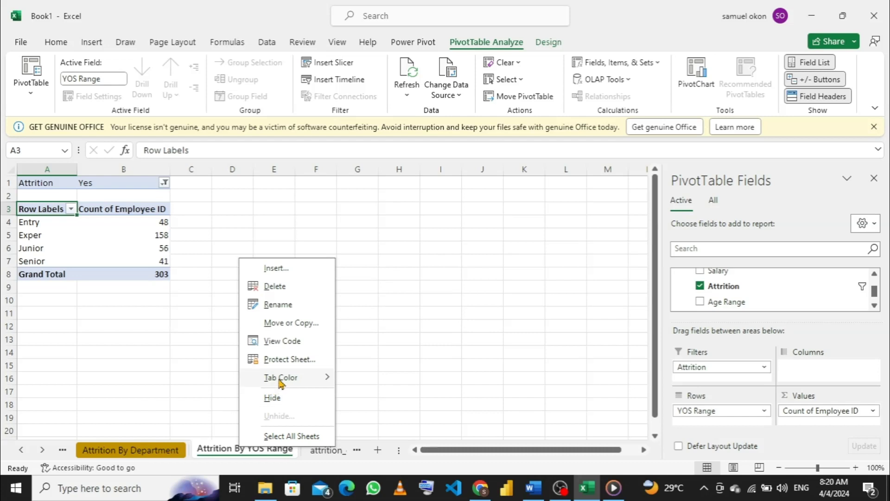
pyautogui.moveTo(281, 381)
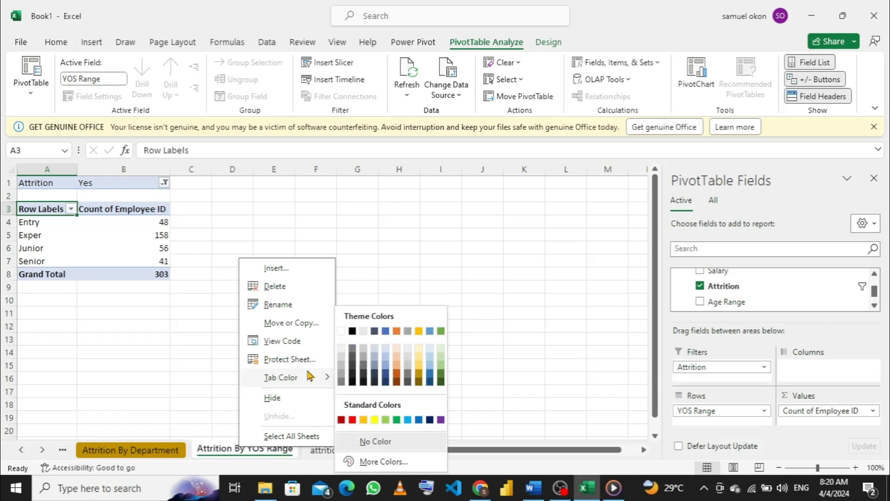
pyautogui.click(441, 374)
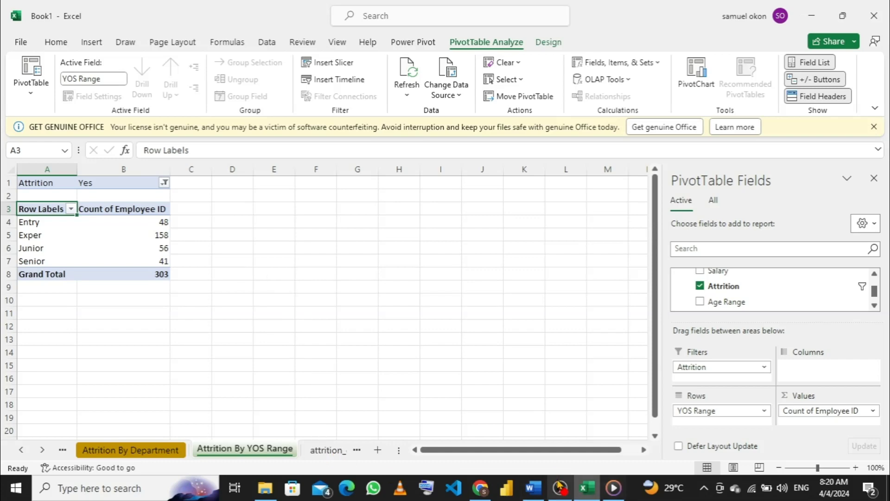
# Switch to the Word problem statement and check which demographic variable follows YOS range in the objectives.
pyautogui.moveTo(533, 487)
pyautogui.moveTo(549, 448)
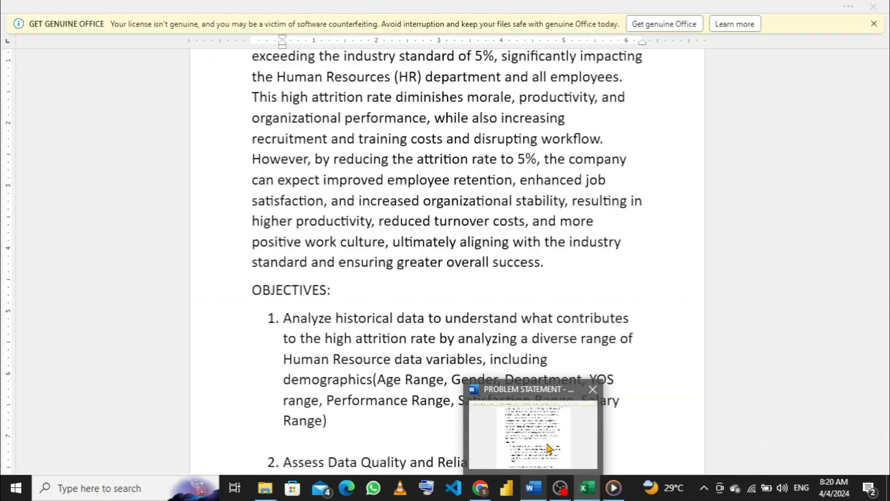
pyautogui.click(549, 448)
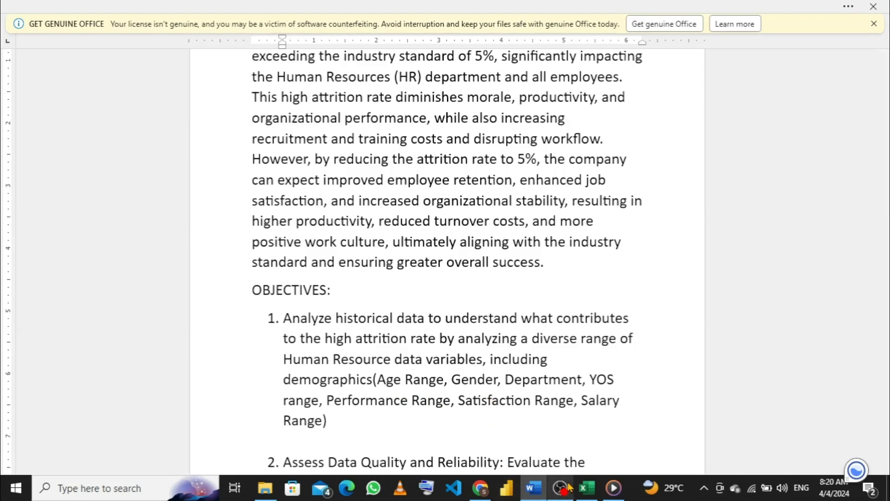
# Switch back to Excel and create a PivotTable from attrition_dataset on a new worksheet, adding the data to the Data Model.
pyautogui.moveTo(586, 491)
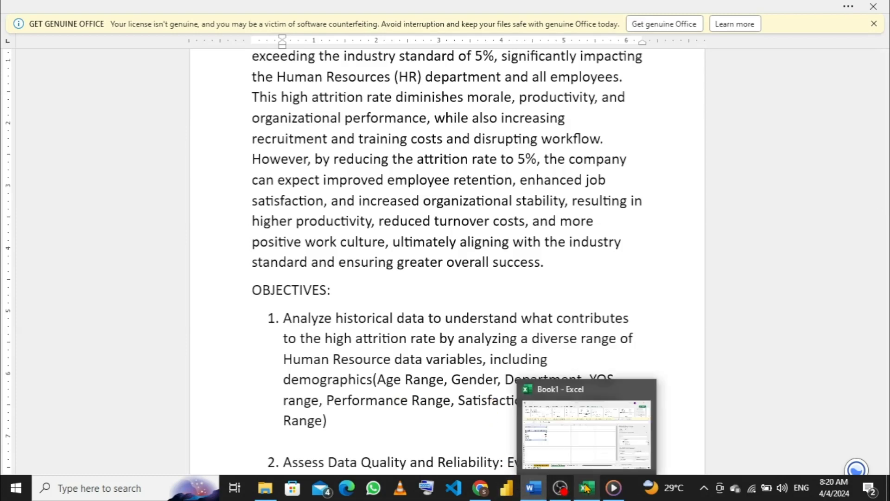
pyautogui.click(583, 434)
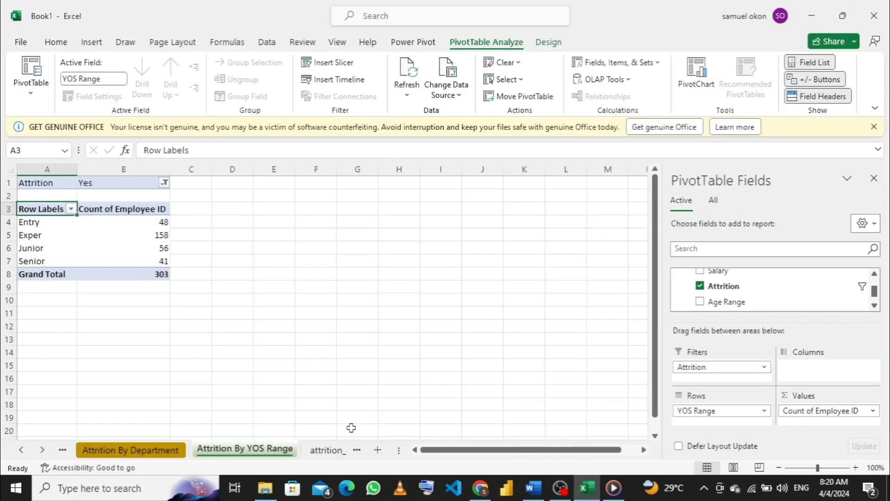
pyautogui.click(319, 450)
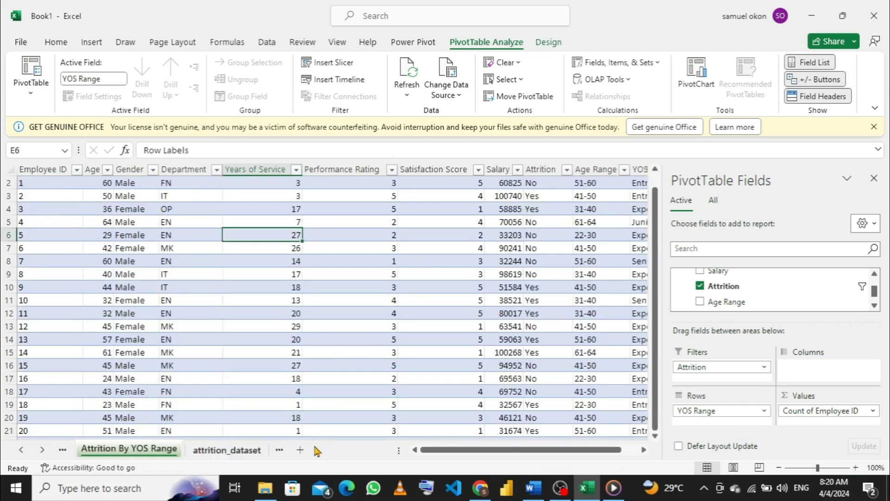
pyautogui.click(92, 43)
pyautogui.click(32, 96)
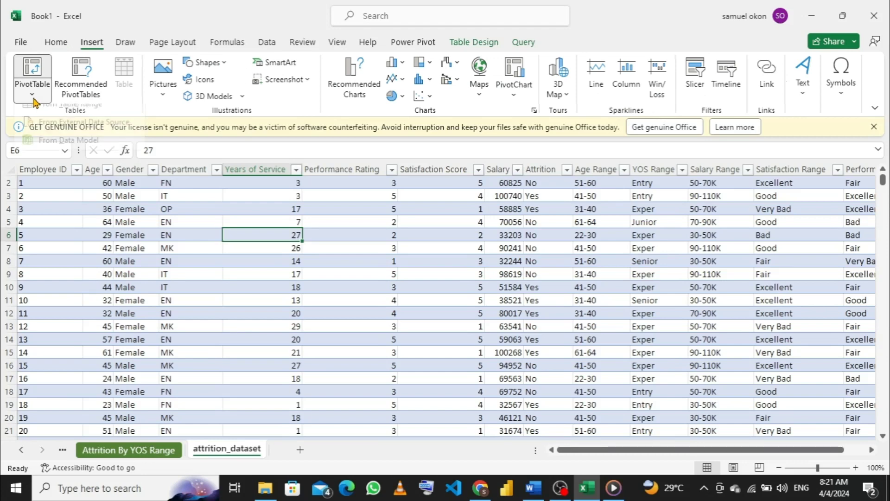
pyautogui.click(69, 116)
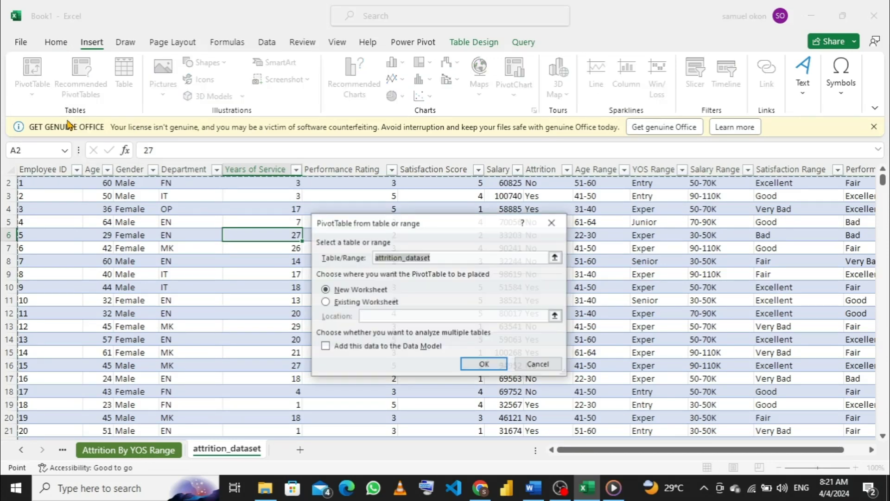
pyautogui.click(325, 349)
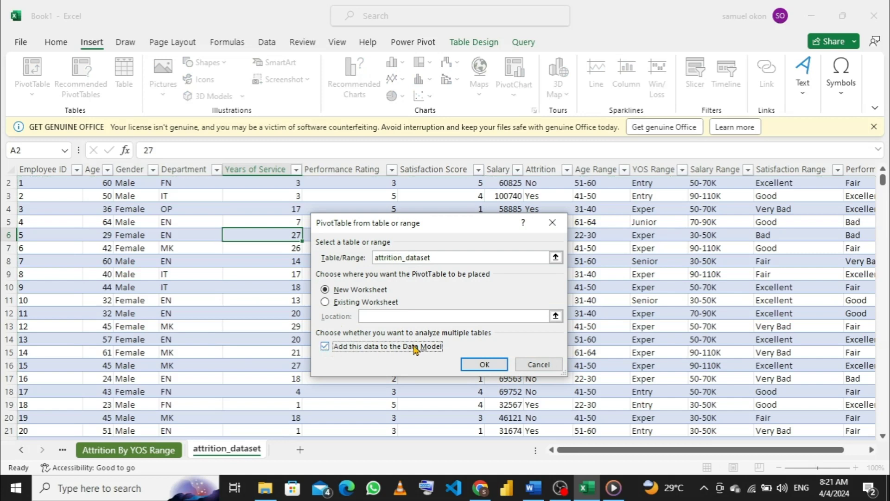
pyautogui.click(478, 365)
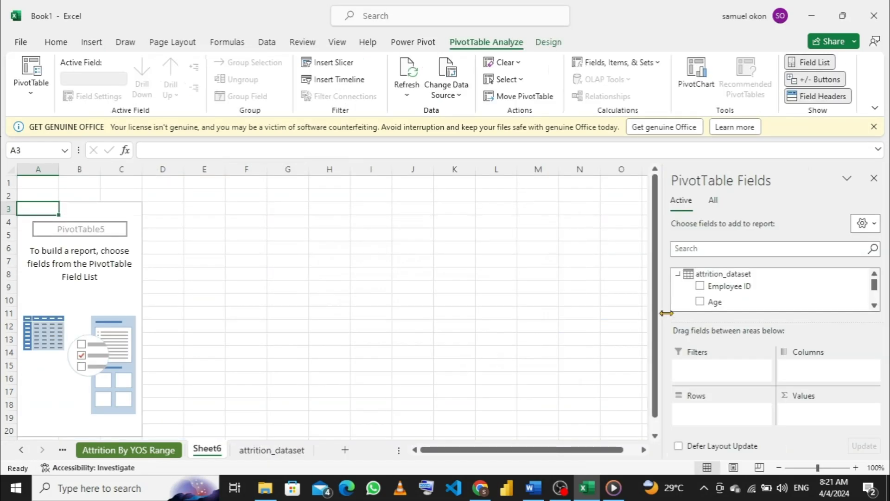
# Set the new PivotTable to count Employee ID as its values, with Performance Range as its rows, rechecking the variable in the Word objectives.
pyautogui.moveTo(722, 286); pyautogui.dragTo(811, 407)
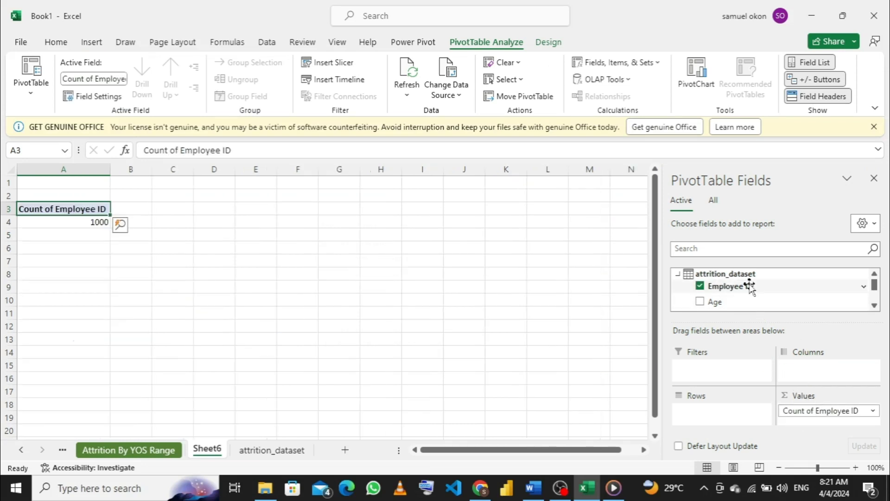
pyautogui.scroll(-5, 750, 288)
pyautogui.scroll(1, 749, 287)
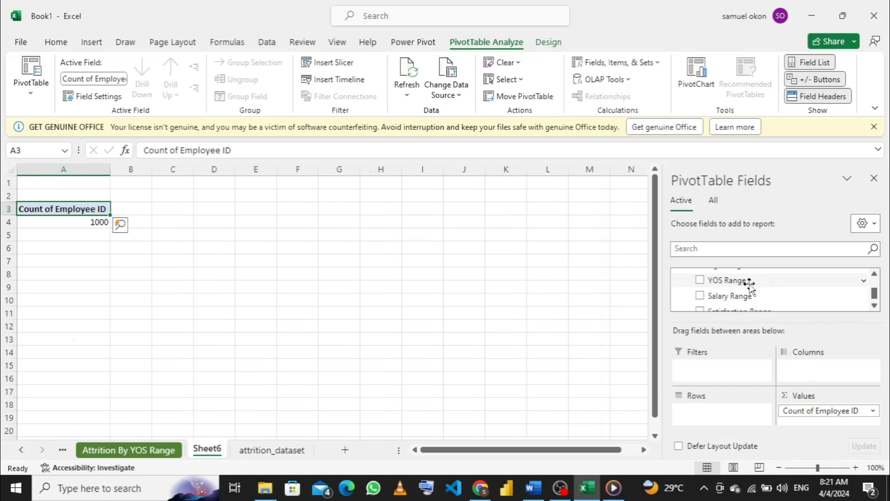
pyautogui.scroll(6, 750, 285)
pyautogui.scroll(-1, 748, 286)
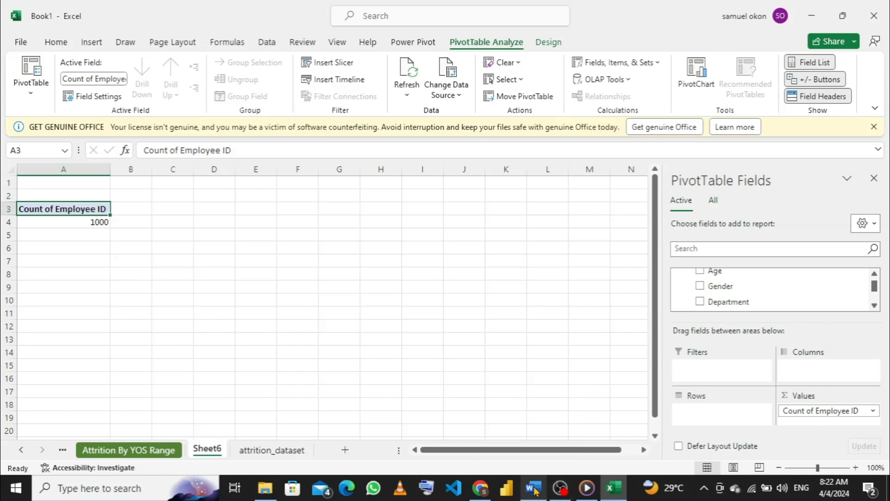
pyautogui.moveTo(536, 490)
pyautogui.click(536, 438)
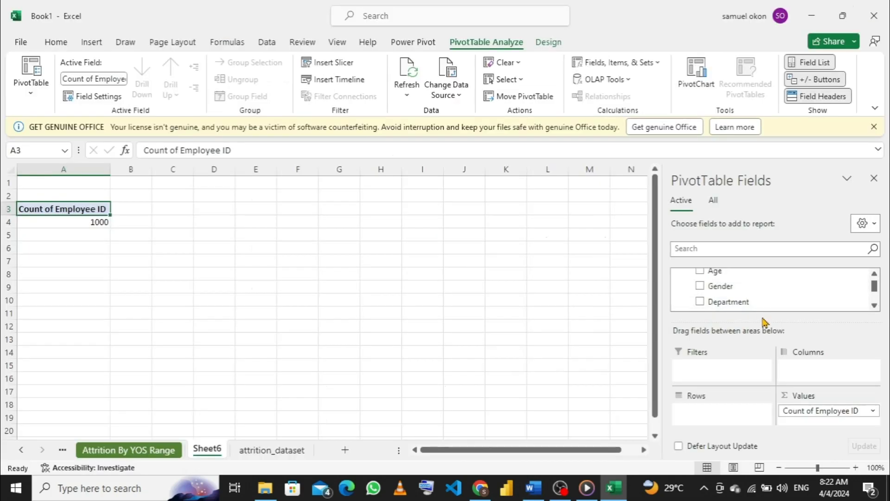
pyautogui.scroll(-4, 750, 275)
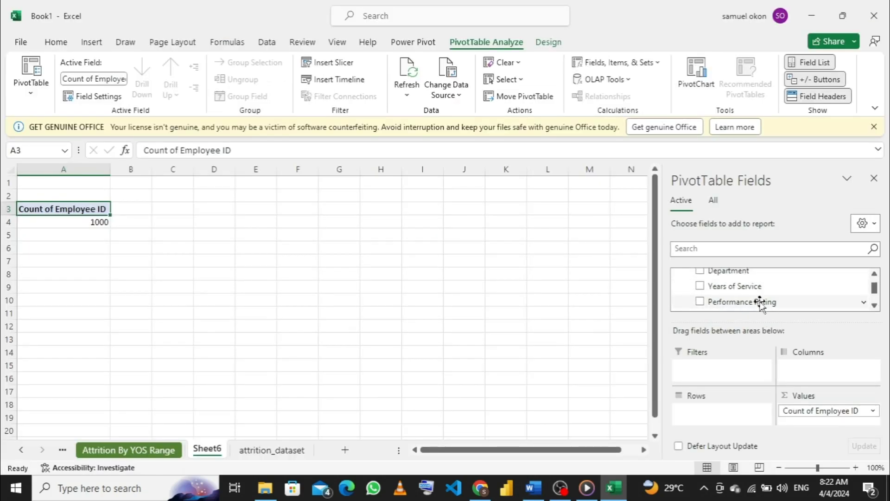
pyautogui.scroll(-4, 760, 304)
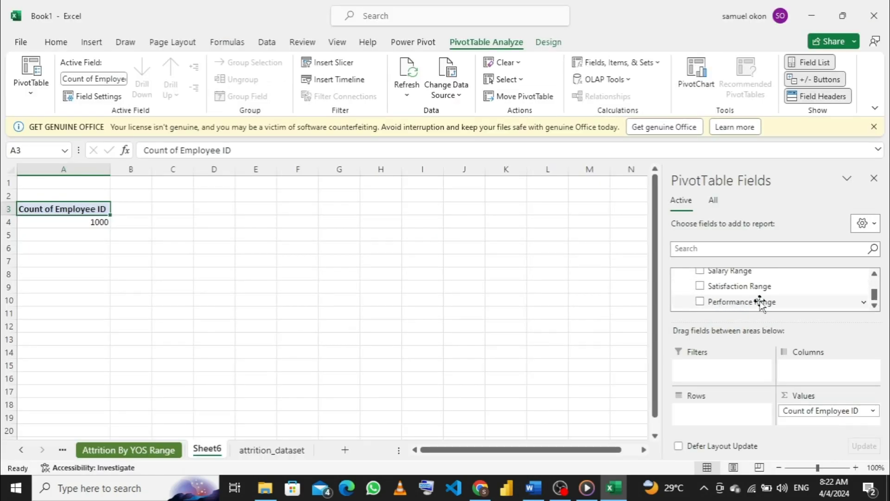
pyautogui.moveTo(761, 303); pyautogui.dragTo(719, 413)
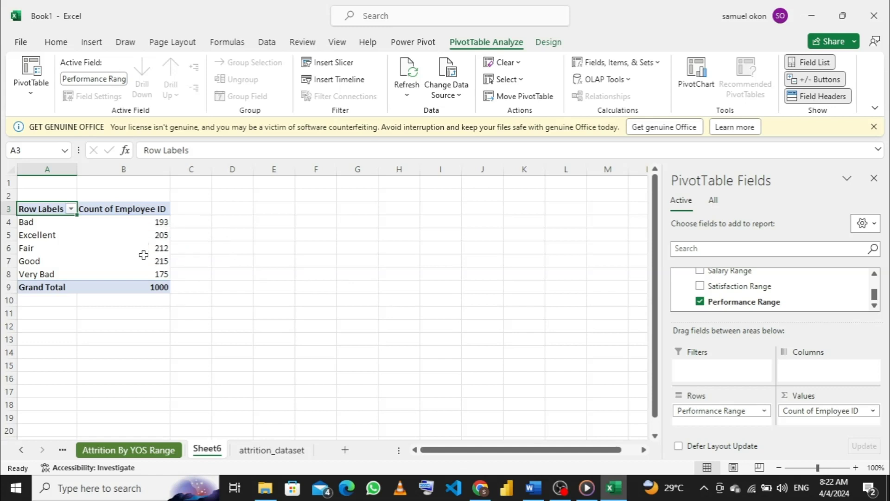
# Add Attrition as the Performance Range PivotTable's filter and, with multiple-item selection enabled, exclude No so only Yes is kept.
pyautogui.scroll(2, 758, 291)
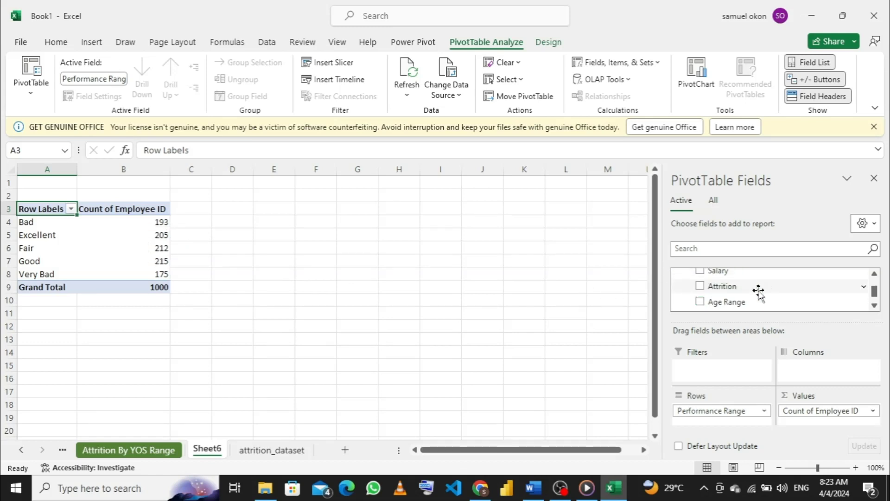
pyautogui.moveTo(729, 285); pyautogui.dragTo(717, 372)
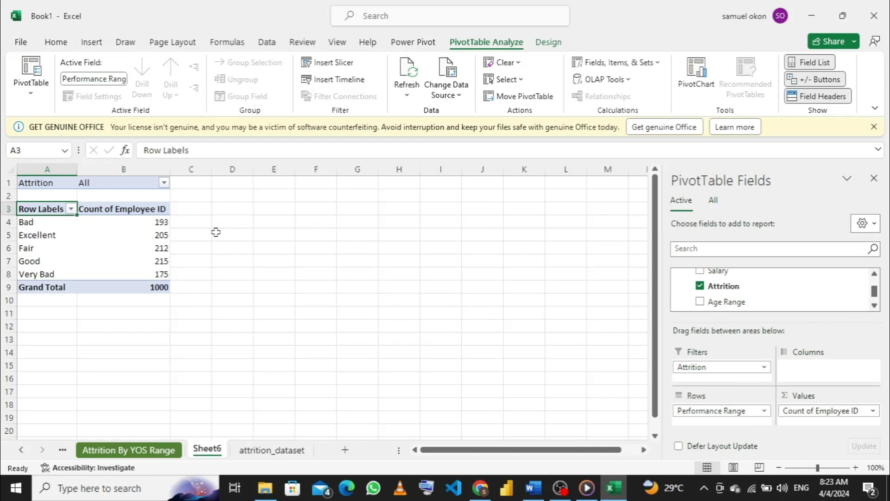
pyautogui.click(164, 183)
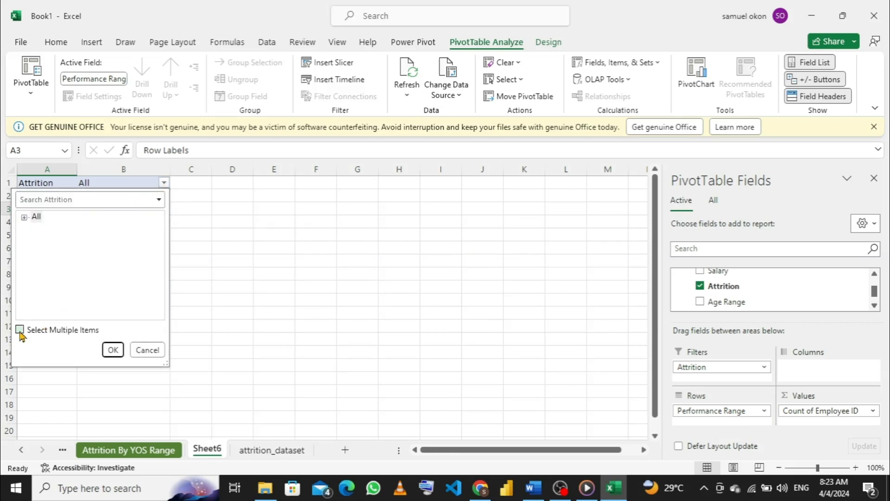
pyautogui.click(20, 330)
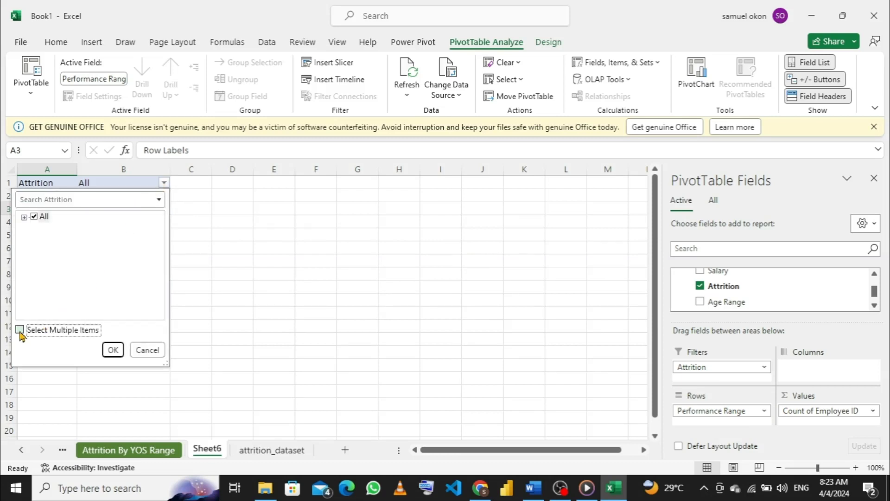
pyautogui.click(24, 217)
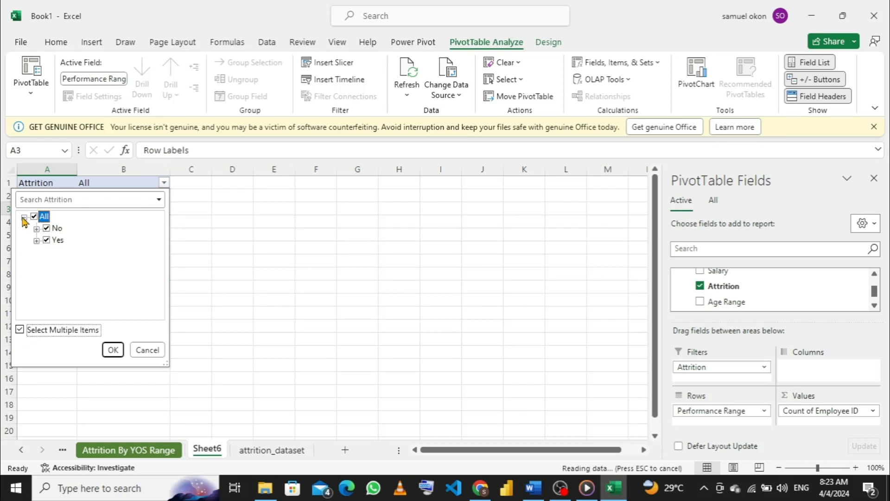
pyautogui.click(47, 230)
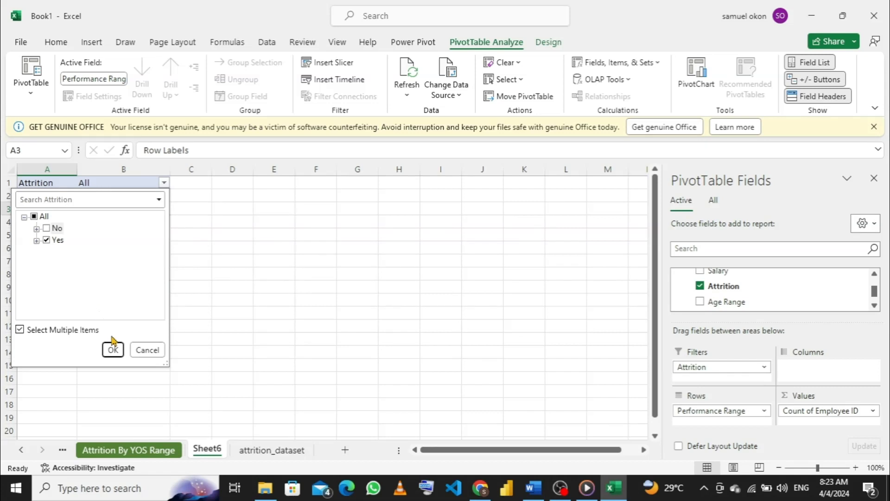
pyautogui.click(113, 350)
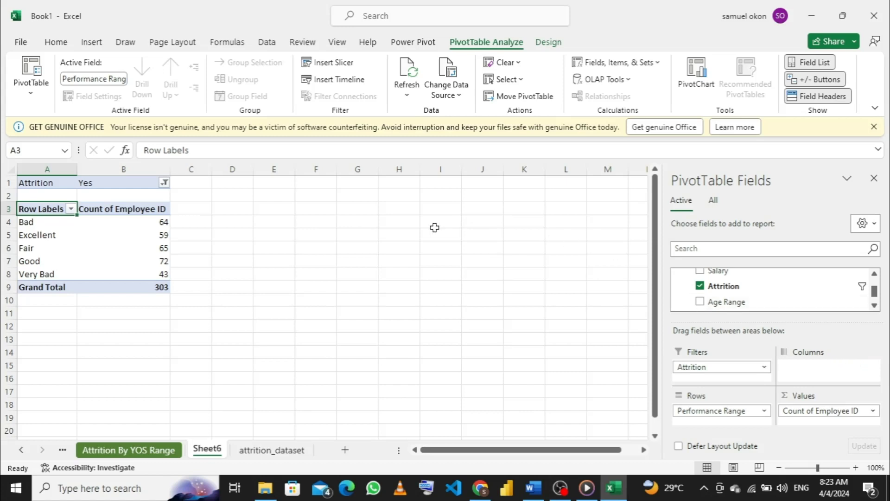
# Sort the Performance Range PivotTable by Count of Employee ID from largest to smallest.
pyautogui.rightClick(157, 224)
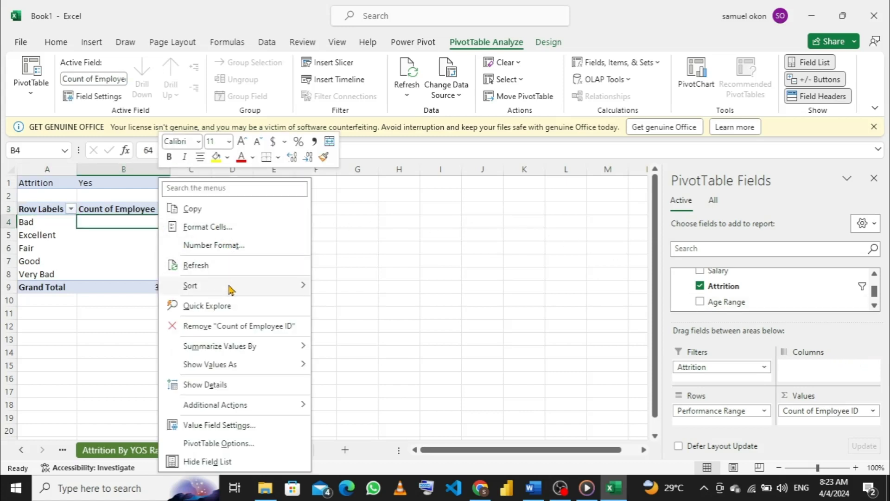
pyautogui.moveTo(284, 294)
pyautogui.click(390, 306)
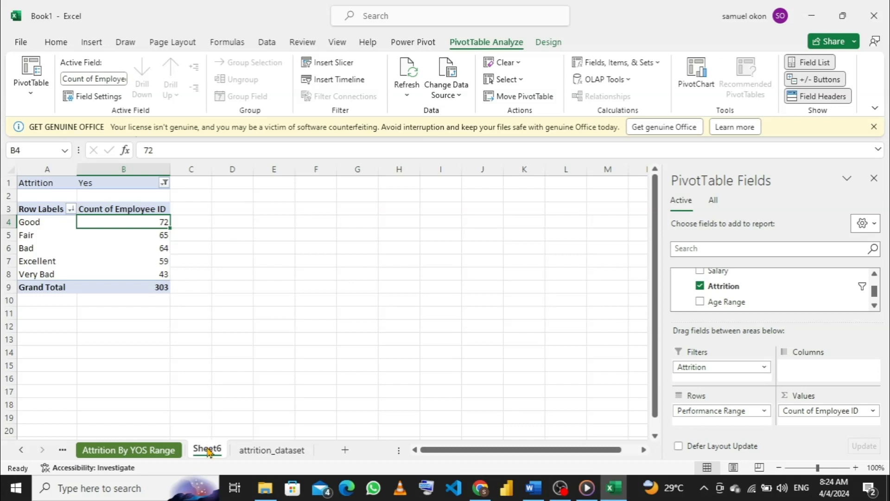
# Rename the Sheet6 worksheet as "Attrition By Performance Range".
pyautogui.doubleClick(207, 449)
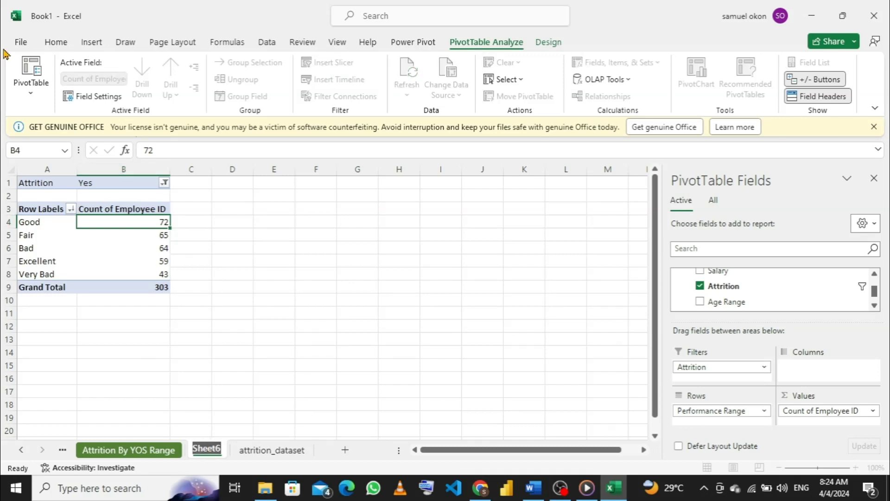
pyautogui.write('A')
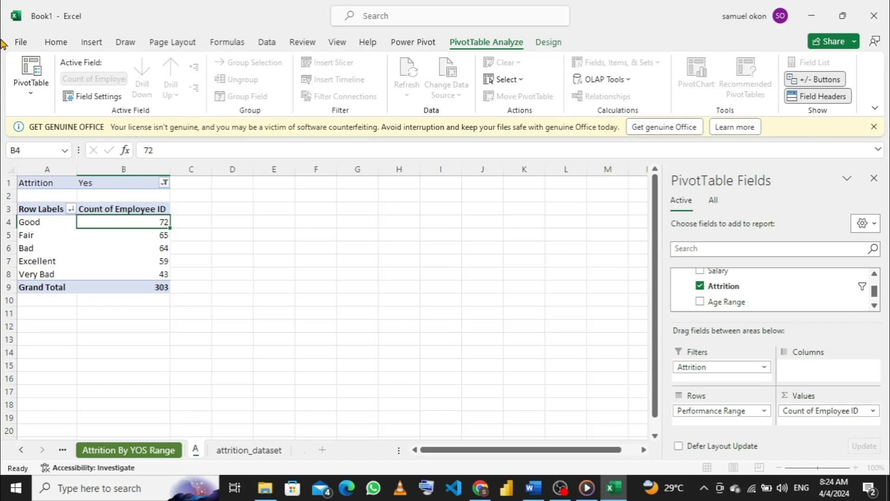
pyautogui.write('ttr')
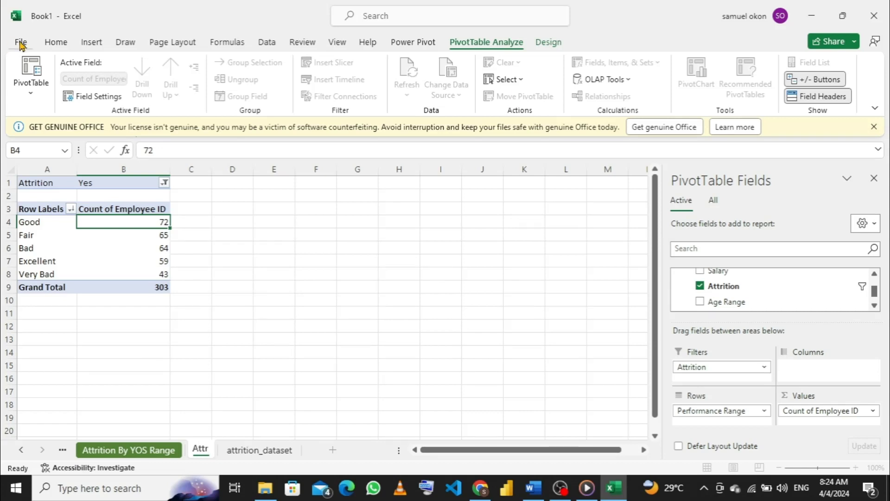
pyautogui.write('it')
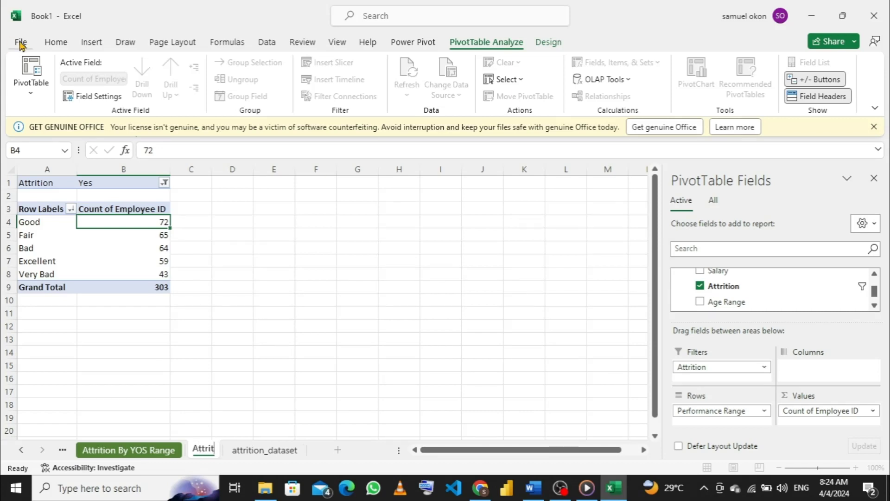
pyautogui.write('ion')
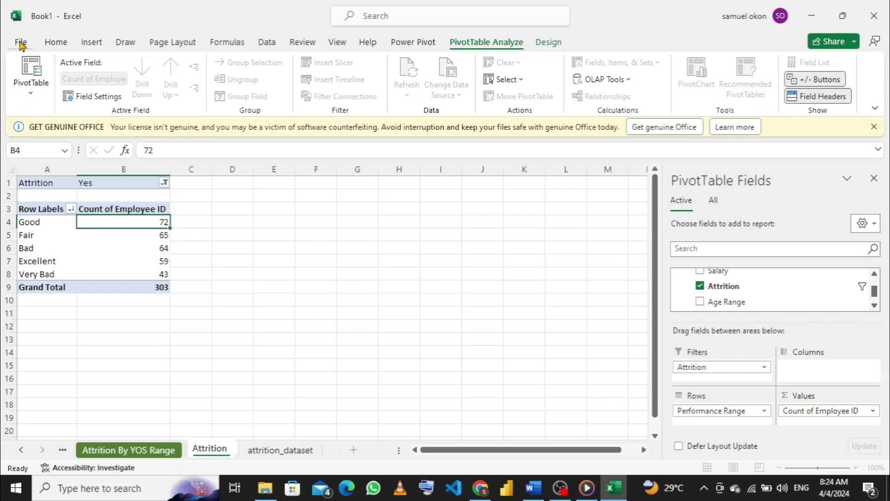
pyautogui.write(' By ')
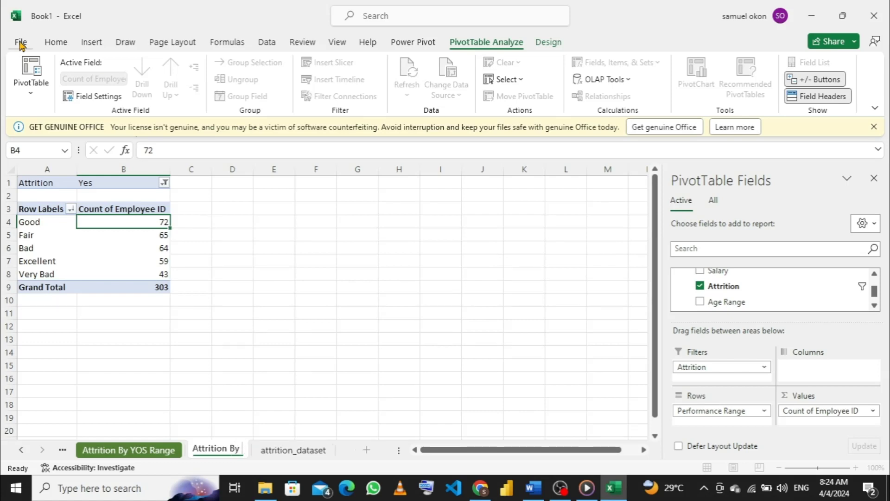
pyautogui.write('Per')
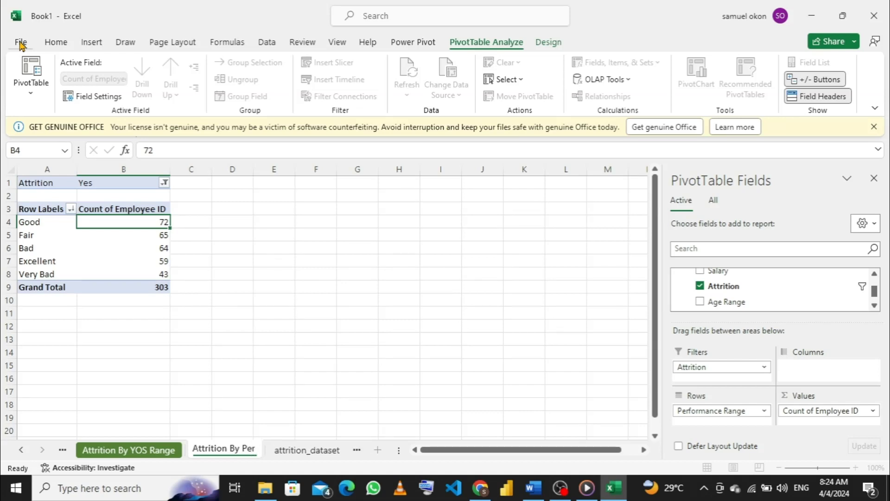
pyautogui.write('forman')
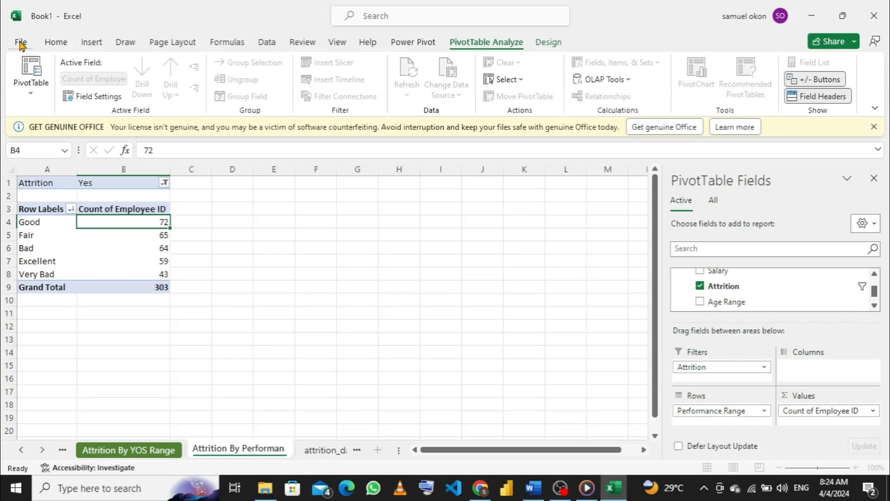
pyautogui.write('ce R')
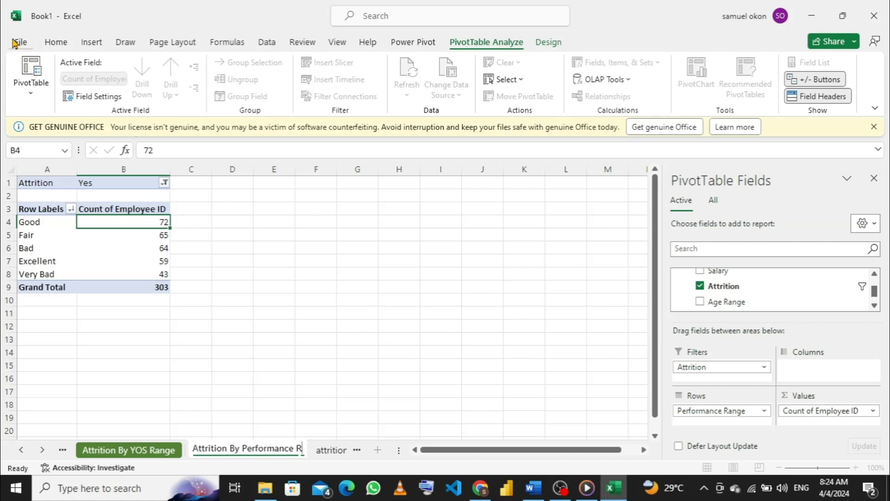
pyautogui.write('ange')
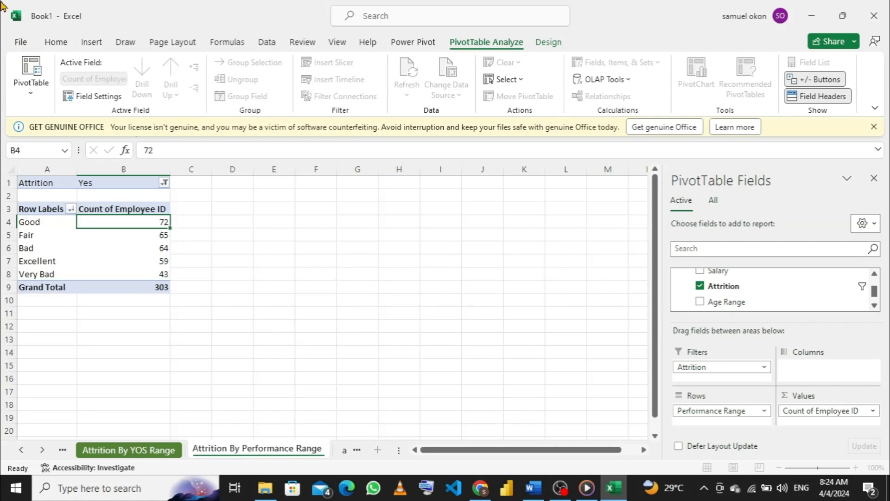
pyautogui.press('Return')
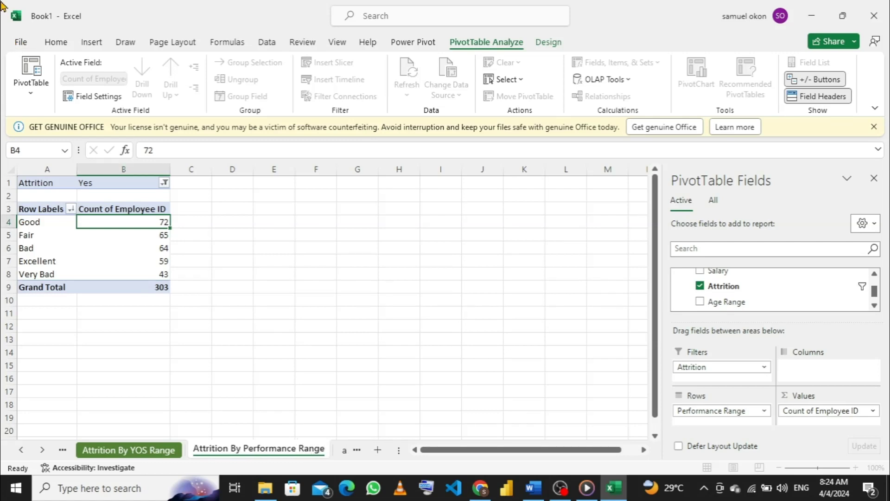
# Set the Attrition By Performance Range sheet's tab color to a dark green theme shade.
pyautogui.rightClick(244, 452)
pyautogui.moveTo(293, 377)
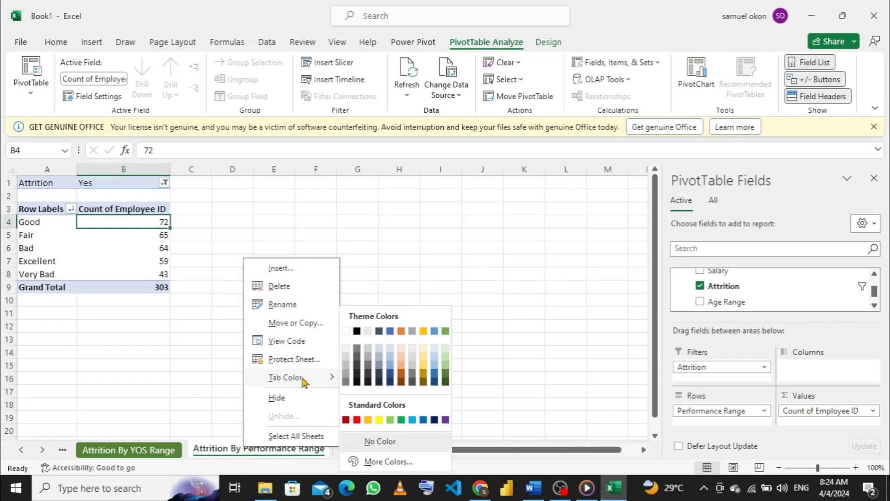
pyautogui.click(446, 375)
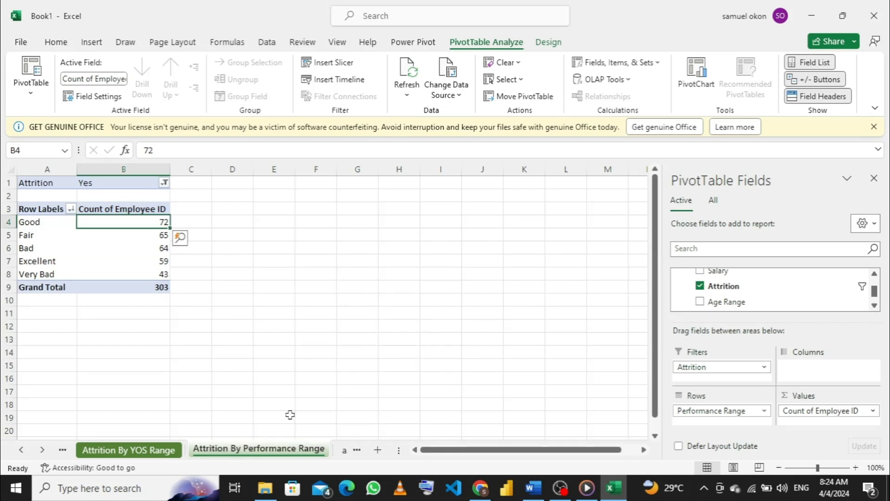
# Change the Attrition By Performance Range sheet's tab color to the orange theme color.
pyautogui.rightClick(257, 455)
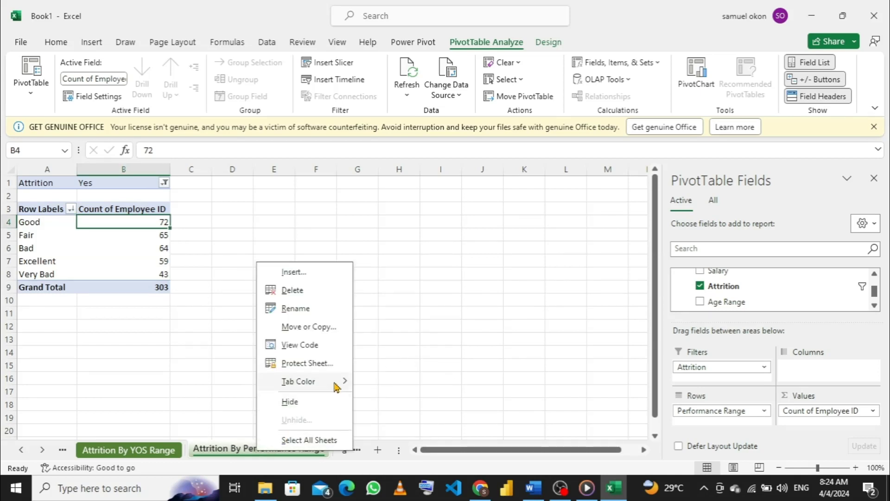
pyautogui.moveTo(336, 386)
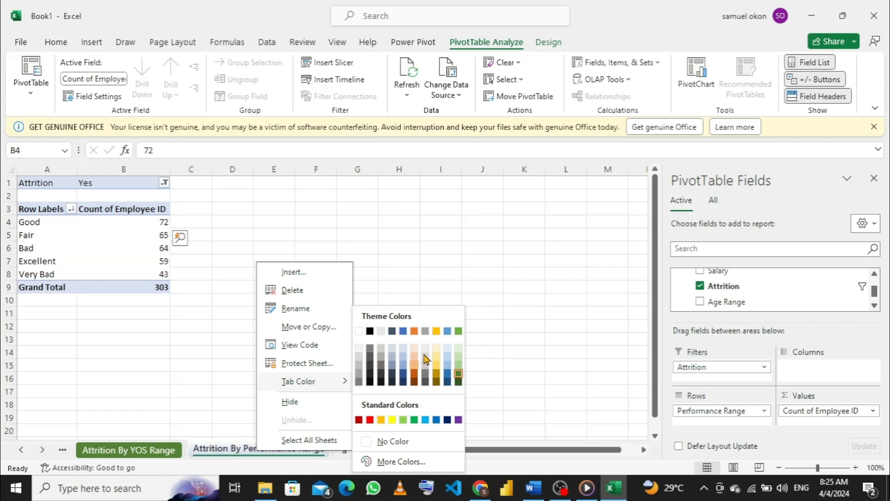
pyautogui.click(414, 331)
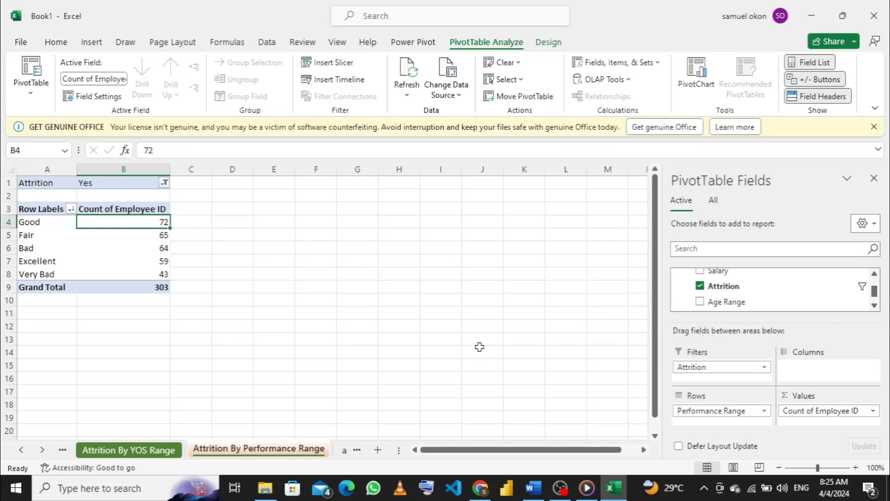
# Insert a PivotTable from the attrition_dataset table on a new worksheet, adding the data to the Data Model.
pyautogui.click(344, 449)
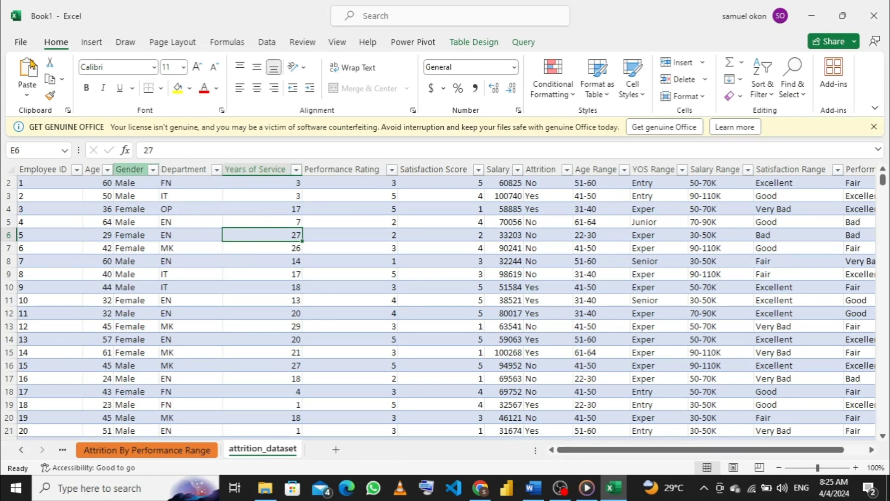
pyautogui.click(85, 42)
pyautogui.click(32, 79)
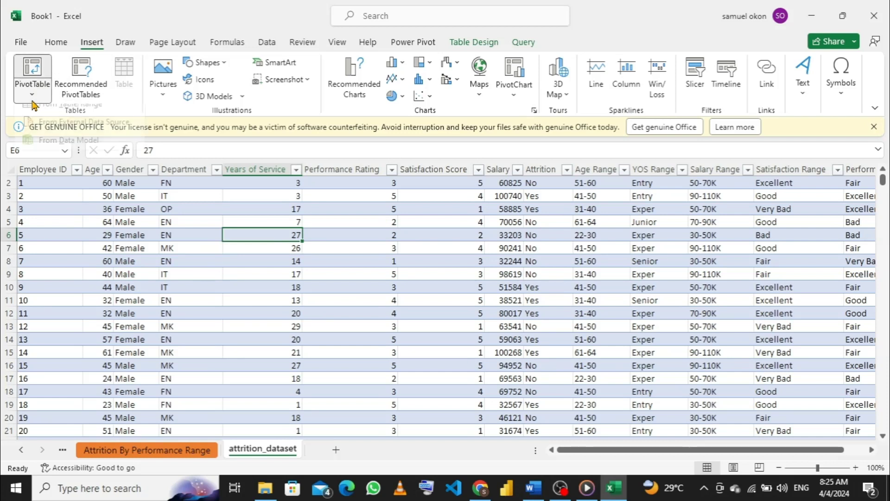
pyautogui.click(46, 115)
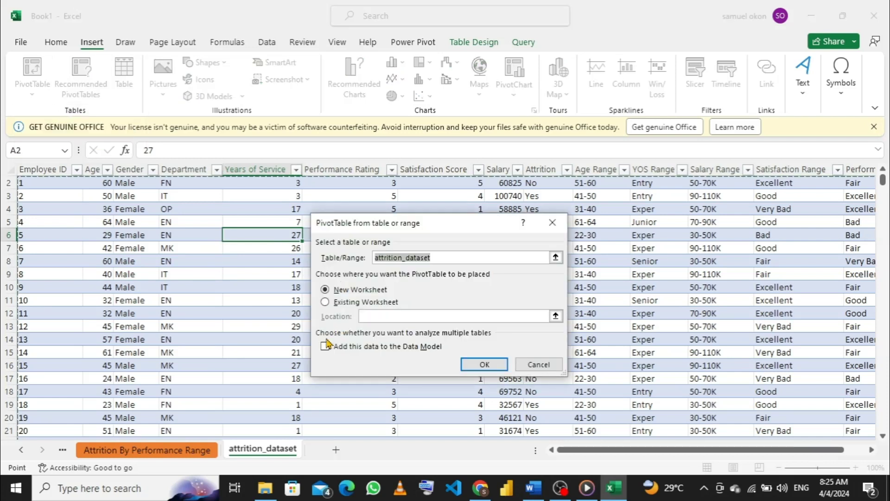
pyautogui.click(325, 347)
pyautogui.click(482, 364)
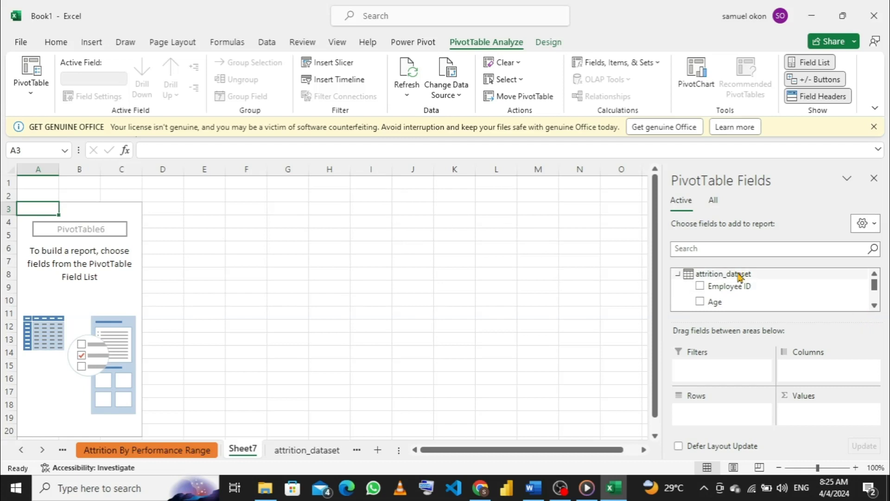
# Set the new PivotTable to count Employee ID as its values, with Satisfaction Range as its rows.
pyautogui.moveTo(757, 285); pyautogui.dragTo(817, 415)
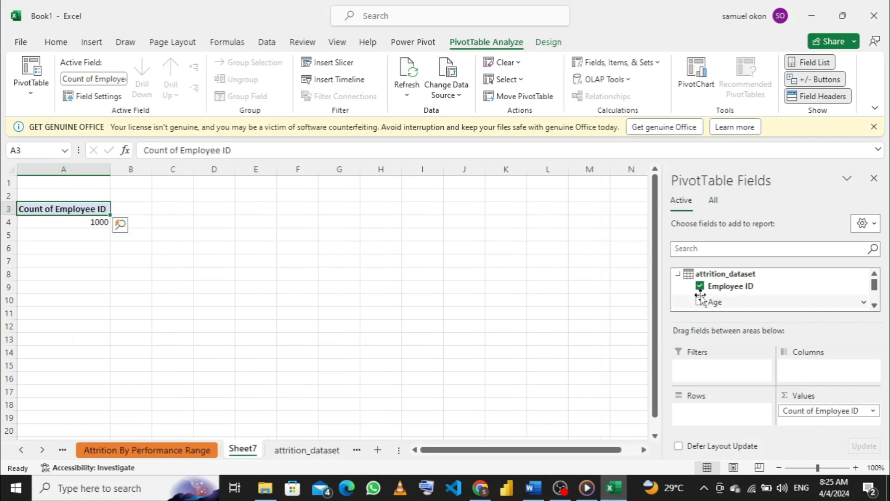
pyautogui.scroll(-4, 733, 285)
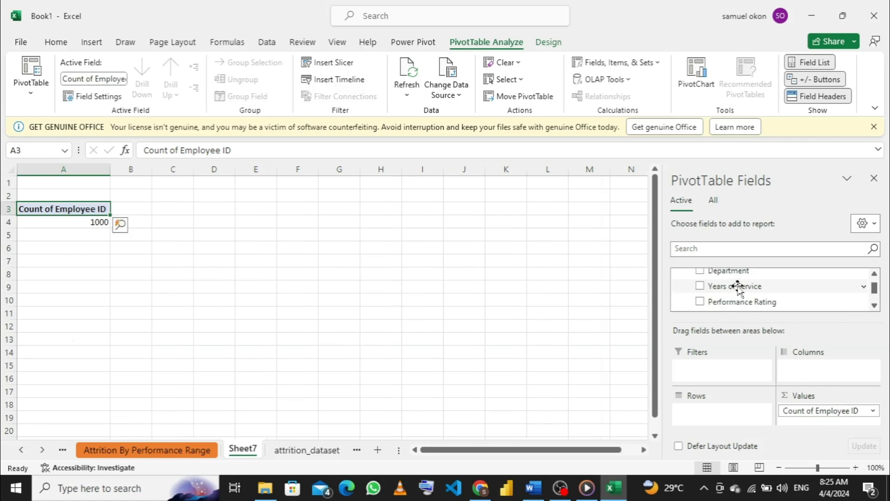
pyautogui.scroll(-5, 739, 288)
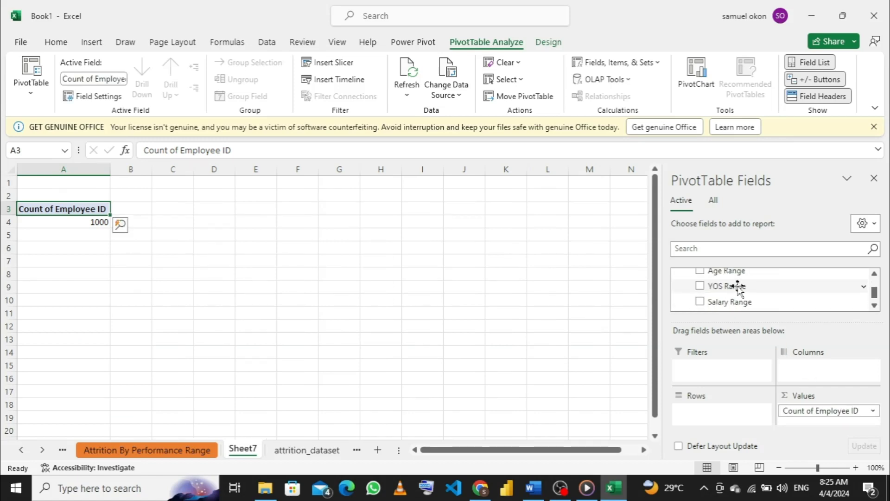
pyautogui.scroll(-2, 739, 288)
pyautogui.scroll(1, 738, 296)
pyautogui.scroll(-1, 737, 295)
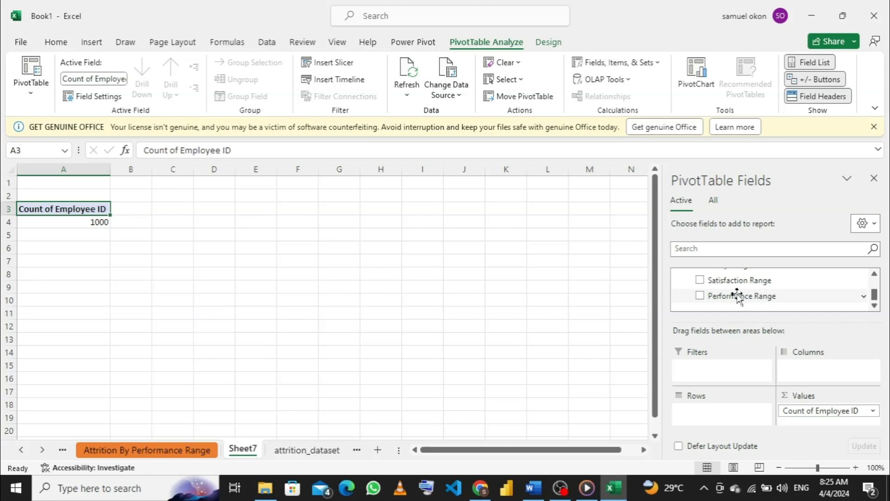
pyautogui.moveTo(759, 280); pyautogui.dragTo(722, 408)
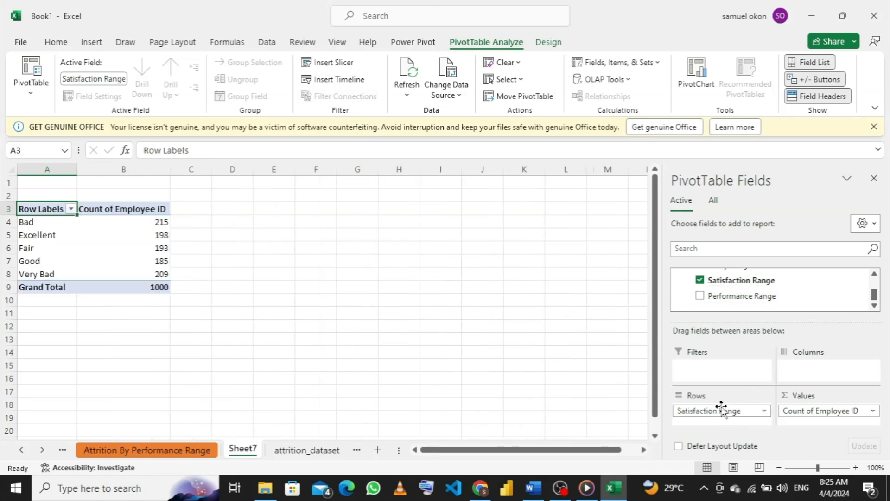
# Add Attrition as the Satisfaction Range PivotTable's filter and, with multiple-item selection enabled, exclude No so only Yes is kept.
pyautogui.scroll(2, 739, 301)
pyautogui.scroll(3, 738, 302)
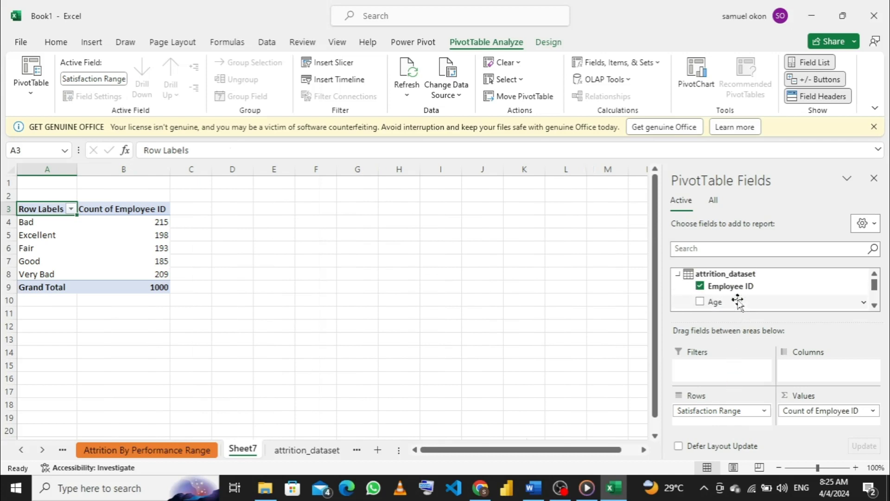
pyautogui.scroll(-2, 738, 302)
pyautogui.scroll(3, 738, 302)
pyautogui.scroll(-1, 738, 302)
pyautogui.scroll(-1, 738, 302)
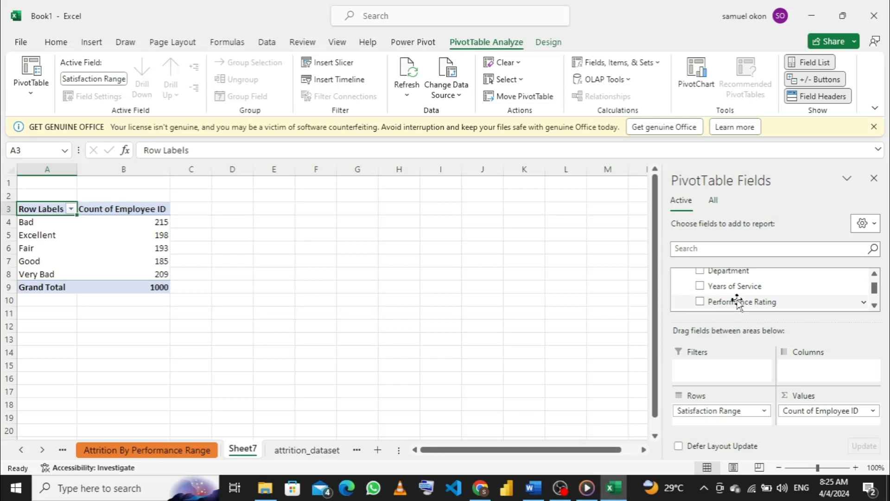
pyautogui.scroll(2, 737, 302)
pyautogui.scroll(-2, 738, 303)
pyautogui.scroll(-2, 738, 302)
pyautogui.moveTo(732, 286); pyautogui.dragTo(725, 378)
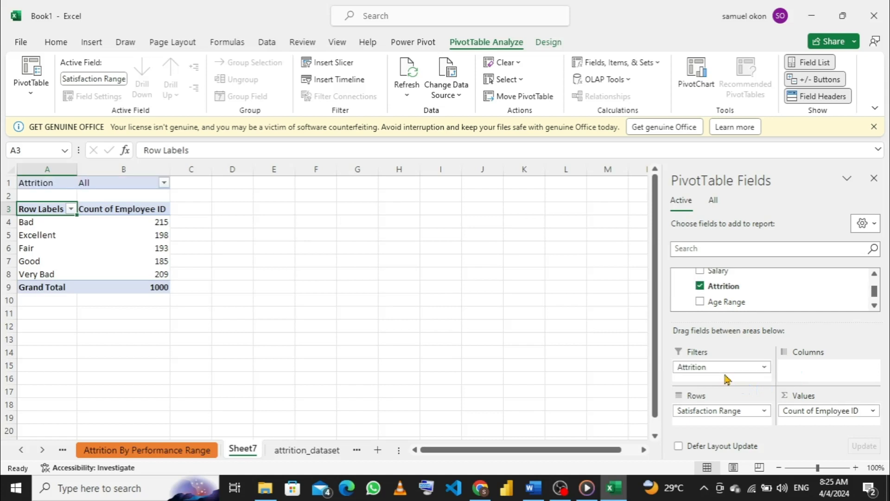
pyautogui.click(164, 182)
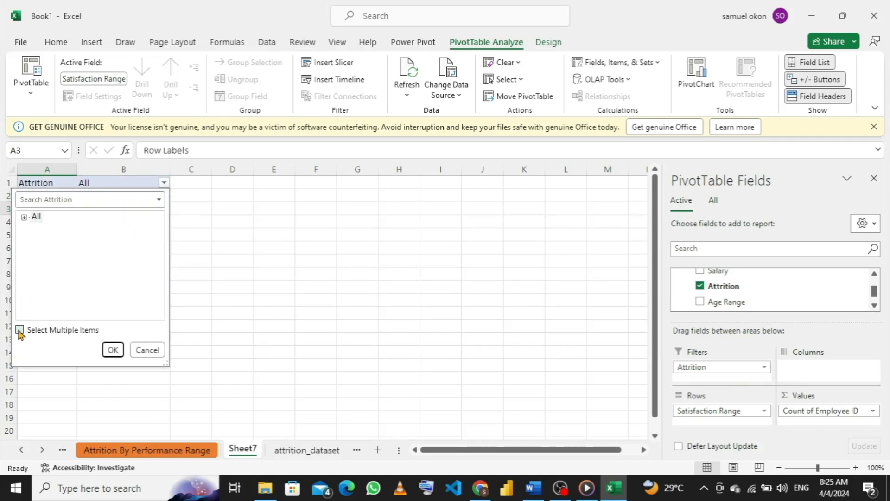
pyautogui.click(20, 329)
pyautogui.click(24, 218)
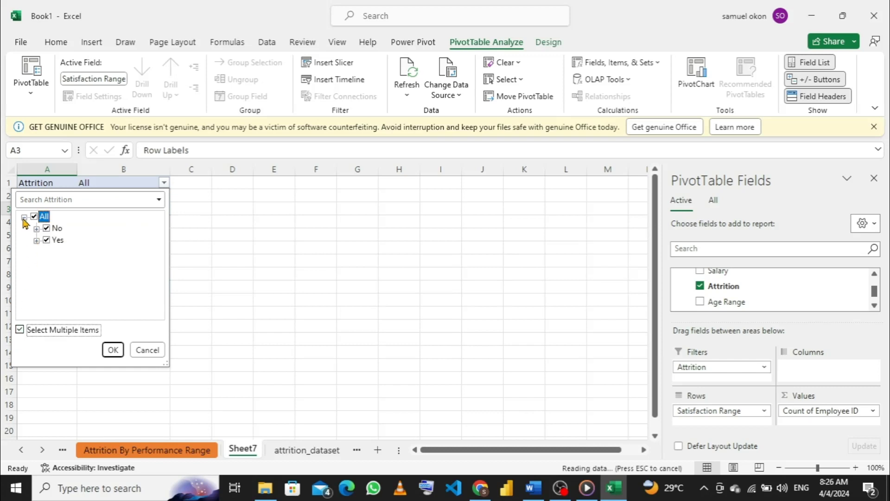
pyautogui.click(46, 227)
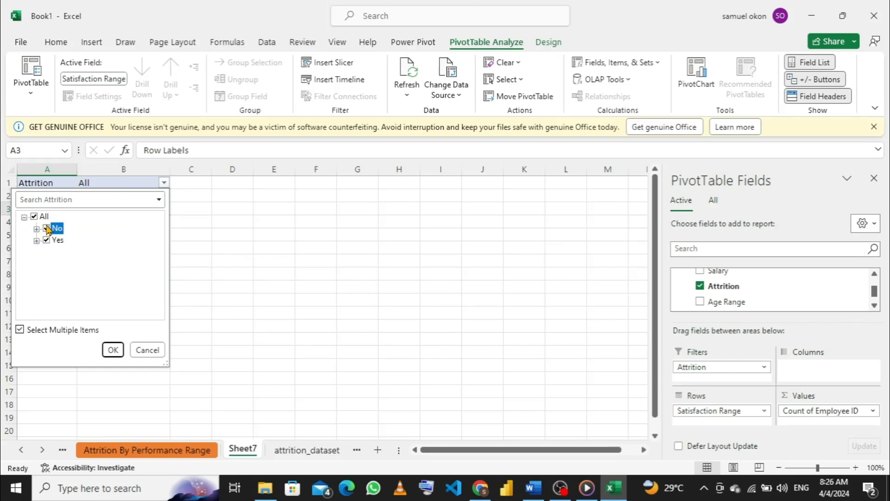
pyautogui.click(114, 350)
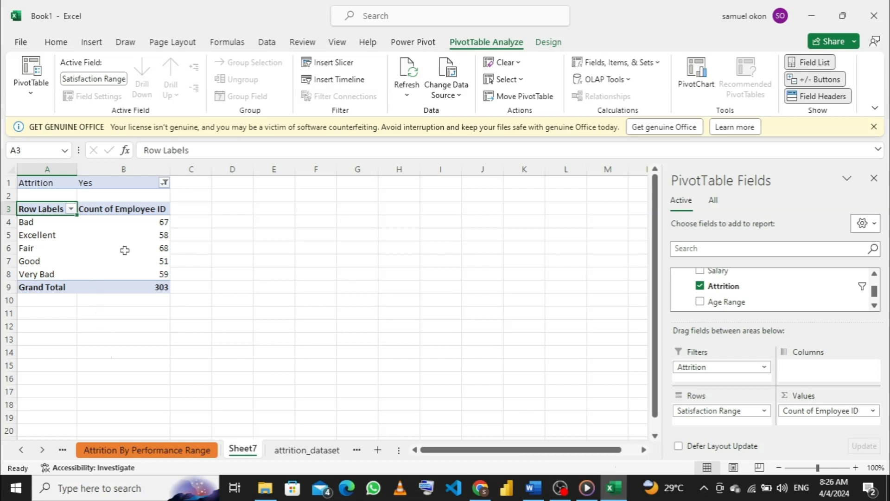
# Sort the Satisfaction Range PivotTable by Count of Employee ID from largest to smallest.
pyautogui.rightClick(135, 225)
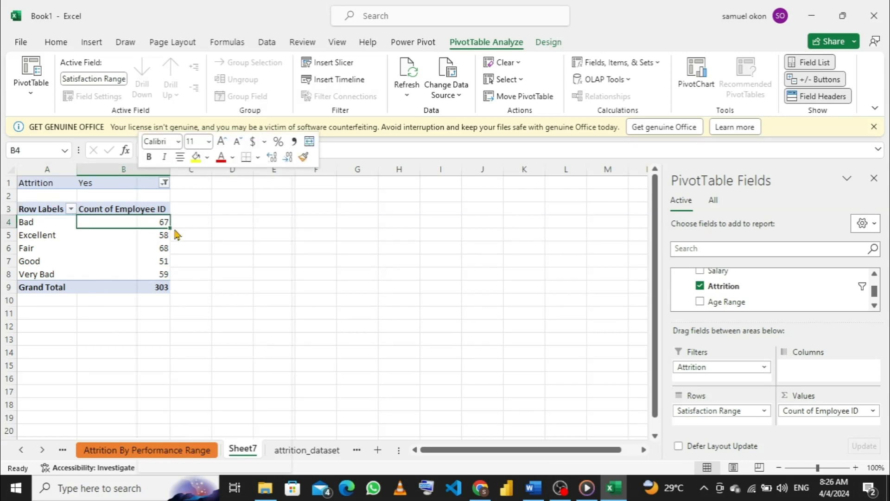
pyautogui.moveTo(199, 294)
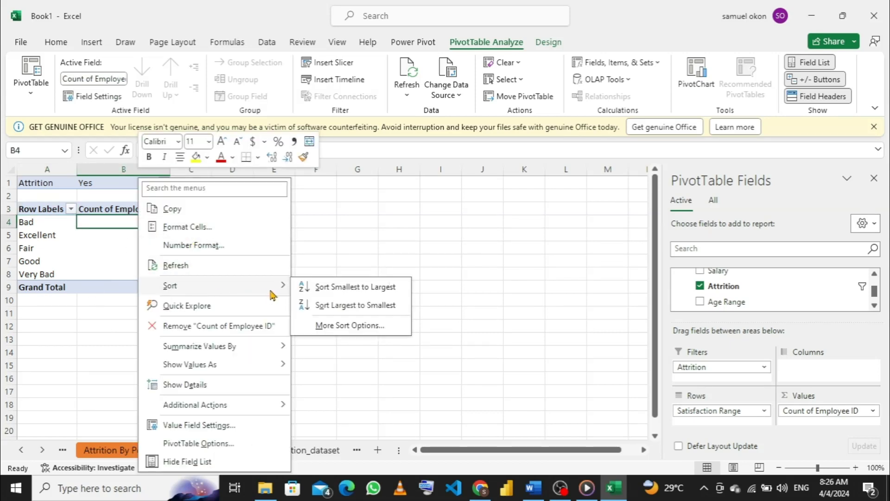
pyautogui.click(344, 308)
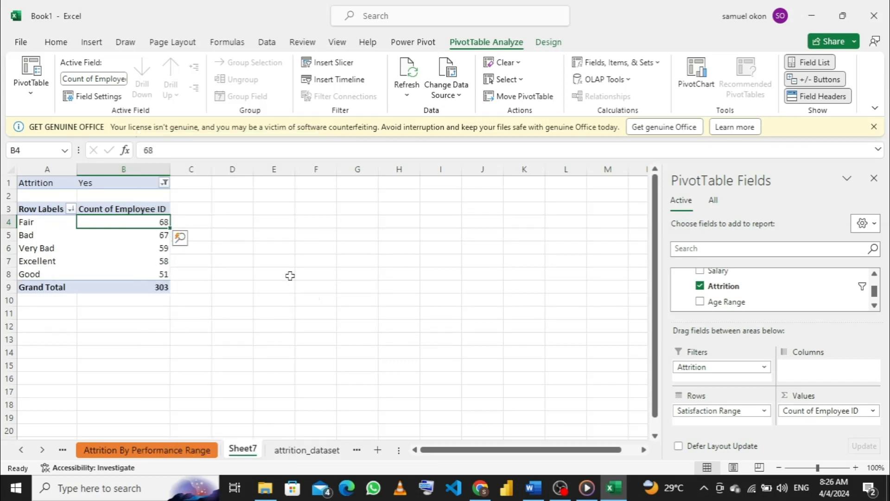
pyautogui.moveTo(128, 277)
# Rename the Sheet7 worksheet as "Attrition By Satisfaction Range".
pyautogui.doubleClick(244, 448)
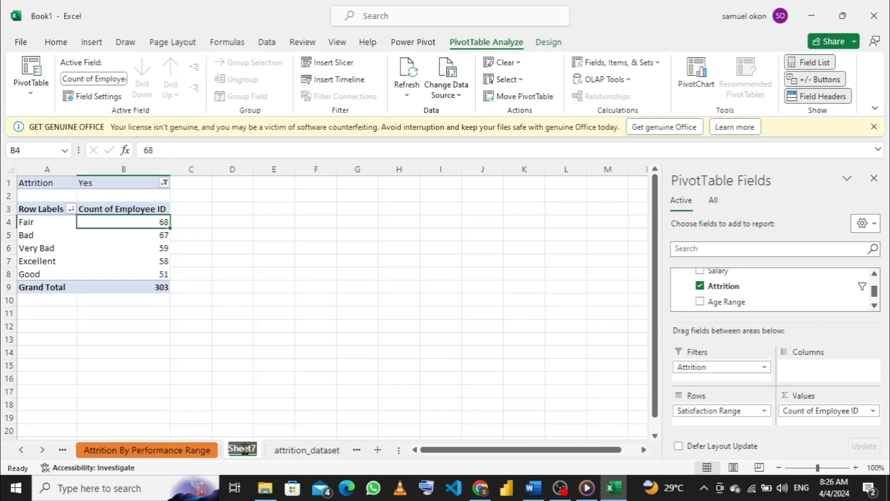
pyautogui.write('A')
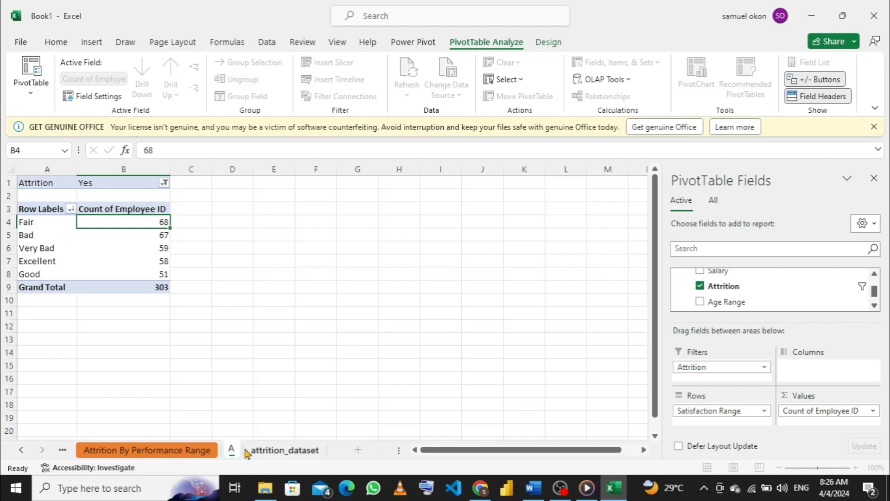
pyautogui.write('ttr')
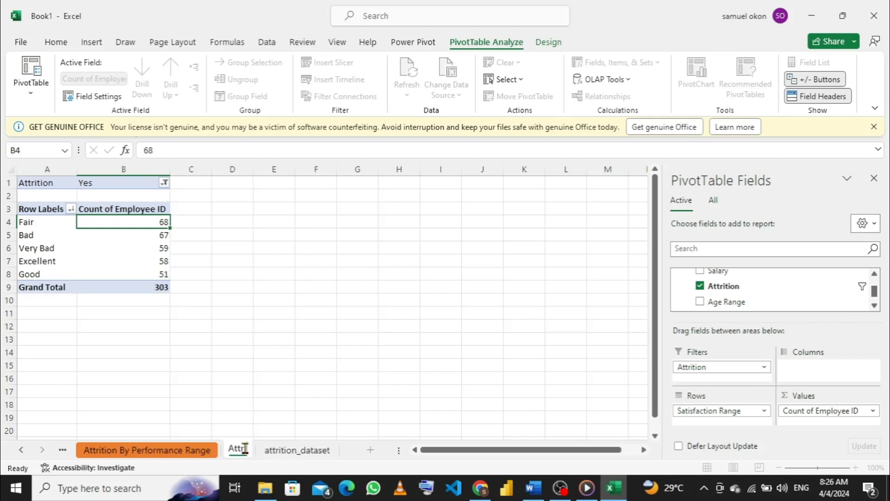
pyautogui.write('itio')
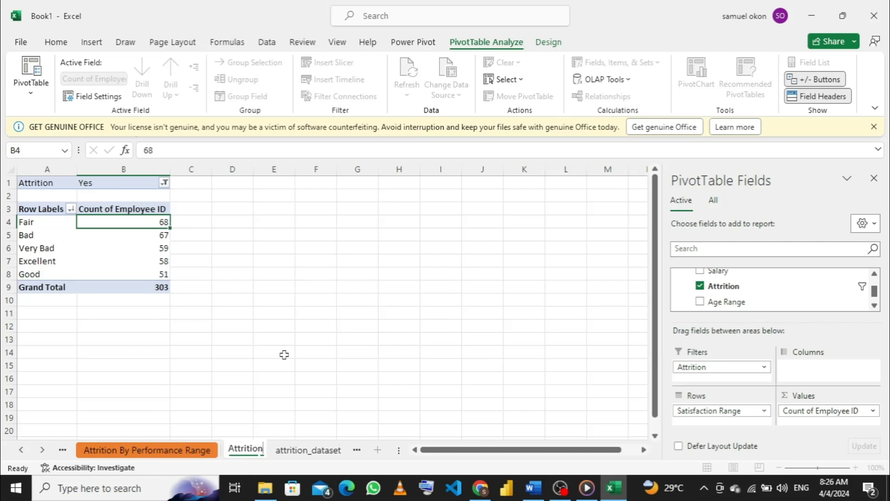
pyautogui.write('n By')
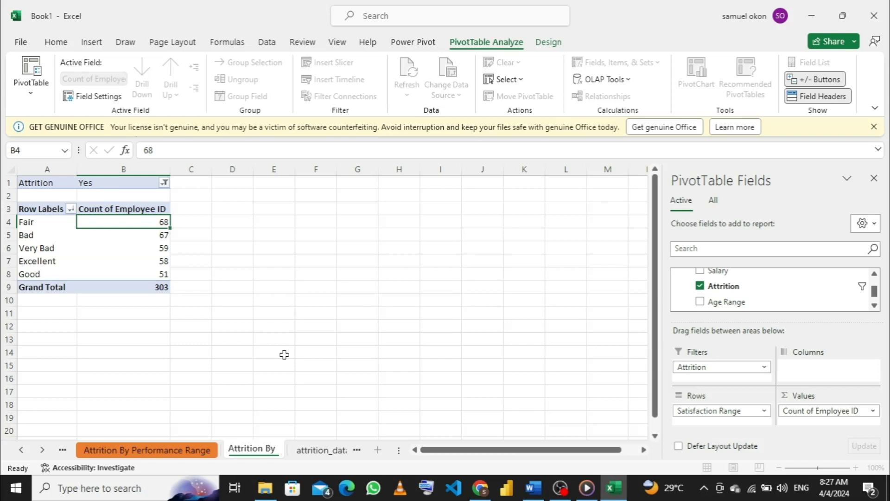
pyautogui.write('Sati')
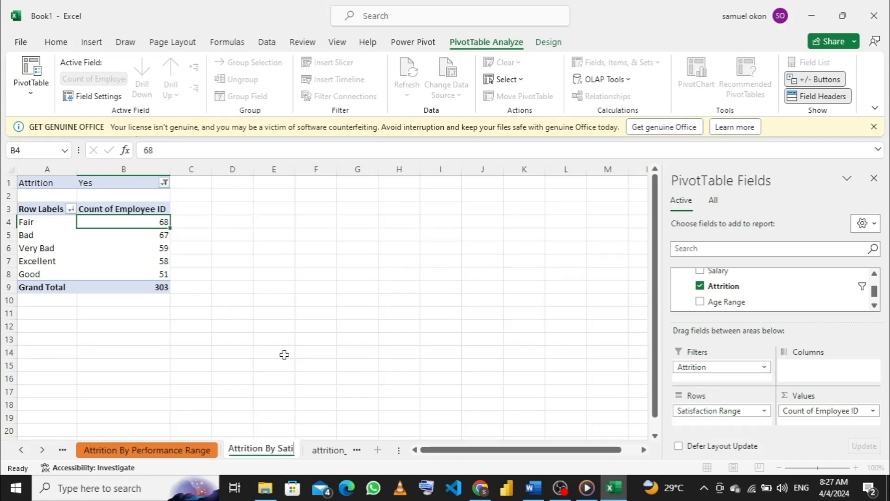
pyautogui.write('sfaction')
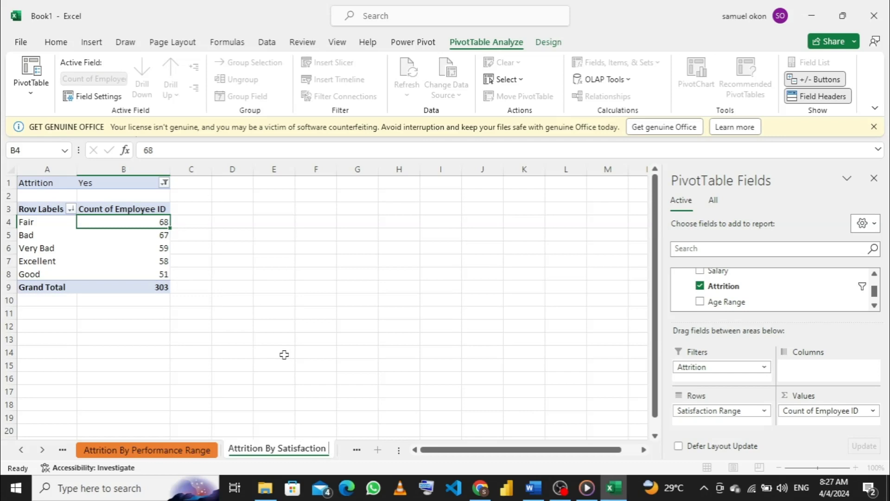
pyautogui.write(' RAnge')
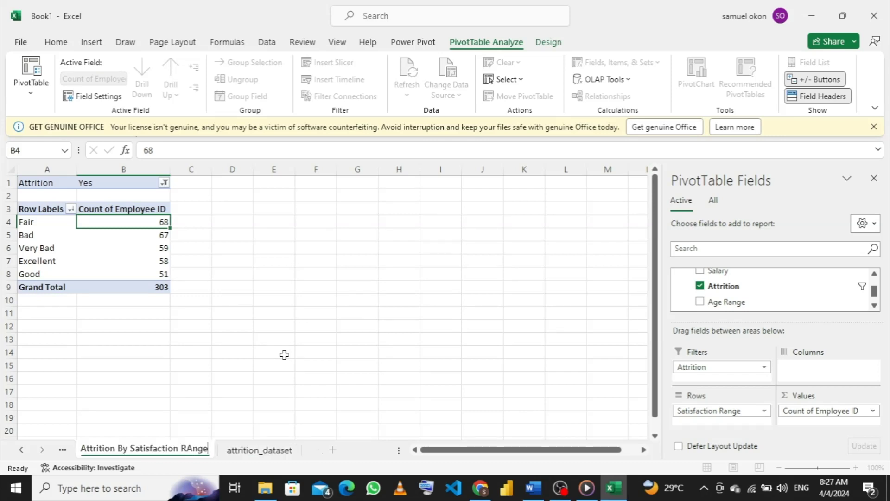
pyautogui.press('BackSpace')
pyautogui.press('BackSpace')
pyautogui.press('BackSpace')
pyautogui.press('BackSpace')
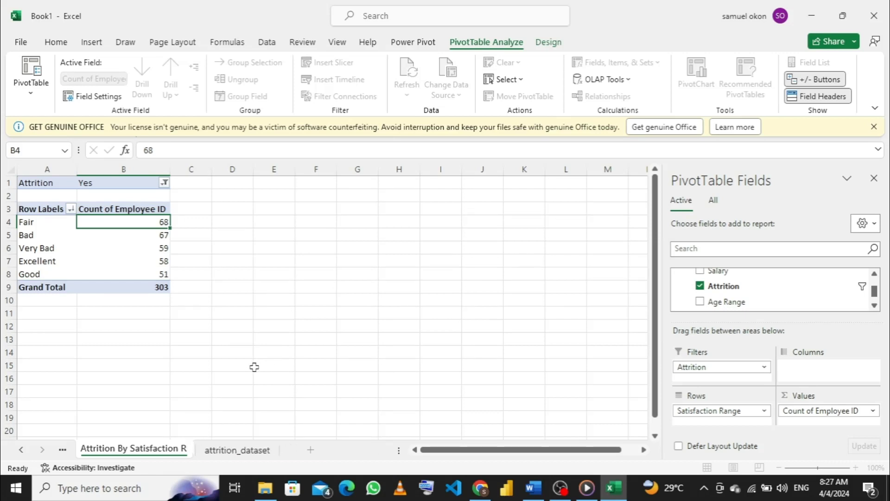
pyautogui.write('ange')
pyautogui.press('Return')
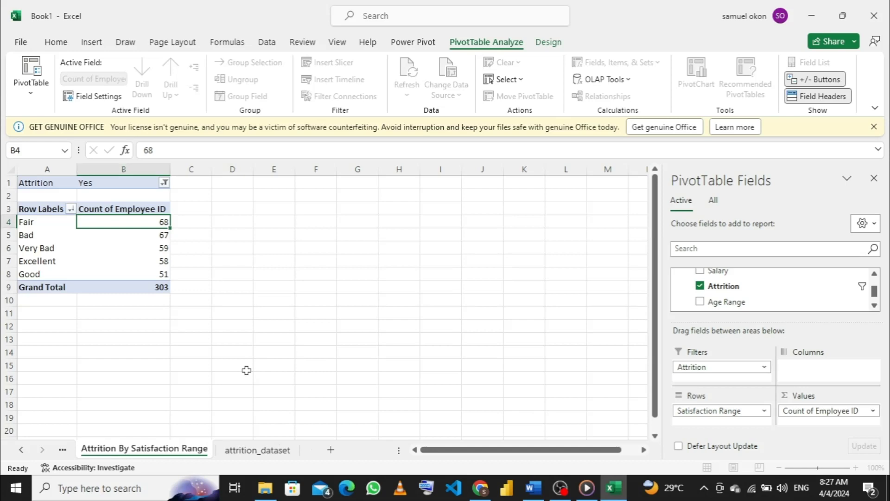
# Color the Attrition By Satisfaction Range sheet tab a darker blue theme shade and open the attrition_dataset sheet.
pyautogui.rightClick(158, 450)
pyautogui.moveTo(206, 379)
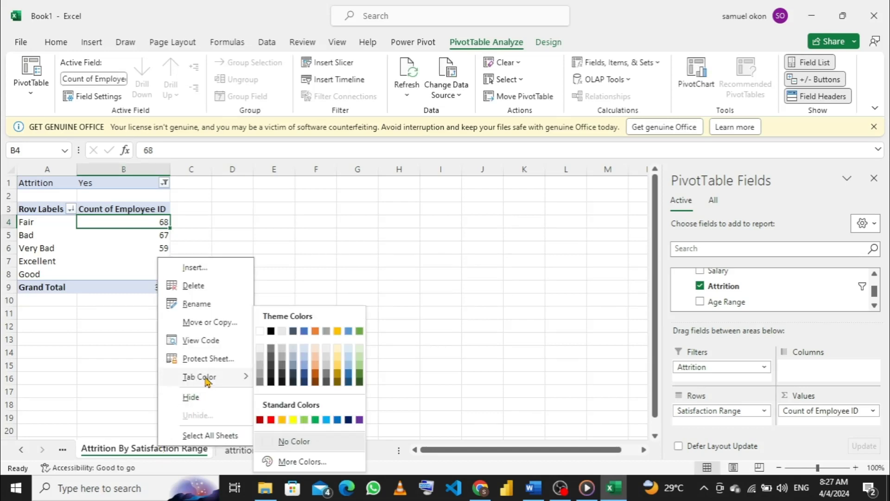
pyautogui.click(349, 377)
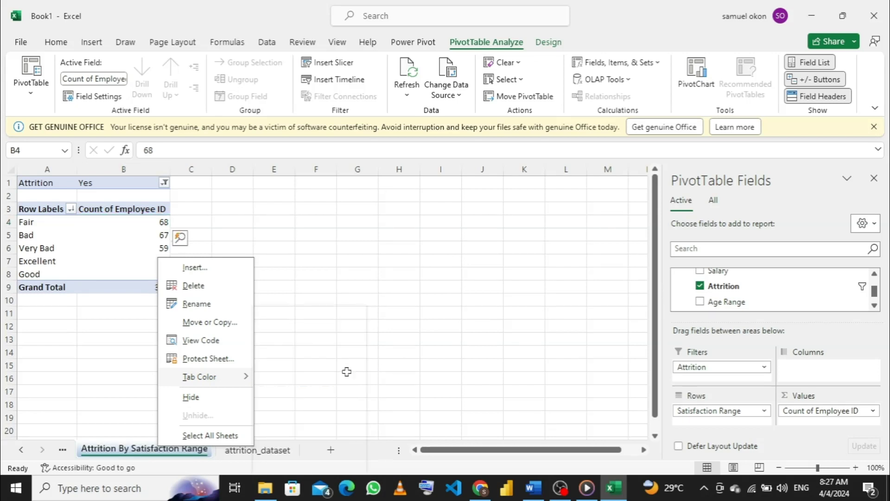
pyautogui.click(256, 450)
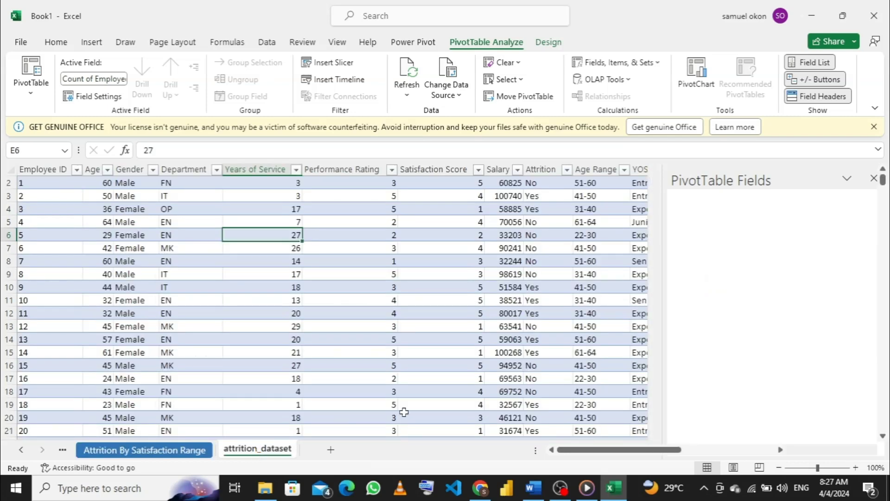
# Check the variables listed under objective 1 in the PROBLEM STATEMENT Word document and return to the Excel workbook.
pyautogui.moveTo(529, 486)
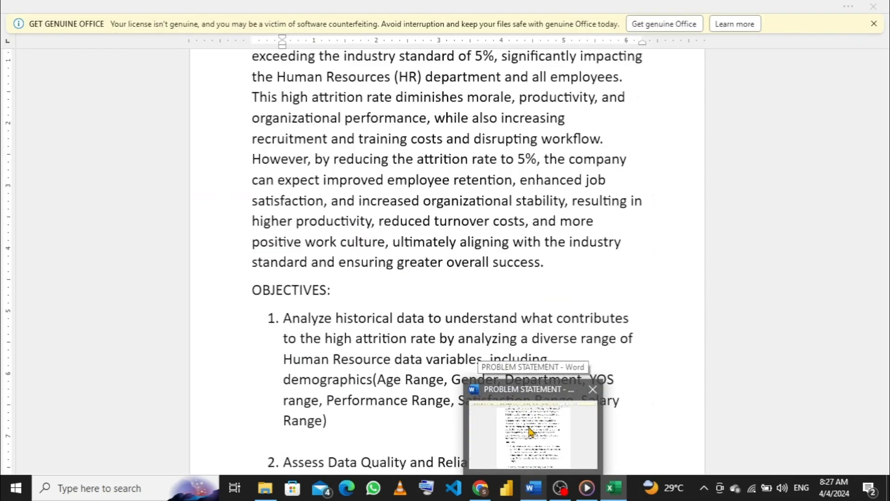
pyautogui.click(531, 431)
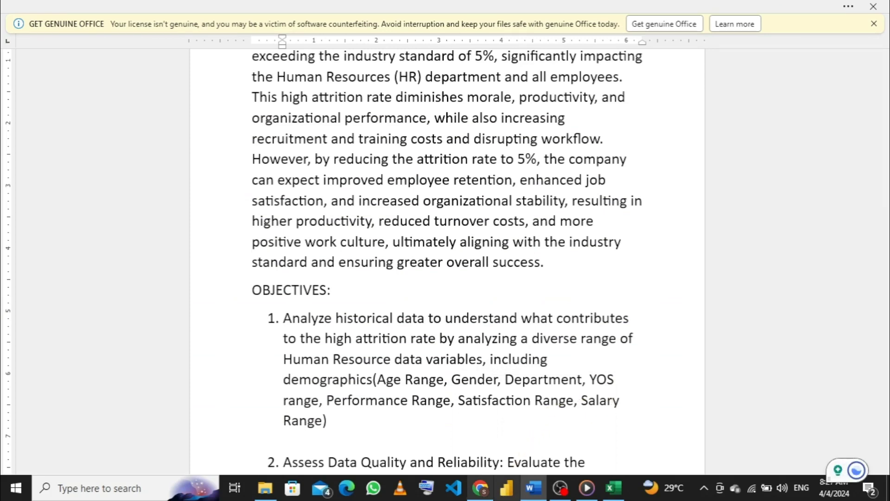
pyautogui.moveTo(613, 488)
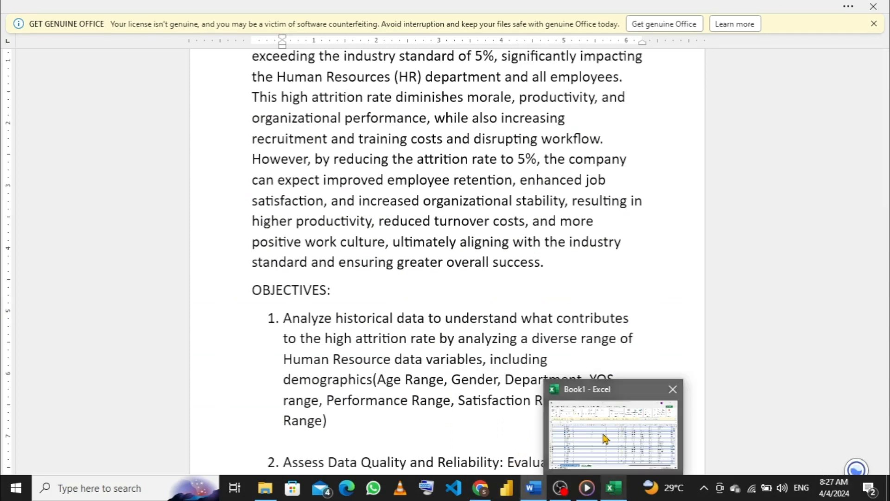
pyautogui.moveTo(605, 438)
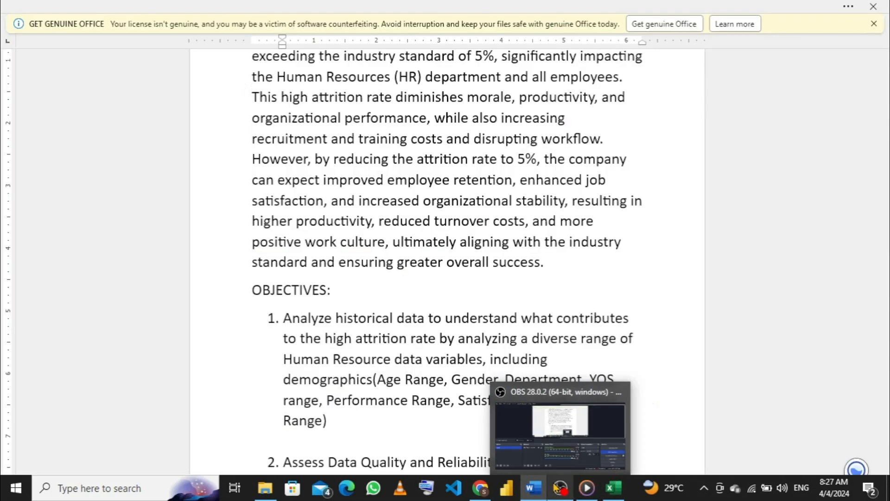
pyautogui.moveTo(535, 491)
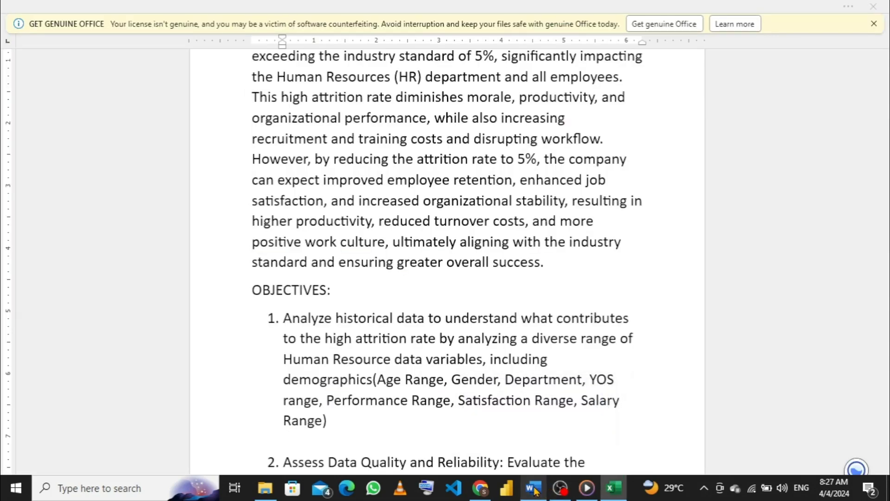
pyautogui.click(613, 488)
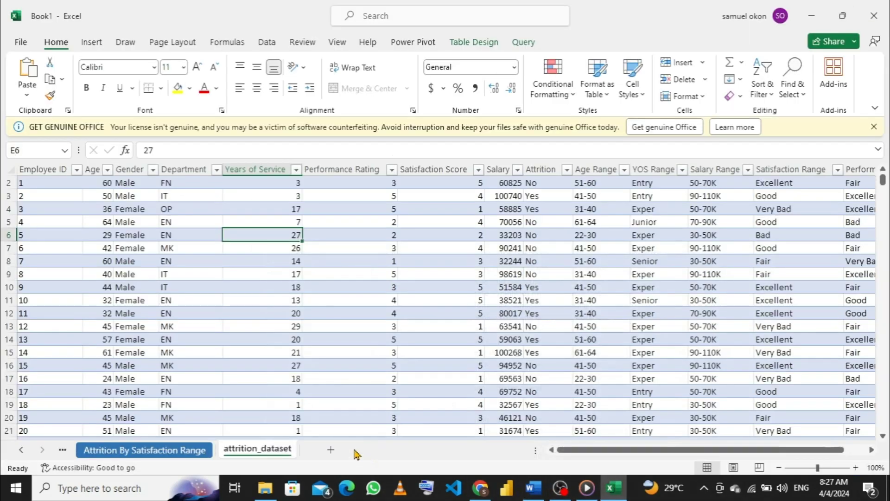
# Switch to the PROBLEM STATEMENT Word document and extend the end of objective 1 with ", KPI(Attrition Rate, Retention Rate,".
pyautogui.click(528, 493)
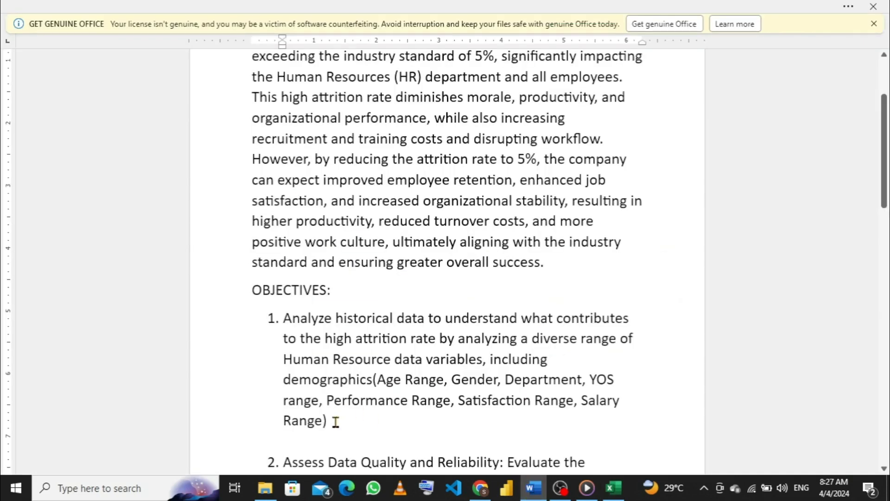
pyautogui.click(340, 419)
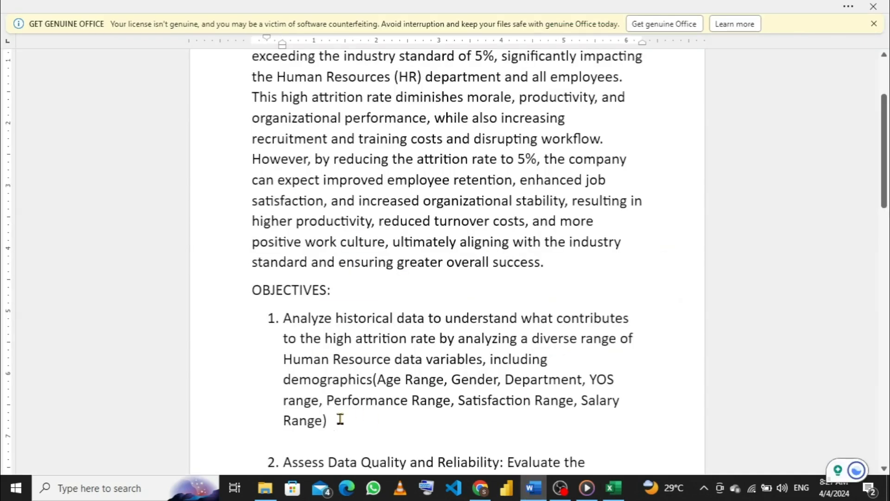
pyautogui.write('Range)')
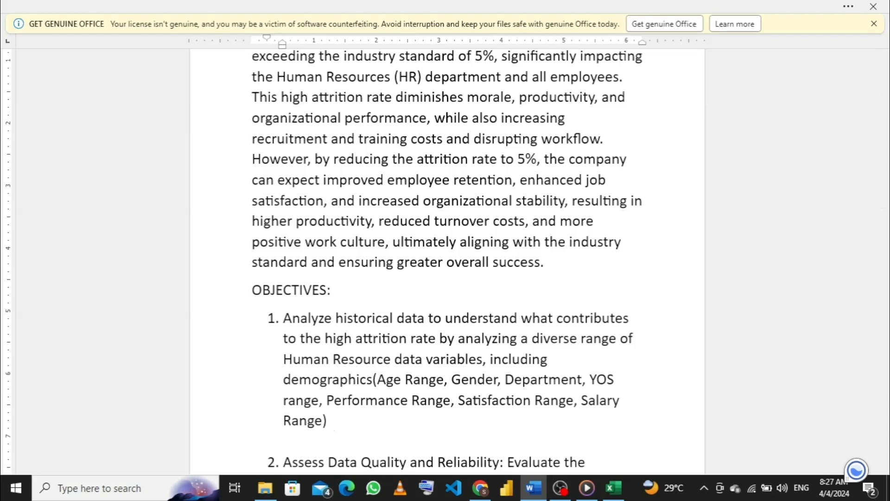
pyautogui.write(', KPI')
pyautogui.press('BackSpace')
pyautogui.write('(')
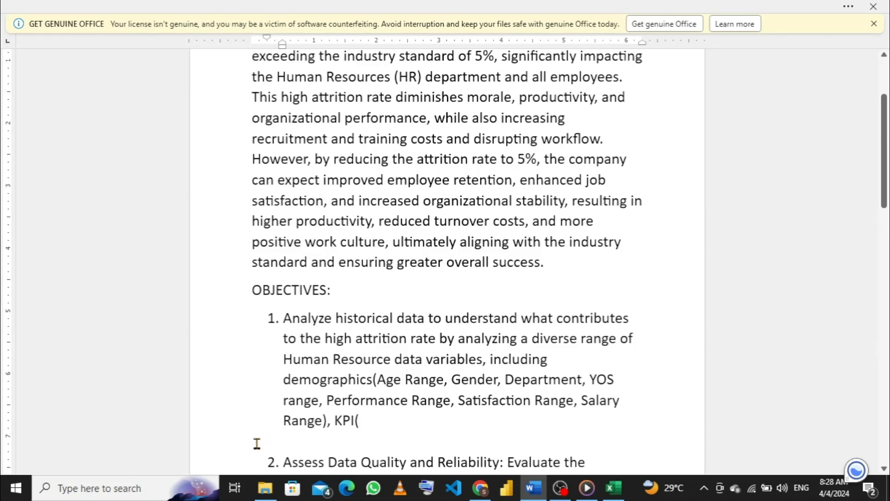
pyautogui.write('Att')
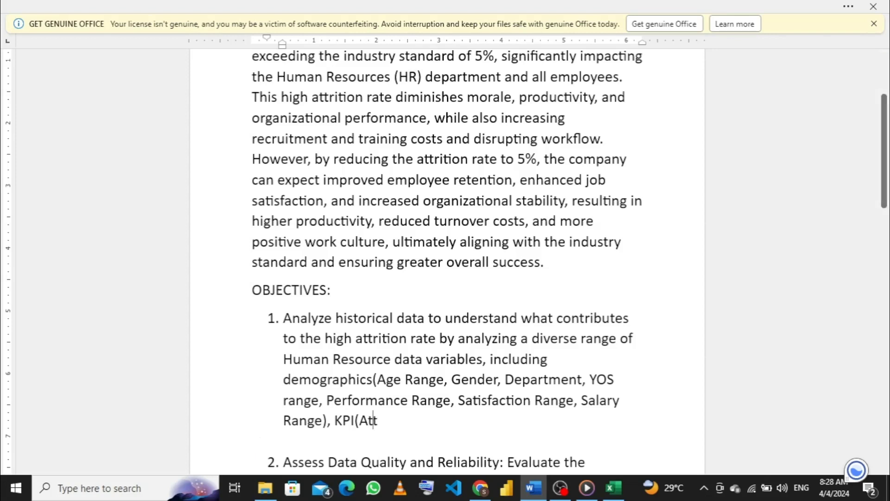
pyautogui.write('rition ')
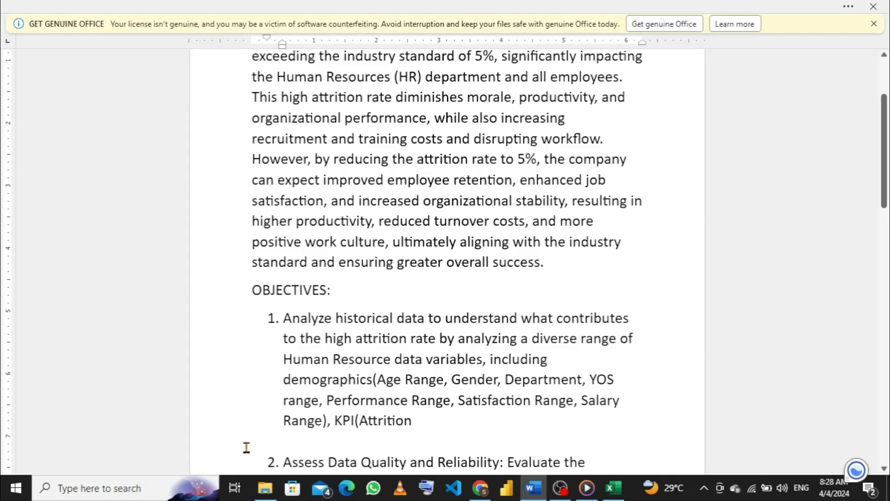
pyautogui.write('Rate, Re')
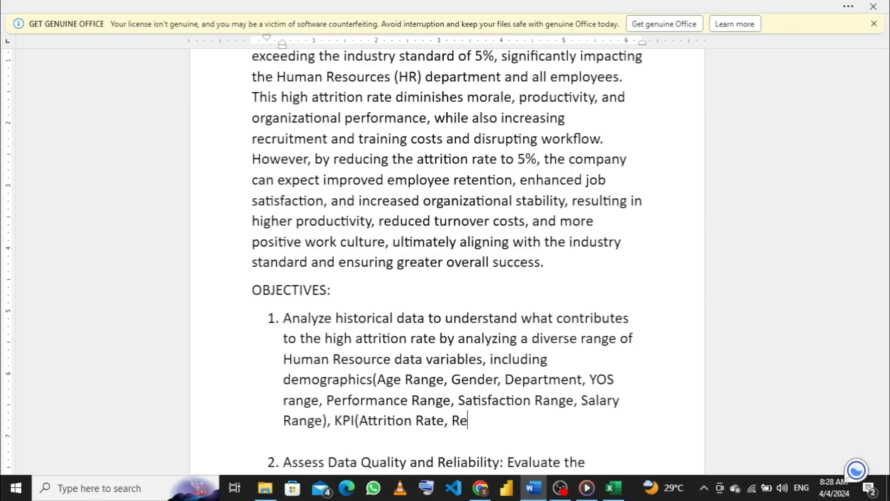
pyautogui.write('nt')
pyautogui.press('BackSpace')
pyautogui.press('BackSpace')
pyautogui.write('tention ')
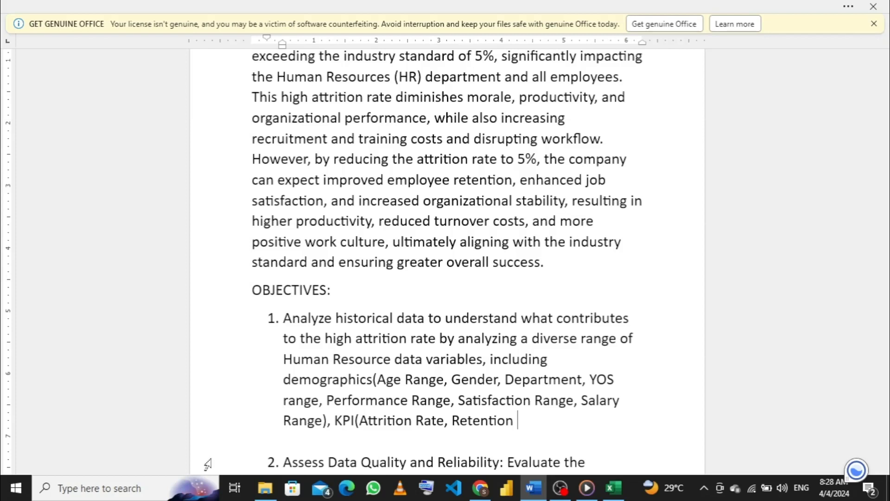
pyautogui.write('E')
pyautogui.press('BackSpace')
pyautogui.write('Rate,')
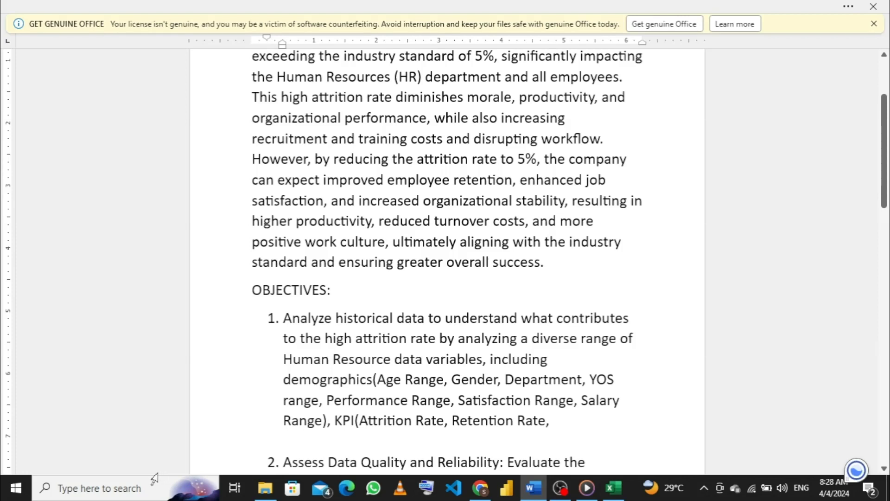
# Add "Total Number of Workers" to objective 1's KPI list after Retention Rate.
pyautogui.write('Total ')
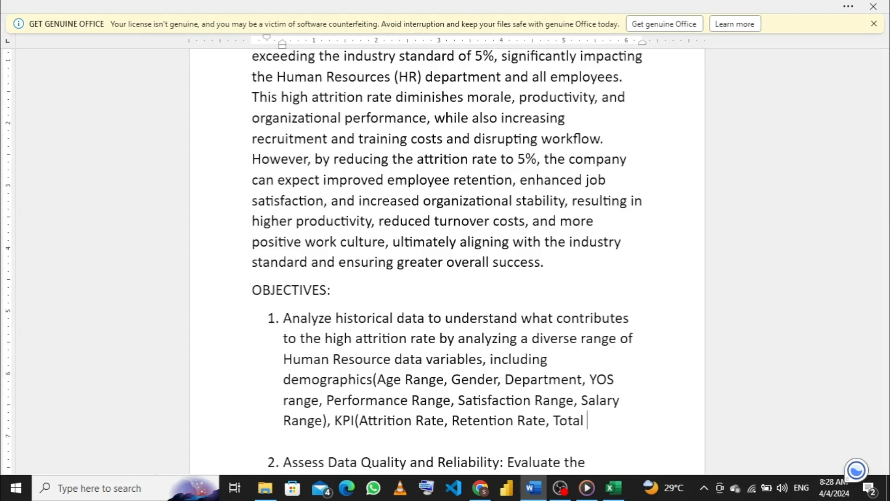
pyautogui.write('N')
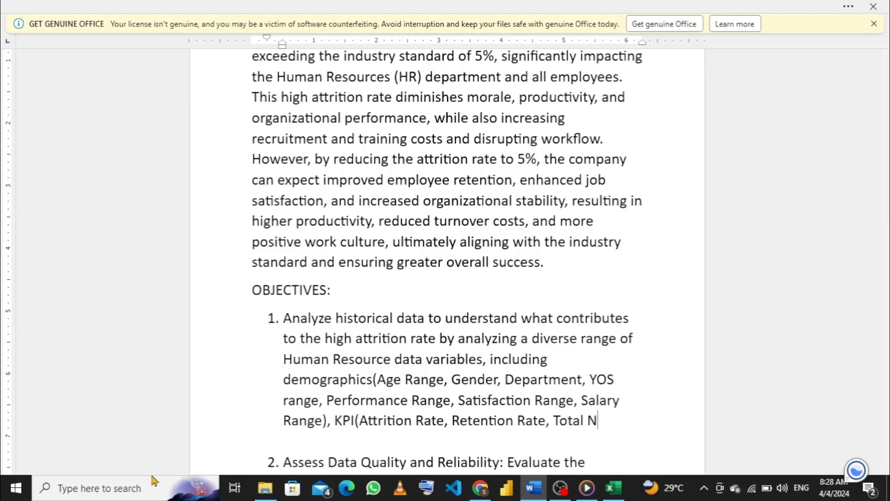
pyautogui.write('umb')
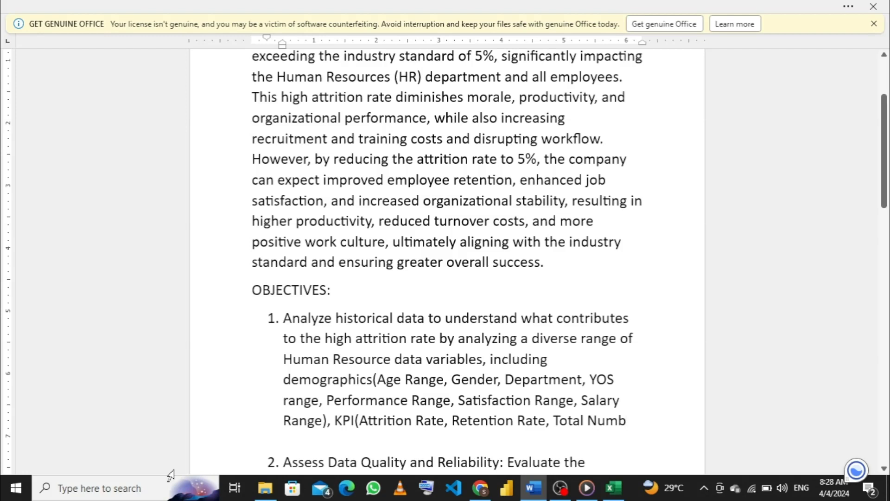
pyautogui.write('er of ')
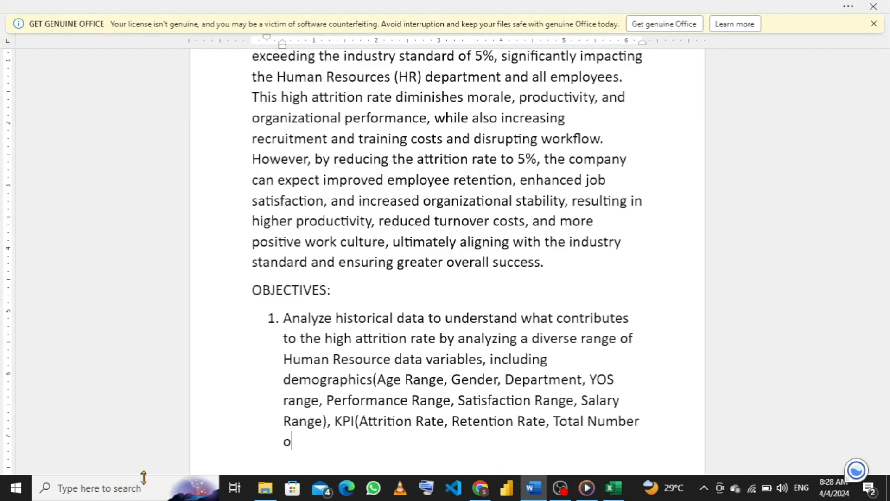
pyautogui.write('Wo')
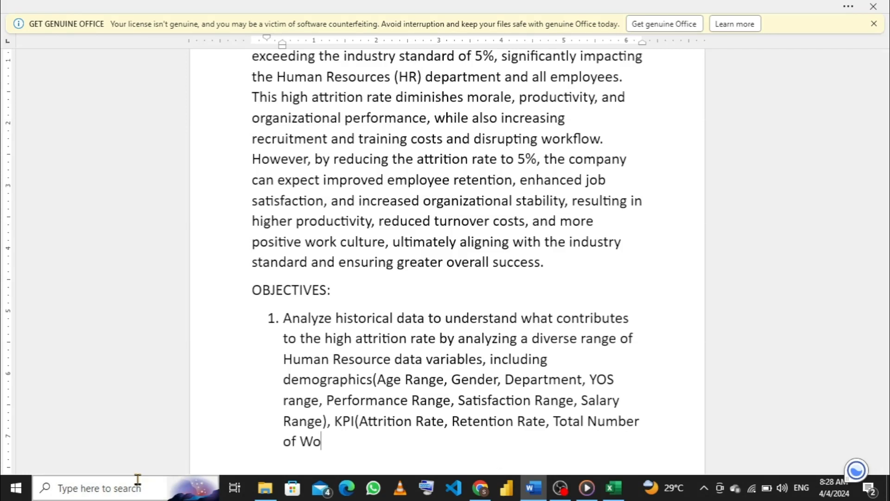
pyautogui.write('rkers,')
pyautogui.press('BackSpace')
pyautogui.write(')')
pyautogui.press('BackSpace')
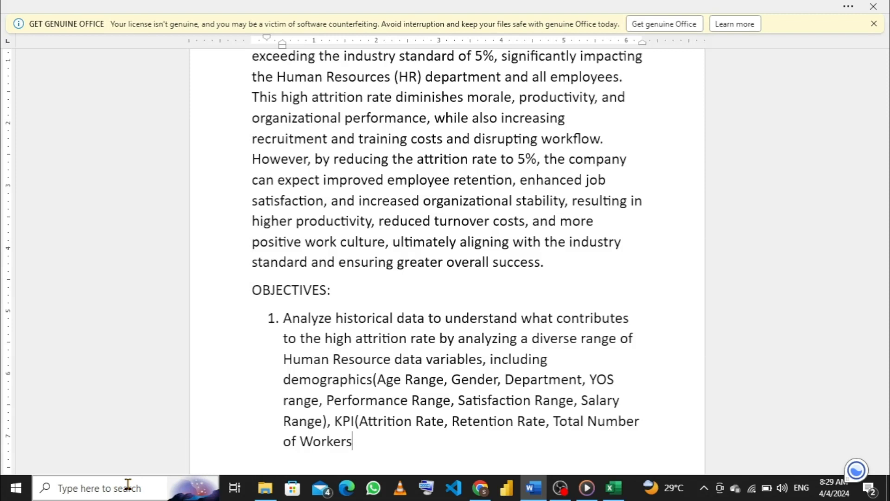
# Finish objective 1's KPI list with ", Average Salary, Average Performance Rating, Average Satisfaction Score)" and switch back to the Excel workbook.
pyautogui.write(', Average Sal')
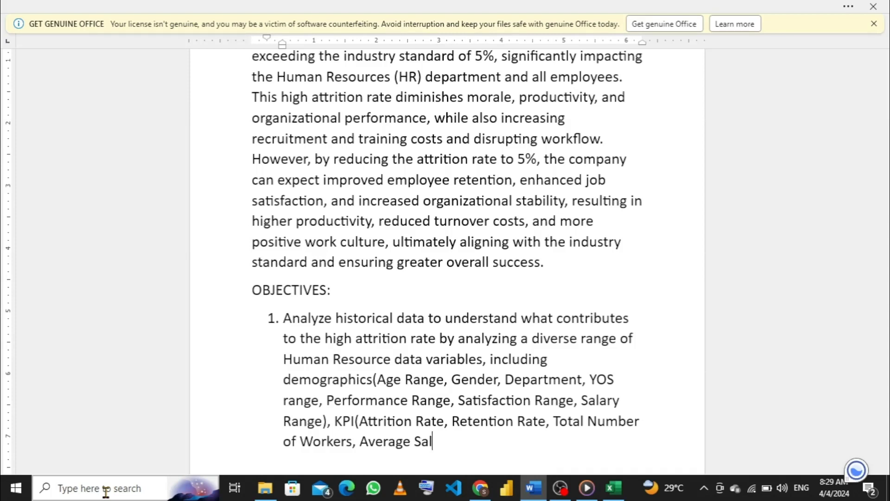
pyautogui.write('ary,')
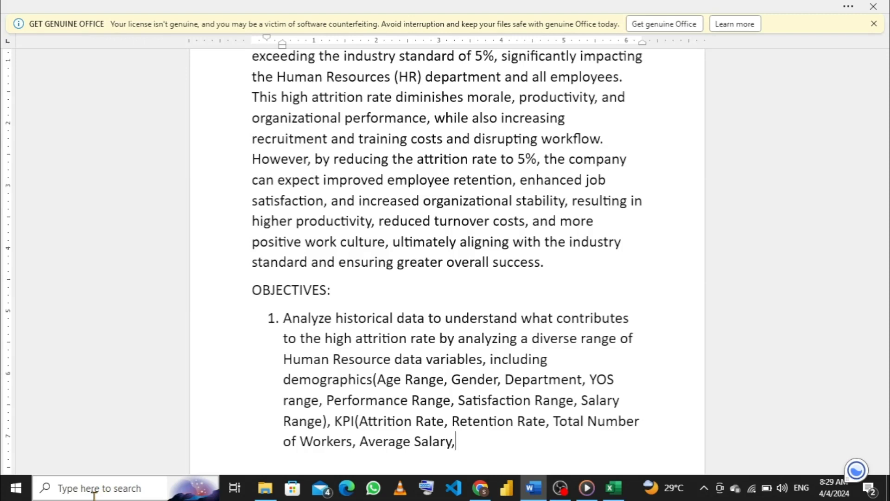
pyautogui.write(' Average')
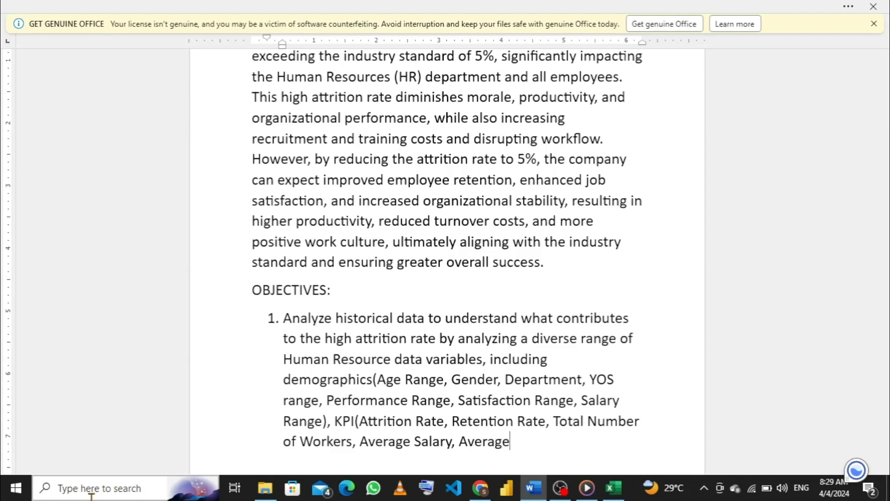
pyautogui.write(' Perform')
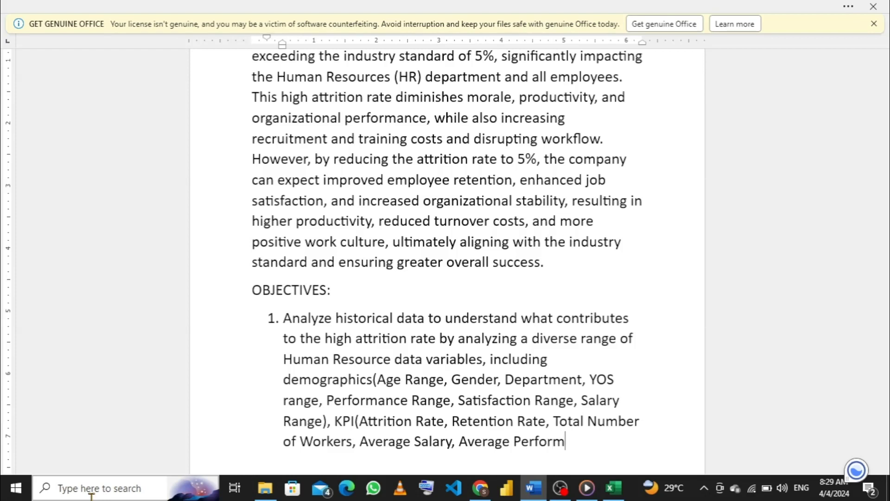
pyautogui.write('ance Rati')
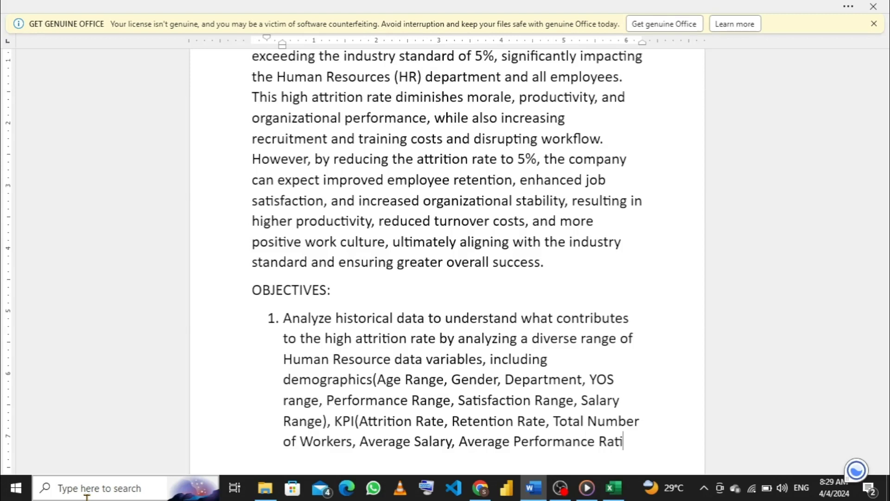
pyautogui.write('ng, As')
pyautogui.press('BackSpace')
pyautogui.write('verage ')
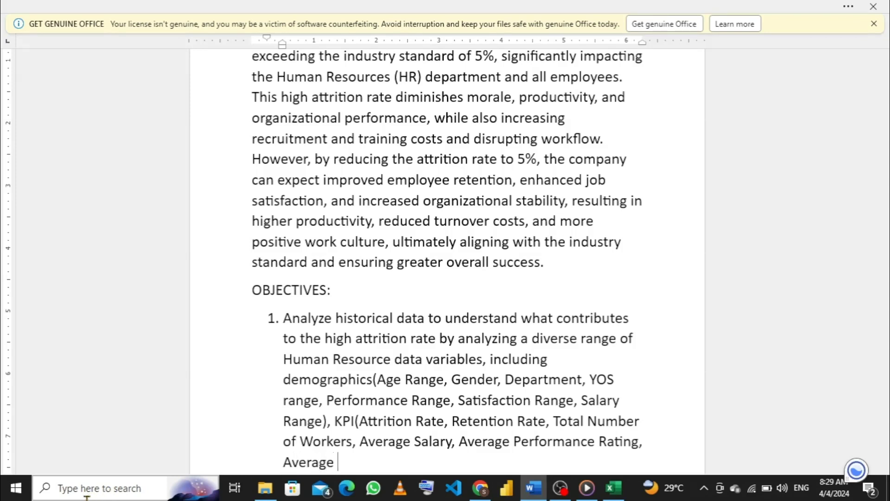
pyautogui.write('Satisfactio')
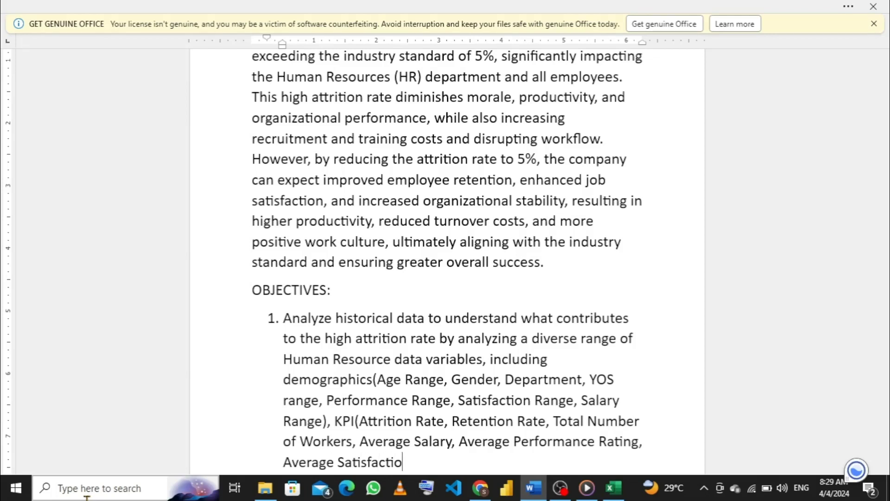
pyautogui.write('n Score)')
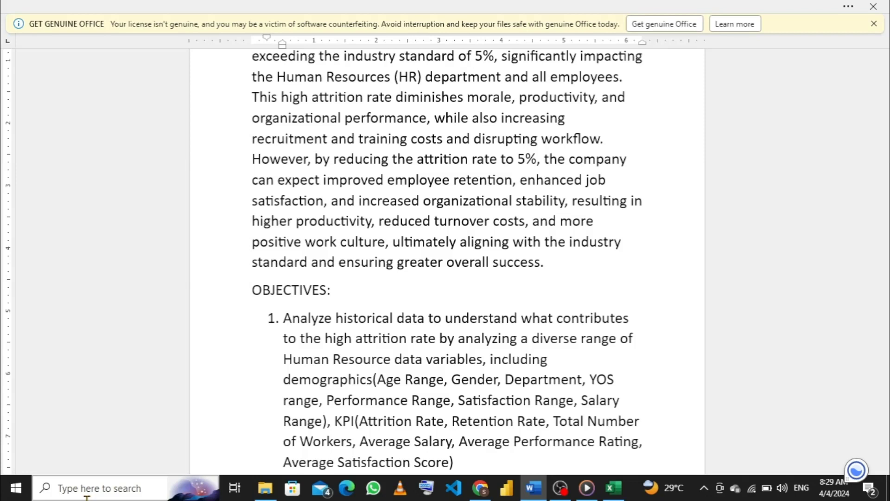
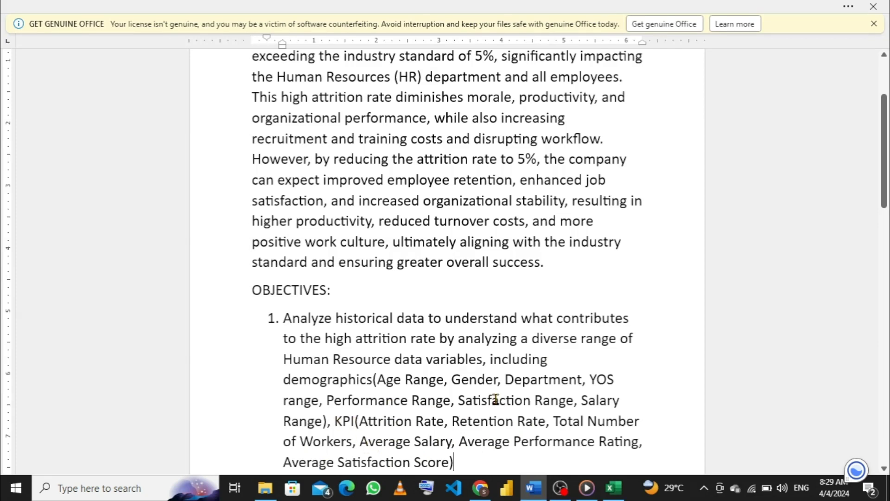
pyautogui.scroll(-1, 541, 413)
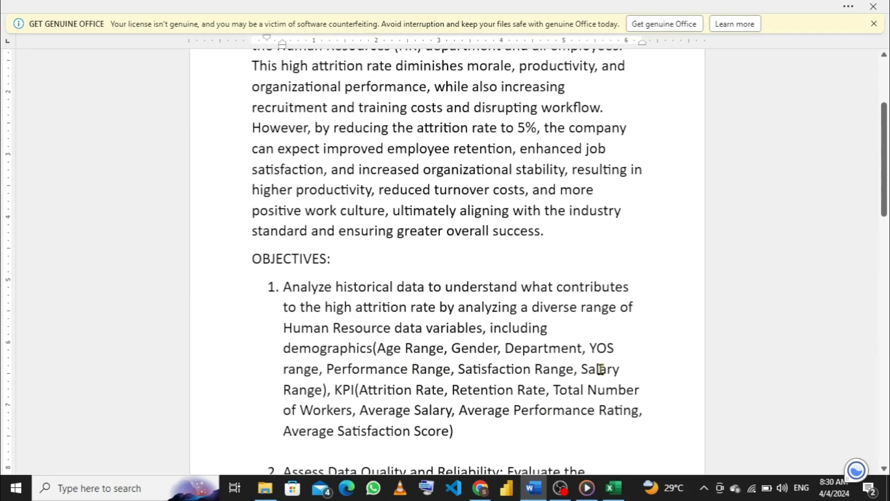
pyautogui.click(610, 493)
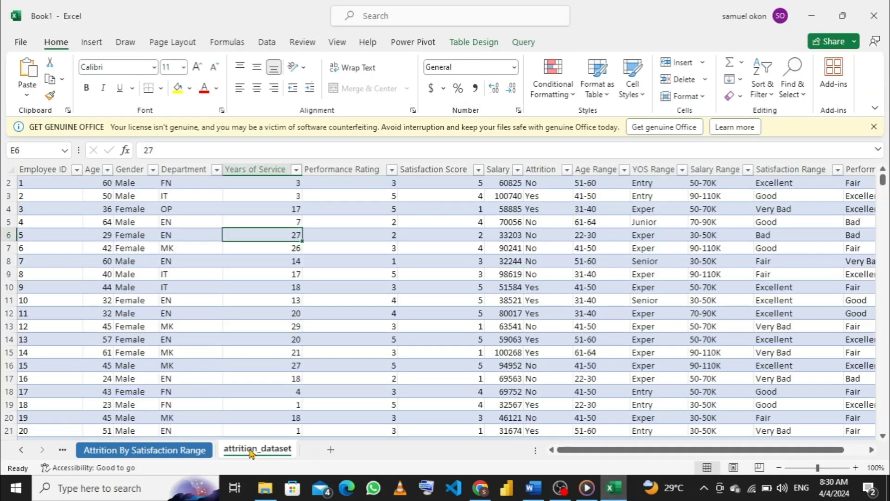
# Insert a PivotTable from the attrition_dataset table on a new worksheet, adding the data to the Data Model.
pyautogui.click(92, 42)
pyautogui.click(33, 97)
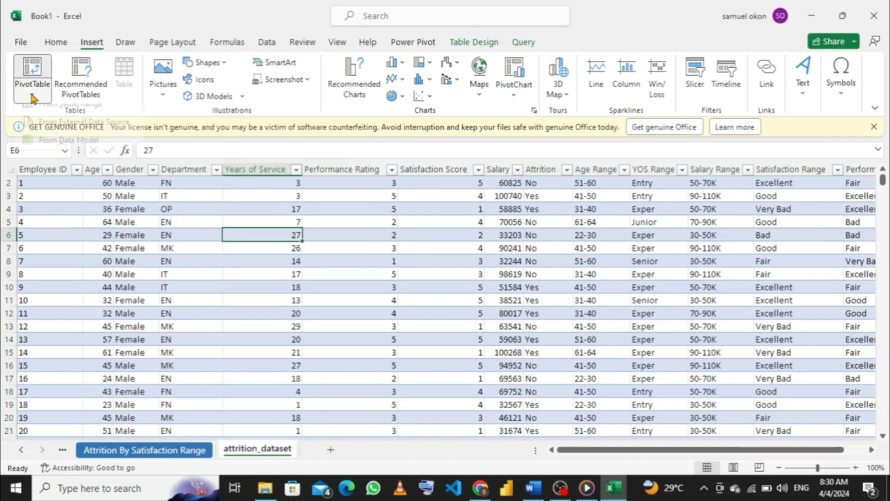
pyautogui.click(51, 113)
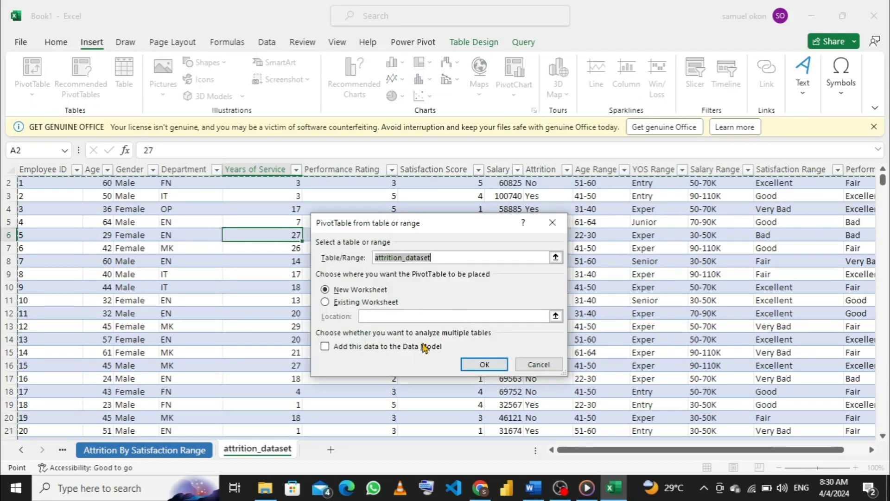
pyautogui.click(326, 347)
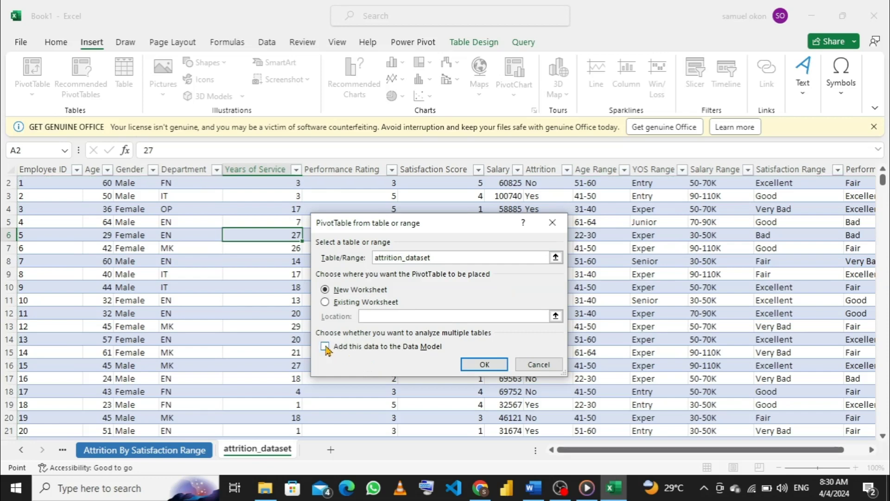
pyautogui.click(468, 366)
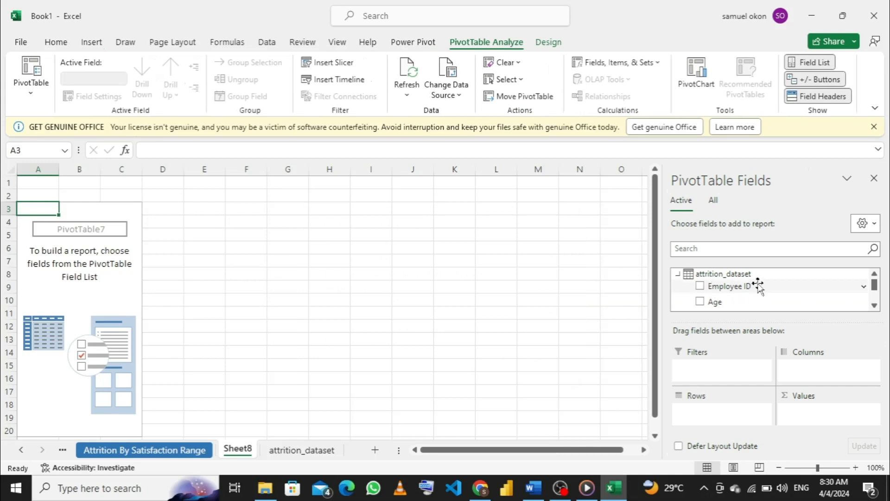
# Add Employee ID to the PivotTable's values as a count and Salary Range to its rows.
pyautogui.moveTo(759, 286); pyautogui.dragTo(809, 428)
pyautogui.scroll(-6, 760, 304)
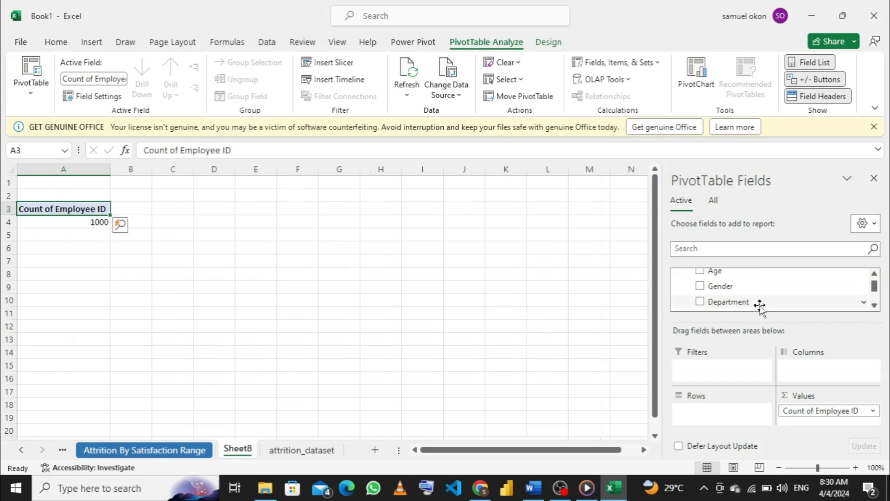
pyautogui.scroll(-2, 761, 306)
pyautogui.scroll(2, 760, 306)
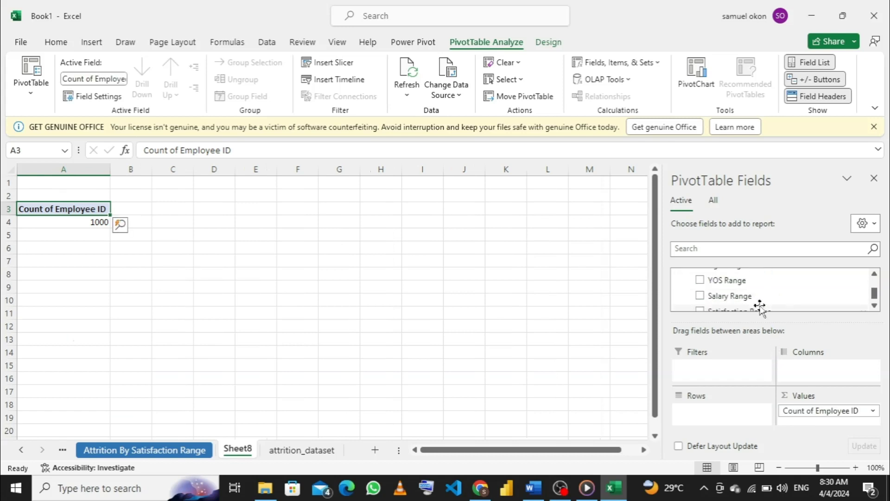
pyautogui.scroll(-2, 761, 306)
pyautogui.scroll(3, 760, 306)
pyautogui.scroll(-2, 761, 307)
pyautogui.scroll(2, 761, 307)
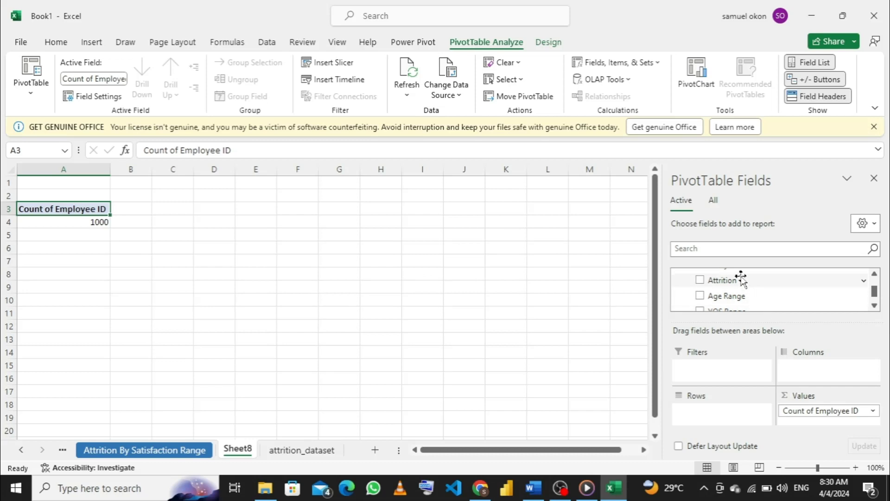
pyautogui.scroll(-3, 741, 279)
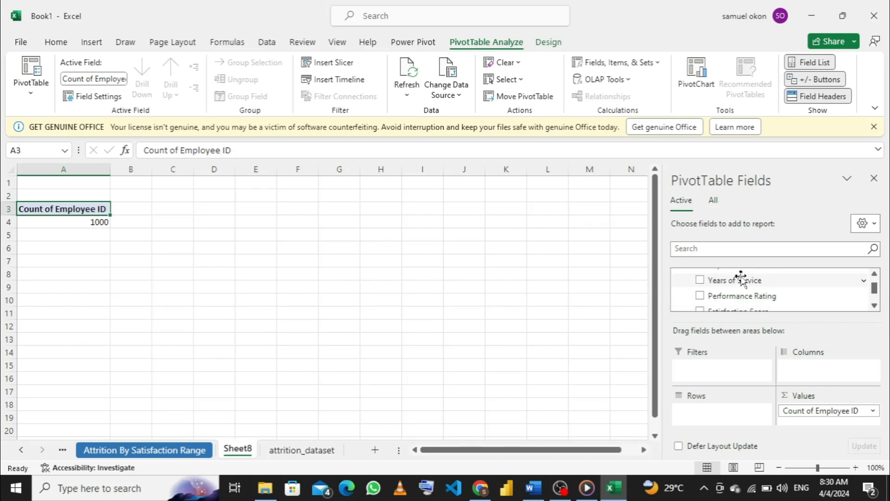
pyautogui.scroll(3, 741, 278)
pyautogui.scroll(-3, 741, 278)
pyautogui.scroll(1, 741, 282)
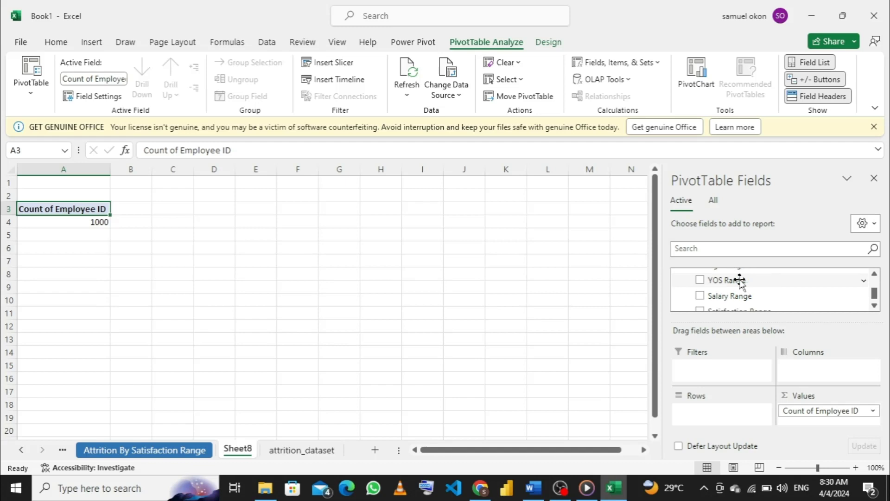
pyautogui.moveTo(744, 295); pyautogui.dragTo(722, 409)
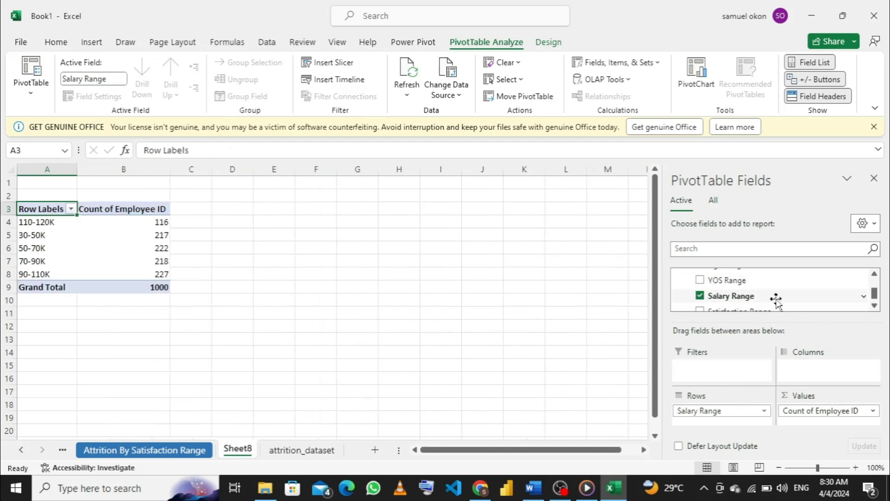
# Add Attrition as the PivotTable's report filter and exclude No so that only Yes is included.
pyautogui.scroll(-1, 774, 295)
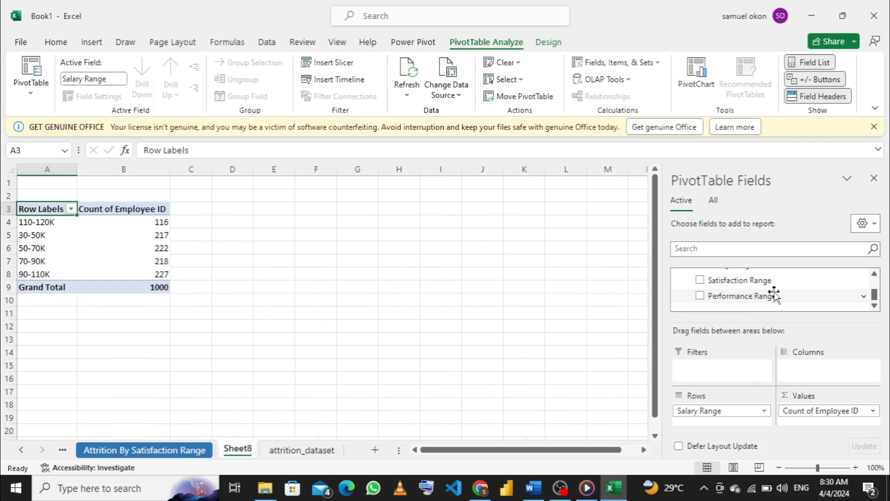
pyautogui.scroll(2, 774, 294)
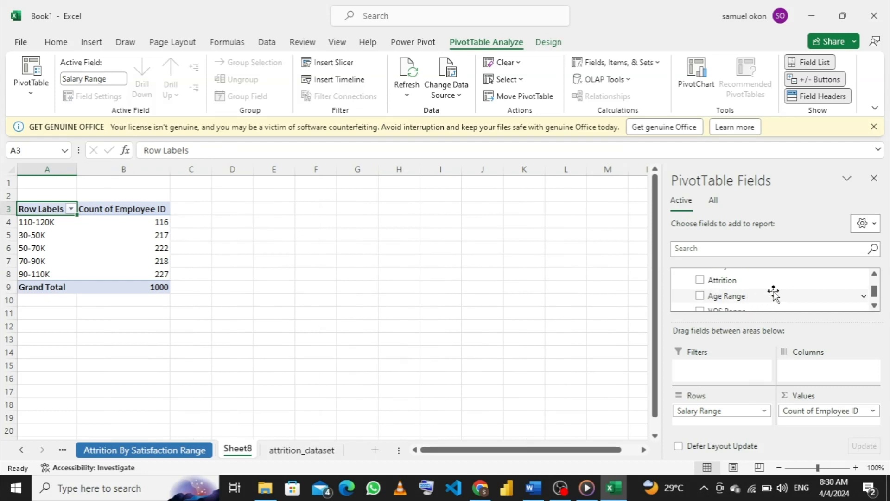
pyautogui.moveTo(745, 280); pyautogui.dragTo(716, 370)
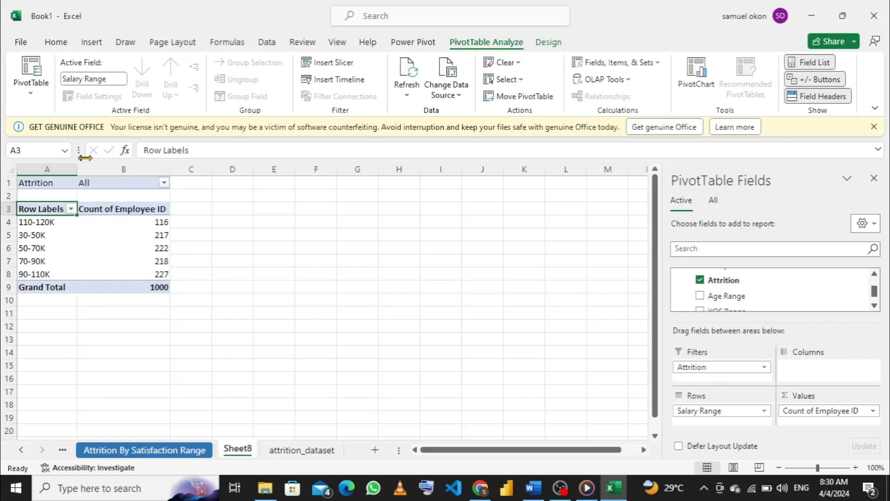
pyautogui.click(164, 183)
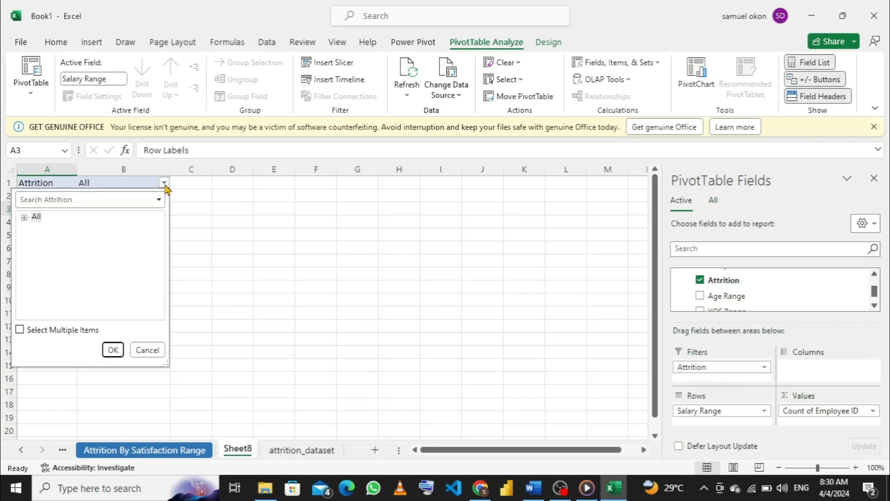
pyautogui.click(25, 329)
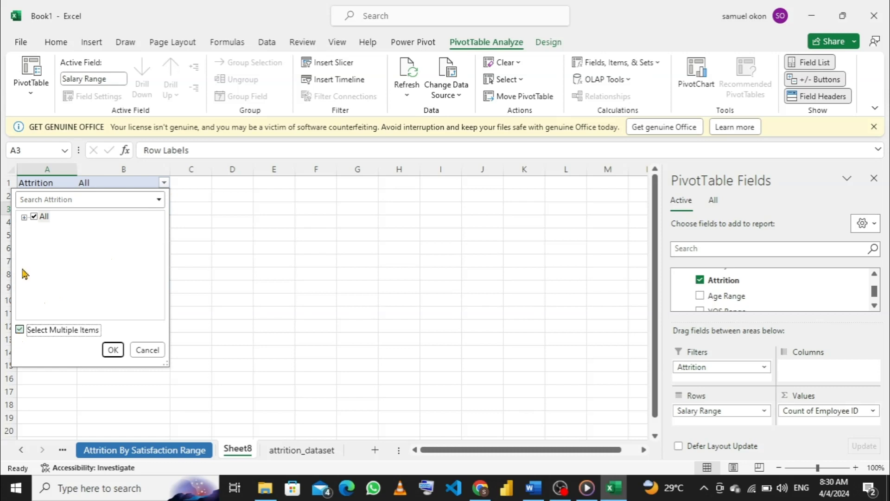
pyautogui.click(25, 217)
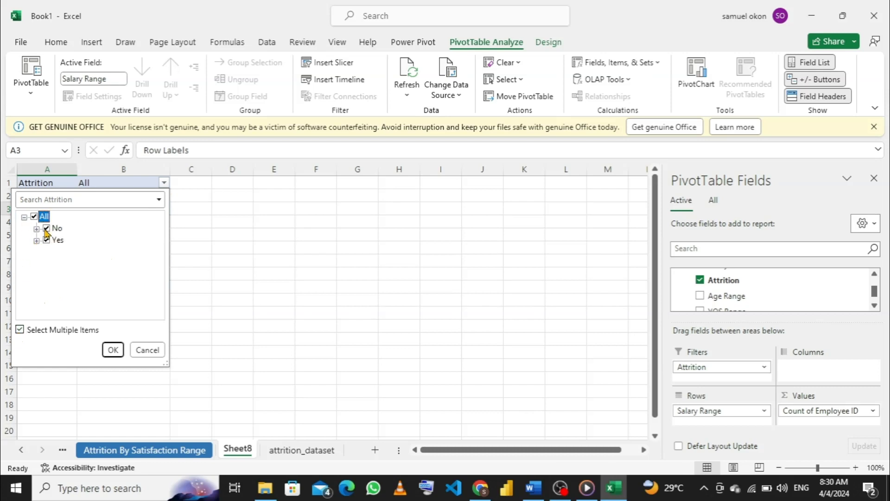
pyautogui.click(47, 229)
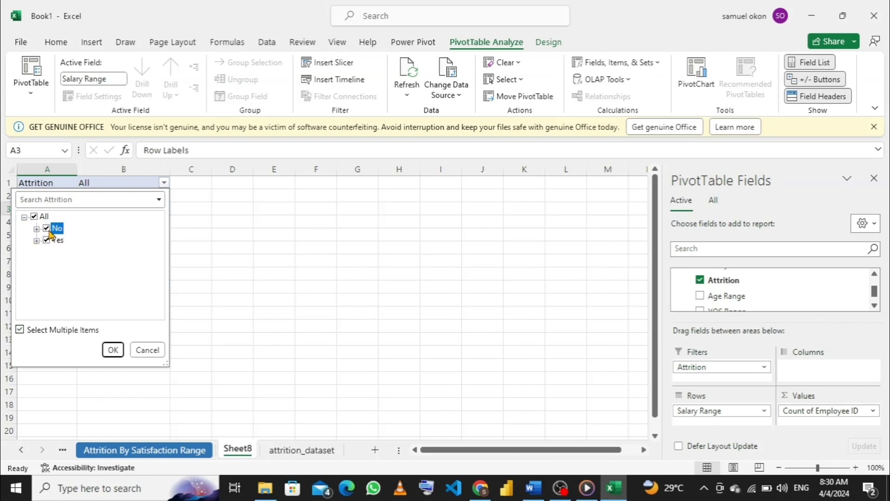
pyautogui.click(113, 350)
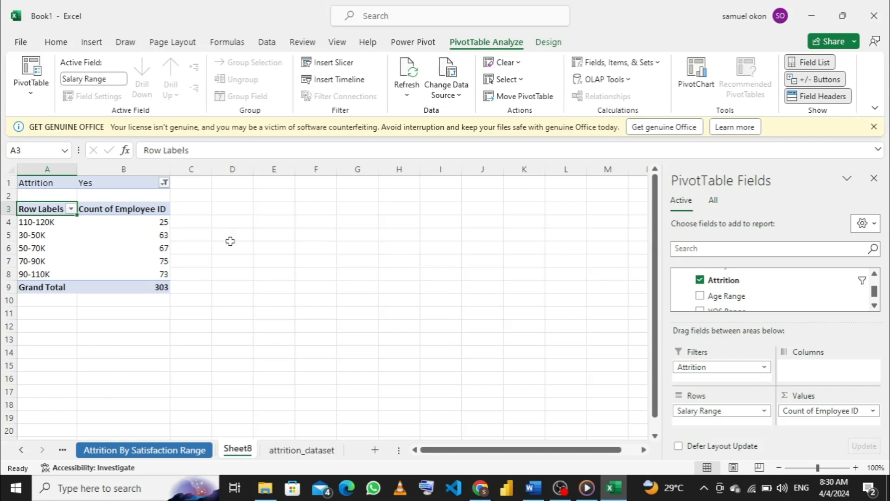
# Sort the salary ranges by Count of Employee ID from largest to smallest.
pyautogui.click(150, 223)
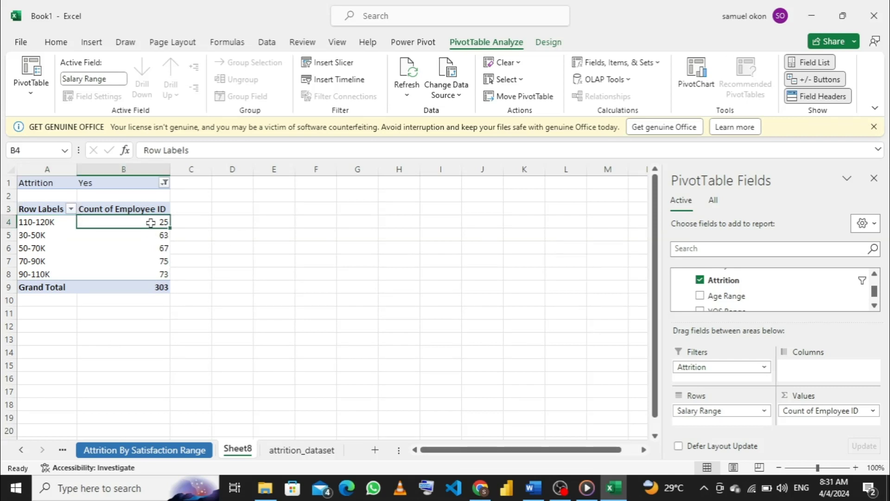
pyautogui.rightClick(151, 222)
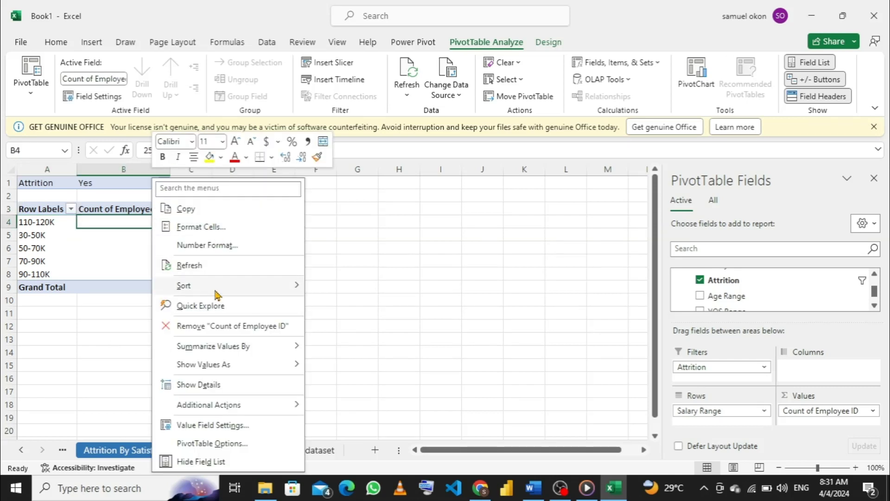
pyautogui.moveTo(241, 286)
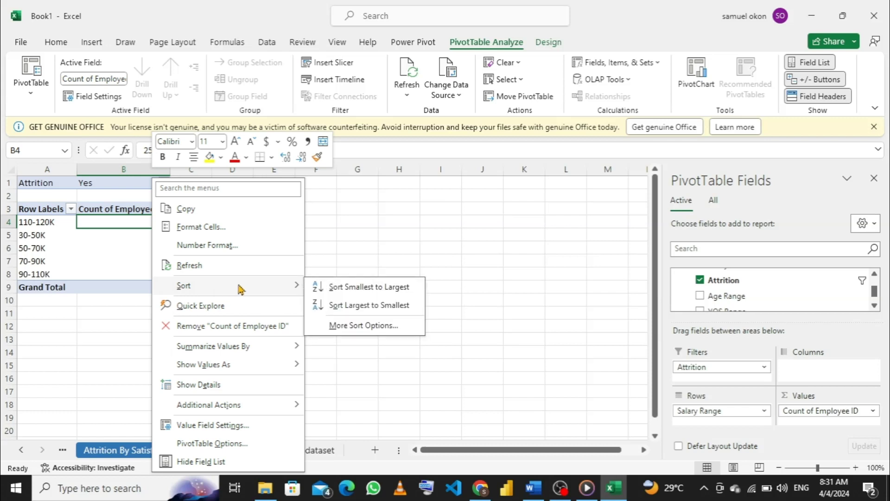
pyautogui.click(362, 306)
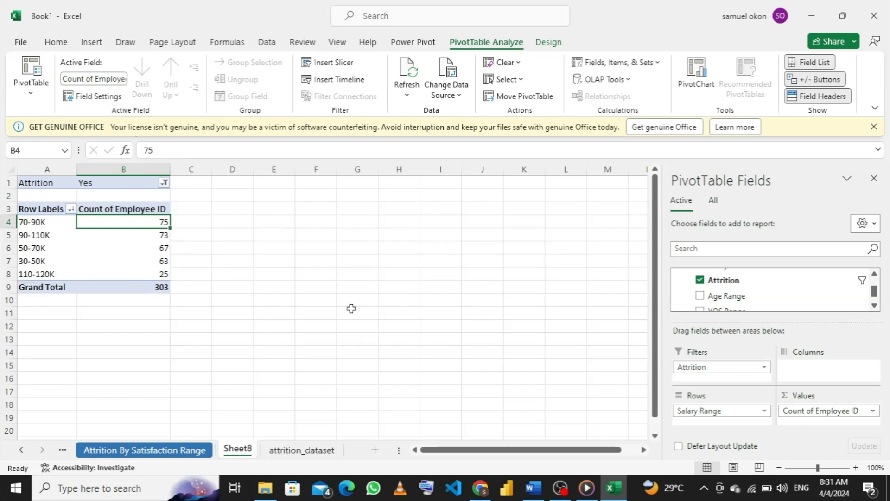
# Rename the new PivotTable sheet as "Attrition By Salary Range".
pyautogui.doubleClick(230, 449)
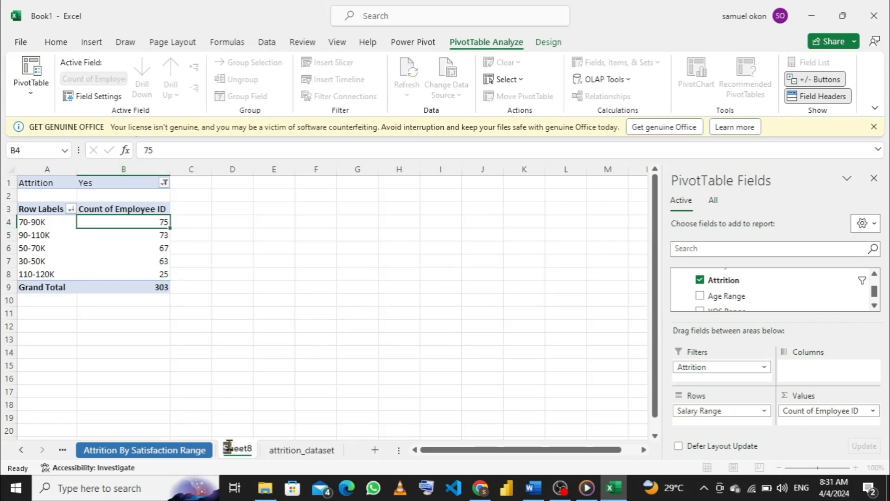
pyautogui.write('Attru')
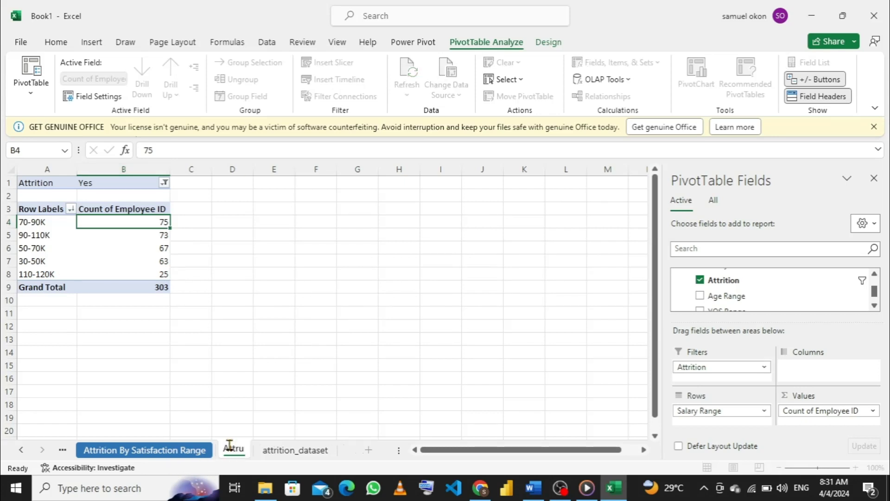
pyautogui.press('BackSpace')
pyautogui.write('i')
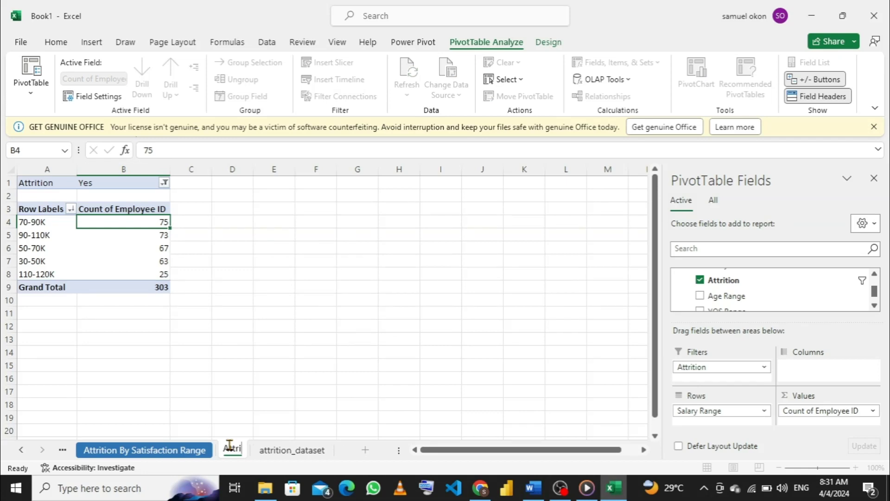
pyautogui.write('tion By')
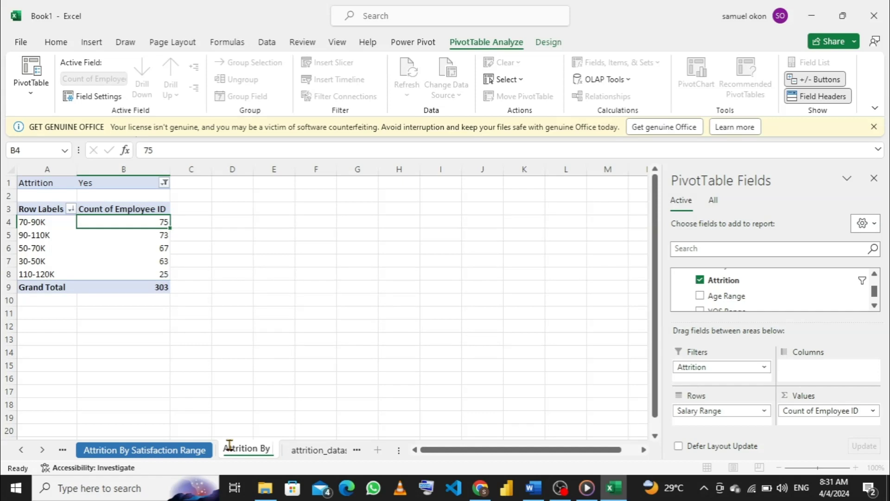
pyautogui.write(' Sal')
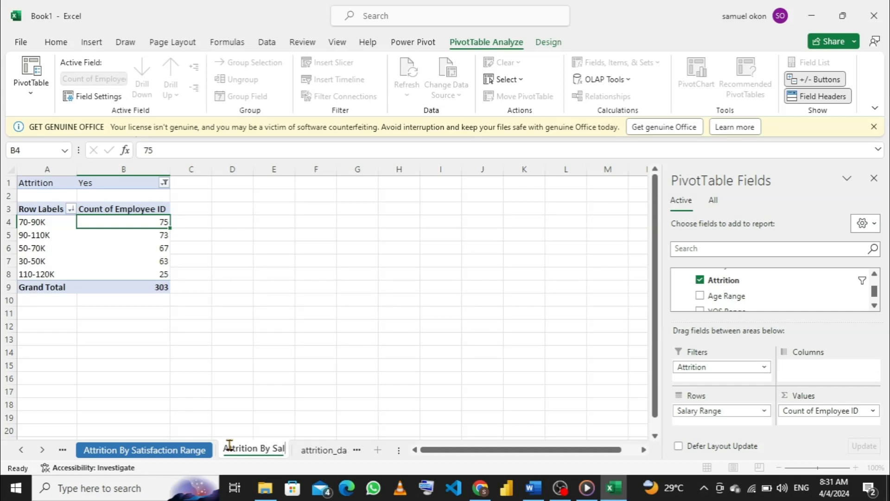
pyautogui.write('ae')
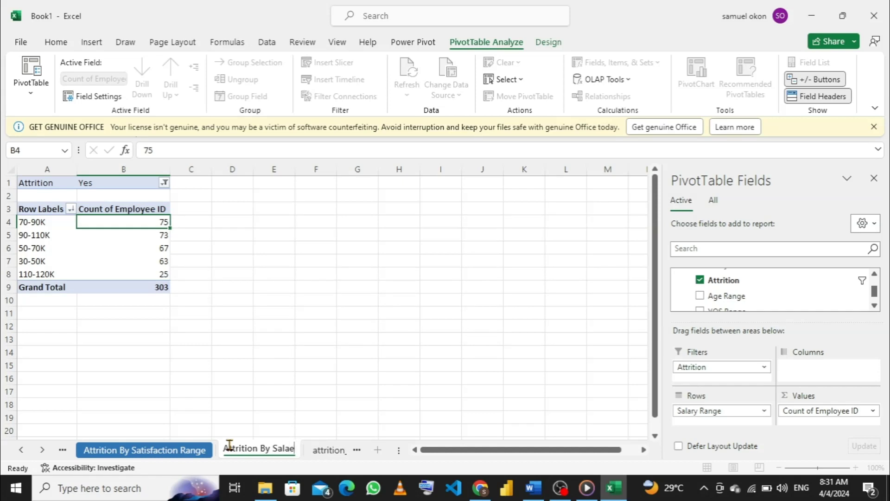
pyautogui.press('BackSpace')
pyautogui.write('r')
pyautogui.write('y ')
pyautogui.write('Range')
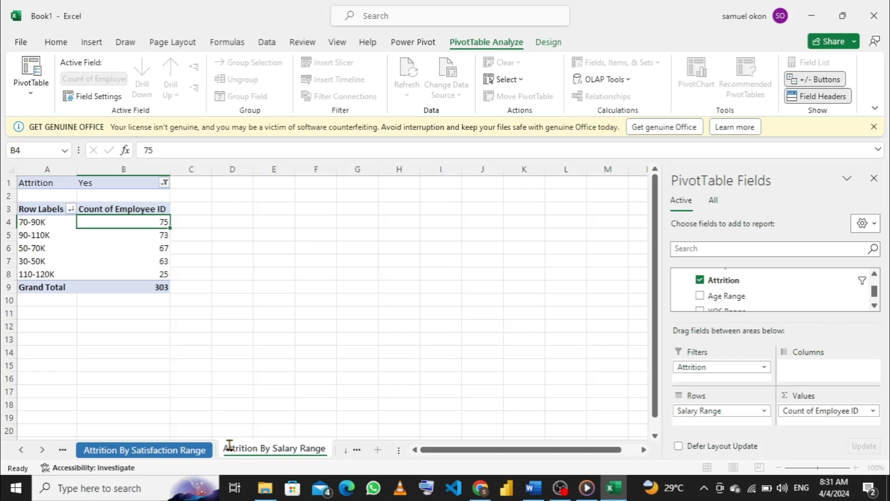
pyautogui.press('Return')
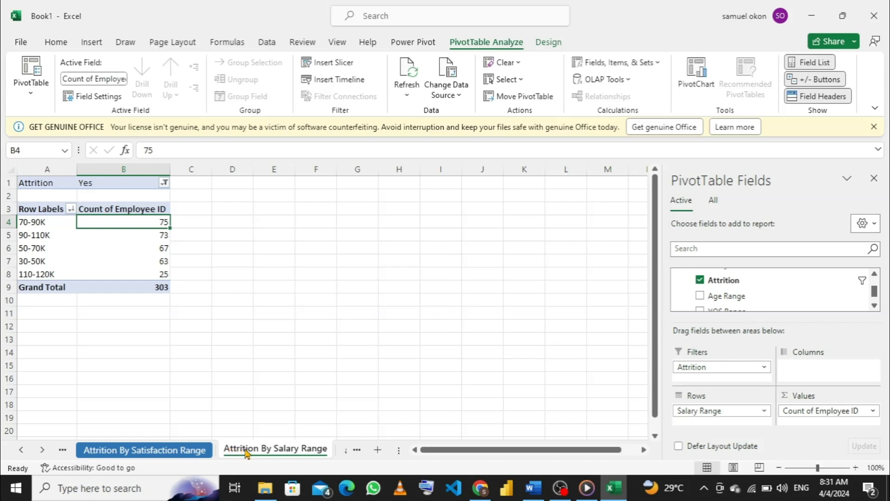
# Color the Attrition By Salary Range sheet tab with the dark blue-gray theme color.
pyautogui.rightClick(246, 453)
pyautogui.click(300, 378)
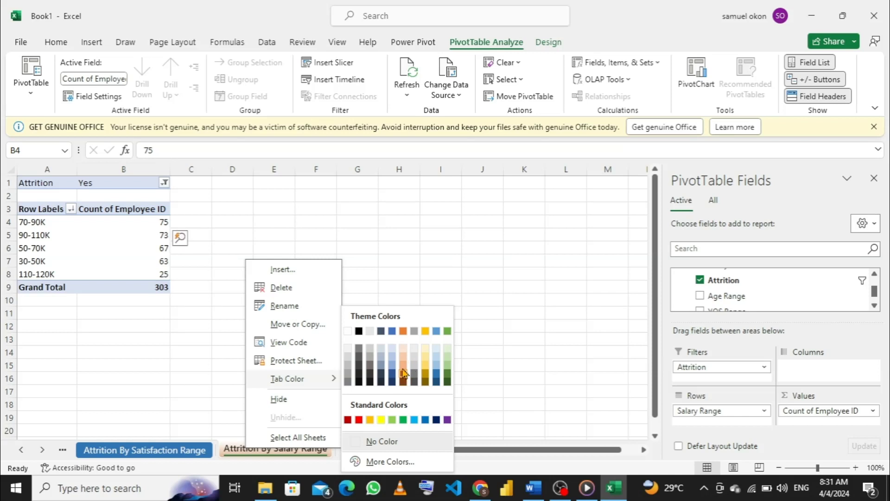
pyautogui.click(379, 331)
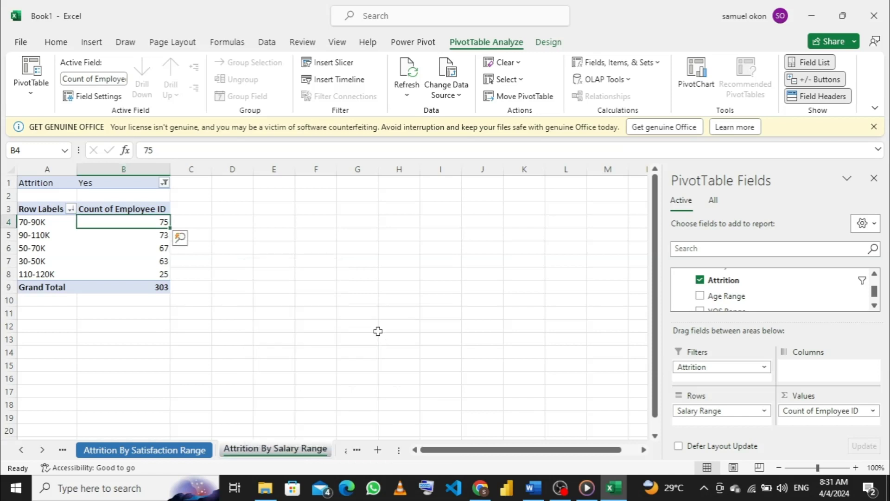
# Create a PivotTable from the attrition_dataset table on a new worksheet and add the data to the Data Model.
pyautogui.click(343, 452)
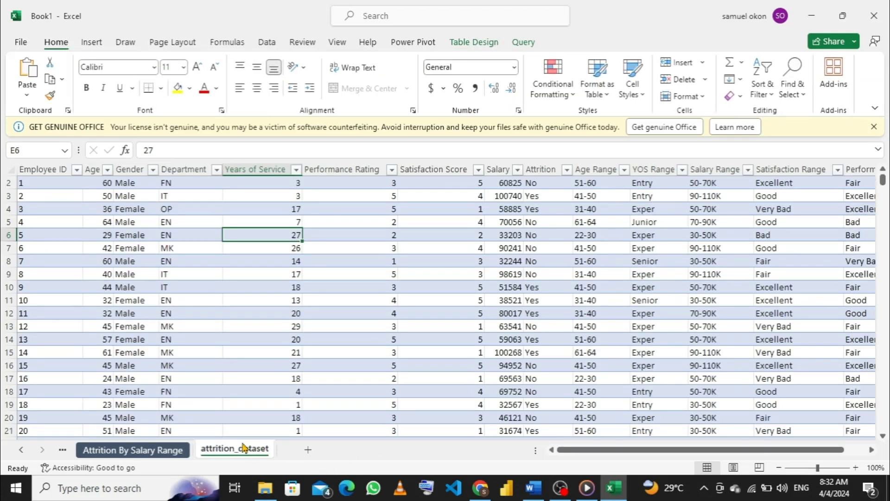
pyautogui.click(86, 45)
pyautogui.click(32, 97)
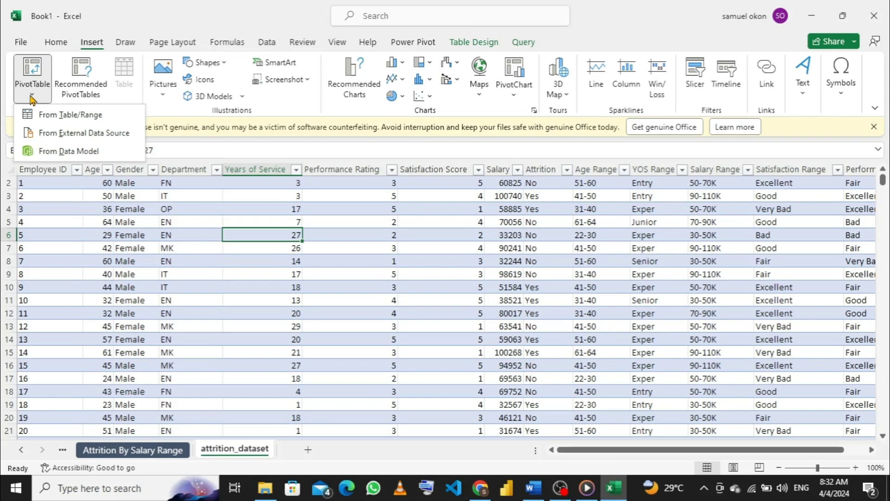
pyautogui.click(31, 97)
pyautogui.click(32, 97)
pyautogui.click(59, 117)
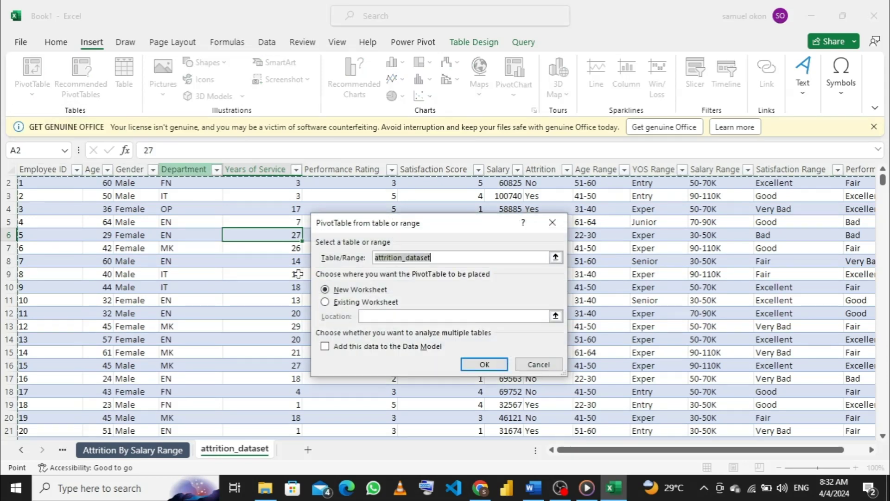
pyautogui.click(326, 347)
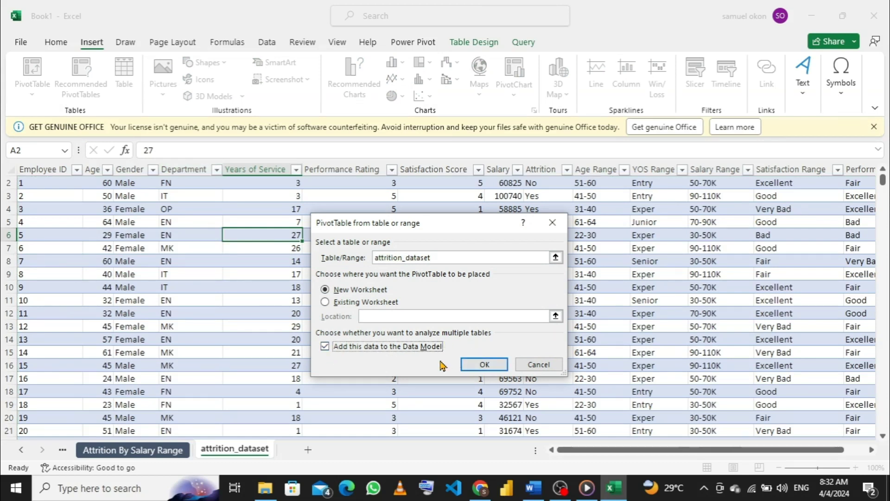
pyautogui.click(485, 364)
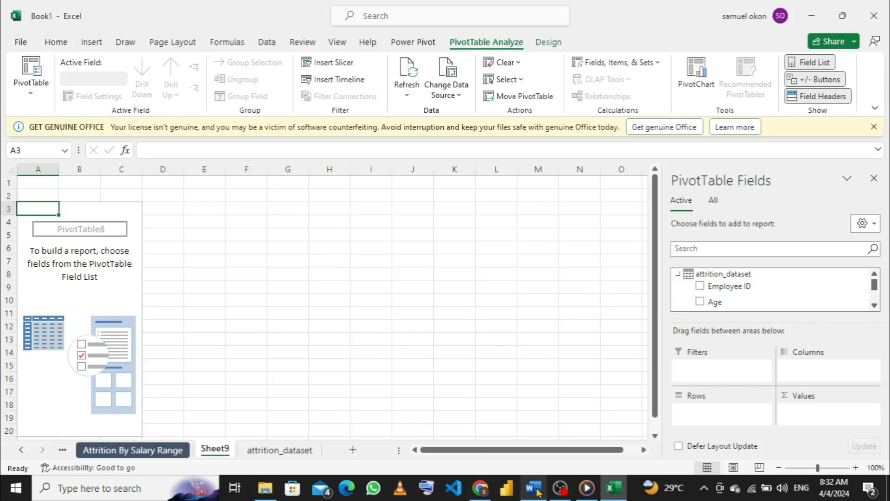
# Add Employee ID to the PivotTable's values as a count and place Attrition in the rows.
pyautogui.moveTo(537, 493)
pyautogui.moveTo(533, 438)
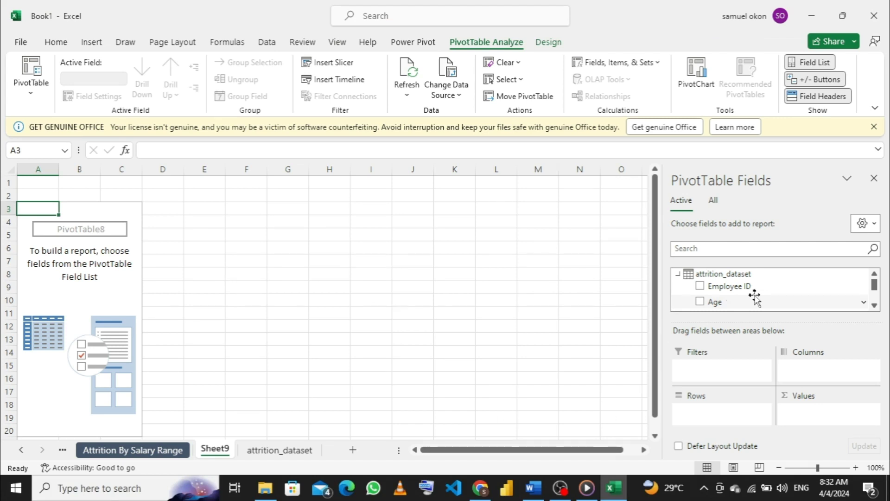
pyautogui.scroll(-1, 755, 296)
pyautogui.scroll(1, 755, 294)
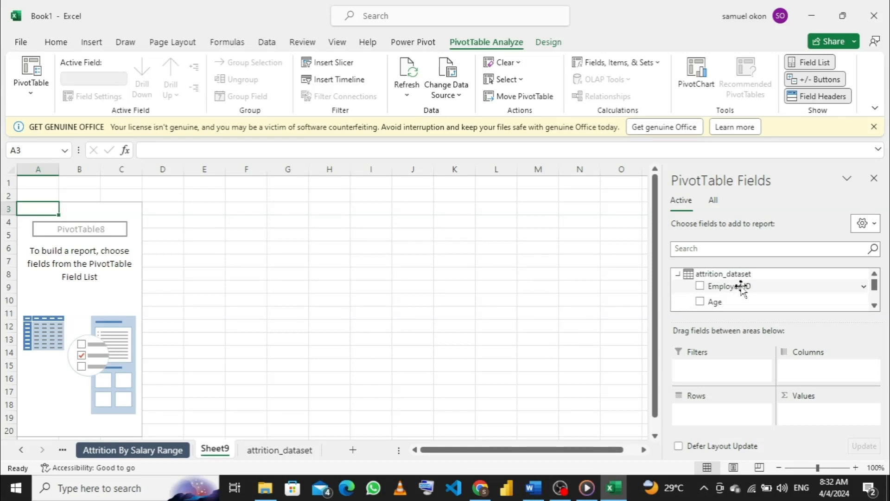
pyautogui.moveTo(741, 287); pyautogui.dragTo(827, 410)
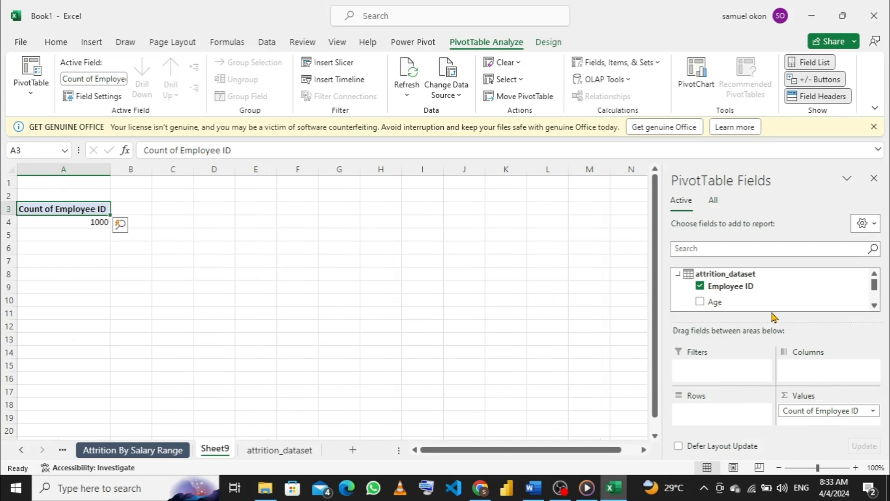
pyautogui.scroll(-3, 754, 299)
pyautogui.scroll(-1, 755, 299)
pyautogui.moveTo(747, 285); pyautogui.dragTo(726, 419)
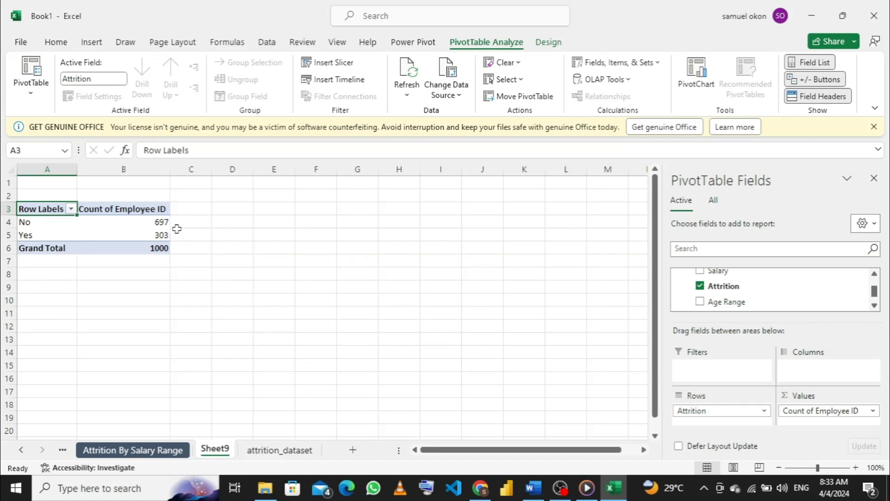
# Show the Count of Employee ID values as % of Column Total and dismiss the Explore pop-up.
pyautogui.moveTo(157, 225)
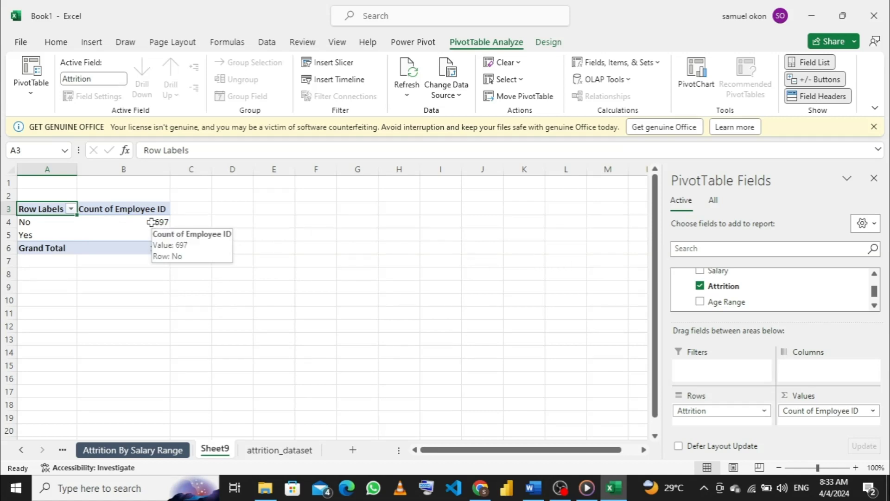
pyautogui.click(151, 222)
pyautogui.rightClick(154, 226)
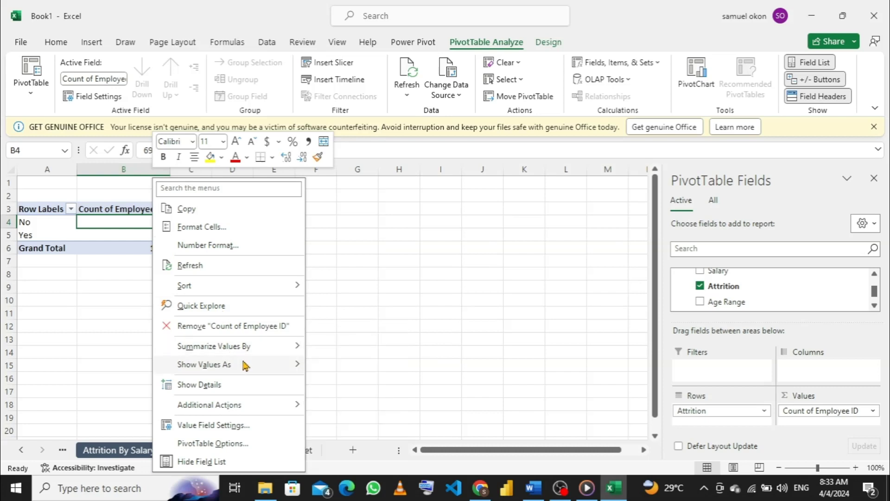
pyautogui.moveTo(248, 368)
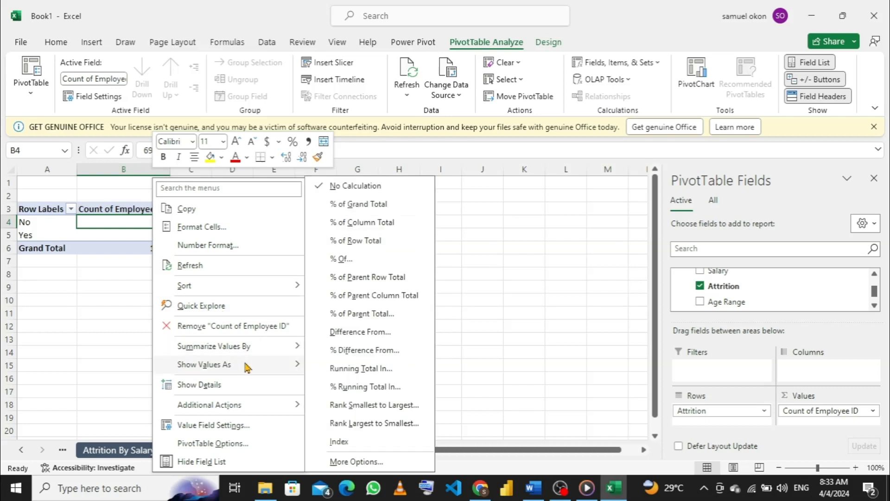
pyautogui.click(357, 224)
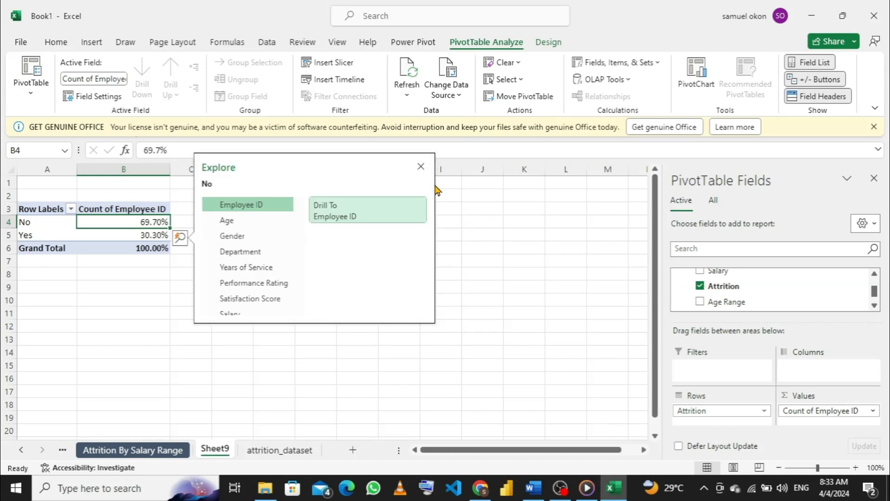
pyautogui.click(422, 166)
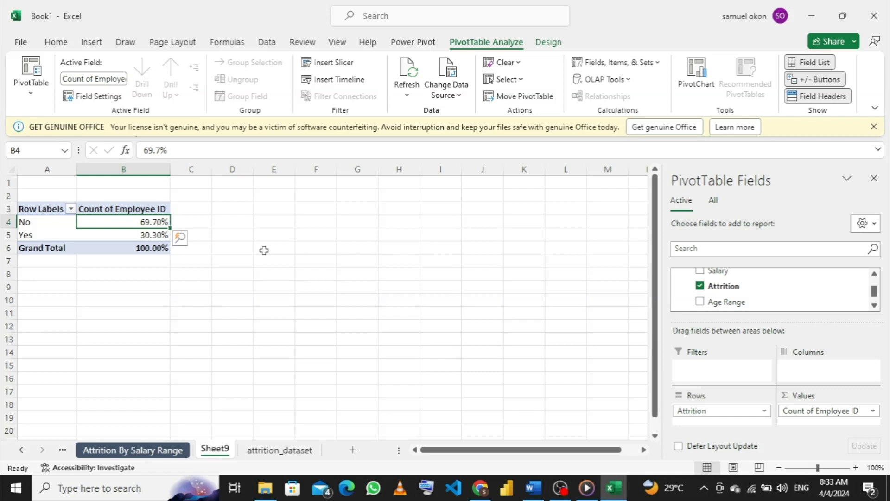
# Insert a slicer for the Attrition field of the PivotTable.
pyautogui.click(332, 65)
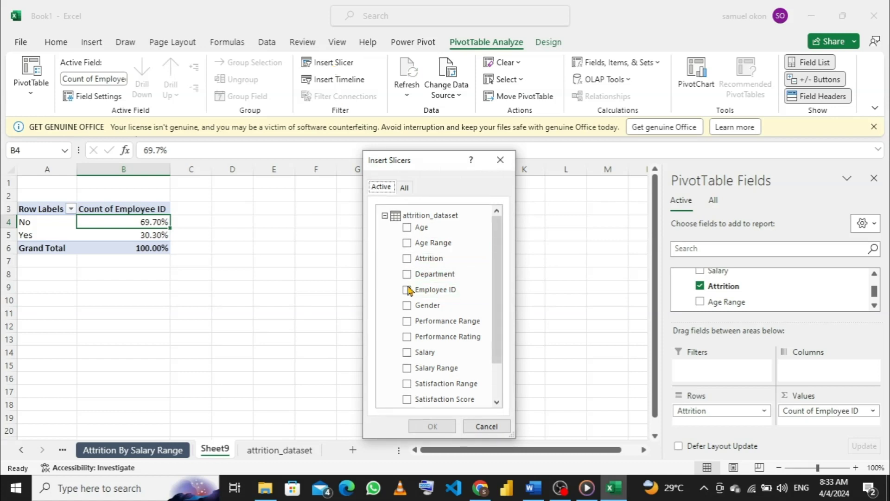
pyautogui.click(407, 258)
pyautogui.click(433, 426)
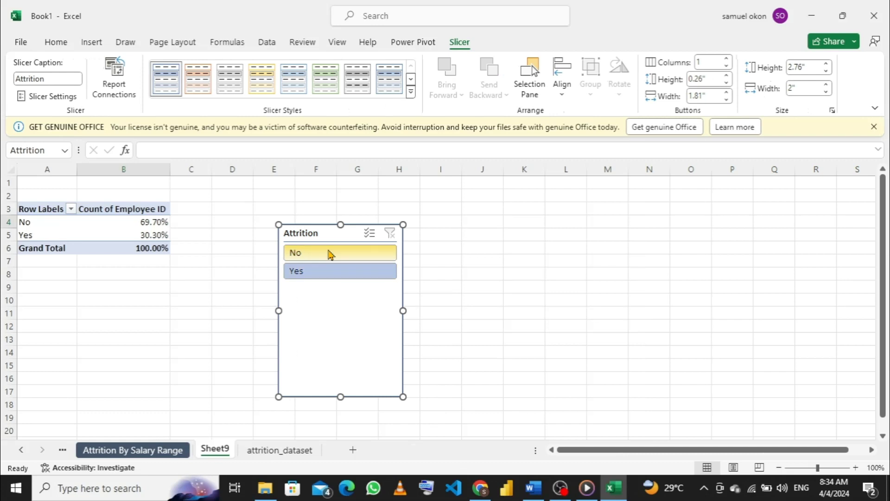
# Try the Attrition slicer by filtering the PivotTable to No and to Yes, and clear the filter.
pyautogui.click(331, 253)
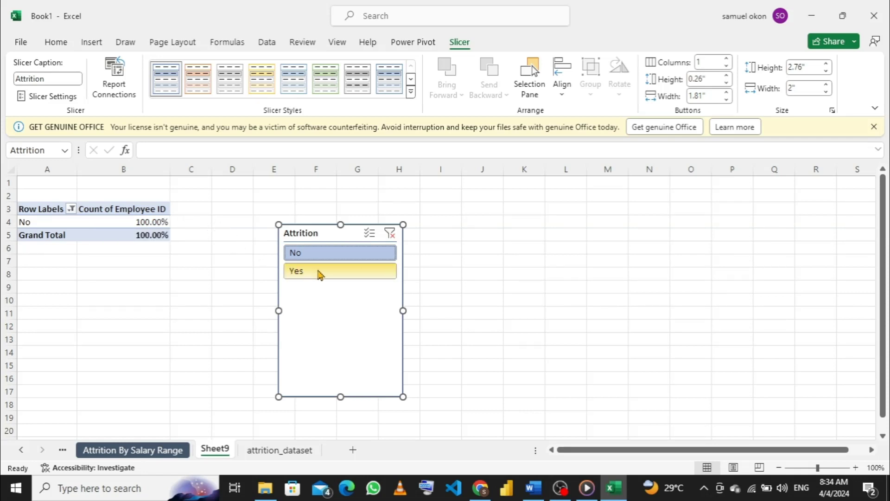
pyautogui.click(319, 270)
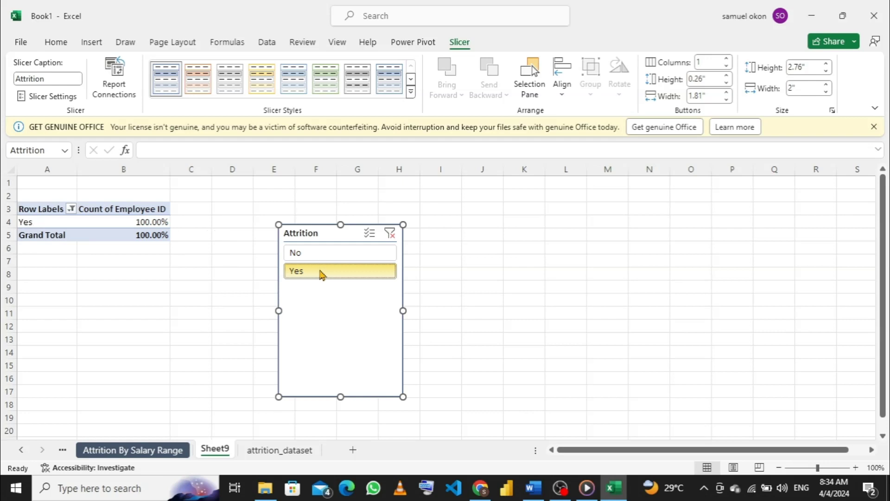
pyautogui.click(389, 233)
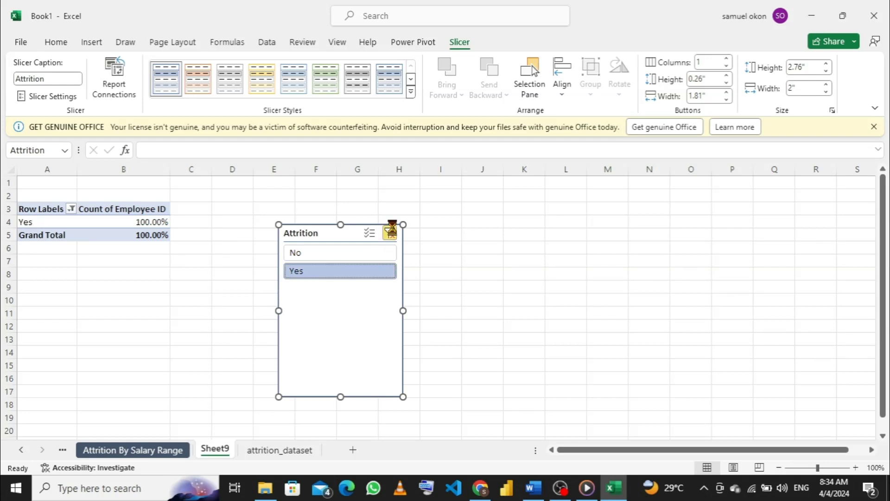
pyautogui.click(392, 232)
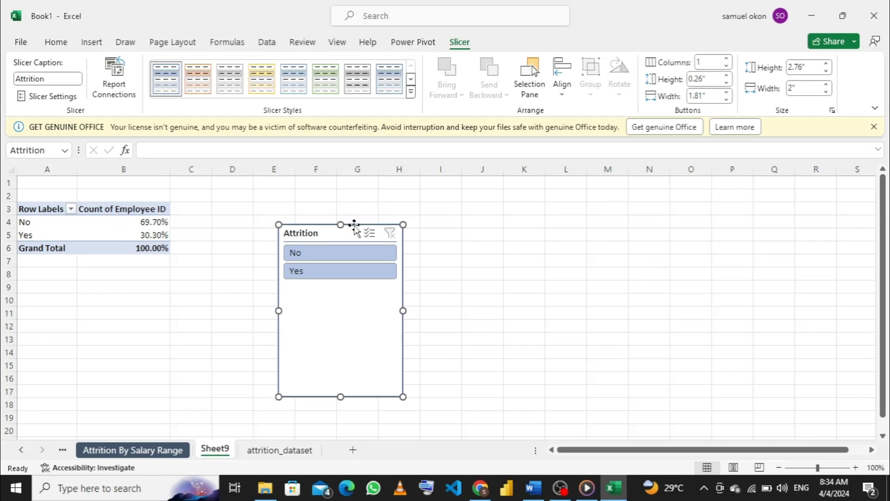
# Move the Attrition slicer slightly closer to the PivotTable and switch to the attrition_dataset_solution workbook in Excel.
pyautogui.moveTo(328, 234); pyautogui.dragTo(264, 222)
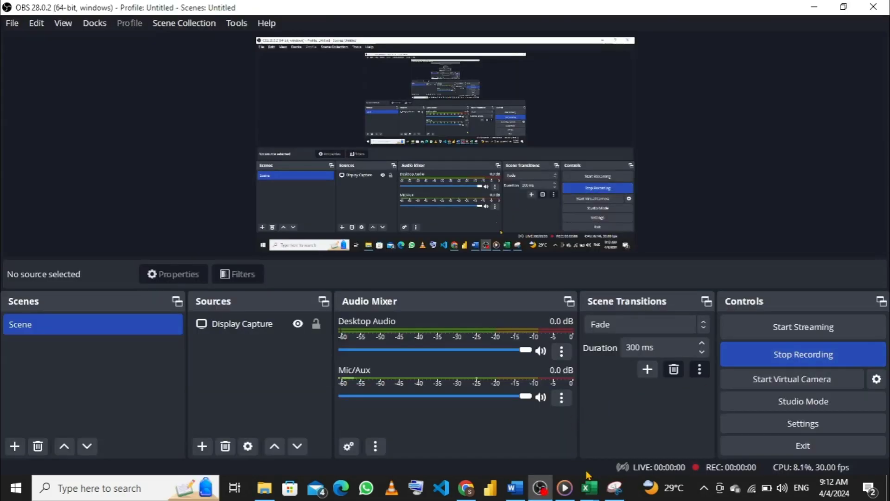
pyautogui.moveTo(589, 491)
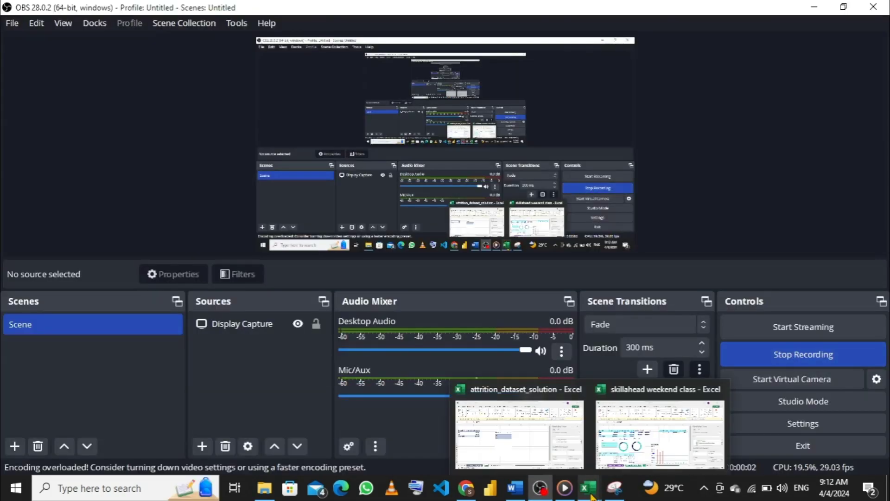
pyautogui.click(540, 424)
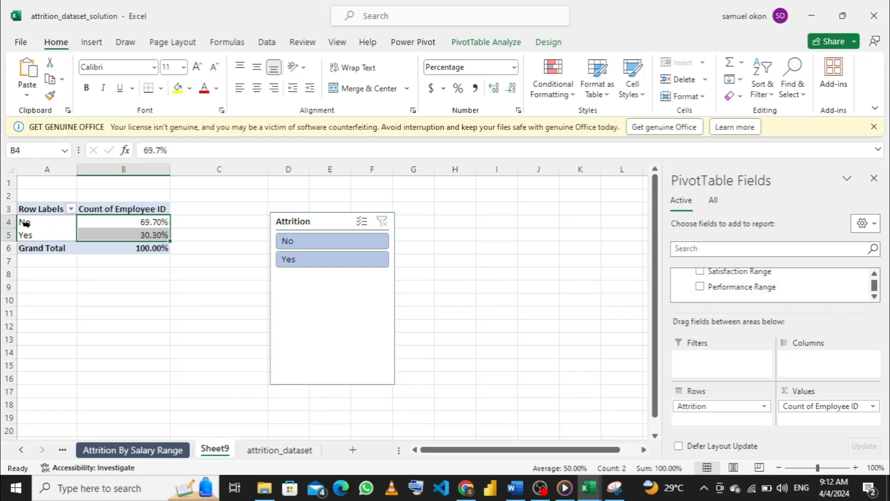
# Switch the Count of Employee ID values to No Calculation and back to % of Column Total.
pyautogui.rightClick(142, 225)
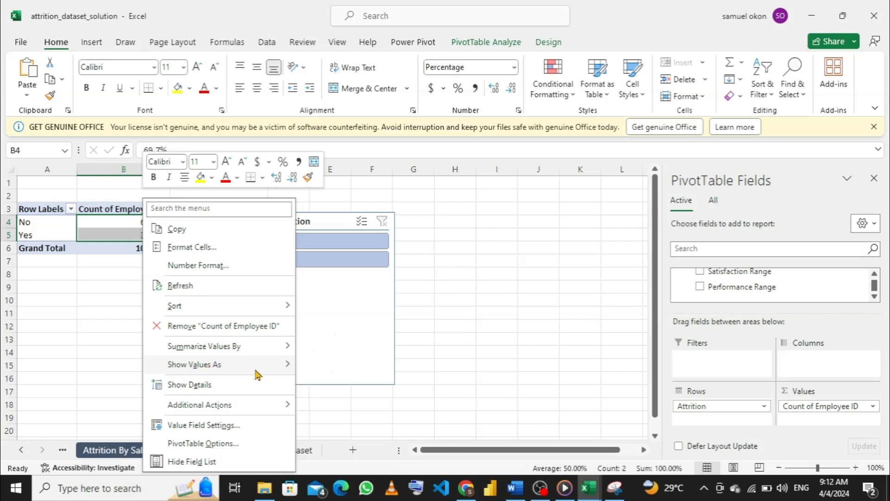
pyautogui.moveTo(253, 374)
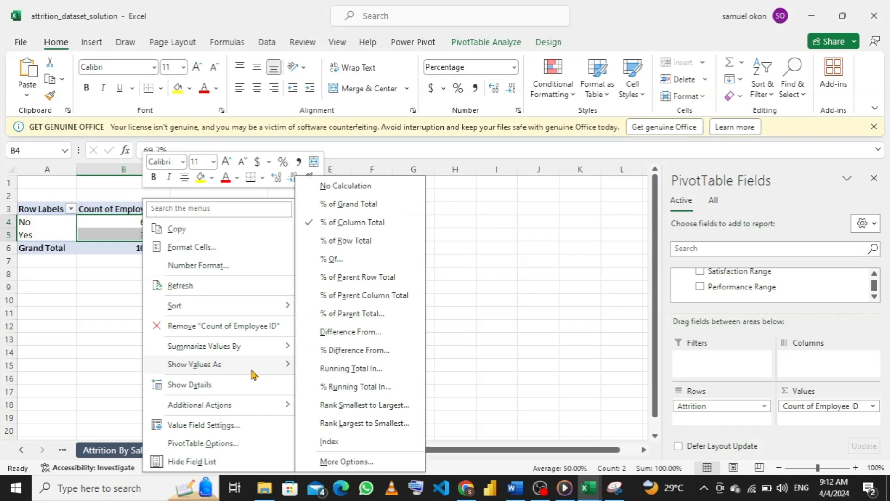
pyautogui.click(356, 189)
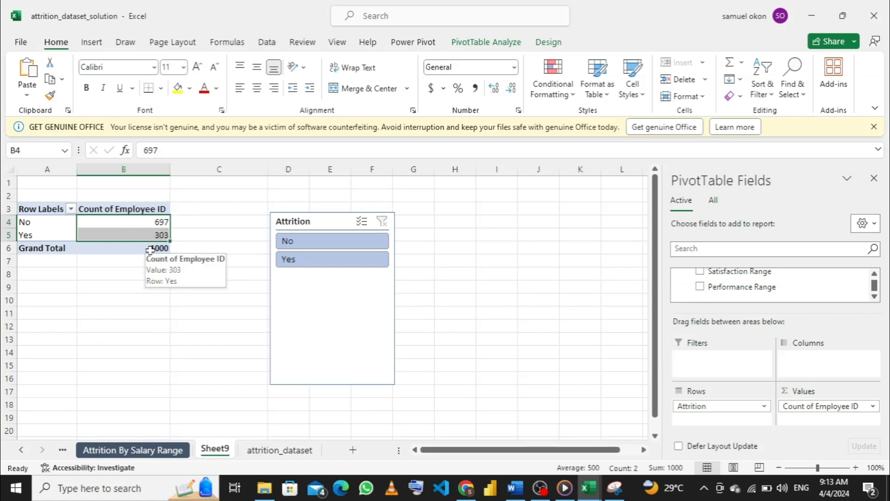
pyautogui.rightClick(147, 221)
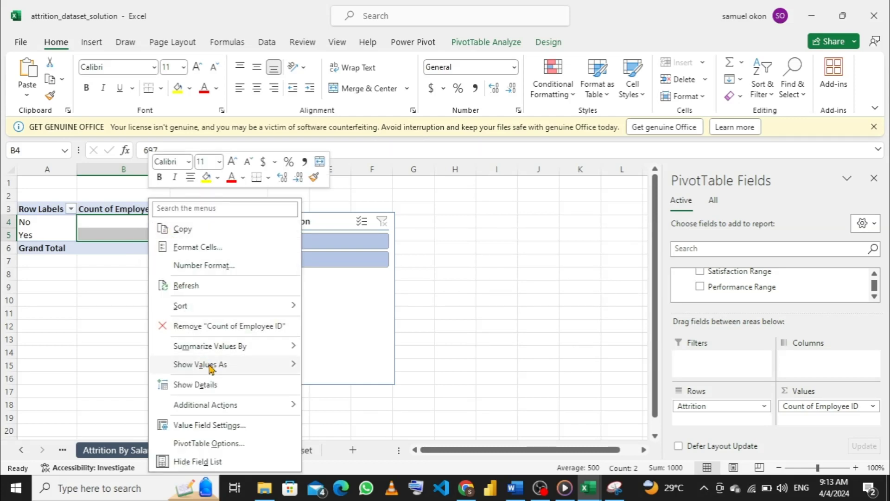
pyautogui.moveTo(211, 366)
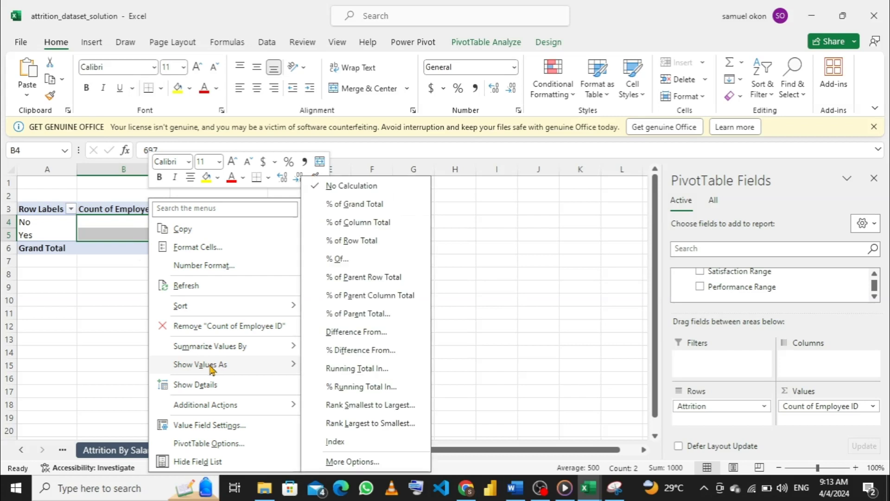
pyautogui.click(366, 223)
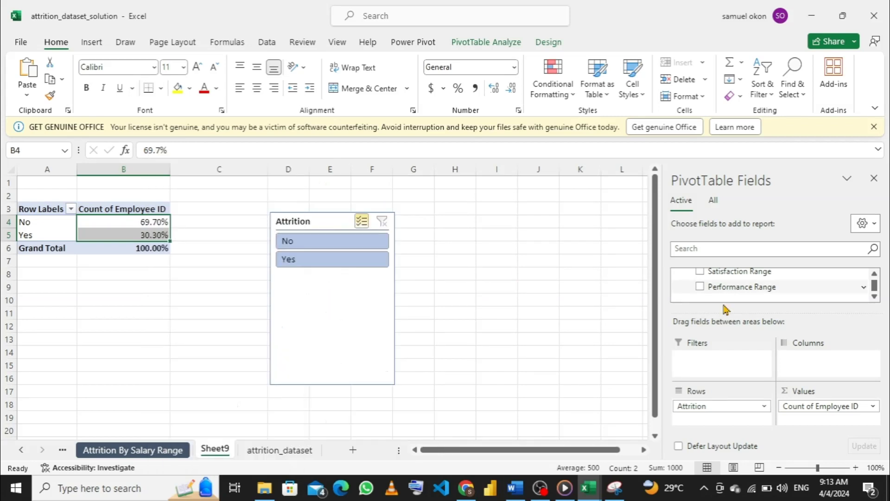
# Add a new measure named "remove filter" to the attrition_dataset table.
pyautogui.scroll(10, 724, 284)
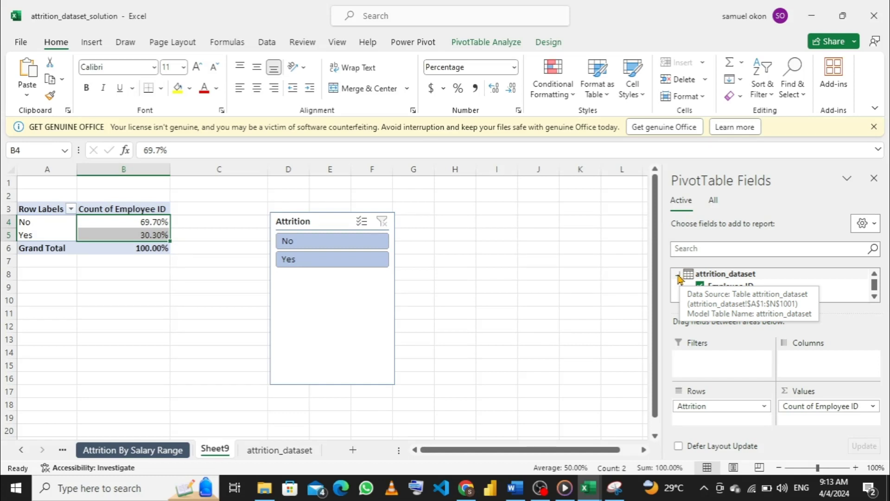
pyautogui.rightClick(678, 278)
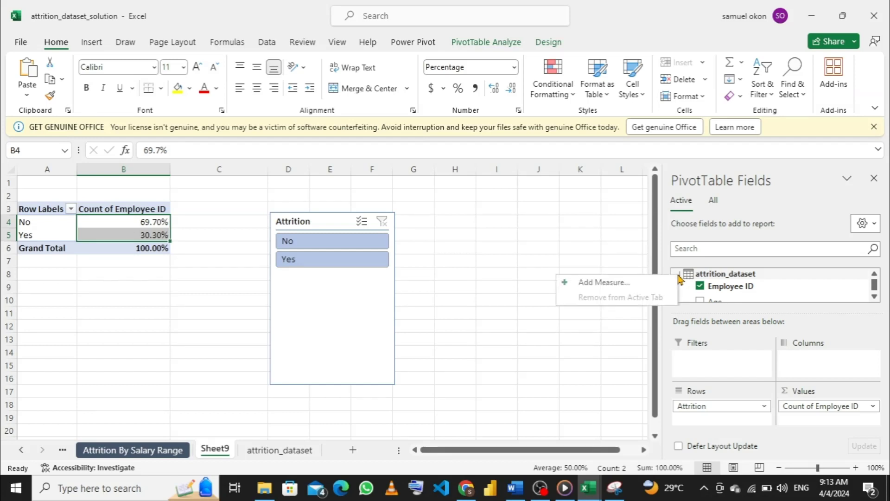
pyautogui.click(602, 282)
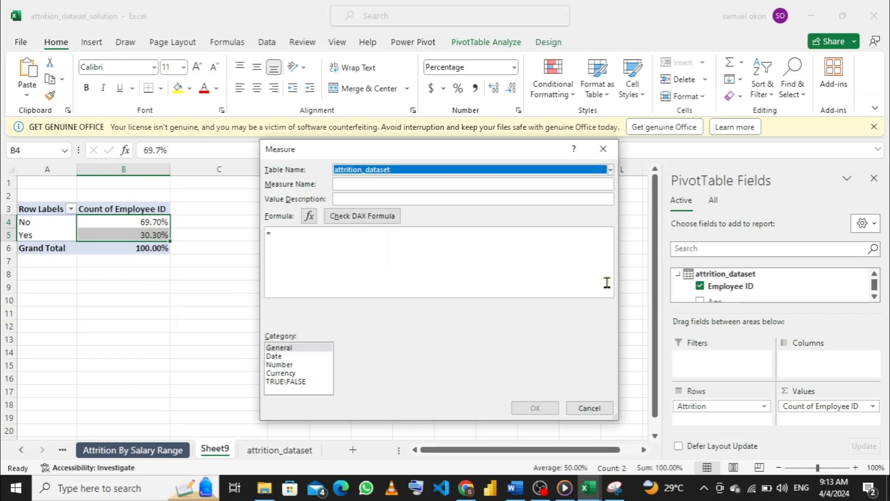
pyautogui.click(371, 186)
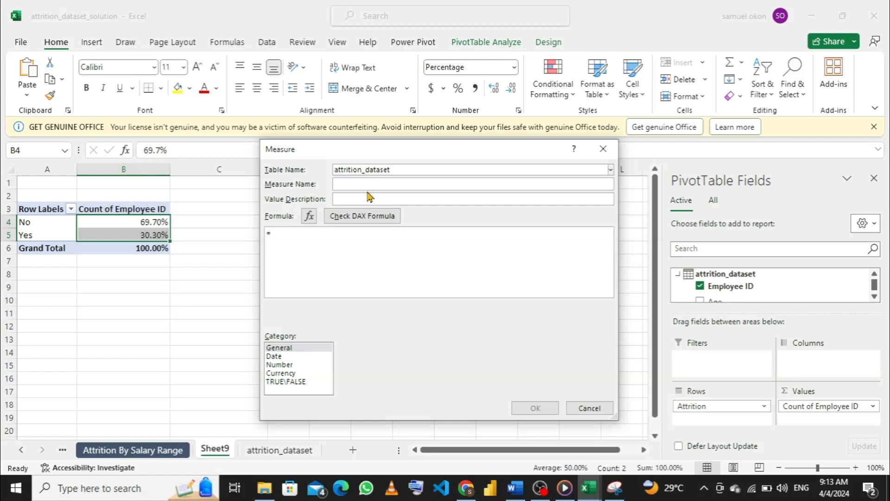
pyautogui.write('T')
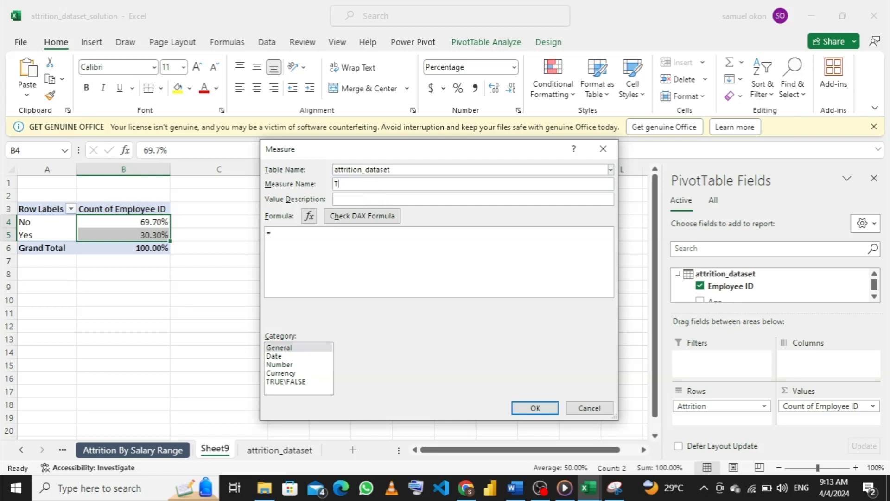
pyautogui.press('BackSpace')
pyautogui.write('remove filter')
# Begin the measure's formula with CALCULATE, using [Count of Employee ID] as its expression.
pyautogui.click(344, 239)
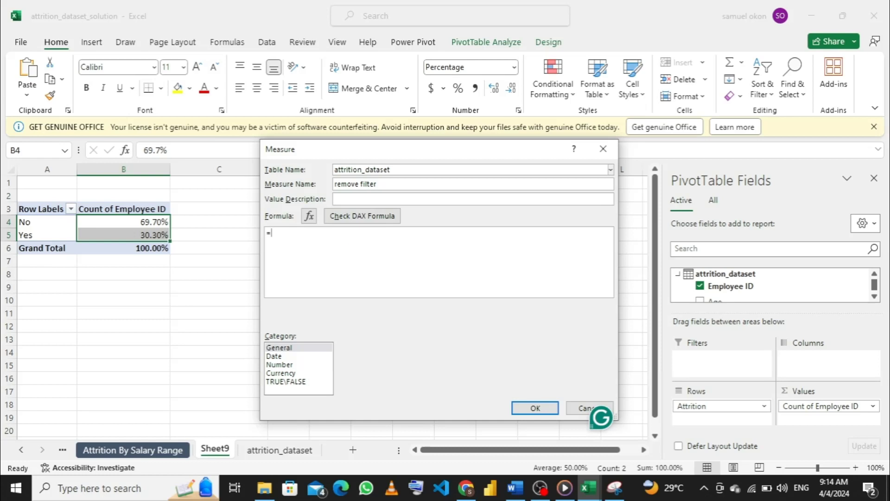
pyautogui.write('cal')
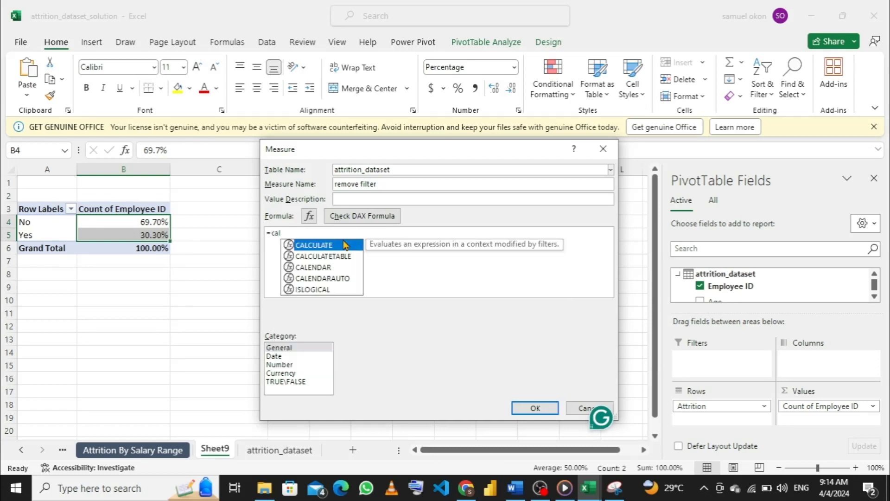
pyautogui.doubleClick(344, 244)
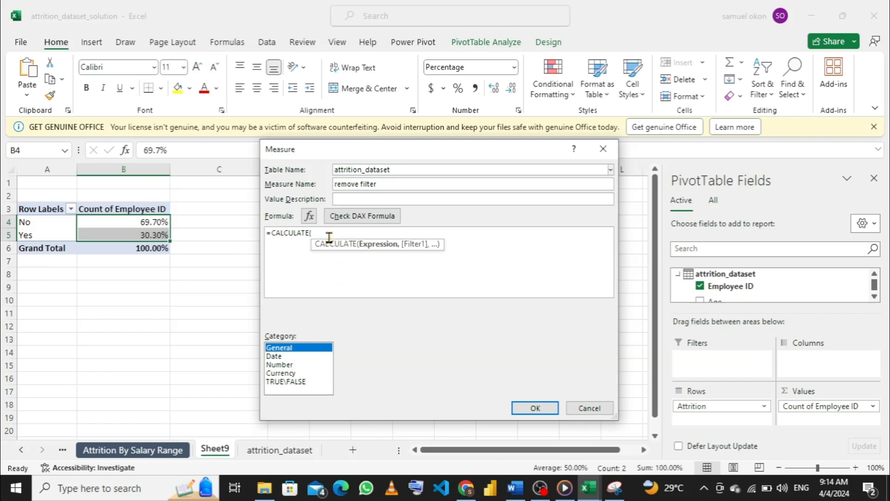
pyautogui.write('coun')
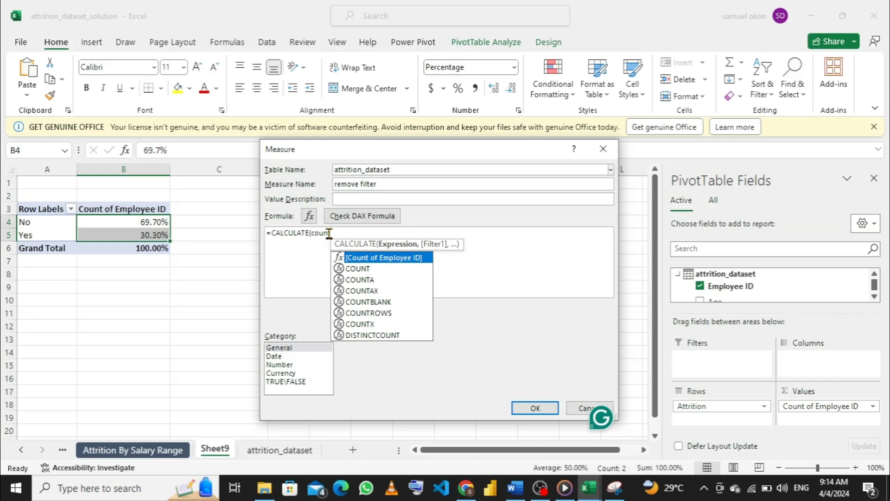
pyautogui.press('Tab')
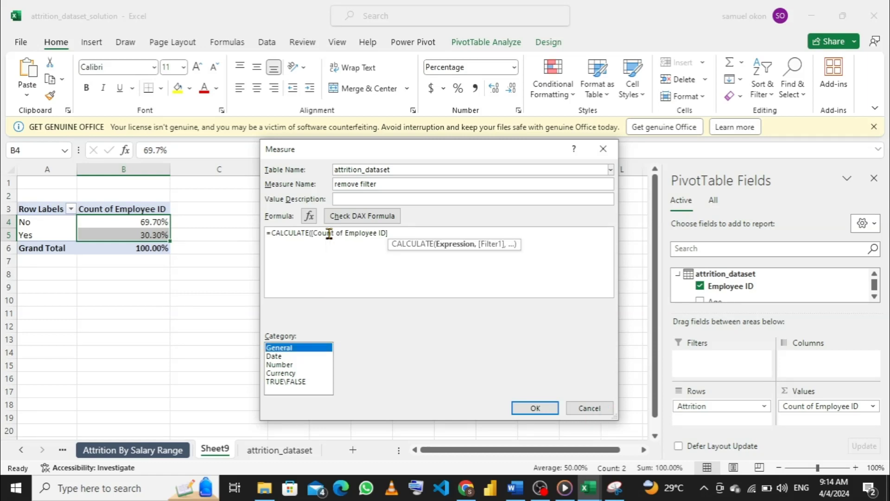
pyautogui.click(413, 233)
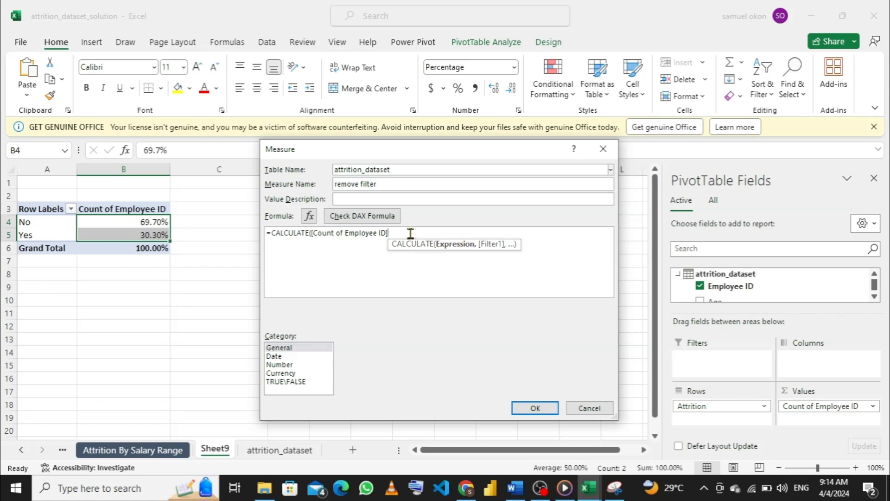
# Complete the formula with the filter argument ALL(attrition_dataset[Attrition]) and set the measure's category to Number.
pyautogui.write(',')
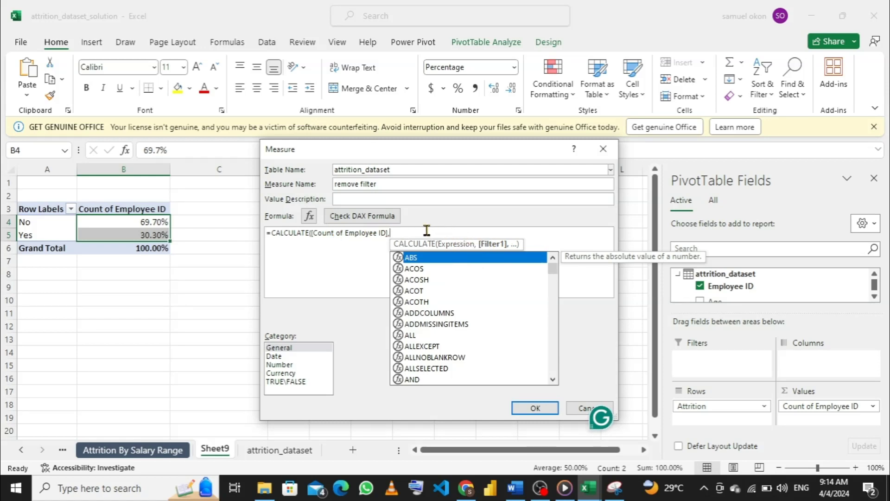
pyautogui.write('all')
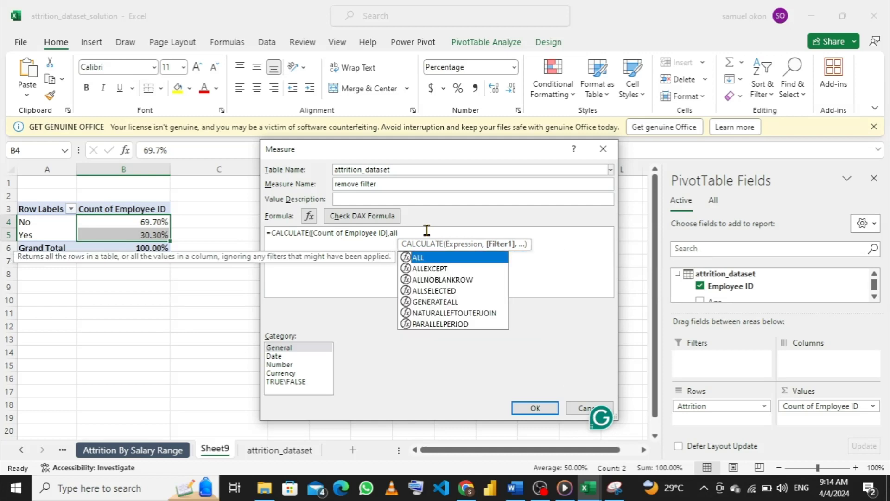
pyautogui.press('Tab')
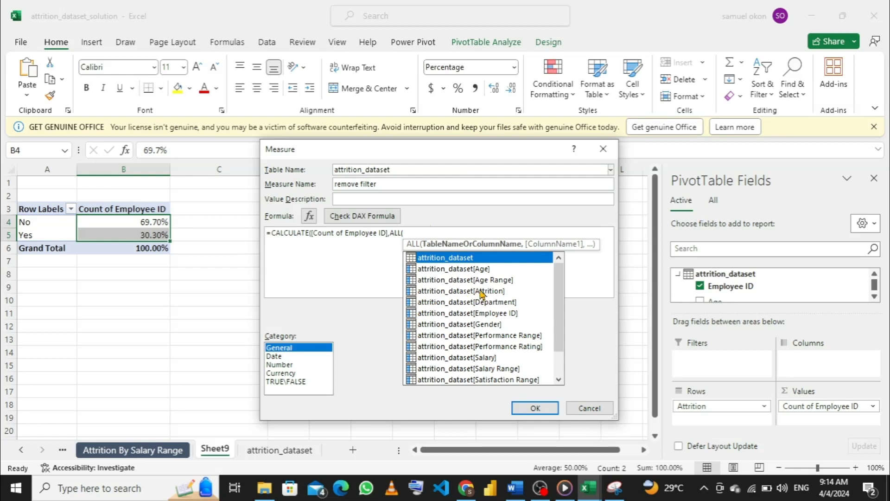
pyautogui.press('Down')
pyautogui.press('Down')
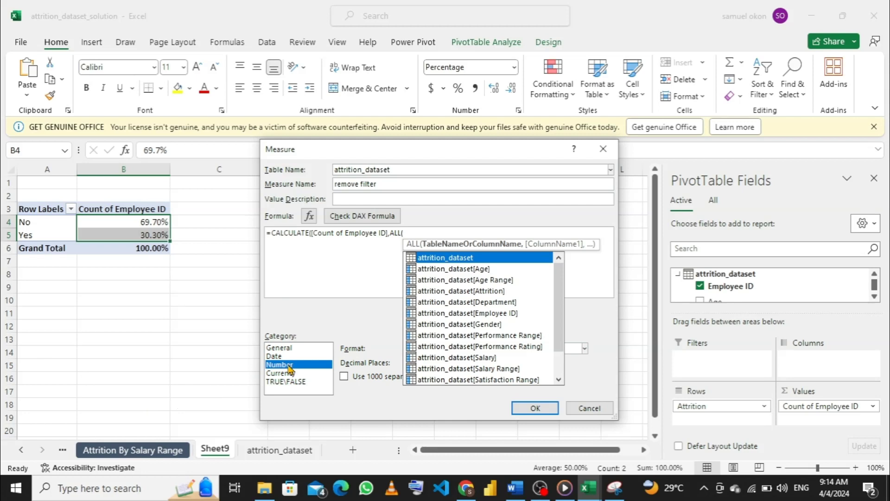
pyautogui.click(466, 292)
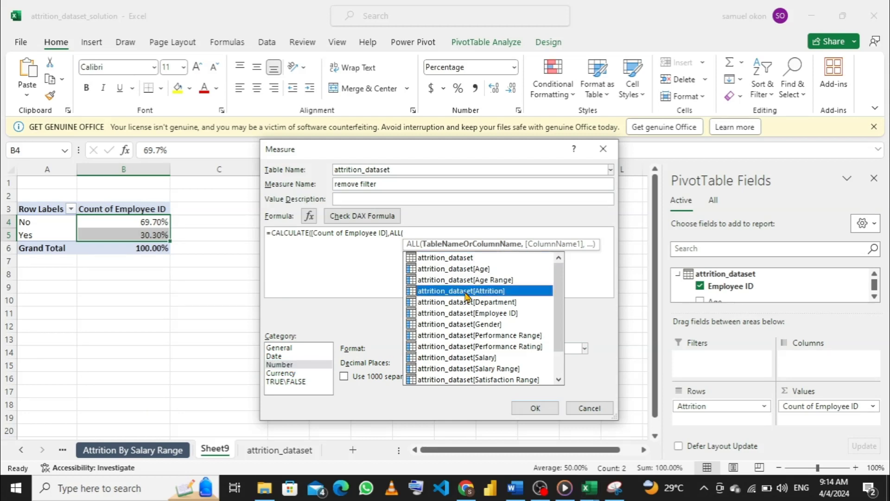
pyautogui.doubleClick(466, 291)
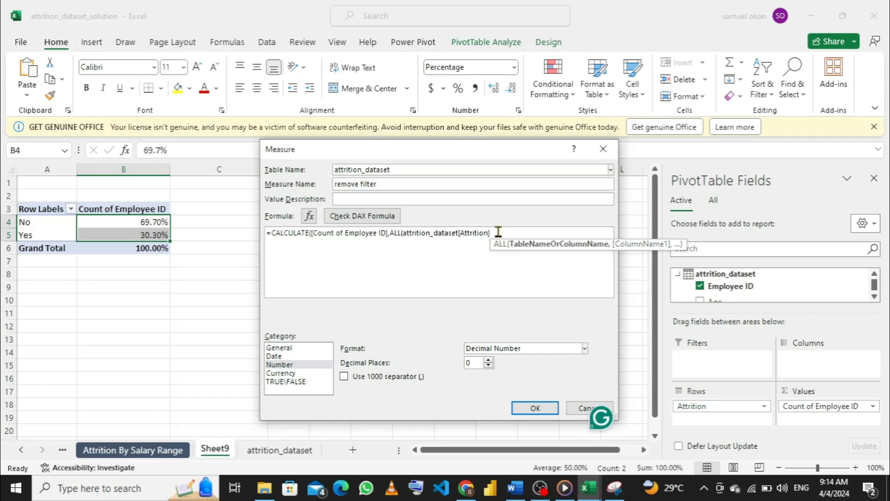
pyautogui.write('))')
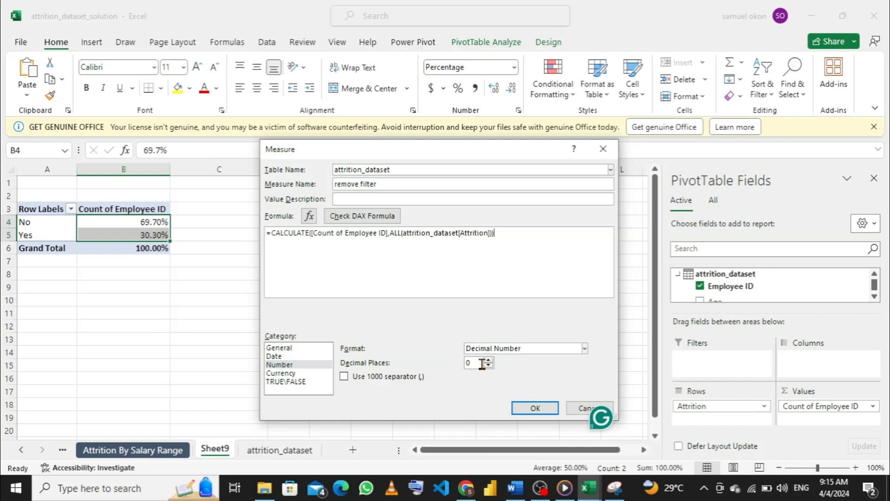
# Save the measure with the Percentage format and add remove filter to the PivotTable's values after Count of Employee ID.
pyautogui.click(585, 349)
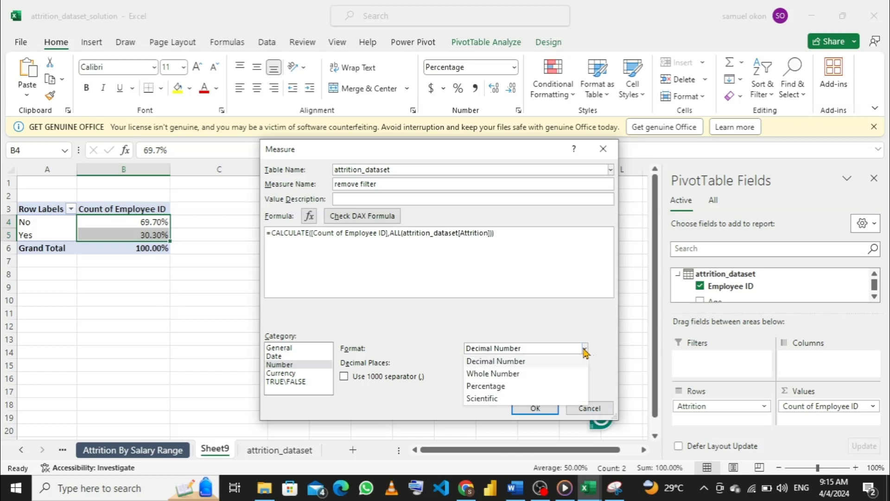
pyautogui.click(495, 387)
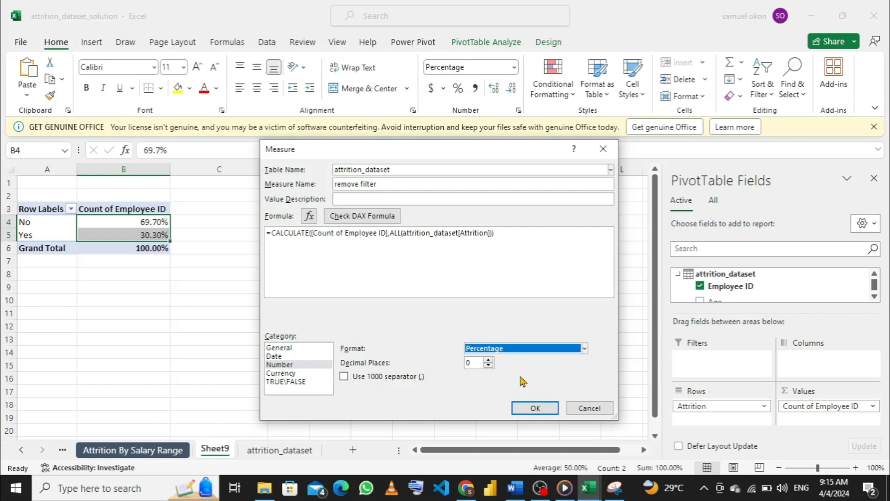
pyautogui.click(535, 408)
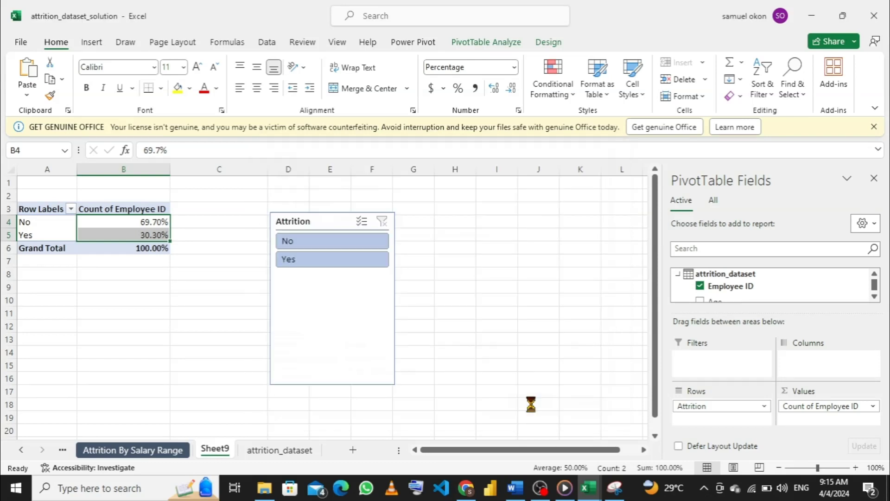
pyautogui.scroll(-10, 730, 287)
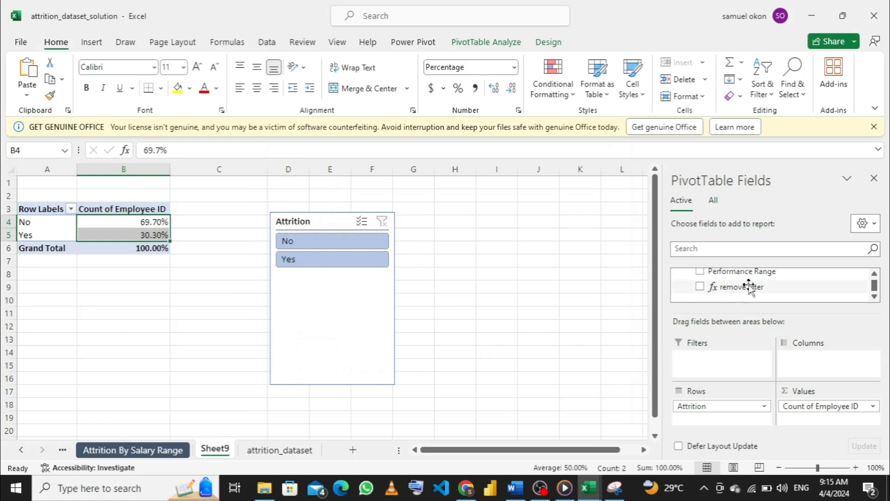
pyautogui.moveTo(751, 285); pyautogui.dragTo(809, 419)
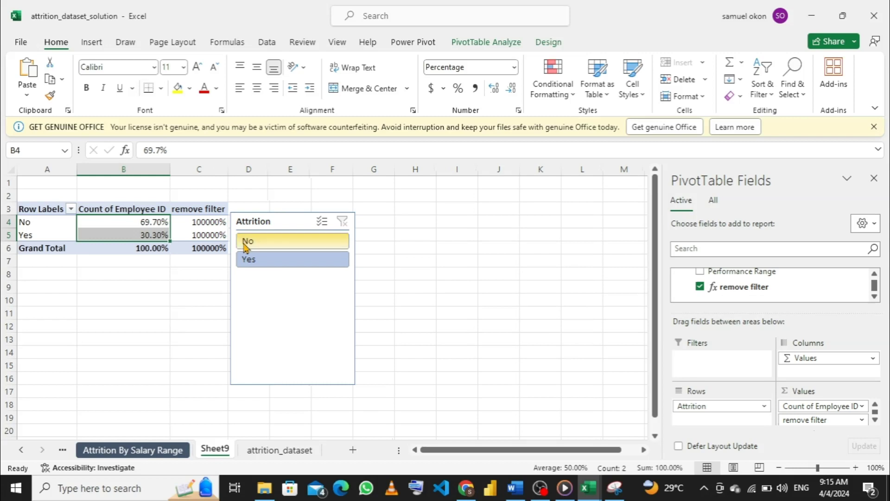
# Edit the remove filter measure so its number format is Whole Number.
pyautogui.rightClick(741, 285)
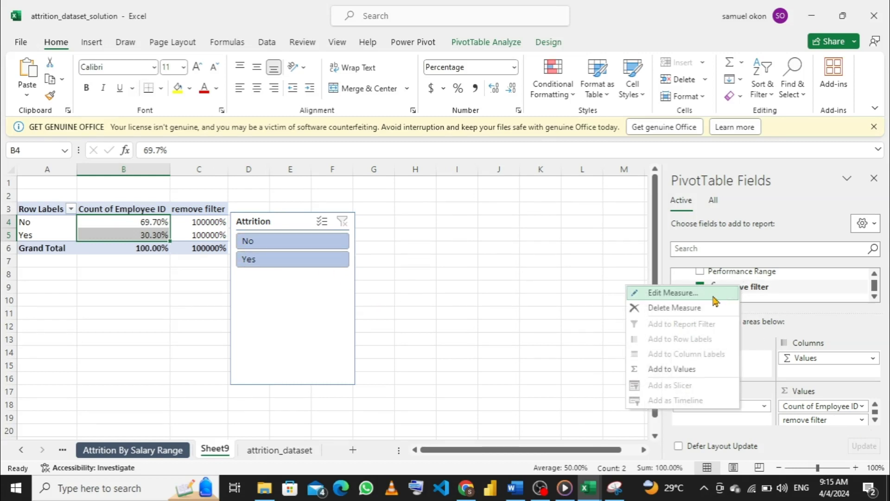
pyautogui.click(689, 296)
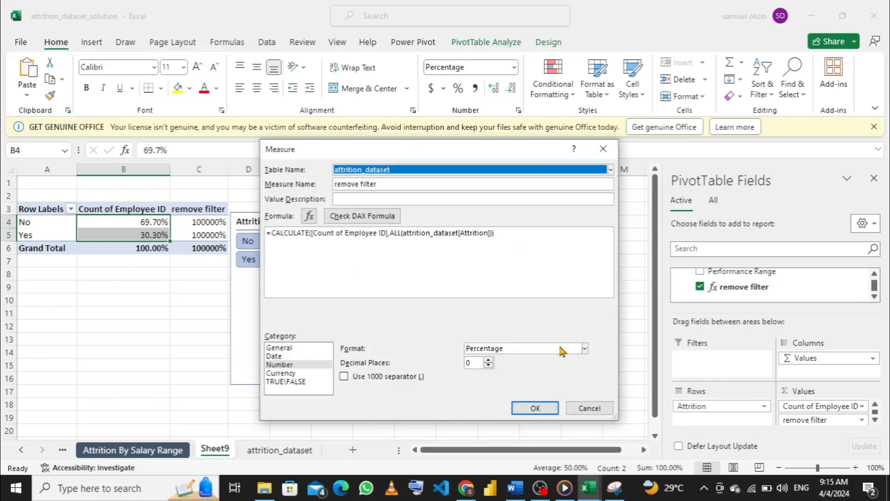
pyautogui.click(555, 350)
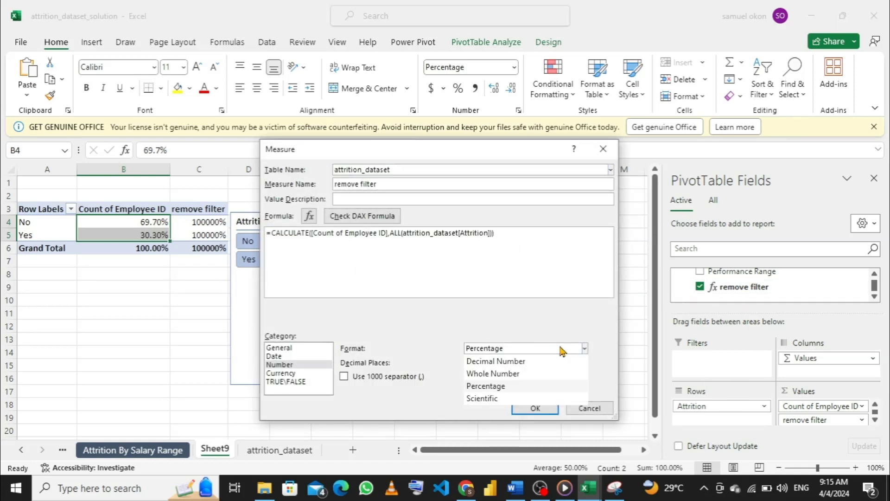
pyautogui.click(532, 373)
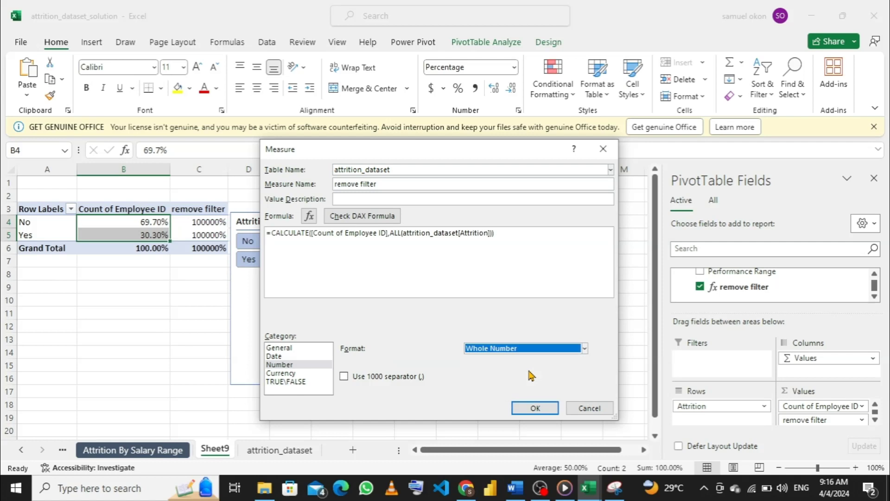
pyautogui.click(537, 409)
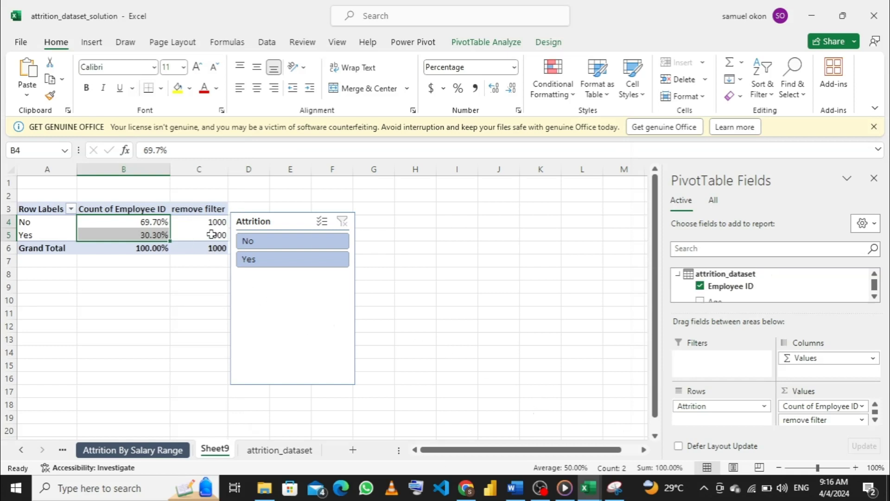
# Filter the PivotTable by Attrition No and by Yes to compare the remove filter values, and clear the slicer.
pyautogui.click(314, 243)
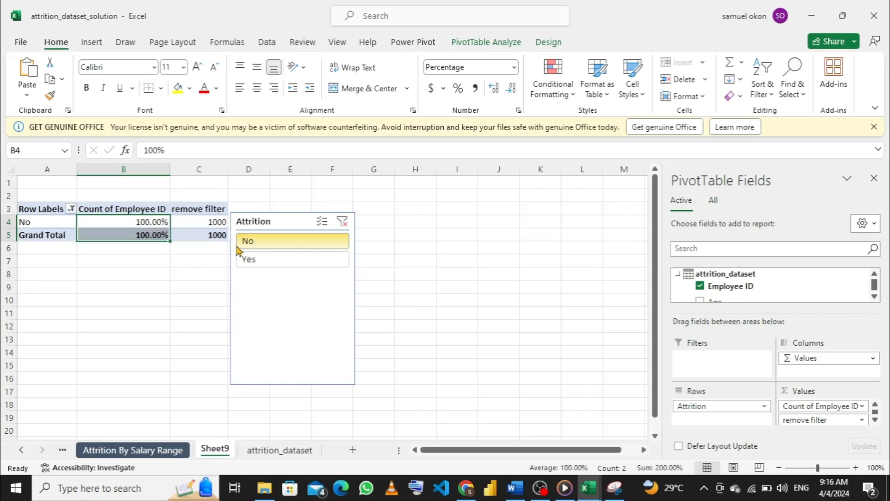
pyautogui.click(267, 267)
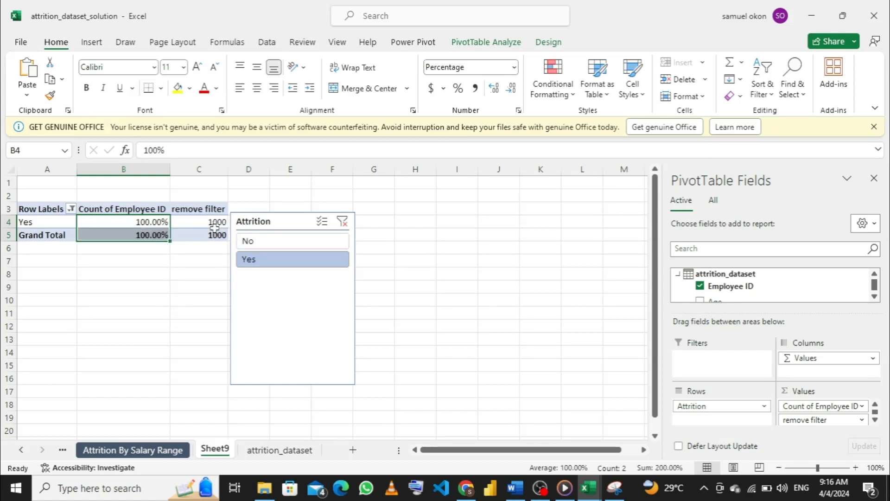
pyautogui.moveTo(211, 223)
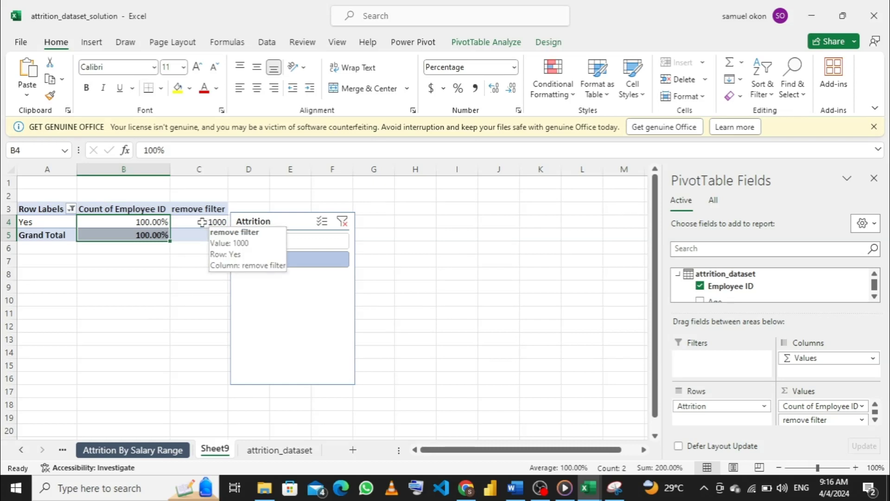
pyautogui.click(342, 221)
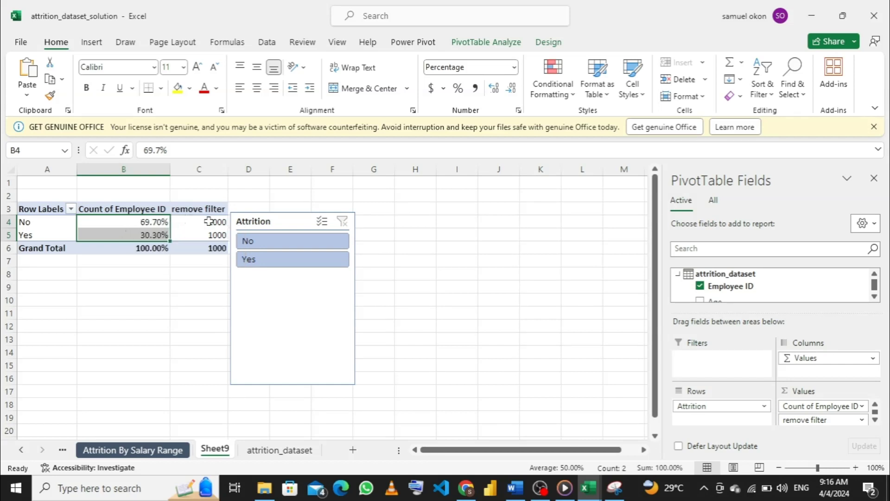
# Start a new Number measure in attrition_dataset with the formula =[Count of Employee ID]/[remove filter] and check its DAX syntax.
pyautogui.rightClick(677, 275)
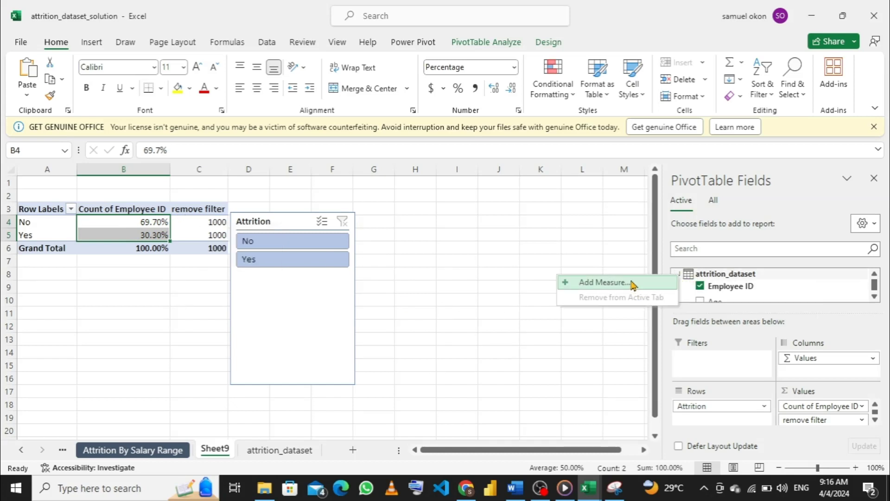
pyautogui.click(632, 284)
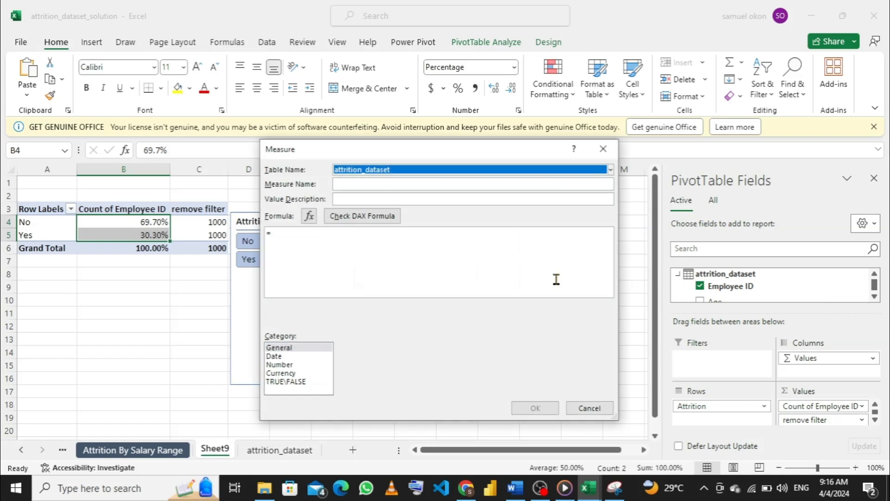
pyautogui.click(414, 254)
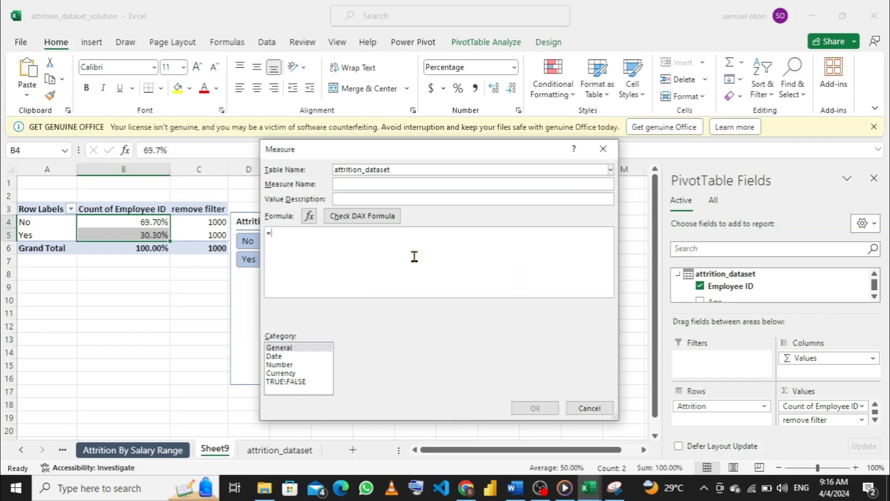
pyautogui.write('cou')
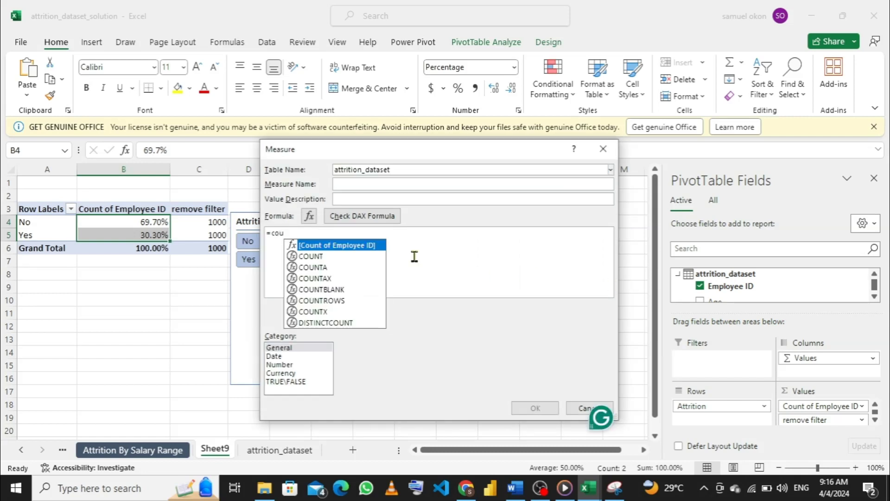
pyautogui.press('Tab')
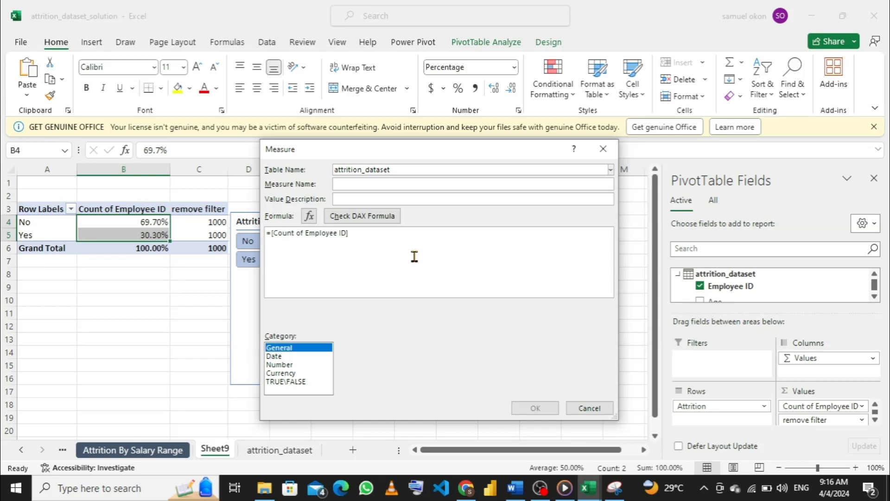
pyautogui.click(433, 241)
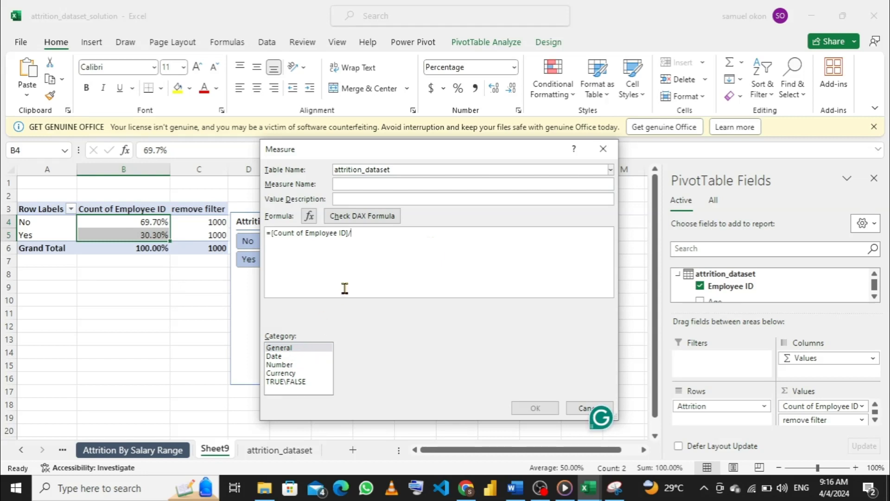
pyautogui.click(279, 364)
pyautogui.click(375, 236)
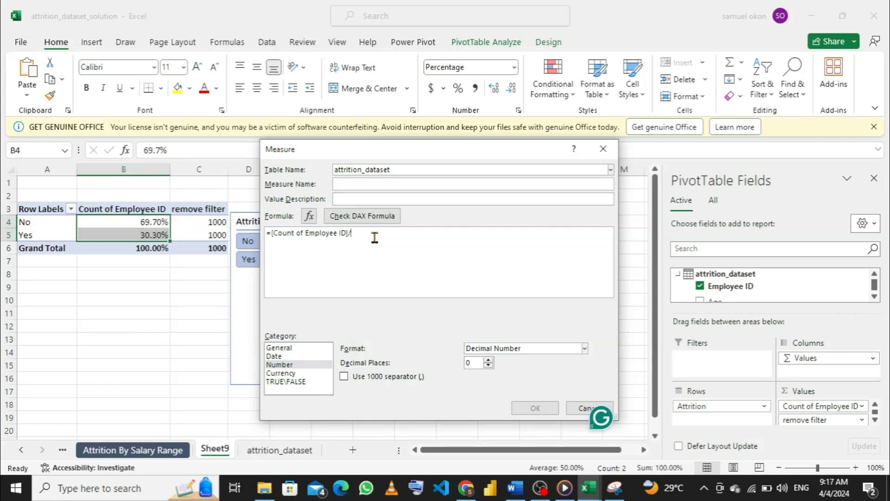
pyautogui.write('re')
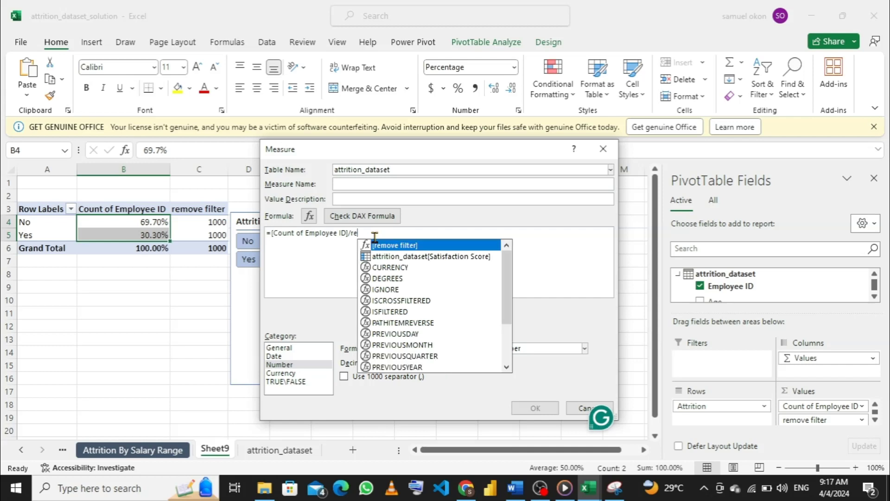
pyautogui.doubleClick(411, 246)
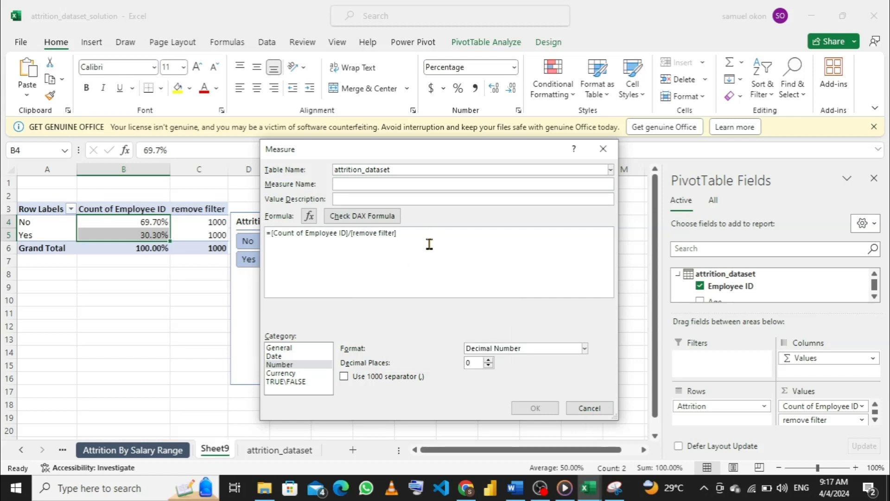
pyautogui.click(345, 218)
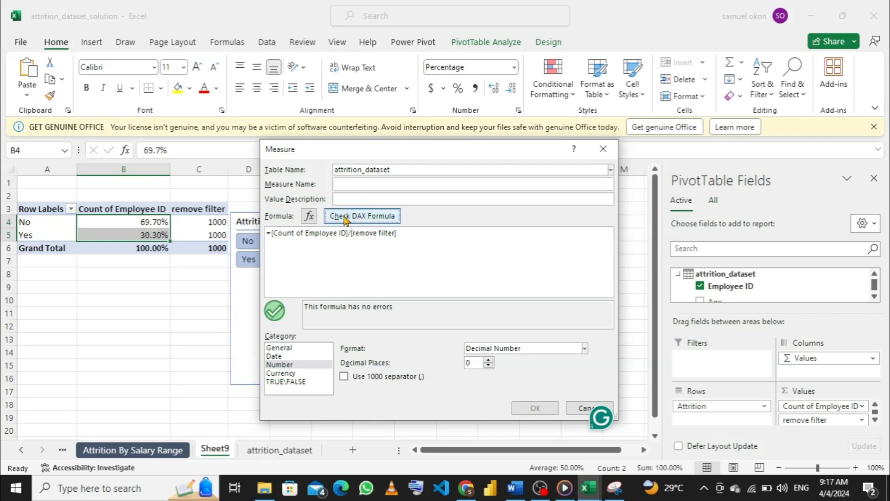
# Name the new measure Percentage of Attrition, format it as Percentage with 0 decimal places, and save it.
pyautogui.click(381, 184)
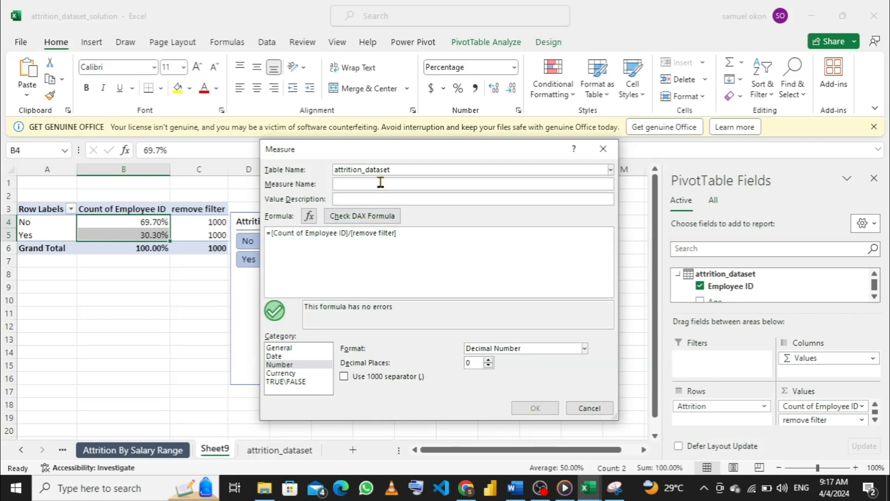
pyautogui.write('Percentage of Attrition')
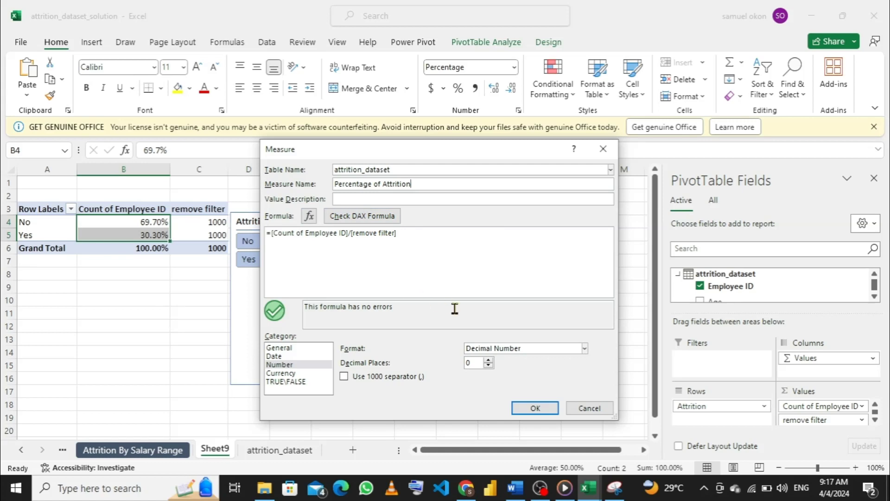
pyautogui.click(576, 352)
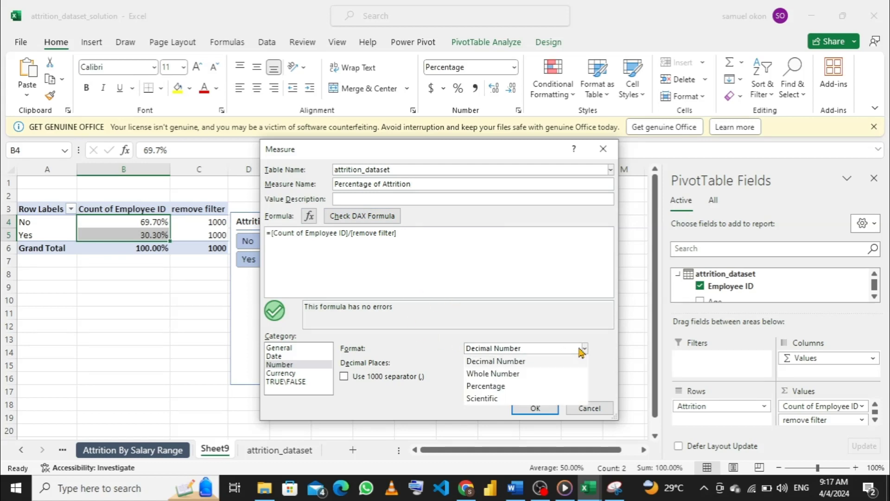
pyautogui.click(497, 386)
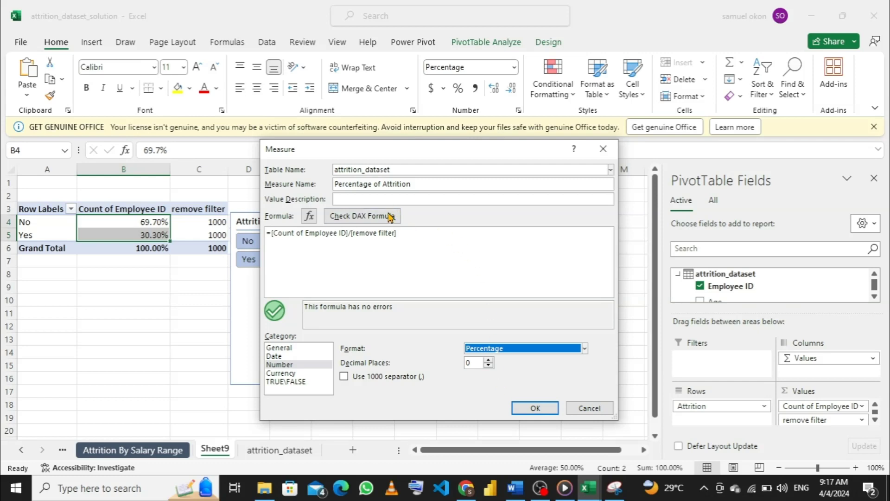
pyautogui.click(533, 409)
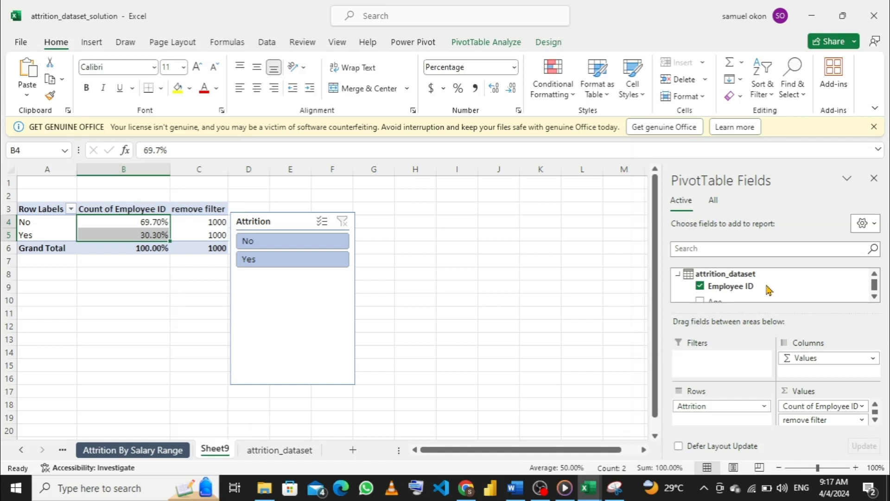
# Add the Percentage of Attrition measure to the PivotTable values and move the Attrition slicer clear of the table.
pyautogui.scroll(-10, 765, 287)
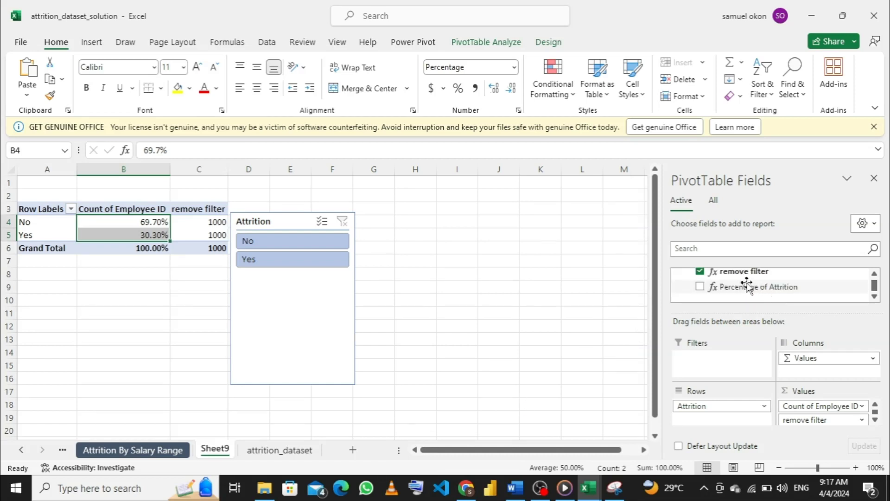
pyautogui.moveTo(755, 287); pyautogui.dragTo(824, 426)
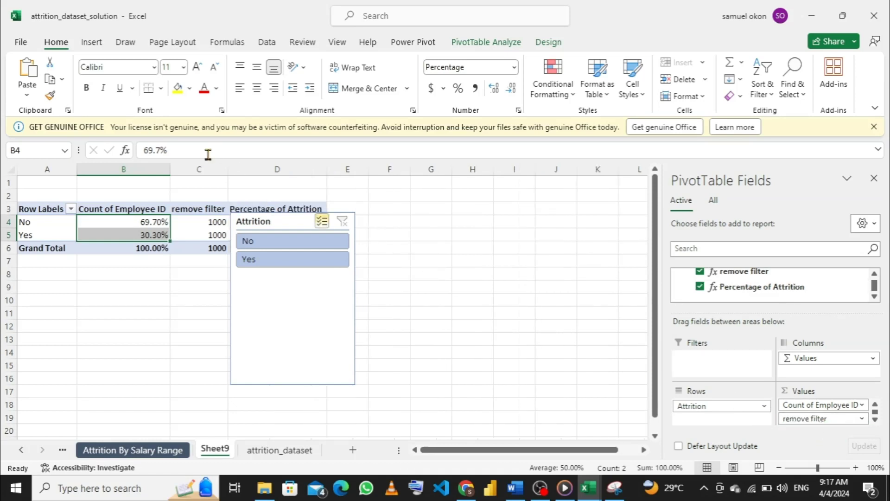
pyautogui.moveTo(284, 221); pyautogui.dragTo(445, 252)
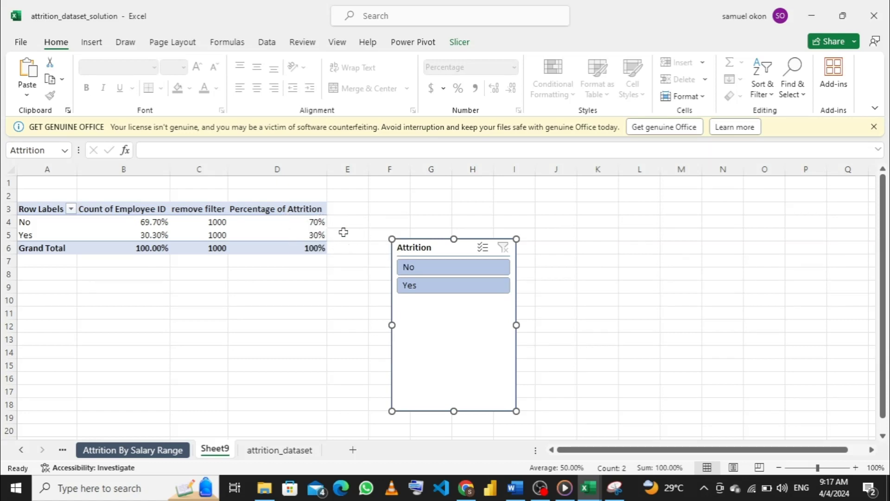
# Compare Percentage of Attrition with Count of Employee ID under the No and Yes slicer filters, and clear the filter.
pyautogui.click(431, 269)
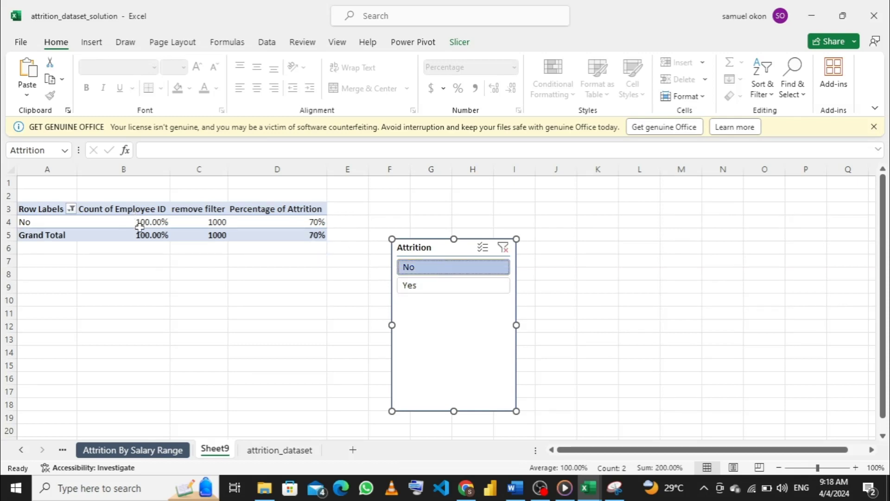
pyautogui.moveTo(323, 223)
pyautogui.moveTo(153, 220)
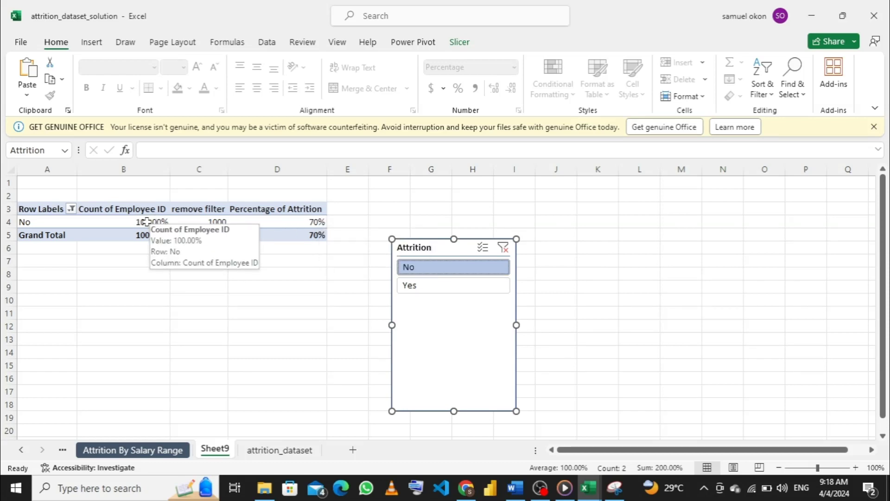
pyautogui.click(423, 286)
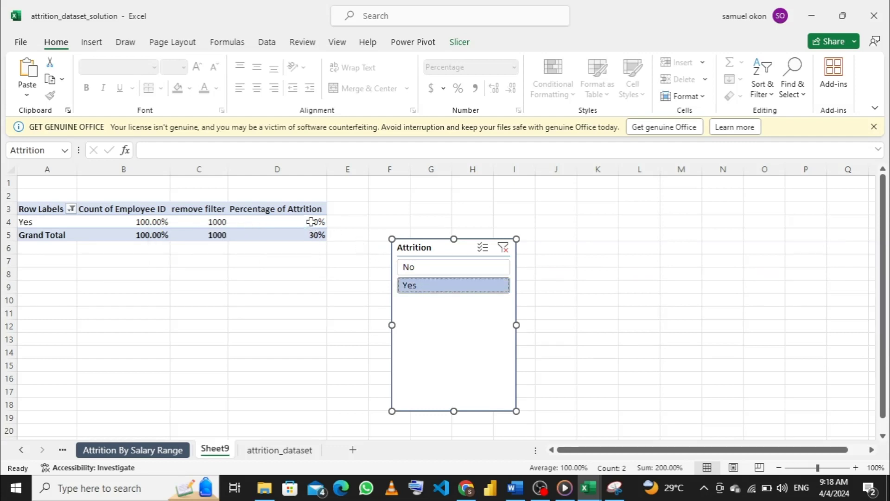
pyautogui.moveTo(311, 221)
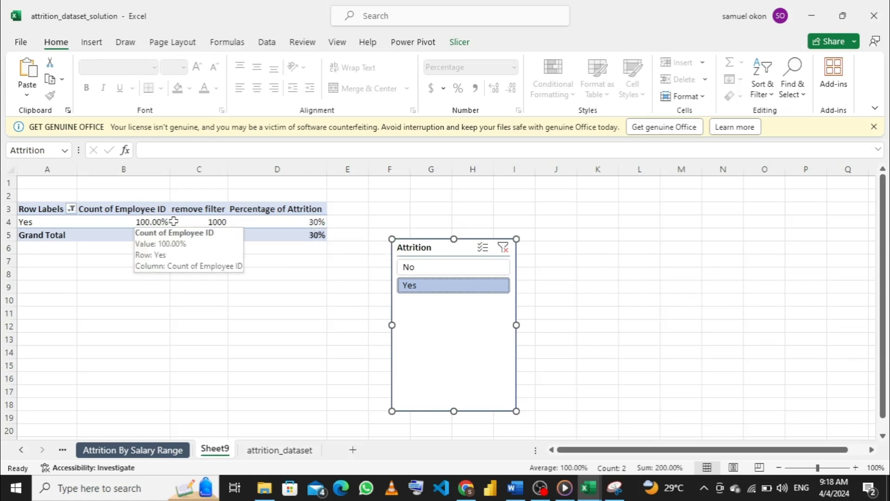
pyautogui.click(502, 249)
pyautogui.moveTo(137, 223)
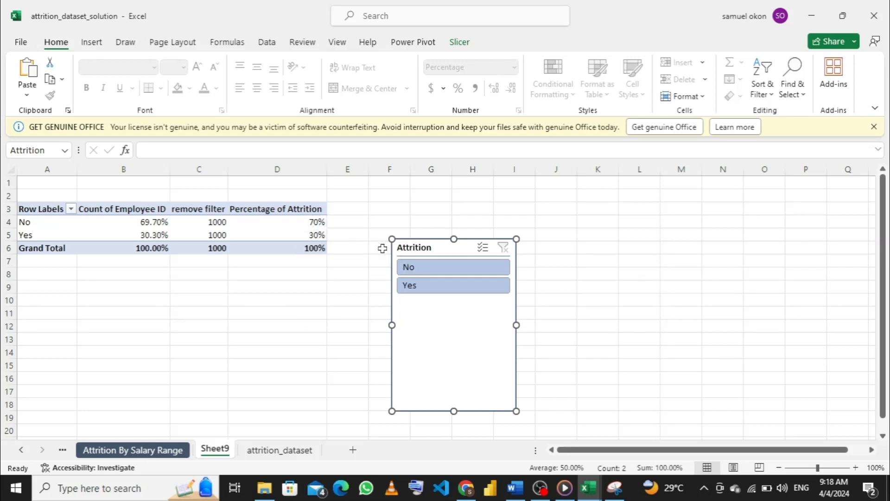
# Remove the remove filter and Count of Employee ID fields from the PivotTable values.
pyautogui.click(239, 225)
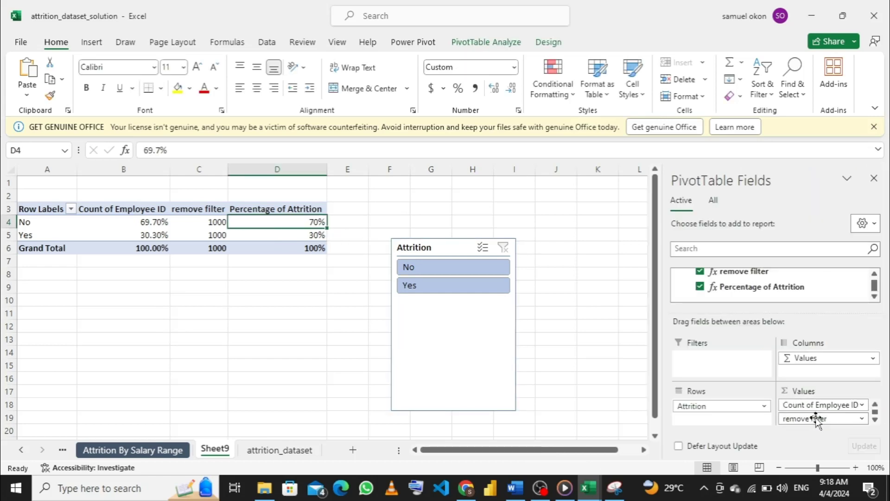
pyautogui.moveTo(815, 418); pyautogui.dragTo(589, 366)
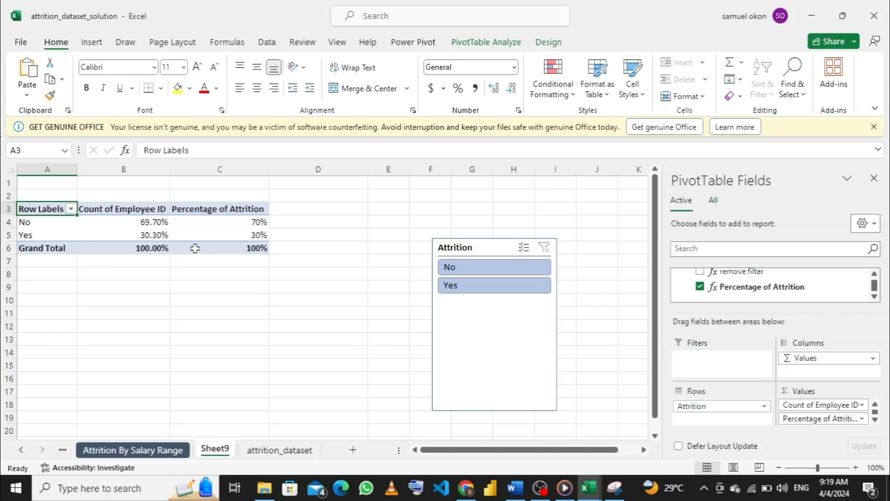
pyautogui.moveTo(813, 403); pyautogui.dragTo(614, 355)
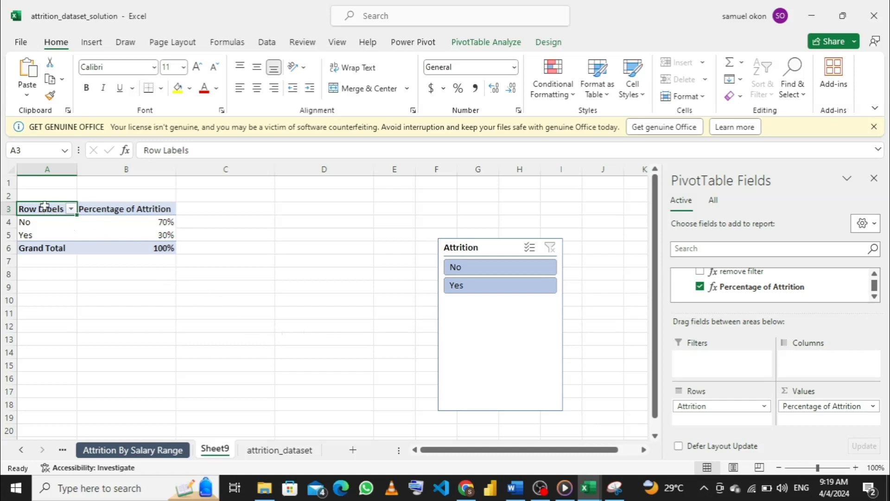
# Duplicate the Percentage of Attrition PivotTable in A3:B6 by pasting a copy at cell A10.
pyautogui.moveTo(108, 227); pyautogui.dragTo(161, 256)
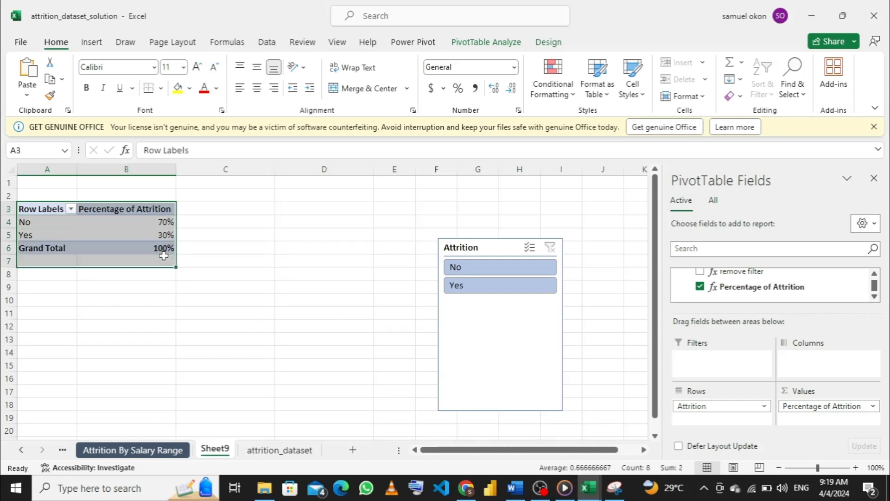
pyautogui.click(268, 259)
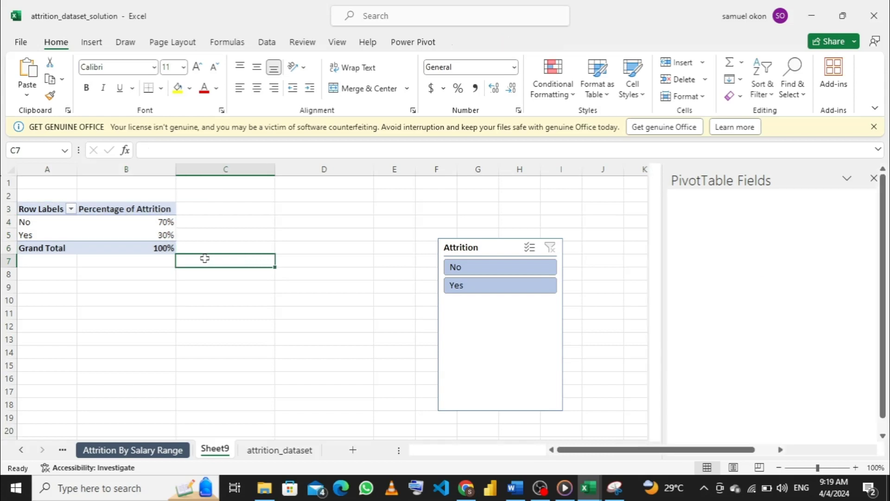
pyautogui.click(41, 209)
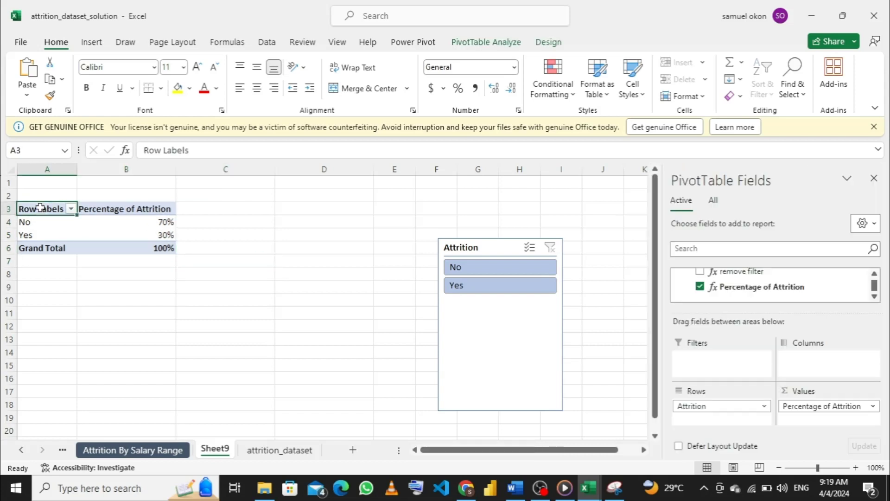
pyautogui.moveTo(102, 227); pyautogui.dragTo(115, 246)
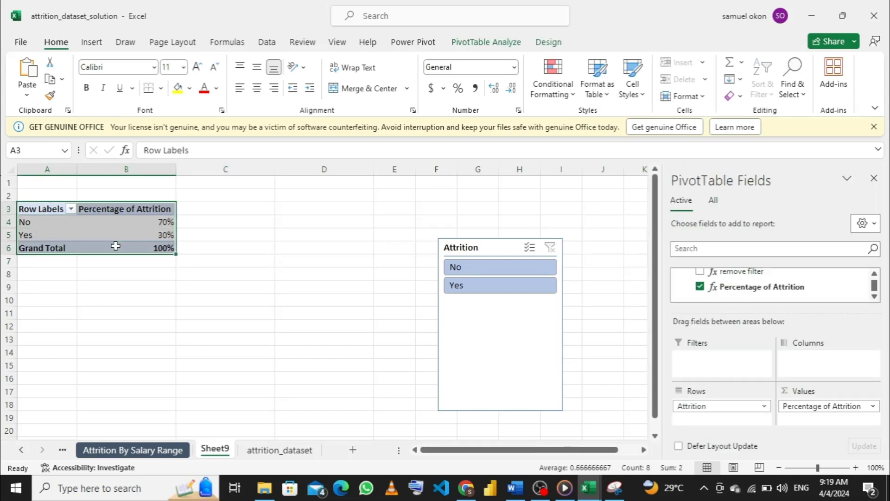
pyautogui.hotkey('ctrl', 'c')
pyautogui.click(41, 302)
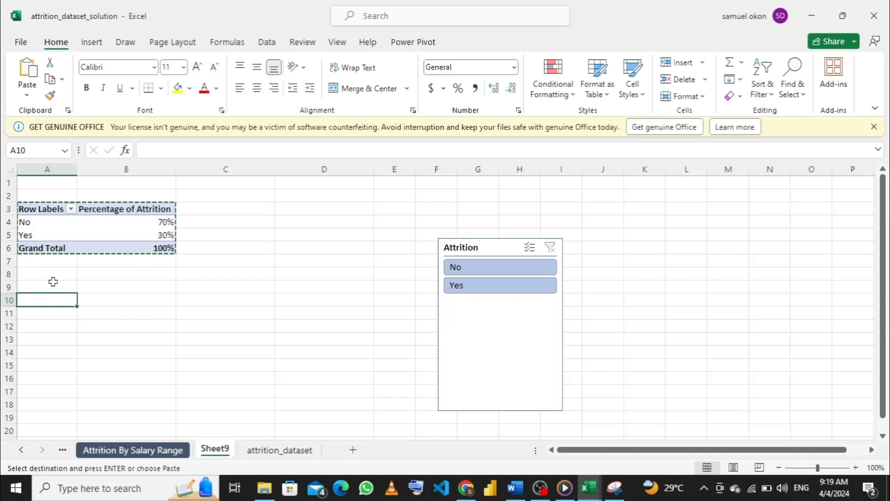
pyautogui.hotkey('ctrl', 'v')
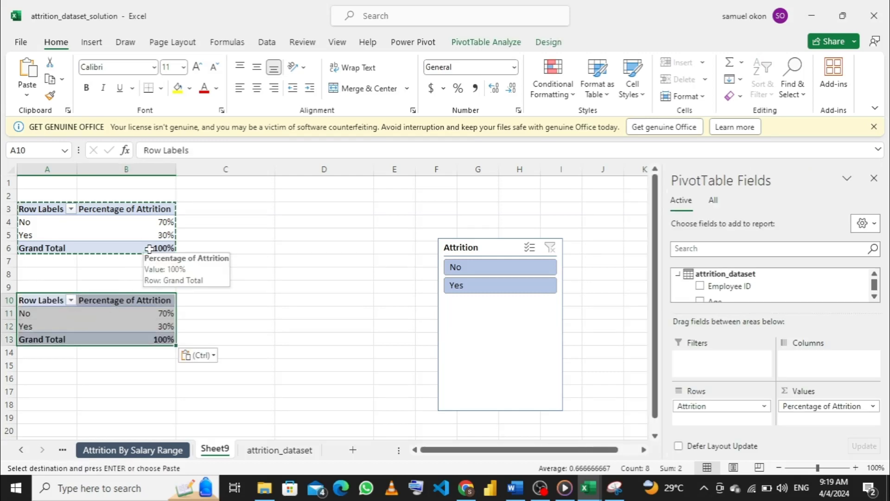
pyautogui.press('Escape')
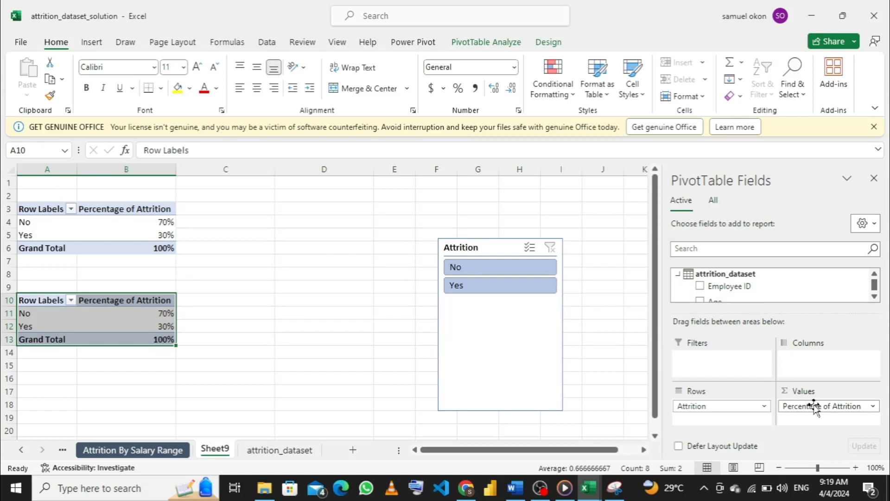
# Remove Percentage of Attrition and Attrition from the copied PivotTable and add Employee ID to its values as a count.
pyautogui.moveTo(811, 408); pyautogui.dragTo(369, 330)
pyautogui.moveTo(739, 405); pyautogui.dragTo(354, 342)
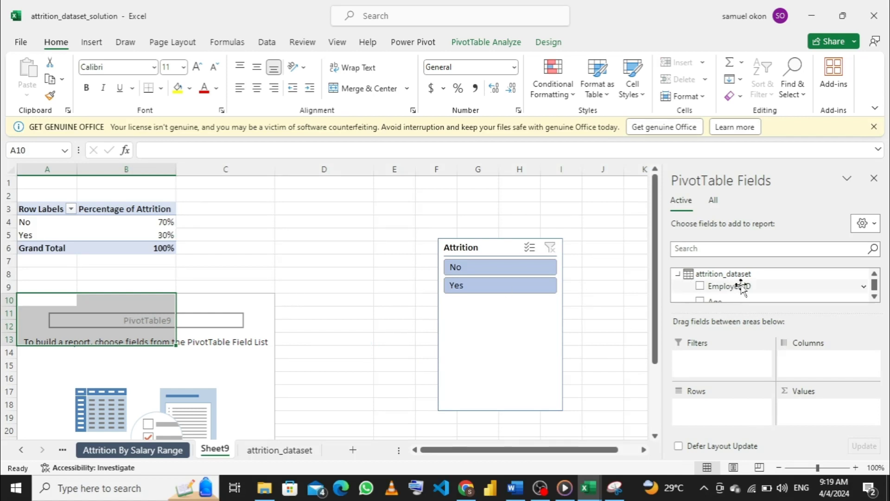
pyautogui.moveTo(746, 287); pyautogui.dragTo(815, 404)
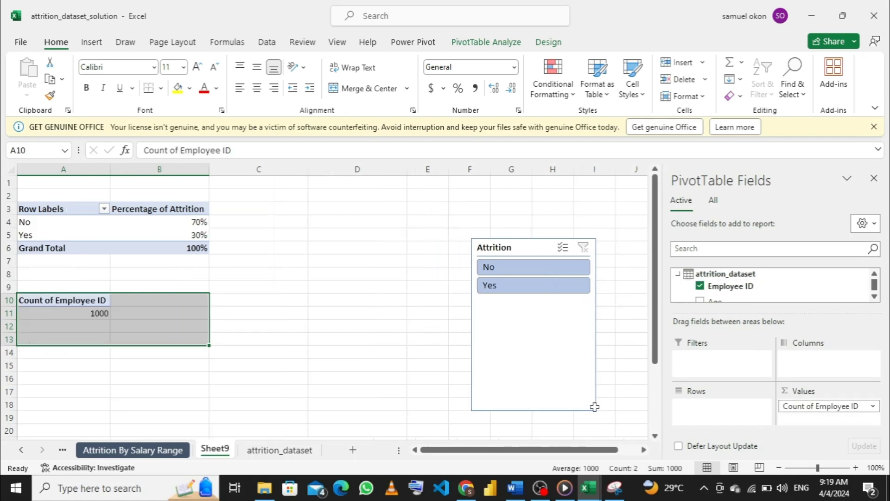
pyautogui.moveTo(91, 314)
# Add Salary to the values of the PivotTable at A10 and summarize it by Average.
pyautogui.scroll(-1, 740, 292)
pyautogui.scroll(-4, 739, 292)
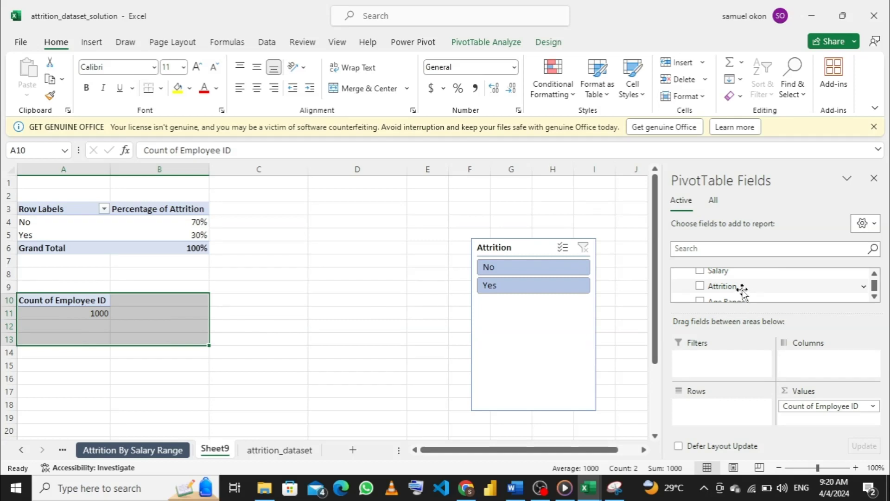
pyautogui.moveTo(742, 291); pyautogui.dragTo(822, 420)
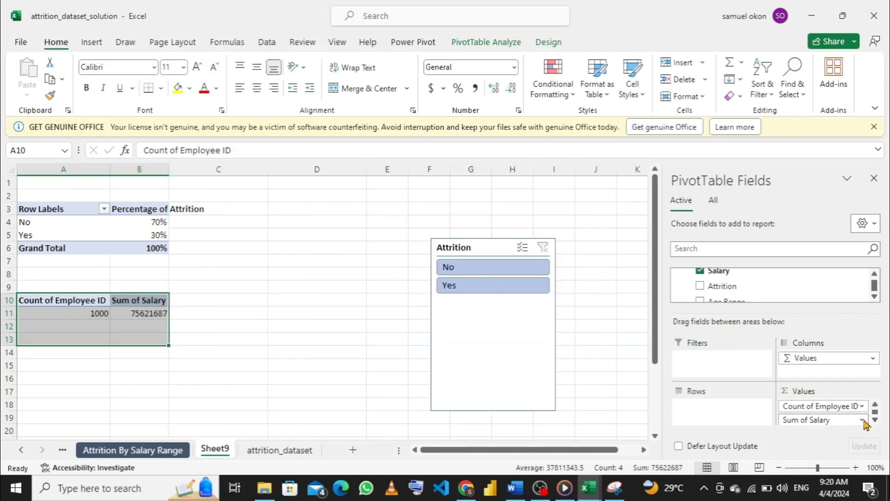
pyautogui.click(862, 419)
pyautogui.click(824, 406)
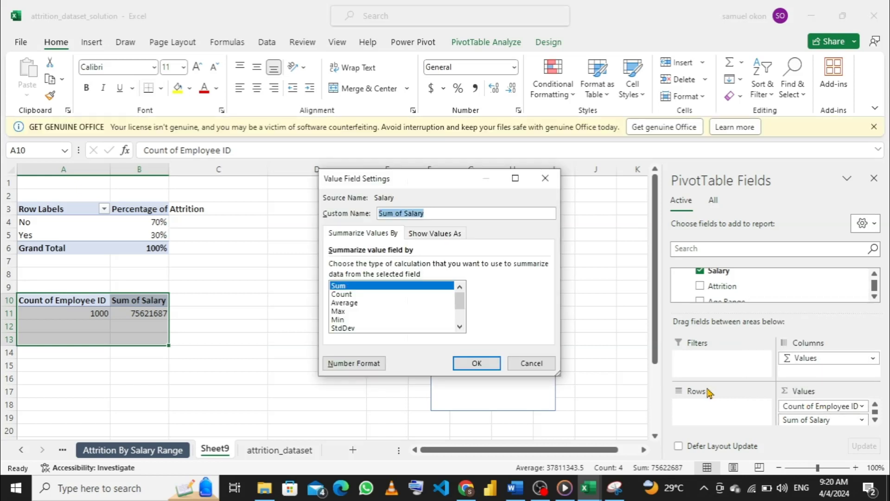
pyautogui.click(344, 303)
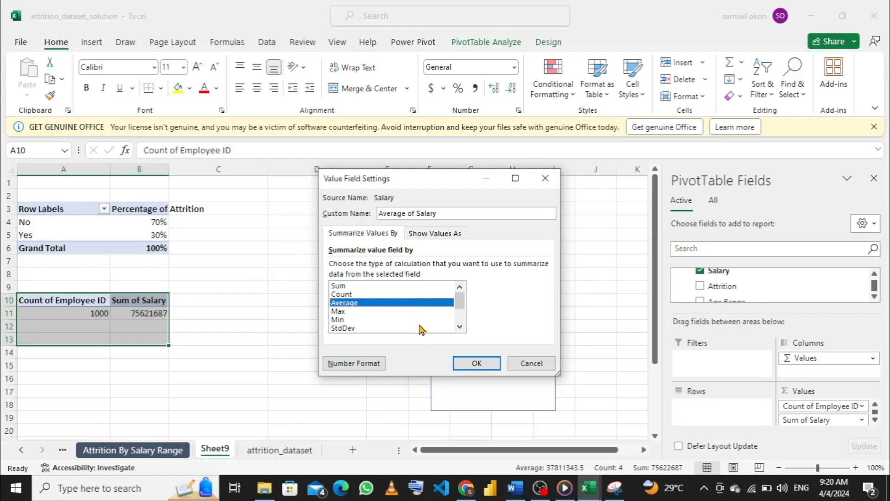
pyautogui.click(478, 363)
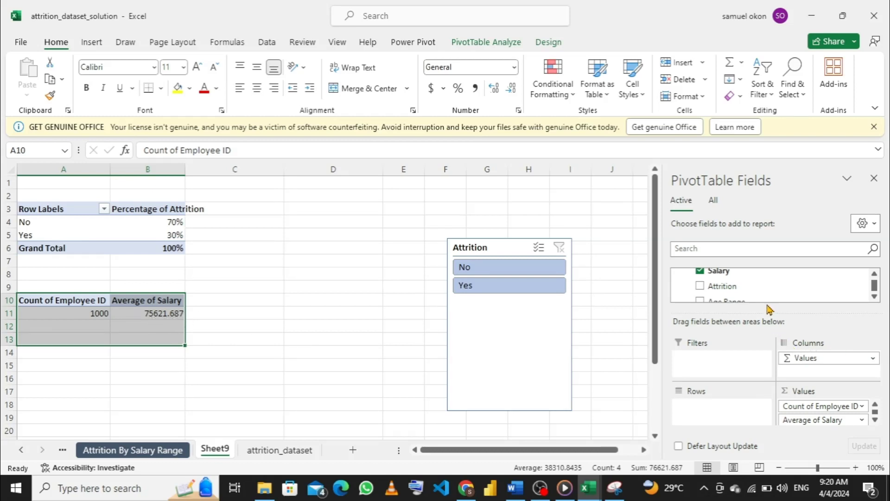
# Add Satisfaction Score to the values of the same PivotTable and summarize it by Average.
pyautogui.scroll(-2, 760, 289)
pyautogui.scroll(2, 761, 288)
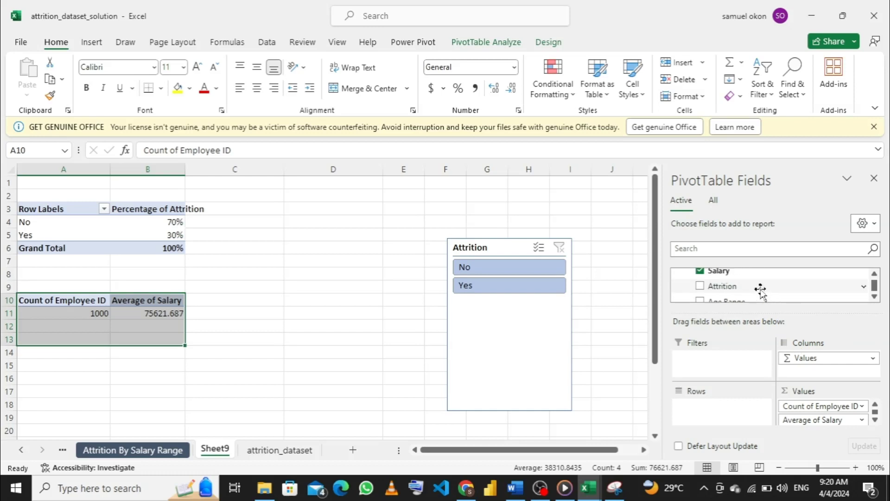
pyautogui.scroll(1, 760, 288)
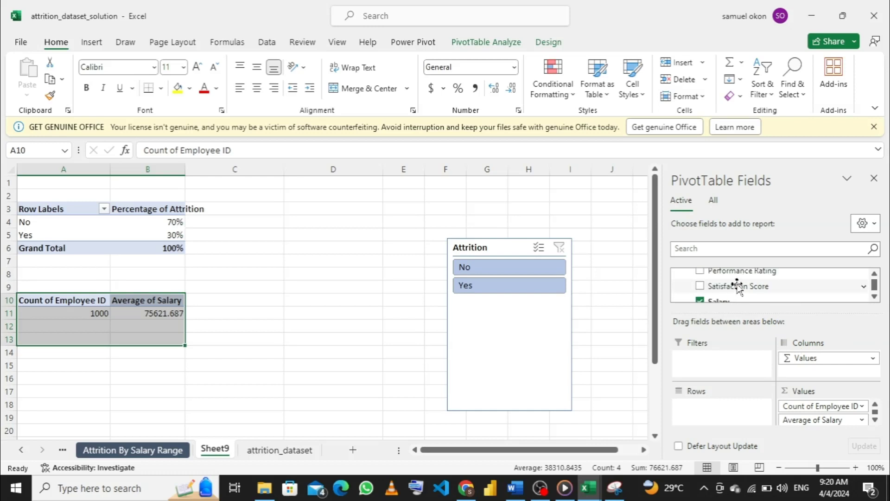
pyautogui.moveTo(737, 286); pyautogui.dragTo(811, 420)
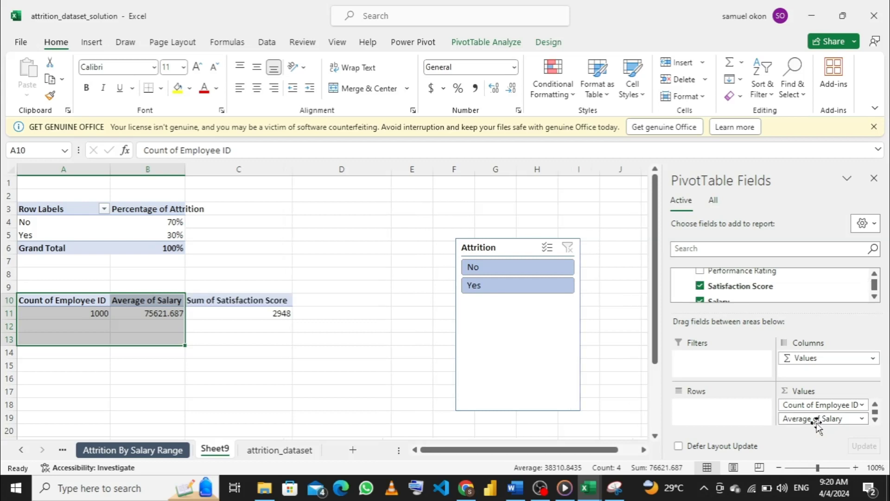
pyautogui.scroll(-1, 839, 420)
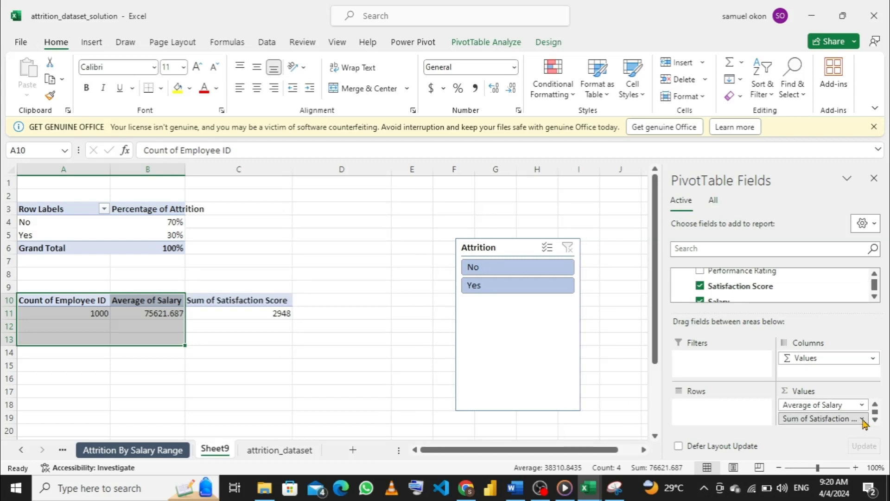
pyautogui.click(863, 420)
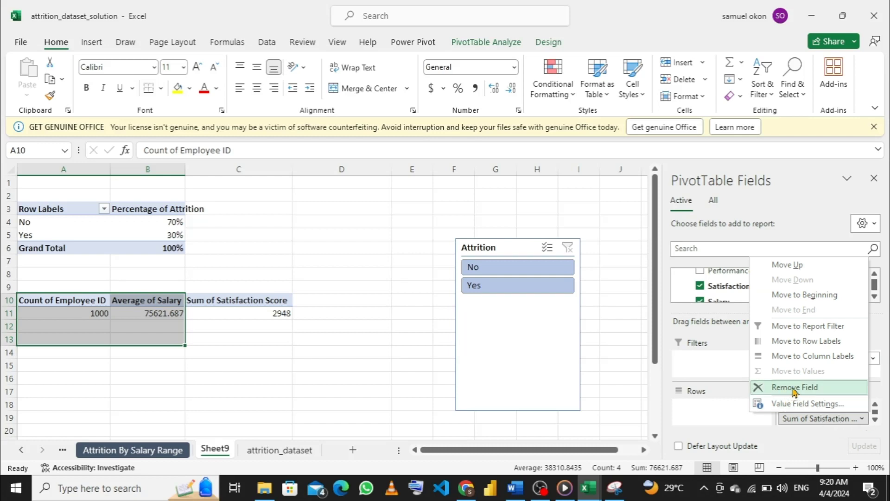
pyautogui.click(807, 403)
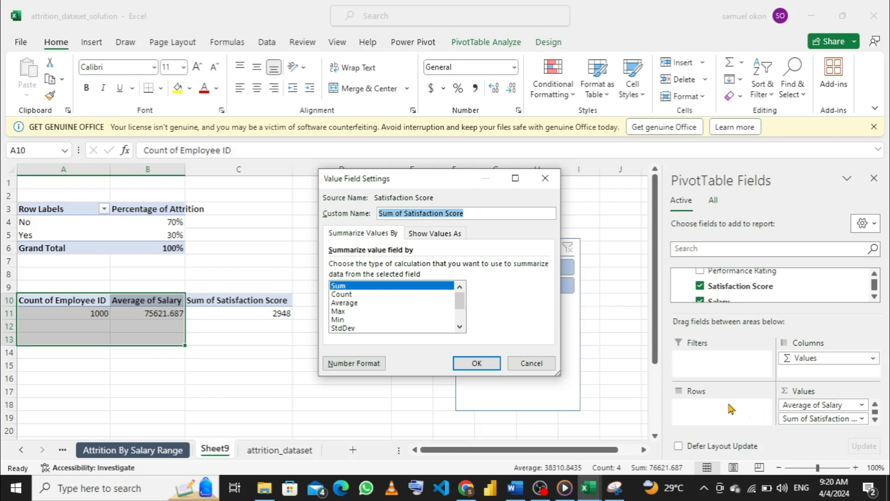
pyautogui.click(360, 304)
pyautogui.click(484, 362)
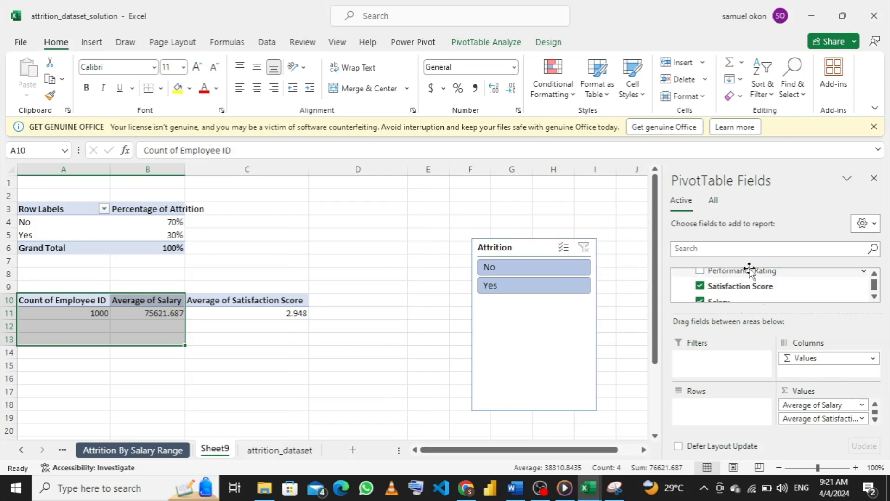
# Add Performance Rating to the PivotTable values and summarize it by Average.
pyautogui.moveTo(742, 270); pyautogui.dragTo(822, 422)
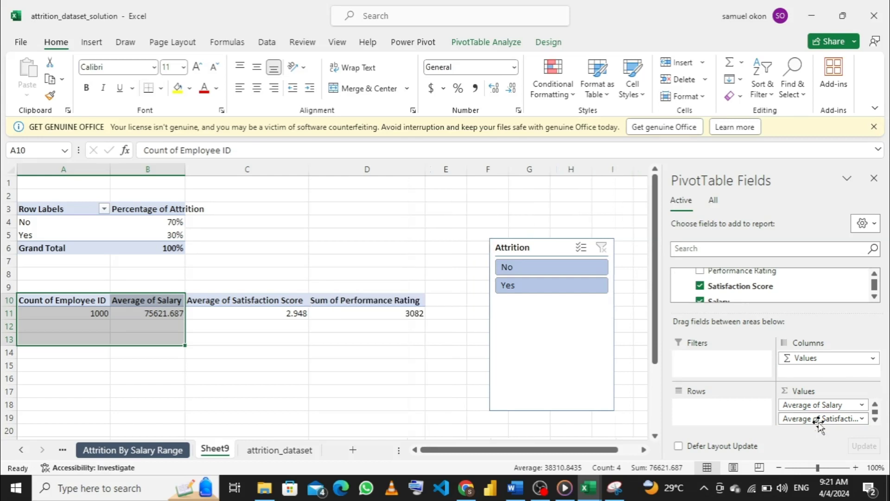
pyautogui.scroll(-1, 823, 418)
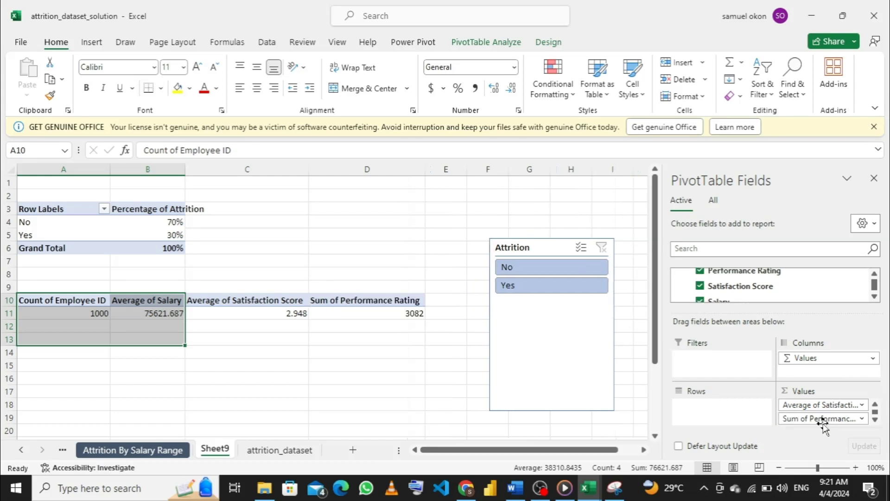
pyautogui.click(862, 419)
pyautogui.click(804, 405)
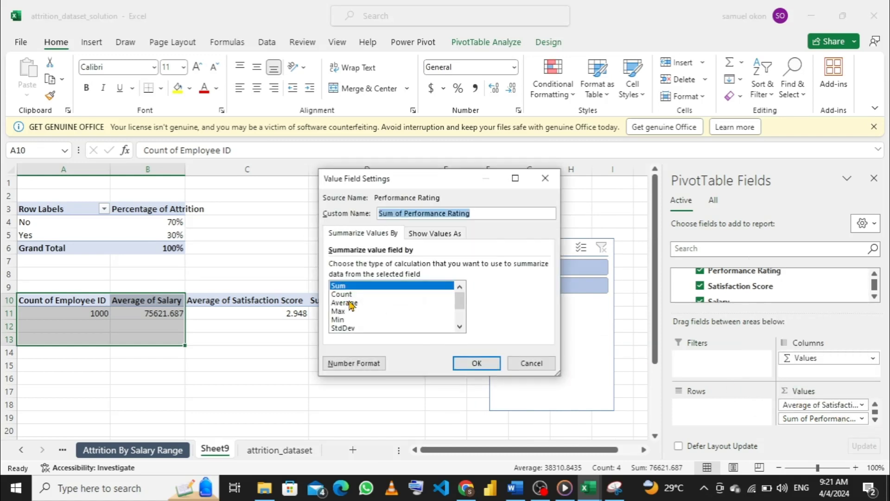
pyautogui.click(354, 306)
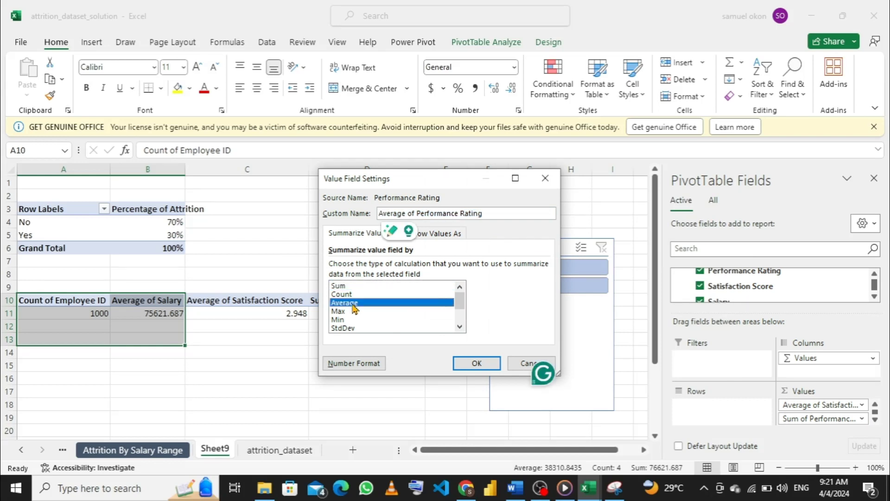
pyautogui.click(482, 363)
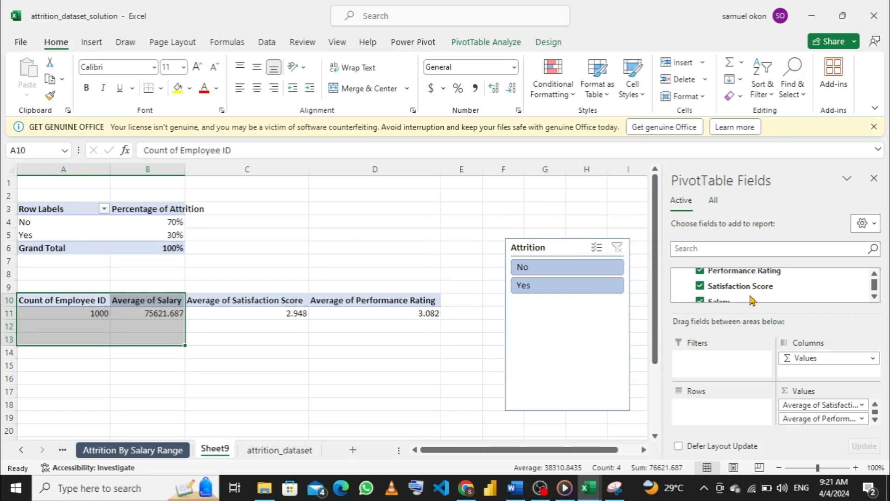
# Add Age to the PivotTable values and summarize it by Average.
pyautogui.scroll(5, 752, 297)
pyautogui.scroll(-1, 753, 290)
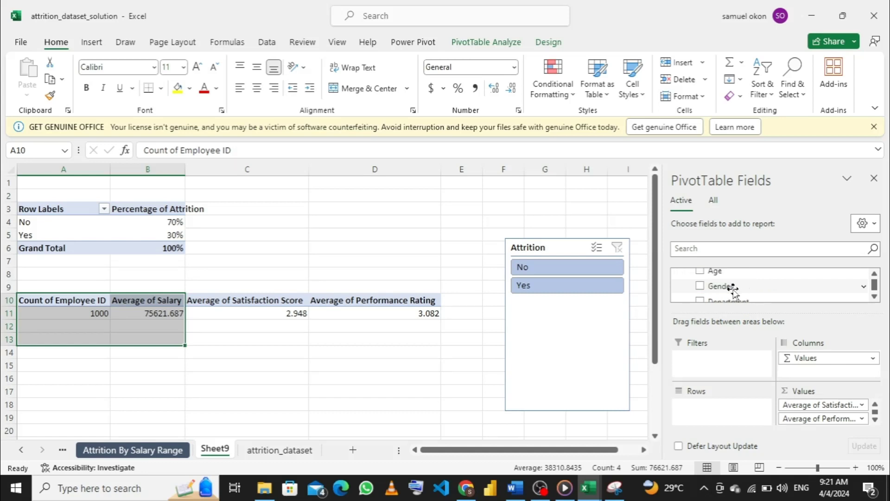
pyautogui.moveTo(735, 273); pyautogui.dragTo(821, 423)
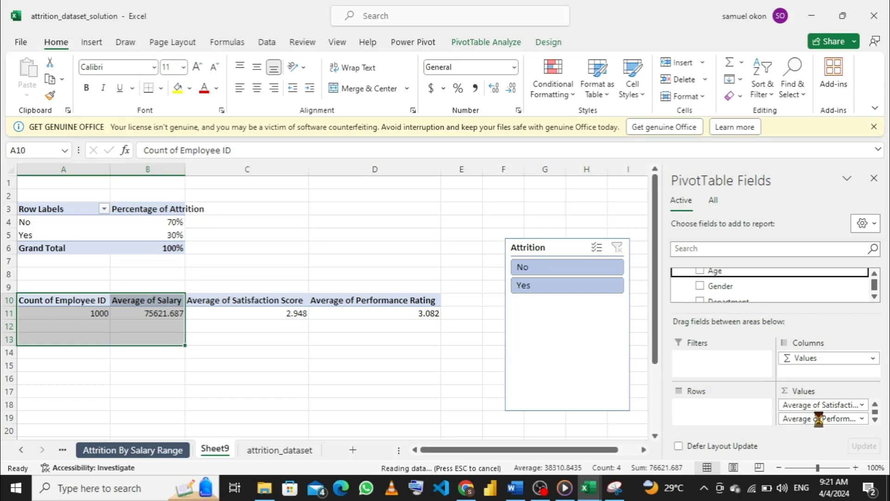
pyautogui.scroll(-1, 835, 422)
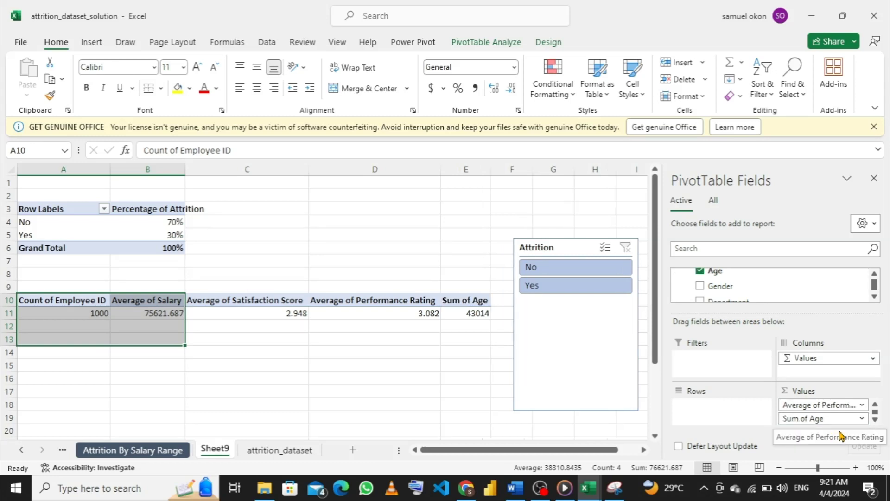
pyautogui.click(862, 419)
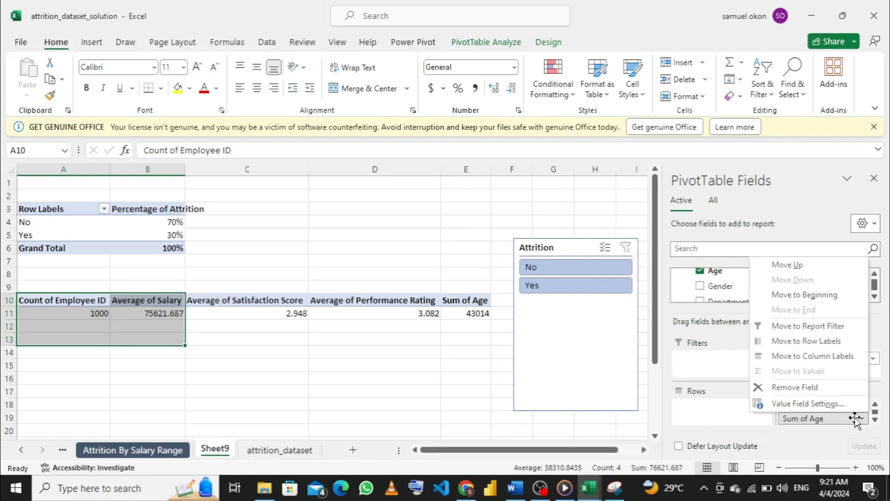
pyautogui.click(817, 405)
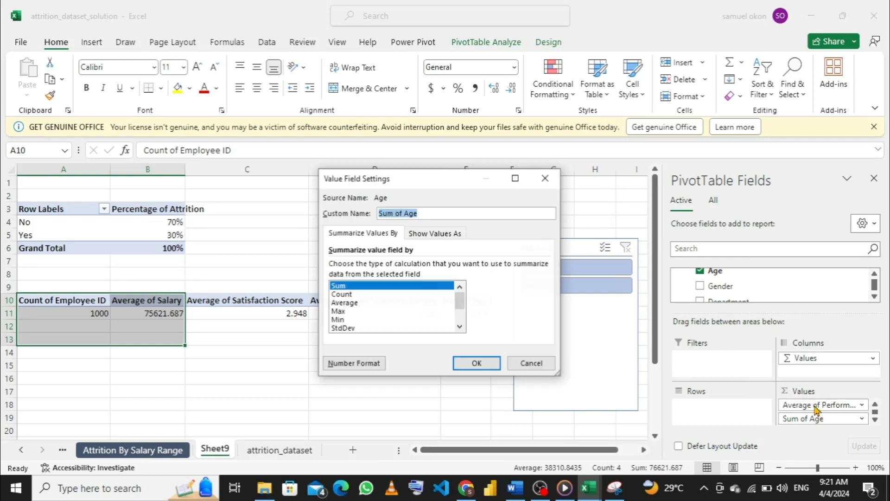
pyautogui.click(344, 303)
pyautogui.click(472, 363)
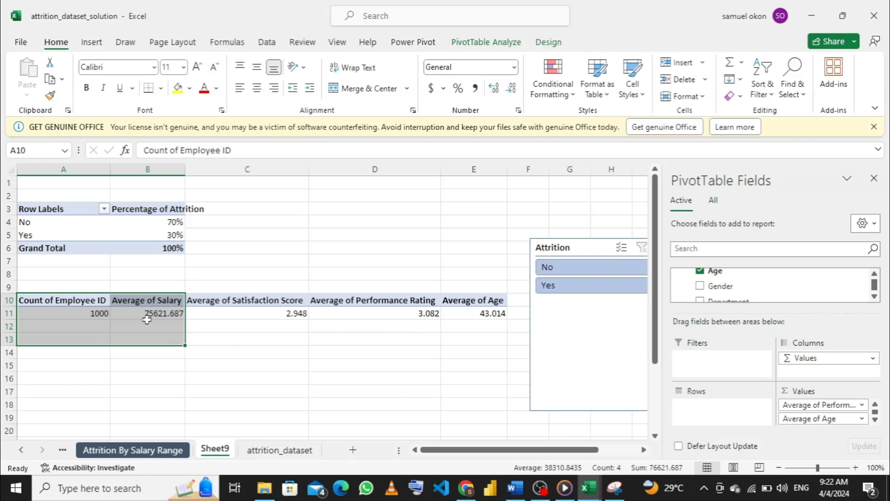
# Copy the summary PivotTable in A10:E11 and paste the copy at A15.
pyautogui.click(56, 300)
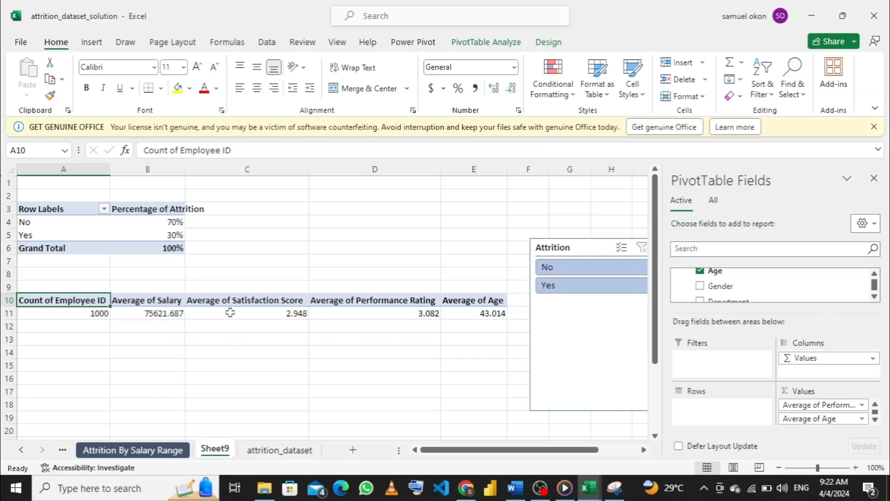
pyautogui.moveTo(250, 314); pyautogui.dragTo(489, 314)
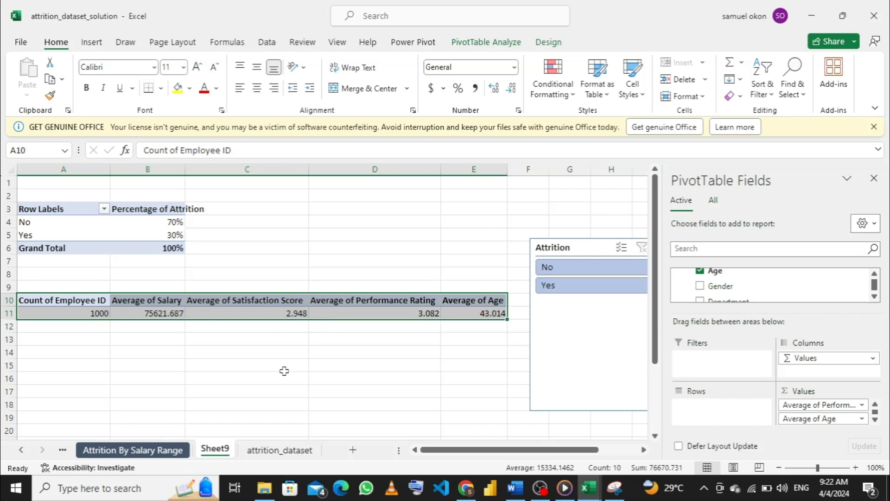
pyautogui.hotkey('ctrl', 'c')
pyautogui.click(33, 370)
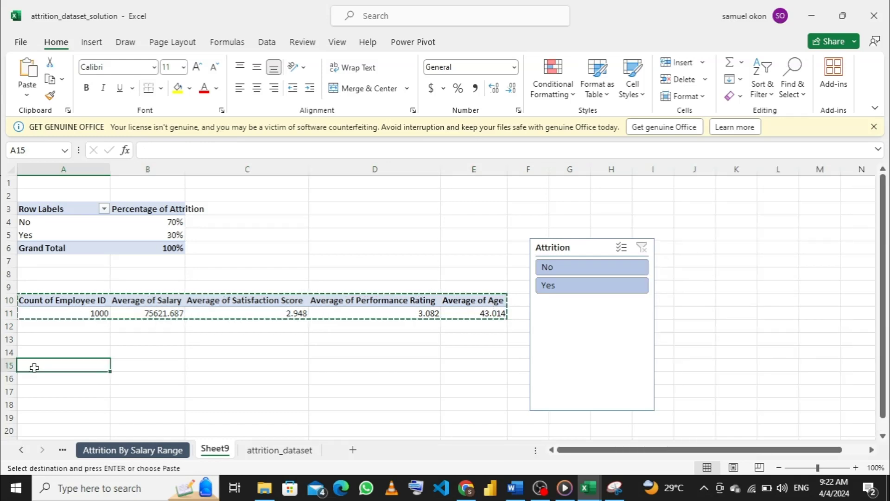
pyautogui.hotkey('ctrl', 'v')
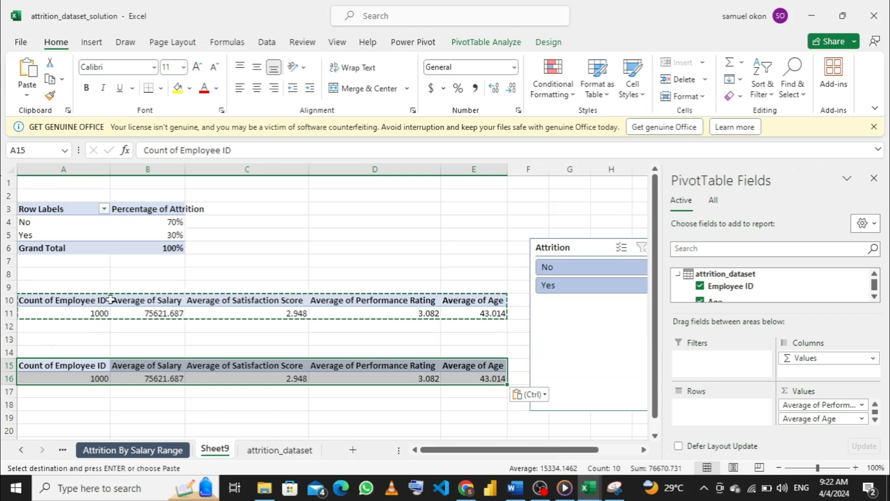
pyautogui.press('Escape')
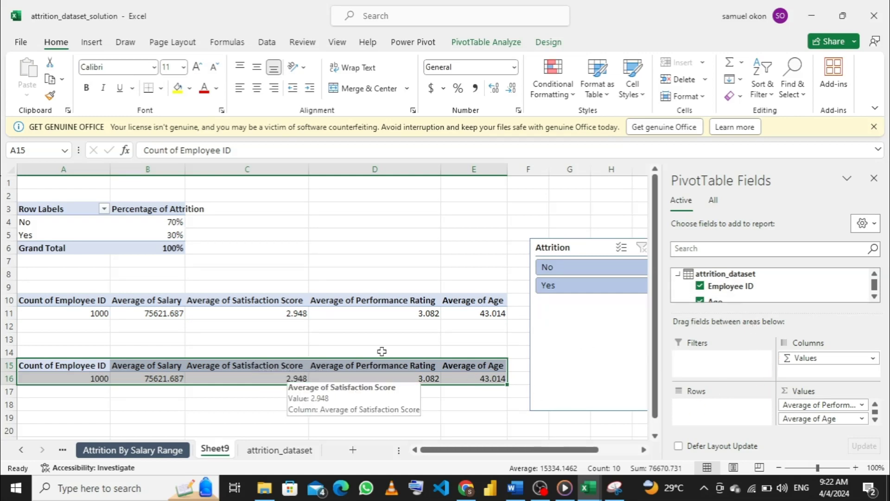
# Add Attrition as a report filter to the PivotTable at A15 and filter it to Yes only.
pyautogui.scroll(-3, 760, 287)
pyautogui.scroll(-3, 760, 286)
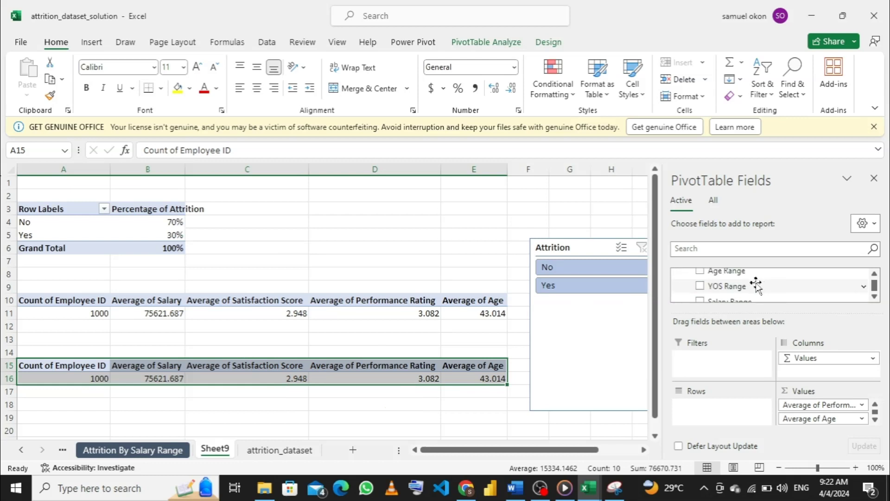
pyautogui.scroll(1, 756, 286)
pyautogui.moveTo(731, 286); pyautogui.dragTo(715, 364)
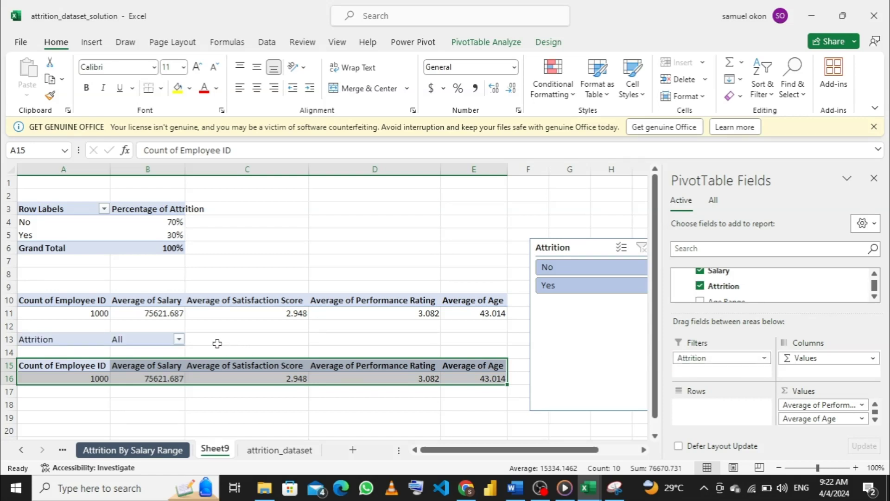
pyautogui.click(179, 340)
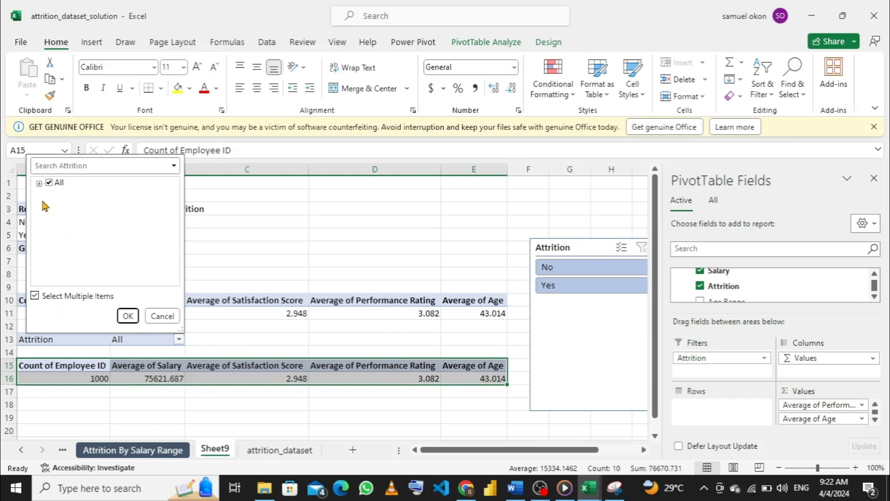
pyautogui.click(39, 184)
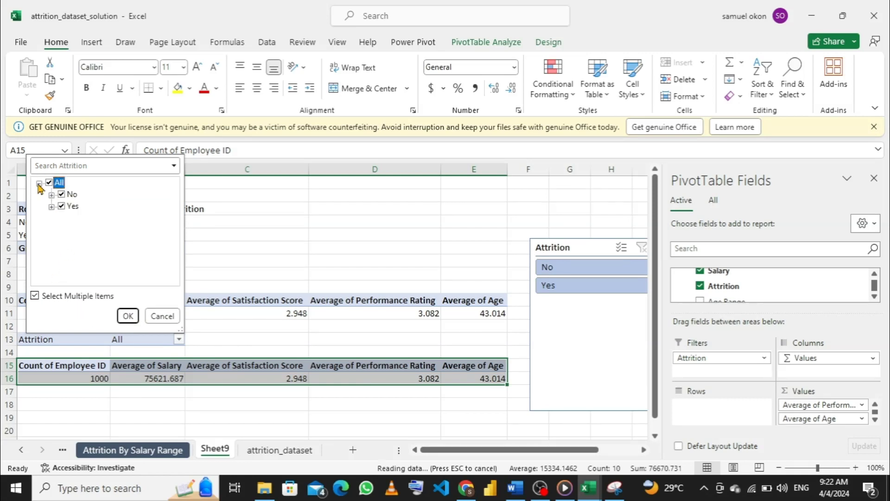
pyautogui.click(62, 194)
pyautogui.click(128, 317)
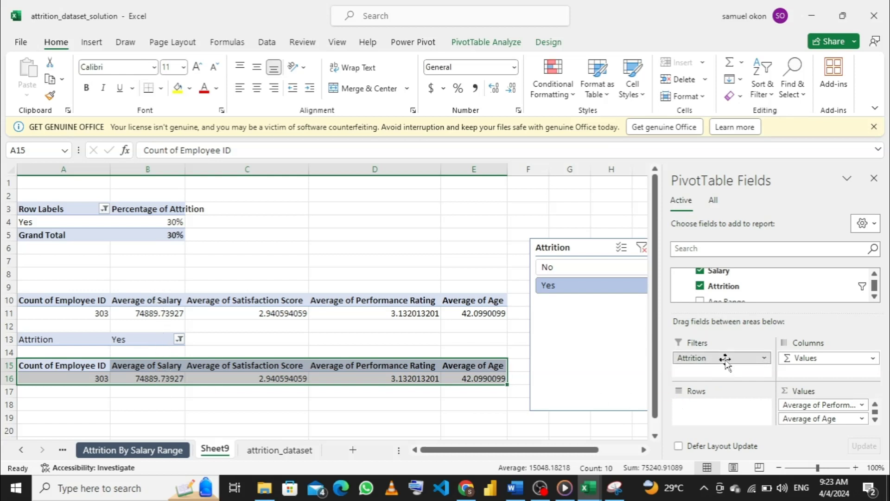
# Remove and re-add the Attrition report filter of the PivotTable at A15, and try to include No as well.
pyautogui.moveTo(725, 360); pyautogui.dragTo(476, 331)
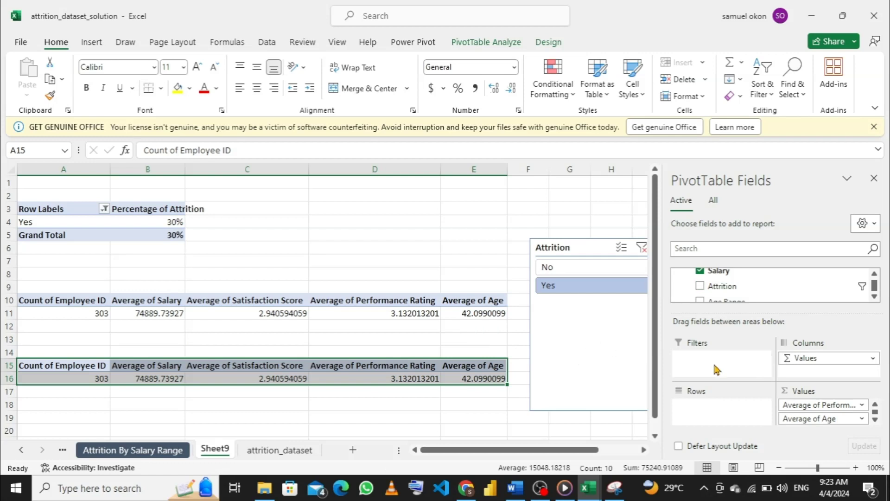
pyautogui.moveTo(738, 286); pyautogui.dragTo(718, 363)
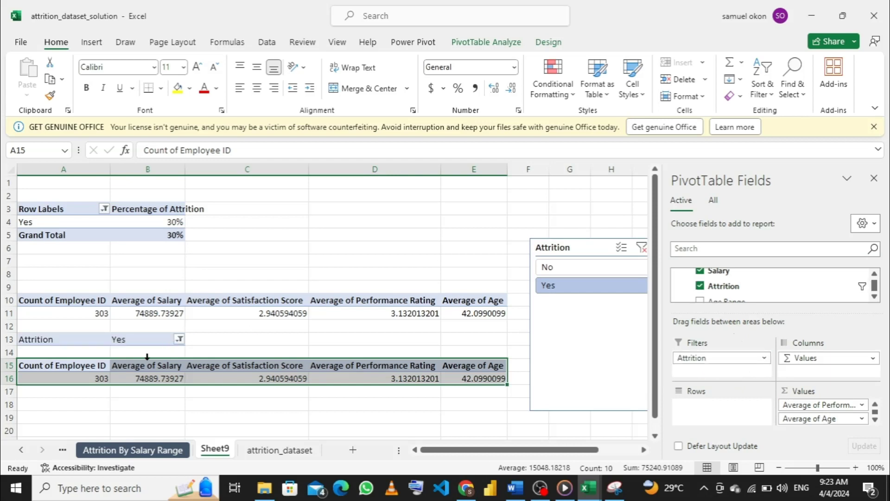
pyautogui.click(180, 340)
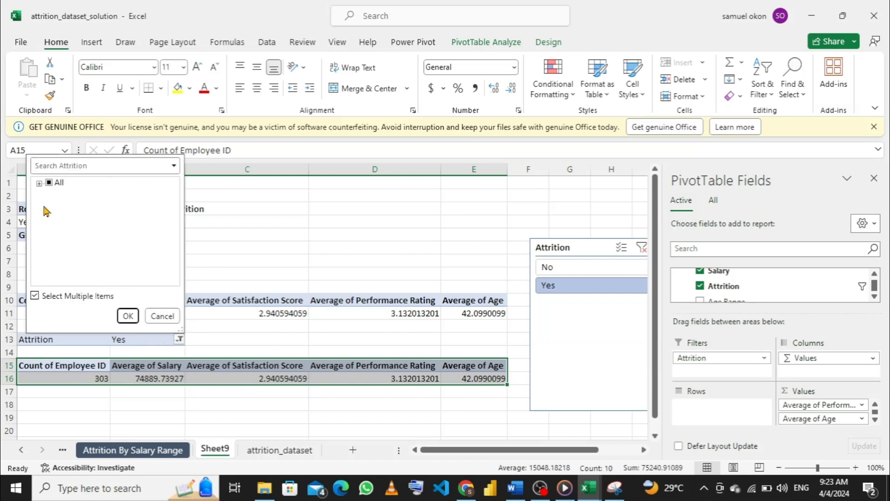
pyautogui.click(39, 184)
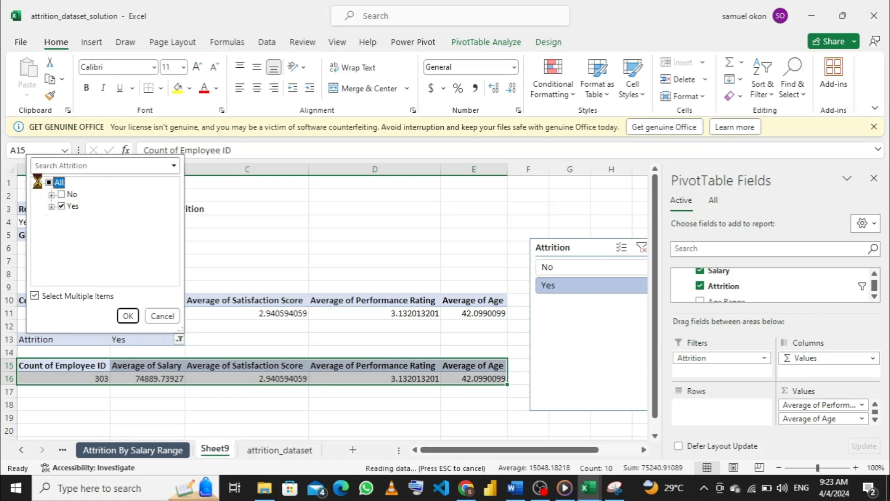
pyautogui.click(61, 195)
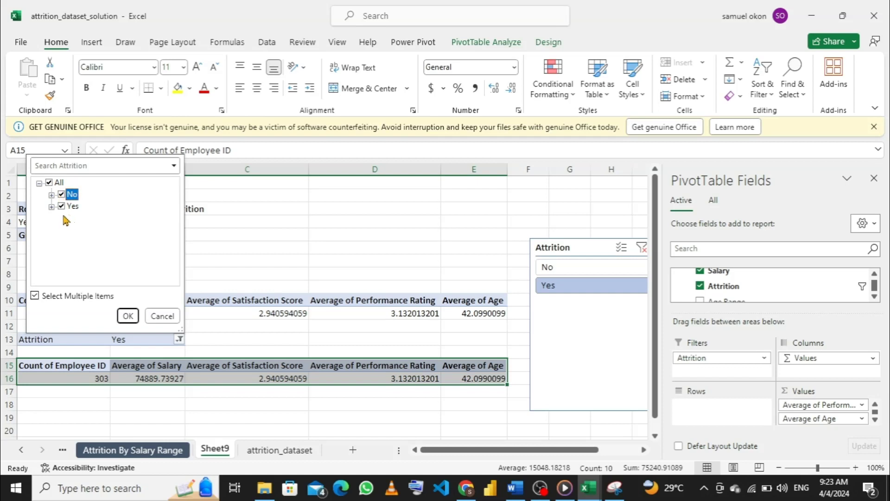
pyautogui.click(128, 316)
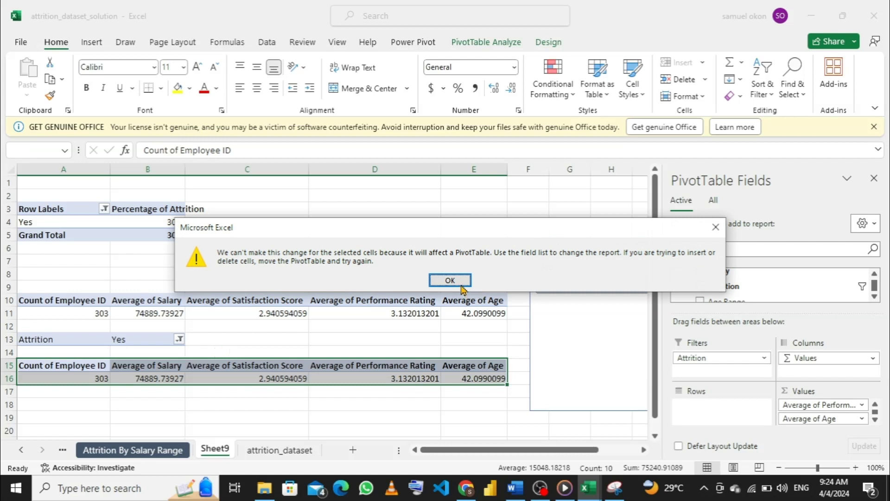
pyautogui.click(452, 280)
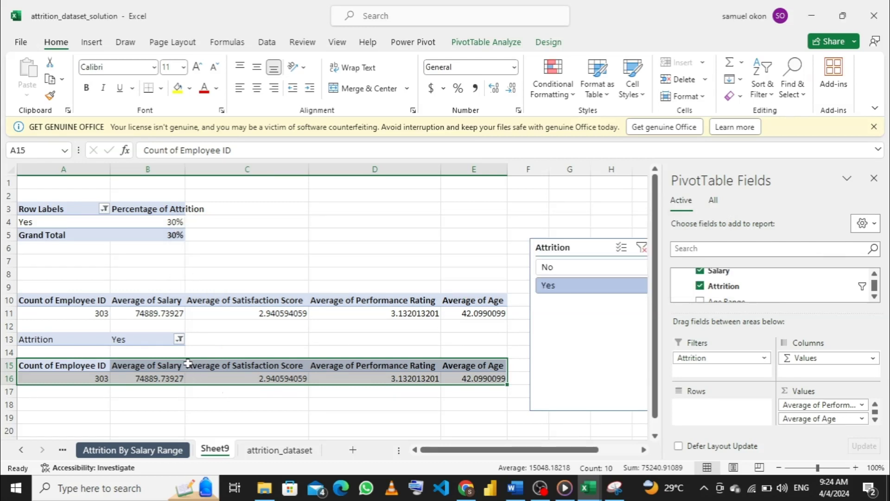
# Set the Attrition report filter at A13 to include both No and Yes.
pyautogui.click(179, 339)
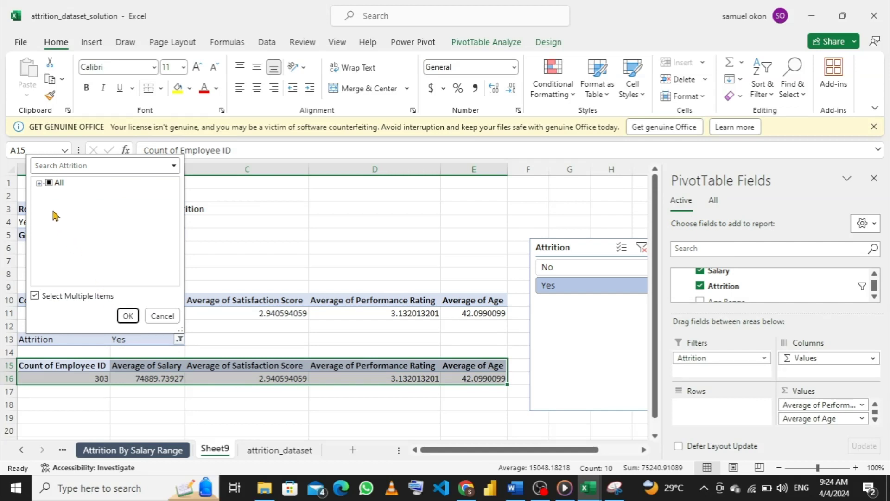
pyautogui.click(39, 183)
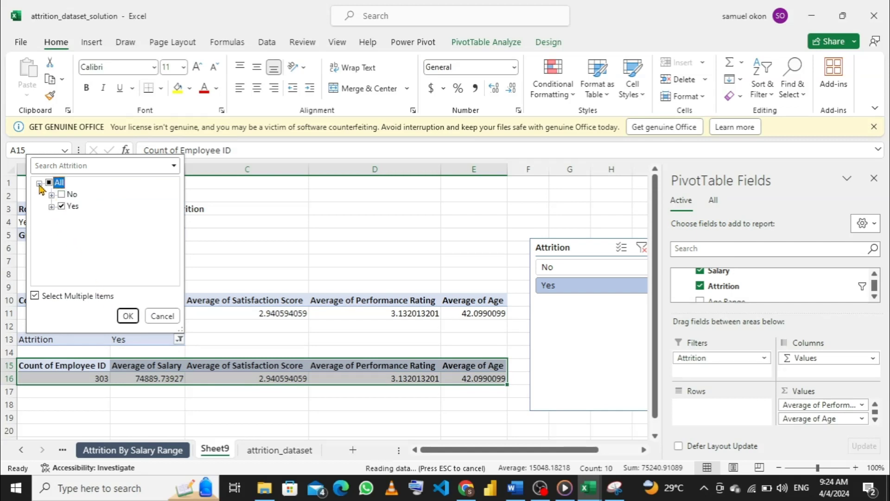
pyautogui.click(61, 195)
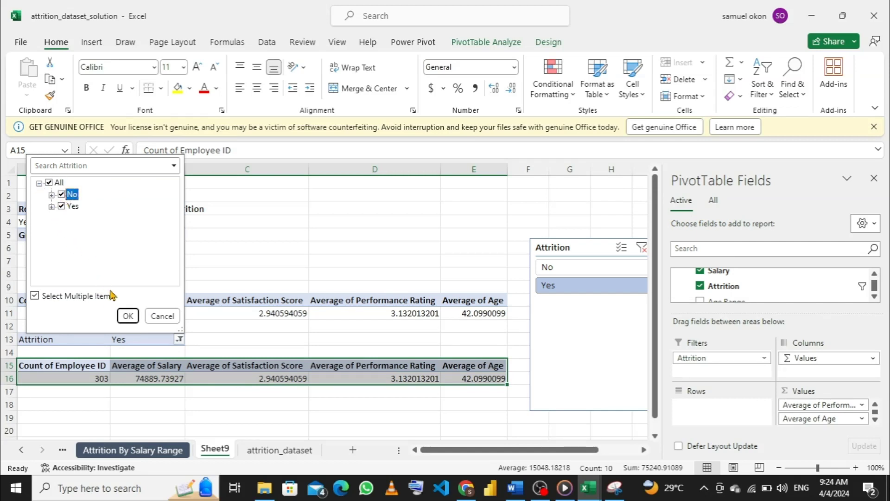
pyautogui.click(128, 317)
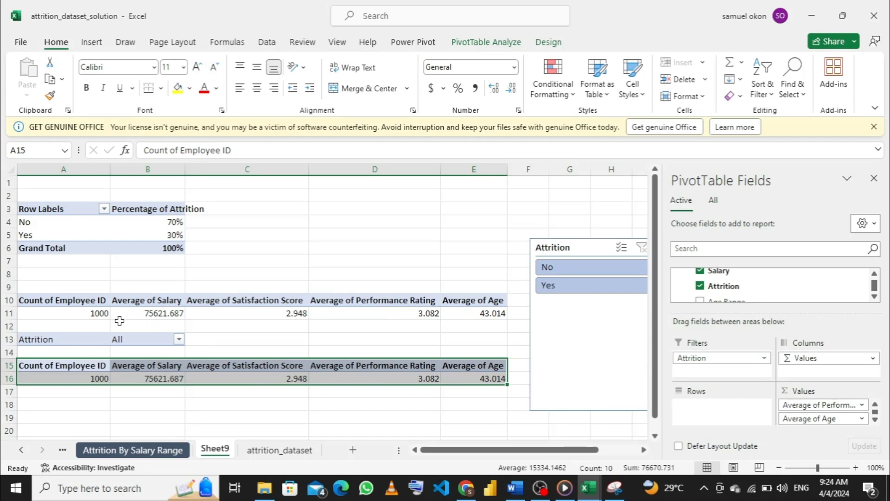
# Delete both summary PivotTables and their Attrition filter in A10:E16, leaving the attrition percentage table.
pyautogui.moveTo(40, 299); pyautogui.dragTo(502, 378)
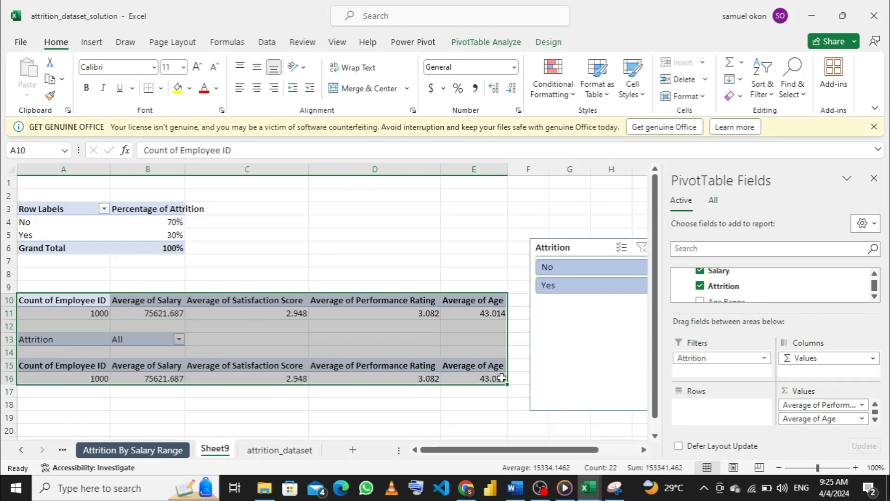
pyautogui.press('Delete')
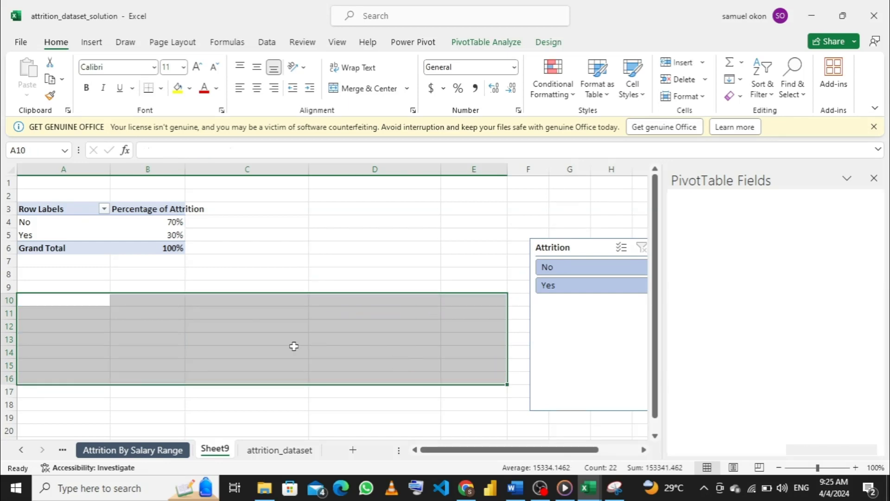
pyautogui.click(134, 284)
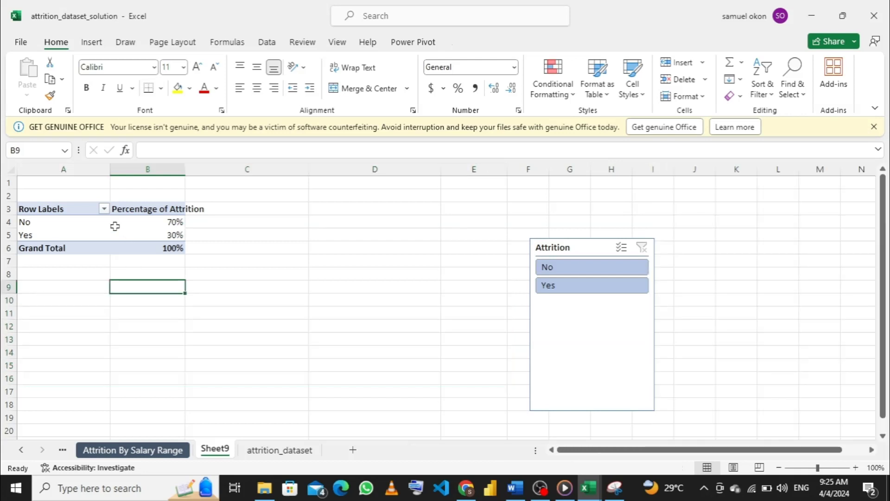
pyautogui.click(134, 223)
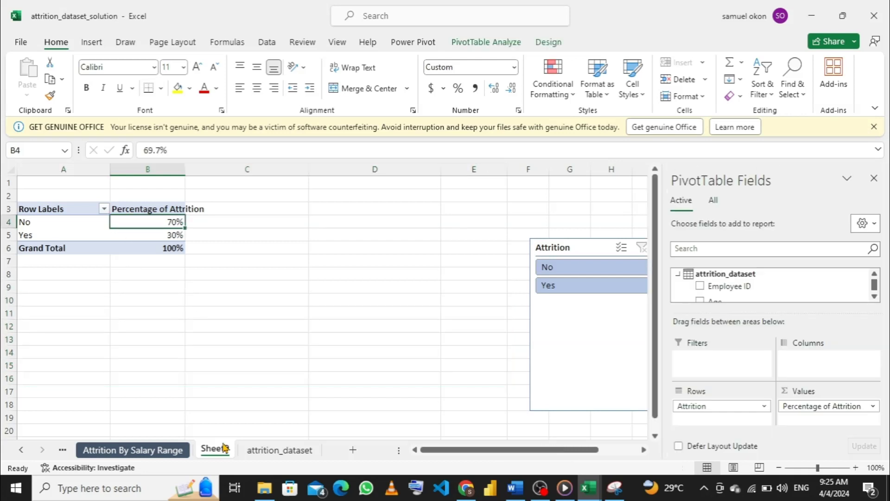
# Rename the worksheet Sheet9 as Attrition Rate.
pyautogui.doubleClick(224, 445)
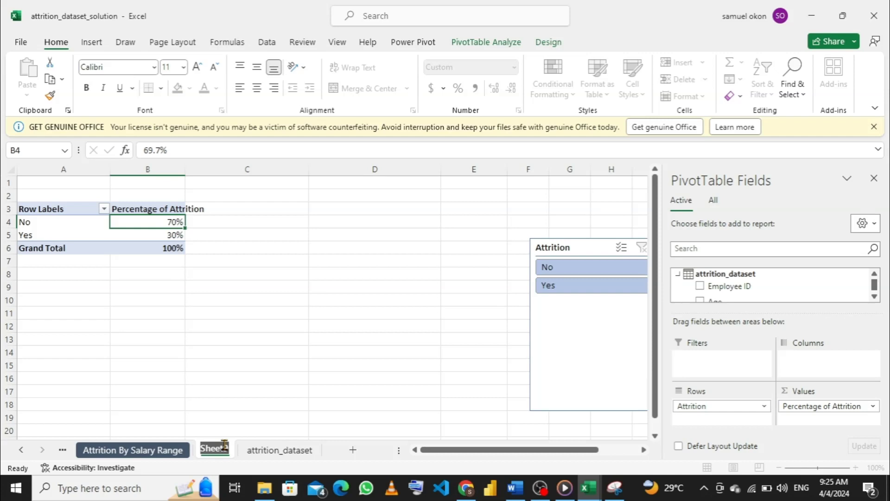
pyautogui.write('A')
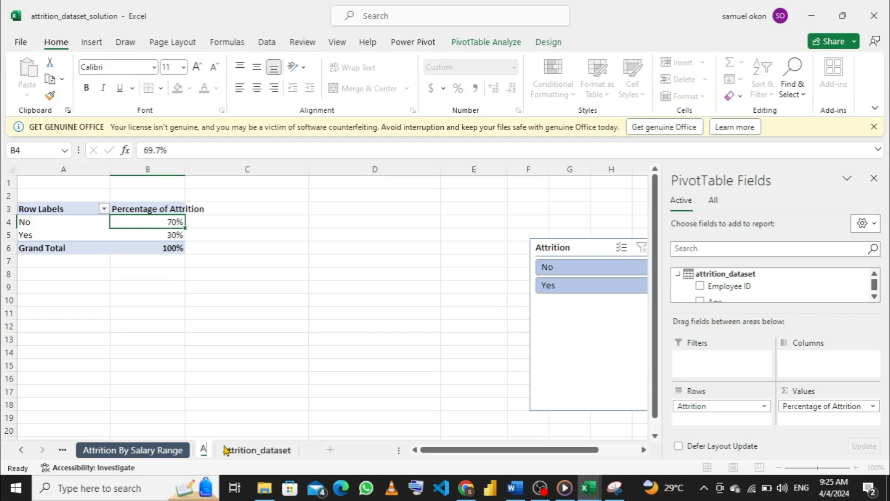
pyautogui.write('tt')
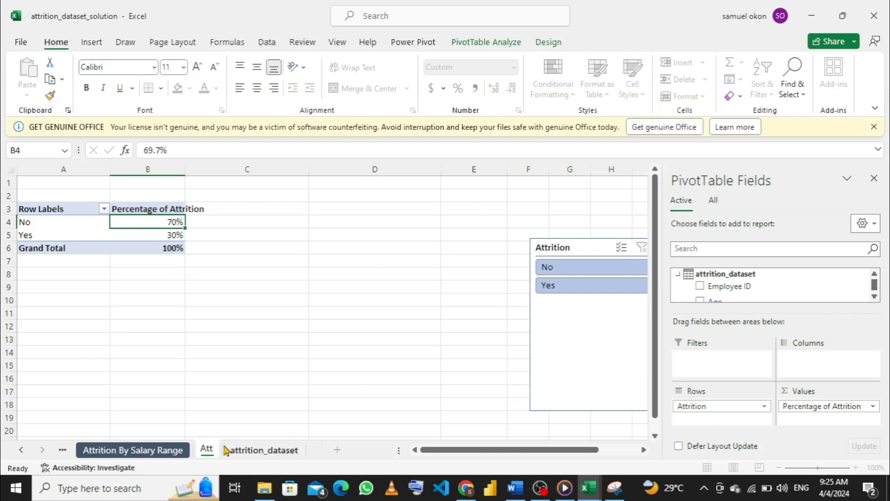
pyautogui.write('r')
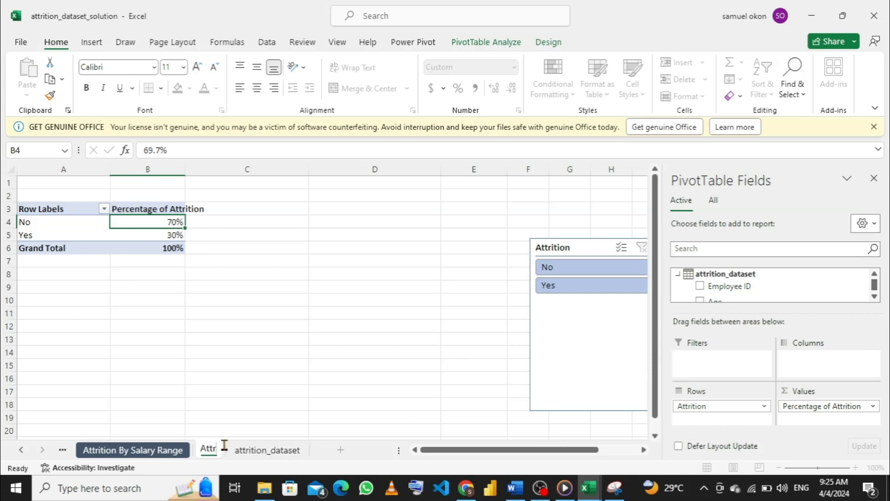
pyautogui.write('ition ')
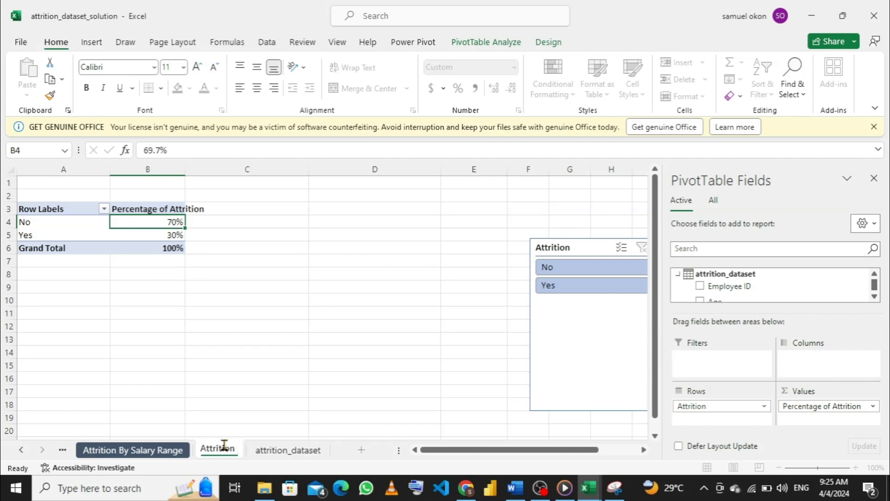
pyautogui.write('Rate')
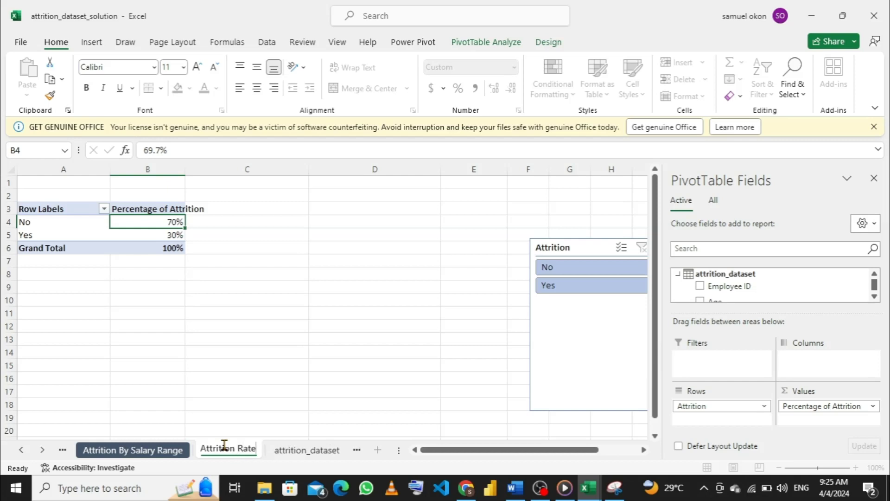
pyautogui.press('Return')
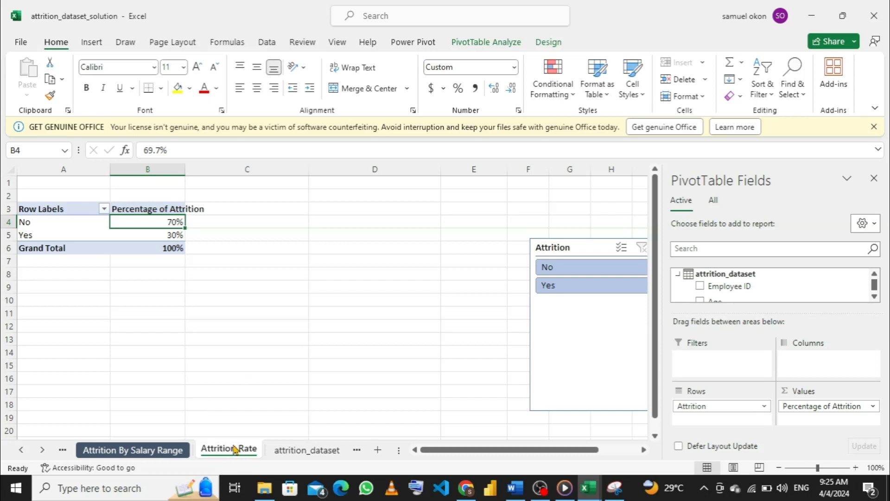
# Set the tab color of the Attrition Rate sheet to a darker shade of theme green.
pyautogui.rightClick(238, 450)
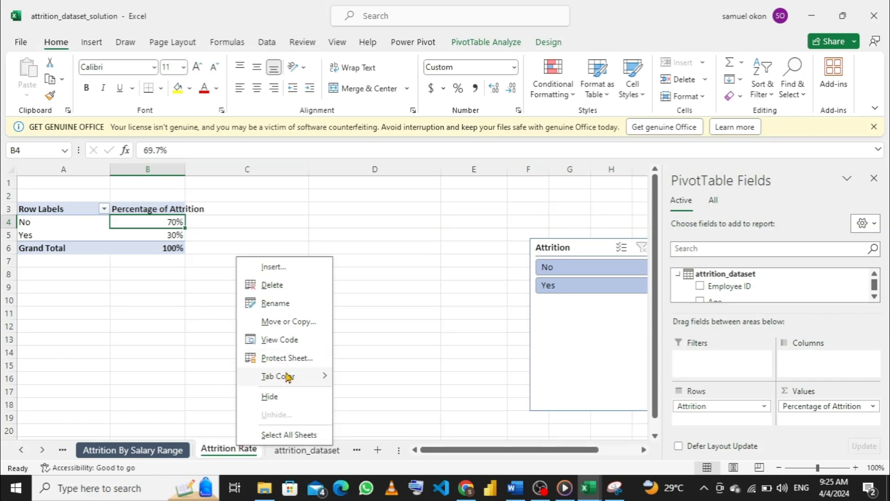
pyautogui.moveTo(288, 377)
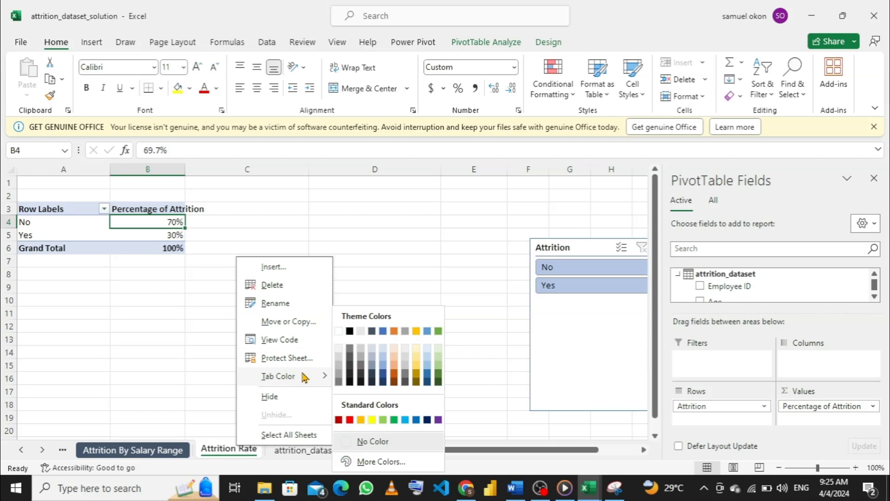
pyautogui.click(438, 374)
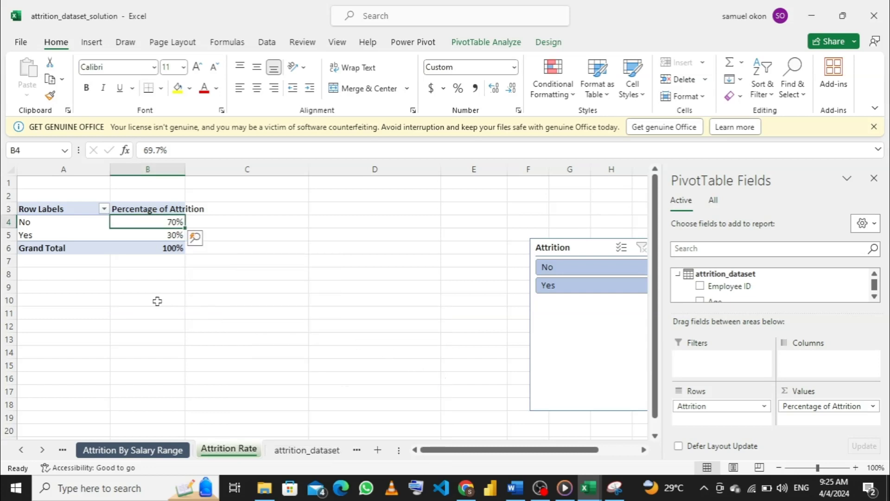
# Copy the attrition percentage PivotTable in A3:B6 and paste the duplicate at A10 on the Attrition Rate sheet.
pyautogui.click(54, 221)
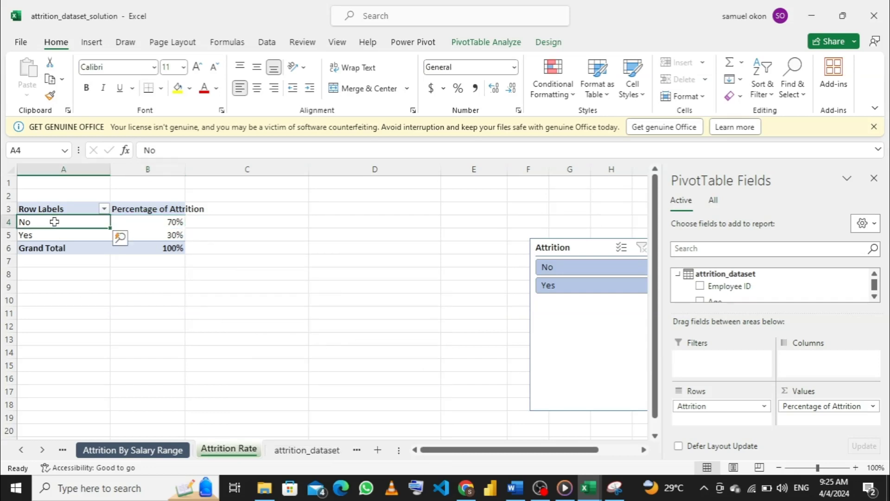
pyautogui.click(41, 209)
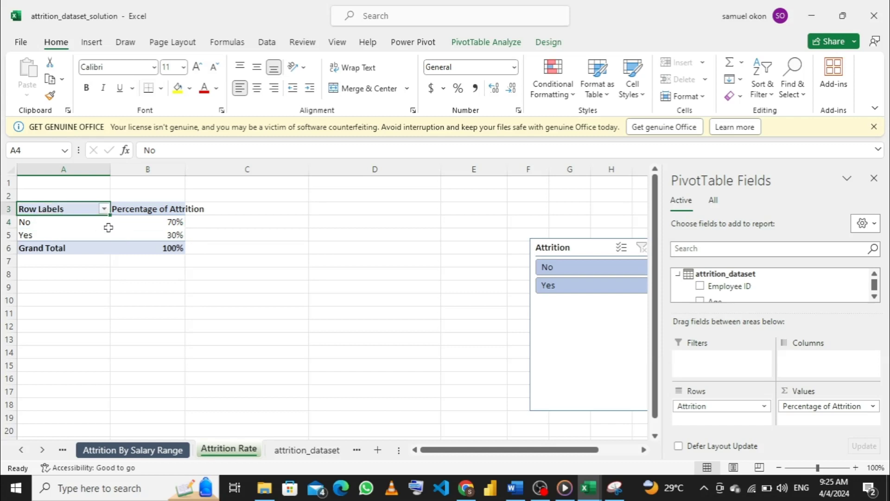
pyautogui.moveTo(117, 231); pyautogui.dragTo(166, 254)
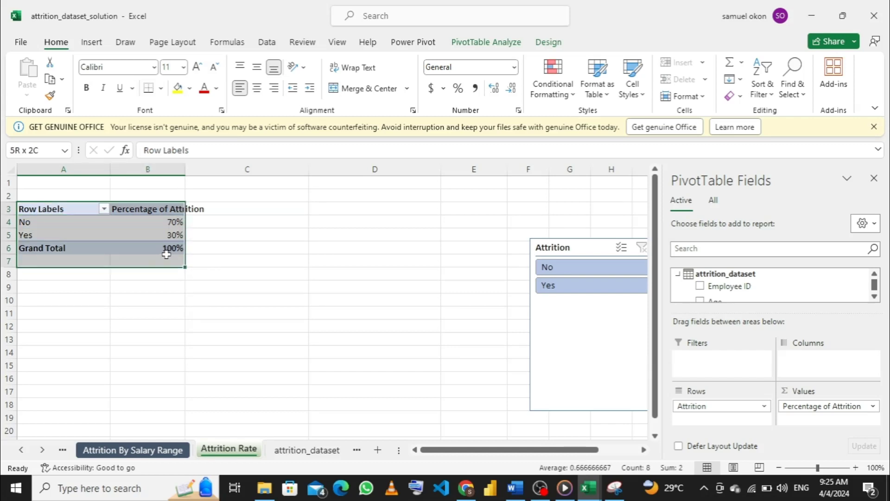
pyautogui.moveTo(44, 207); pyautogui.dragTo(103, 223)
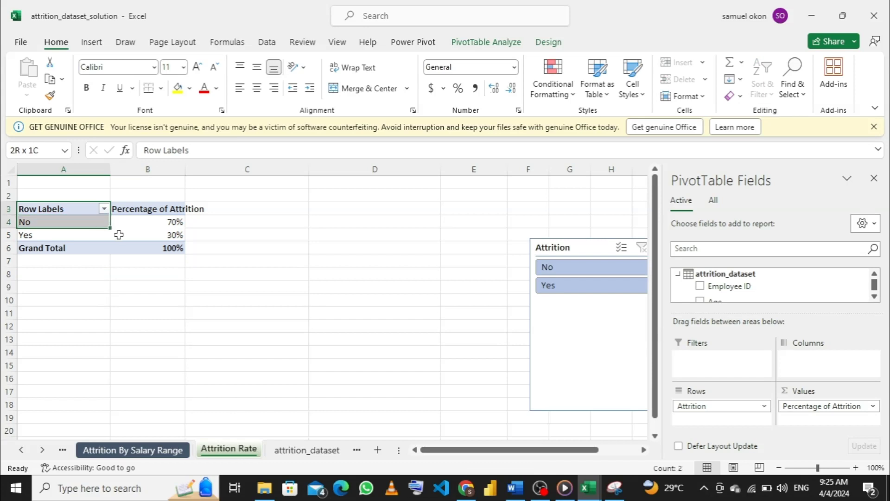
pyautogui.moveTo(157, 243); pyautogui.dragTo(184, 258)
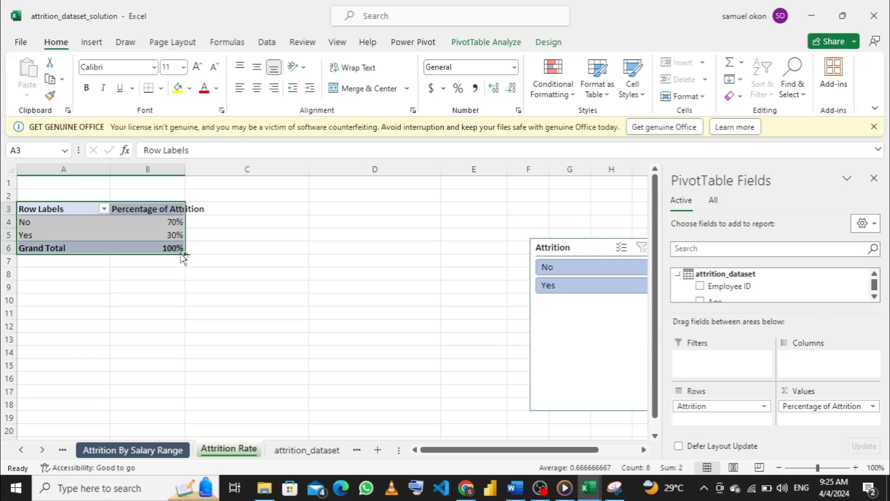
pyautogui.hotkey('ctrl', 'c')
pyautogui.click(43, 297)
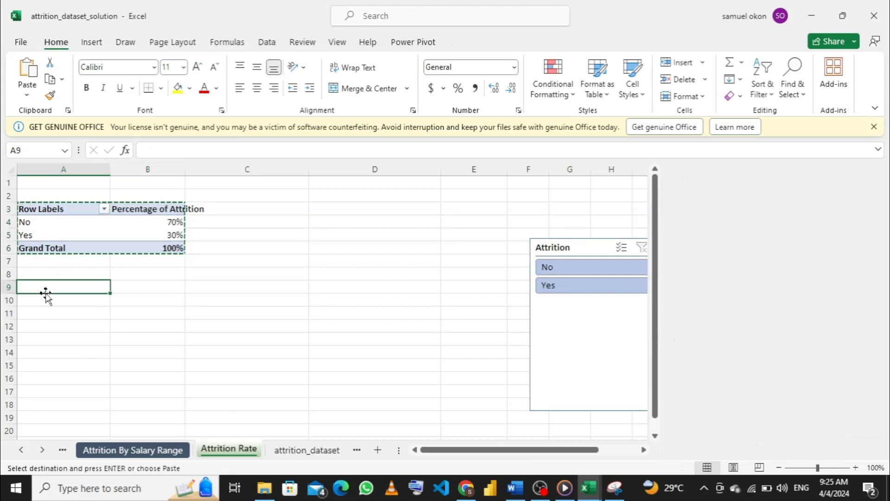
pyautogui.click(32, 308)
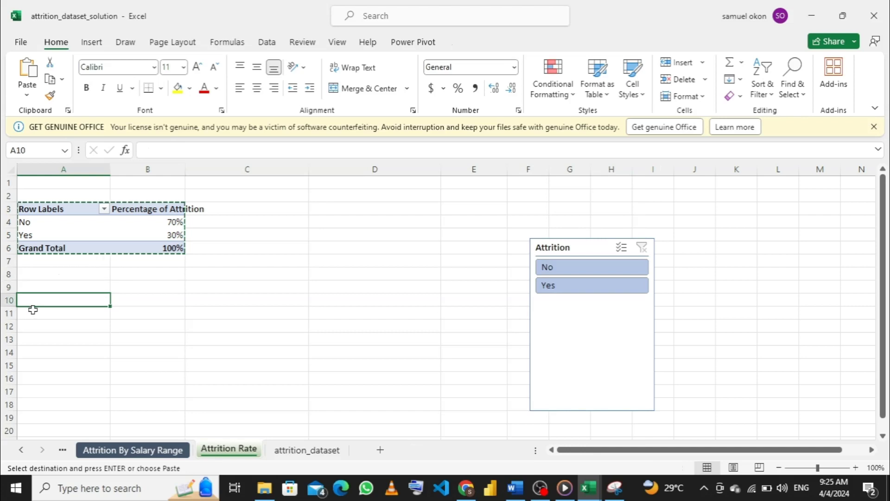
pyautogui.hotkey('ctrl', 'v')
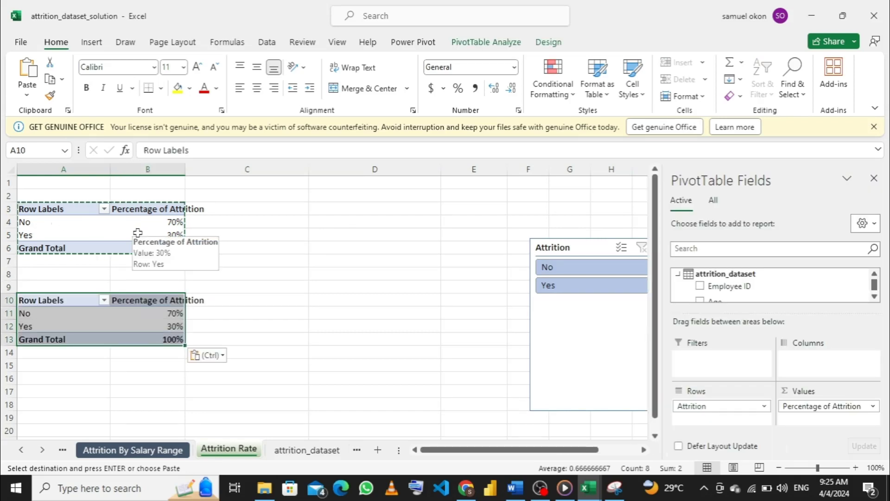
pyautogui.press('Escape')
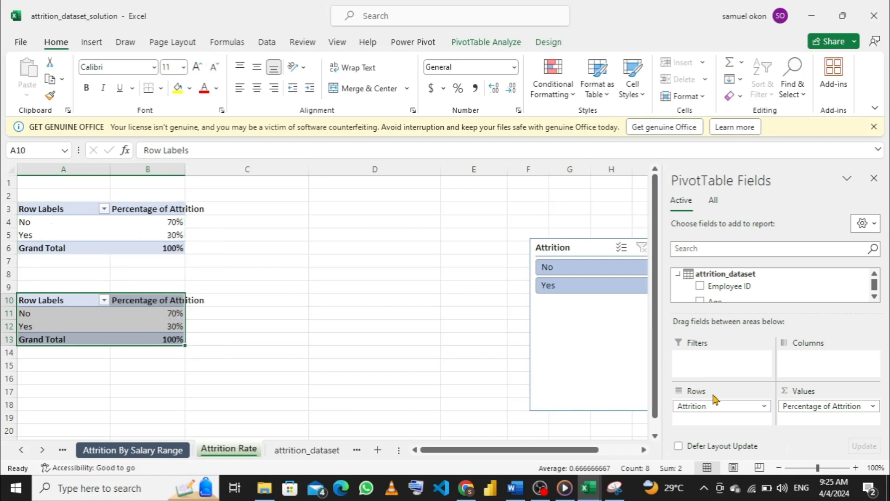
# Replace the copied PivotTable's Attrition rows and Percentage of Attrition values with a count of Employee ID.
pyautogui.moveTo(756, 410); pyautogui.dragTo(445, 373)
pyautogui.moveTo(812, 406); pyautogui.dragTo(481, 360)
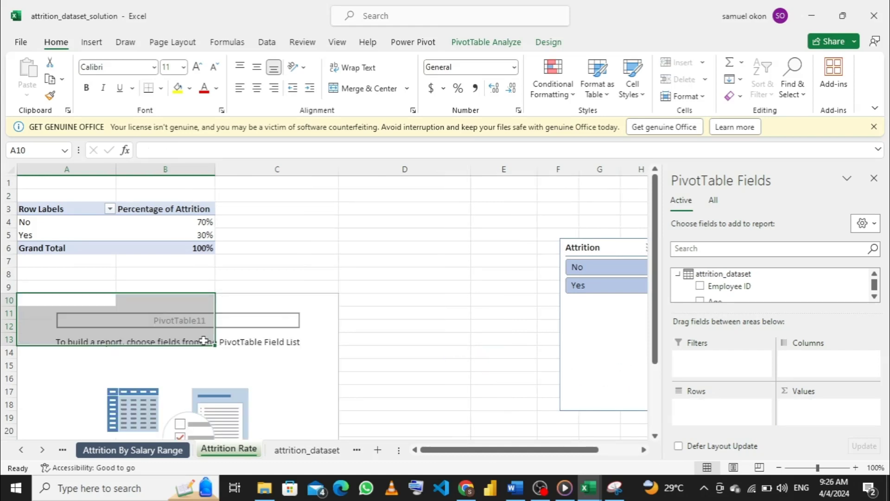
pyautogui.moveTo(723, 287); pyautogui.dragTo(823, 411)
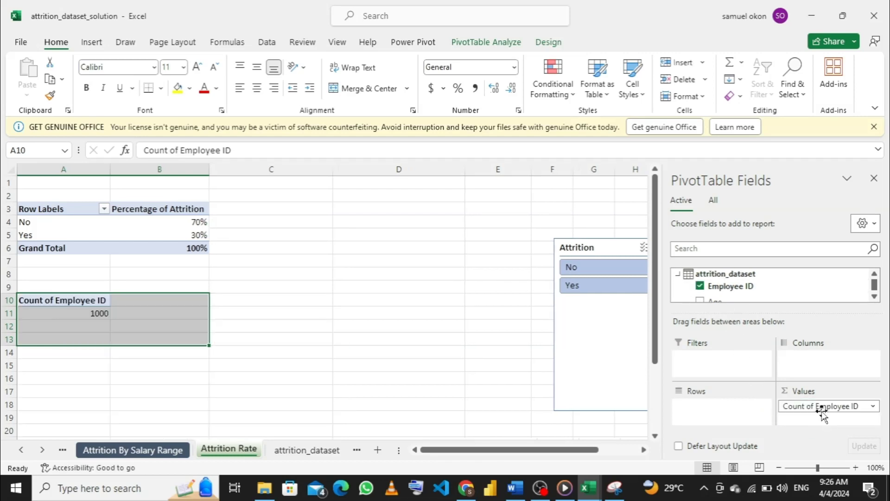
pyautogui.click(177, 277)
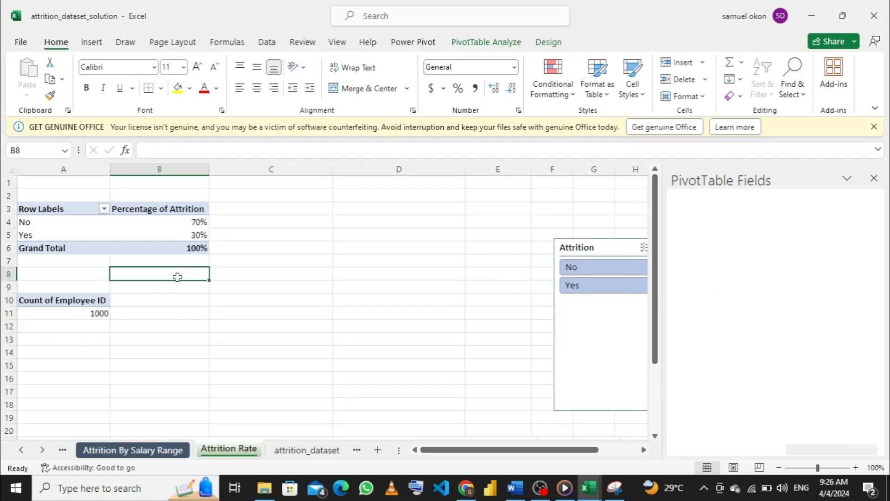
pyautogui.click(133, 301)
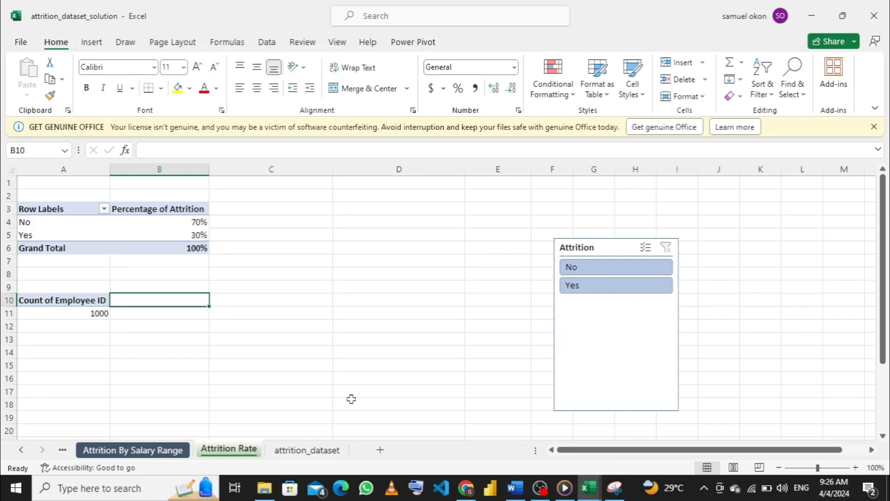
# Insert a PivotTable from the attrition_dataset table on a new worksheet, adding the data to the Data Model.
pyautogui.click(307, 450)
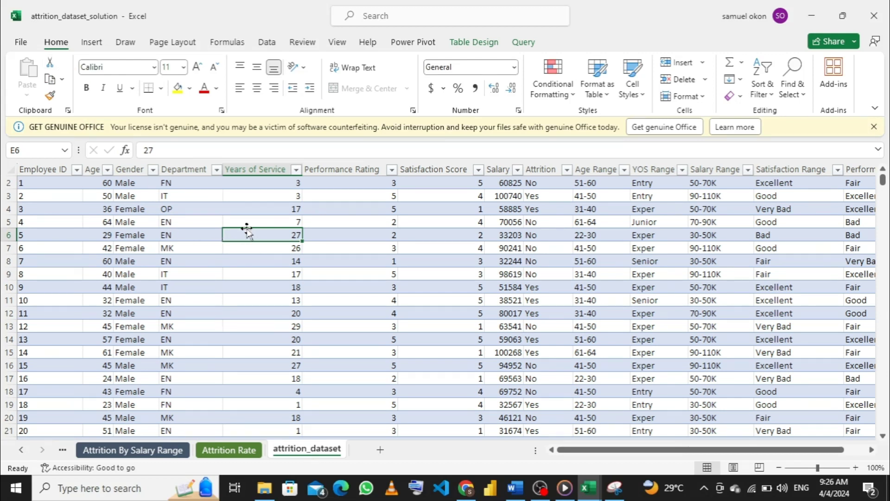
pyautogui.click(80, 45)
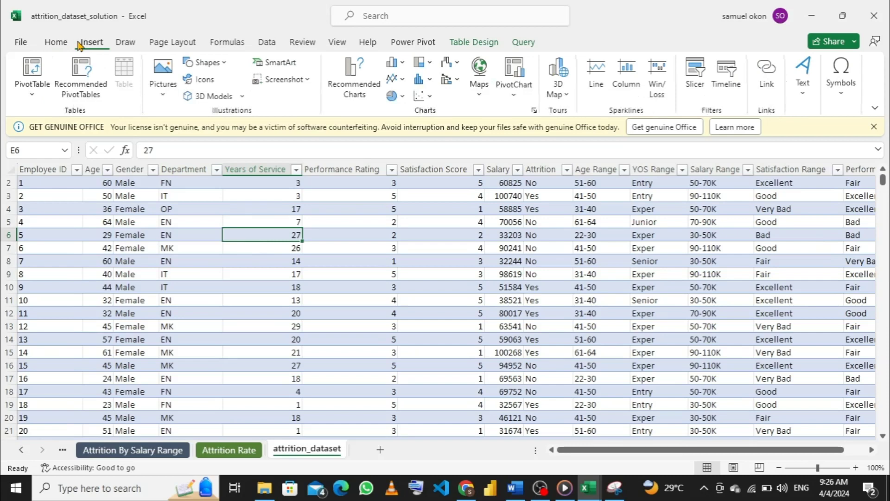
pyautogui.click(37, 98)
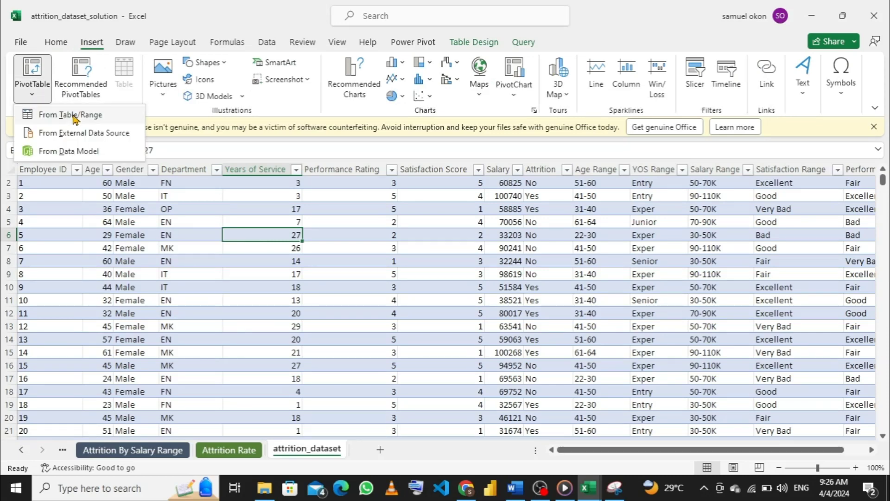
pyautogui.click(74, 116)
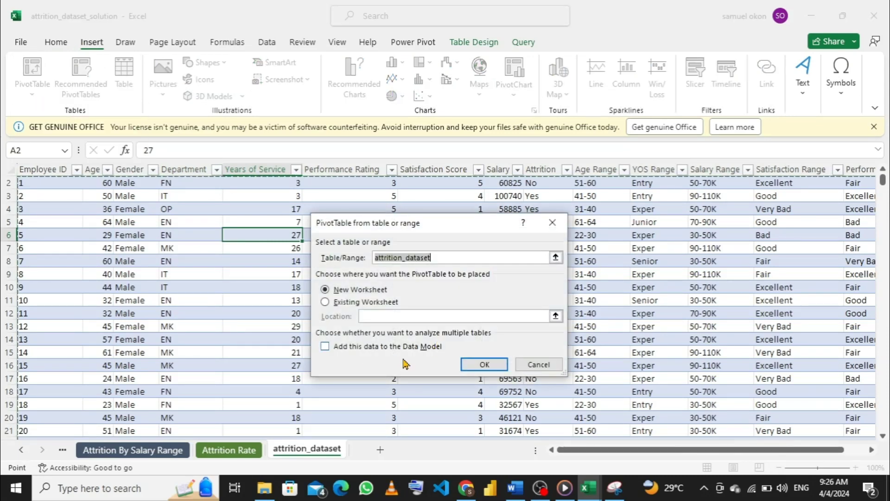
pyautogui.click(326, 351)
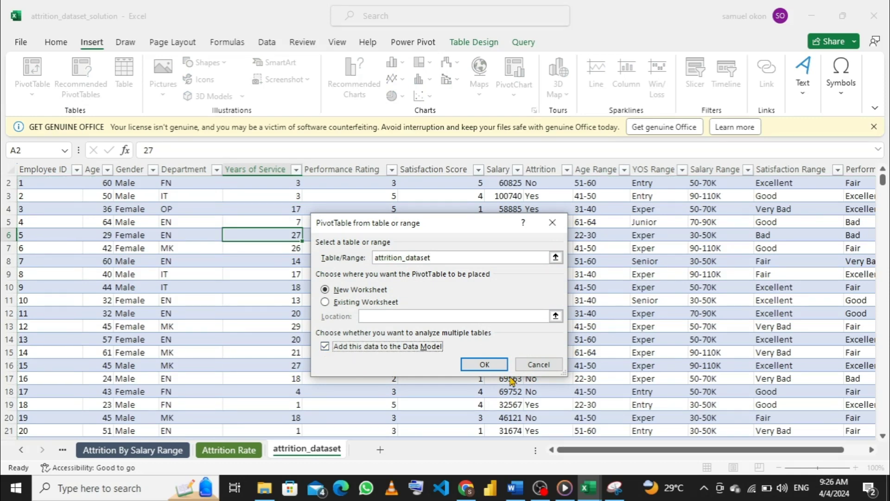
pyautogui.click(485, 367)
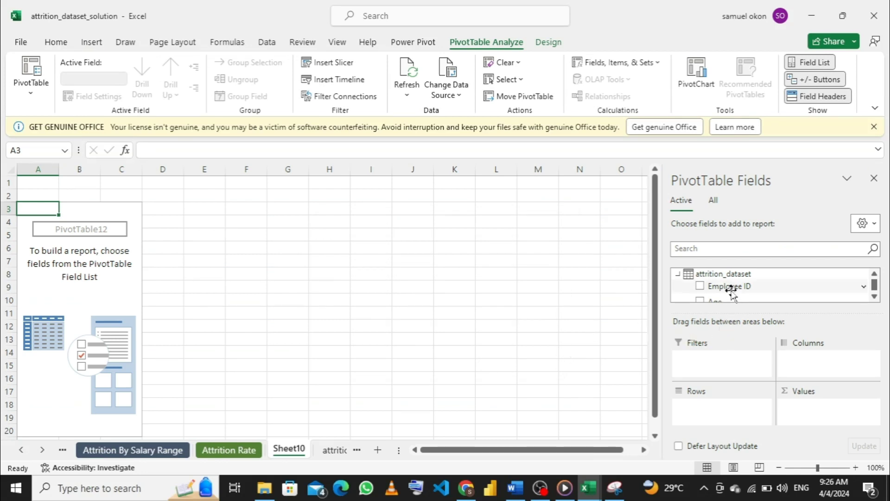
# Add the Salary field to the values of the new PivotTable at A3.
pyautogui.scroll(-5, 730, 292)
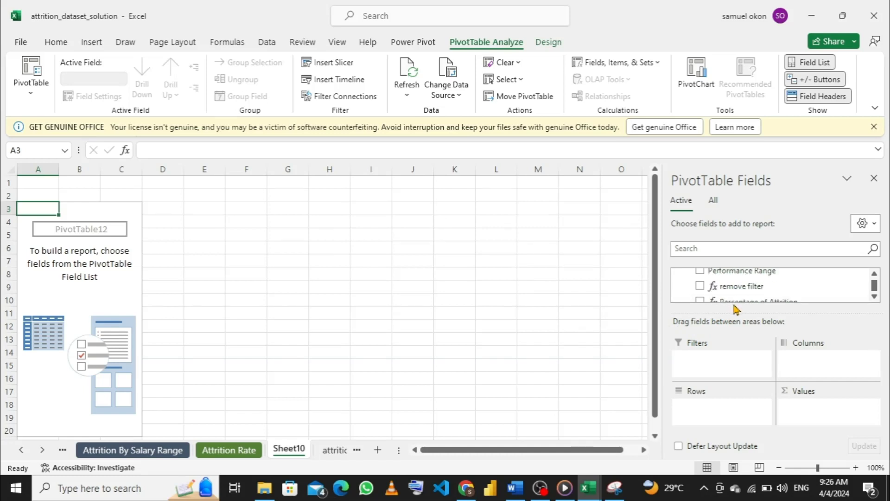
pyautogui.scroll(2, 733, 297)
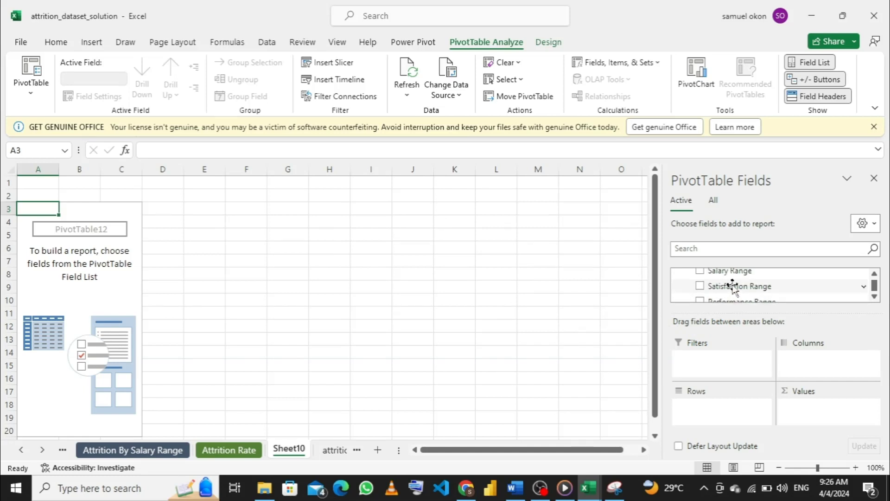
pyautogui.scroll(2, 733, 287)
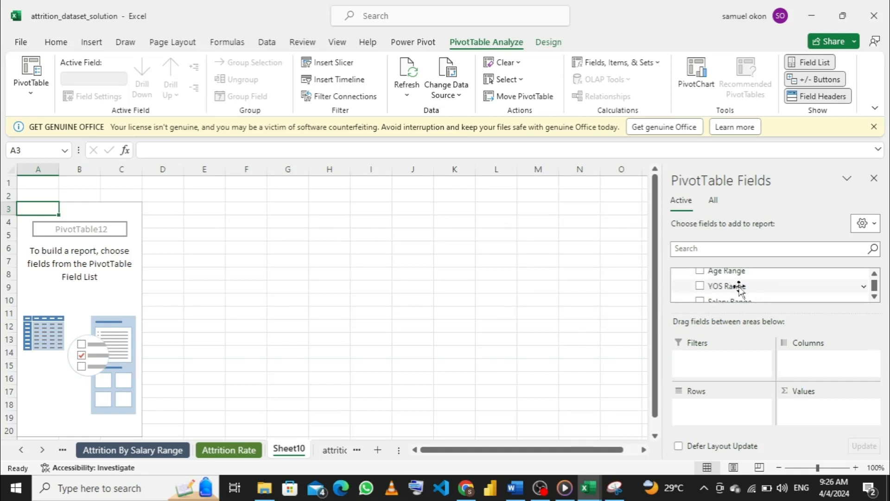
pyautogui.scroll(2, 737, 285)
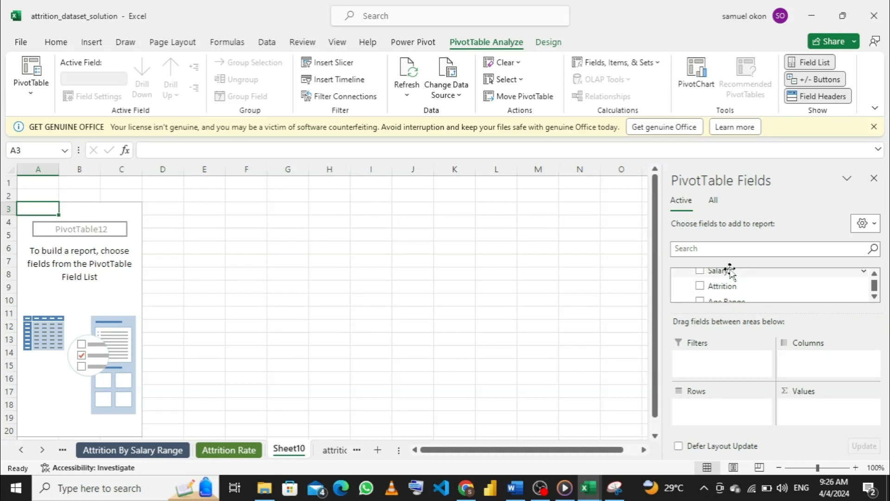
pyautogui.moveTo(733, 272); pyautogui.dragTo(816, 414)
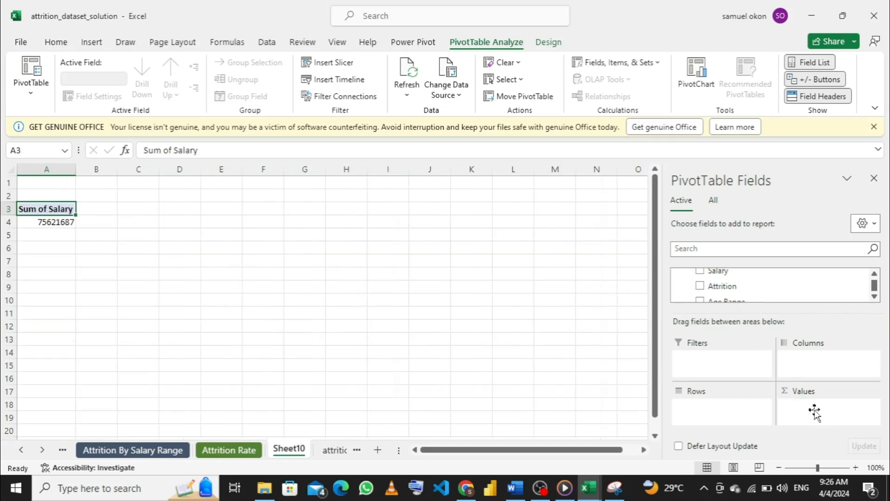
# Set the Salary value field to summarize by Average.
pyautogui.click(875, 406)
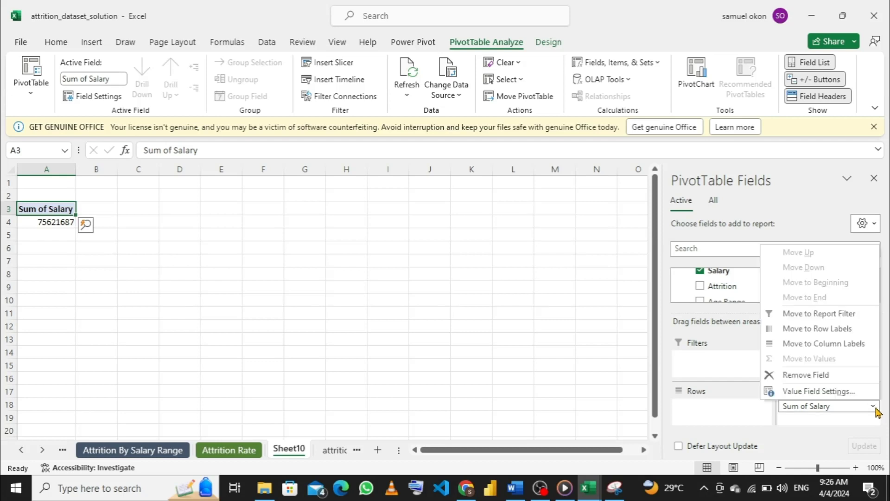
pyautogui.click(819, 391)
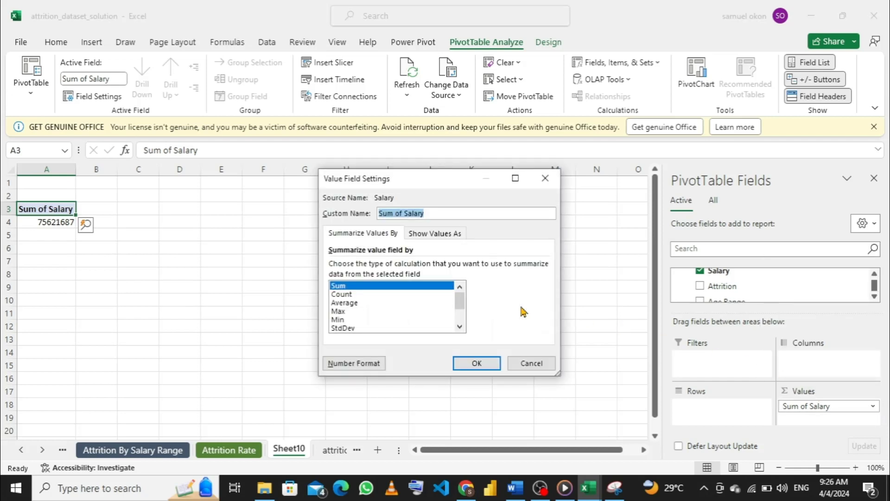
pyautogui.click(370, 302)
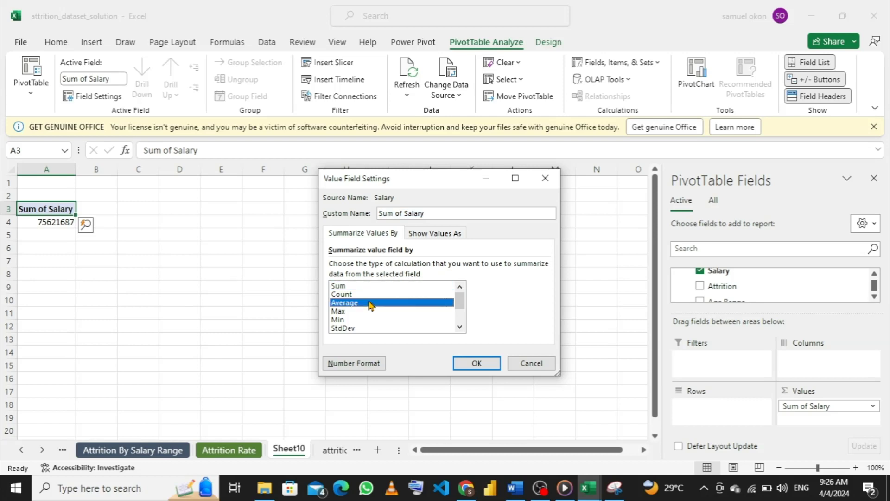
pyautogui.click(478, 363)
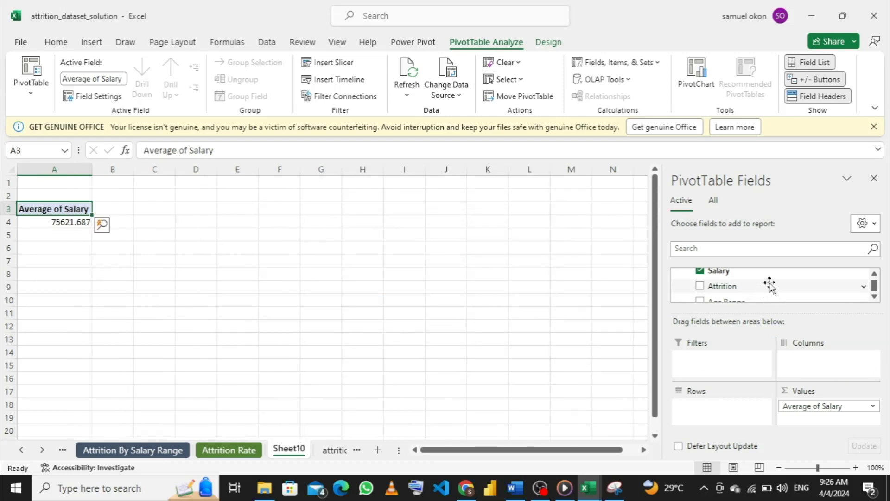
# Add the Attrition field to the filters area of the Average of Salary PivotTable on Sheet10.
pyautogui.scroll(-3, 766, 291)
pyautogui.scroll(5, 765, 288)
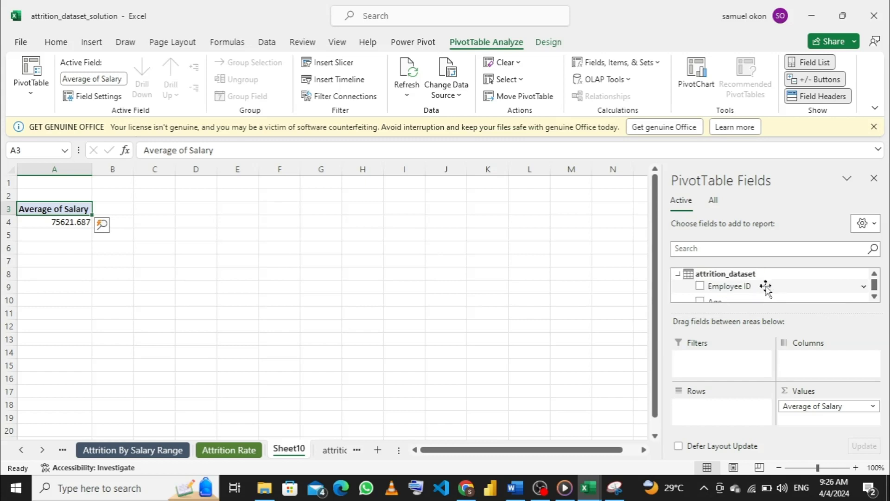
pyautogui.scroll(-1, 766, 288)
pyautogui.scroll(1, 765, 288)
pyautogui.scroll(-1, 766, 288)
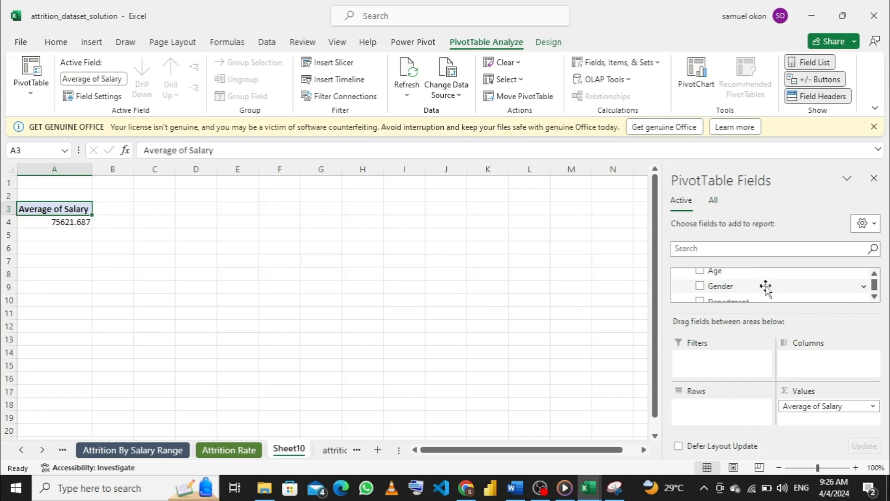
pyautogui.scroll(-1, 767, 290)
pyautogui.scroll(-2, 768, 290)
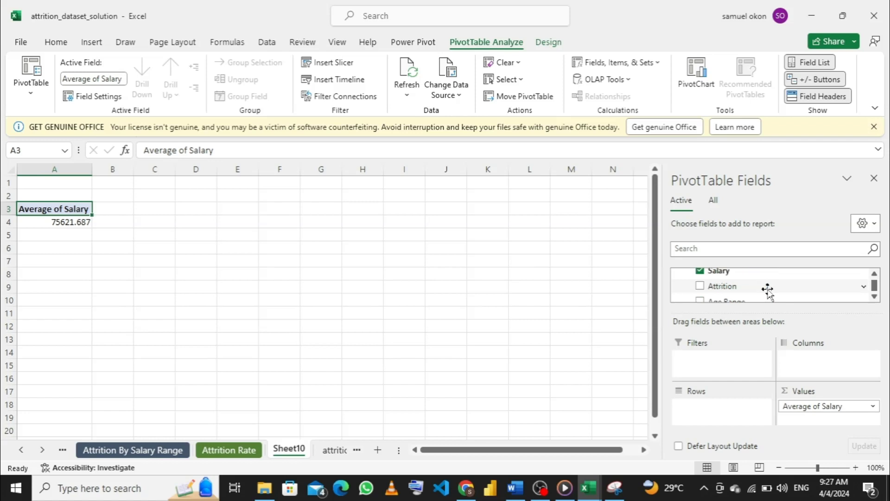
pyautogui.scroll(4, 768, 291)
pyautogui.scroll(-1, 768, 290)
pyautogui.scroll(-1, 745, 285)
pyautogui.scroll(-5, 745, 285)
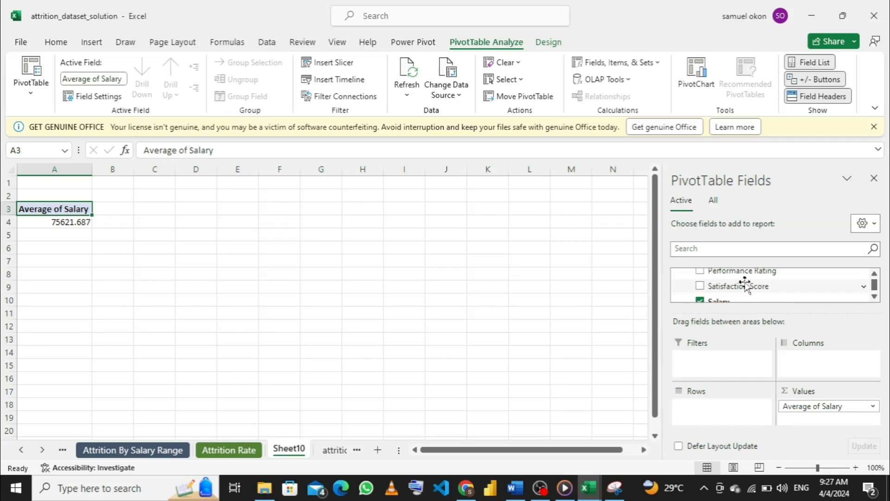
pyautogui.scroll(3, 745, 285)
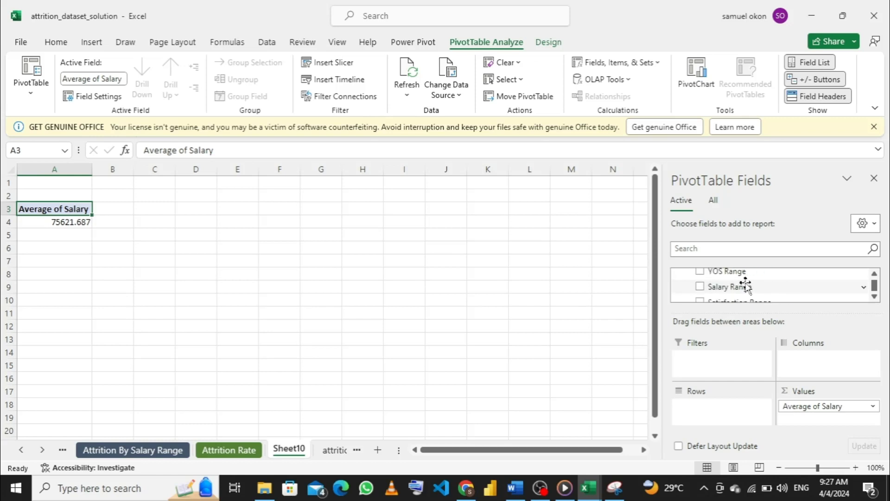
pyautogui.moveTo(739, 273); pyautogui.dragTo(720, 361)
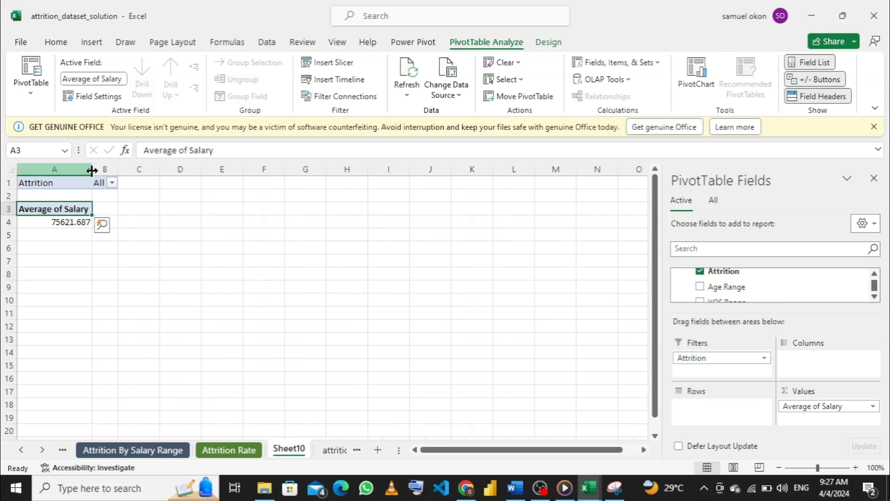
# Filter the PivotTable's Attrition field to Yes only, with multiple item selection enabled and No excluded.
pyautogui.click(113, 182)
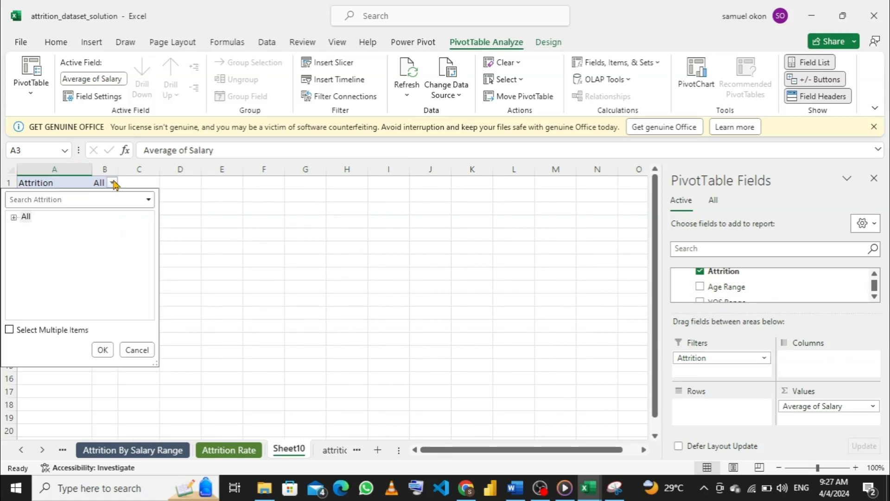
pyautogui.click(9, 330)
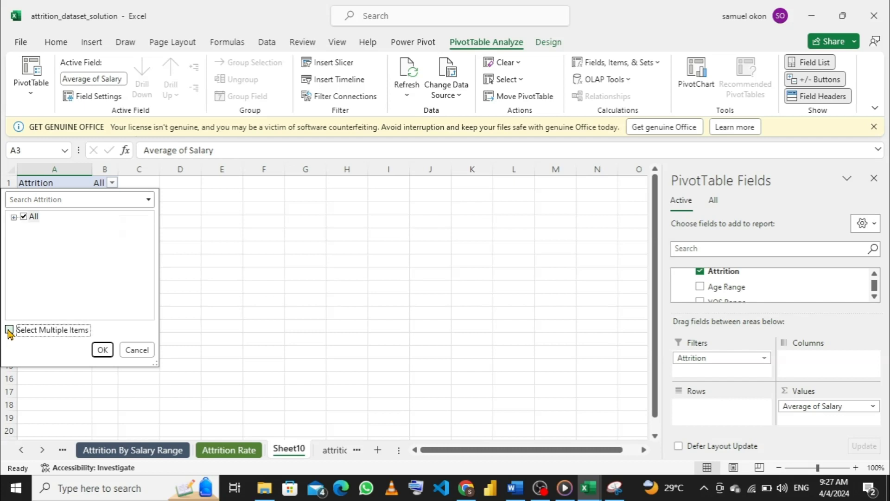
pyautogui.click(13, 217)
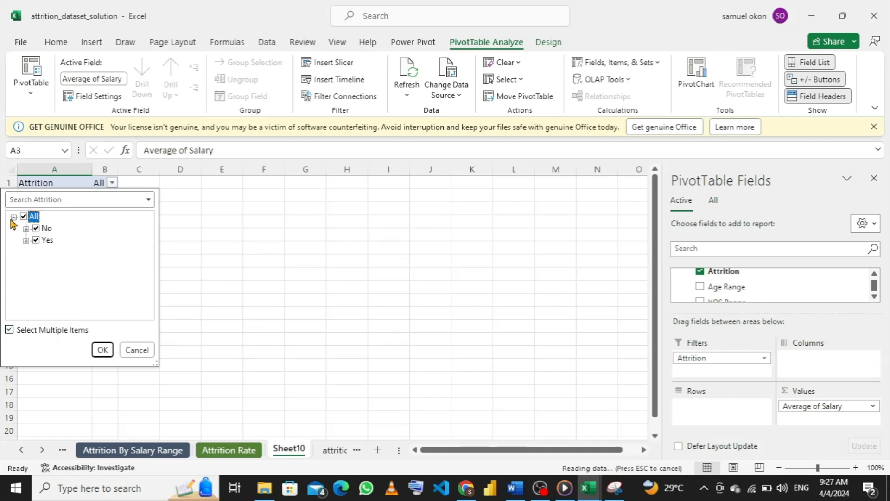
pyautogui.click(36, 229)
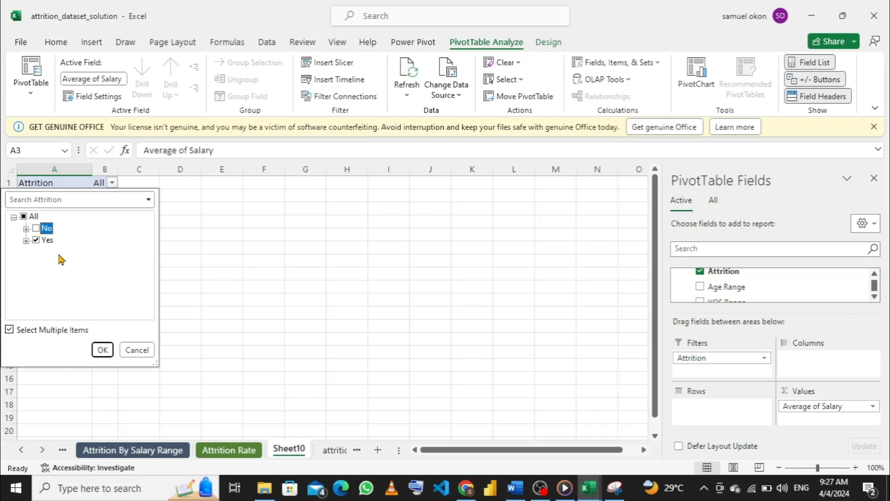
pyautogui.click(102, 350)
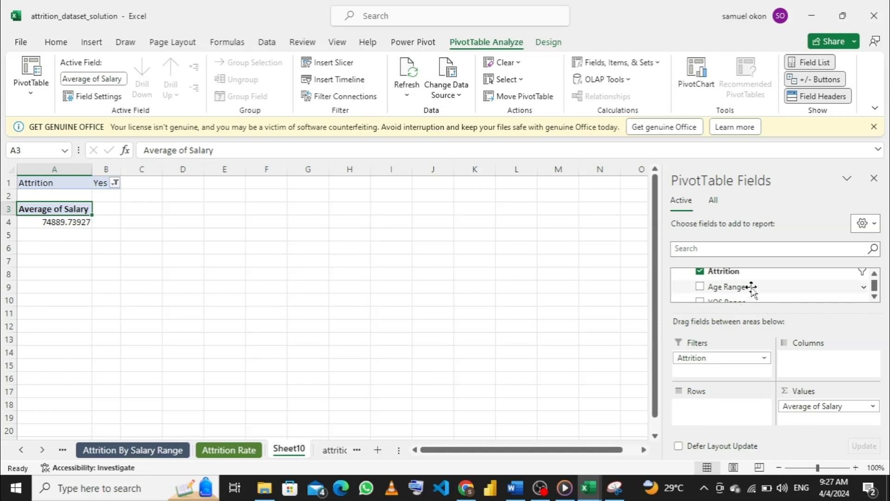
# Add the Age field to the PivotTable values and summarize it by Average.
pyautogui.scroll(-3, 751, 288)
pyautogui.scroll(10, 752, 292)
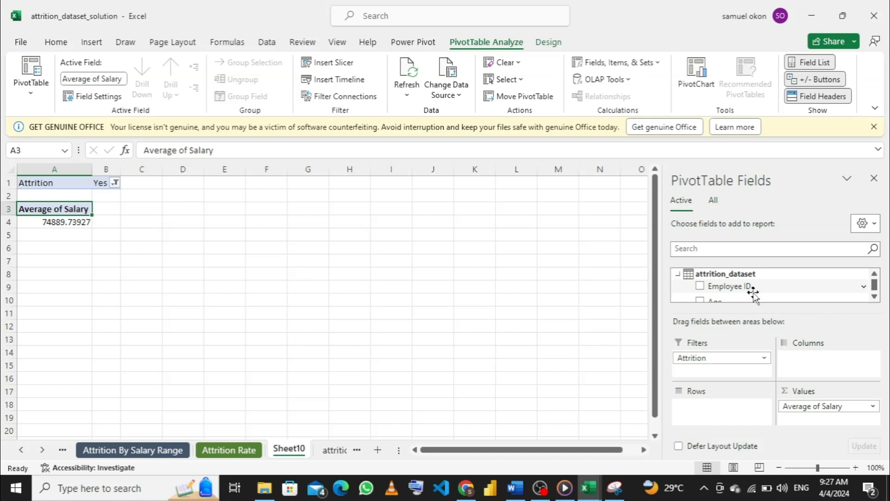
pyautogui.scroll(-3, 753, 292)
pyautogui.scroll(2, 753, 292)
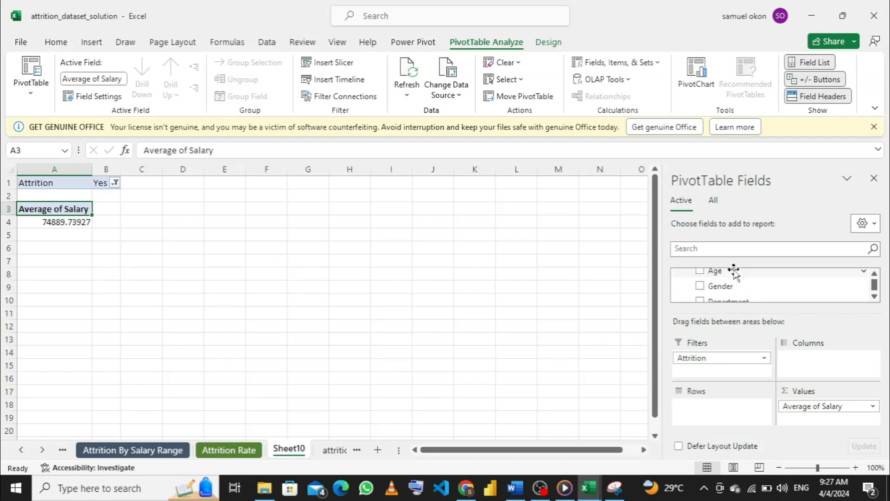
pyautogui.moveTo(734, 271); pyautogui.dragTo(818, 421)
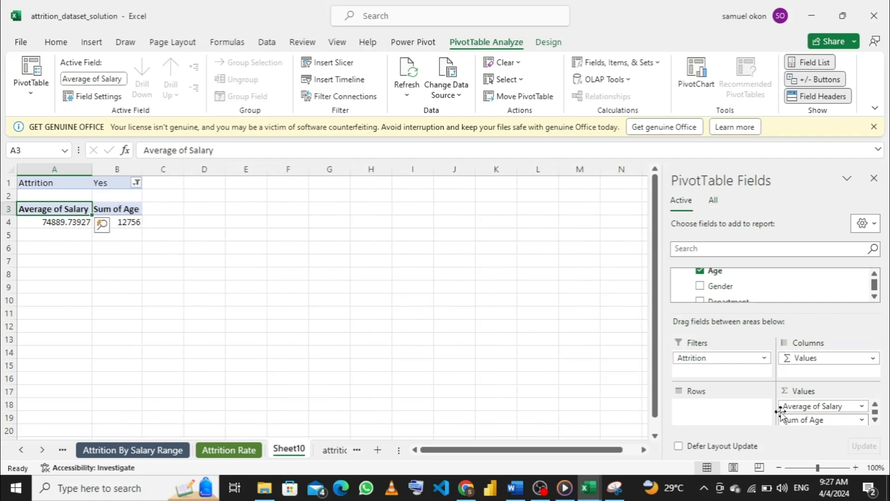
pyautogui.click(863, 420)
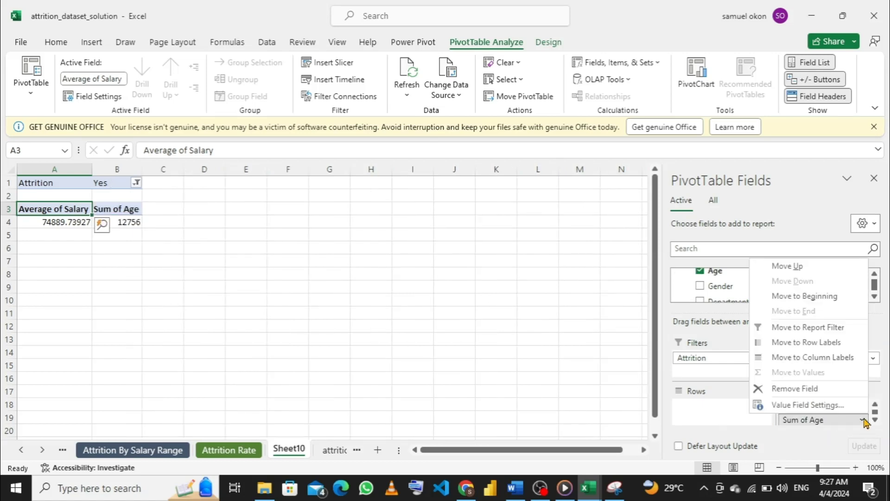
pyautogui.click(804, 405)
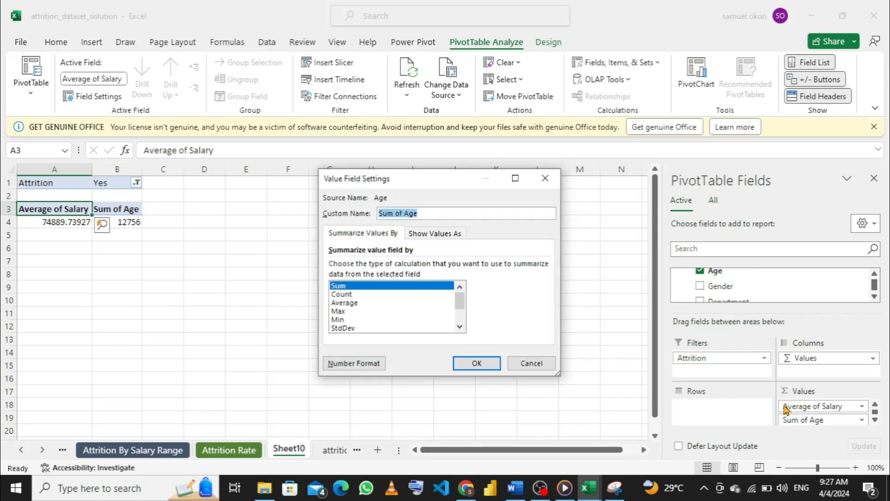
pyautogui.click(353, 302)
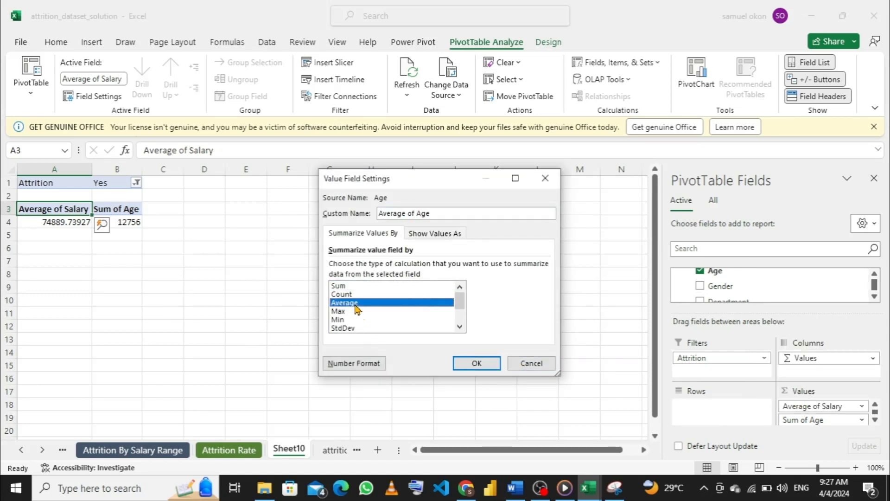
pyautogui.click(477, 364)
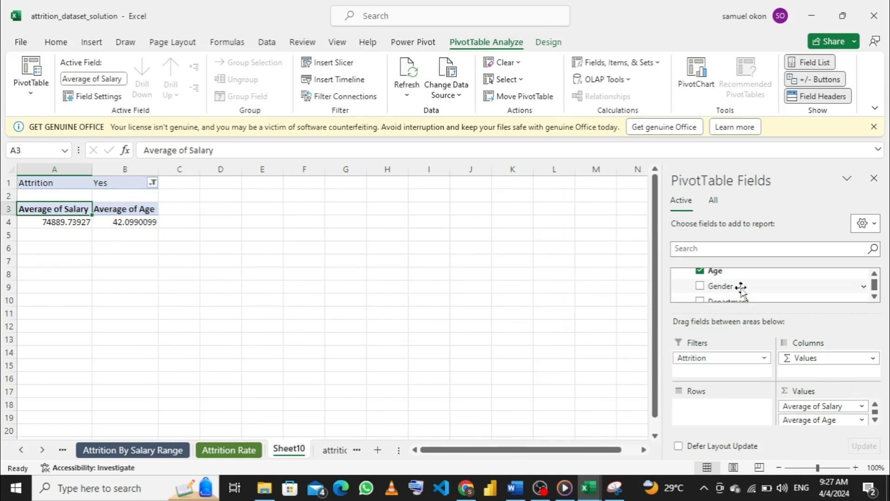
# Add the Performance Rating field to the PivotTable values and summarize it by Average.
pyautogui.scroll(-2, 756, 286)
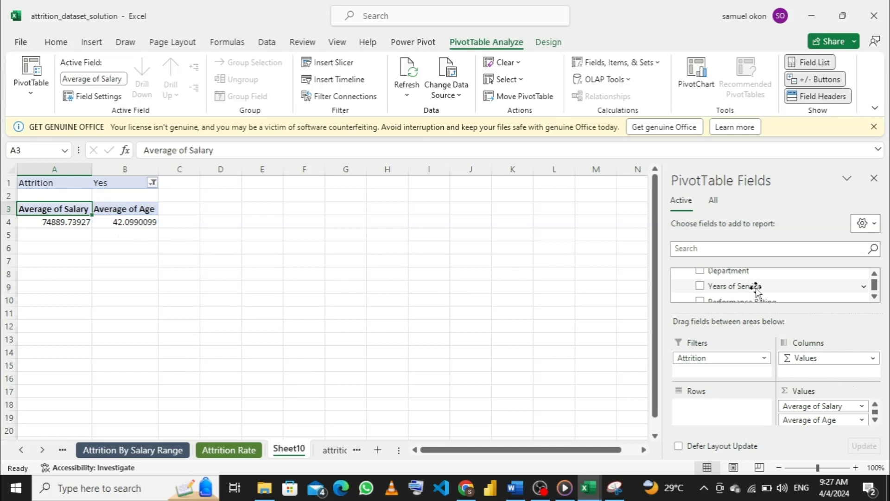
pyautogui.scroll(-2, 756, 287)
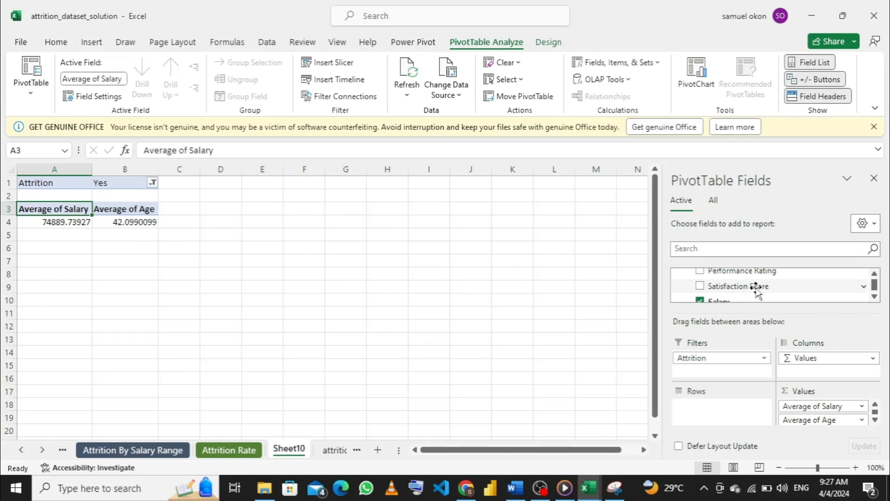
pyautogui.scroll(-2, 756, 288)
pyautogui.scroll(2, 757, 289)
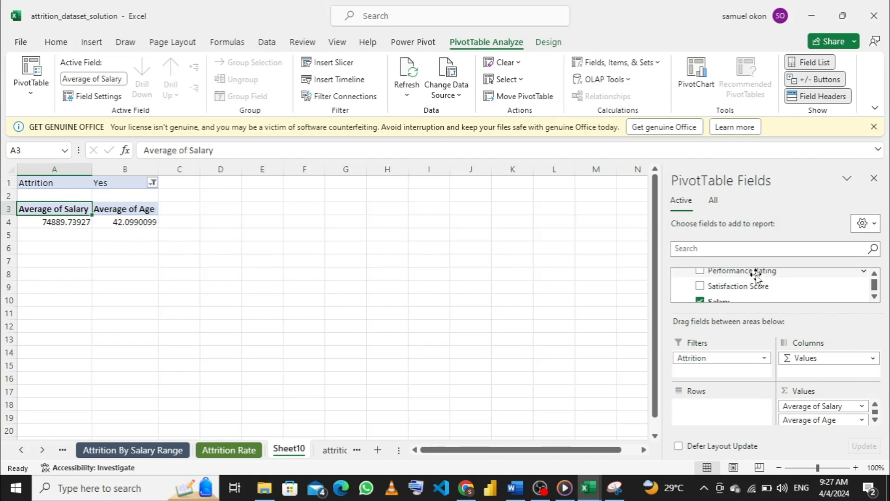
pyautogui.moveTo(757, 274); pyautogui.dragTo(817, 419)
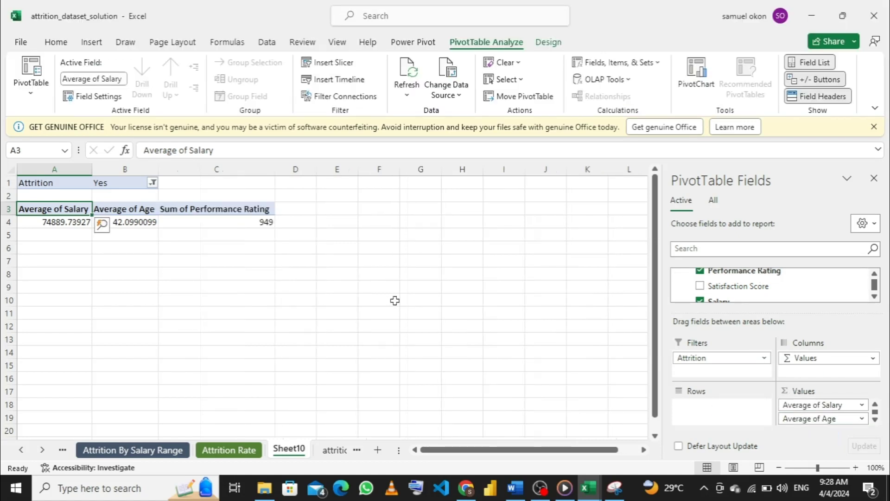
pyautogui.scroll(-1, 858, 419)
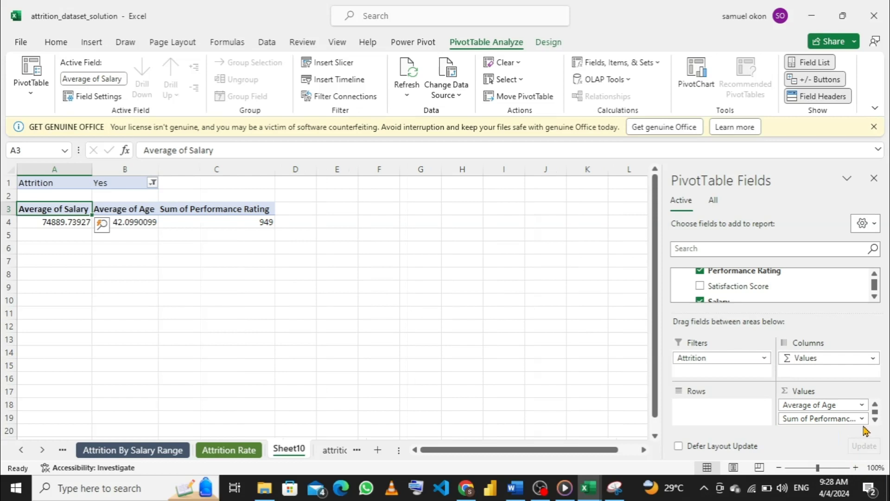
pyautogui.click(863, 419)
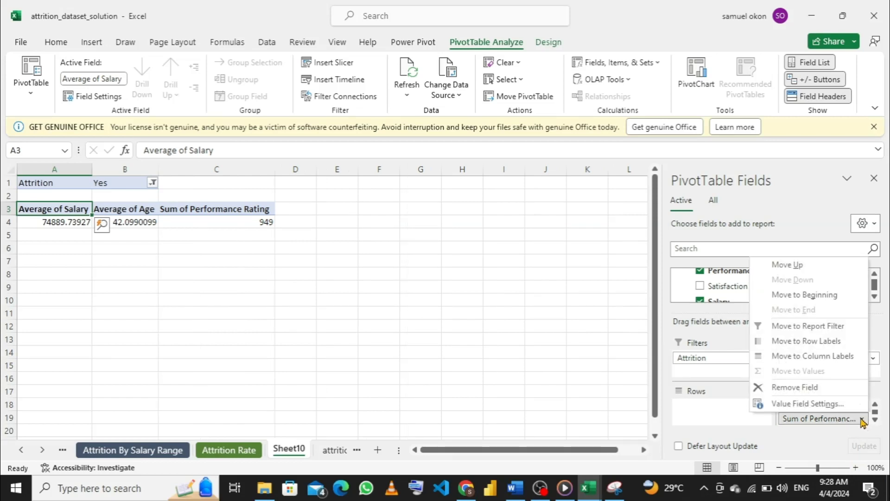
pyautogui.click(808, 406)
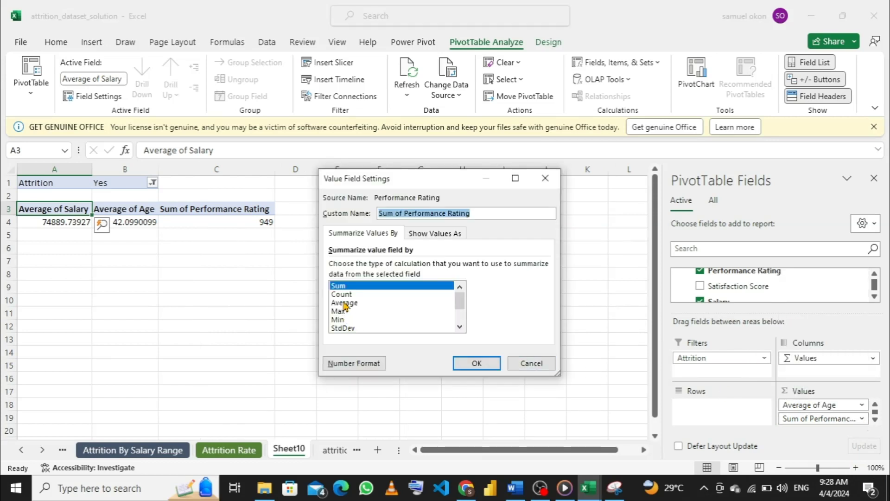
pyautogui.click(345, 304)
pyautogui.click(482, 361)
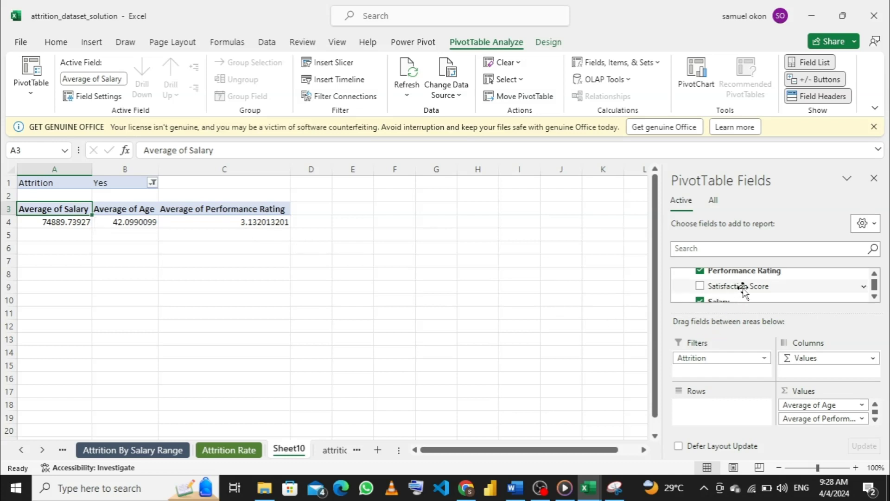
# Add the Satisfaction Score field to the PivotTable values and summarize it by Average.
pyautogui.moveTo(744, 285)
pyautogui.mouseDown()
pyautogui.moveTo(755, 288)
pyautogui.moveTo(820, 424)
pyautogui.mouseUp()
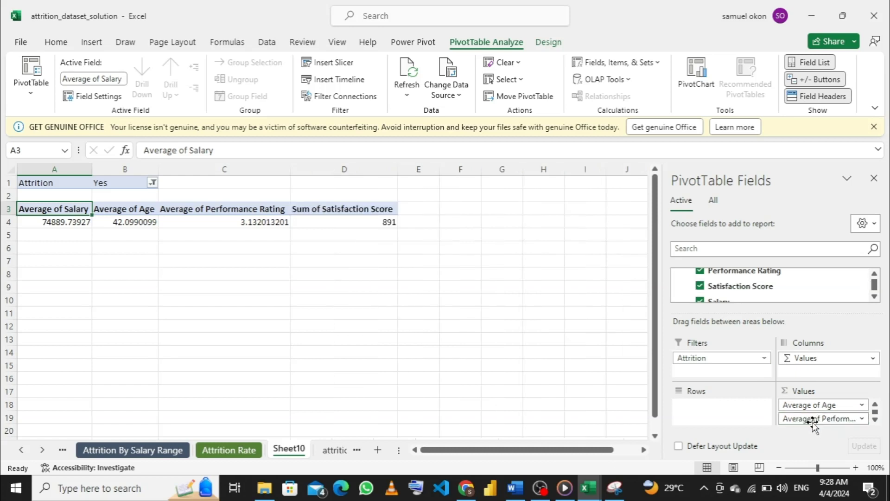
pyautogui.scroll(-1, 851, 417)
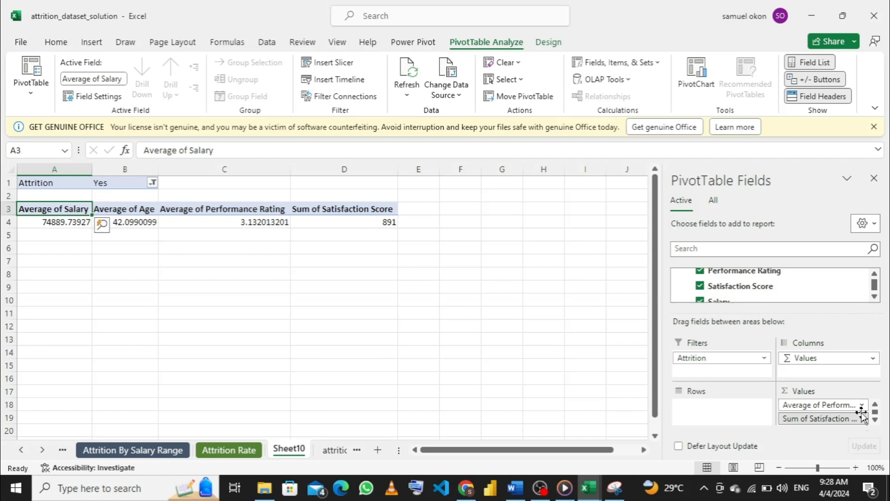
pyautogui.click(862, 418)
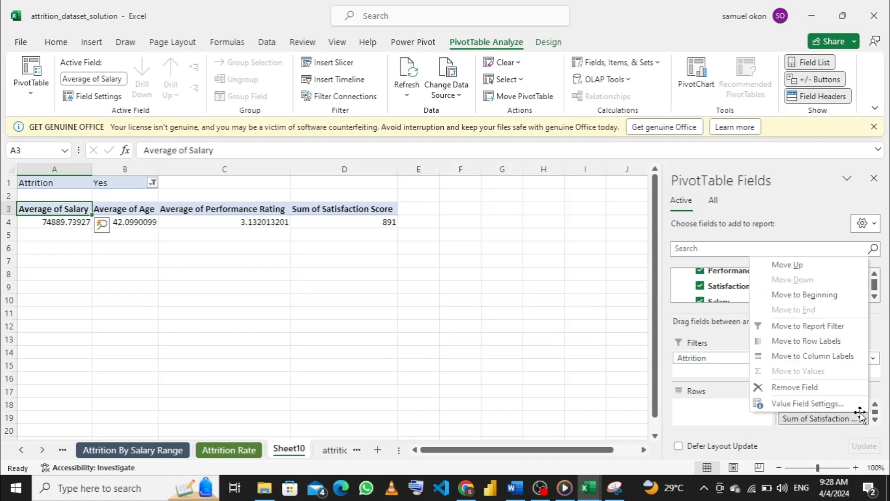
pyautogui.click(801, 404)
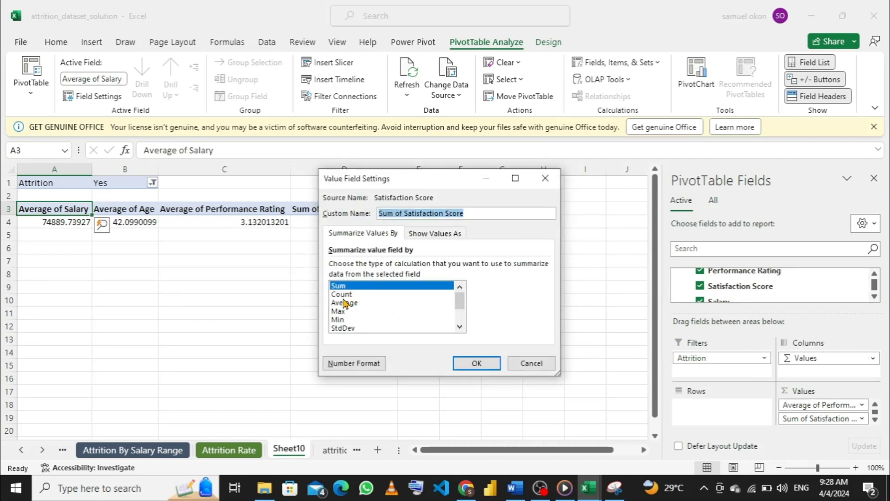
pyautogui.click(343, 295)
pyautogui.click(346, 303)
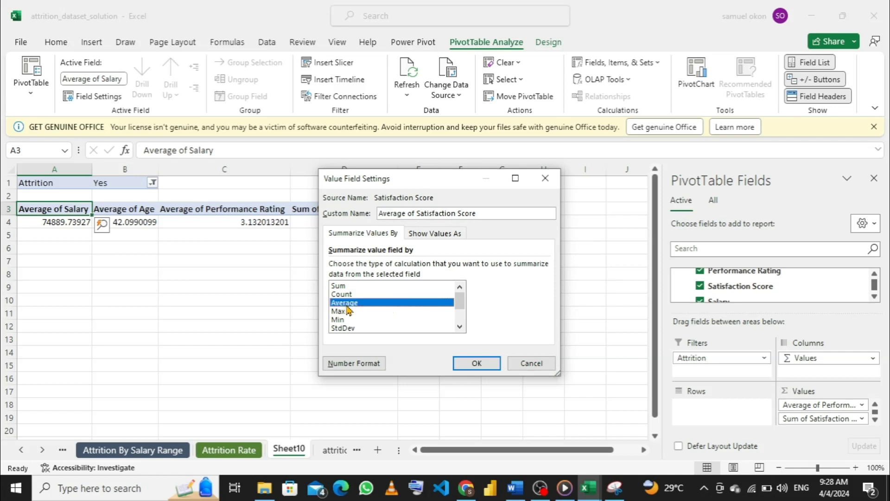
pyautogui.click(479, 362)
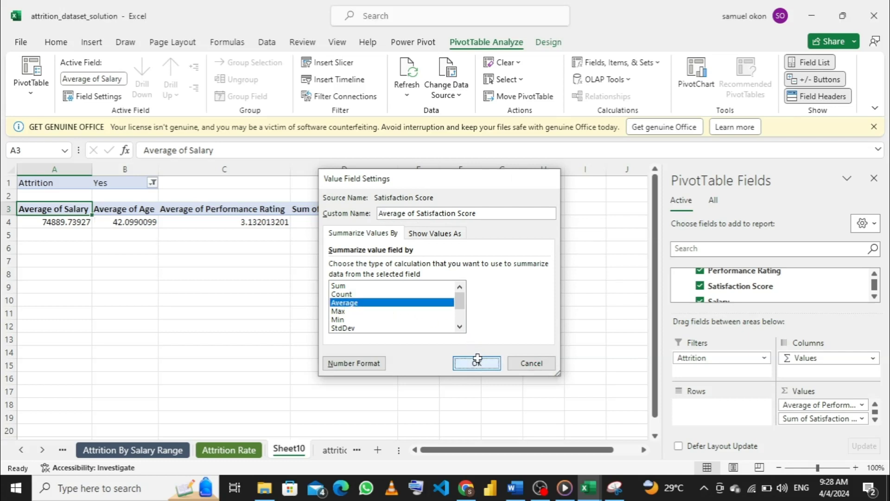
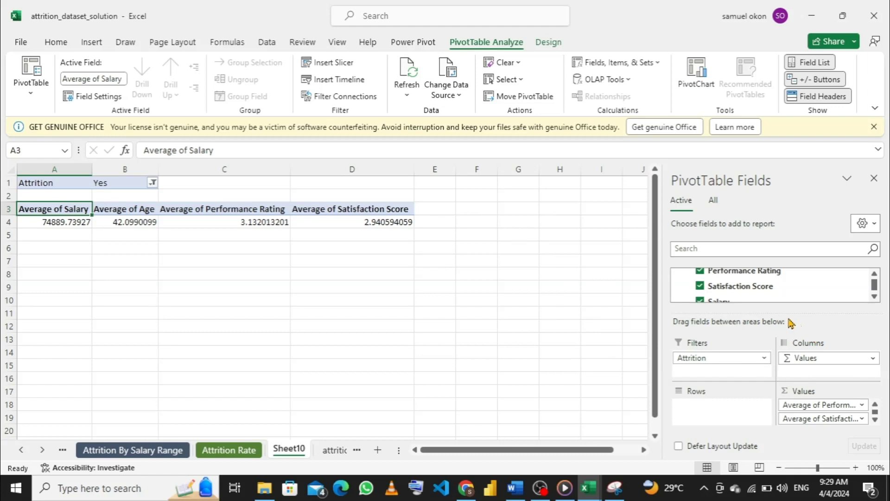
pyautogui.scroll(3, 770, 292)
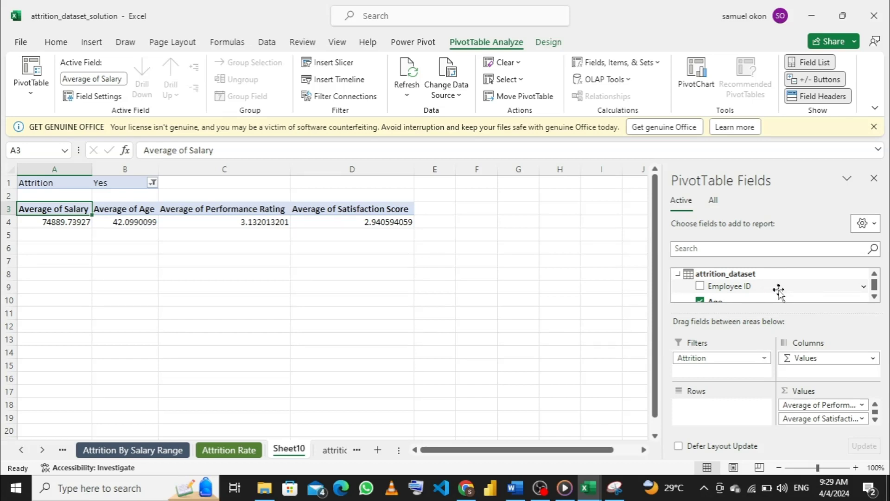
pyautogui.scroll(-6, 779, 291)
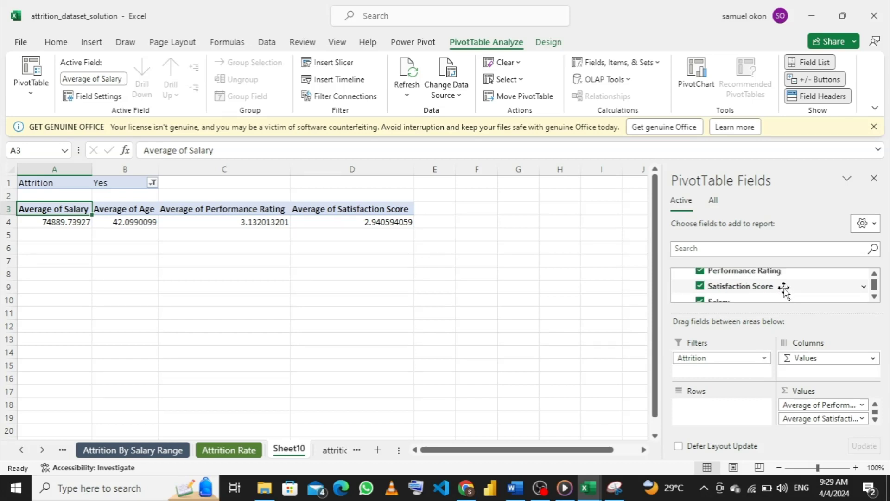
# Check the KPI list in the objectives of the PROBLEM STATEMENT document in Word, and return to the attrition_dataset_solution workbook in Excel.
pyautogui.scroll(2, 783, 290)
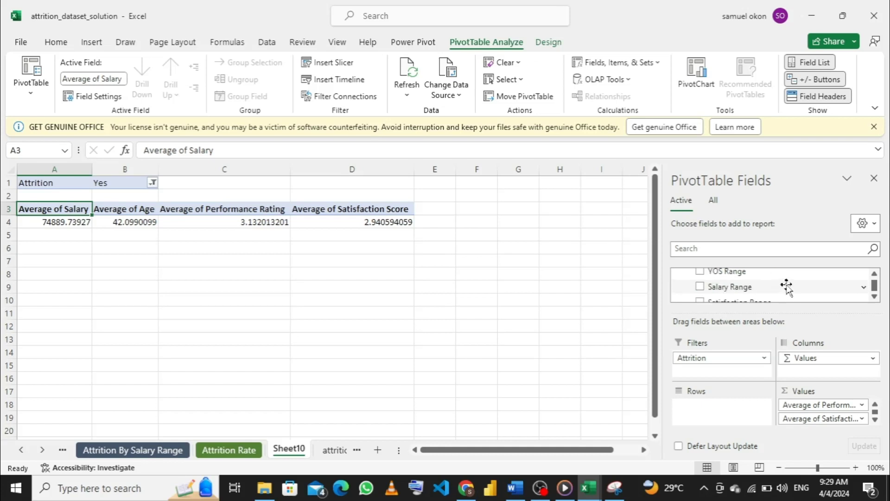
pyautogui.scroll(1, 768, 290)
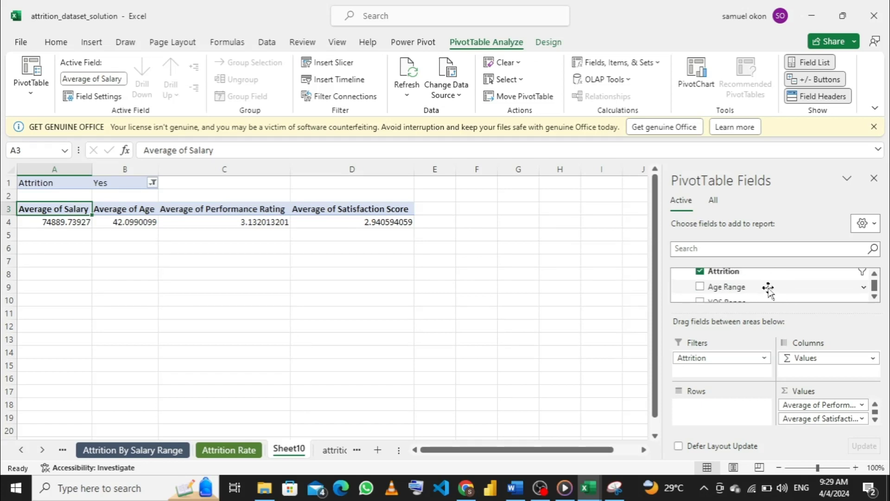
pyautogui.scroll(1, 769, 290)
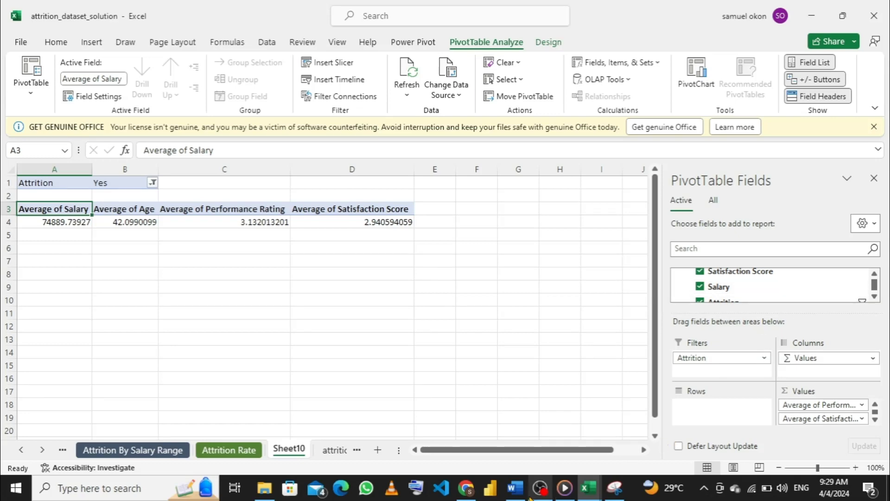
pyautogui.moveTo(516, 491)
pyautogui.click(518, 432)
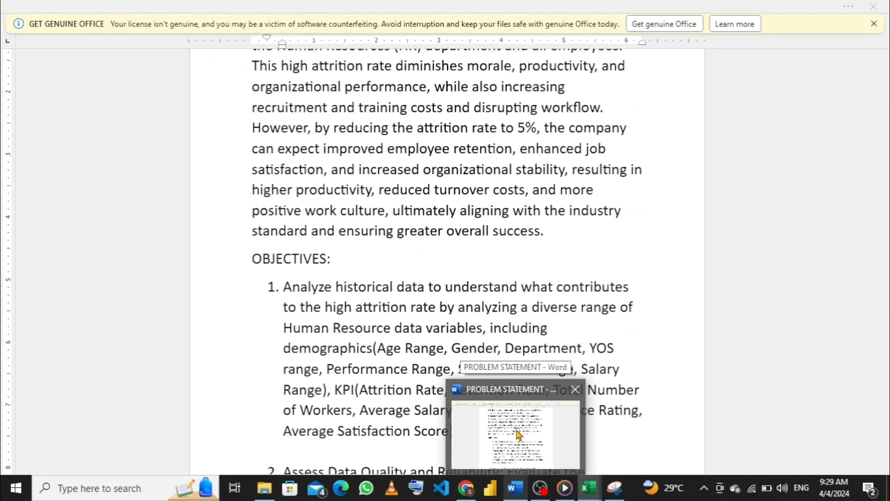
pyautogui.click(520, 433)
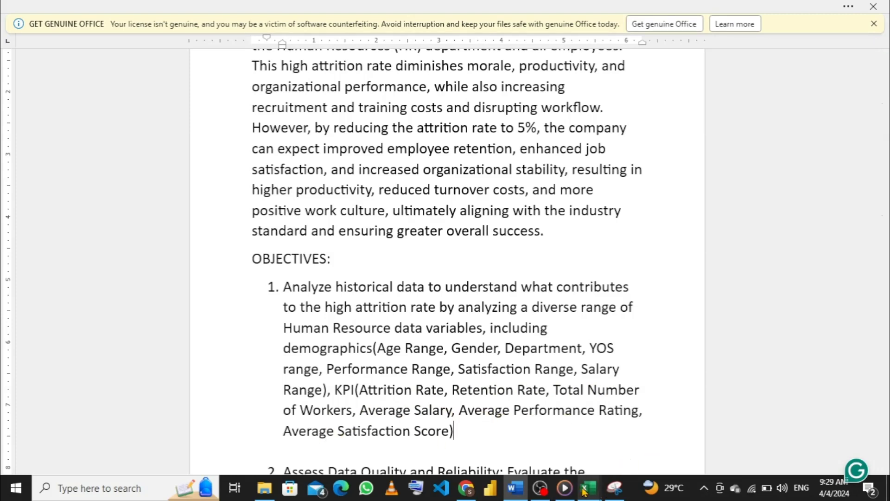
pyautogui.moveTo(585, 491)
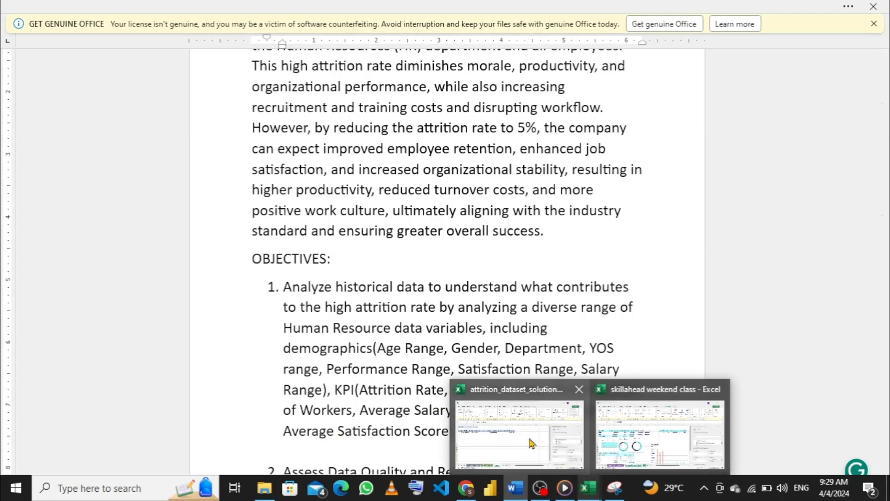
pyautogui.click(515, 406)
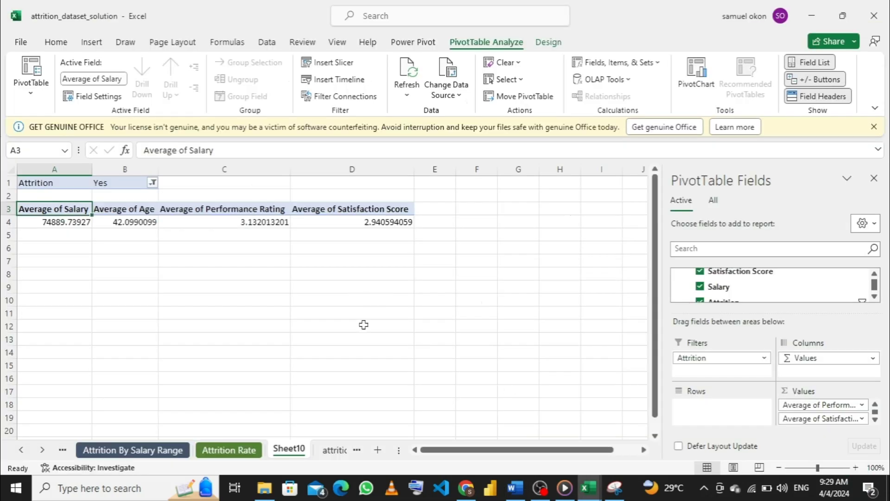
# Rename the sheet with the average-value PivotTable as KPI and give its tab a blue color.
pyautogui.doubleClick(289, 448)
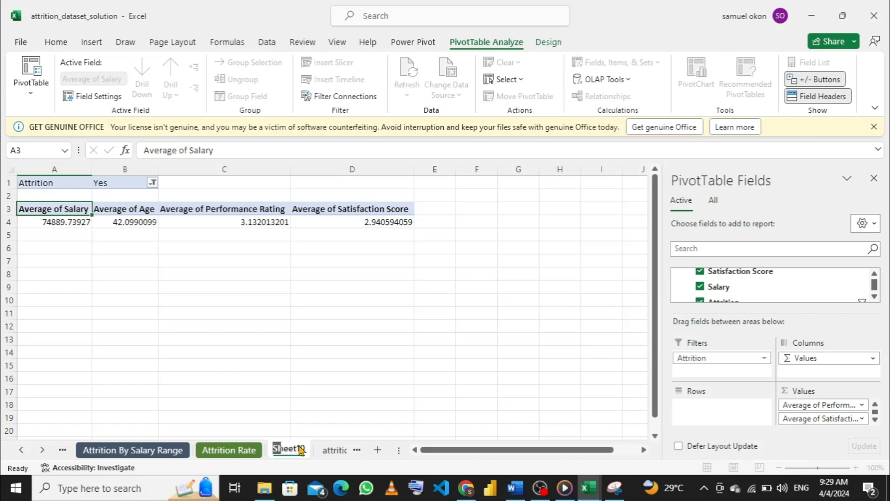
pyautogui.write('KPI')
pyautogui.press('Return')
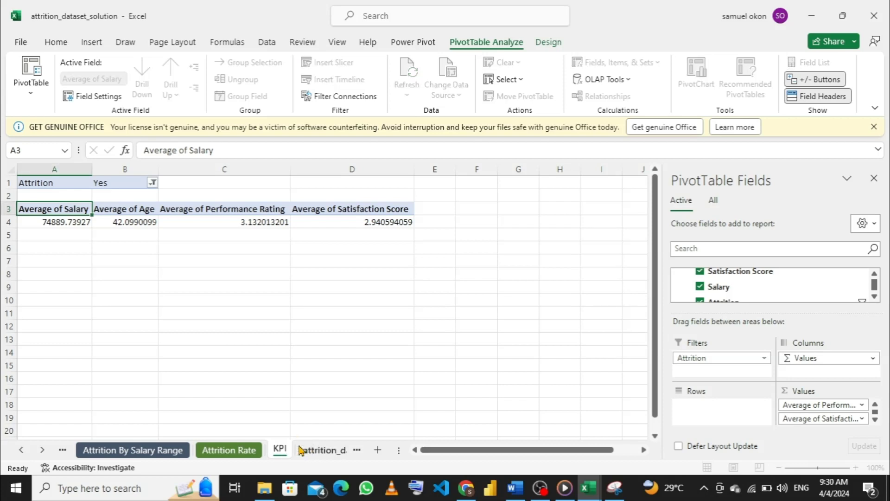
pyautogui.rightClick(280, 453)
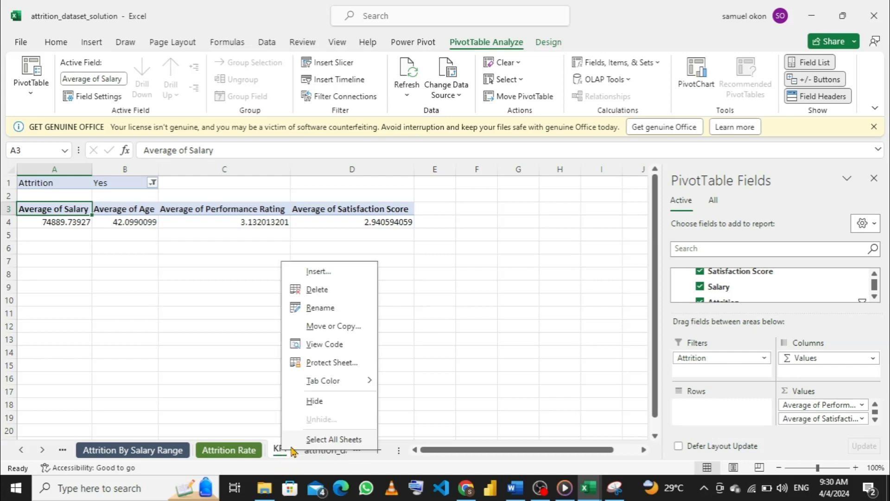
pyautogui.moveTo(356, 385)
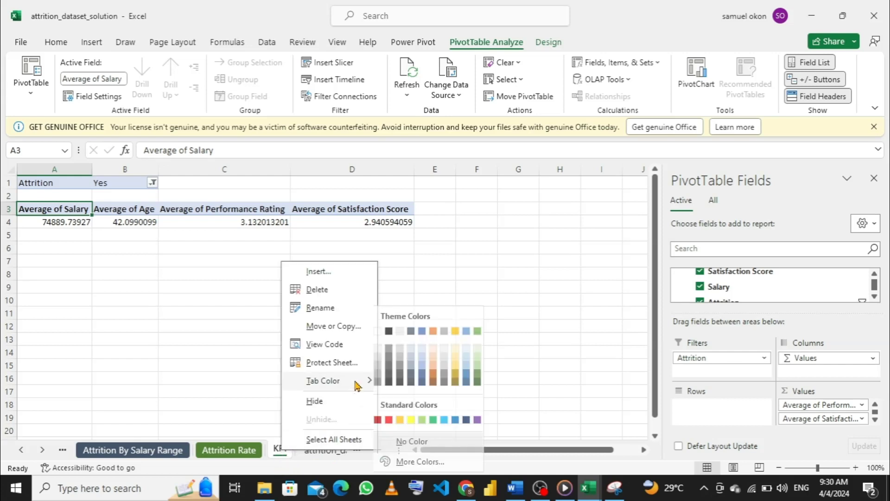
pyautogui.click(472, 372)
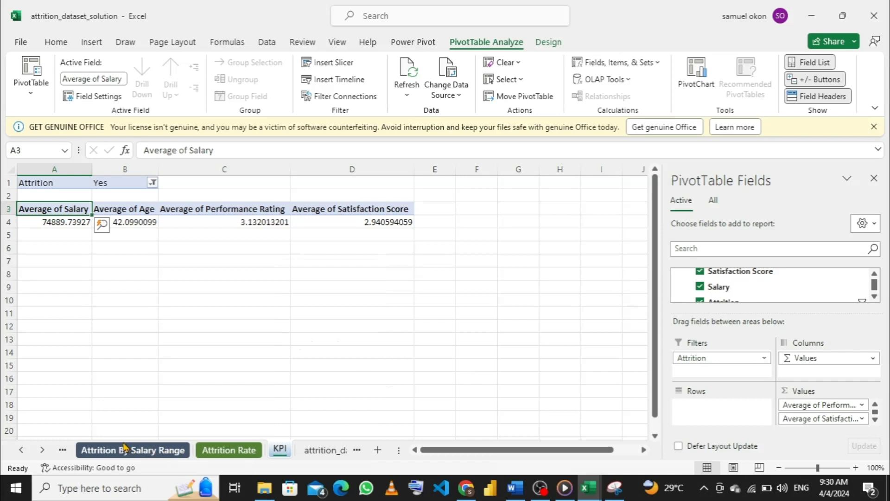
# Go back through the attrition sheets to the Attrition By Age Range sheet.
pyautogui.click(129, 452)
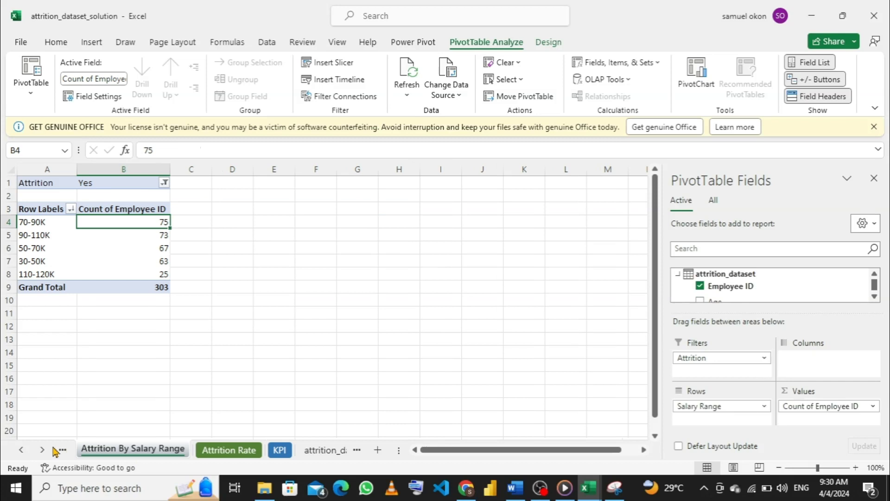
pyautogui.click(62, 449)
pyautogui.click(62, 450)
pyautogui.click(63, 450)
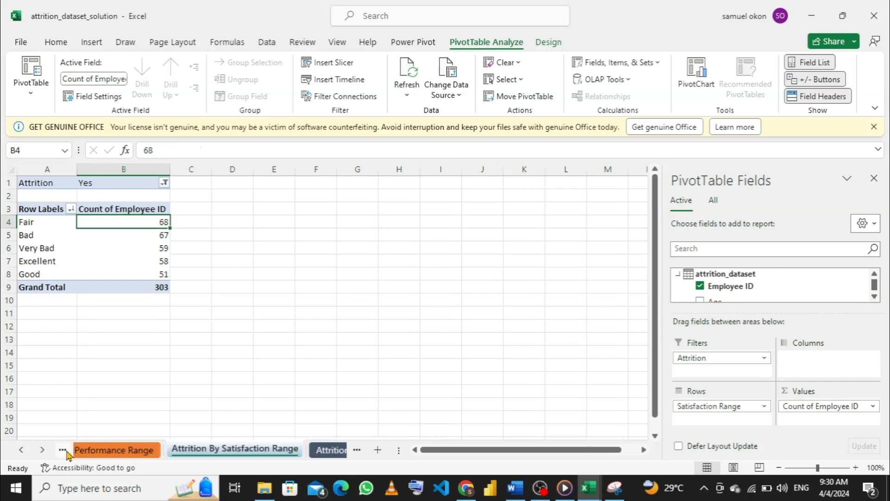
pyautogui.click(63, 450)
pyautogui.click(63, 449)
pyautogui.click(63, 450)
pyautogui.click(63, 450)
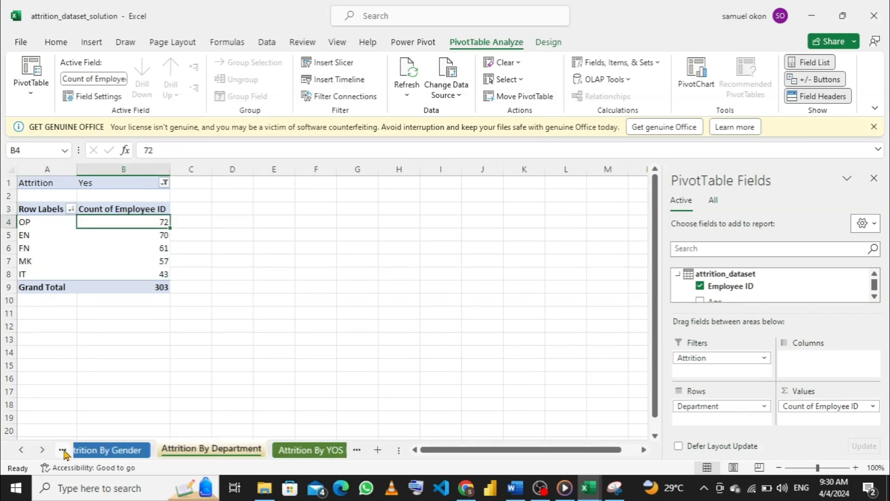
pyautogui.click(63, 449)
pyautogui.click(63, 450)
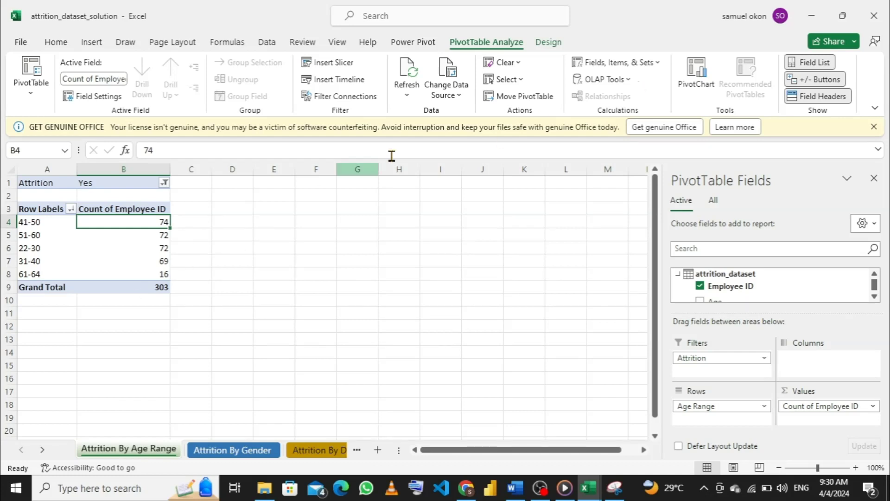
# Insert a Clustered Column PivotChart for the age range PivotTable.
pyautogui.click(697, 73)
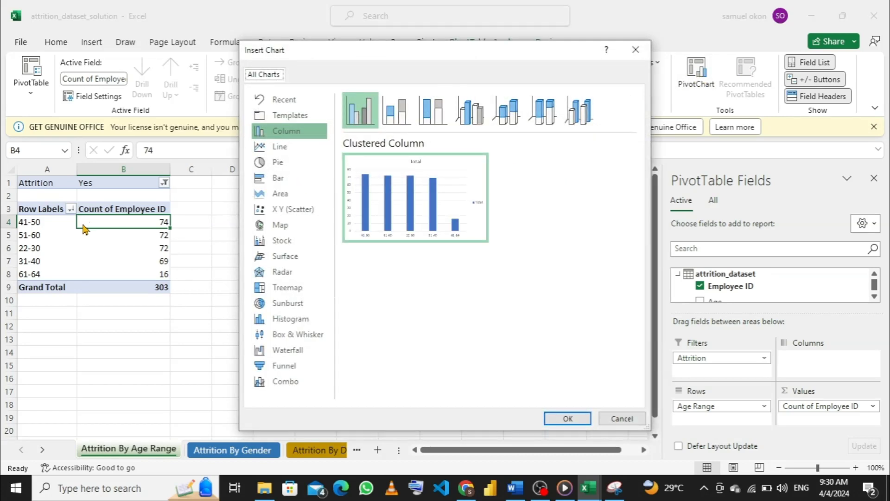
pyautogui.click(636, 50)
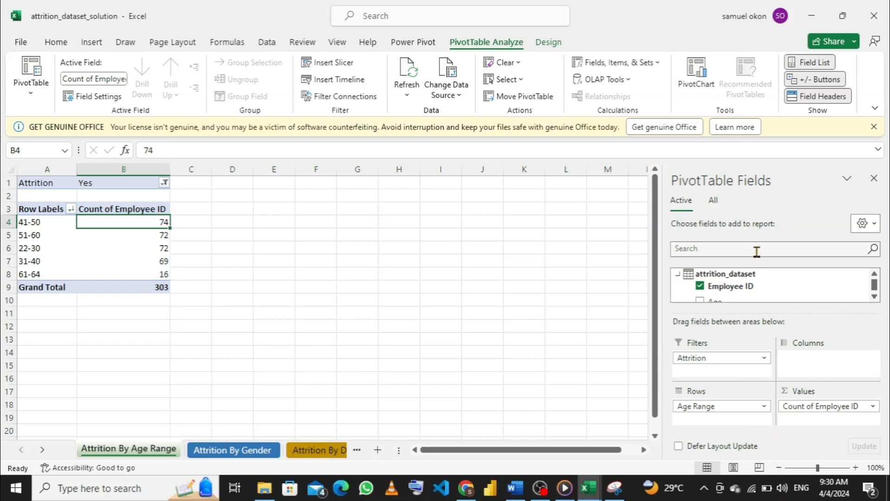
pyautogui.click(696, 82)
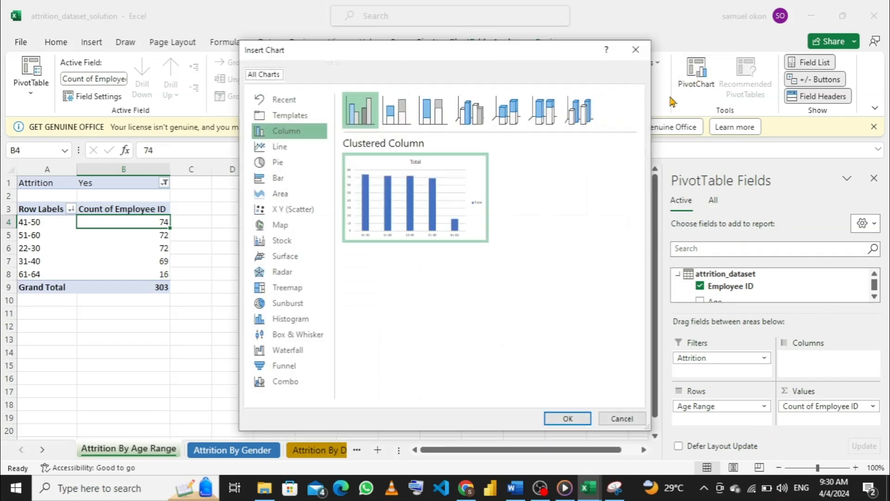
pyautogui.moveTo(441, 194)
pyautogui.click(573, 420)
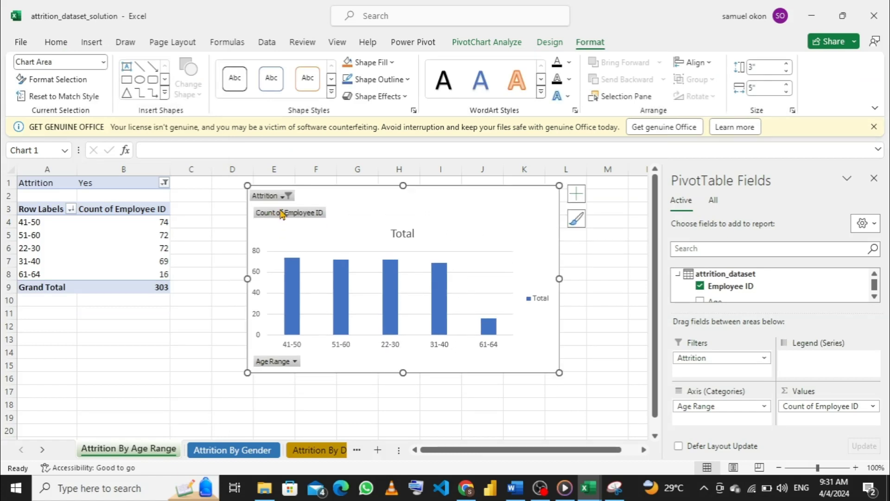
# Try hiding all field buttons on the age range PivotChart, and undo that change.
pyautogui.rightClick(280, 215)
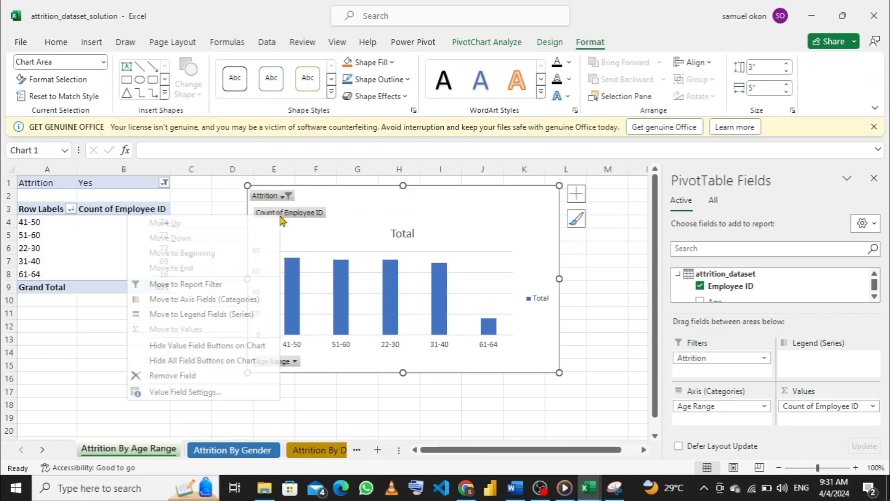
pyautogui.click(194, 366)
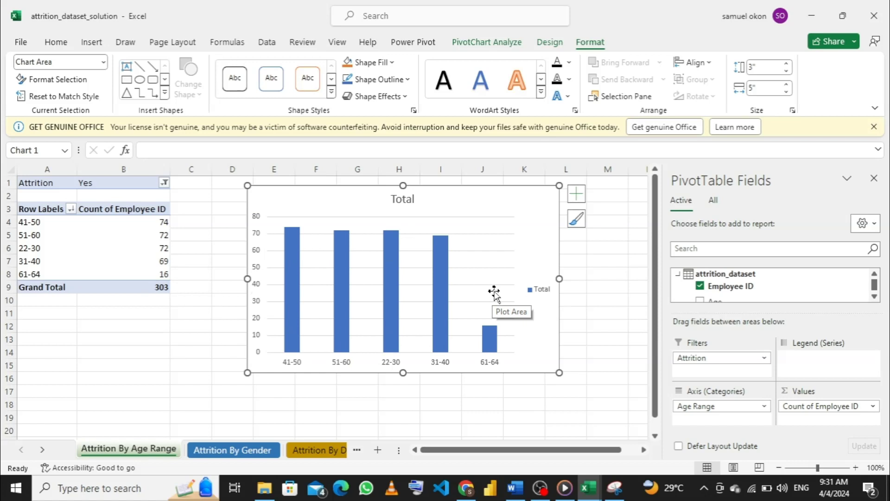
pyautogui.hotkey('ctrl', 'z')
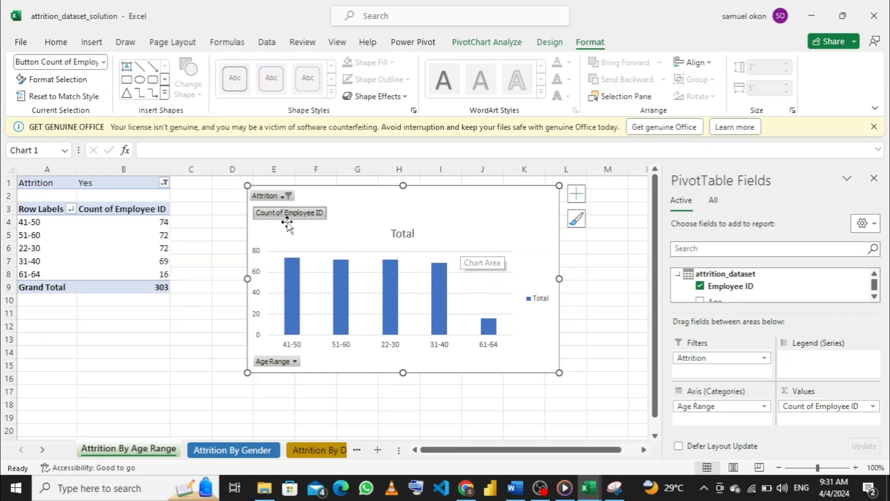
# Insert a 100% Stacked Bar PivotChart for the PivotTable on the Attrition By Gender sheet.
pyautogui.click(218, 454)
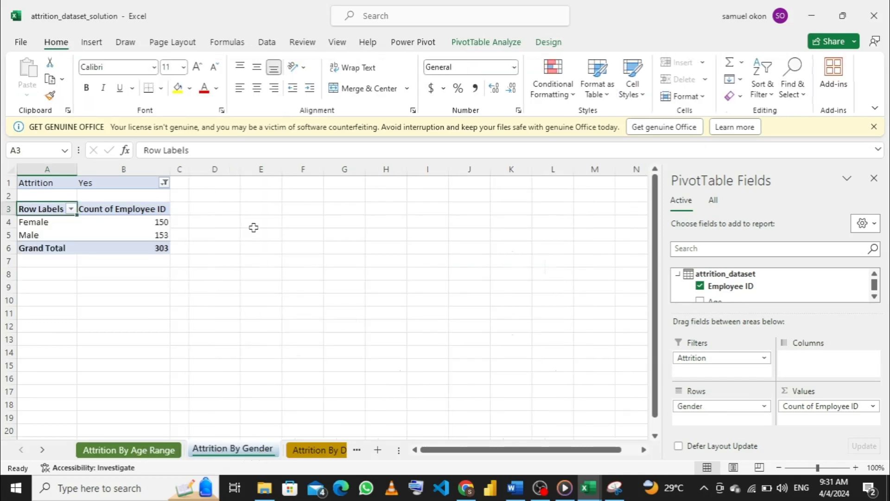
pyautogui.click(507, 46)
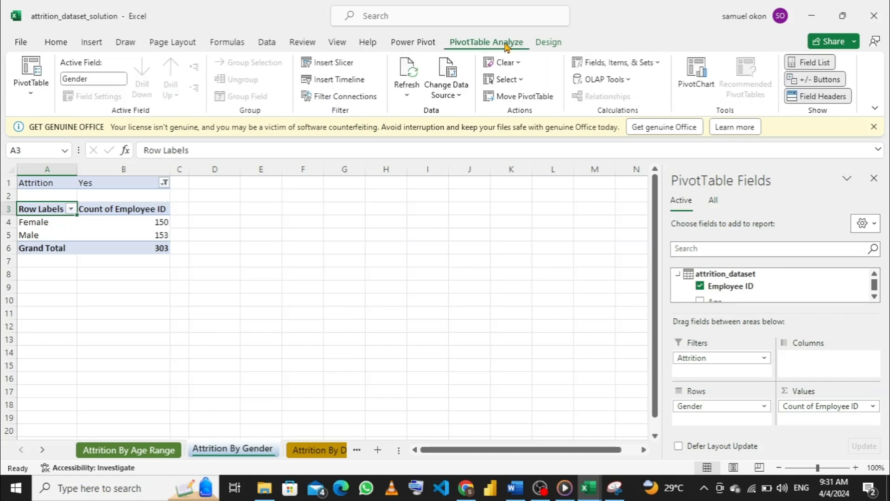
pyautogui.click(696, 74)
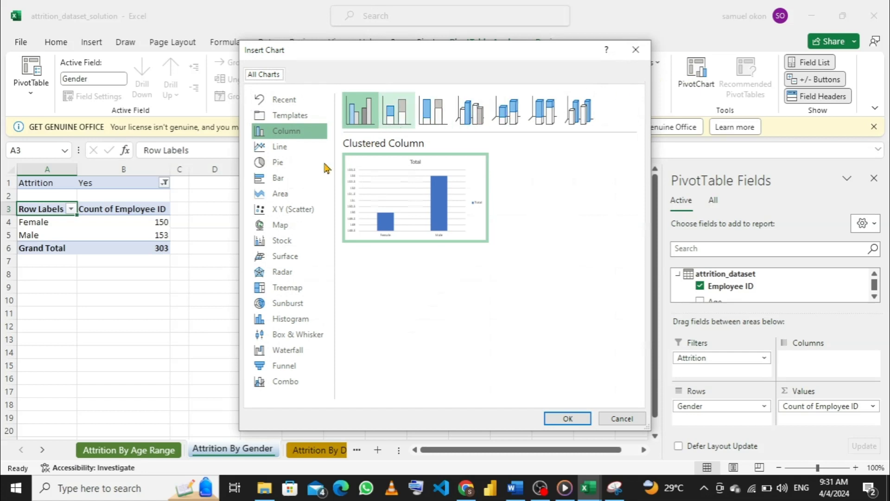
pyautogui.click(290, 181)
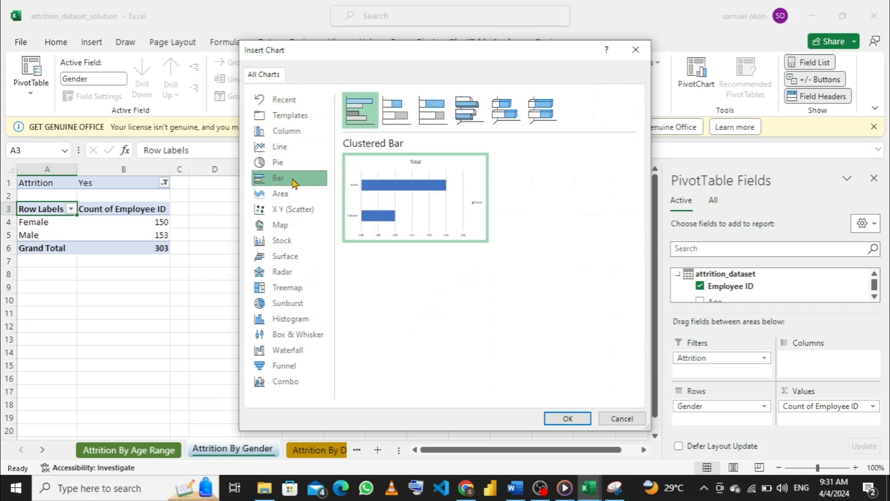
pyautogui.click(439, 111)
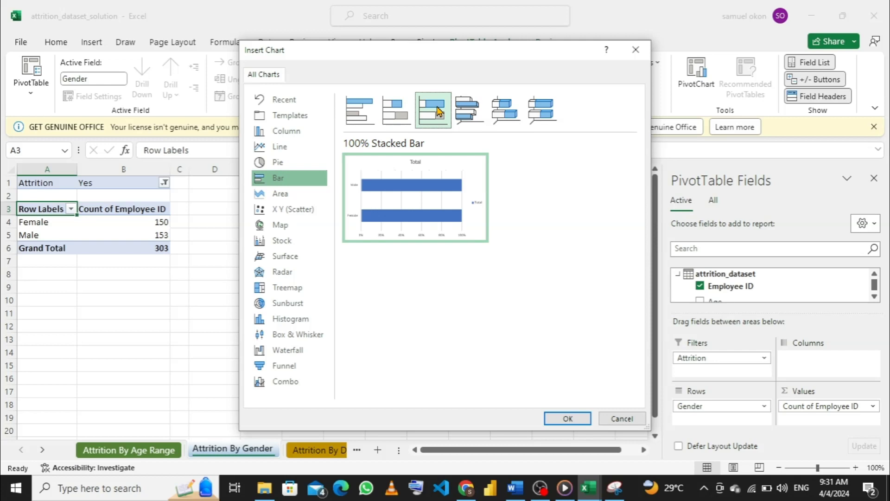
pyautogui.click(566, 419)
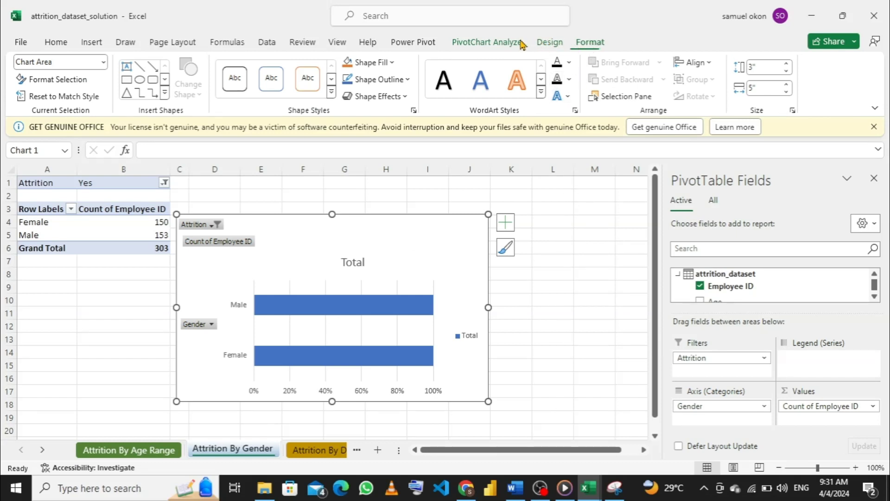
# Switch the gender chart's rows and columns so Gender forms the series, and move the chart off the PivotTable's Male column.
pyautogui.click(542, 42)
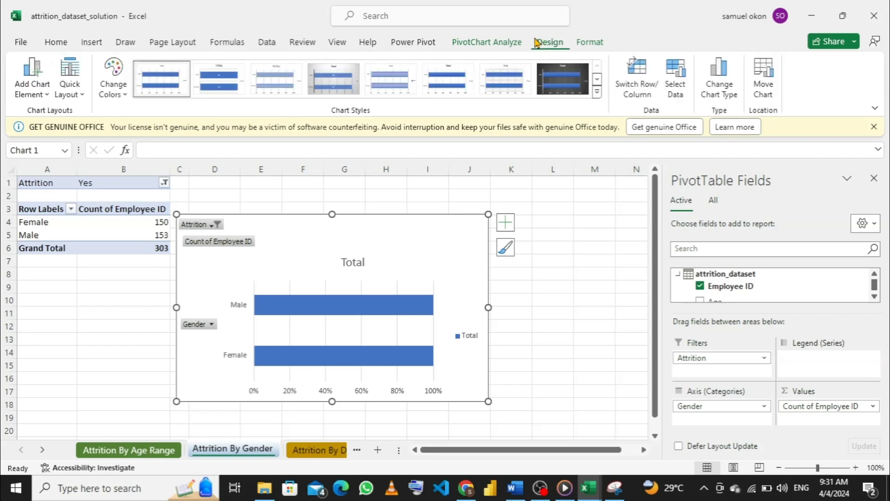
pyautogui.click(636, 87)
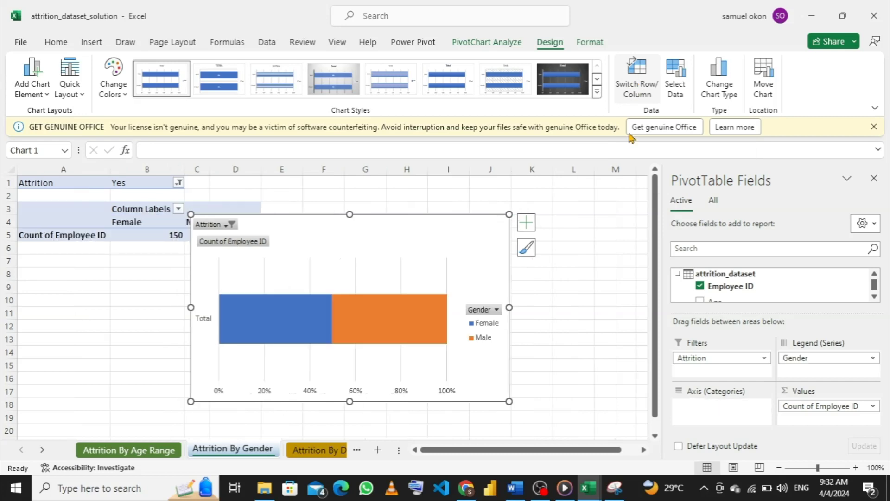
pyautogui.moveTo(439, 236); pyautogui.dragTo(511, 248)
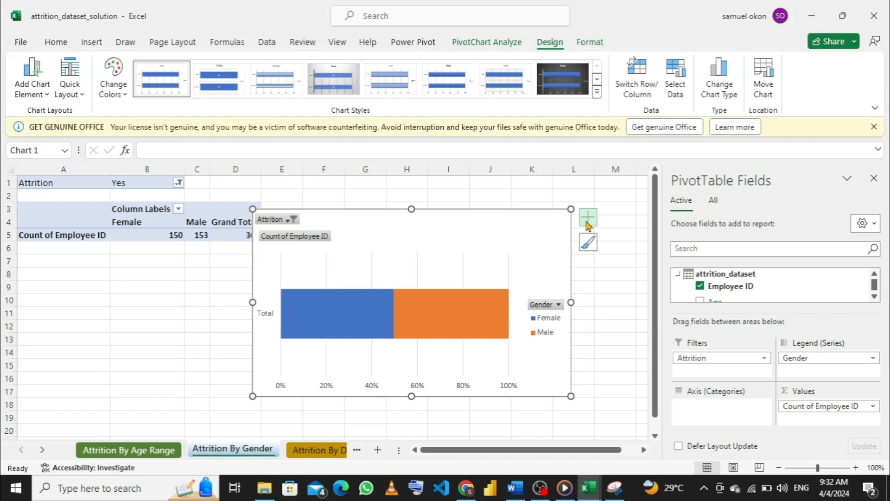
# Add data labels to the gender chart and shift the chart slightly back toward the PivotTable.
pyautogui.click(587, 226)
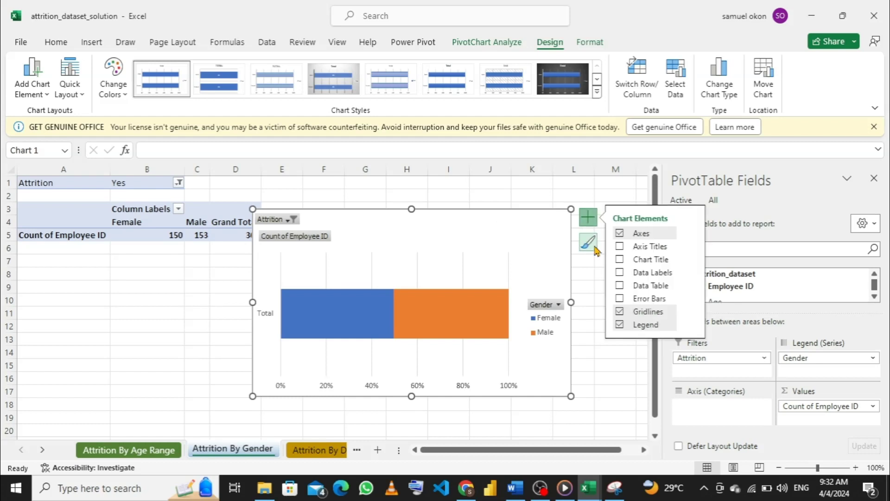
pyautogui.click(620, 273)
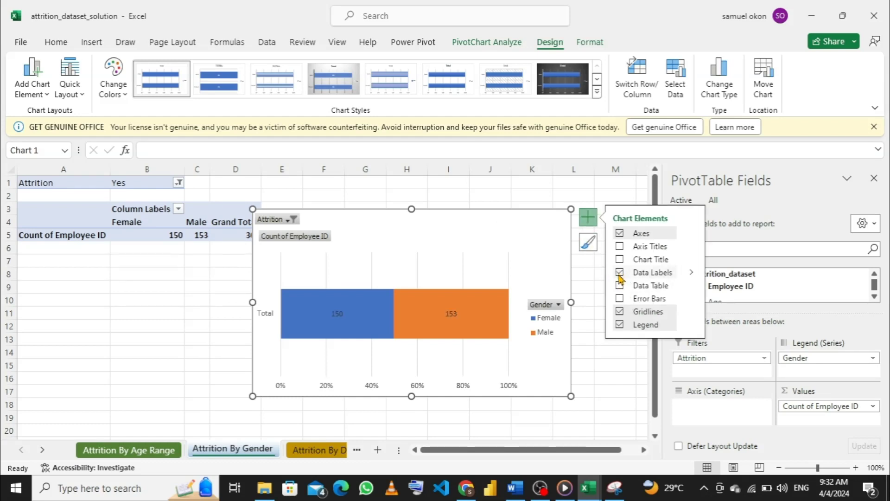
pyautogui.moveTo(490, 227); pyautogui.dragTo(469, 222)
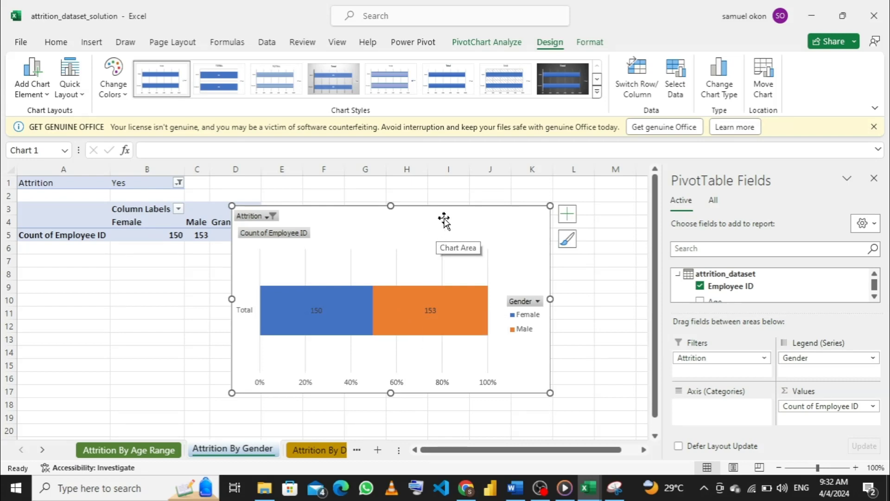
# Insert a Clustered Column PivotChart for the PivotTable on the Attrition By Department sheet and move the chart clear of the table.
pyautogui.click(317, 451)
pyautogui.click(258, 451)
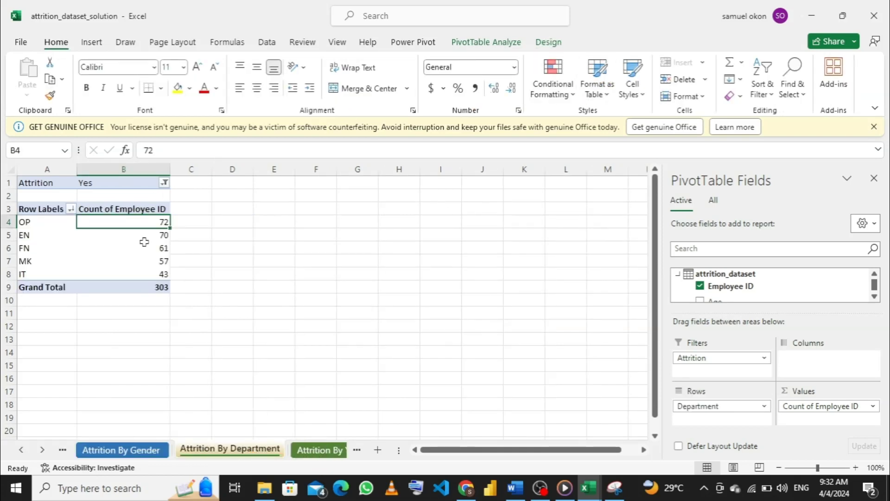
pyautogui.click(483, 45)
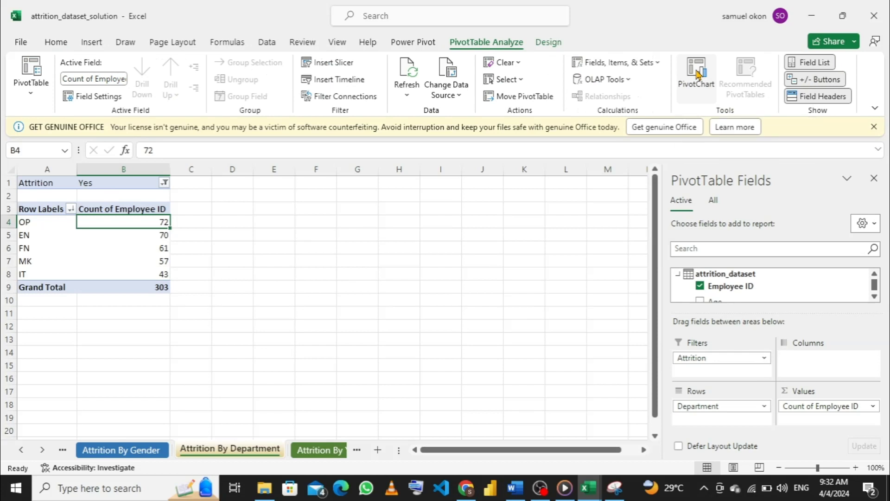
pyautogui.click(698, 74)
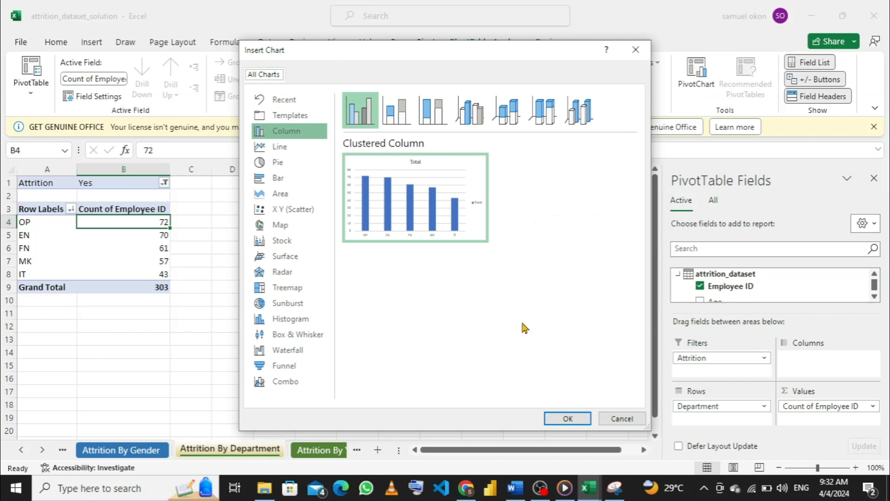
pyautogui.click(560, 423)
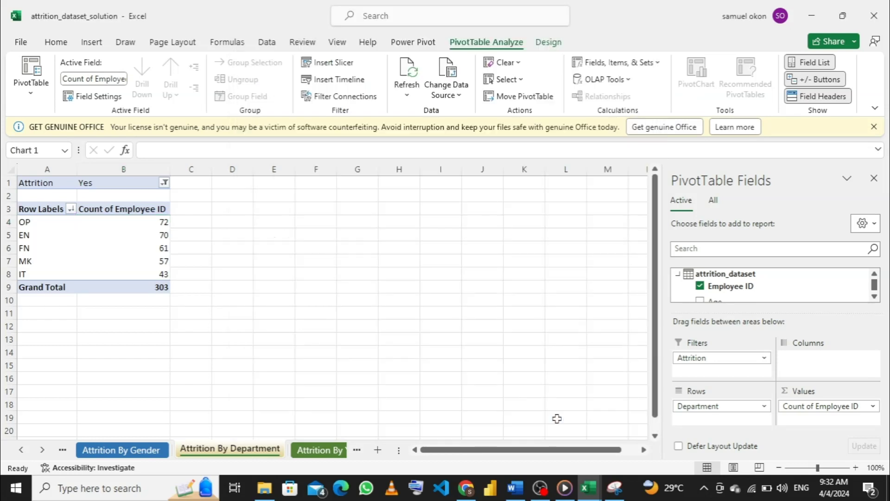
pyautogui.moveTo(410, 229); pyautogui.dragTo(469, 213)
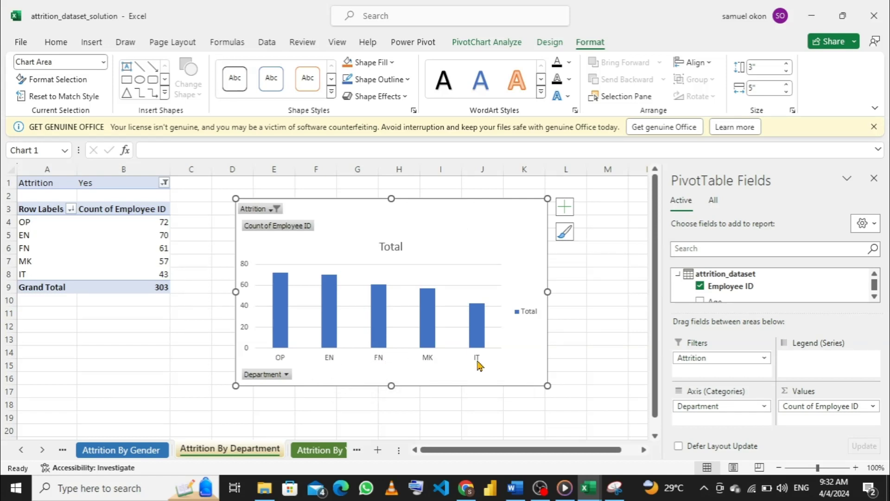
# Go to the attrition_dataset sheet and open its query for editing in the Power Query Editor.
pyautogui.click(321, 452)
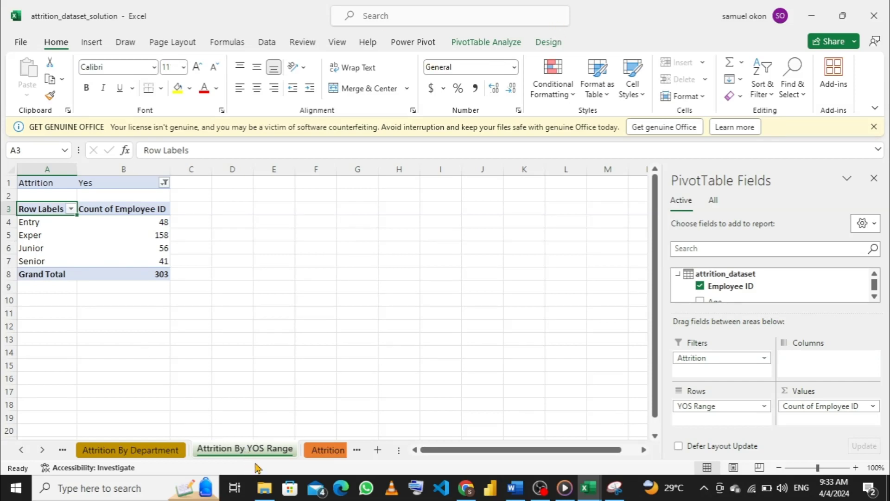
pyautogui.click(341, 452)
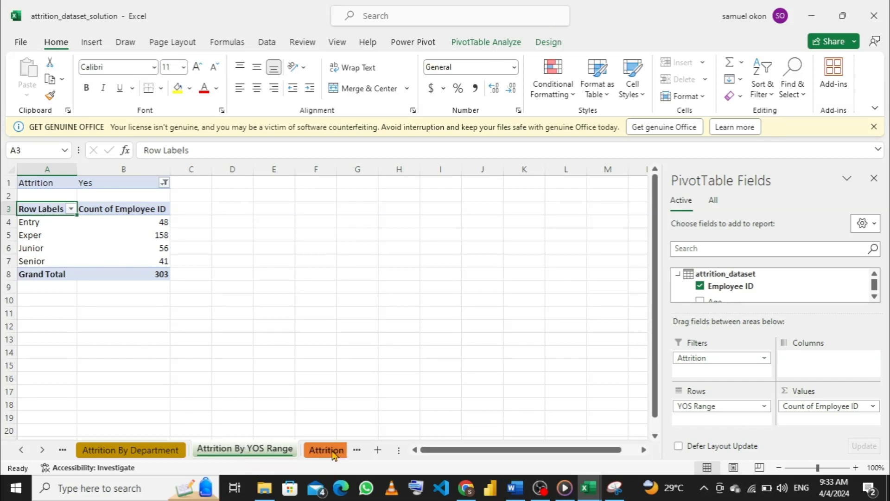
pyautogui.click(356, 454)
pyautogui.click(354, 455)
pyautogui.click(356, 453)
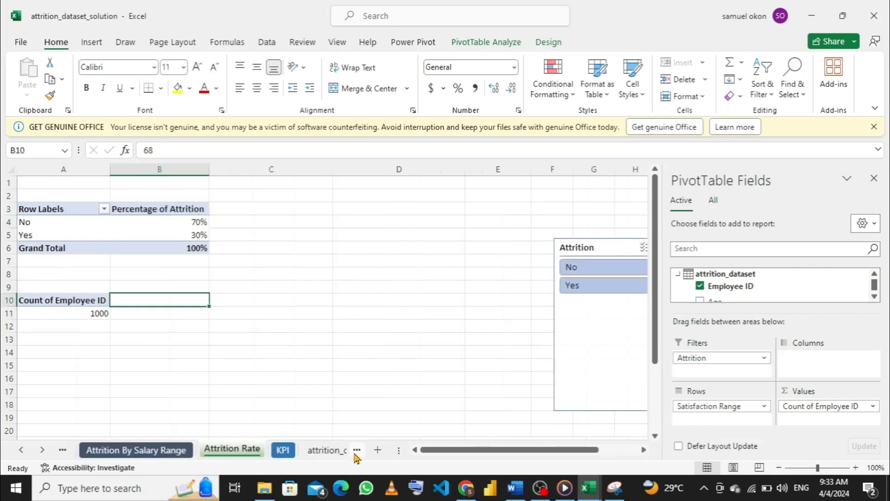
pyautogui.click(330, 457)
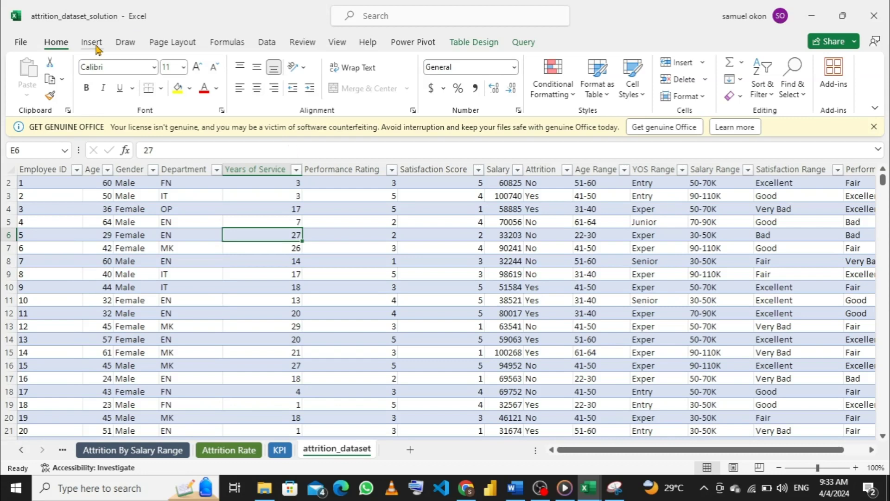
pyautogui.click(523, 43)
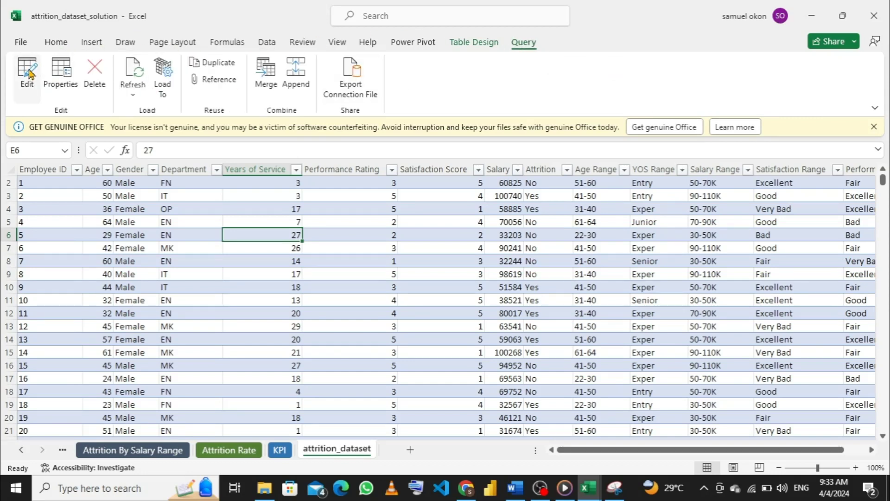
pyautogui.click(28, 73)
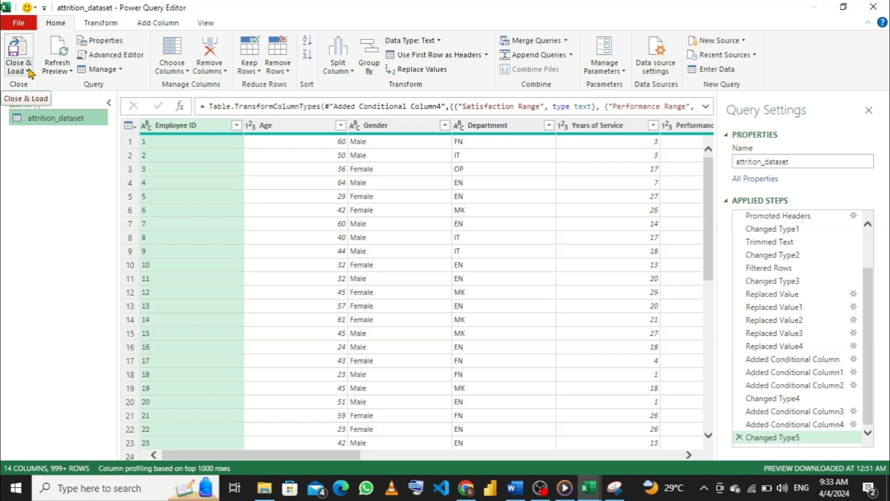
# Replace the value Exper with Expert in the YOS Range column, and load the query back into the worksheet.
pyautogui.moveTo(245, 460); pyautogui.dragTo(486, 458)
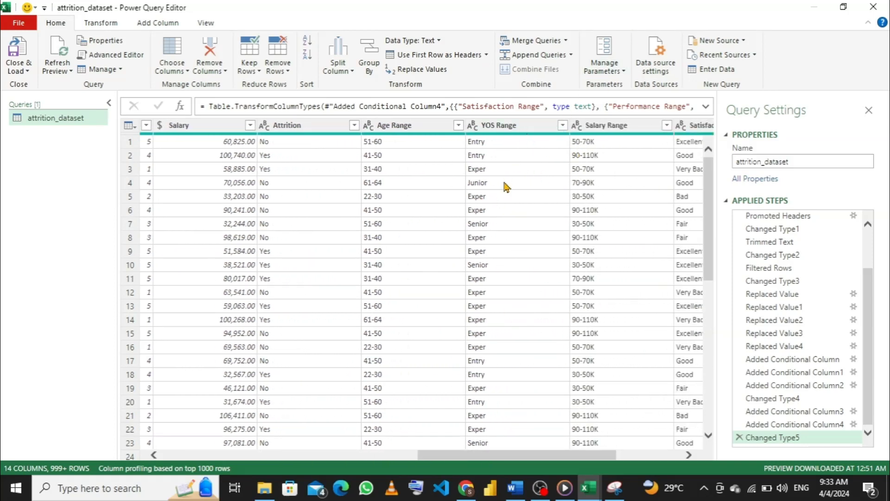
pyautogui.rightClick(491, 200)
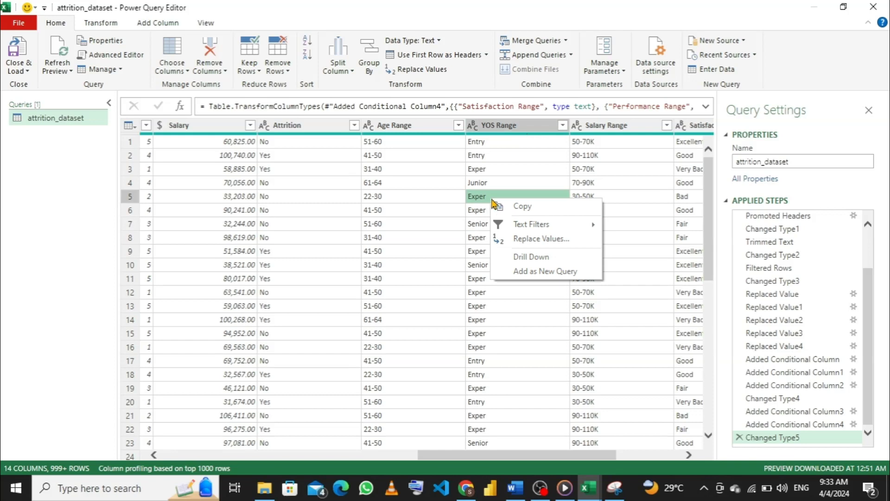
pyautogui.click(551, 239)
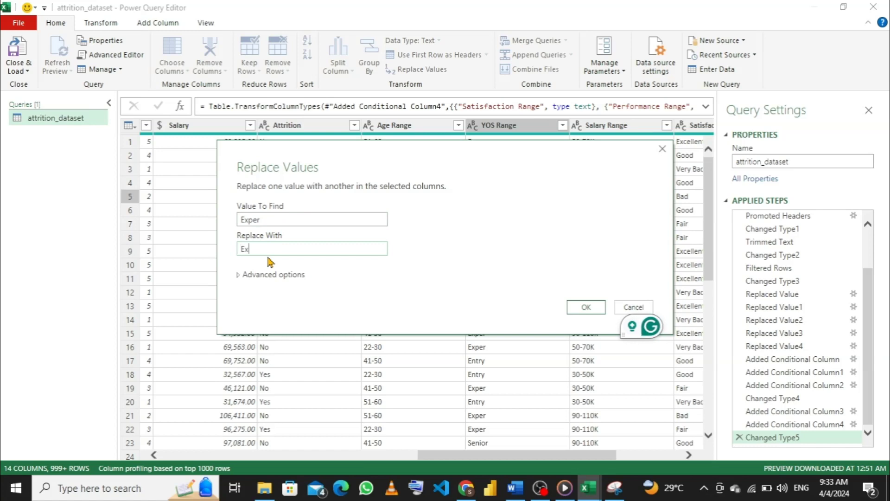
pyautogui.write('pert')
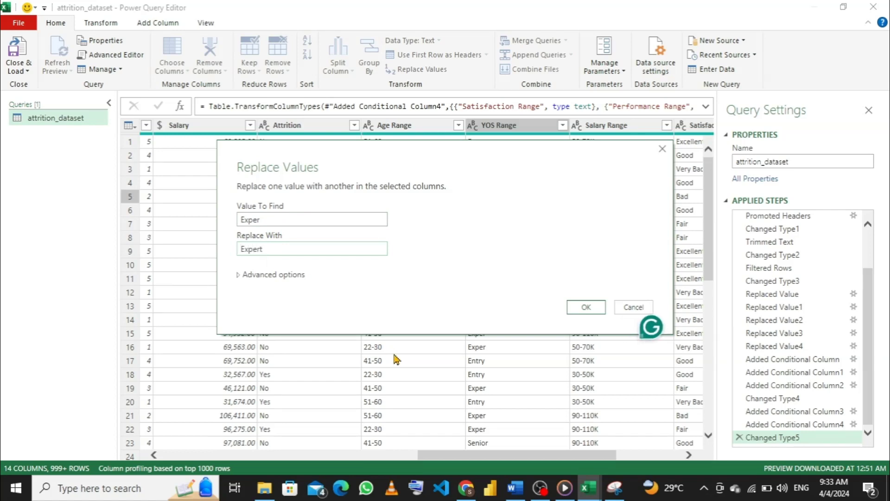
pyautogui.click(580, 307)
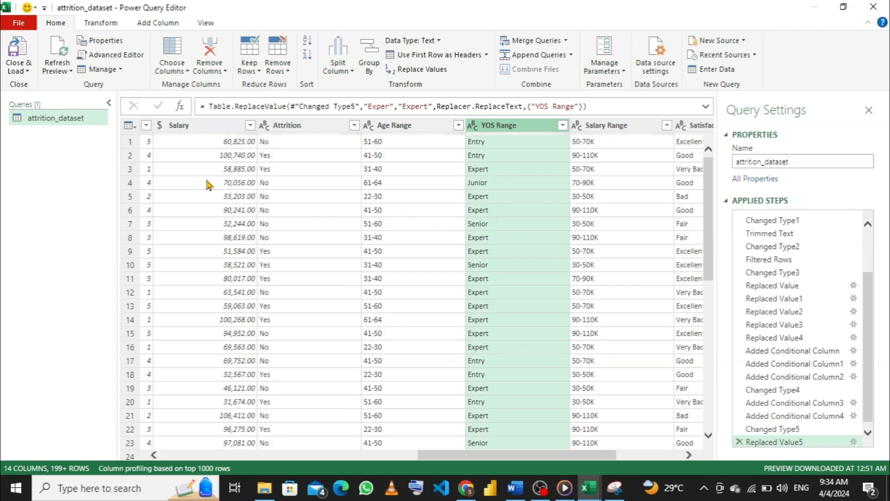
pyautogui.click(28, 70)
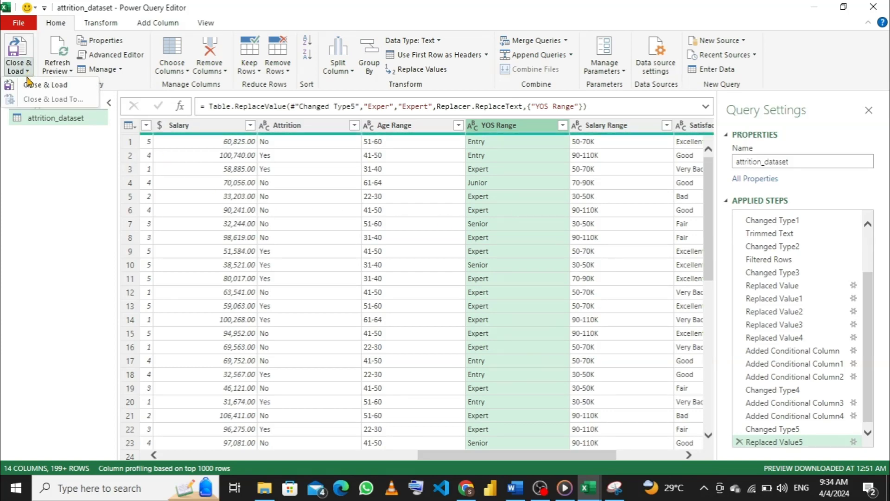
pyautogui.click(31, 87)
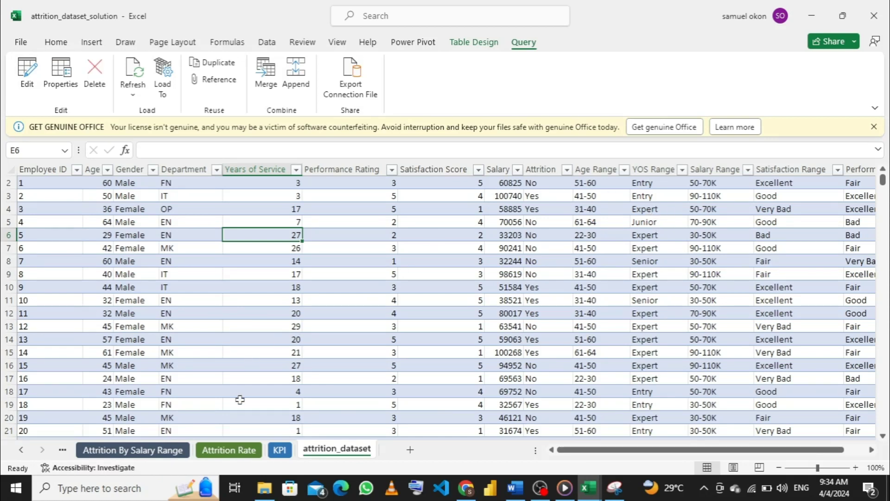
# Return to the Attrition By YOS Range sheet and refresh all data to update its PivotTable.
pyautogui.click(170, 449)
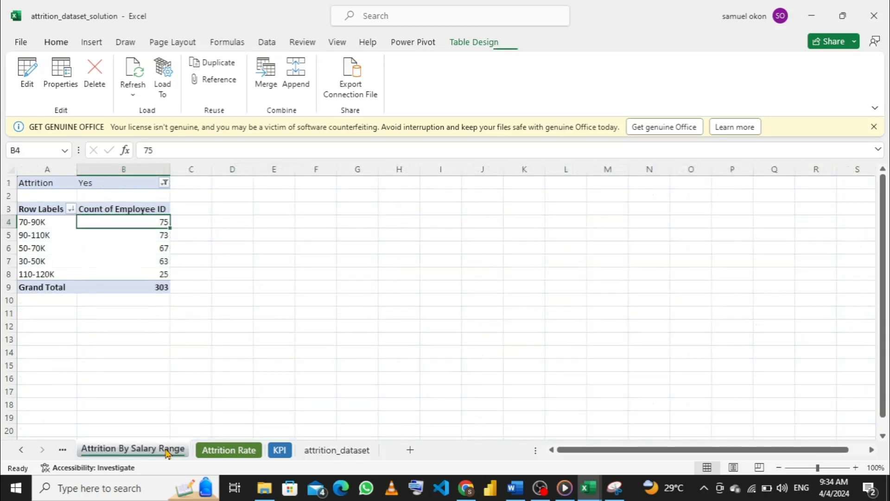
pyautogui.click(67, 454)
pyautogui.click(67, 454)
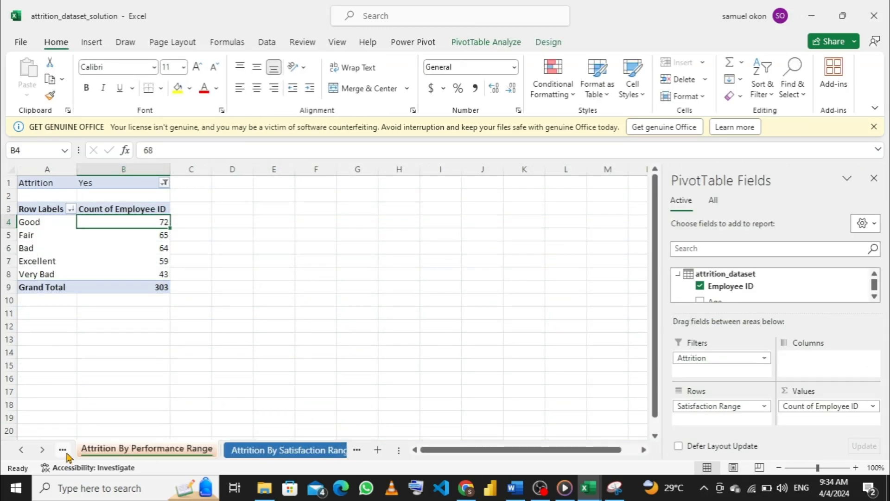
pyautogui.click(62, 452)
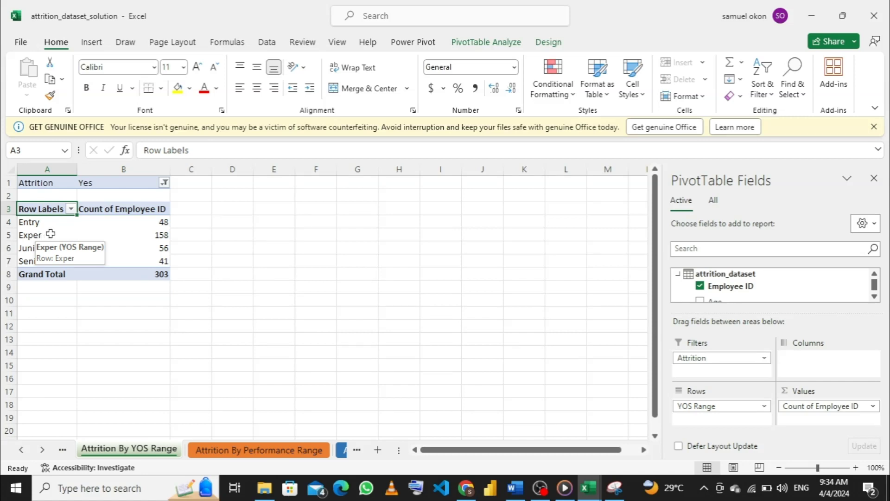
pyautogui.click(267, 44)
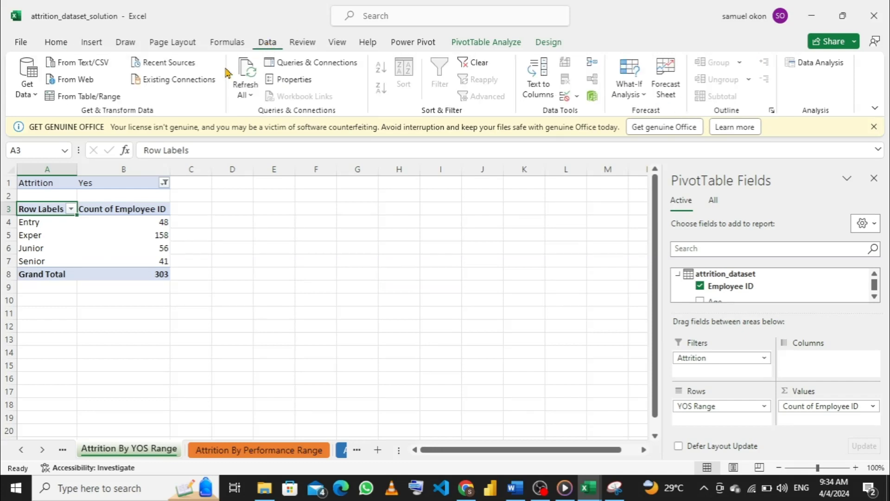
pyautogui.click(252, 98)
pyautogui.click(267, 113)
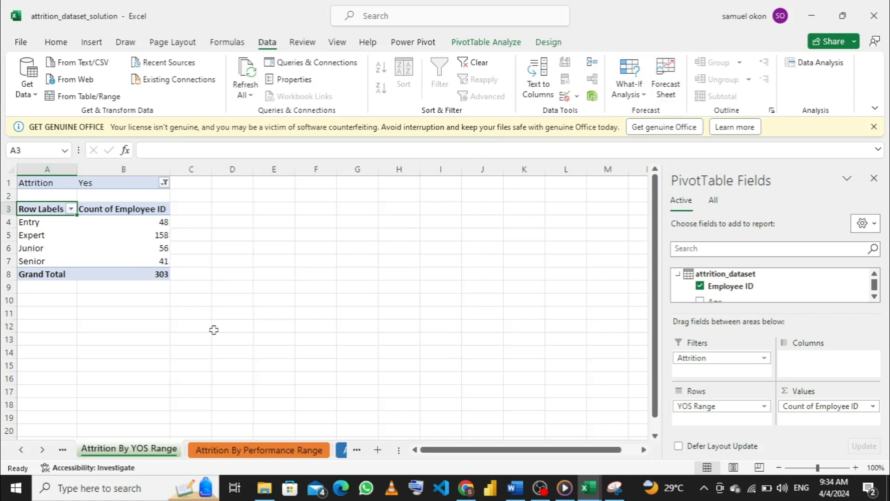
# Insert a Clustered Bar PivotChart for the YOS Range PivotTable and move the chart farther from the table.
pyautogui.click(491, 41)
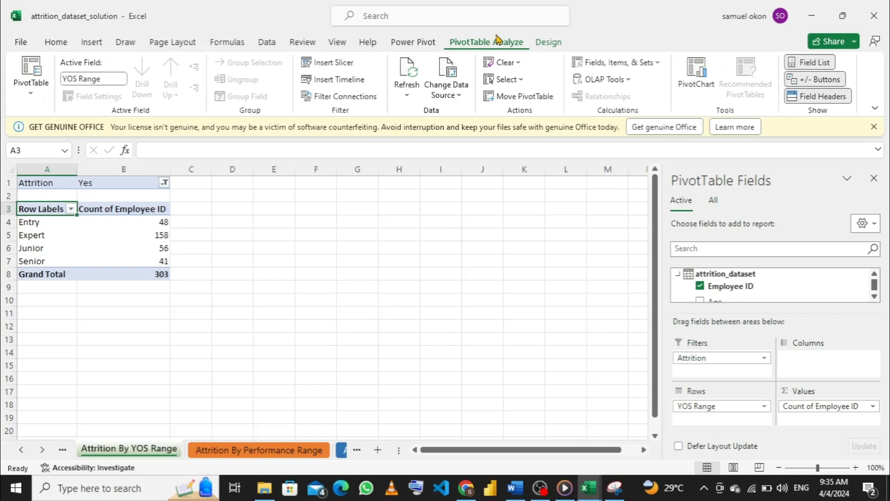
pyautogui.click(702, 74)
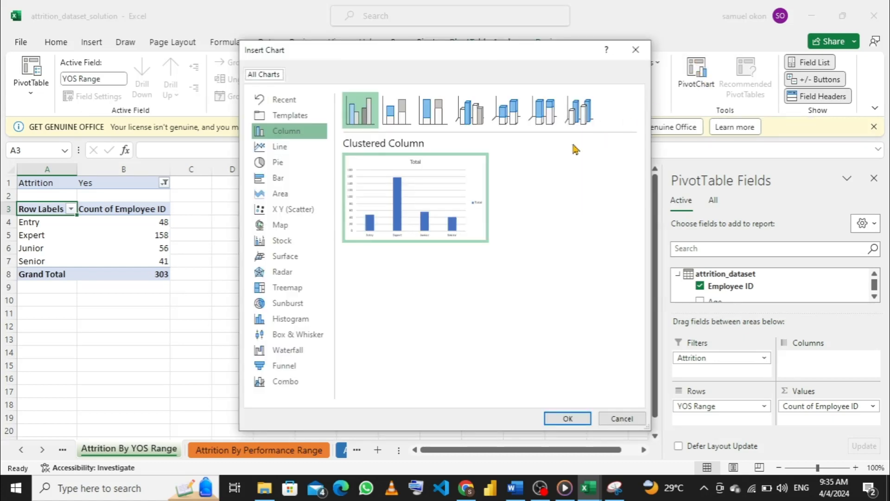
pyautogui.click(272, 181)
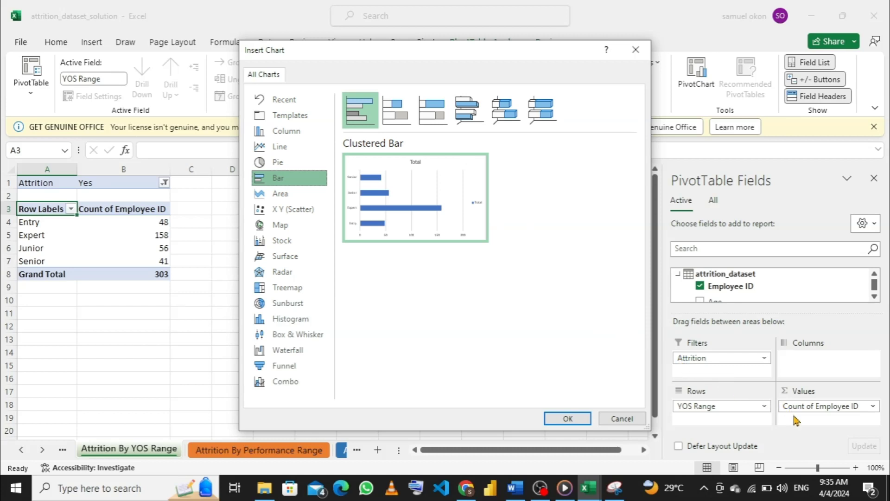
pyautogui.click(563, 417)
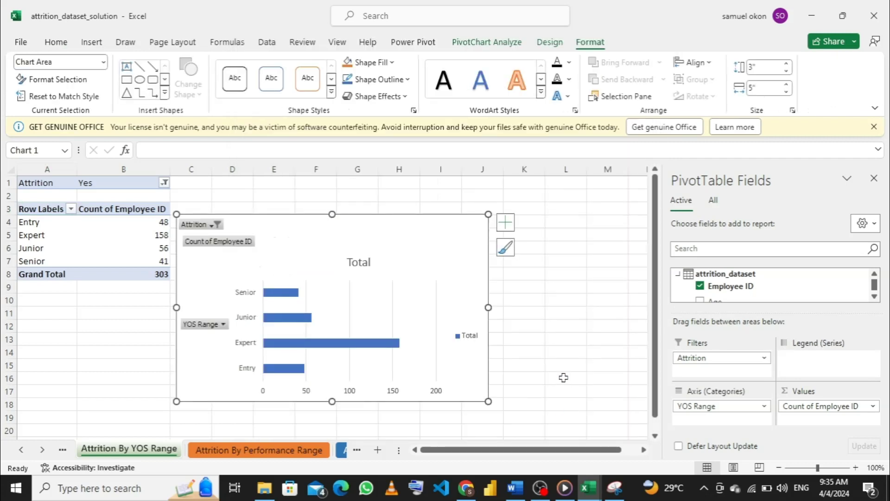
pyautogui.moveTo(425, 222); pyautogui.dragTo(522, 197)
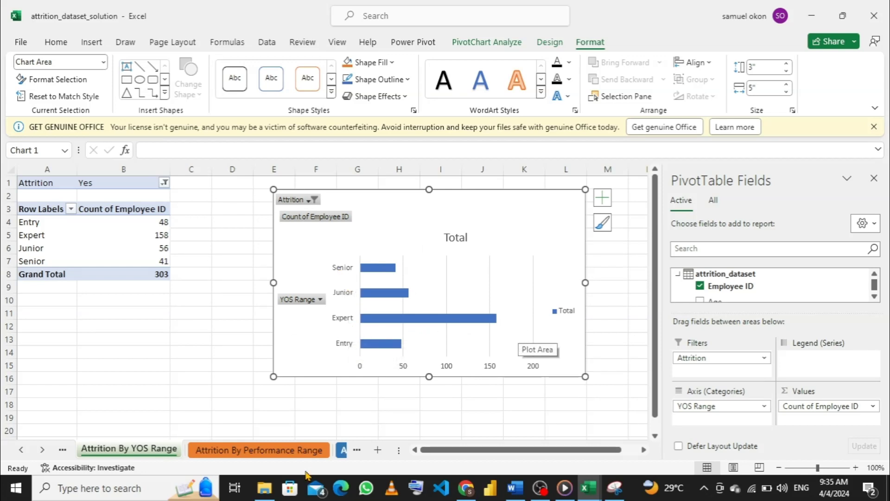
# On the Attrition By Performance Range sheet, enter =A4 in cell E4 and fill it across E4:F8 to mirror the PivotTable.
pyautogui.click(248, 450)
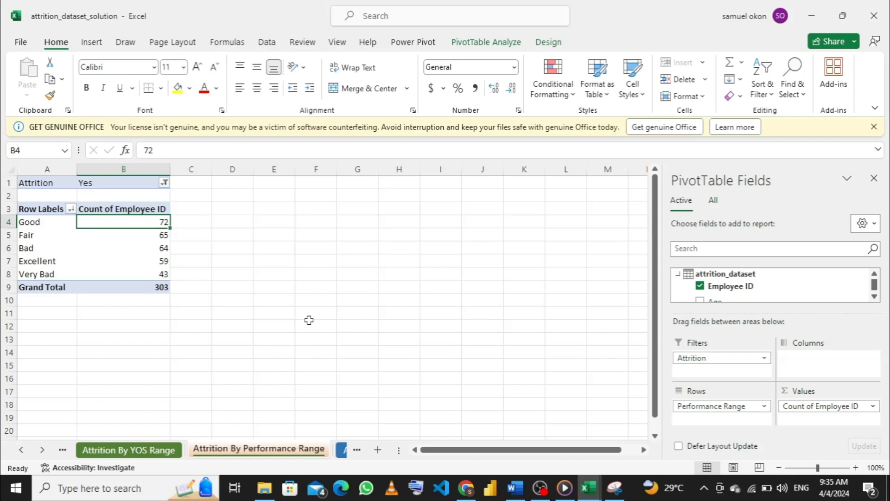
pyautogui.click(285, 220)
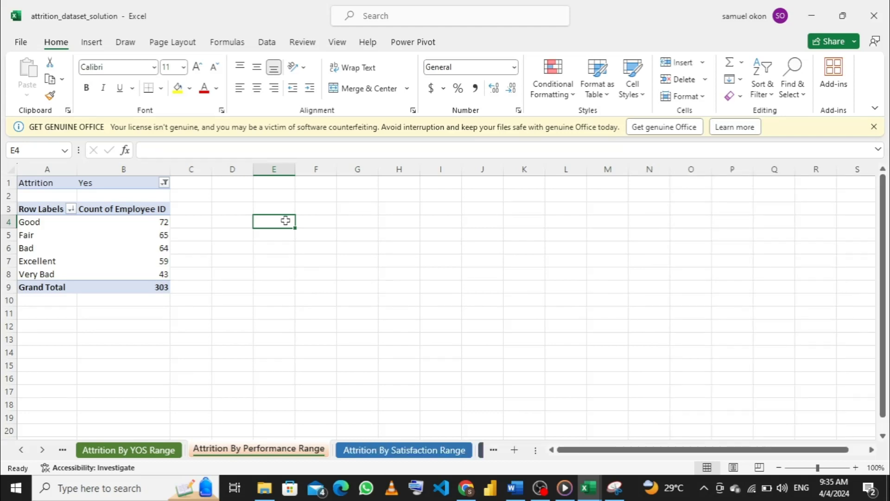
pyautogui.write('=')
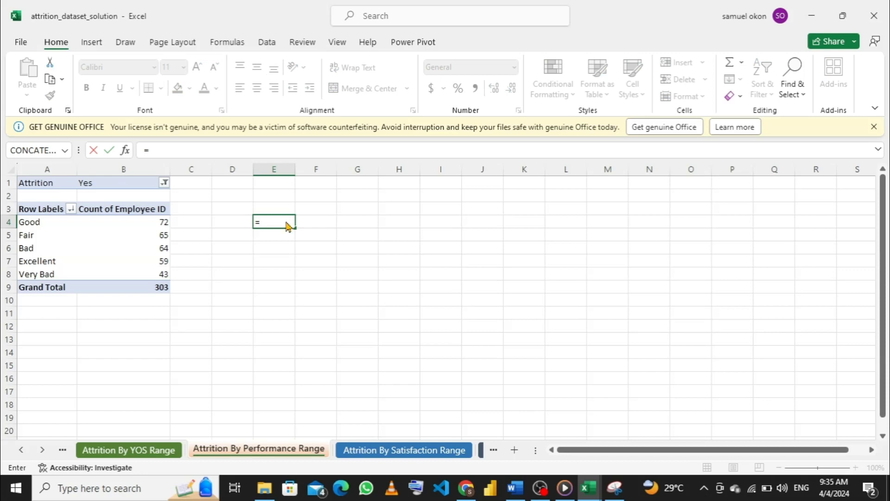
pyautogui.write('a')
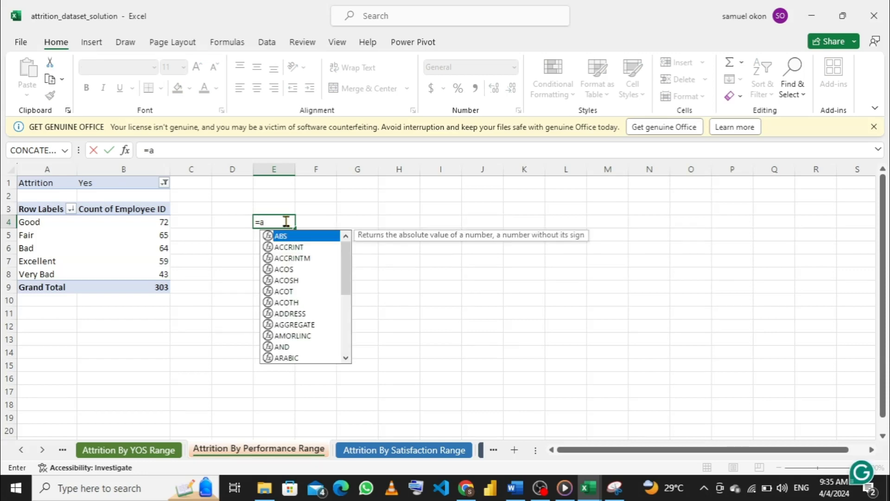
pyautogui.write('4')
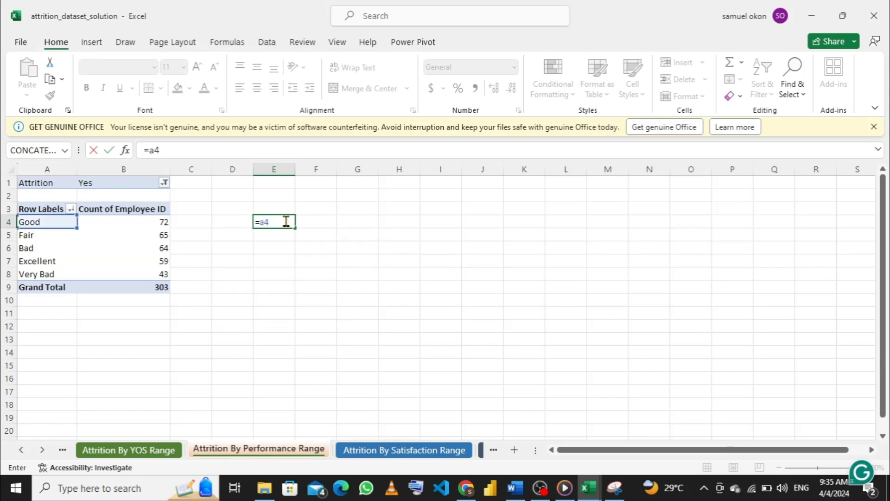
pyautogui.press('Return')
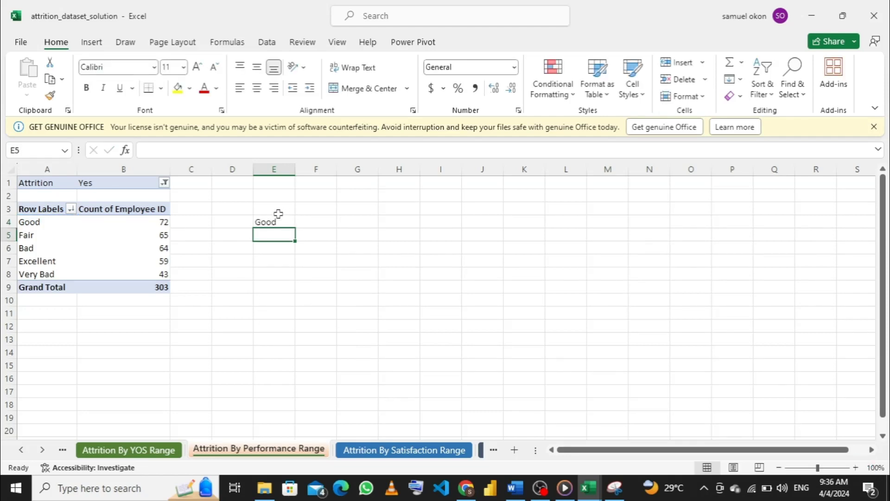
pyautogui.click(283, 221)
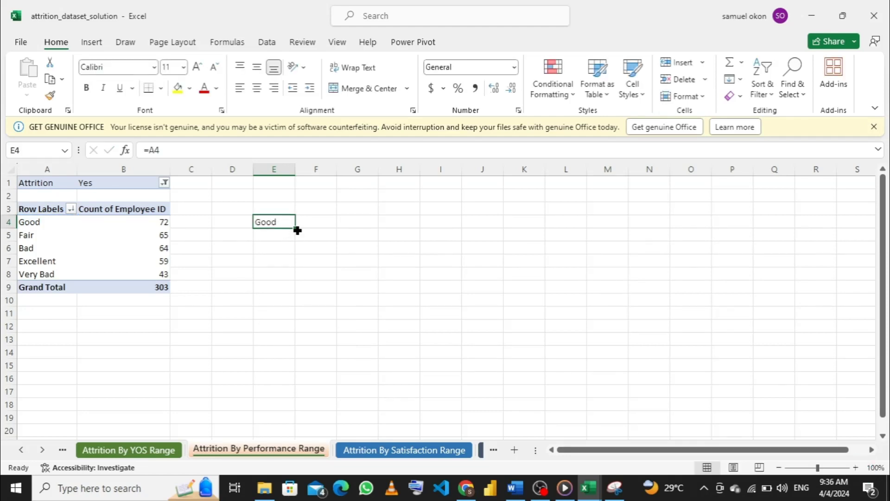
pyautogui.moveTo(295, 228)
pyautogui.mouseDown()
pyautogui.moveTo(291, 284)
pyautogui.moveTo(343, 288)
pyautogui.mouseUp()
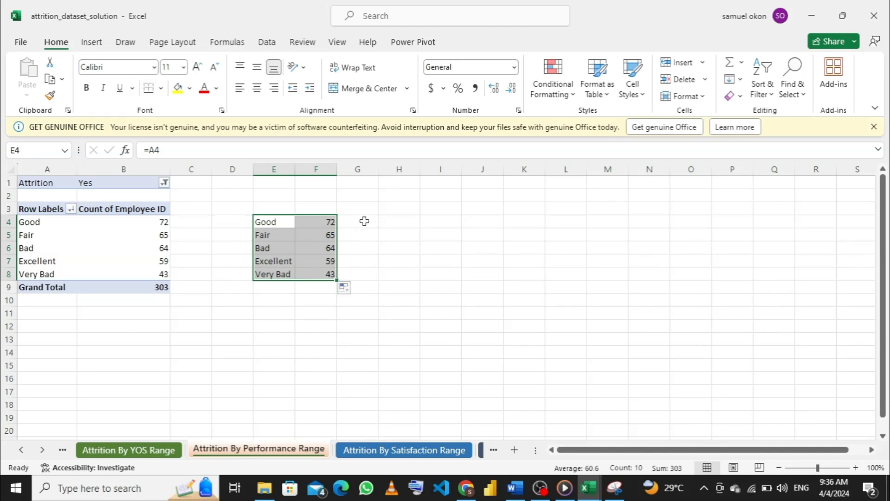
# Enter the formula =MAX(F4:F8)*1.25 in cell G3.
pyautogui.click(358, 208)
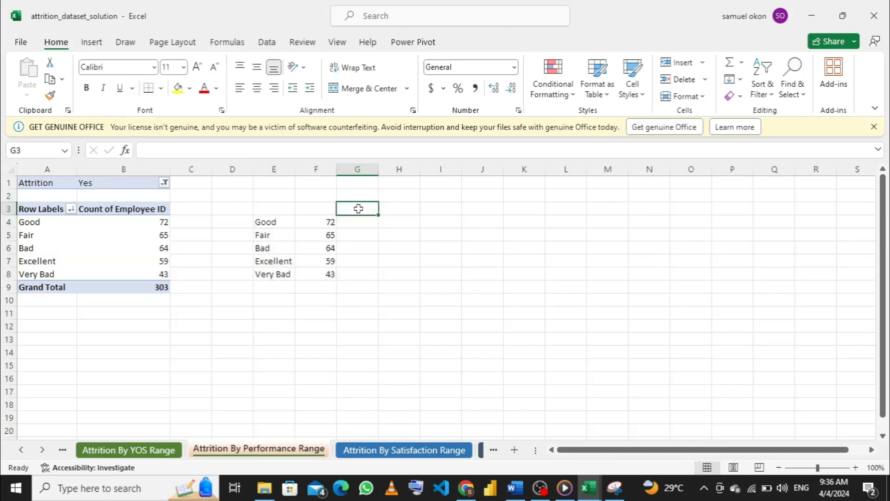
pyautogui.write('=')
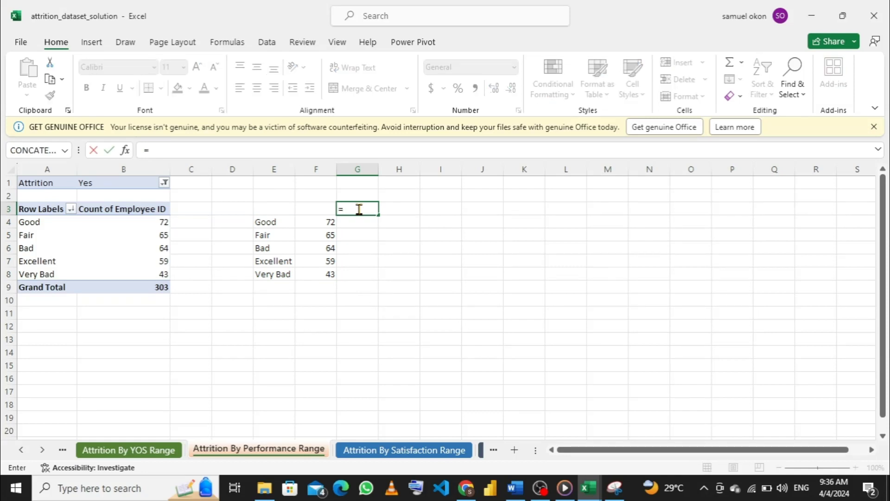
pyautogui.write('max')
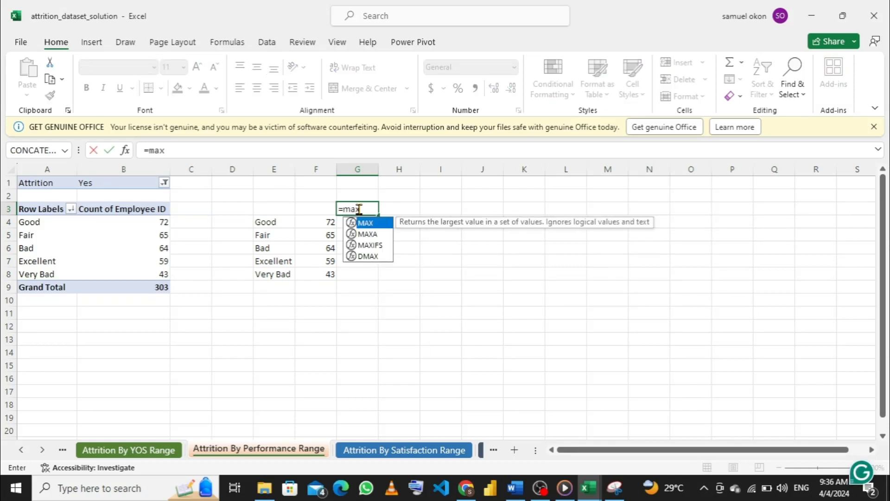
pyautogui.press('Tab')
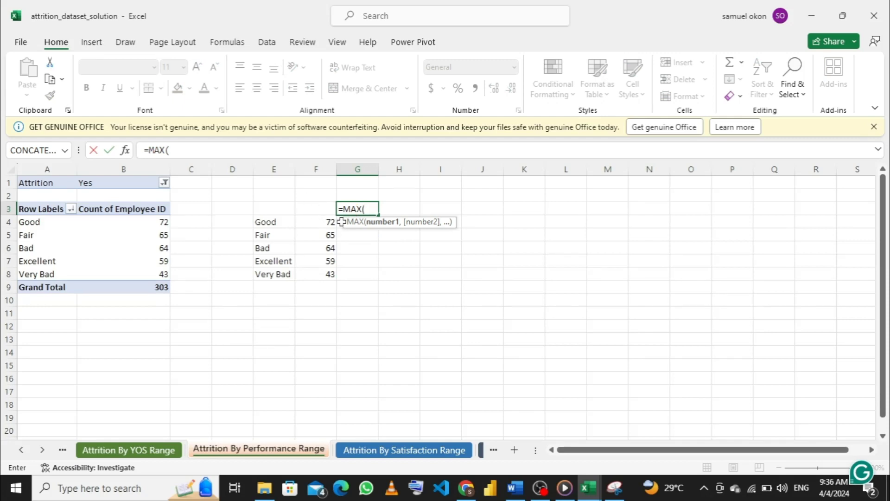
pyautogui.moveTo(325, 224); pyautogui.dragTo(329, 274)
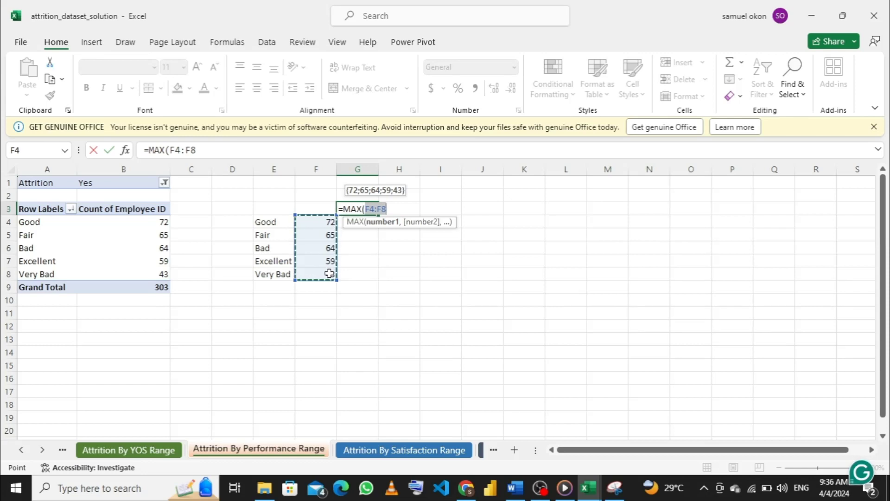
pyautogui.write(')*1.25')
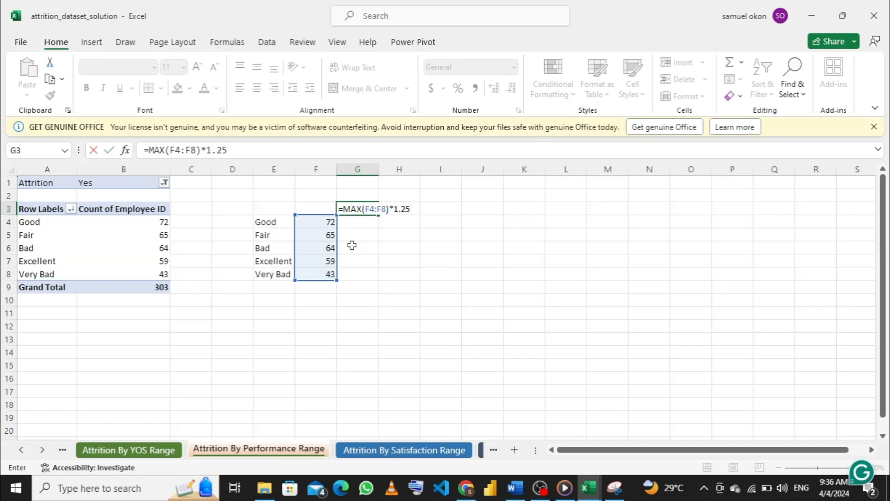
pyautogui.press('Return')
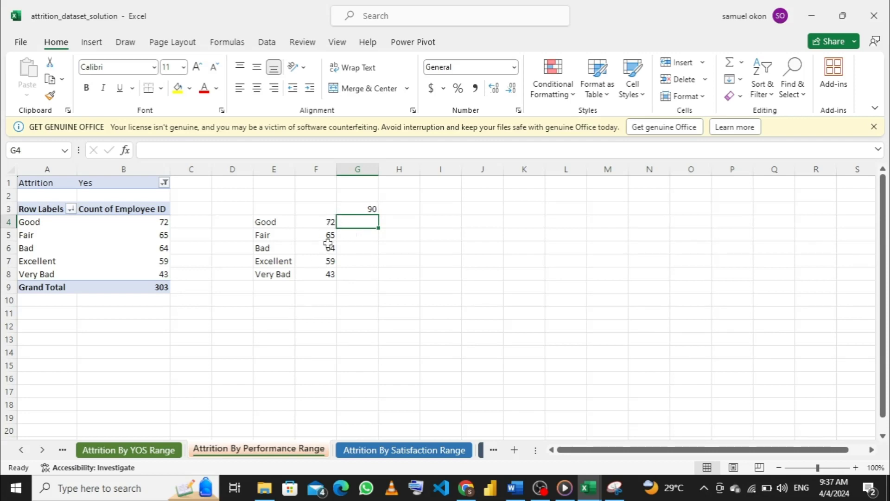
# Enter the formula =G$3-F4 in cell G4, keeping the row of G3 fixed with a mixed reference.
pyautogui.doubleClick(348, 223)
pyautogui.write('=')
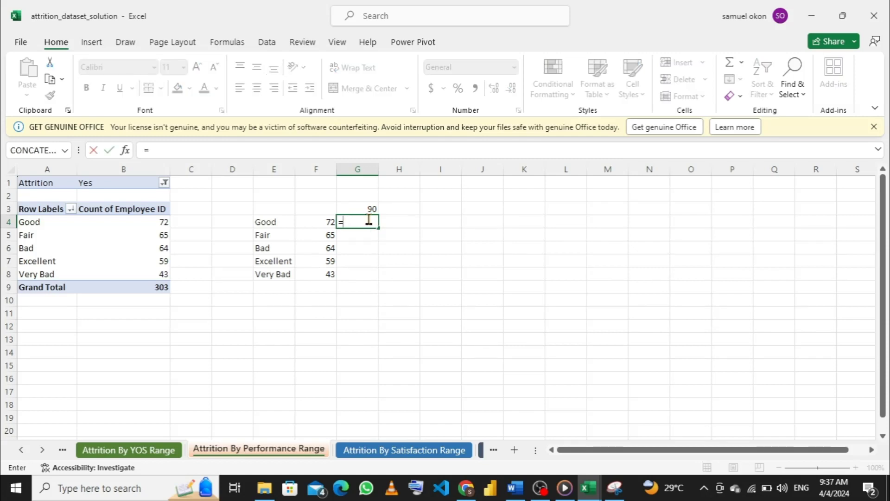
pyautogui.click(364, 208)
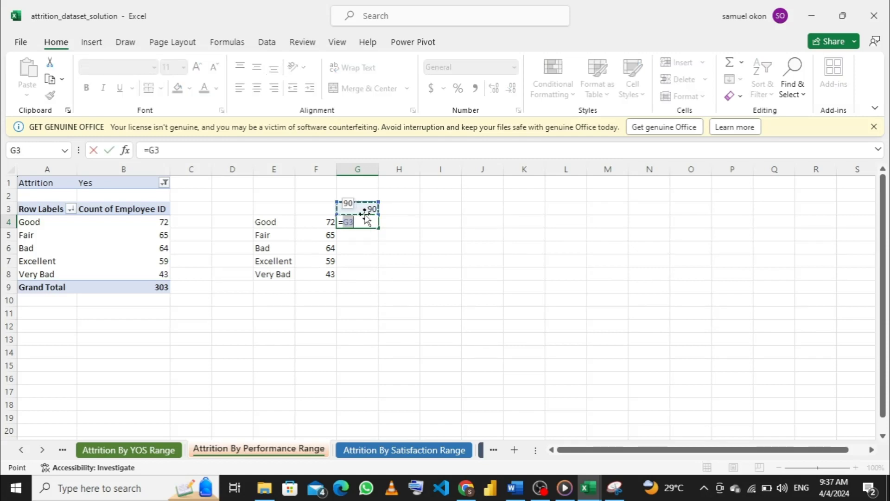
pyautogui.click(364, 223)
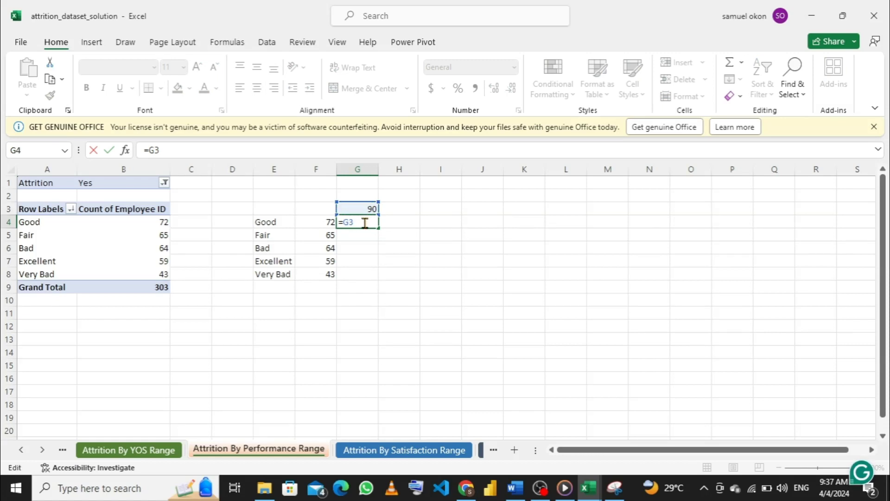
pyautogui.write('-')
pyautogui.click(327, 224)
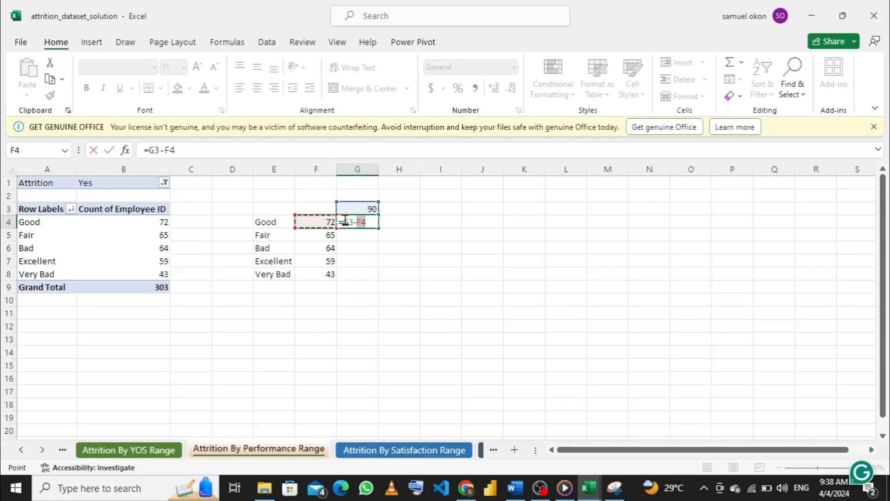
pyautogui.click(346, 221)
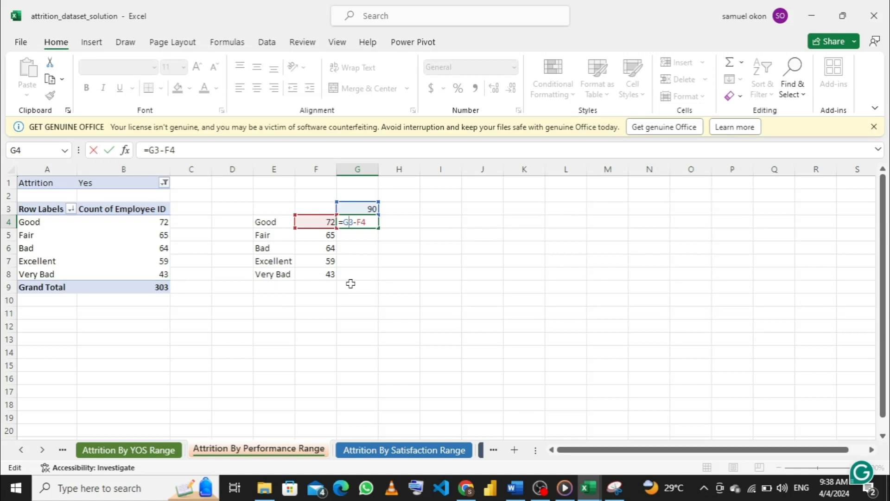
pyautogui.press('F4')
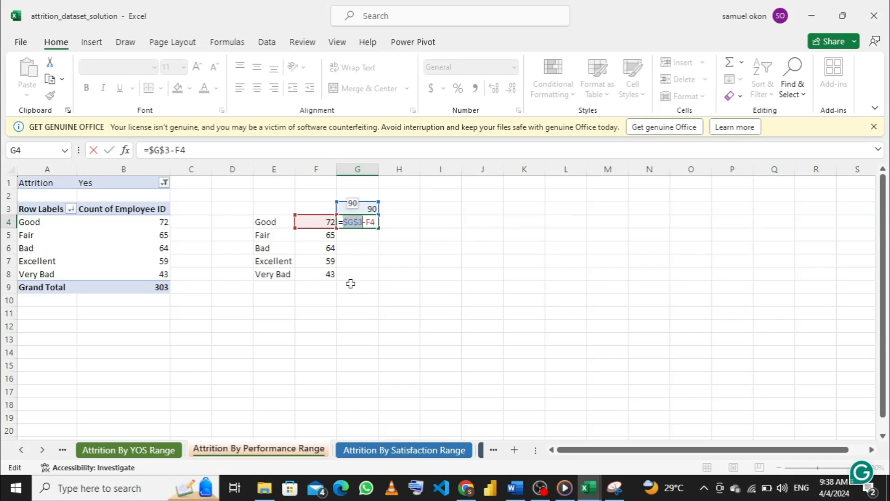
pyautogui.press('F4')
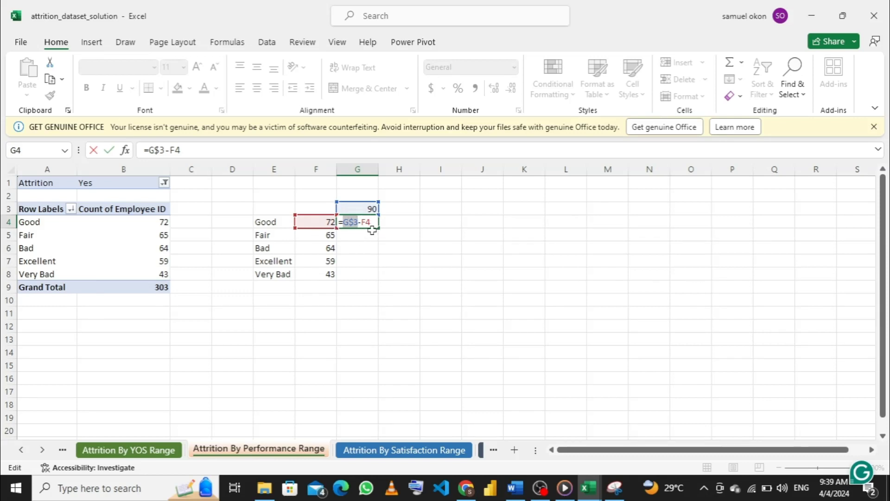
pyautogui.press('Return')
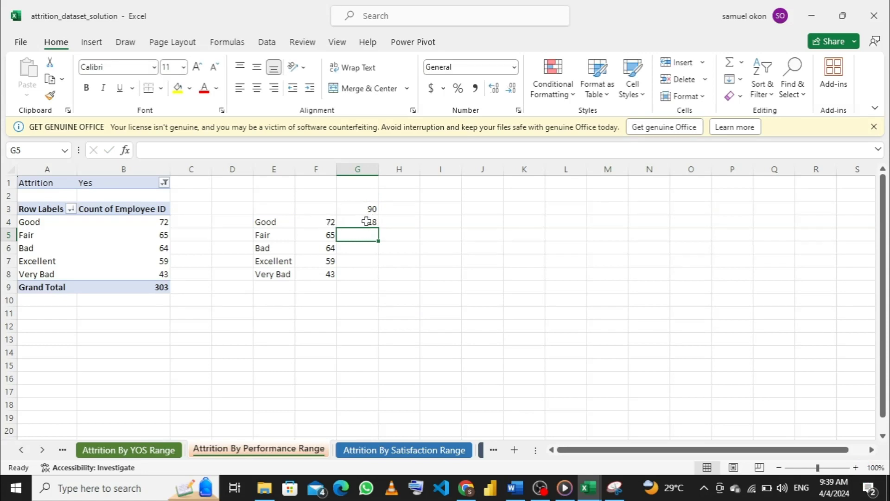
# Fill the G4 formula down to G8 and check the copied references in the filled cells.
pyautogui.click(366, 222)
pyautogui.moveTo(381, 227); pyautogui.dragTo(378, 274)
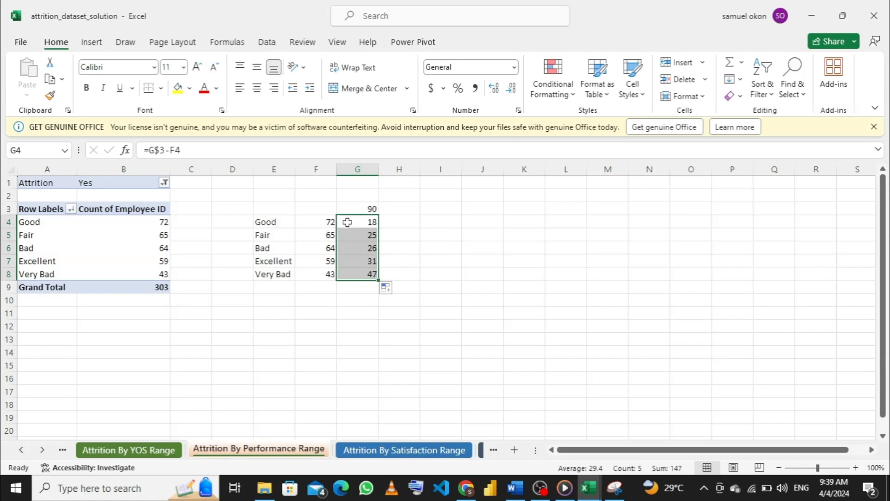
pyautogui.click(361, 221)
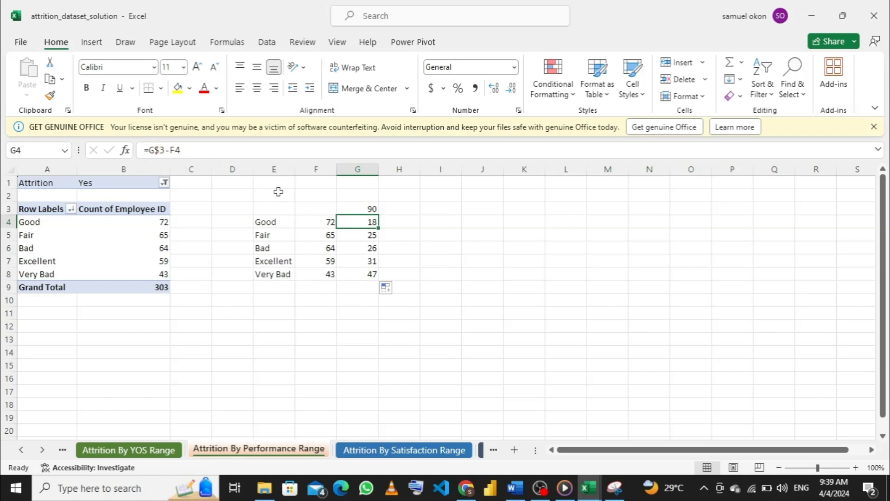
pyautogui.click(361, 234)
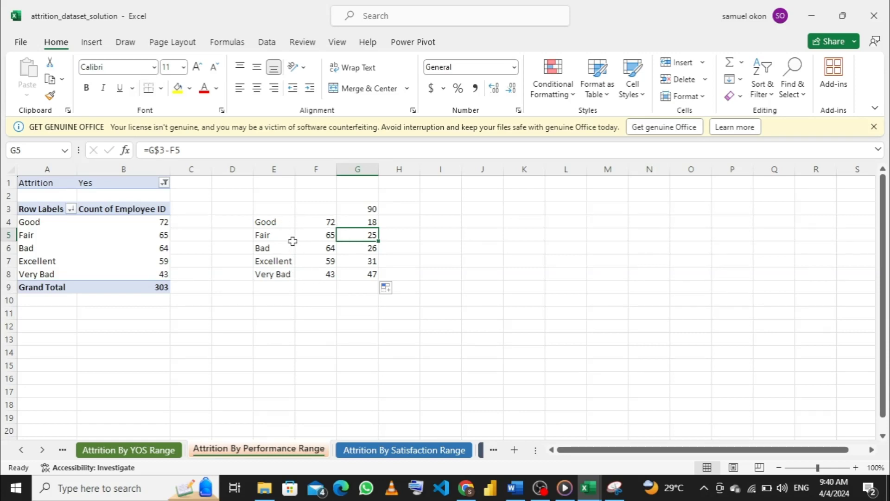
# Insert a Doughnut chart from the range E4:G8 and switch its rows and columns.
pyautogui.click(278, 220)
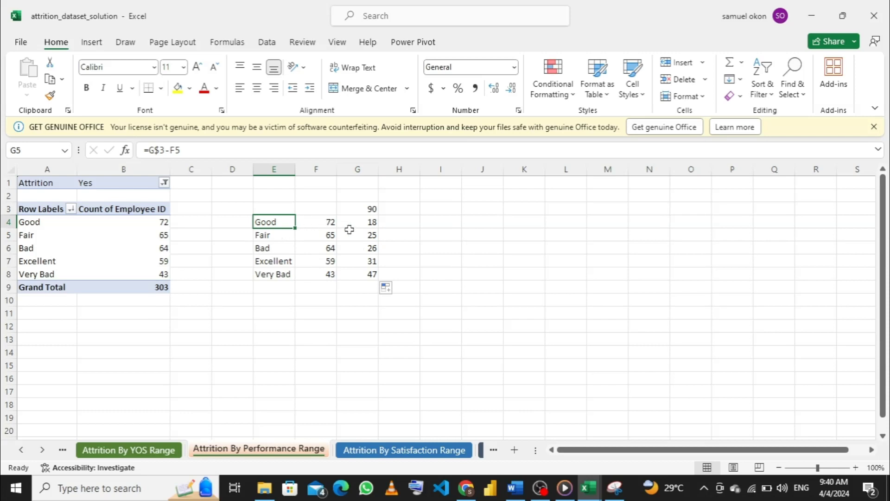
pyautogui.moveTo(349, 229); pyautogui.dragTo(359, 281)
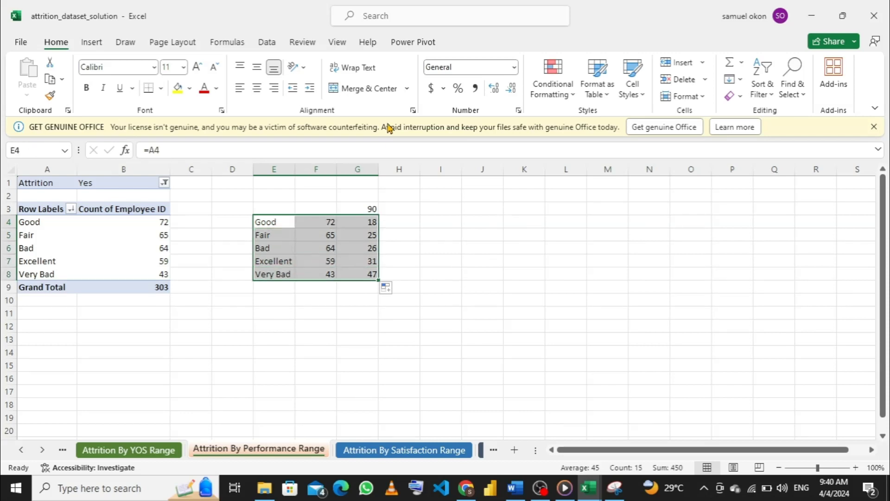
pyautogui.click(92, 44)
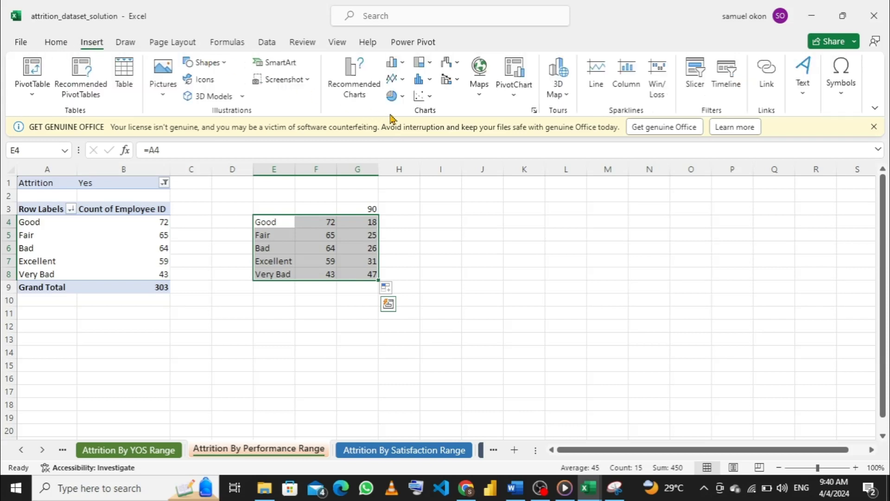
pyautogui.click(404, 96)
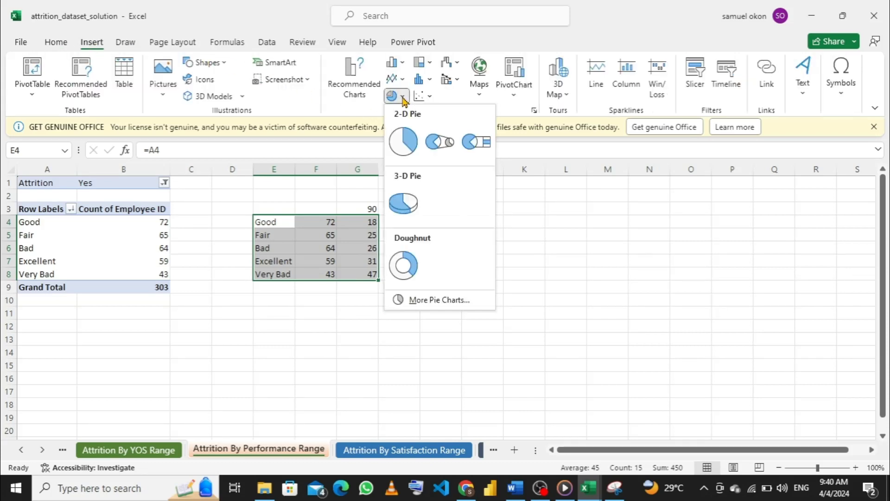
pyautogui.click(403, 264)
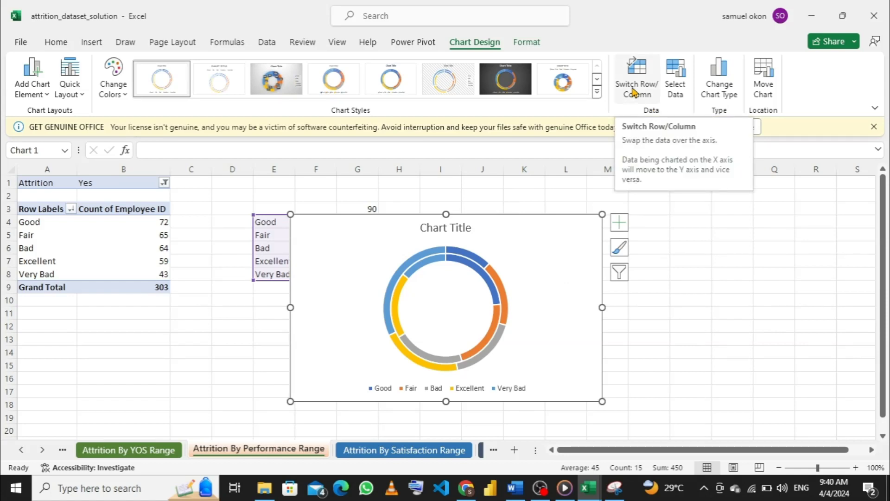
pyautogui.click(634, 92)
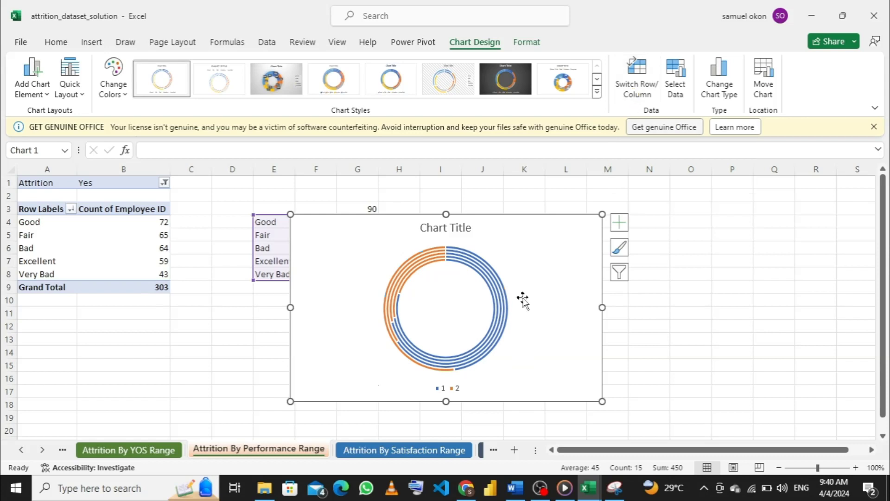
# Set the Doughnut Hole Size of the Performance Range chart's series to 40%.
pyautogui.rightClick(493, 282)
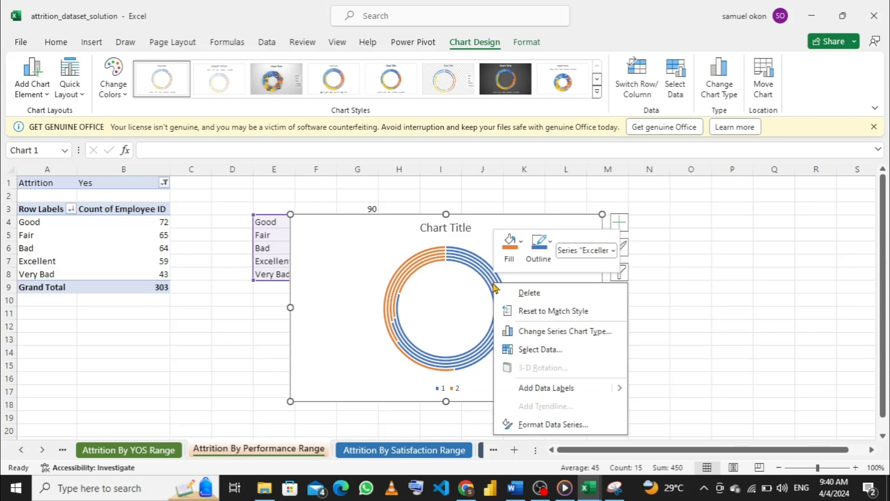
pyautogui.press('Escape')
pyautogui.click(487, 276)
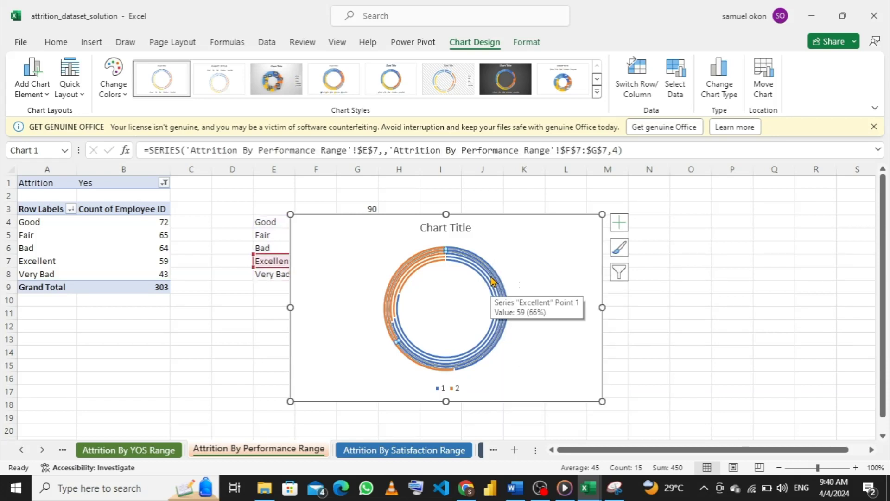
pyautogui.rightClick(493, 281)
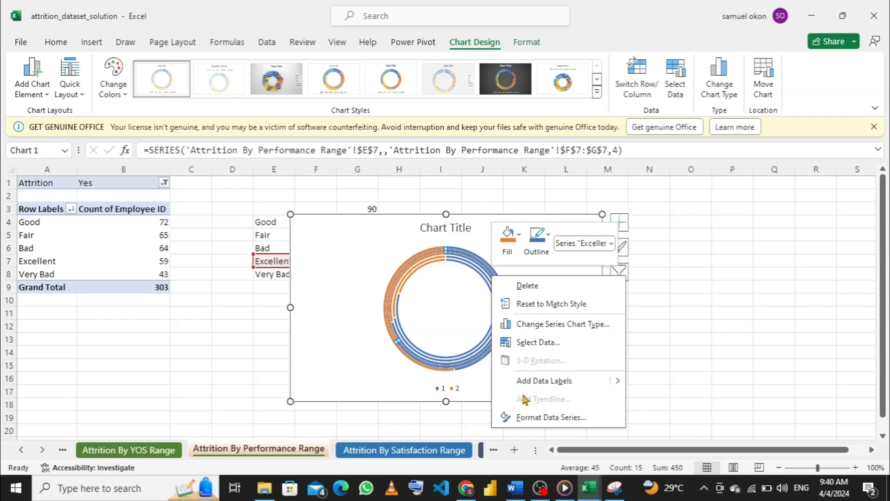
pyautogui.click(546, 419)
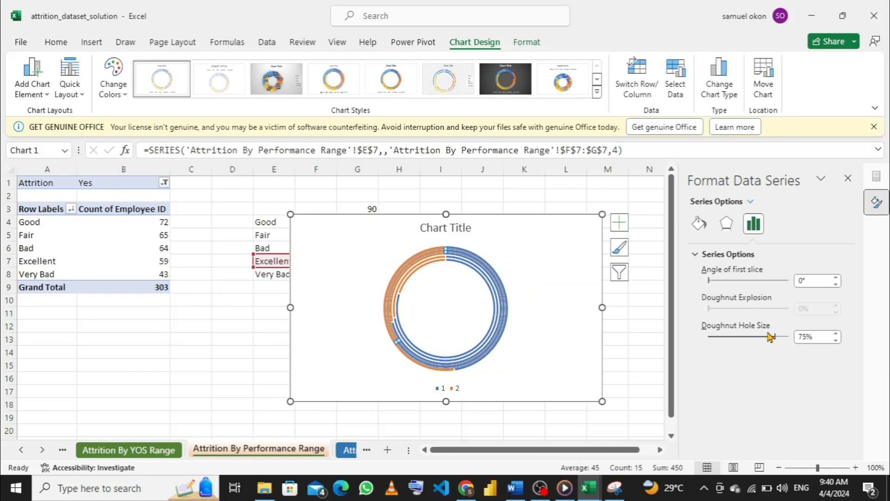
pyautogui.click(752, 338)
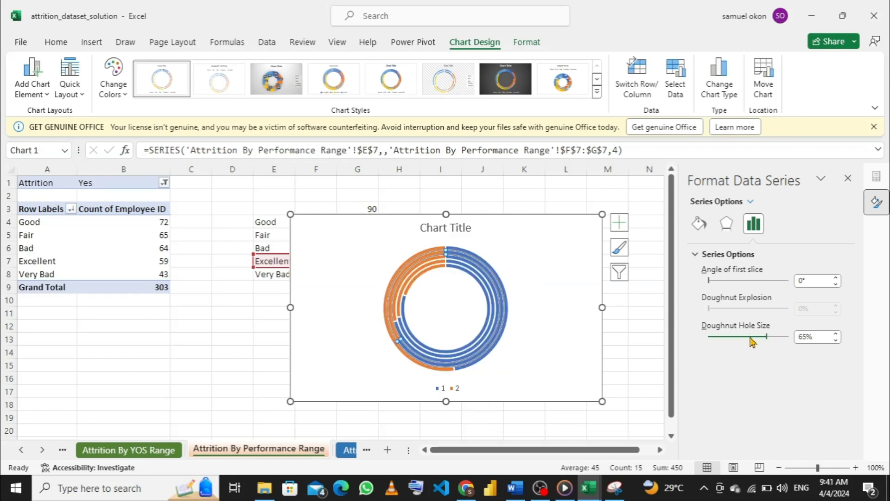
pyautogui.click(753, 338)
pyautogui.moveTo(754, 338)
pyautogui.mouseDown()
pyautogui.moveTo(732, 339)
pyautogui.moveTo(745, 339)
pyautogui.mouseUp()
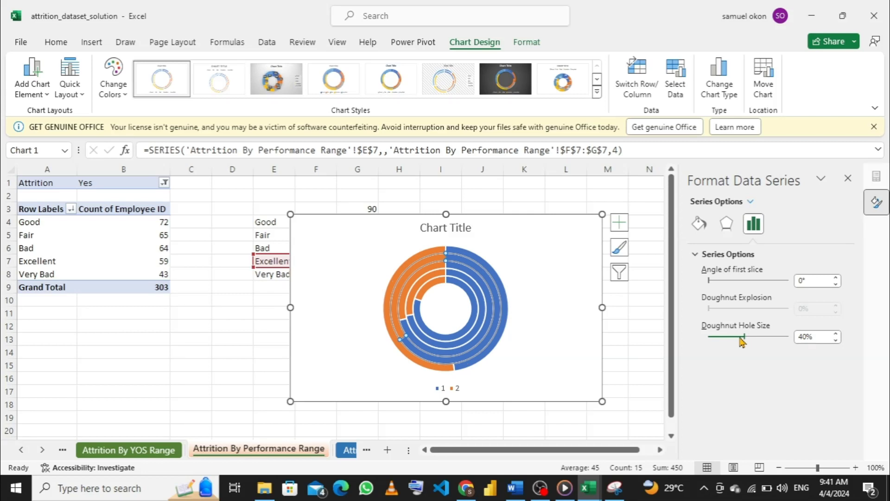
# Move the doughnut chart beside the E3:G8 helper cells and reduce its width and height so it no longer covers them.
pyautogui.click(534, 240)
pyautogui.moveTo(515, 230); pyautogui.dragTo(560, 216)
pyautogui.moveTo(480, 238); pyautogui.dragTo(480, 239)
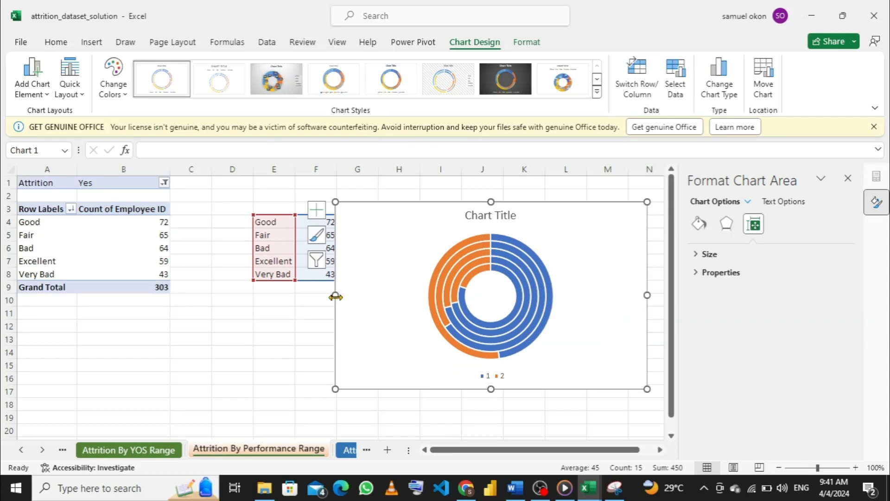
pyautogui.moveTo(335, 295); pyautogui.dragTo(388, 294)
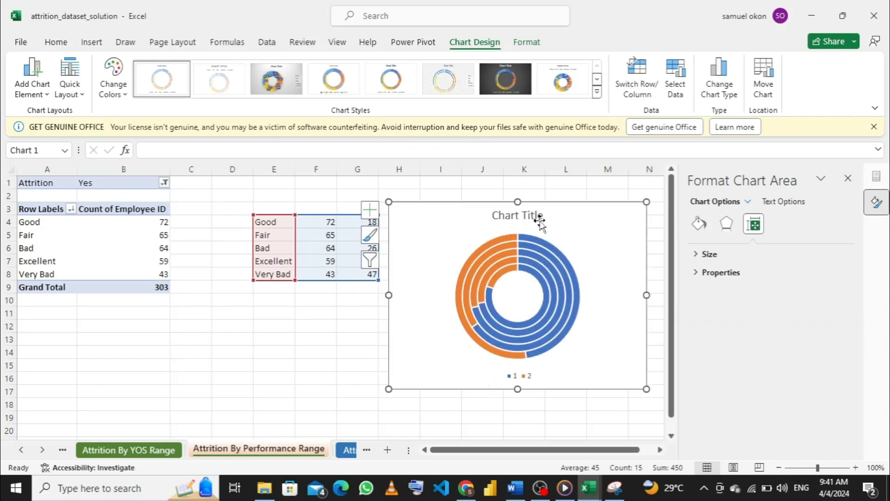
pyautogui.moveTo(518, 203); pyautogui.dragTo(518, 219)
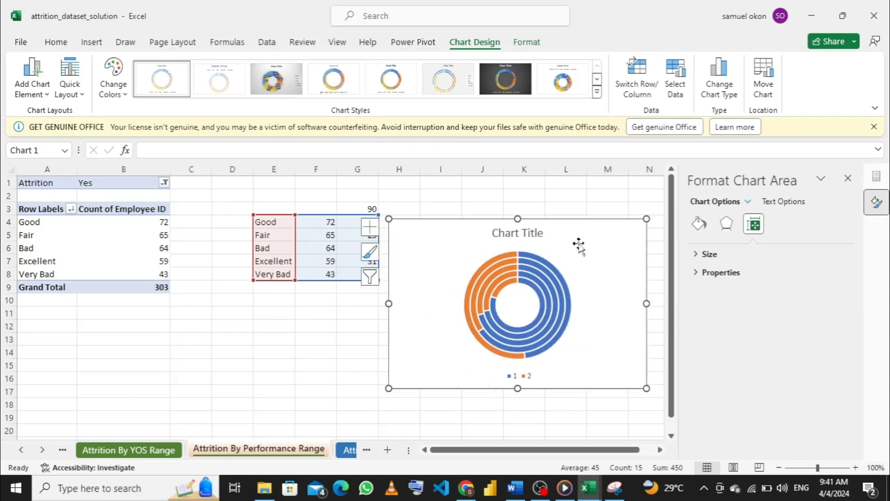
pyautogui.moveTo(591, 247)
pyautogui.mouseDown()
pyautogui.moveTo(570, 255)
pyautogui.moveTo(592, 234)
pyautogui.mouseUp()
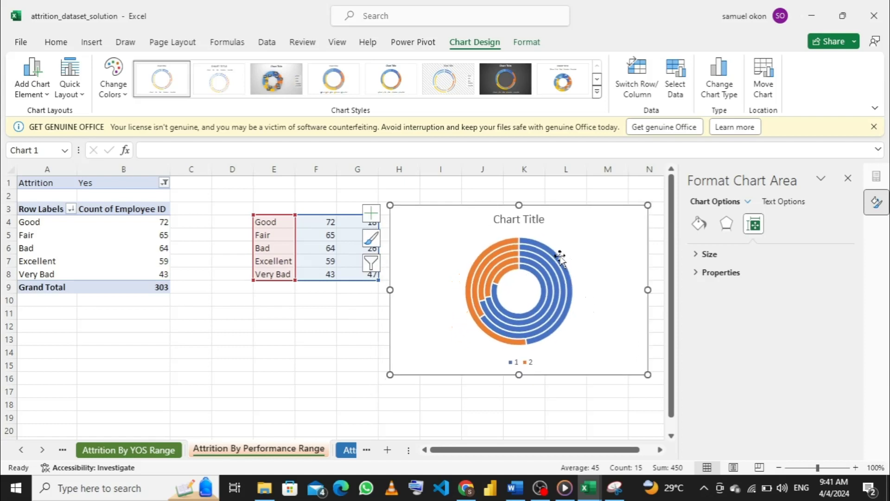
pyautogui.moveTo(555, 253)
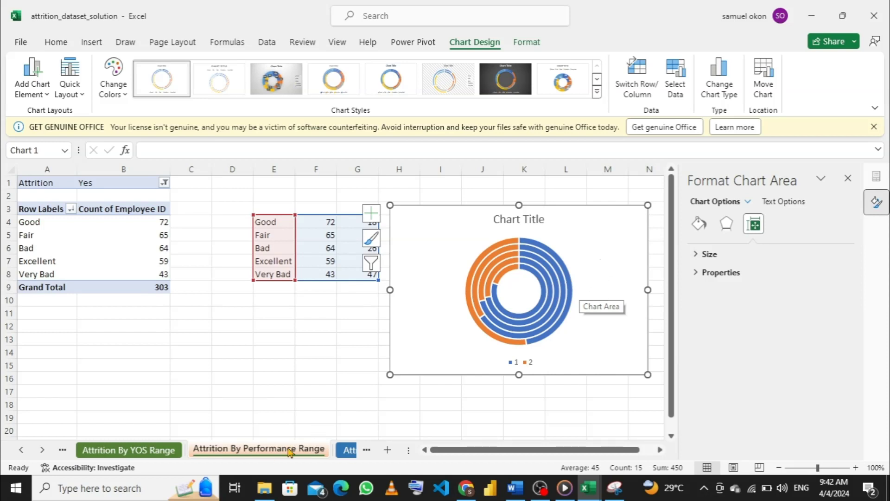
# On the Attrition By Satisfaction Range sheet, enter the formula =A4 in cell E4 and fill it through E4:F8.
pyautogui.click(344, 453)
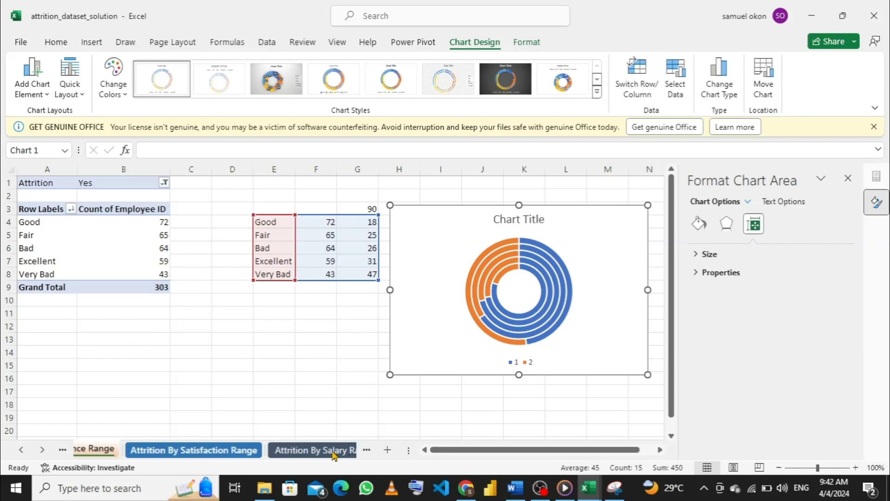
pyautogui.click(279, 449)
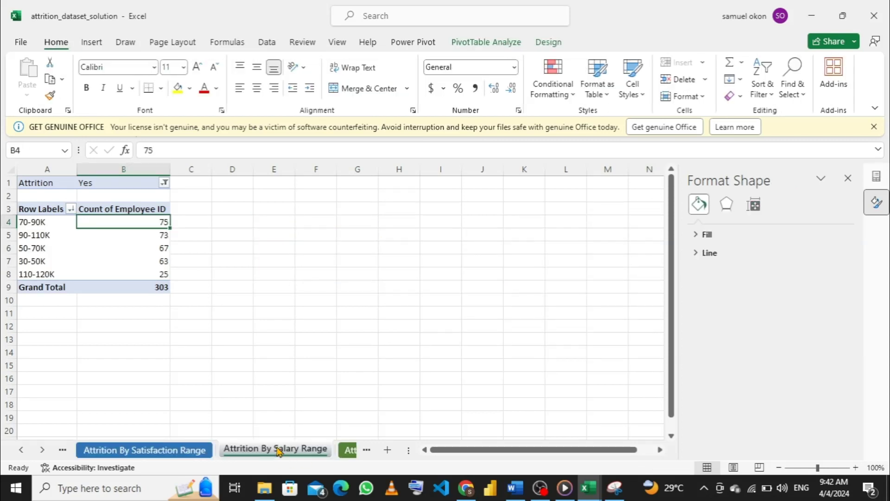
pyautogui.click(190, 452)
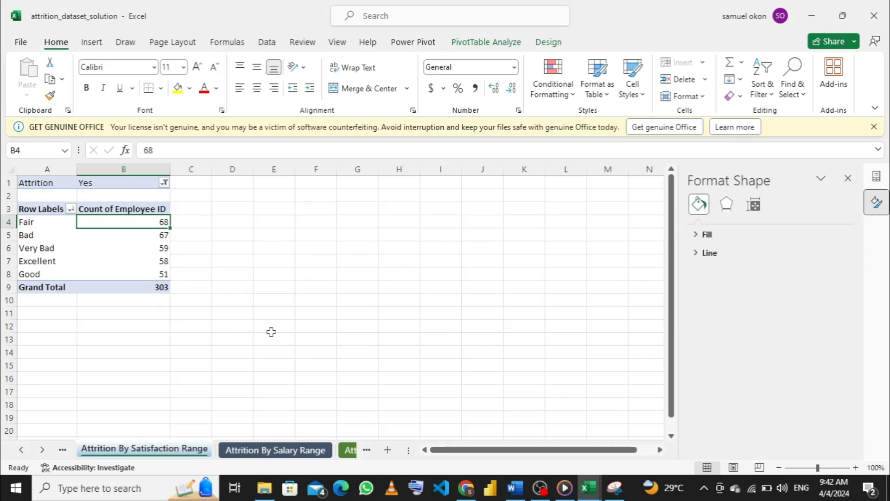
pyautogui.click(281, 223)
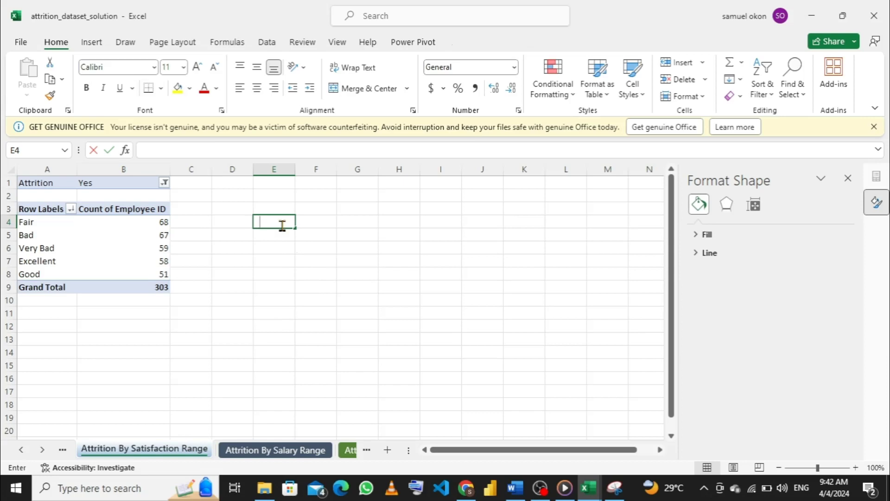
pyautogui.write('=')
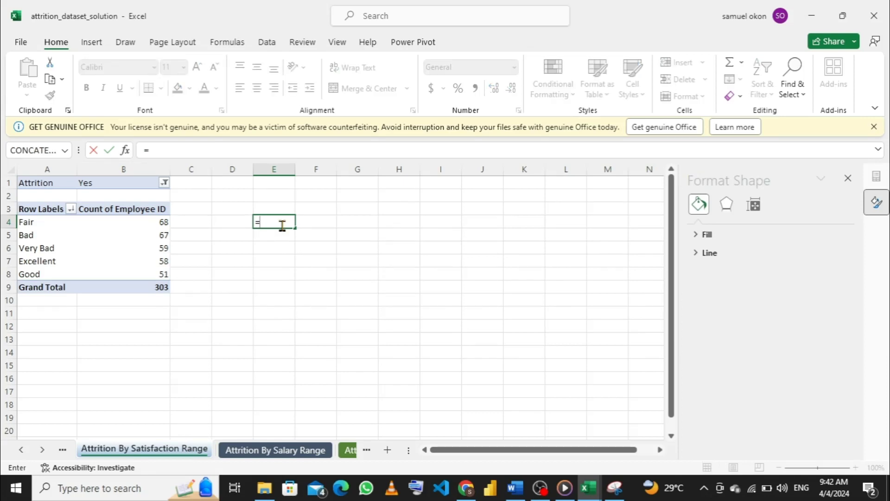
pyautogui.write('a4')
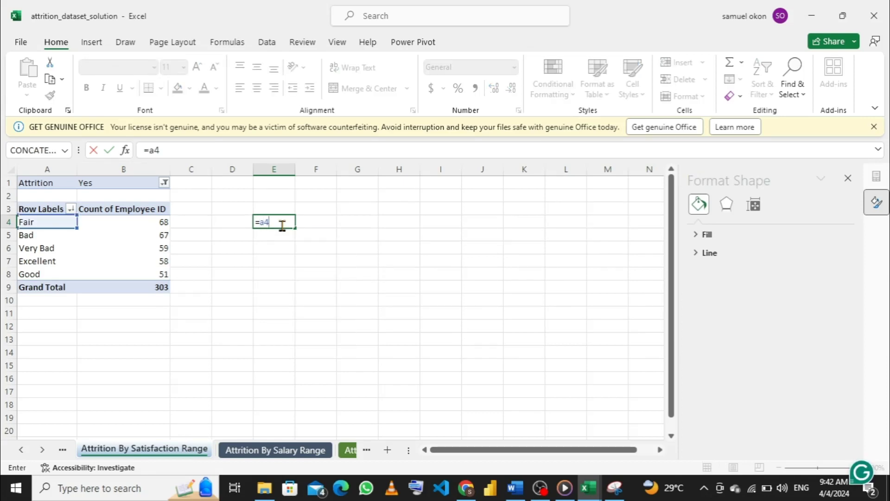
pyautogui.press('Return')
pyautogui.click(290, 222)
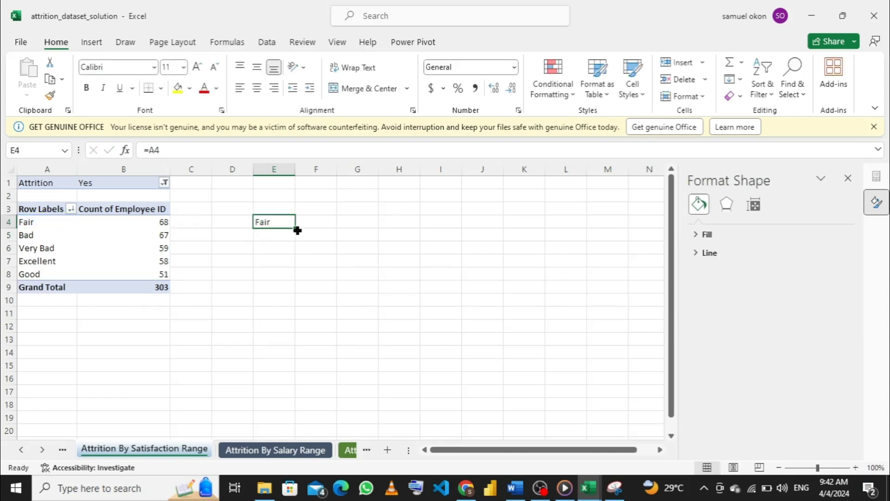
pyautogui.moveTo(297, 229); pyautogui.dragTo(326, 280)
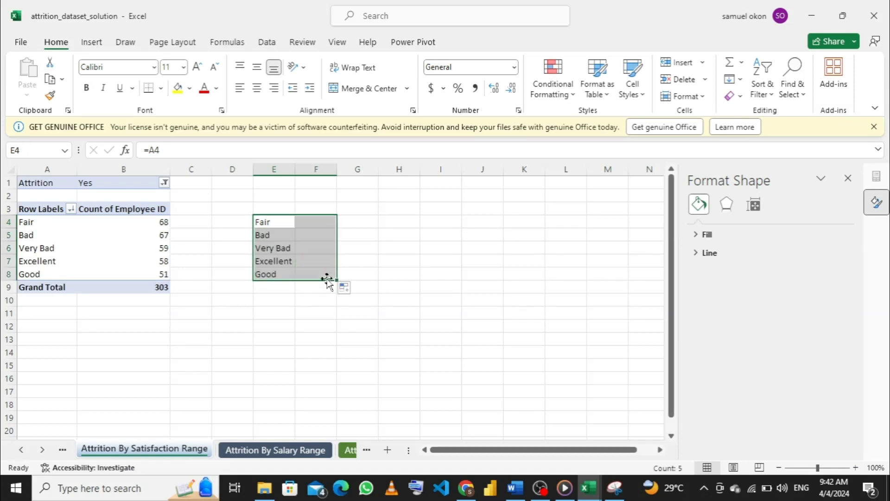
# Enter the formula =MAX(F4:F8)*1.25 in cell G3 of the Satisfaction Range sheet.
pyautogui.click(354, 207)
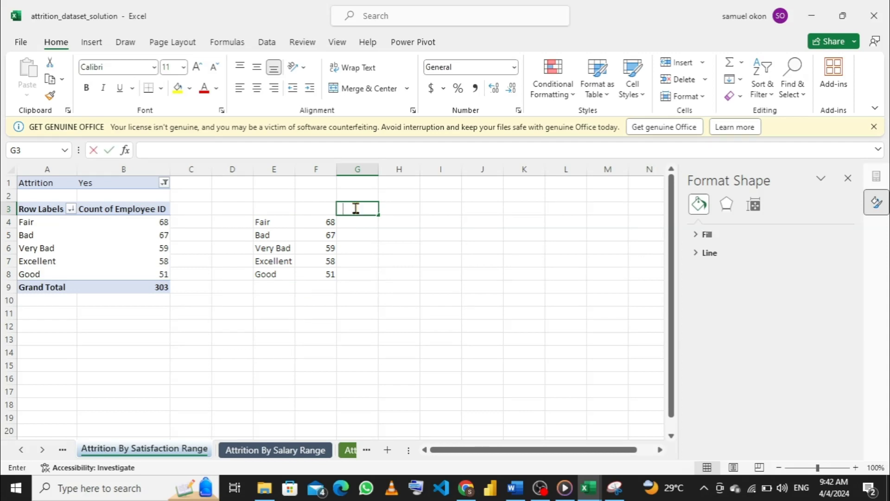
pyautogui.write('=max')
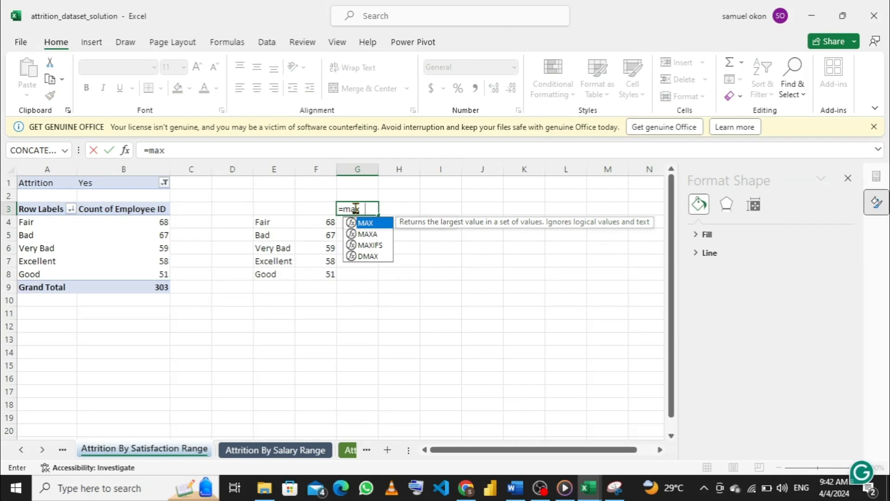
pyautogui.press('Tab')
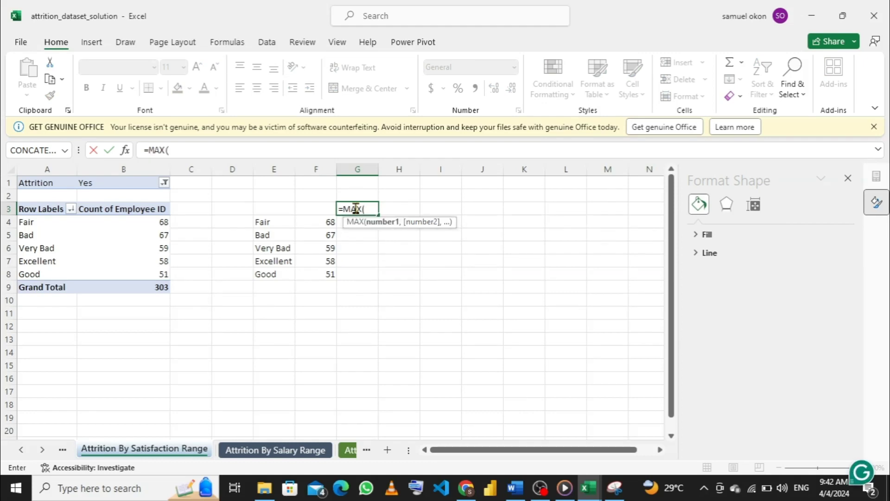
pyautogui.click(323, 219)
pyautogui.moveTo(329, 278); pyautogui.dragTo(332, 273)
pyautogui.write(')*')
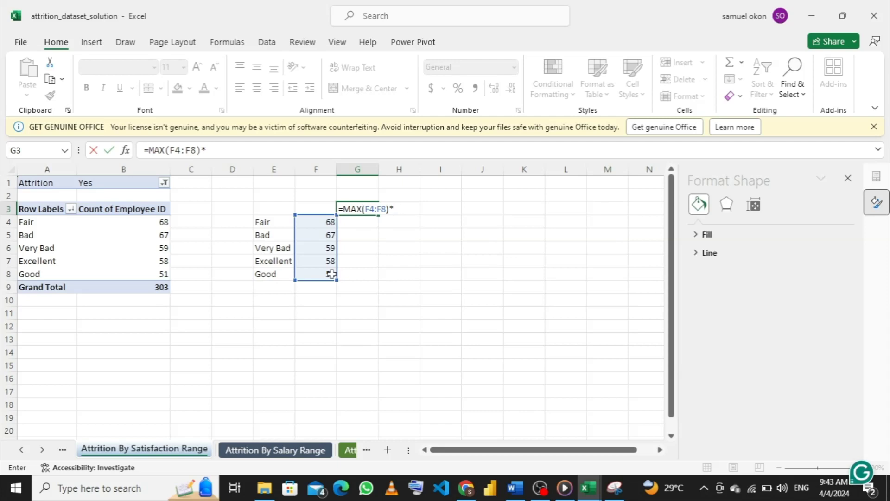
pyautogui.write('1.25')
pyautogui.press('Return')
pyautogui.press('Return')
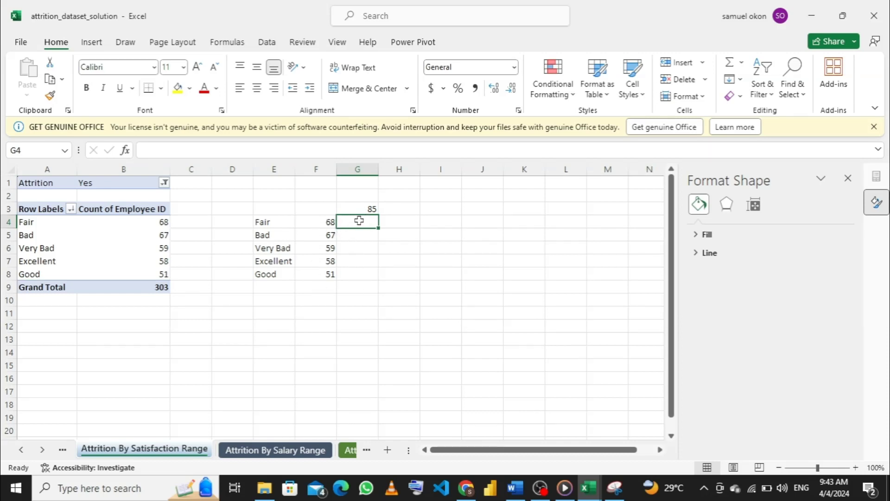
# Enter the formula =G$3-F4 in cell G4 with the row of G3 fixed, and fill it down to G8.
pyautogui.write('=')
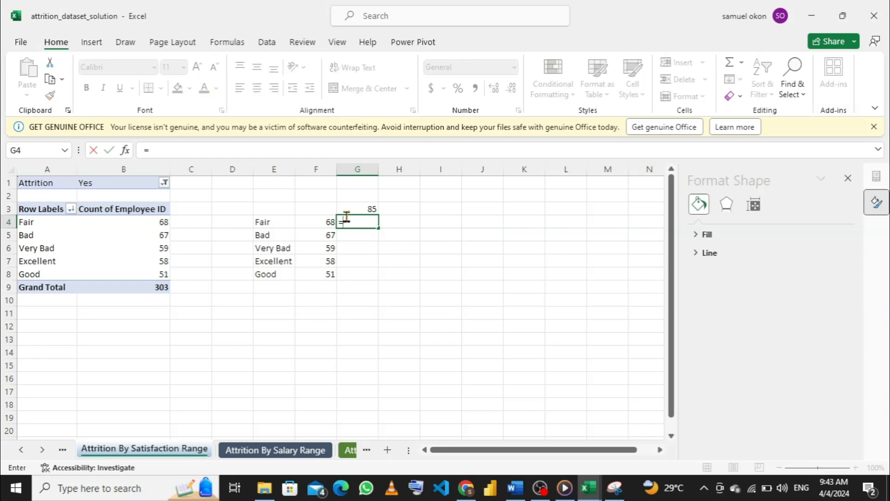
pyautogui.click(361, 207)
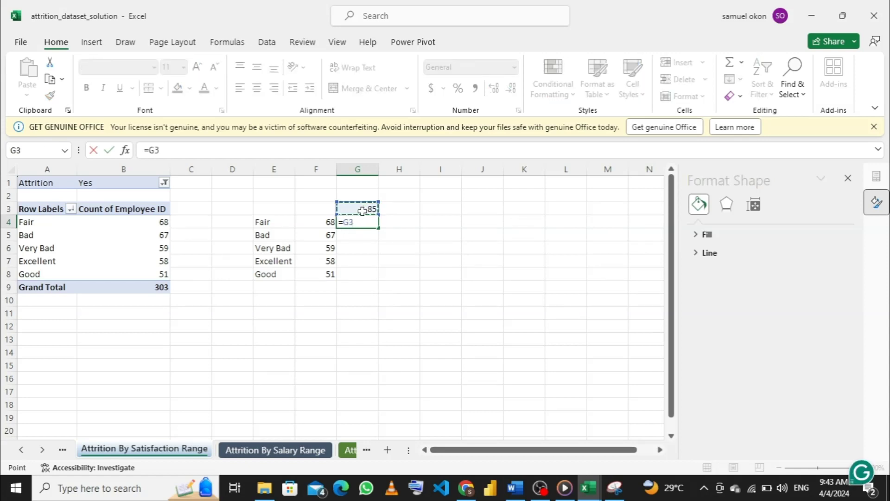
pyautogui.press('F4')
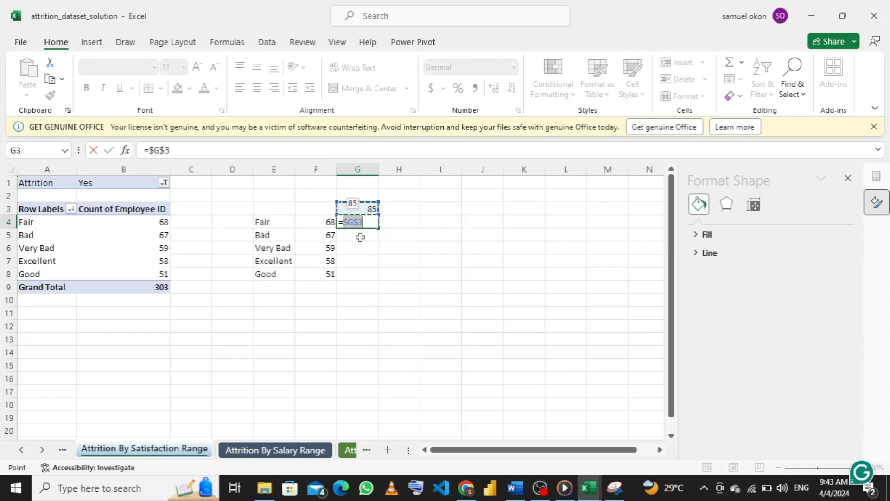
pyautogui.press('F4')
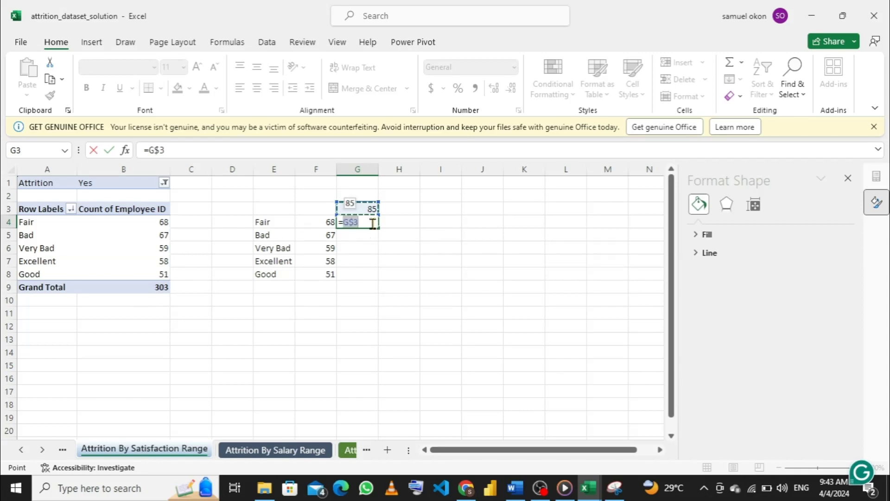
pyautogui.click(373, 223)
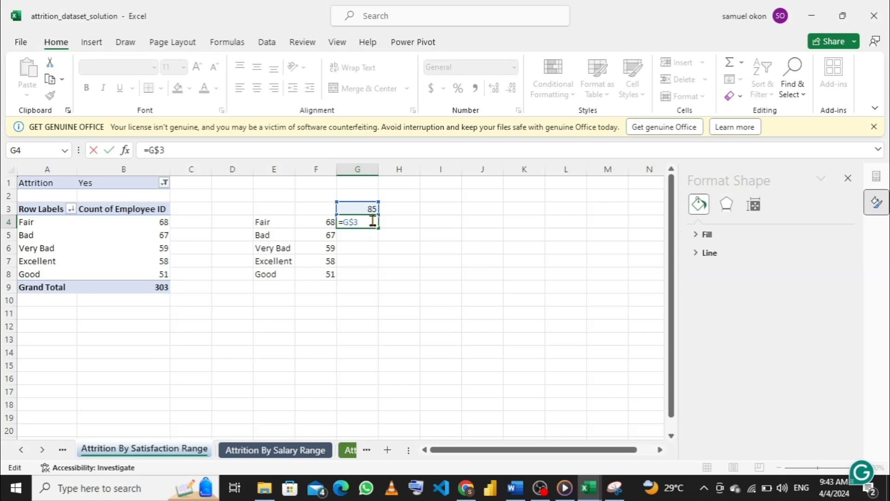
pyautogui.click(323, 224)
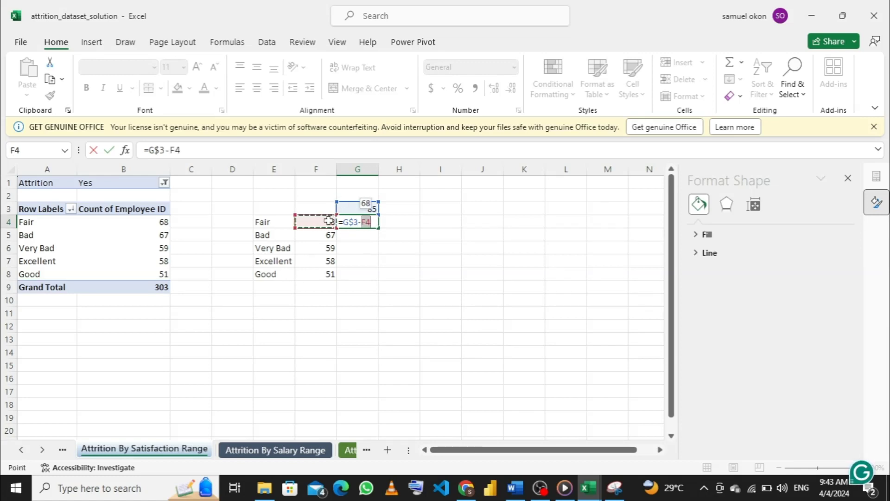
pyautogui.press('Return')
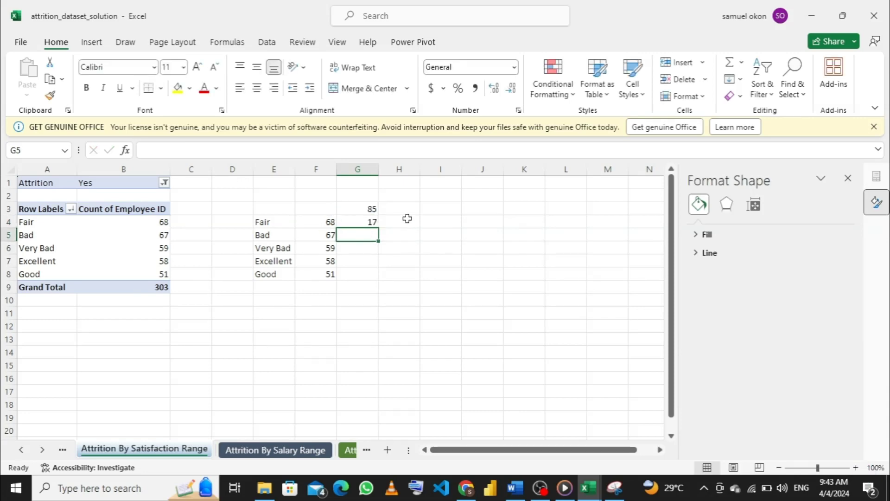
pyautogui.click(372, 222)
pyautogui.moveTo(381, 229); pyautogui.dragTo(386, 283)
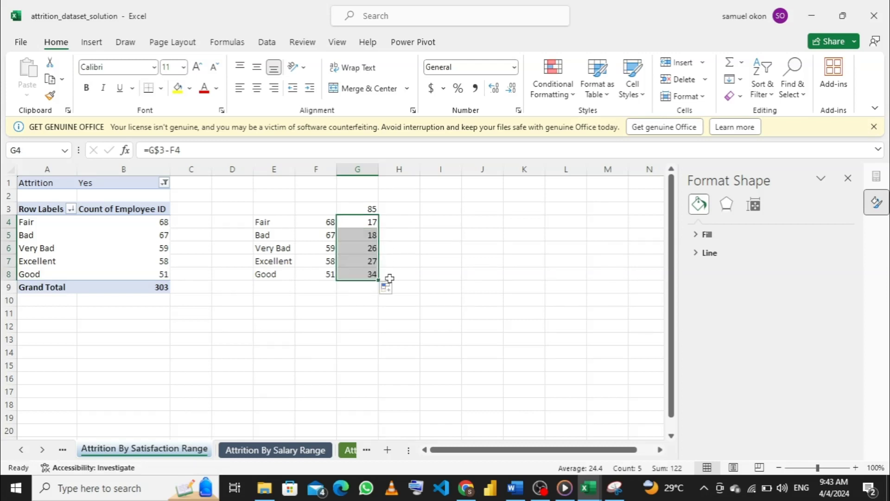
# Insert a Doughnut chart from the range E4:G8 on the Satisfaction Range sheet.
pyautogui.click(269, 218)
pyautogui.moveTo(268, 218); pyautogui.dragTo(367, 283)
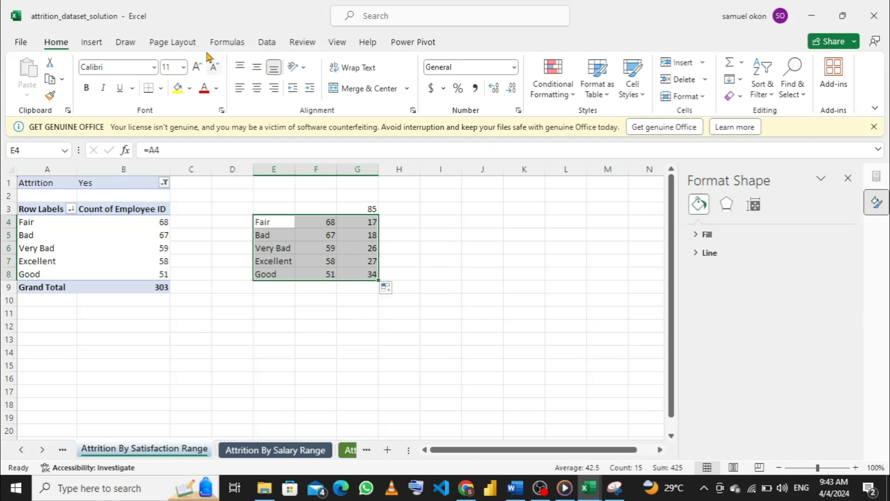
pyautogui.click(91, 46)
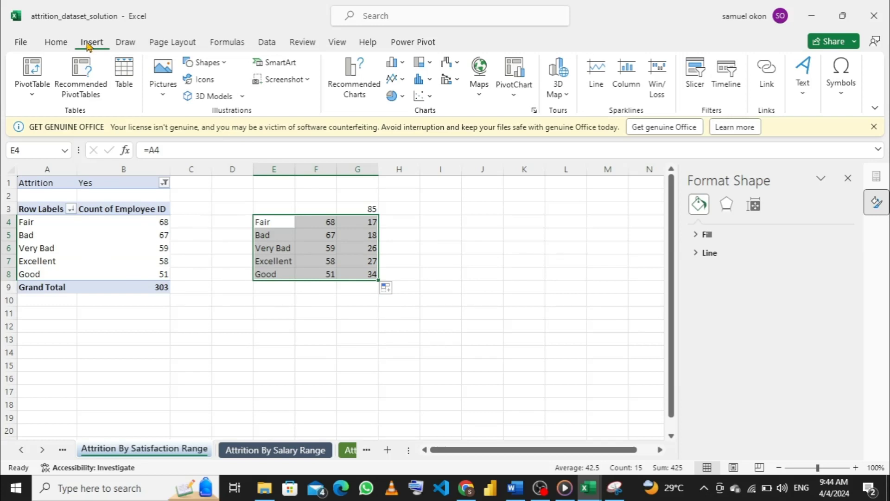
pyautogui.click(402, 97)
pyautogui.click(402, 263)
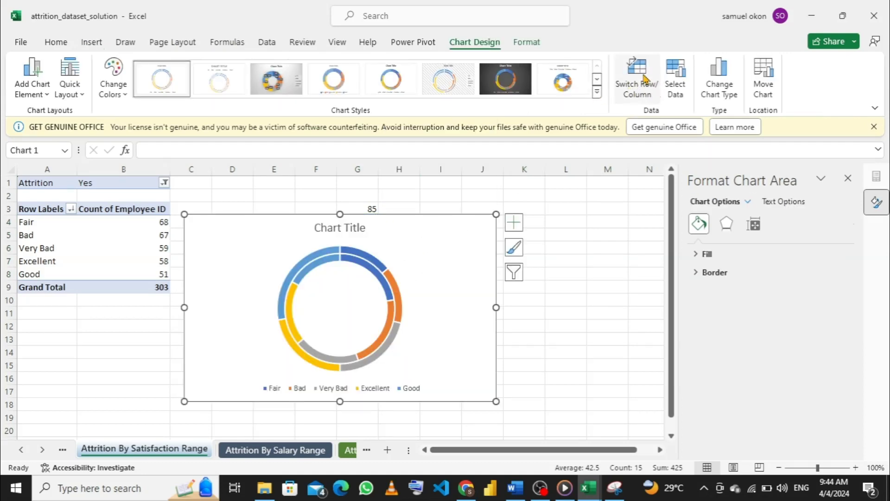
# Switch the rows and columns of the Satisfaction Range doughnut chart so each satisfaction level forms its own ring.
pyautogui.click(646, 81)
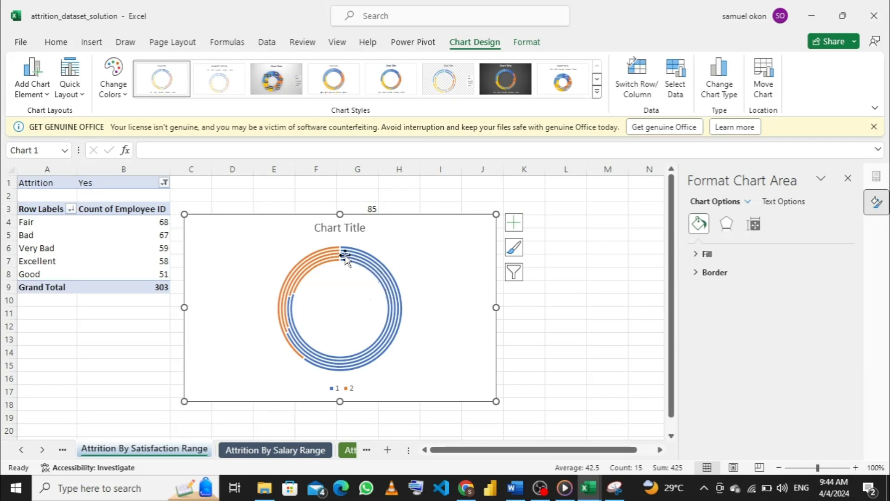
pyautogui.moveTo(345, 255)
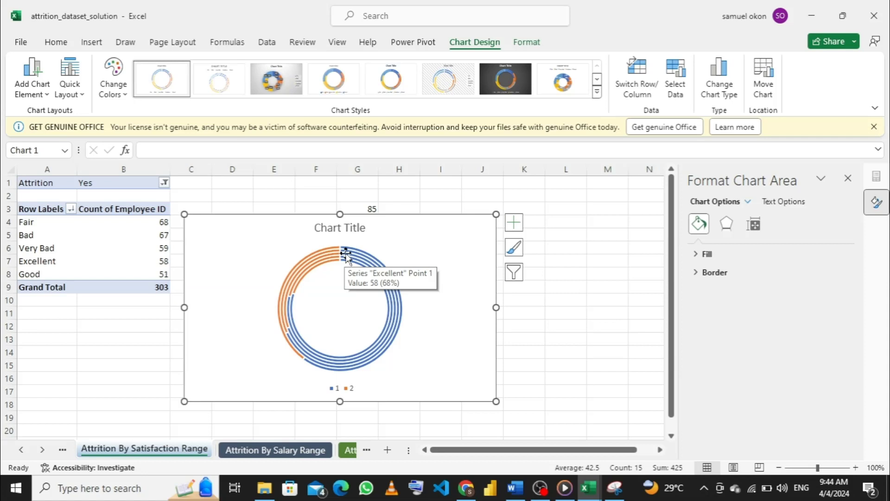
# Set the Satisfaction Range chart's doughnut hole size to 40% and move the chart farther from the PivotTable.
pyautogui.rightClick(348, 254)
pyautogui.click(350, 255)
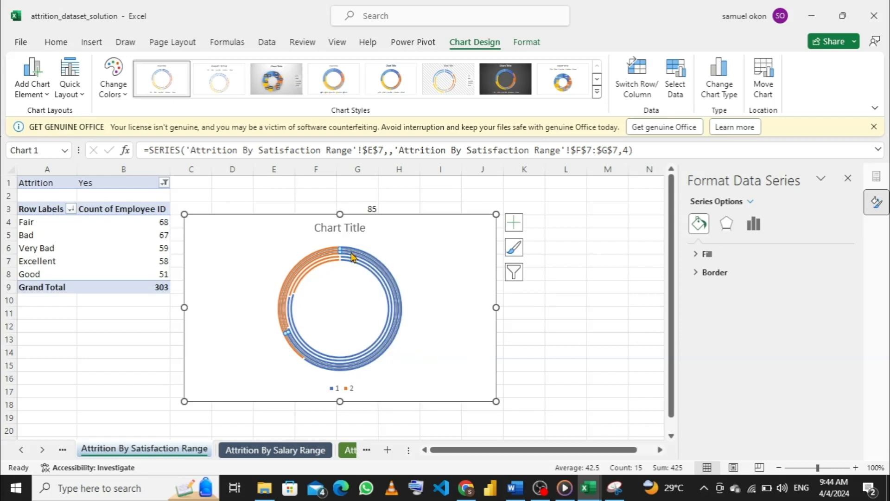
pyautogui.rightClick(354, 258)
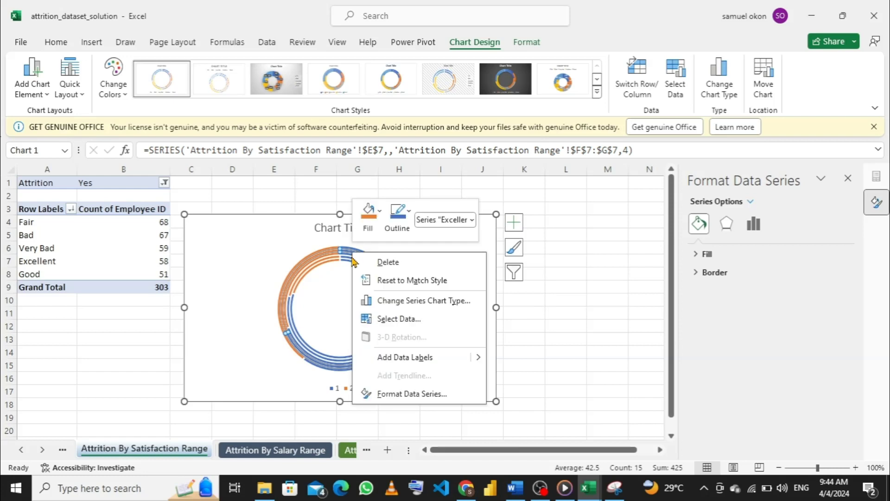
pyautogui.click(405, 395)
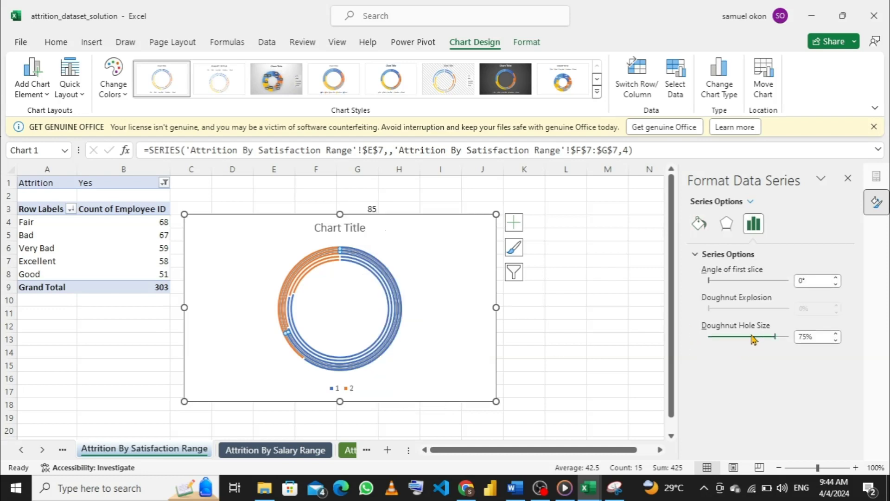
pyautogui.moveTo(776, 339); pyautogui.dragTo(738, 339)
pyautogui.moveTo(745, 339); pyautogui.dragTo(744, 339)
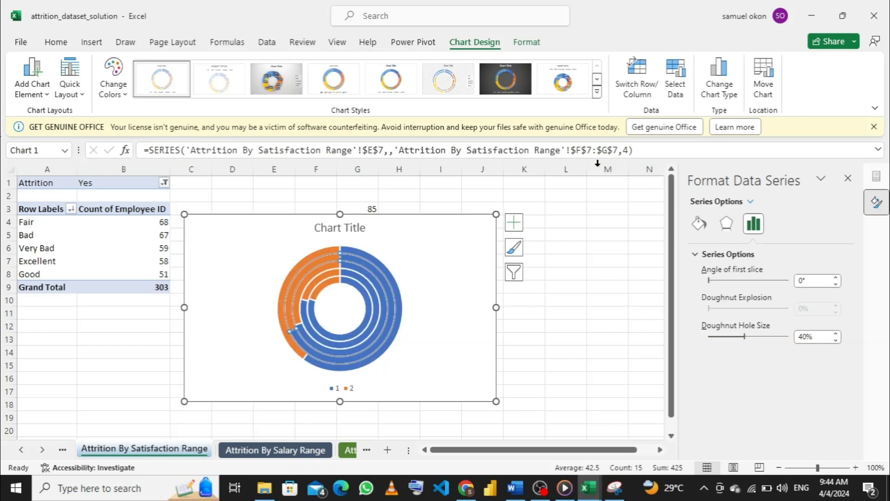
pyautogui.moveTo(467, 233); pyautogui.dragTo(551, 213)
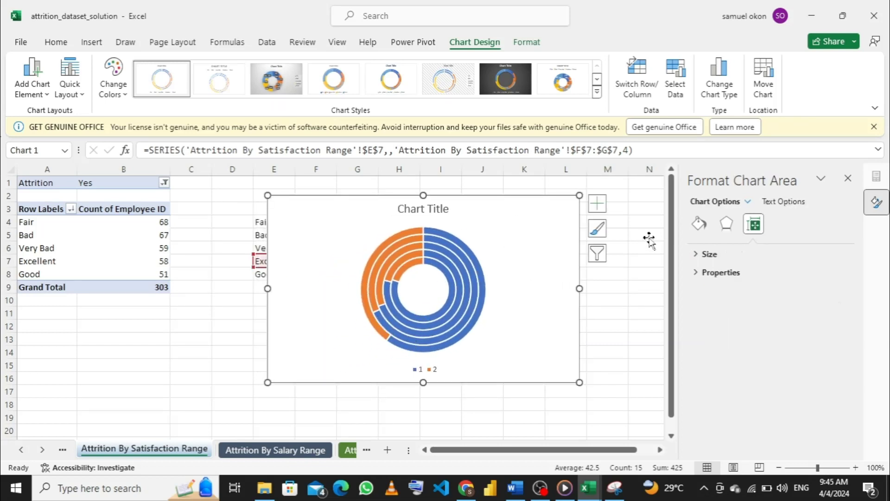
# On the Attrition By Salary Range sheet, insert a Clustered Column PivotChart from the salary PivotTable.
pyautogui.click(267, 452)
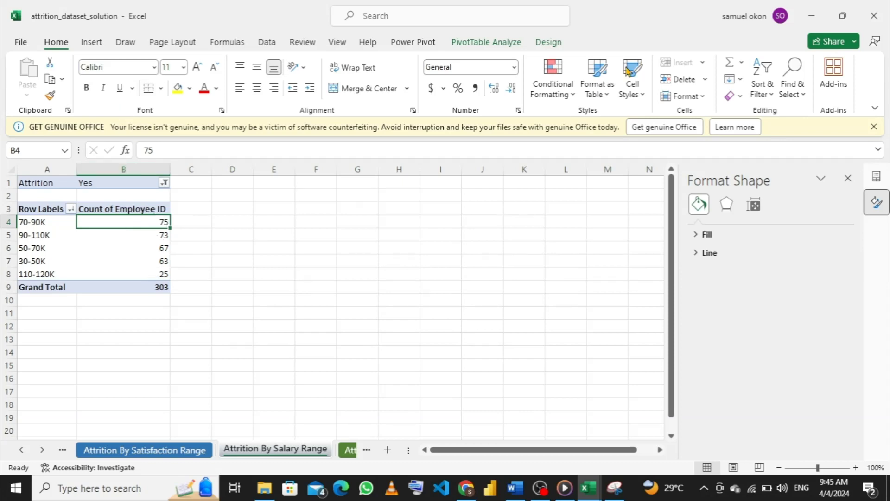
pyautogui.click(480, 44)
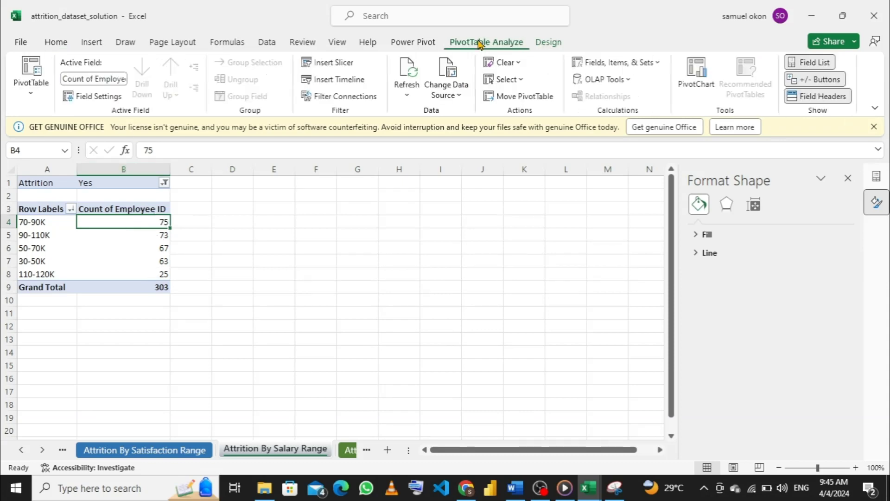
pyautogui.click(695, 74)
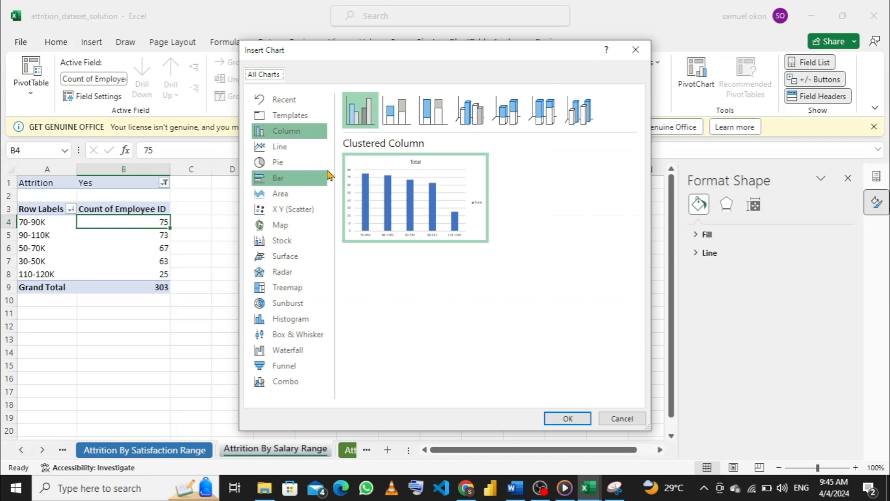
pyautogui.moveTo(480, 185)
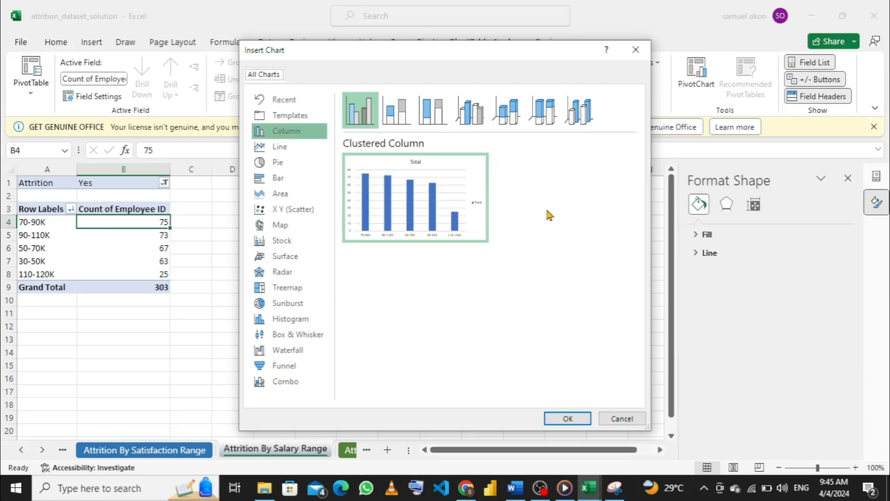
pyautogui.click(568, 419)
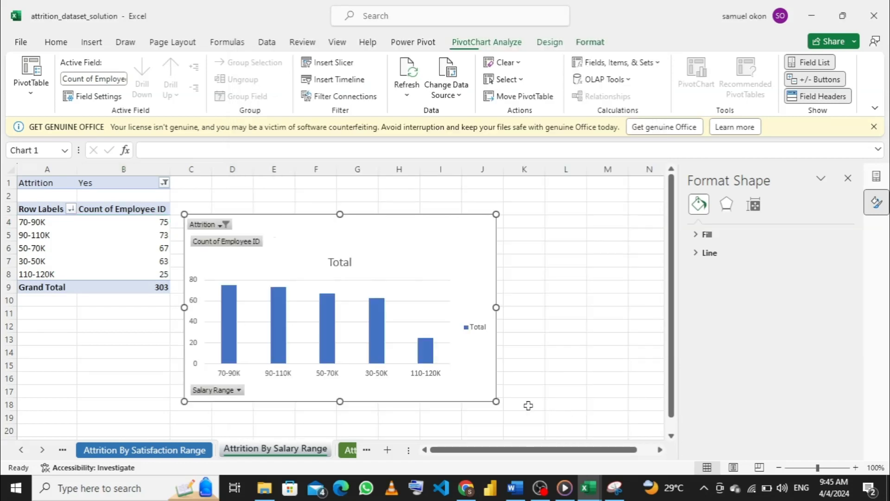
# Narrow the salary range column chart to about 4.42 inches wide and position it beside the PivotTable, near column E.
pyautogui.click(461, 254)
pyautogui.moveTo(461, 232); pyautogui.dragTo(529, 207)
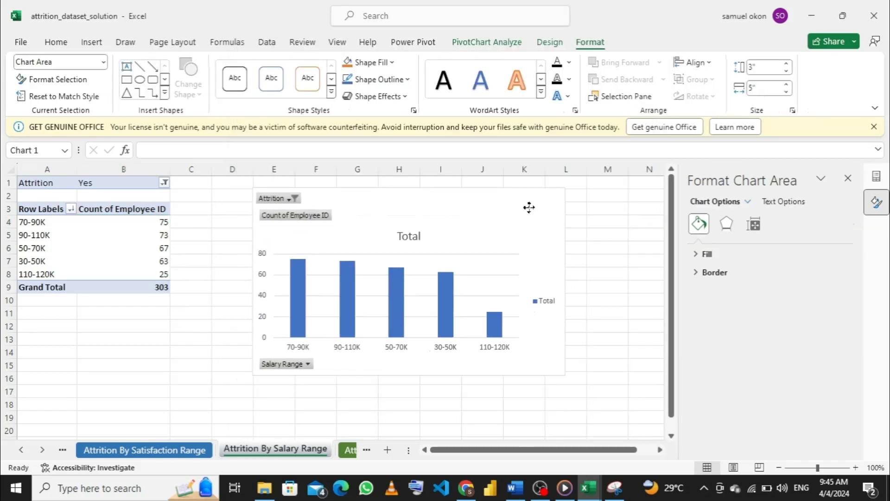
pyautogui.moveTo(254, 282); pyautogui.dragTo(288, 280)
pyautogui.moveTo(497, 220); pyautogui.dragTo(448, 227)
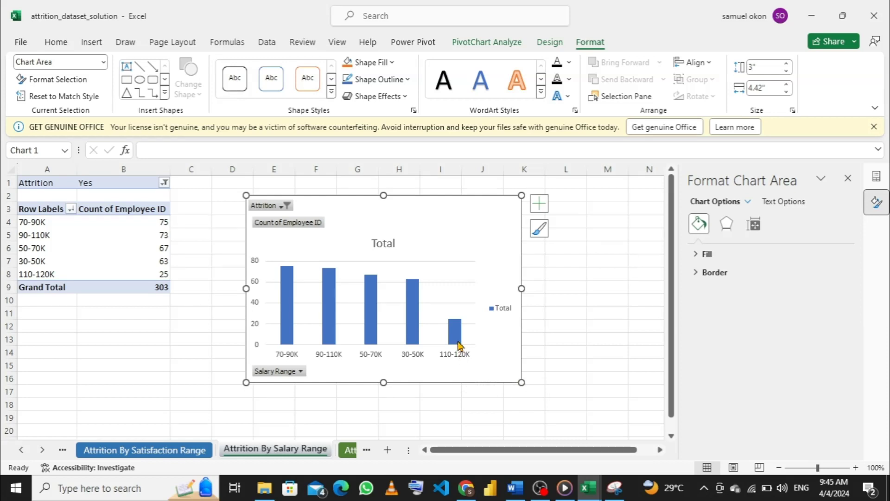
pyautogui.moveTo(461, 345)
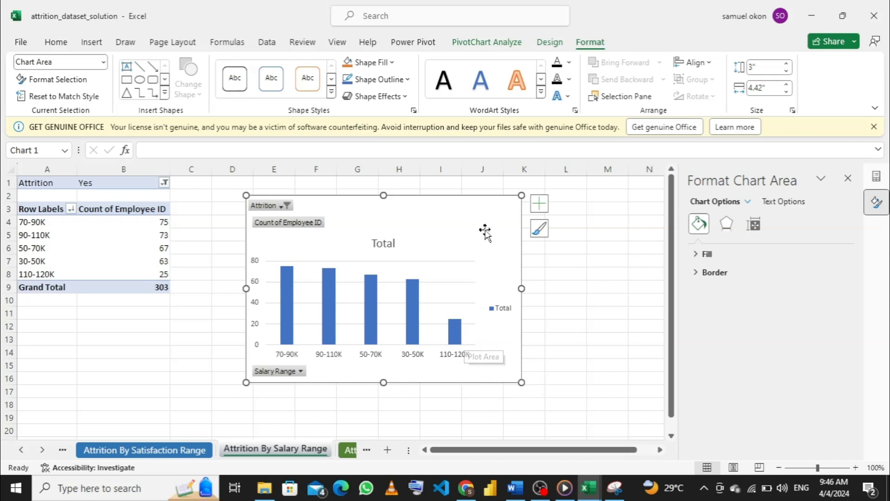
pyautogui.moveTo(462, 324); pyautogui.dragTo(477, 317)
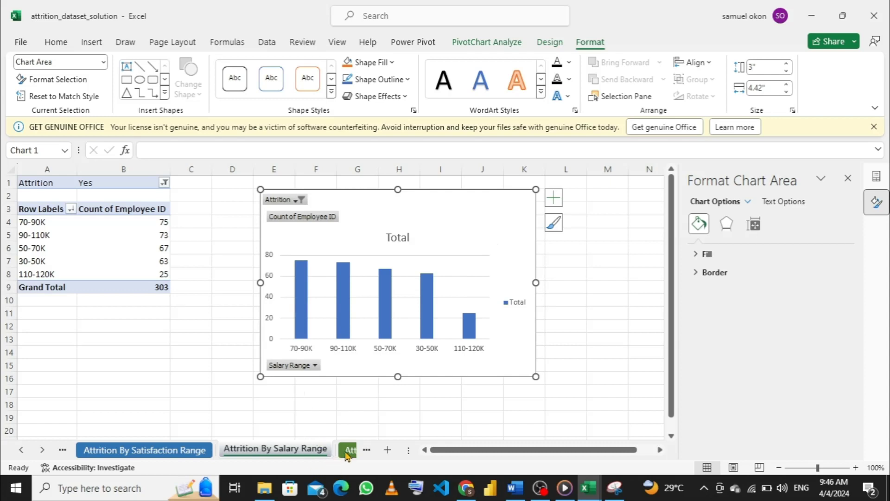
# Look through the Attrition Rate, KPI and attrition_dataset sheets, ending back on Attrition Rate.
pyautogui.scroll(-2, 349, 457)
pyautogui.click(249, 450)
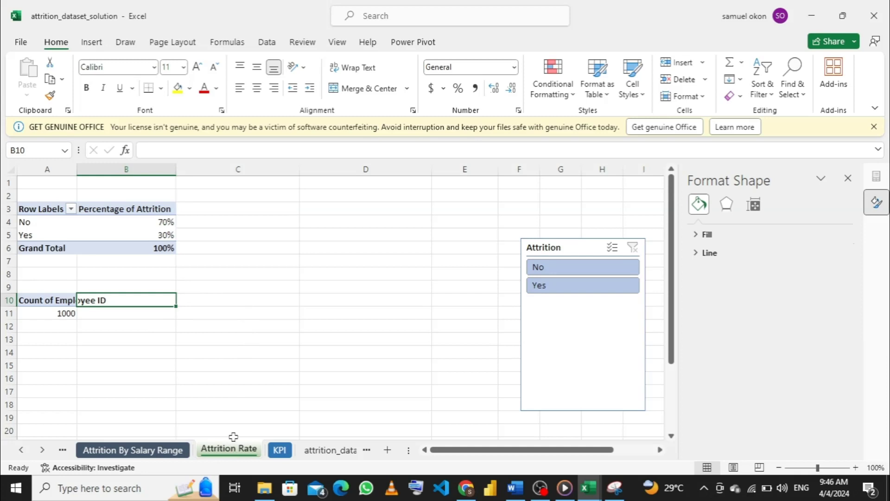
pyautogui.click(280, 449)
pyautogui.click(312, 453)
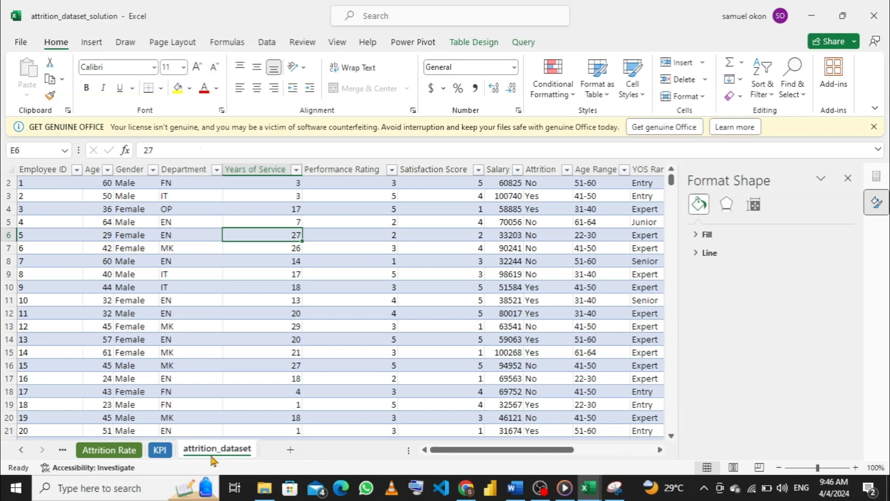
pyautogui.click(160, 449)
pyautogui.click(110, 455)
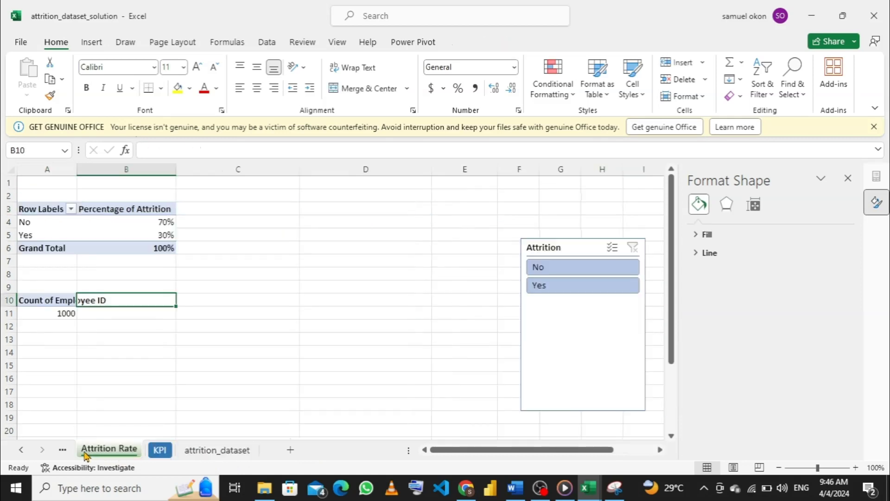
# Go back through the breakdown sheets from Salary Range to Attrition By YOS Range to review their charts.
pyautogui.click(60, 453)
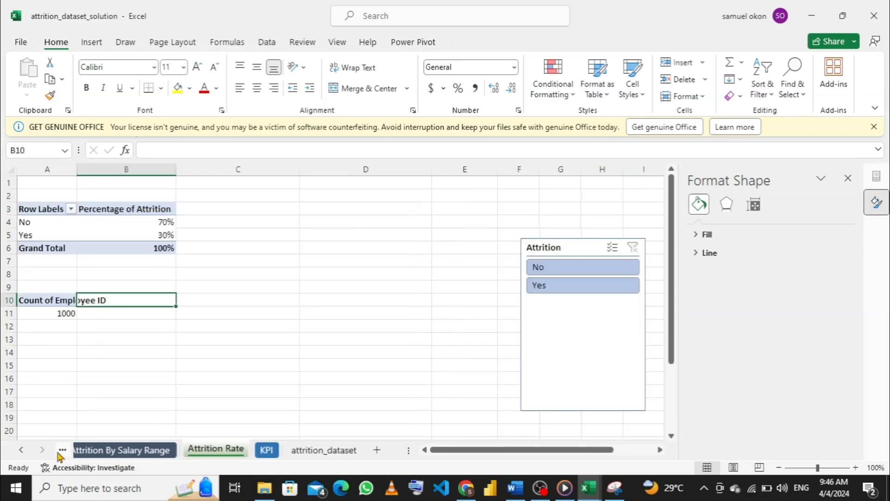
pyautogui.click(61, 451)
pyautogui.click(62, 451)
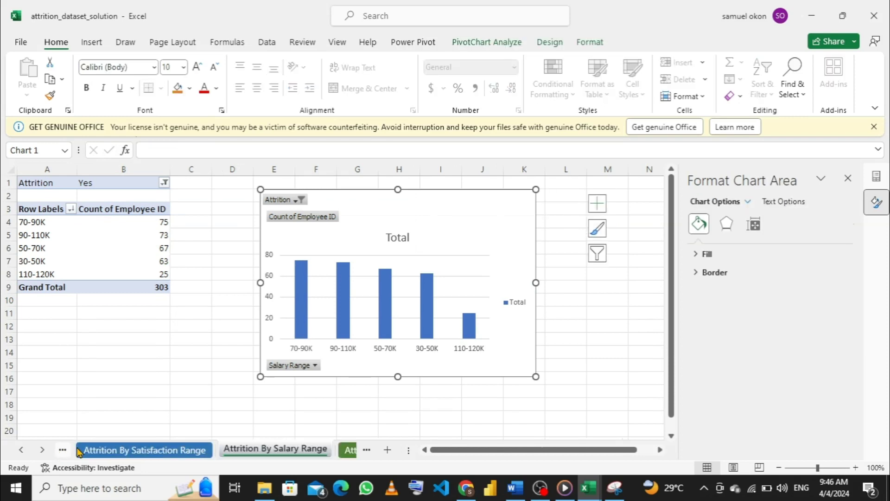
pyautogui.click(104, 455)
pyautogui.click(63, 452)
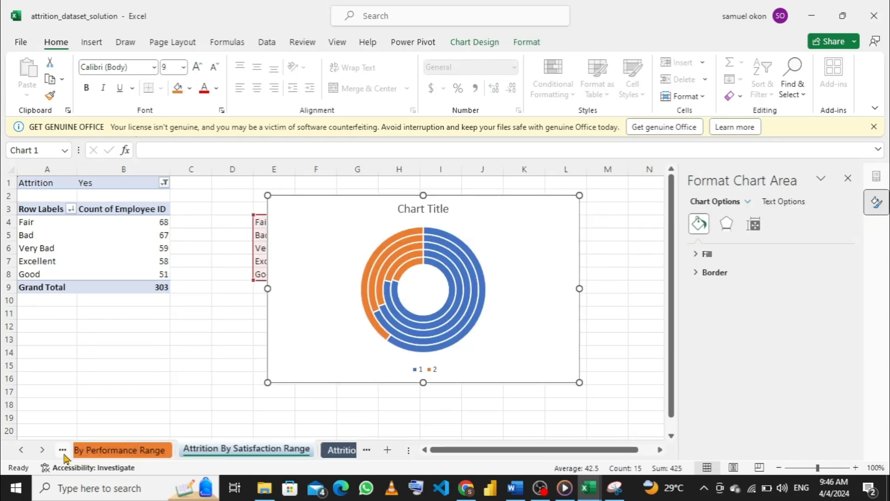
pyautogui.click(63, 452)
pyautogui.click(63, 452)
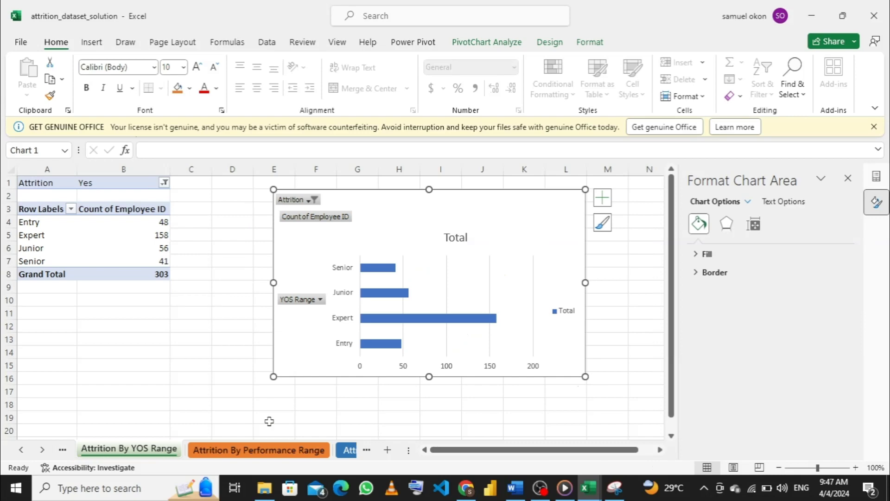